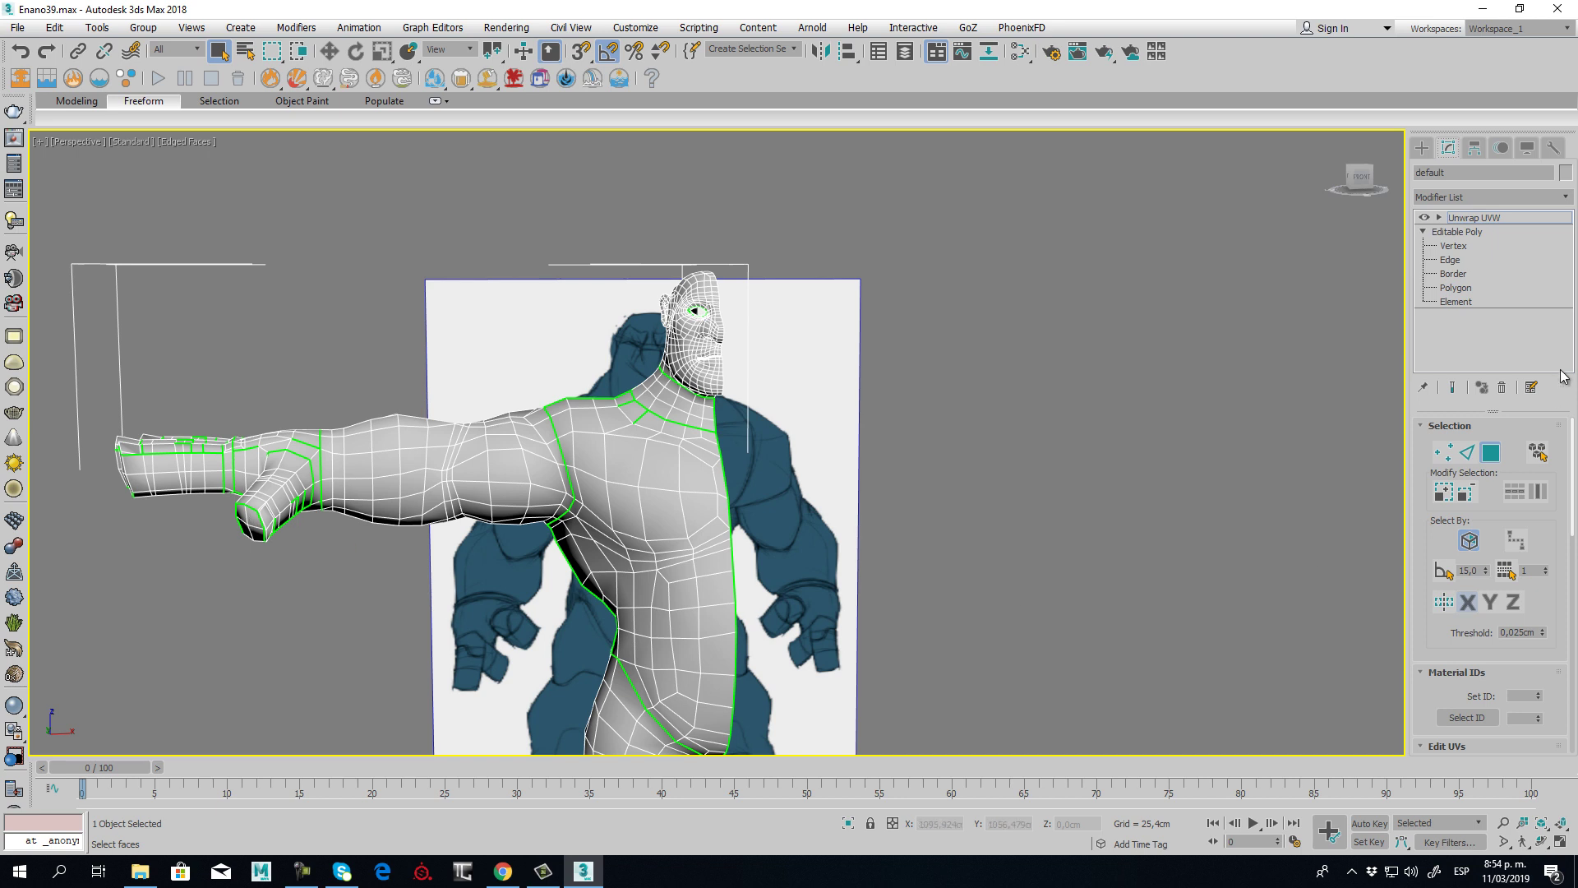
- Expand the Unwrap UVW modifier's sub-levels and open the UV editor to show the existing UV shells
click(1440, 218)
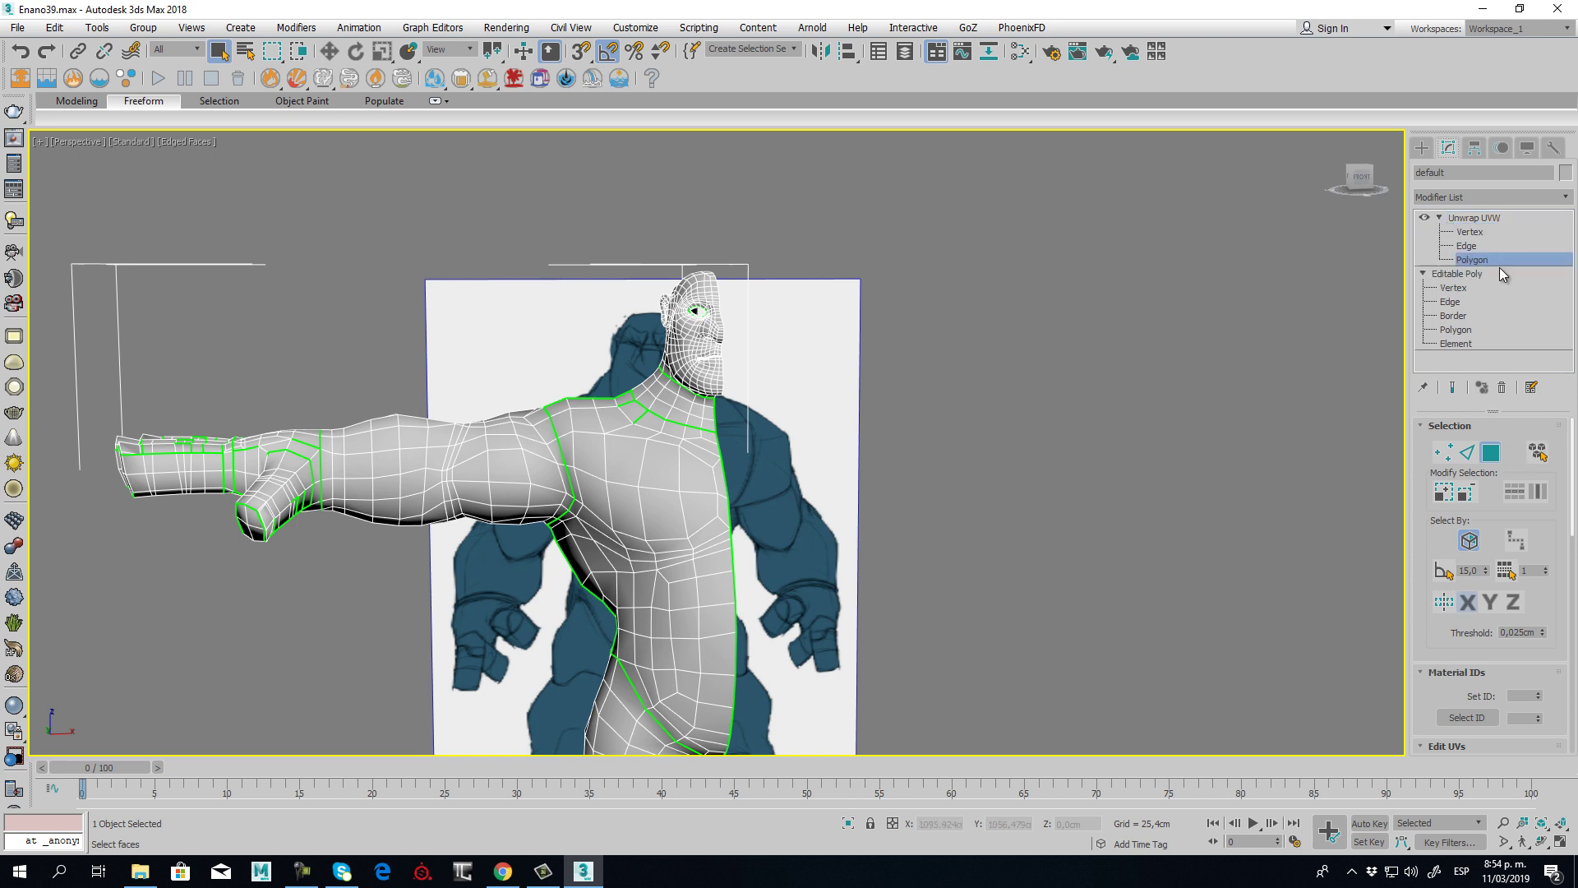
scroll(1513, 559, down, 5)
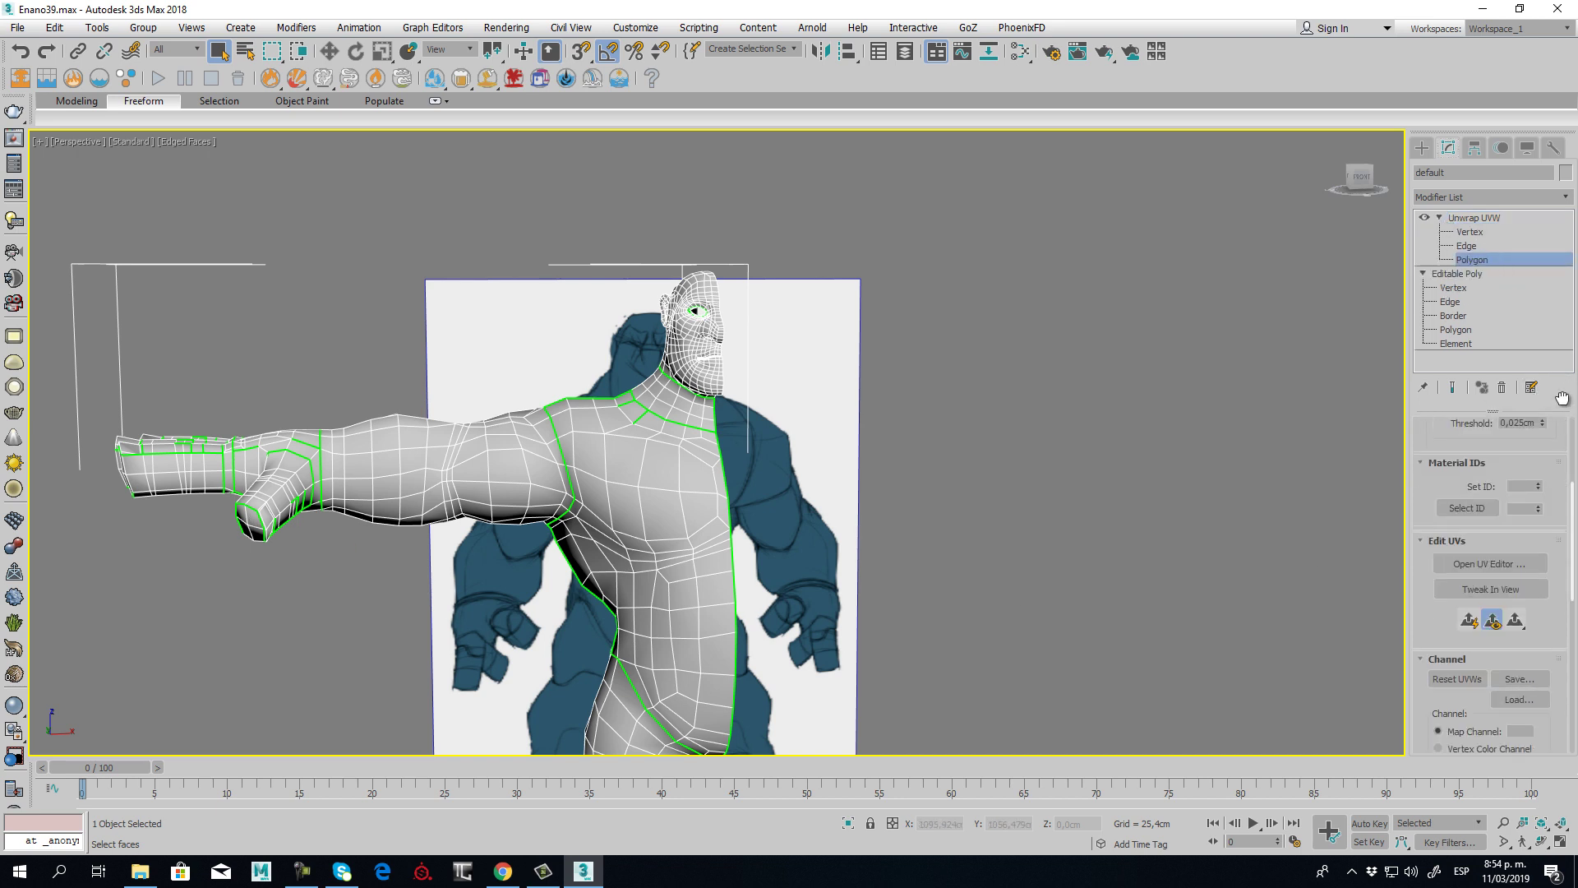
click(1482, 545)
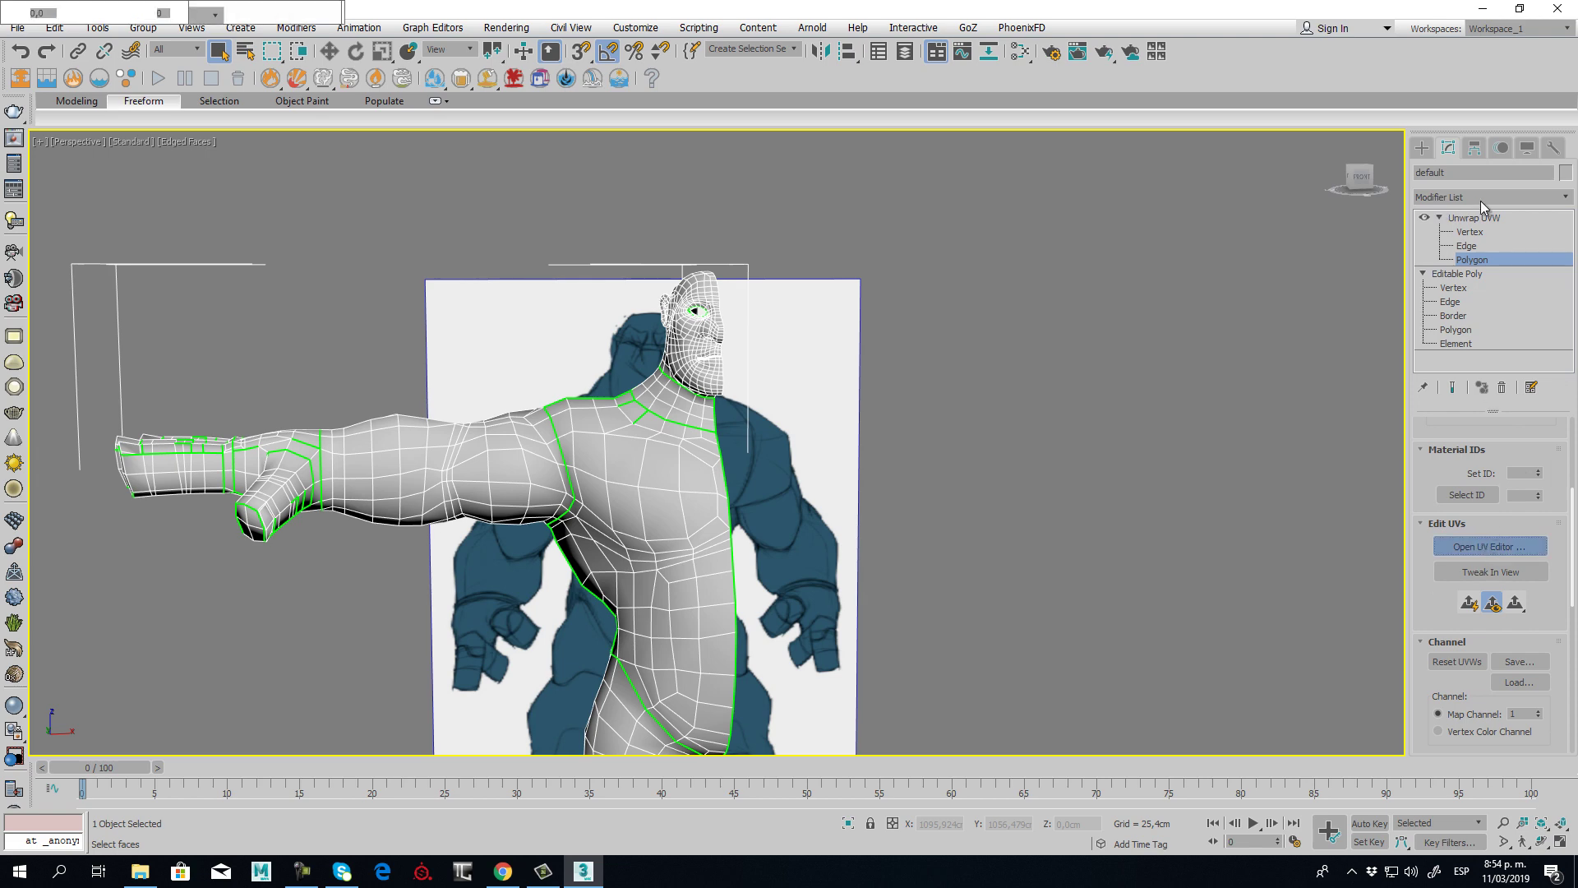
middle_drag(372, 402, 282, 367)
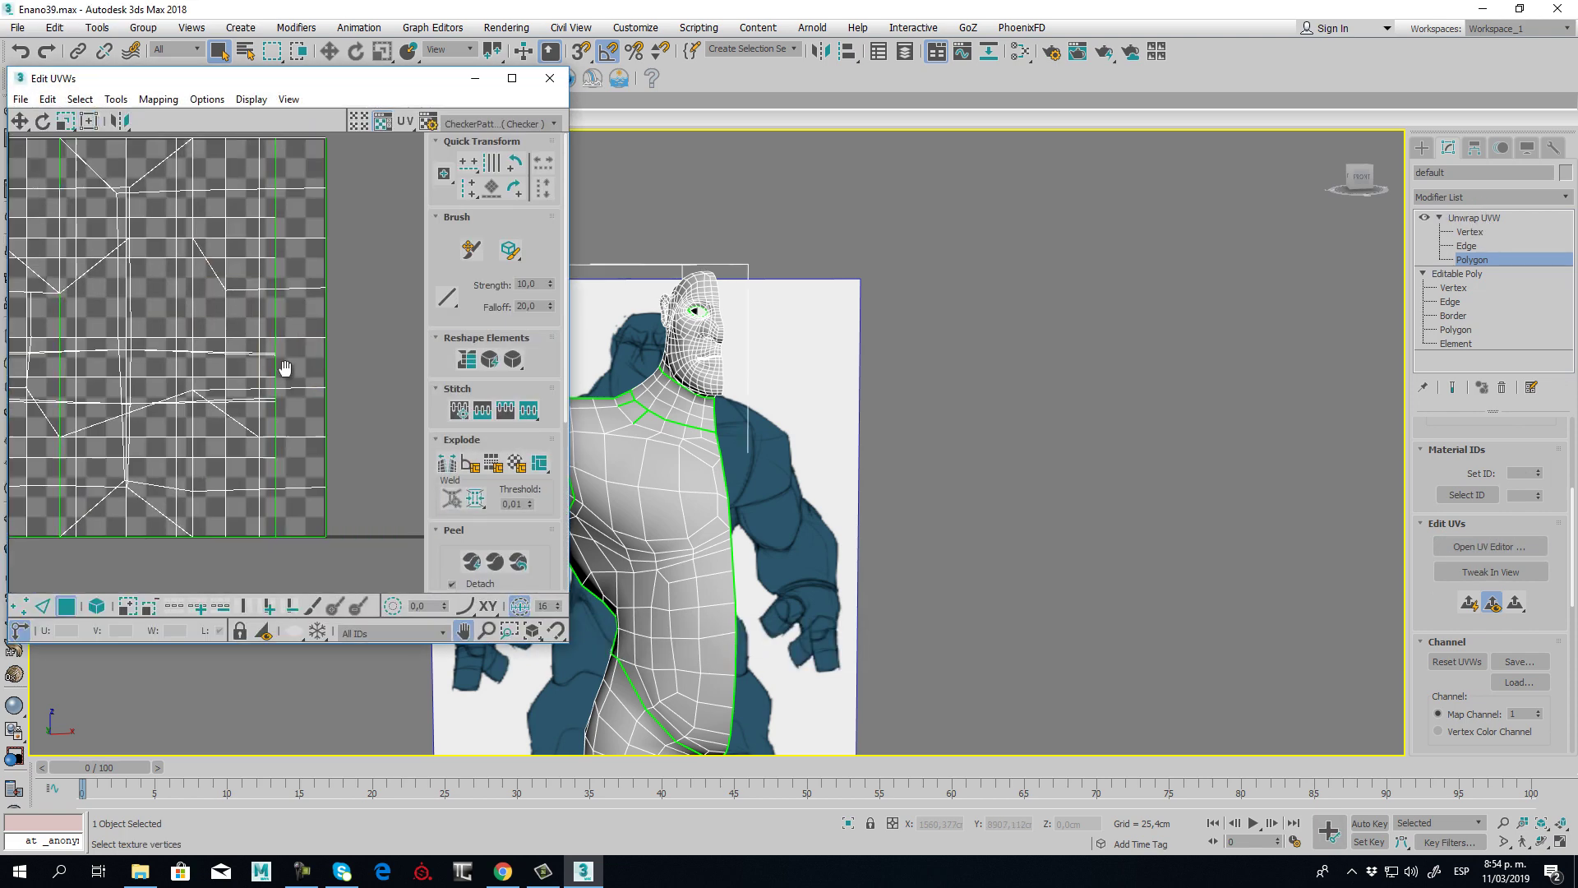
scroll(307, 394, down, 6)
middle_drag(404, 341, 278, 307)
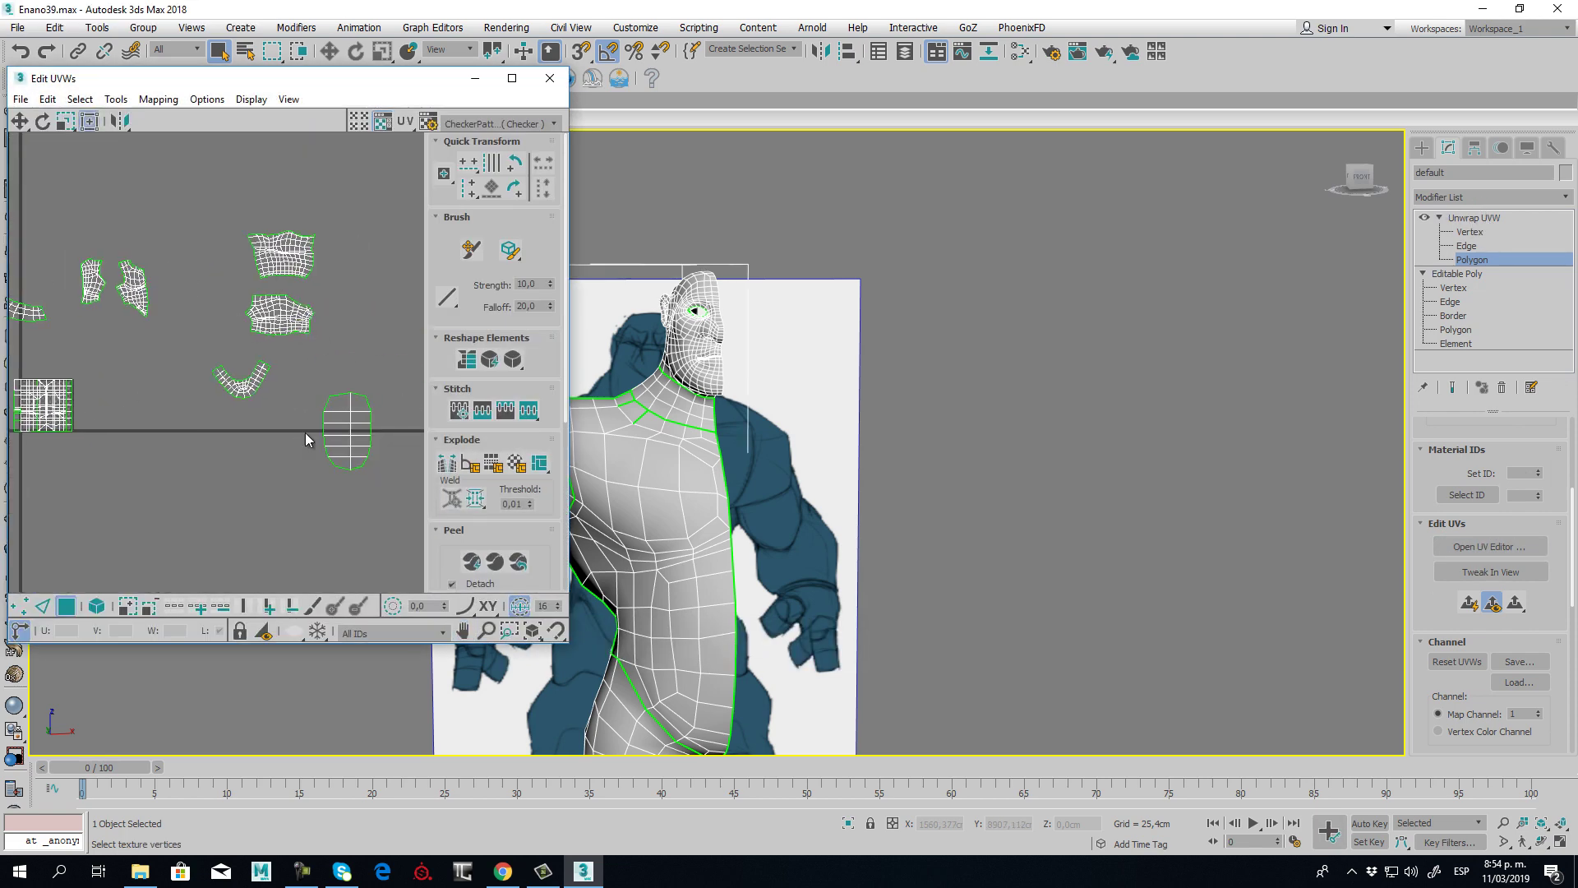
middle_drag(217, 404, 419, 352)
scroll(299, 294, up, 3)
middle_drag(276, 383, 201, 374)
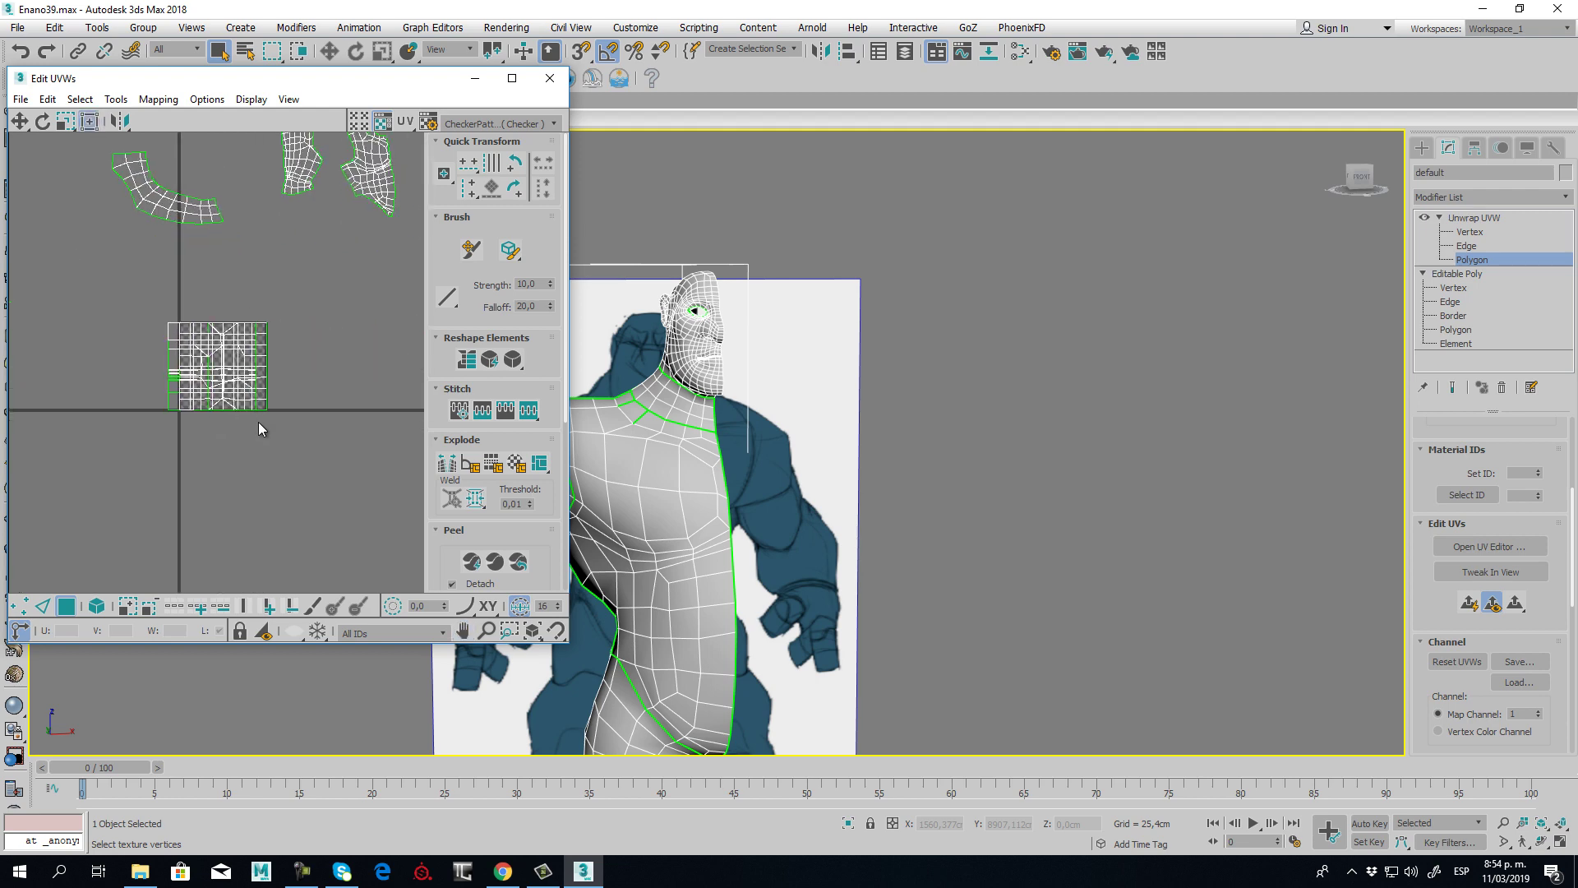
- Try to select the polygons of the character's outstretched hand up to the wrist seam with one selection window
middle_drag(784, 475, 961, 403)
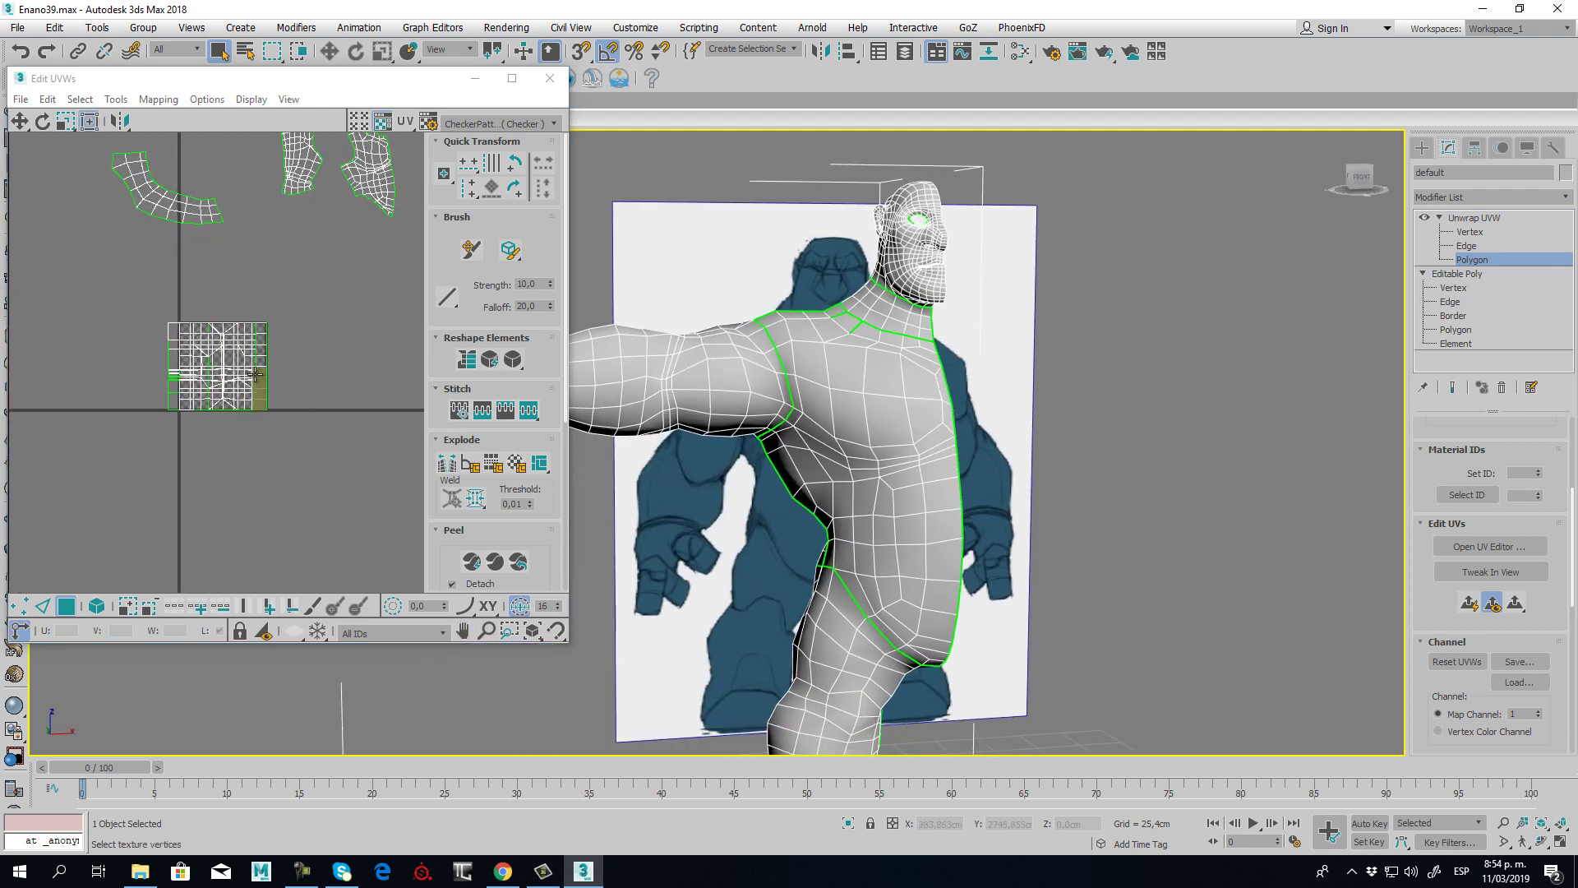
middle_drag(718, 460, 826, 436)
scroll(845, 431, down, 3)
scroll(789, 364, up, 4)
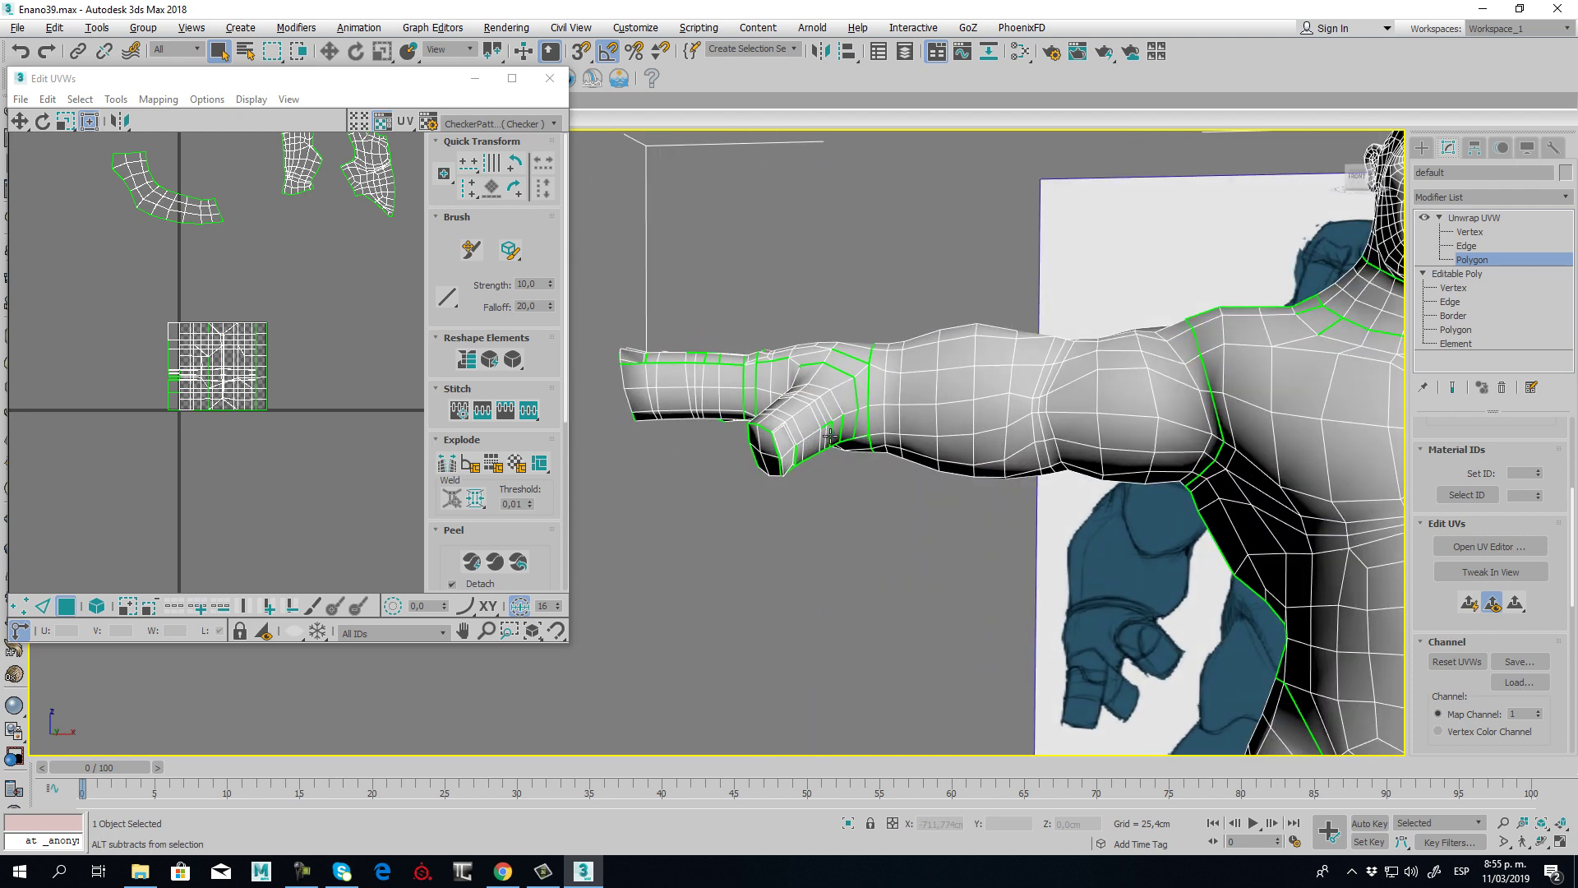
middle_drag(969, 429, 1075, 448)
scroll(732, 372, up, 2)
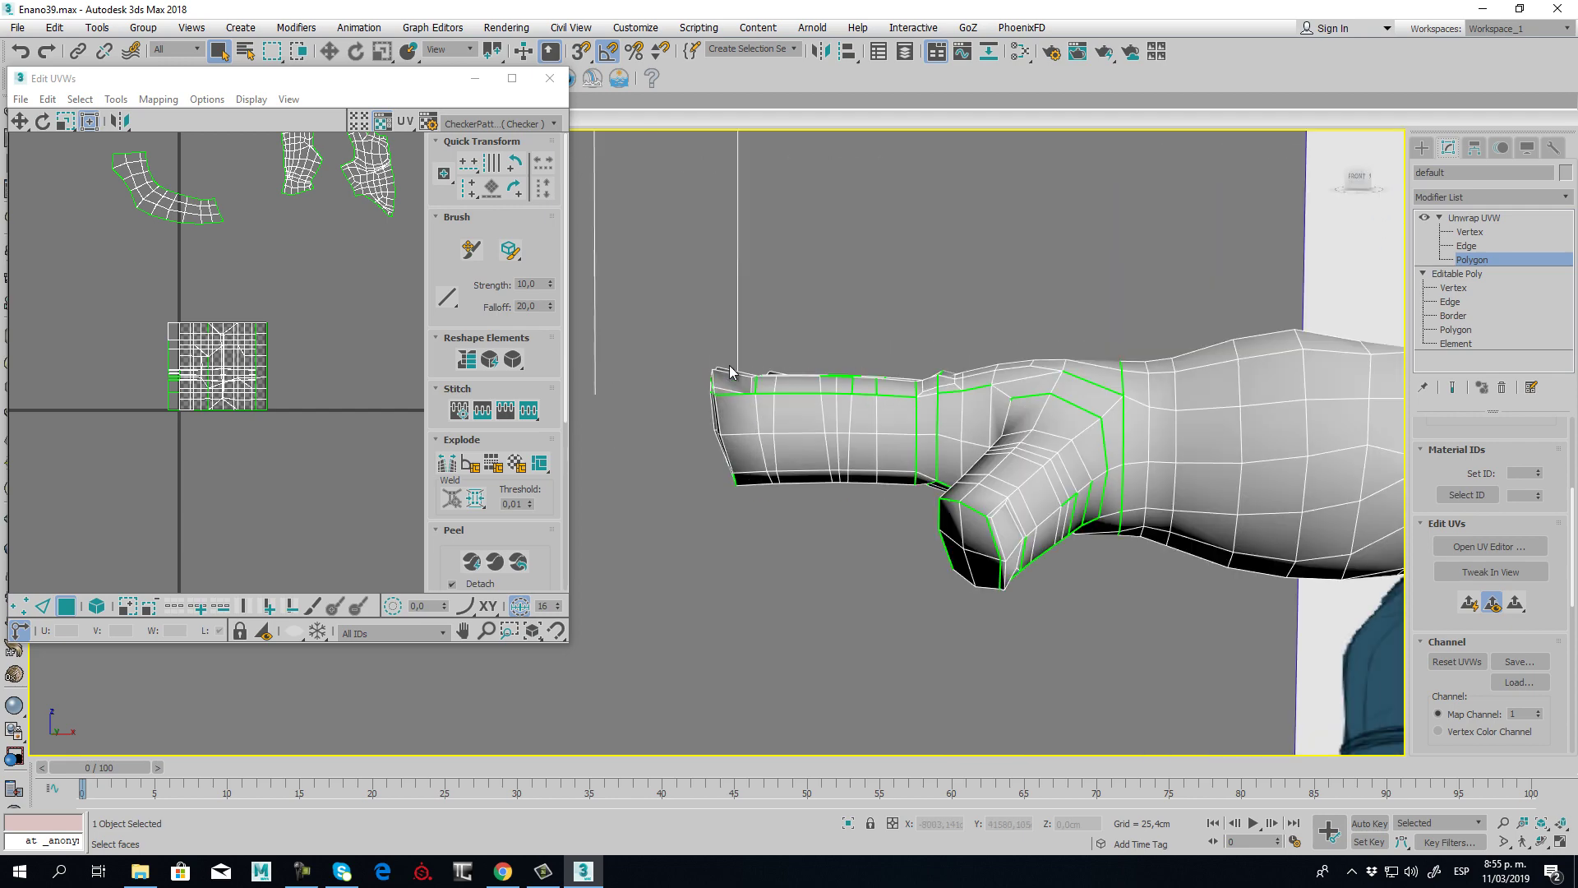
drag(707, 309, 1115, 648)
middle_drag(1115, 649, 975, 469)
key(f)
middle_drag(894, 434, 1104, 558)
scroll(950, 395, up, 5)
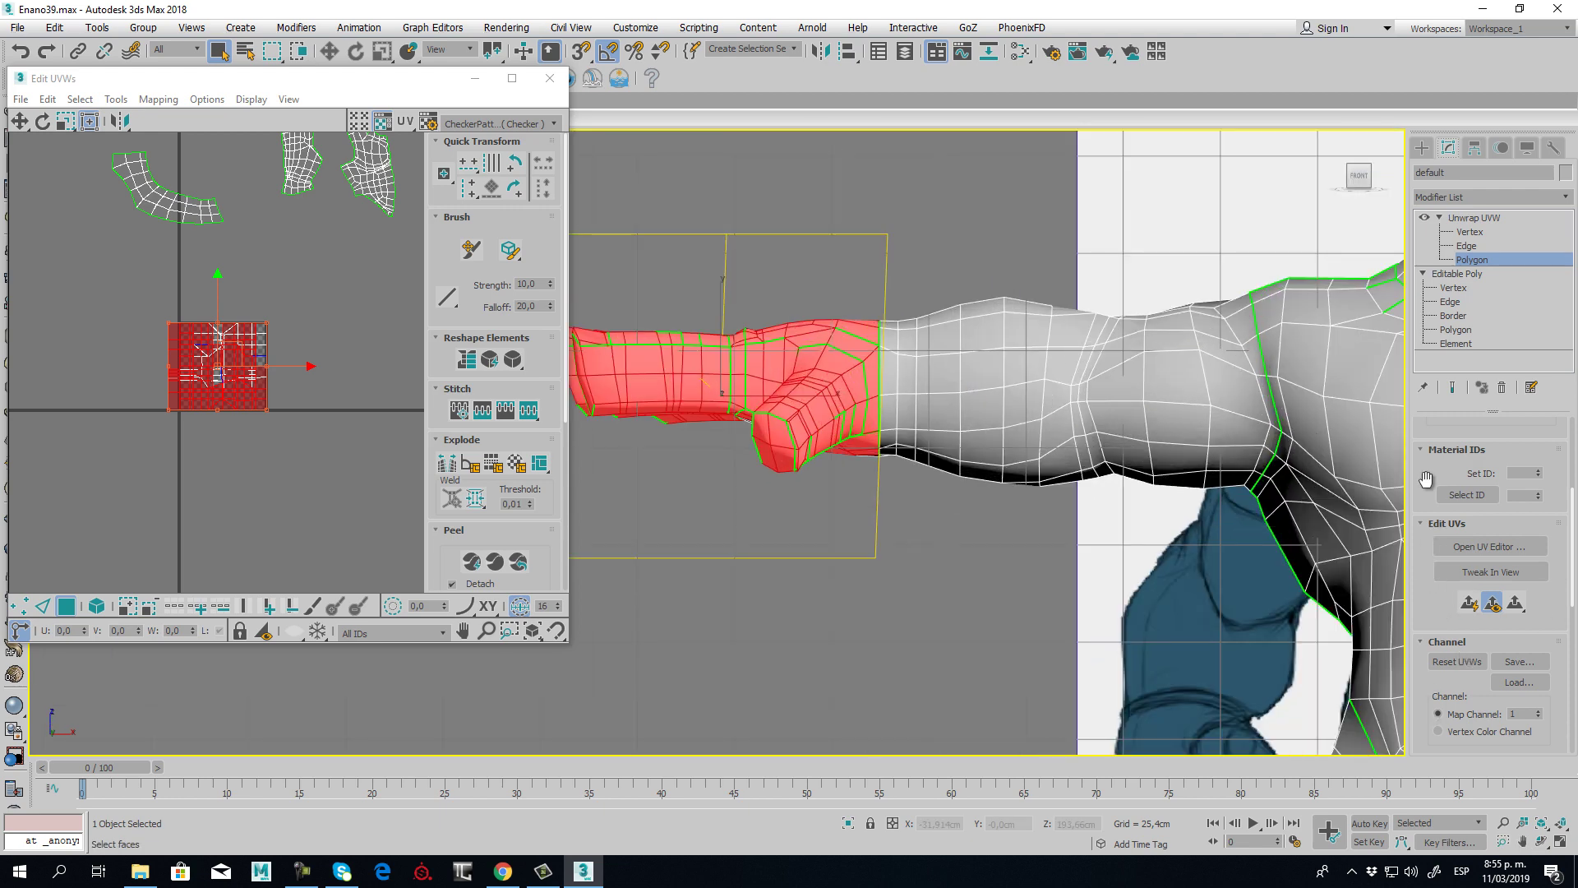
- Turn off Ignore Backfacing and reselect the whole hand's polygons up to the wrist seam, front and back
scroll(1426, 479, down, 3)
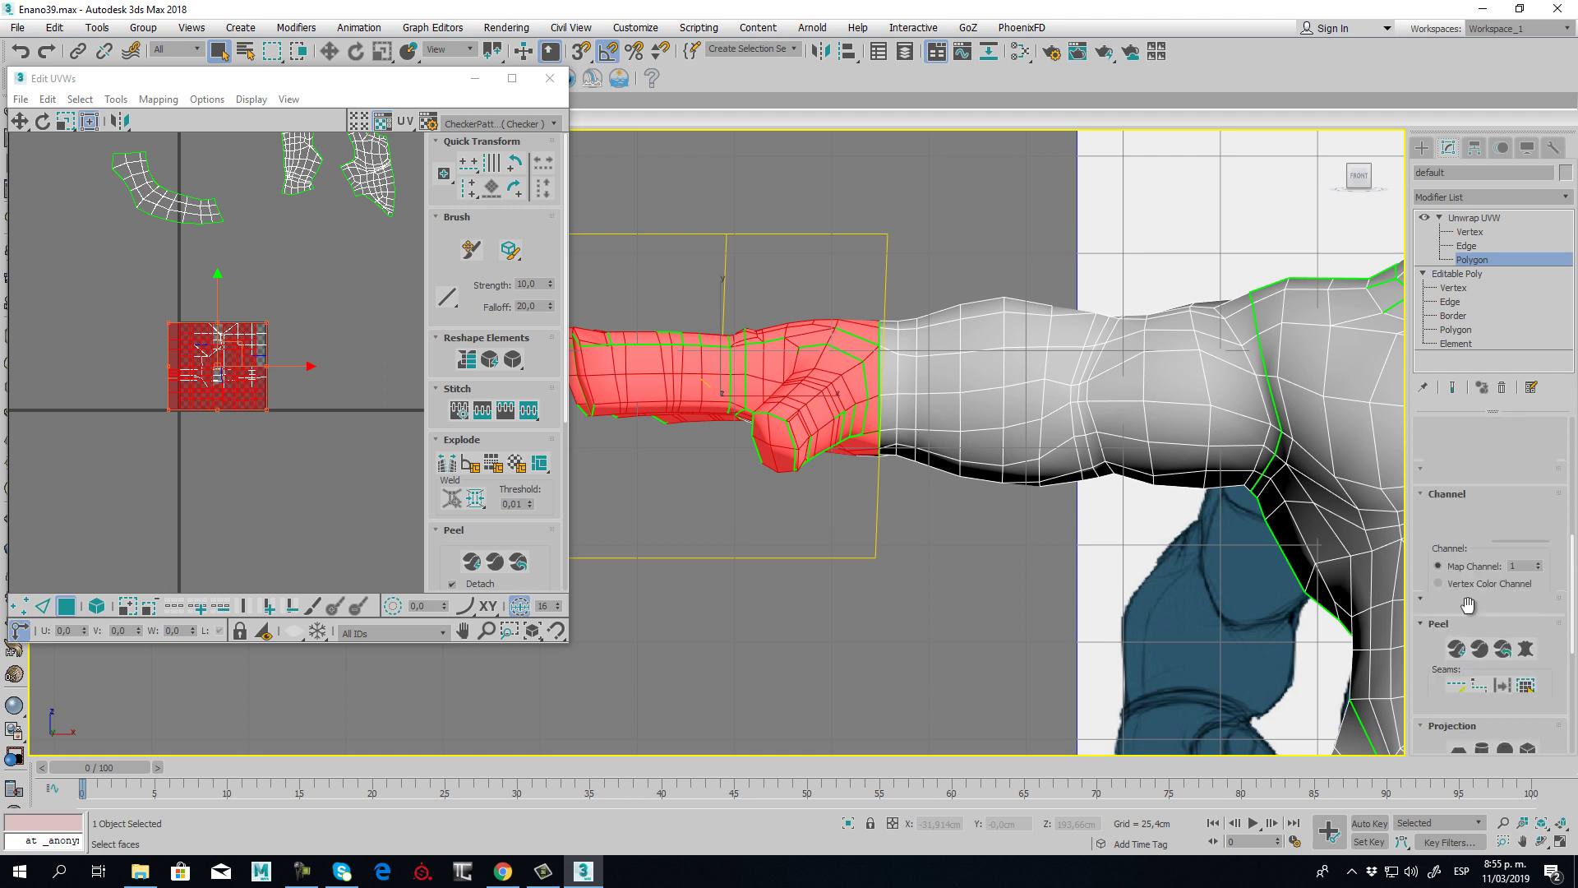
scroll(1468, 605, up, 2)
scroll(1418, 493, up, 3)
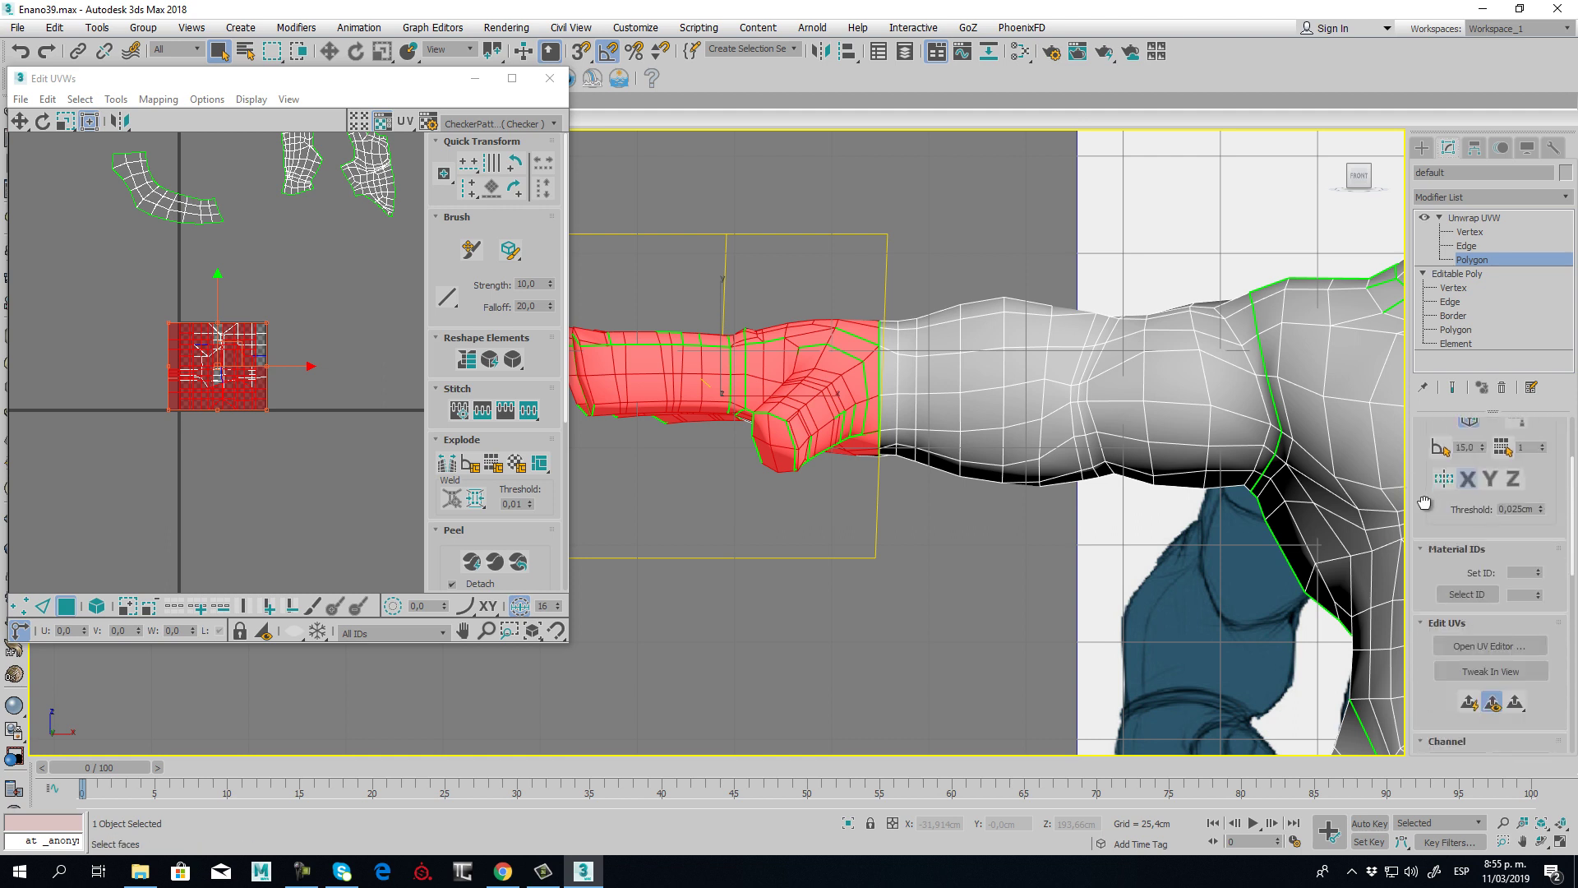
drag(1423, 475, 1472, 598)
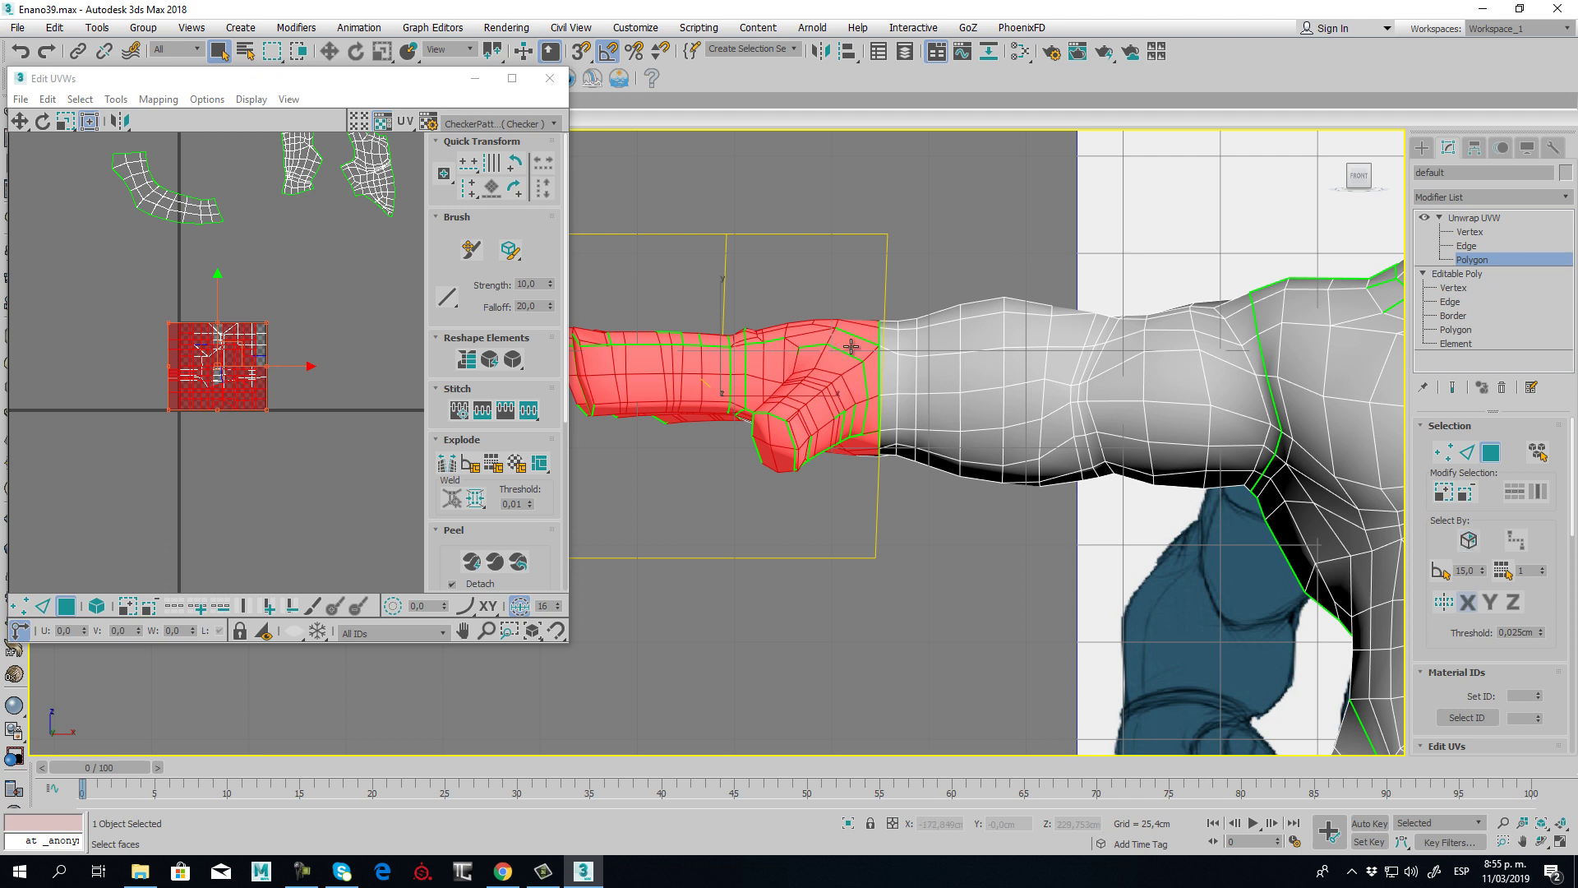
middle_drag(755, 315, 879, 298)
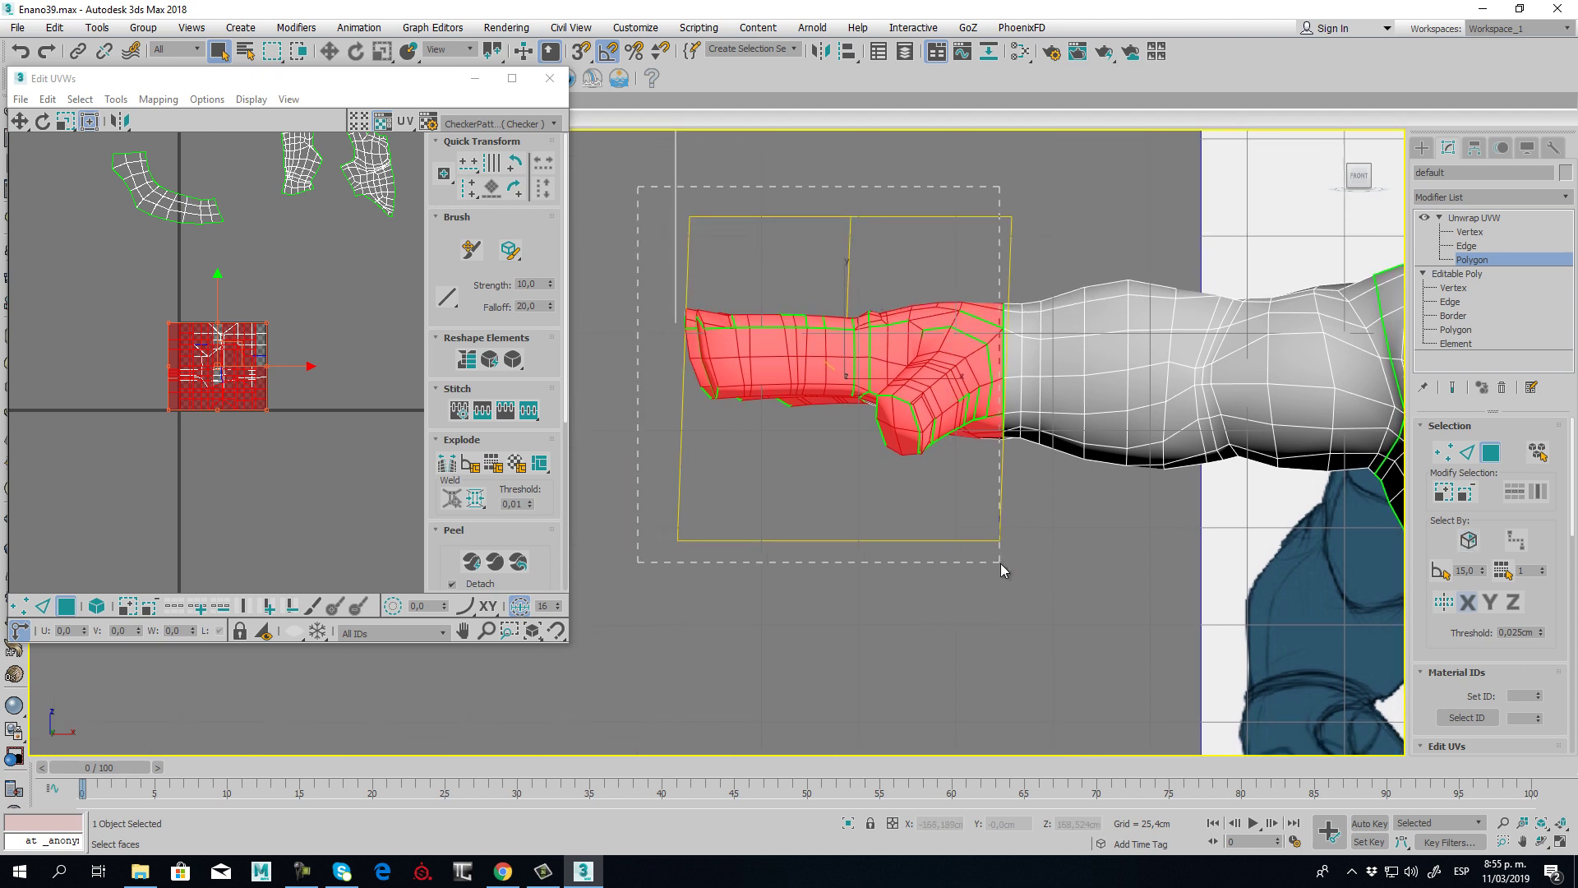
drag(1000, 564, 998, 564)
key(p)
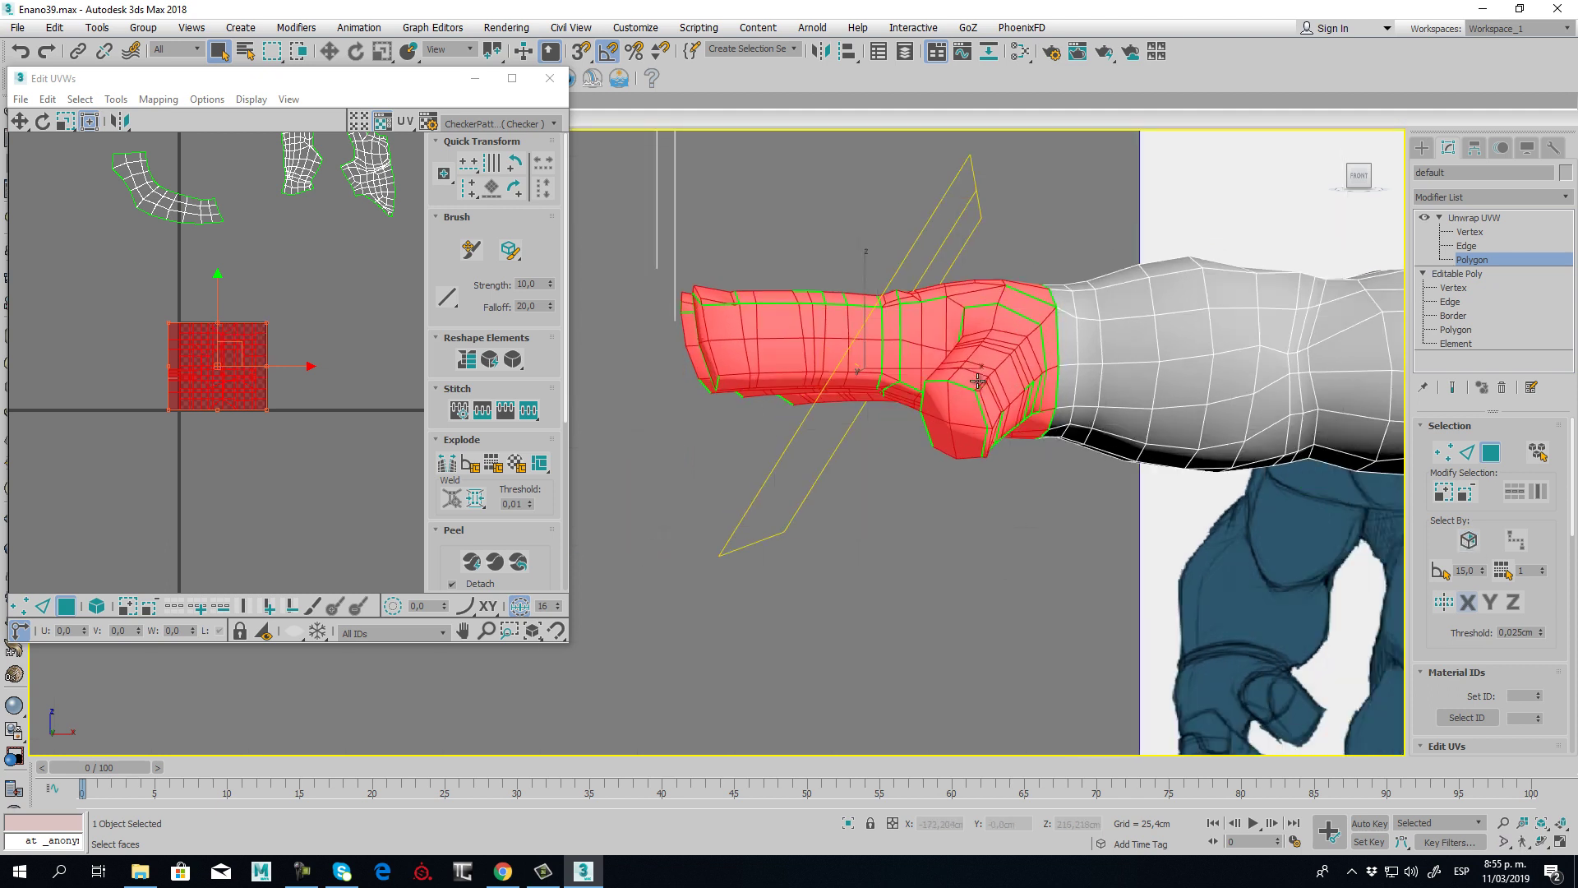
alt+middle_drag(977, 380, 937, 414)
key(f)
- Move the selected hand's UVs out of the texture square to the empty area on its left
middle_drag(215, 350, 214, 350)
scroll(214, 349, down, 3)
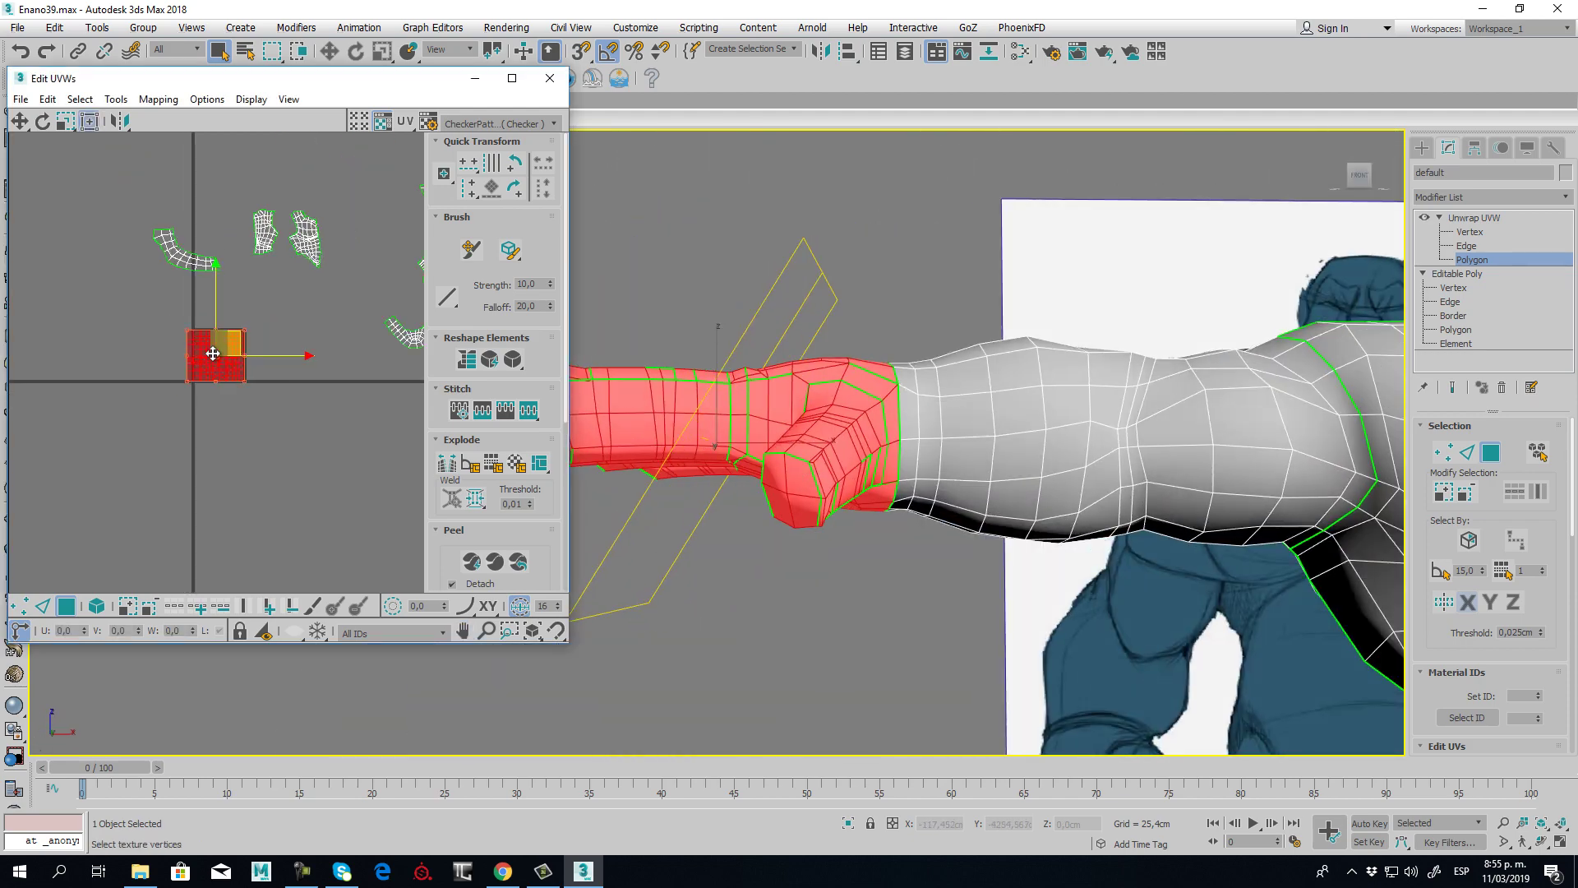
right_click(208, 348)
click(183, 395)
drag(232, 344, 9, 321)
scroll(296, 440, down, 1)
middle_drag(123, 393, 154, 372)
scroll(316, 440, up, 2)
scroll(212, 390, up, 1)
- Select only the polygons of the hand's upper half, from the fingertips to the wrist seam, in the Front view
middle_drag(852, 439, 957, 471)
key(f)
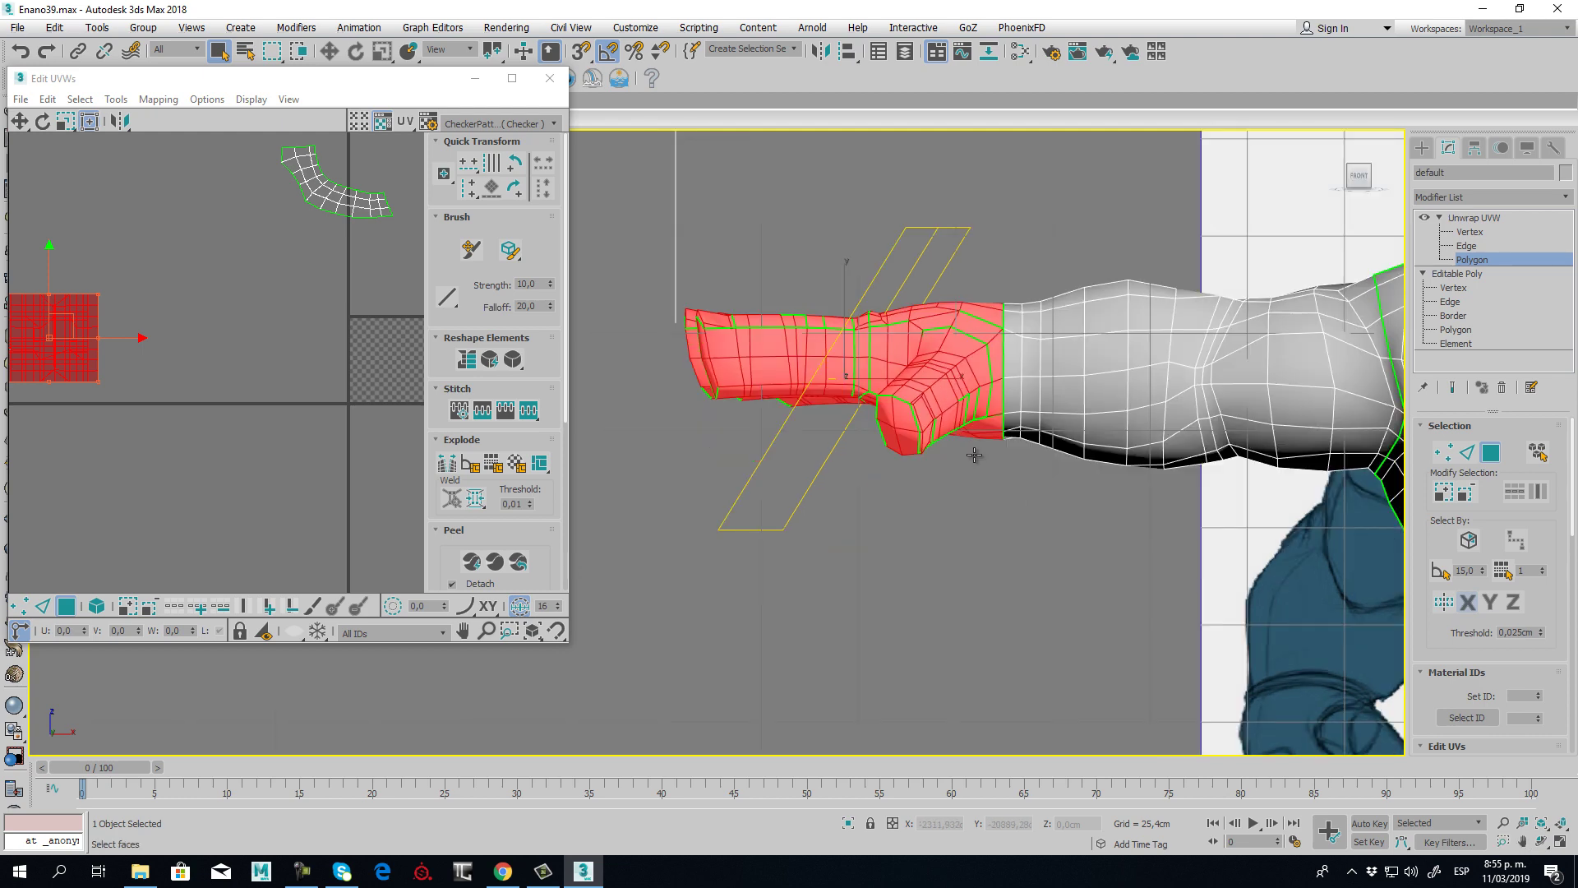
middle_drag(889, 414, 850, 507)
click(673, 354)
drag(627, 355, 950, 465)
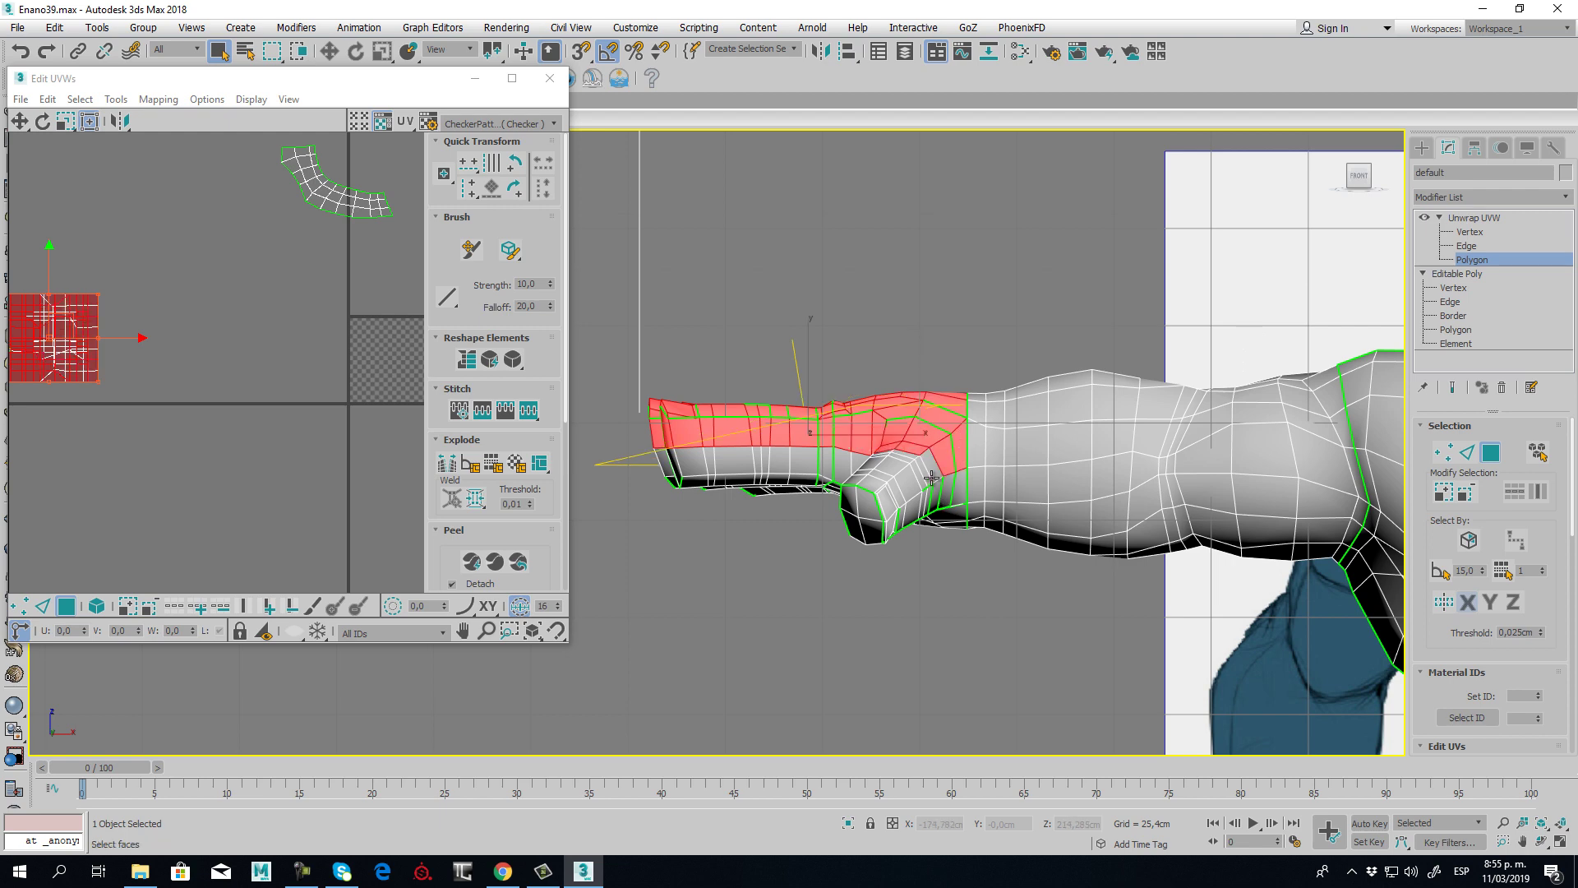
- Add the strip of polygons along the finger-facing side of the thumb, including the upper tip faces, to the selection
key(p)
key(z)
alt+middle_drag(834, 457, 1100, 471)
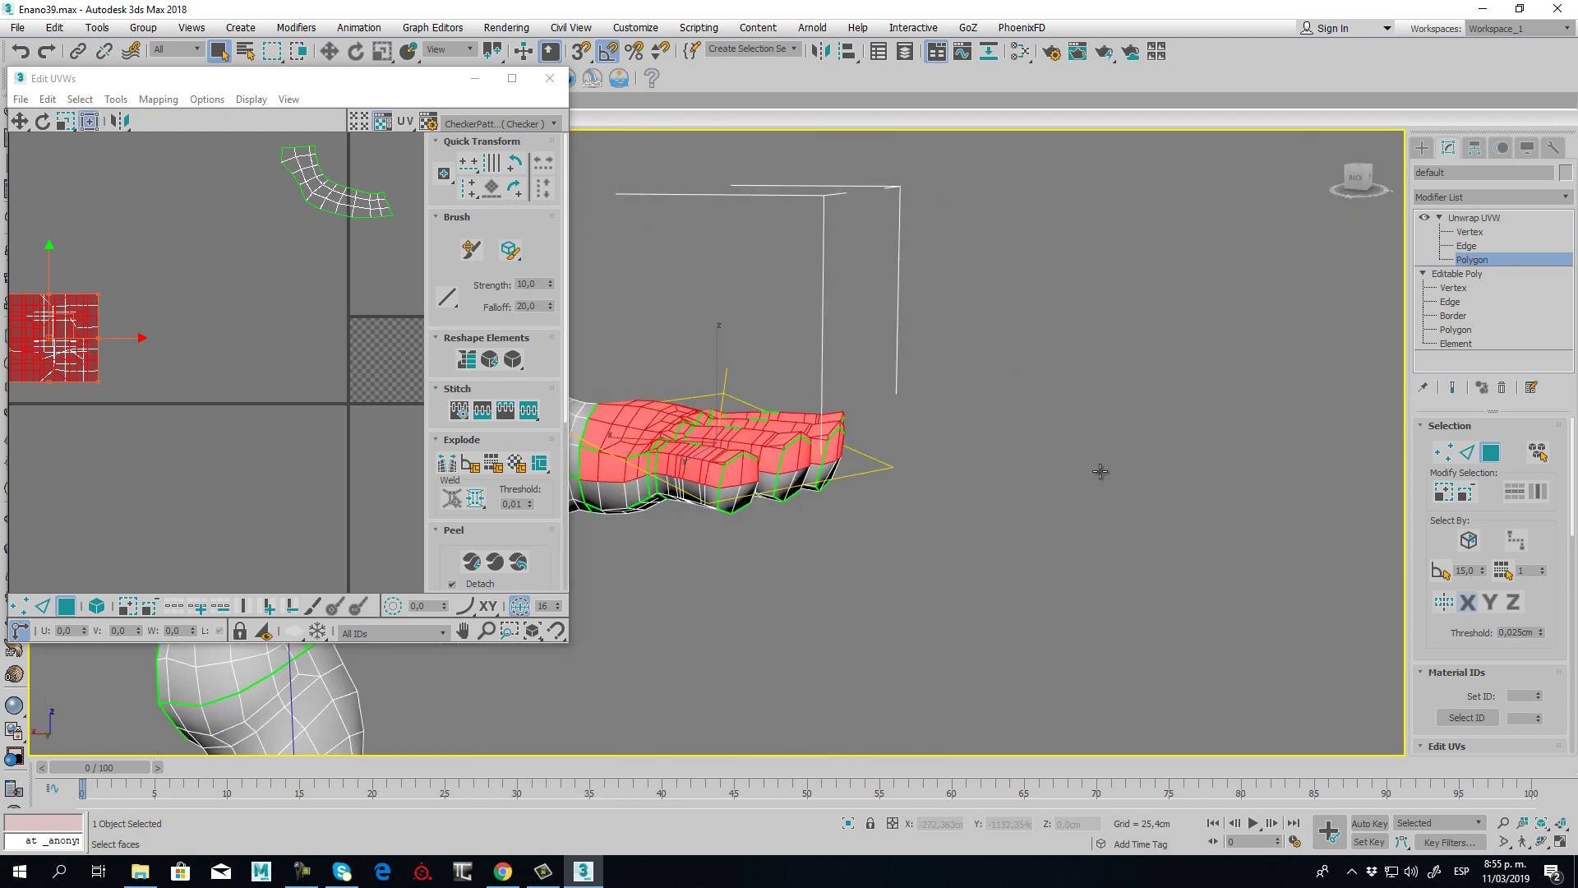
alt+middle_drag(900, 478, 1056, 507)
scroll(804, 503, up, 5)
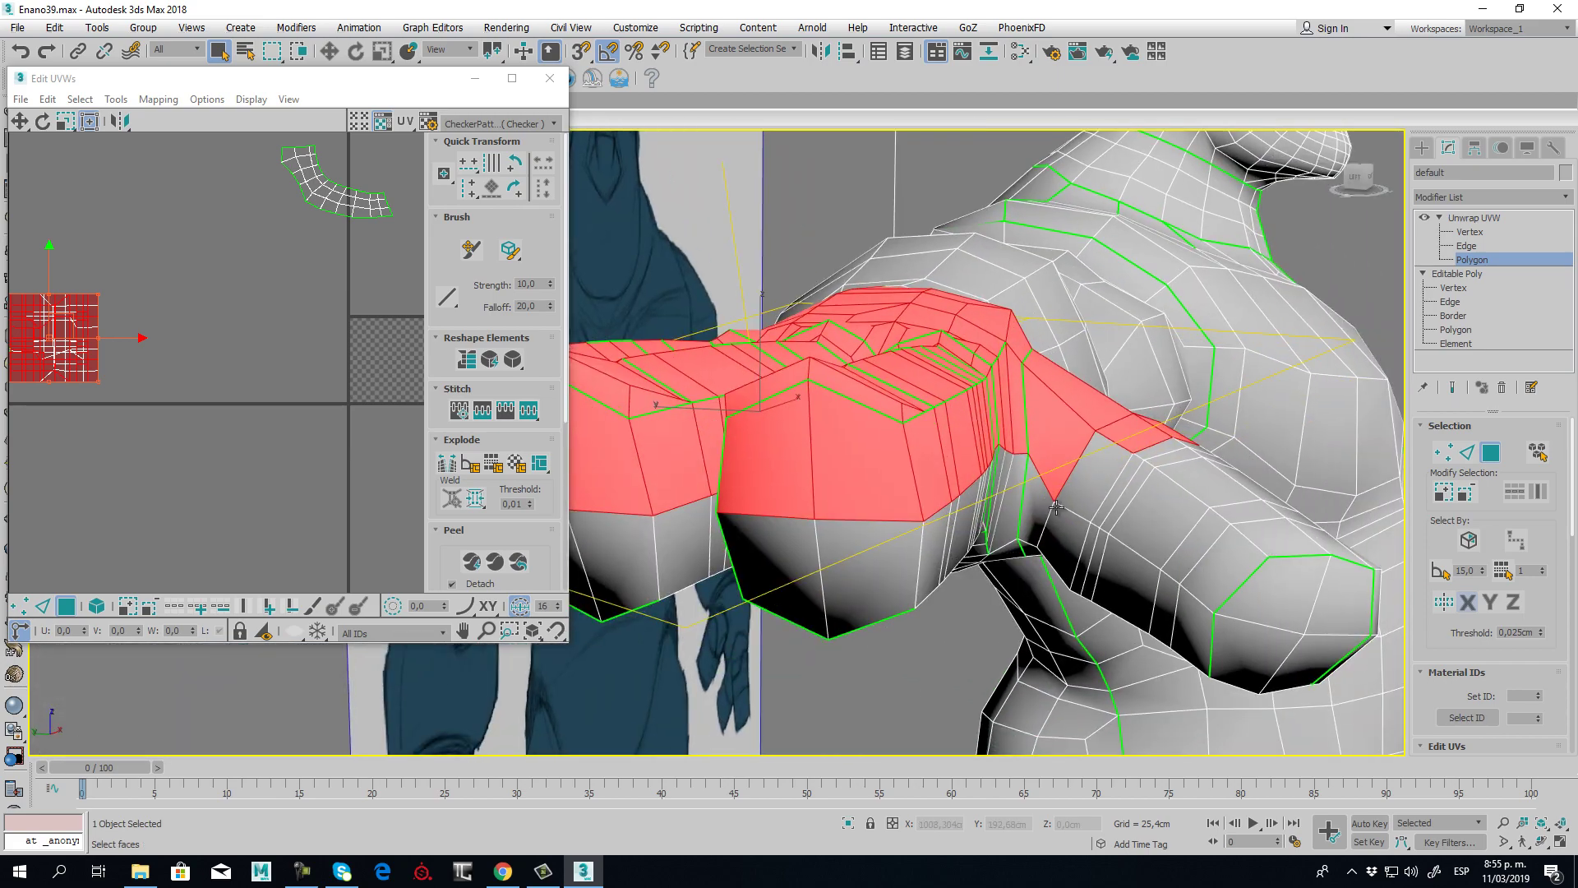
ctrl+click(1094, 467)
ctrl+click(1135, 498)
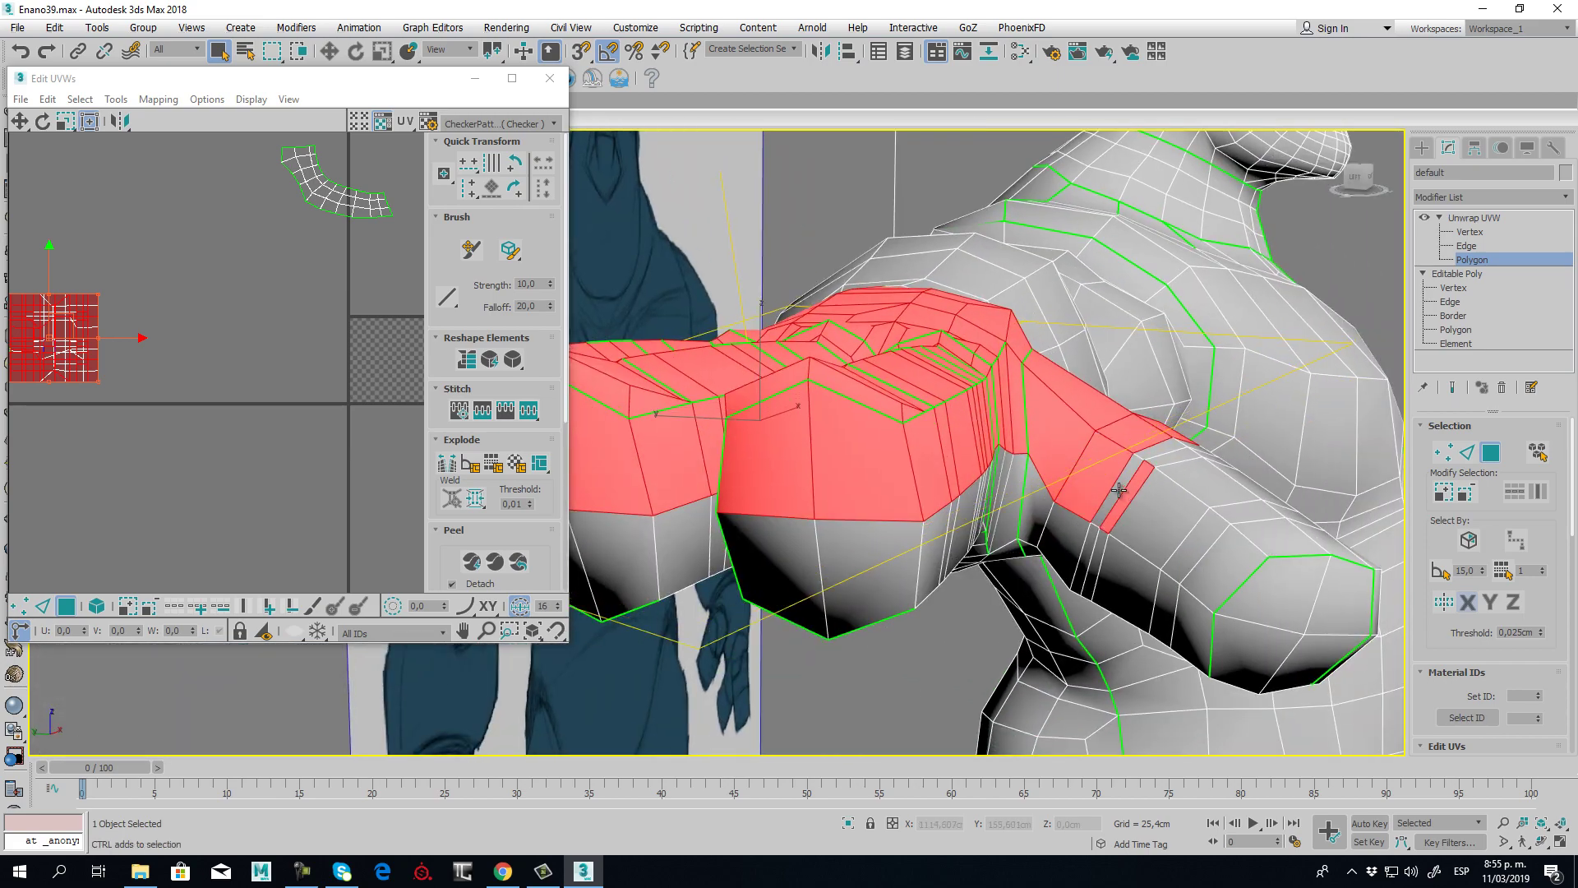
ctrl+click(1118, 491)
ctrl+click(1161, 515)
ctrl+click(1198, 539)
ctrl+click(1229, 571)
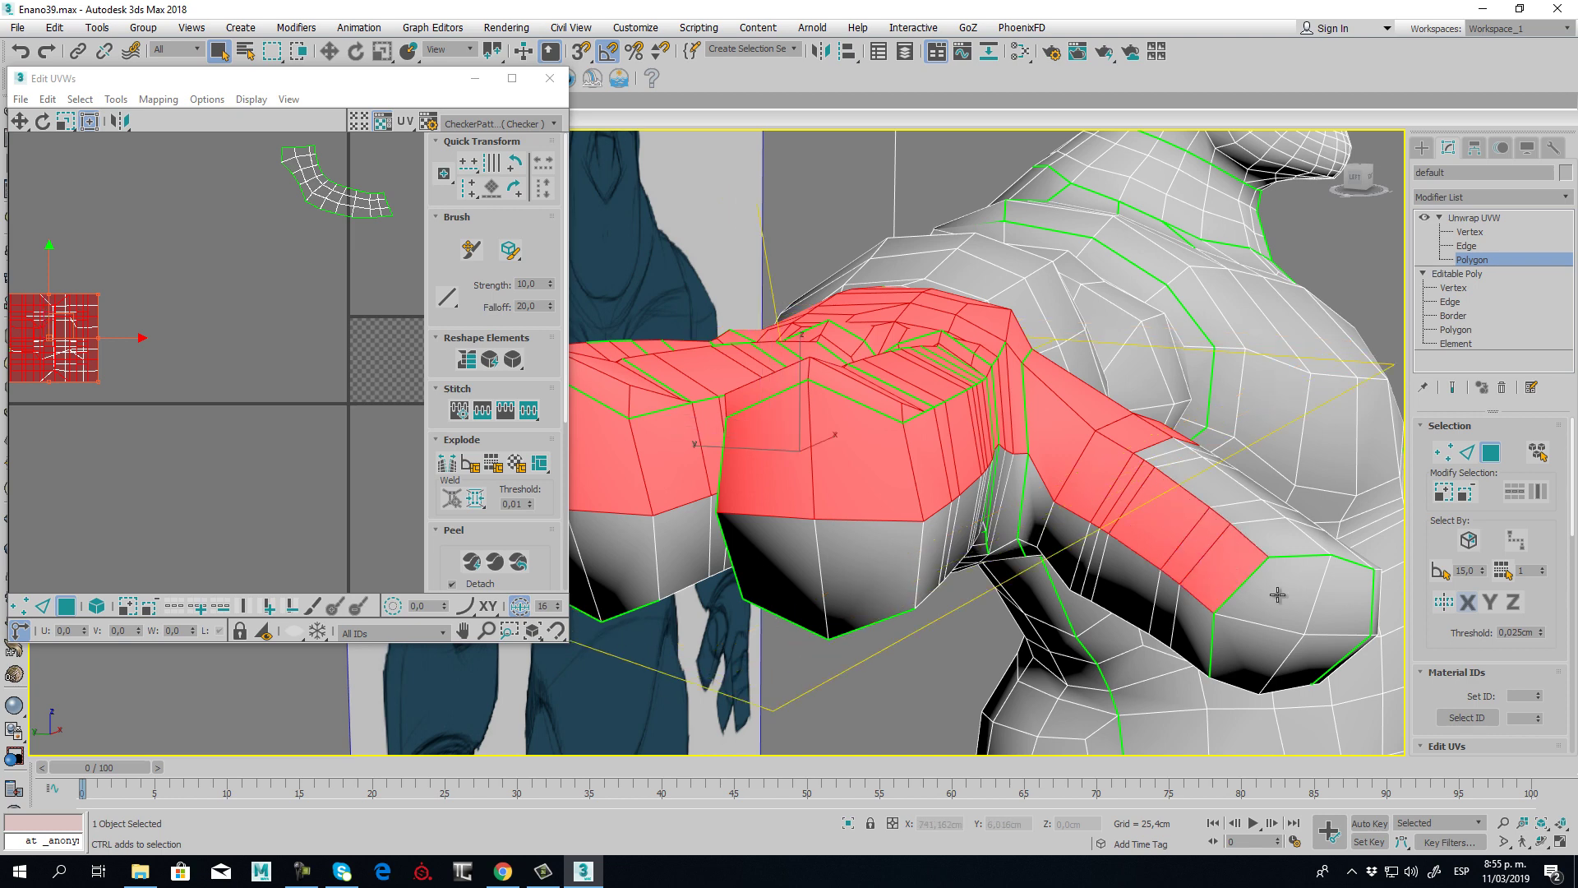
ctrl+click(1296, 599)
ctrl+click(1347, 606)
- Add the strip on the thumb's wrist-facing side and the remaining polygons on top of the thumb to the selection
alt+middle_drag(1350, 598, 1048, 492)
ctrl+click(1004, 489)
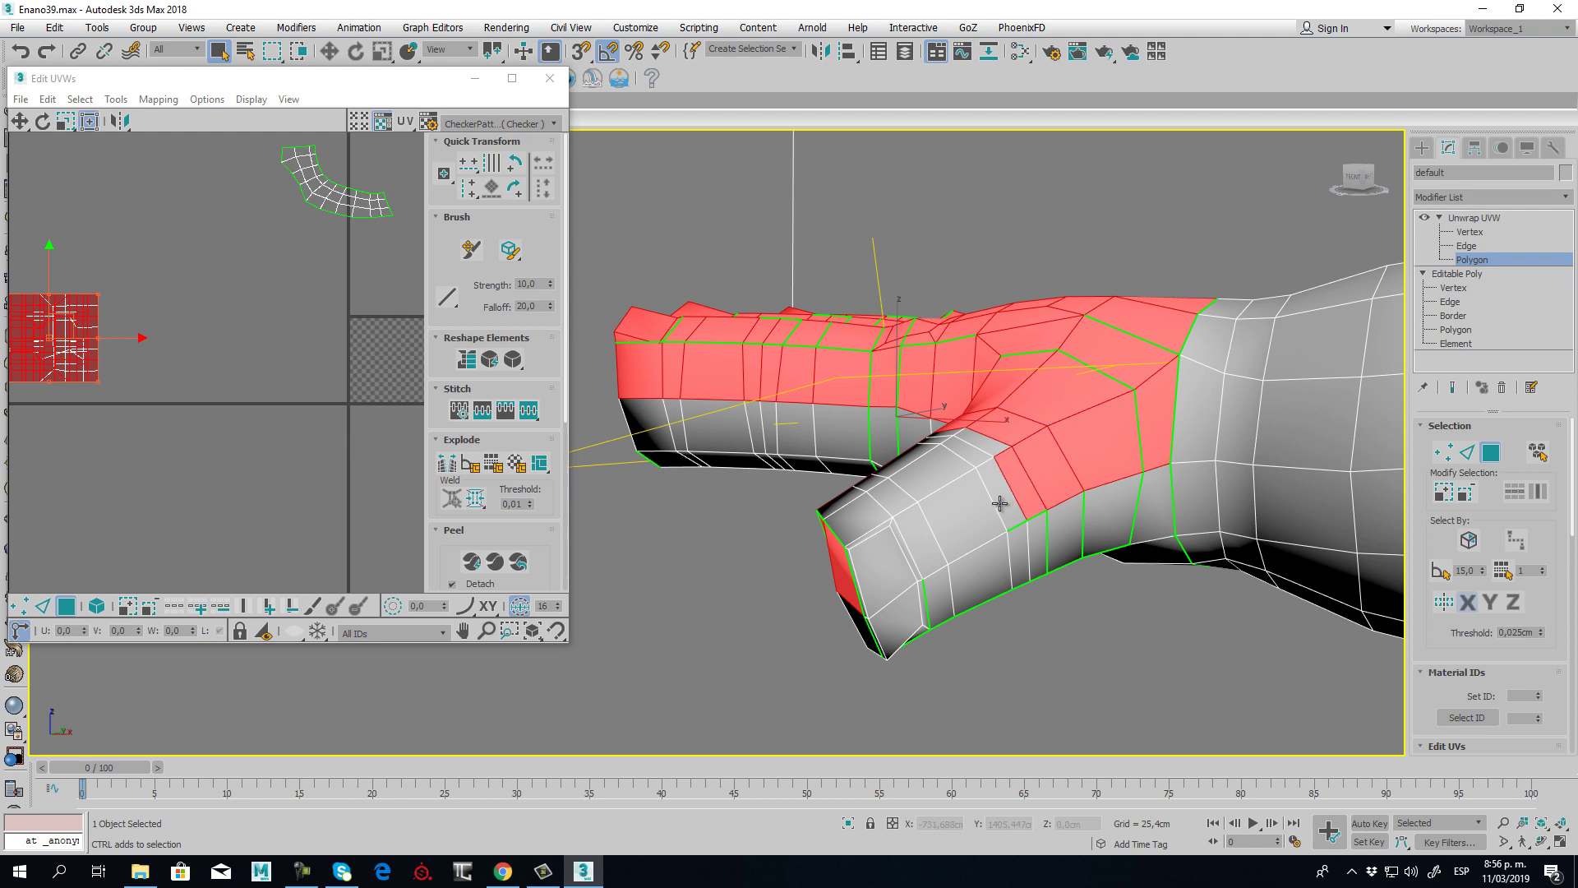
ctrl+click(952, 510)
ctrl+click(913, 539)
ctrl+click(892, 552)
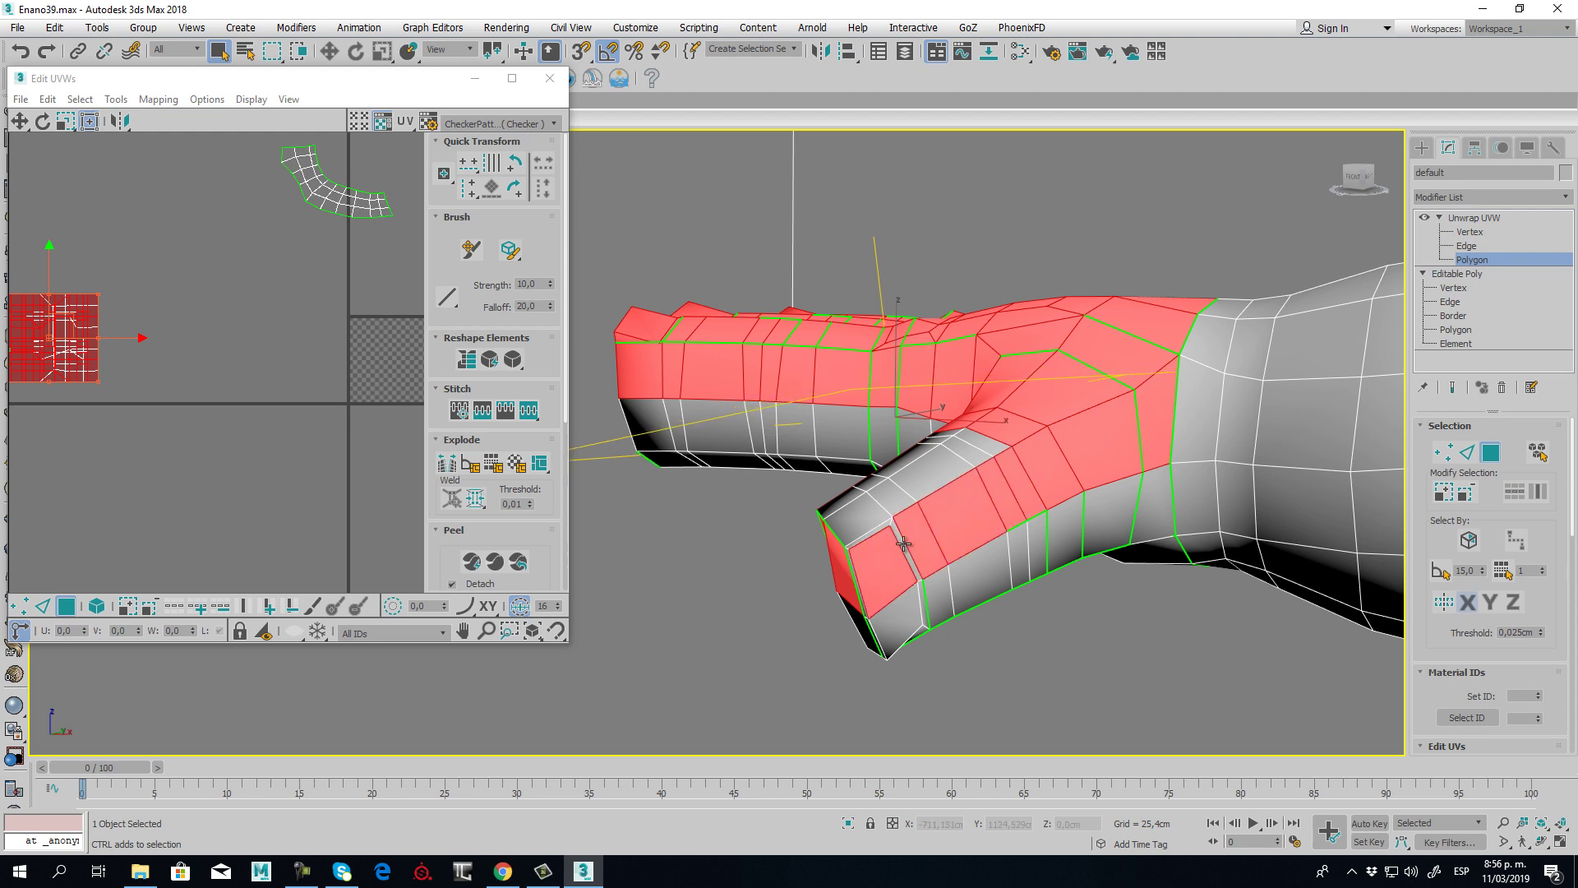
ctrl+click(905, 545)
alt+middle_drag(904, 544, 719, 477)
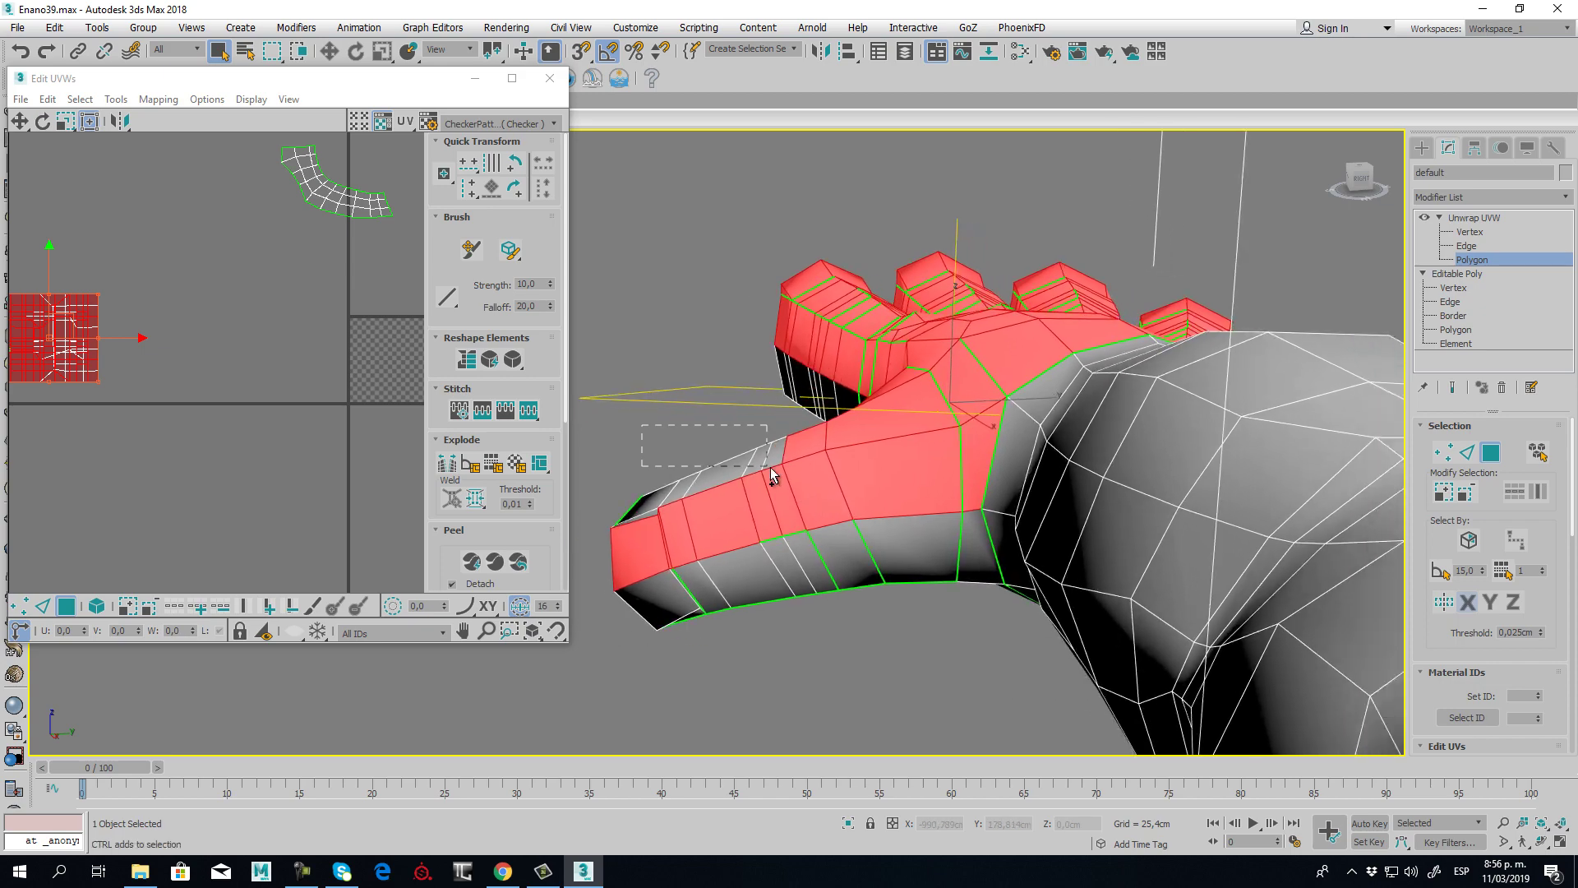
ctrl+drag(771, 475, 639, 530)
alt+middle_drag(650, 567, 806, 606)
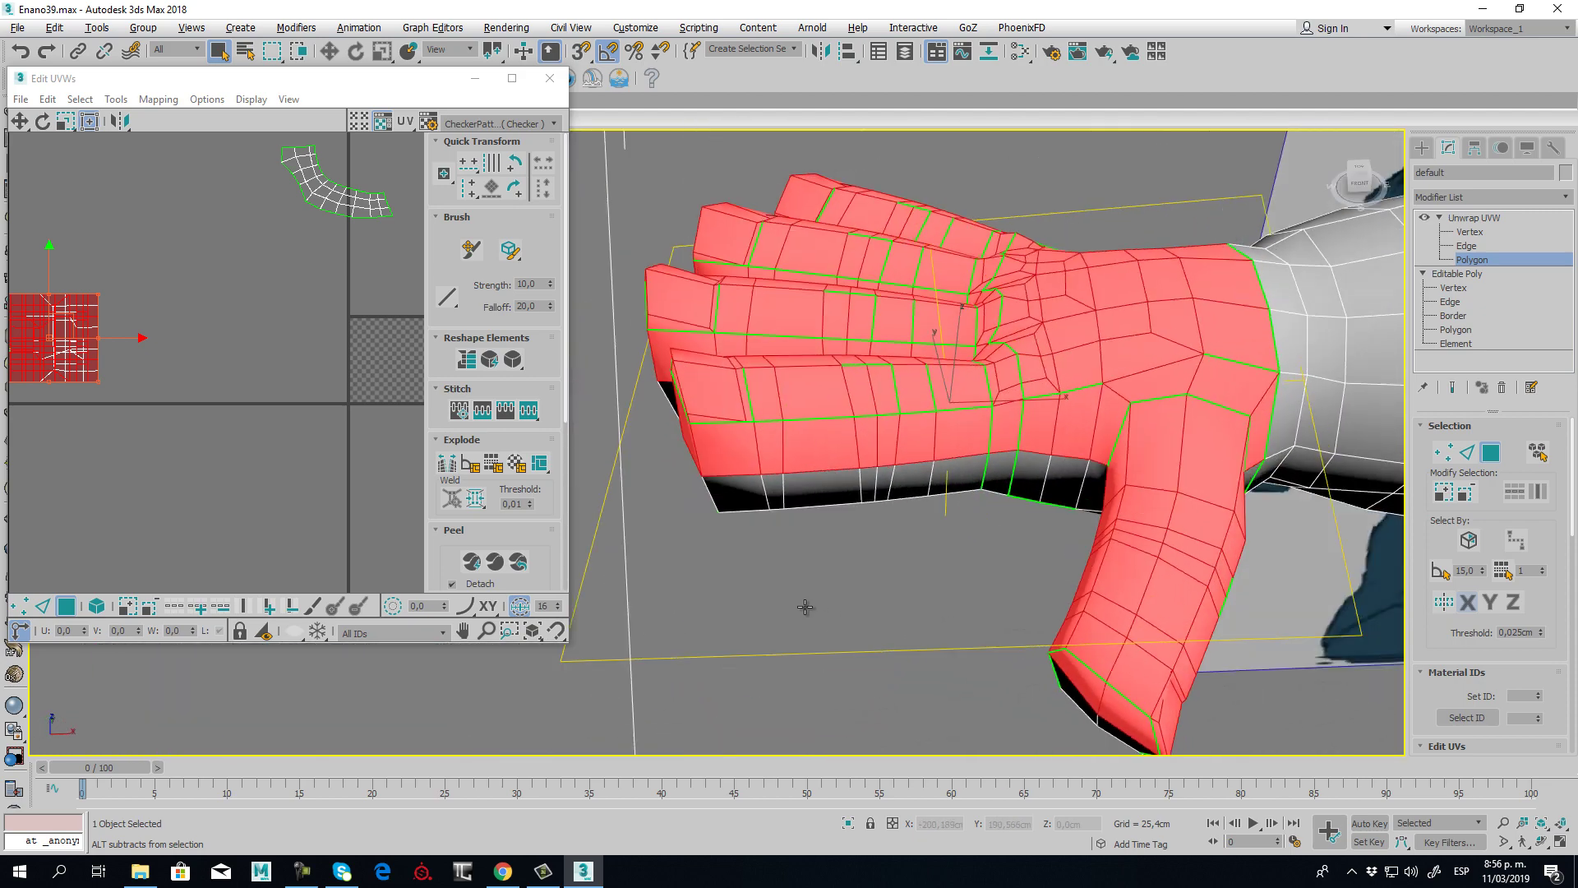
- Project the selected upper half of the hand with a Planar Map aligned to Z, and exit the projection mode
middle_drag(986, 540, 836, 504)
scroll(835, 504, down, 5)
middle_drag(194, 417, 371, 508)
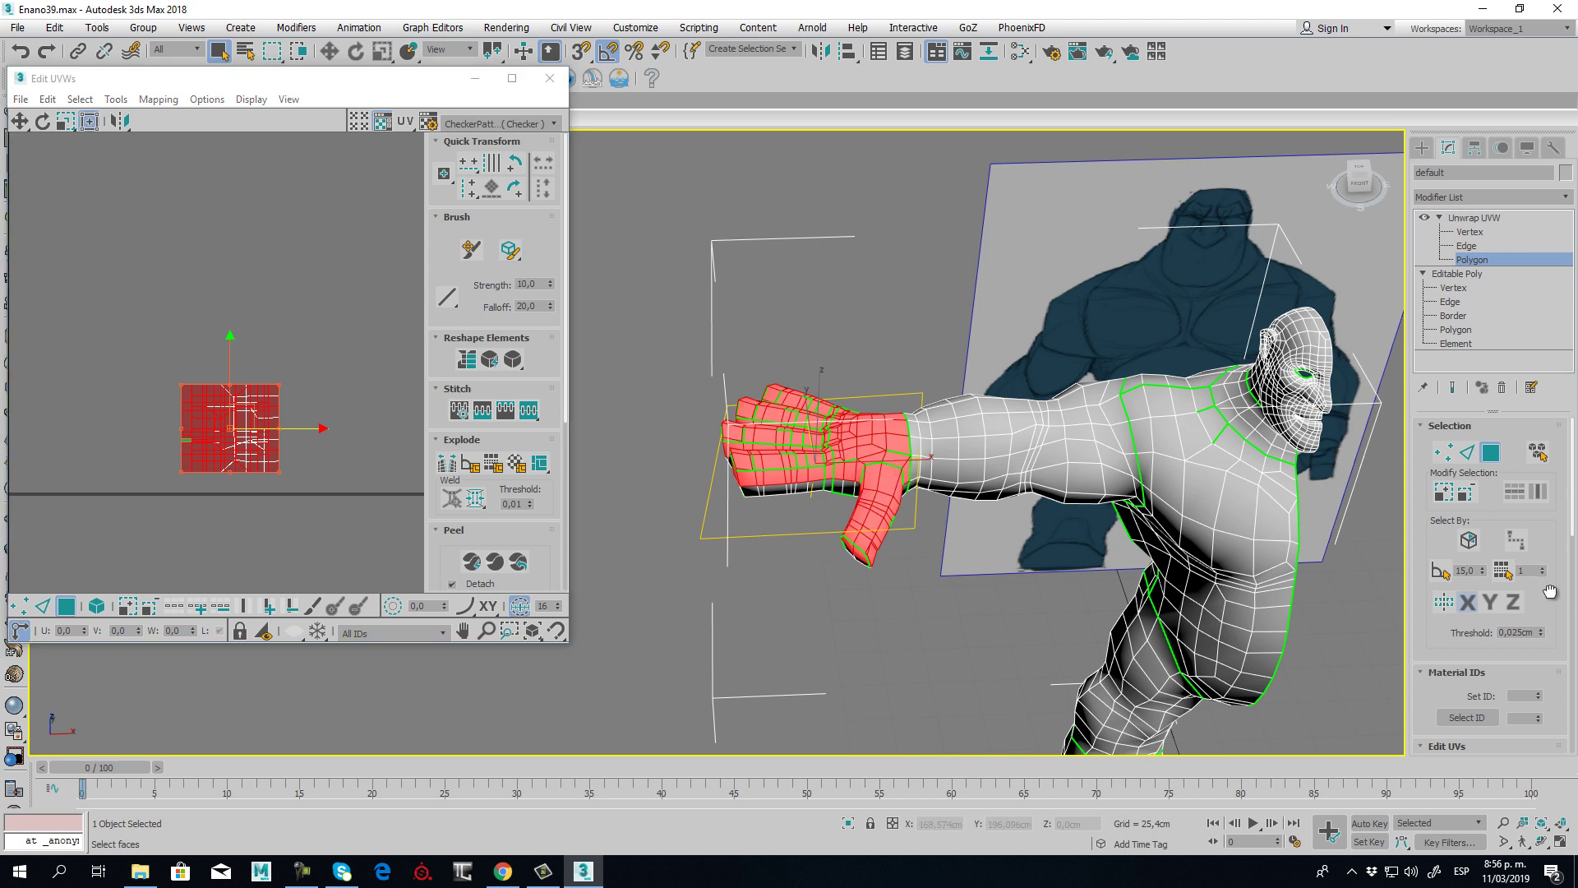
scroll(1480, 625, down, 10)
scroll(1436, 656, down, 3)
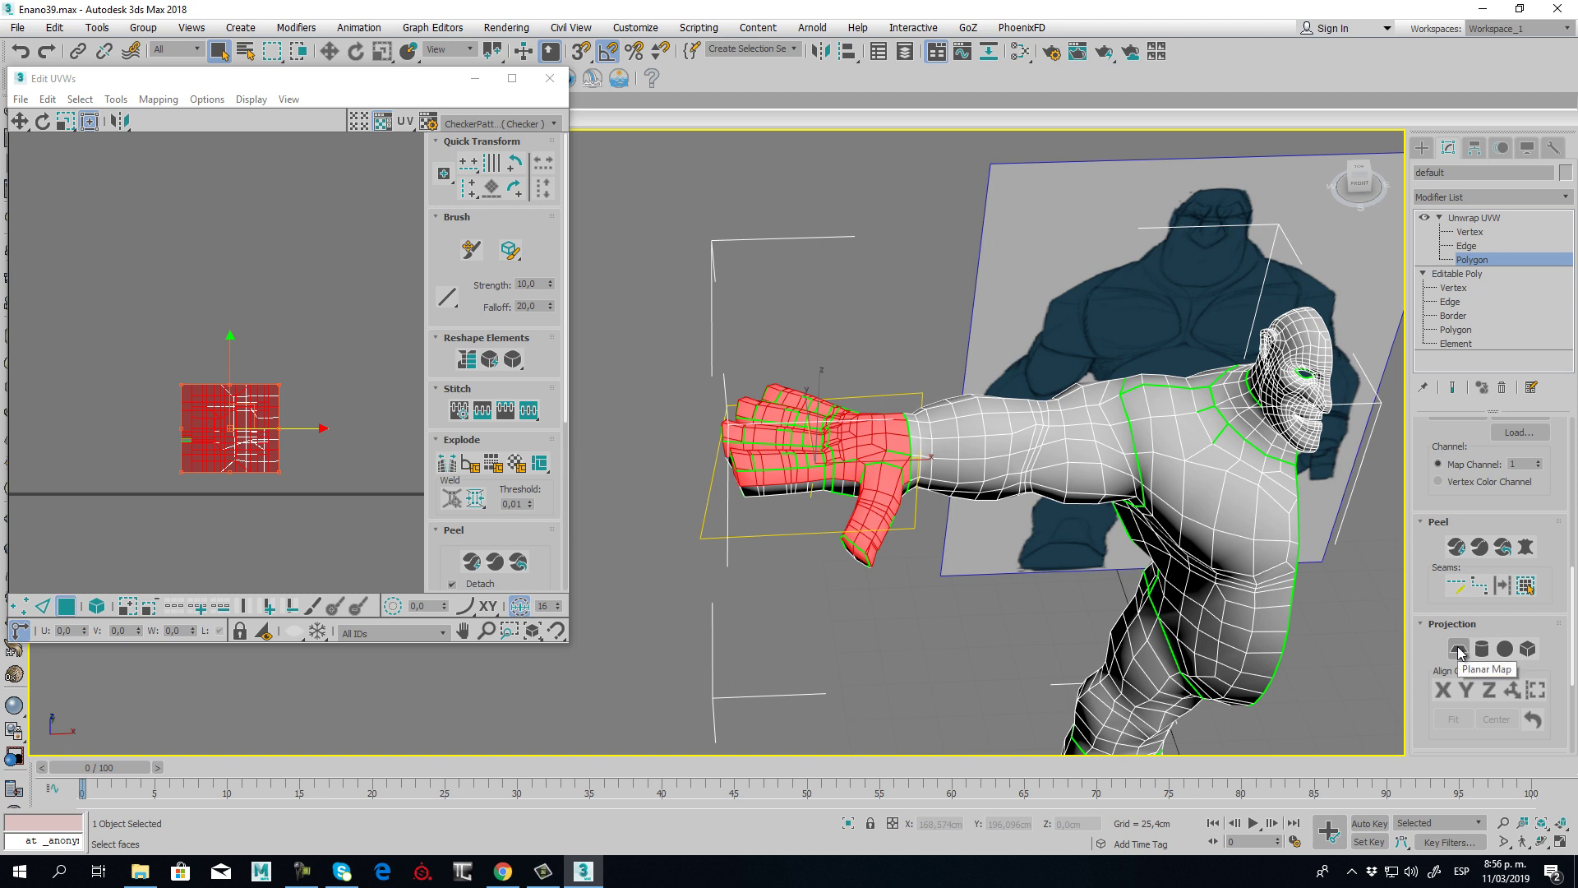
click(1460, 650)
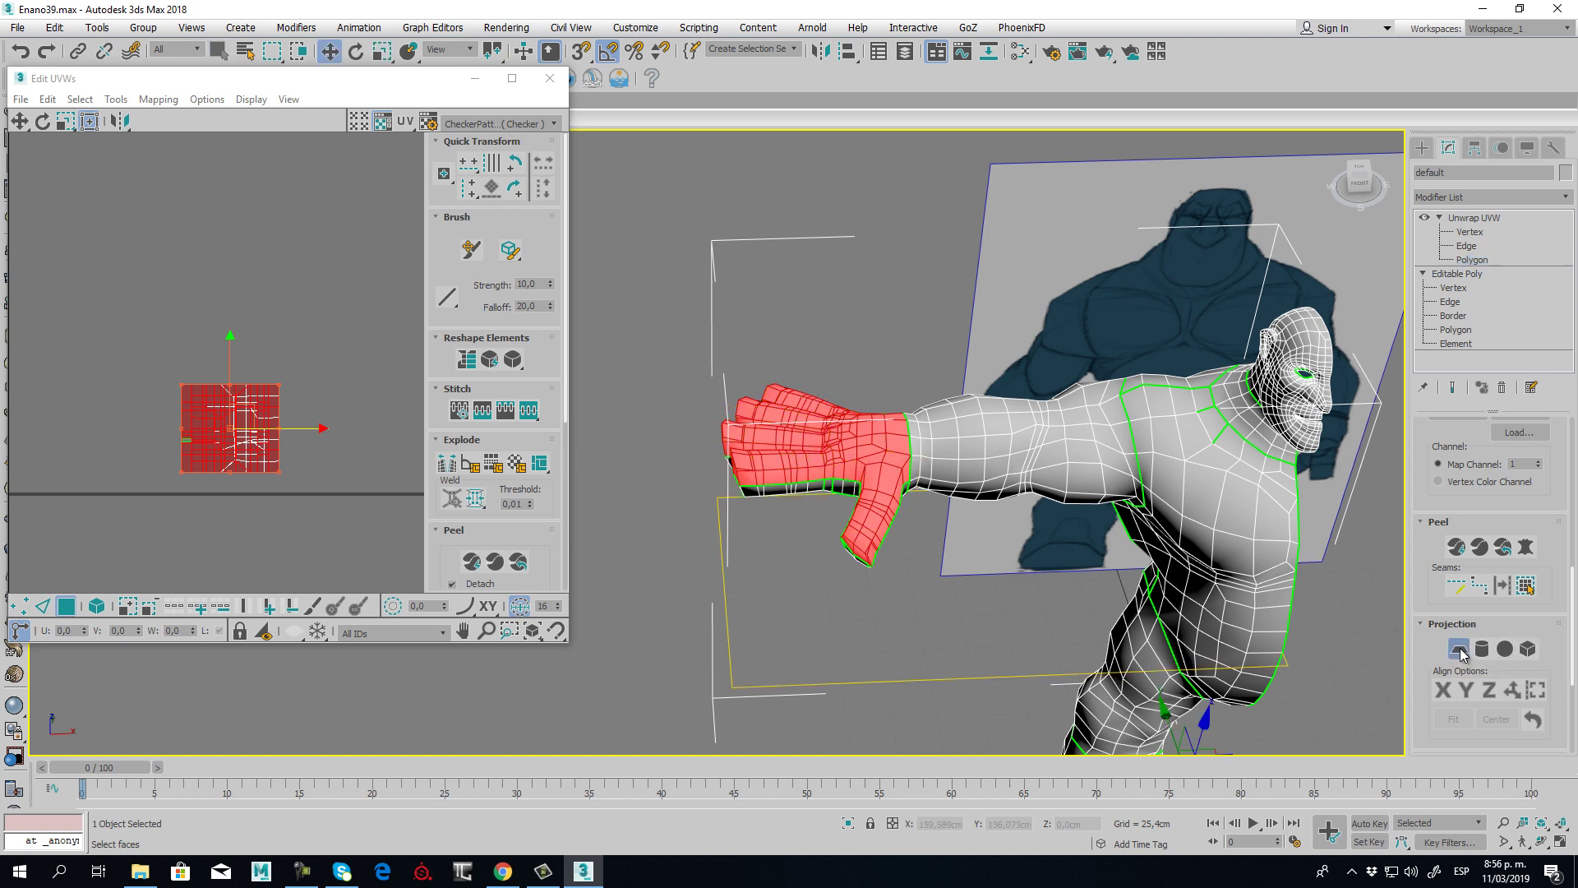
click(1475, 693)
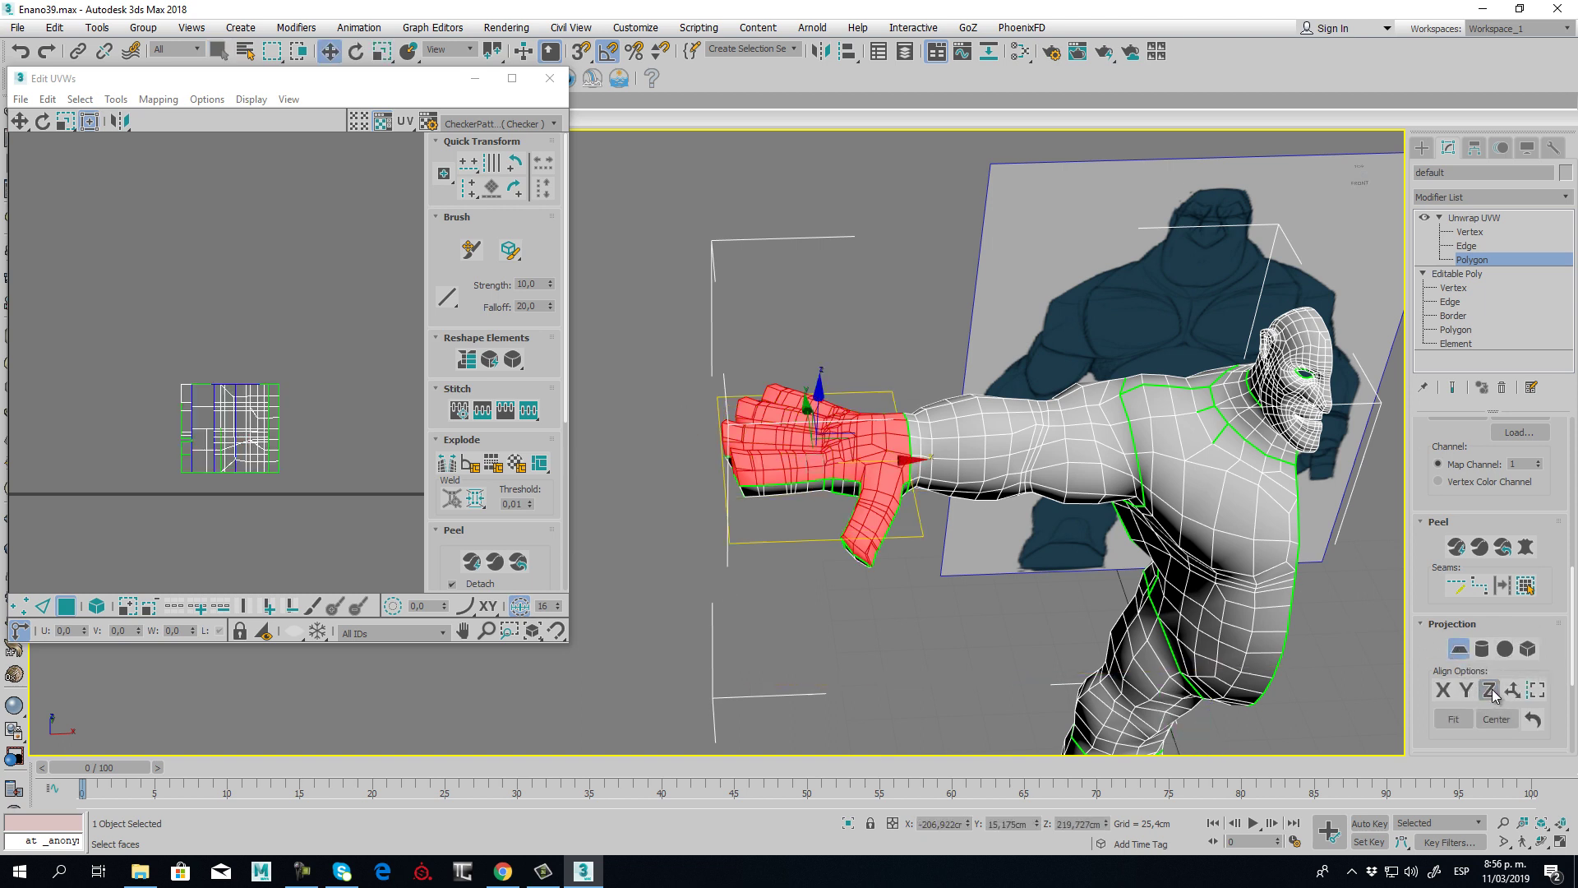
scroll(239, 347, up, 8)
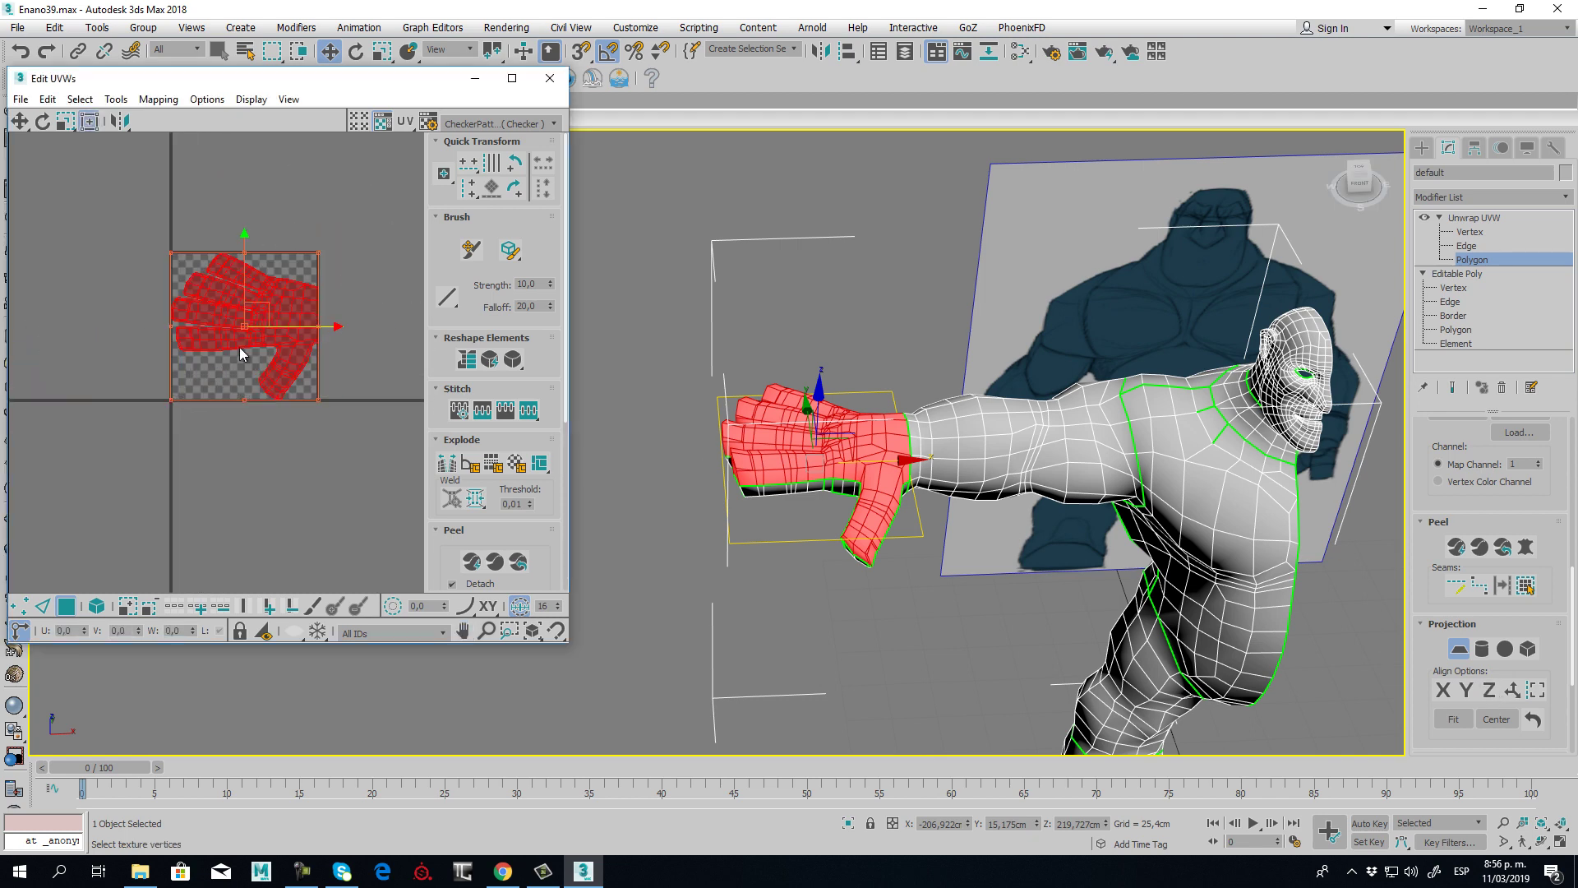
scroll(246, 332, down, 6)
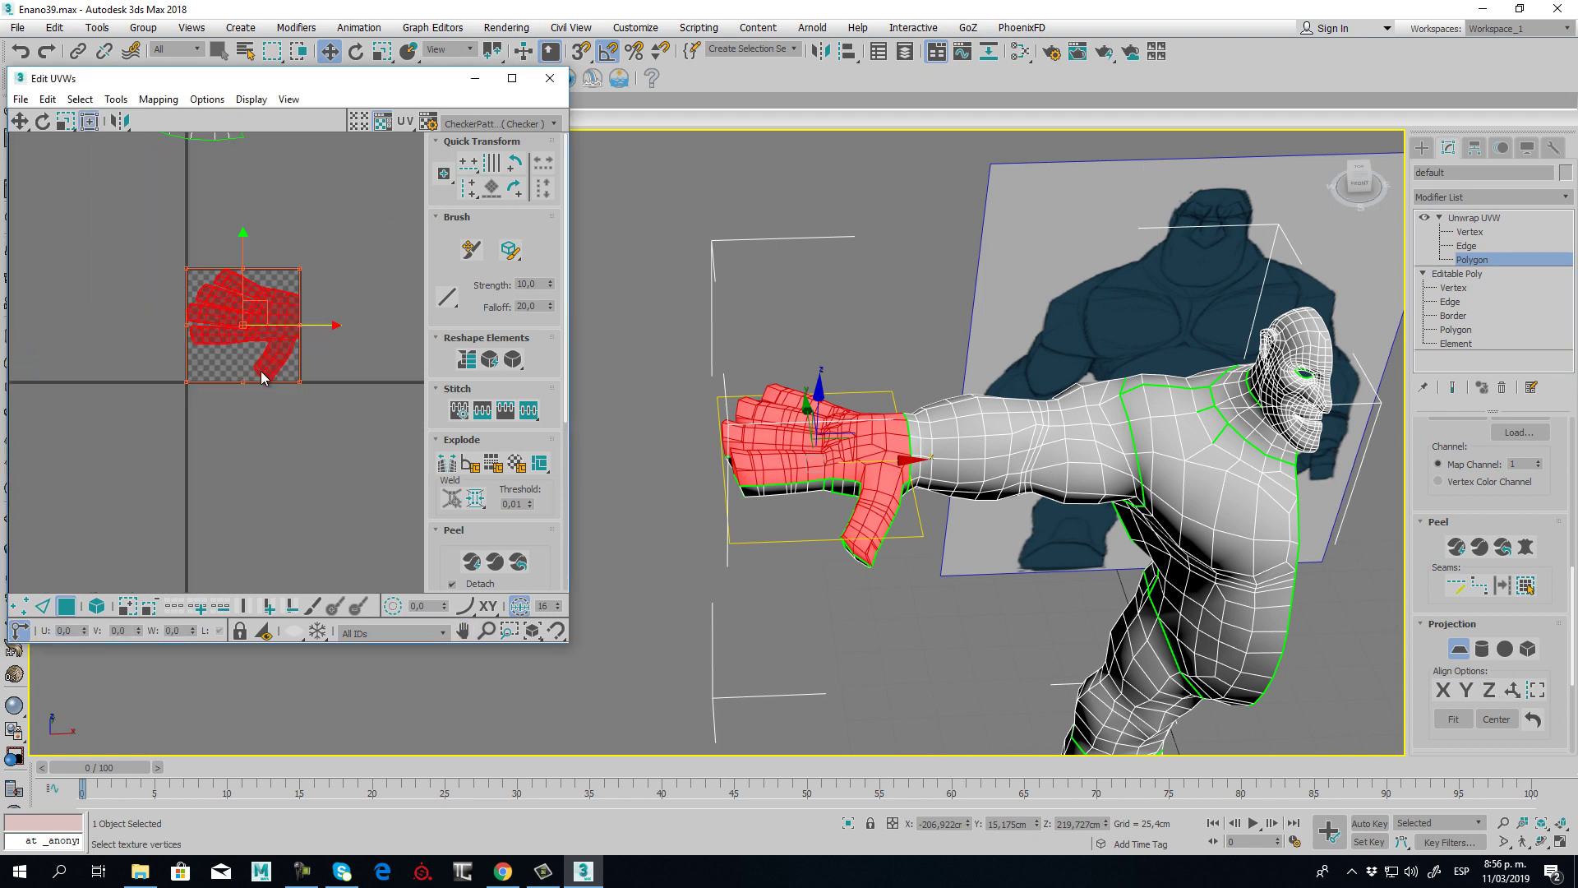
click(1468, 658)
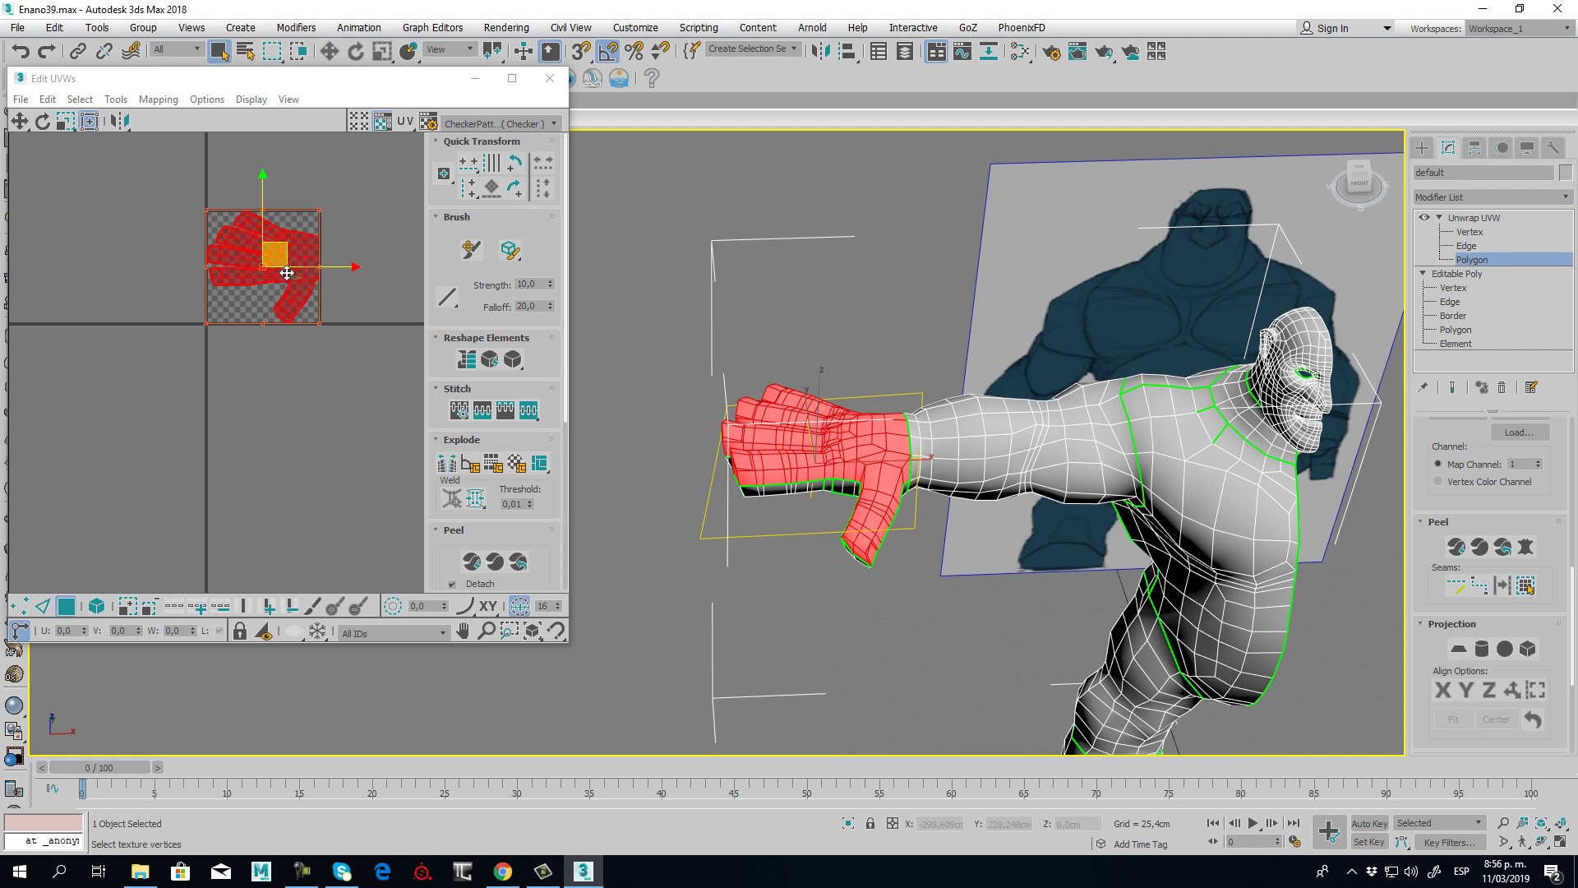
- Move the upper hand's UV shell below the texture square and rotate it 90 degrees clockwise so the fingers point up
drag(288, 253, 264, 392)
drag(403, 96, 464, 202)
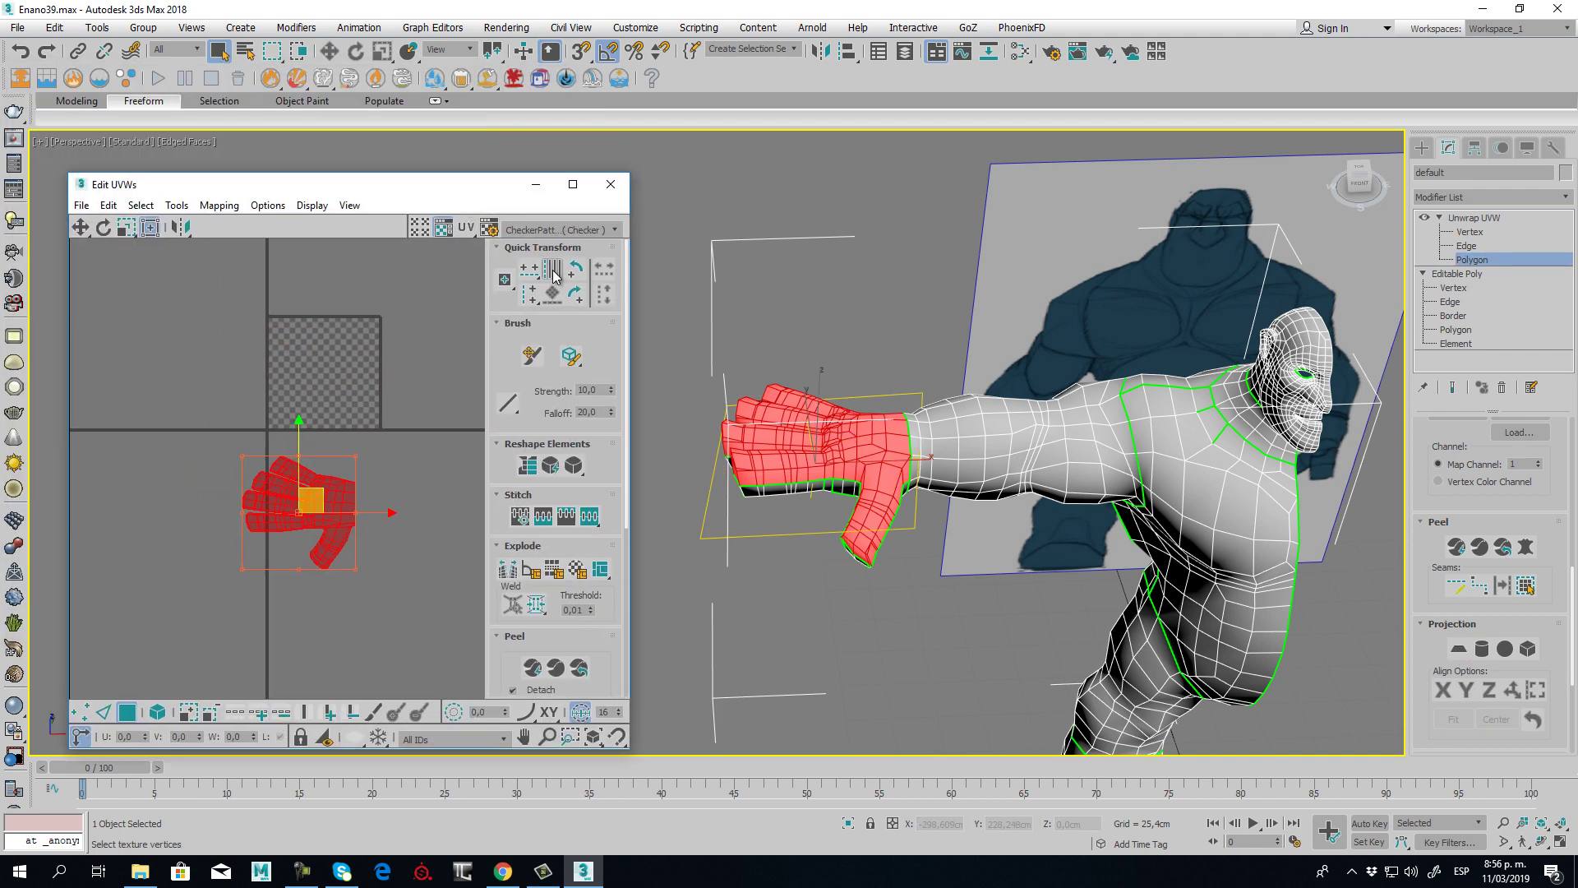
click(578, 298)
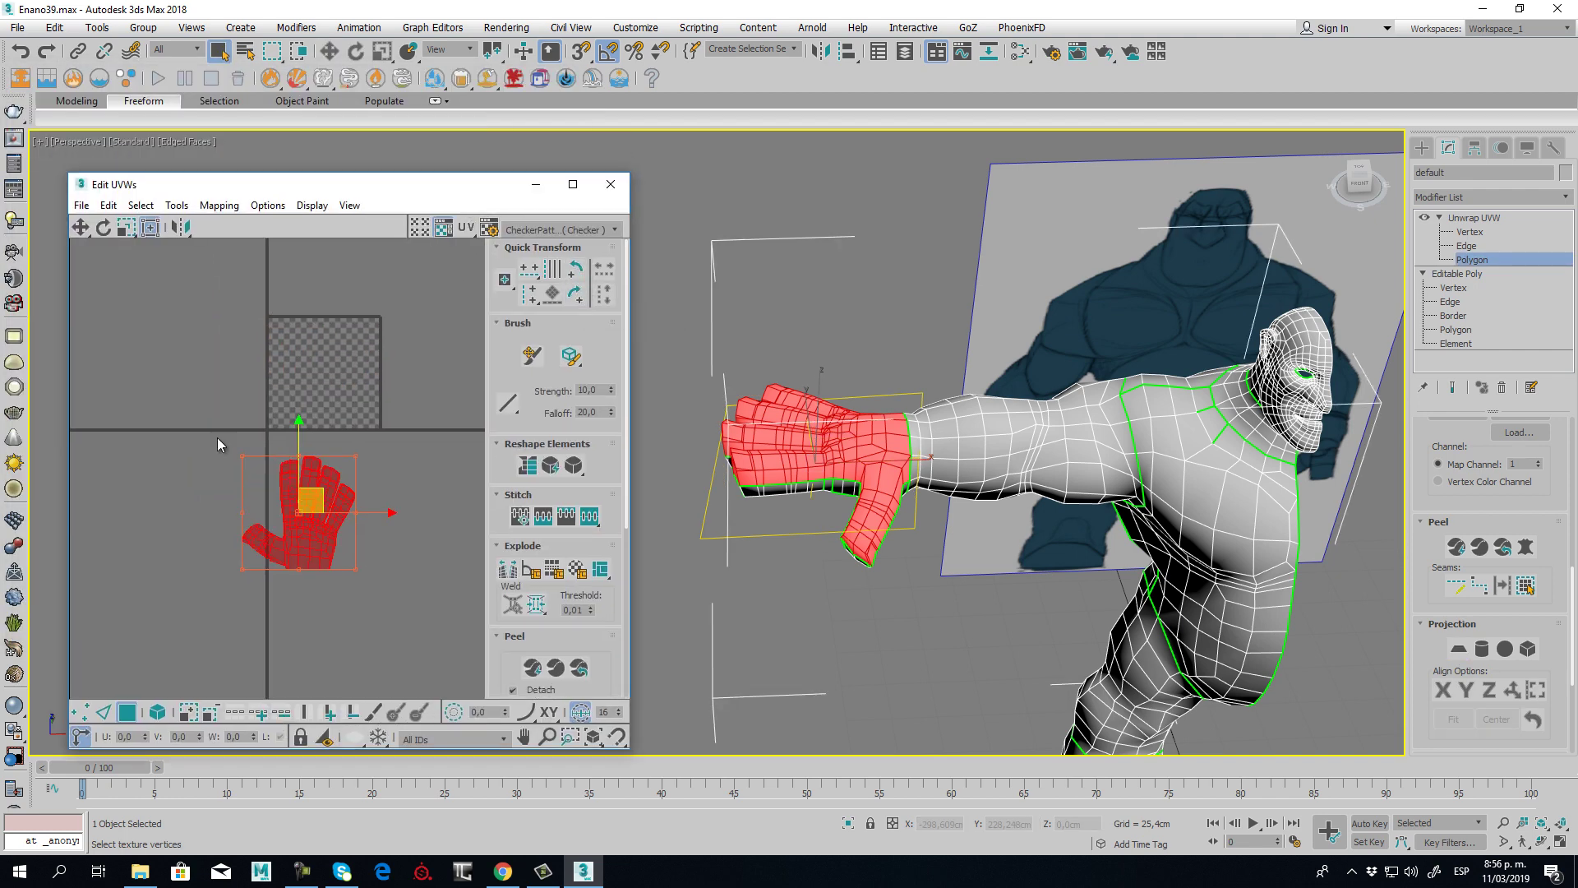
- Select the palm-side shell of the hand and project it with a Planar Map aligned to Z
scroll(263, 405, down, 3)
drag(102, 285, 231, 388)
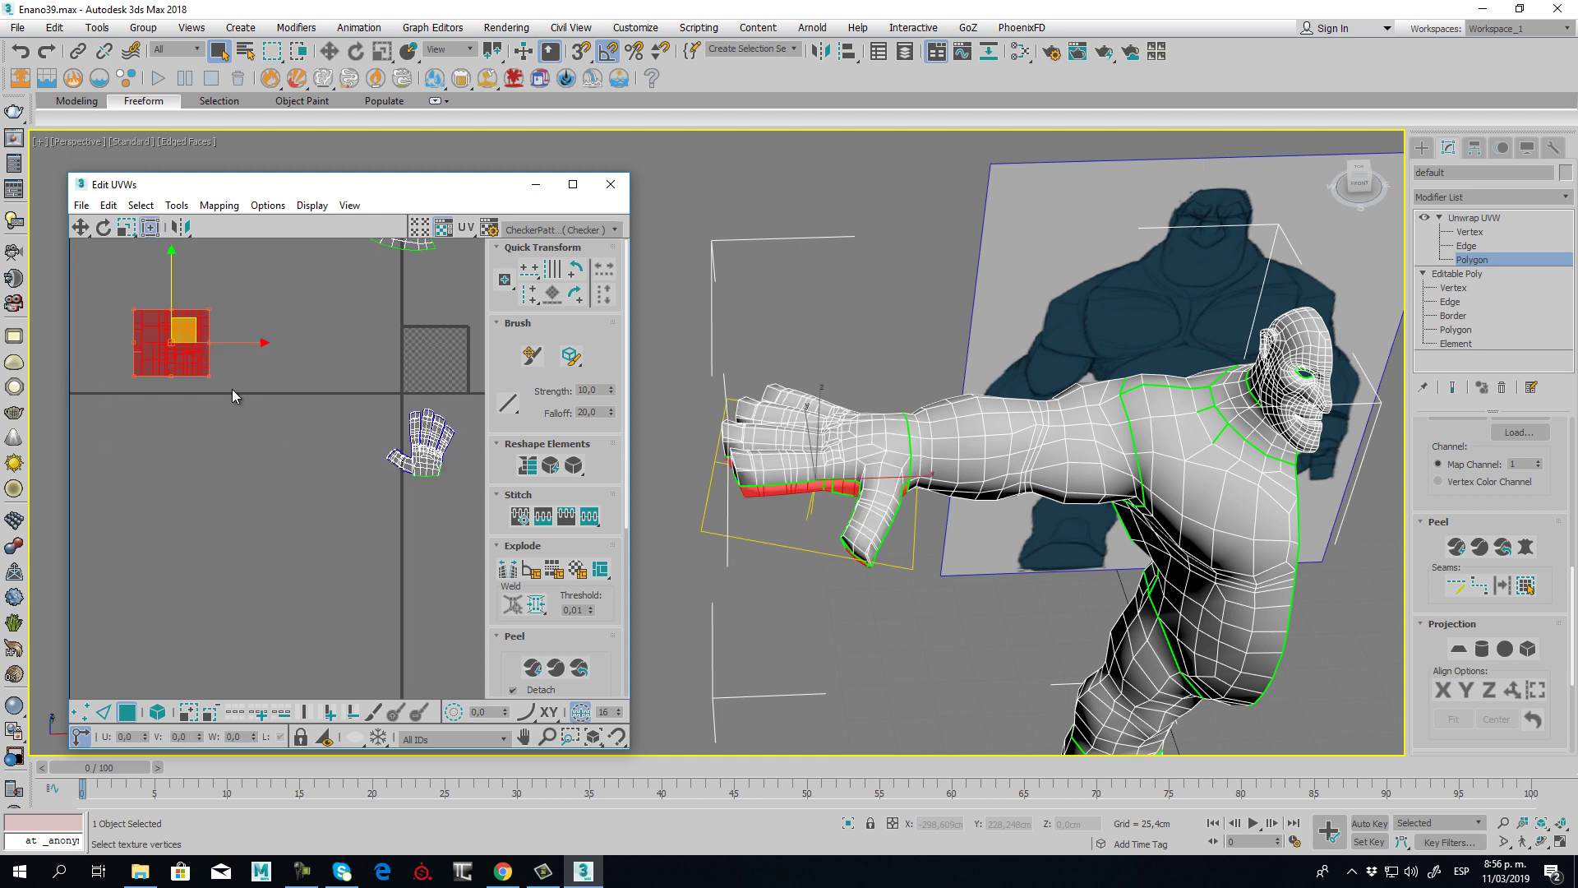
alt+middle_drag(838, 479, 773, 433)
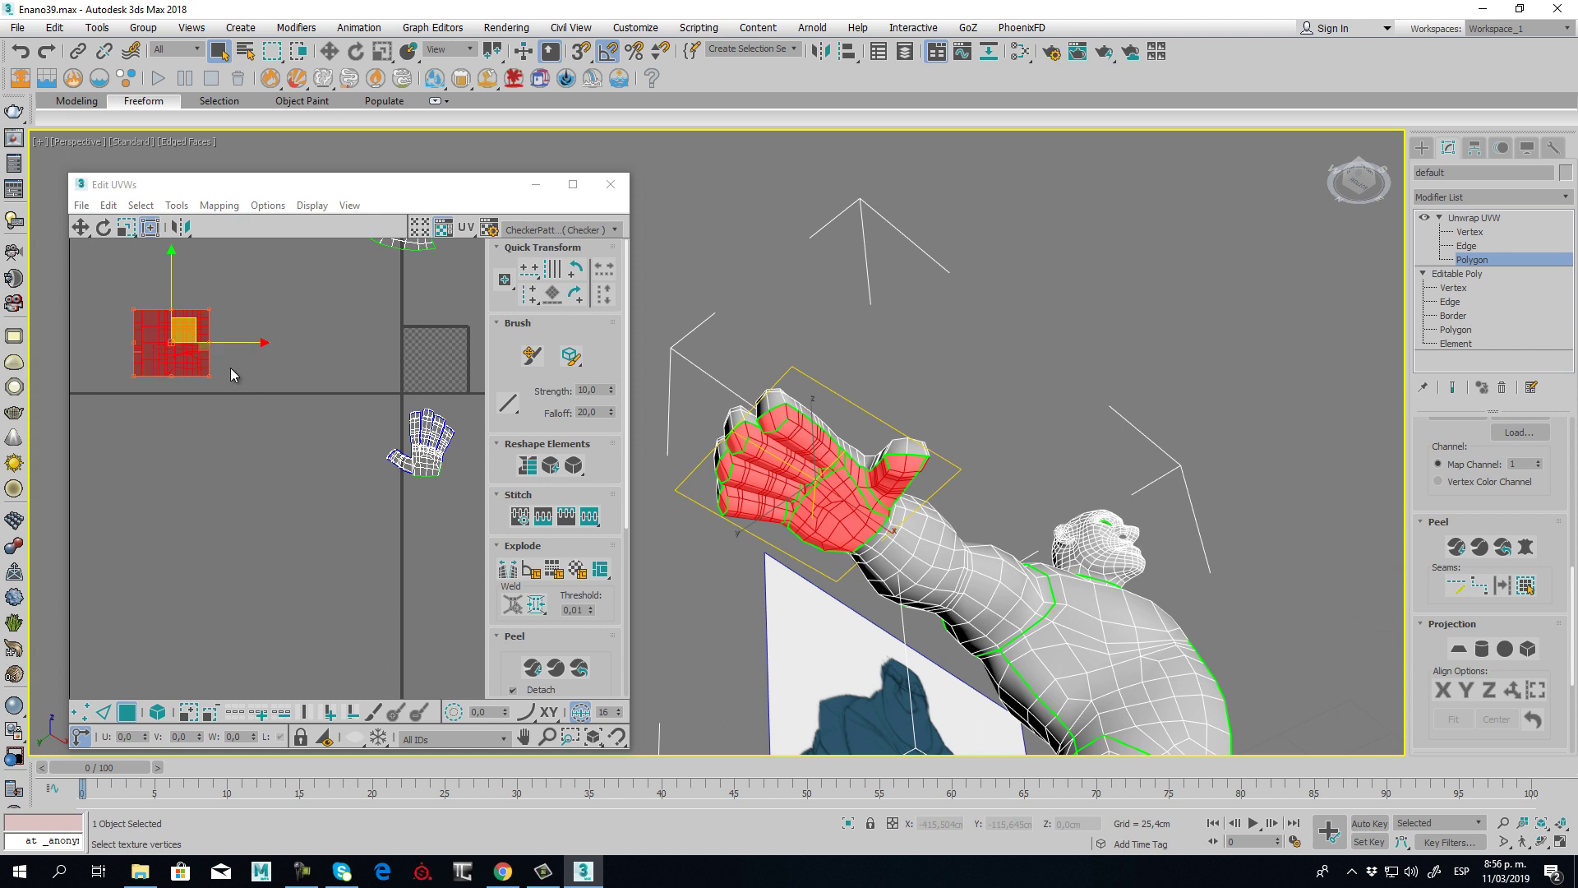
click(1458, 649)
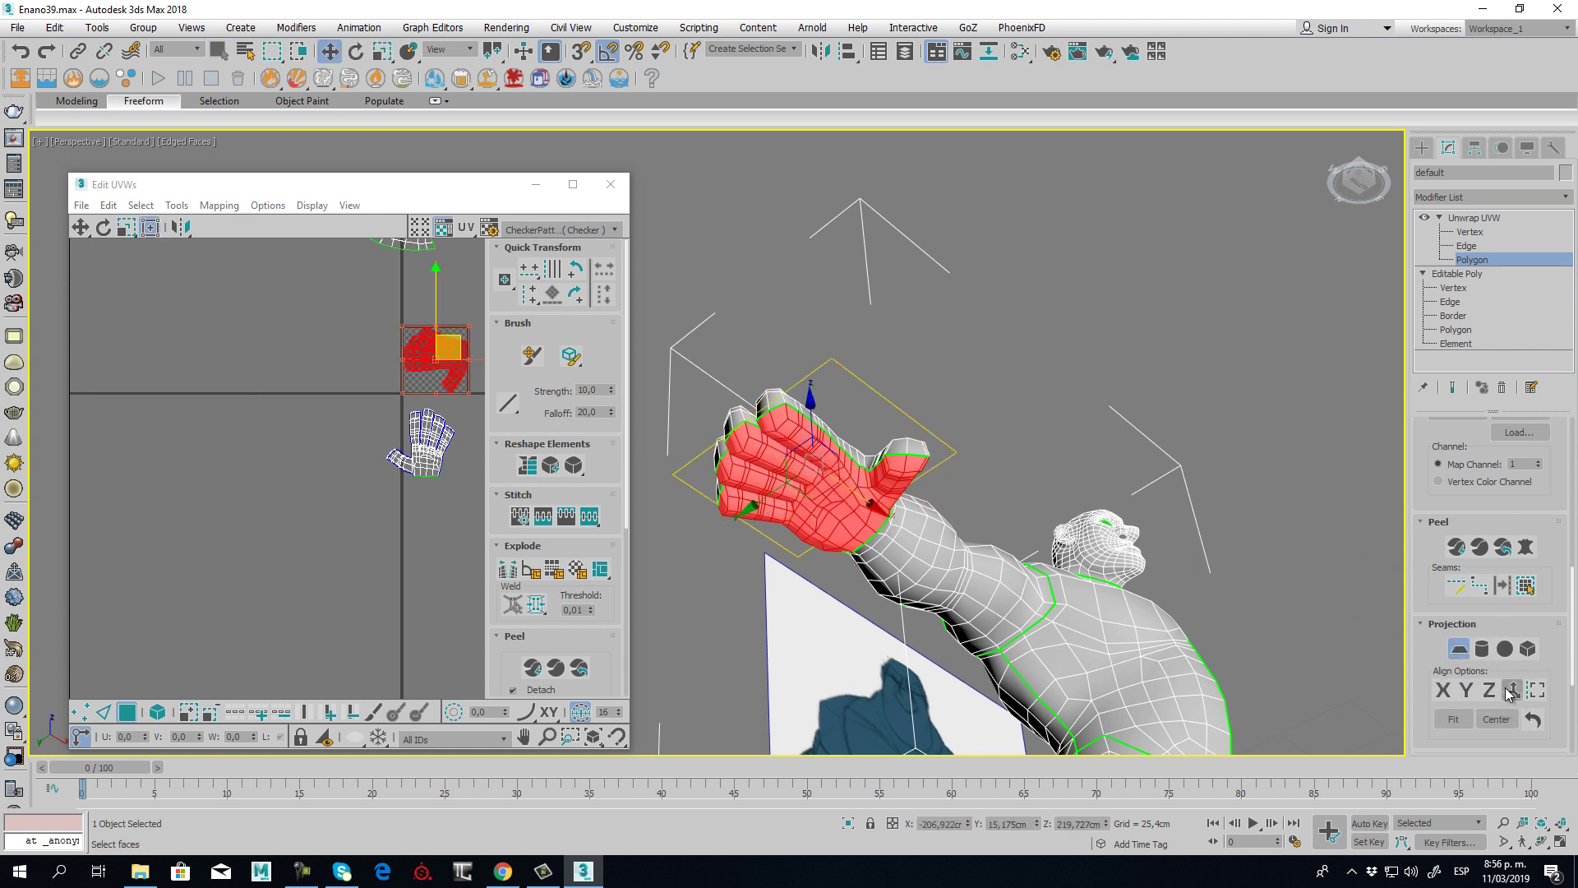
click(1489, 691)
- Rotate the palm shell 90 degrees clockwise, exit the projection mode and place the shell beside the upper hand's shell, below the texture square
middle_drag(345, 379, 260, 391)
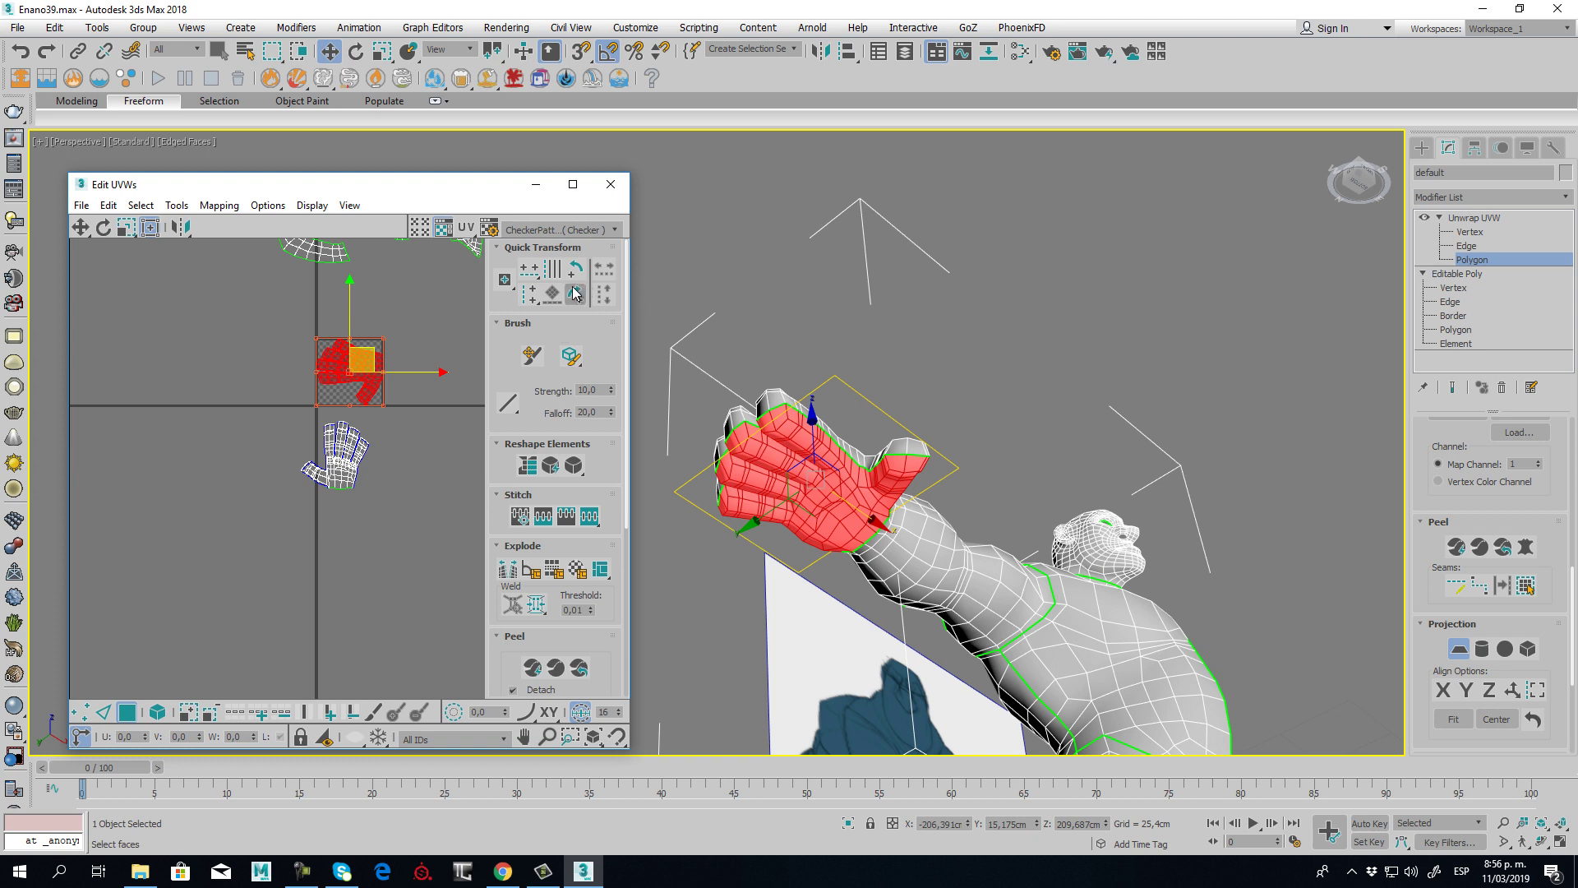
click(575, 294)
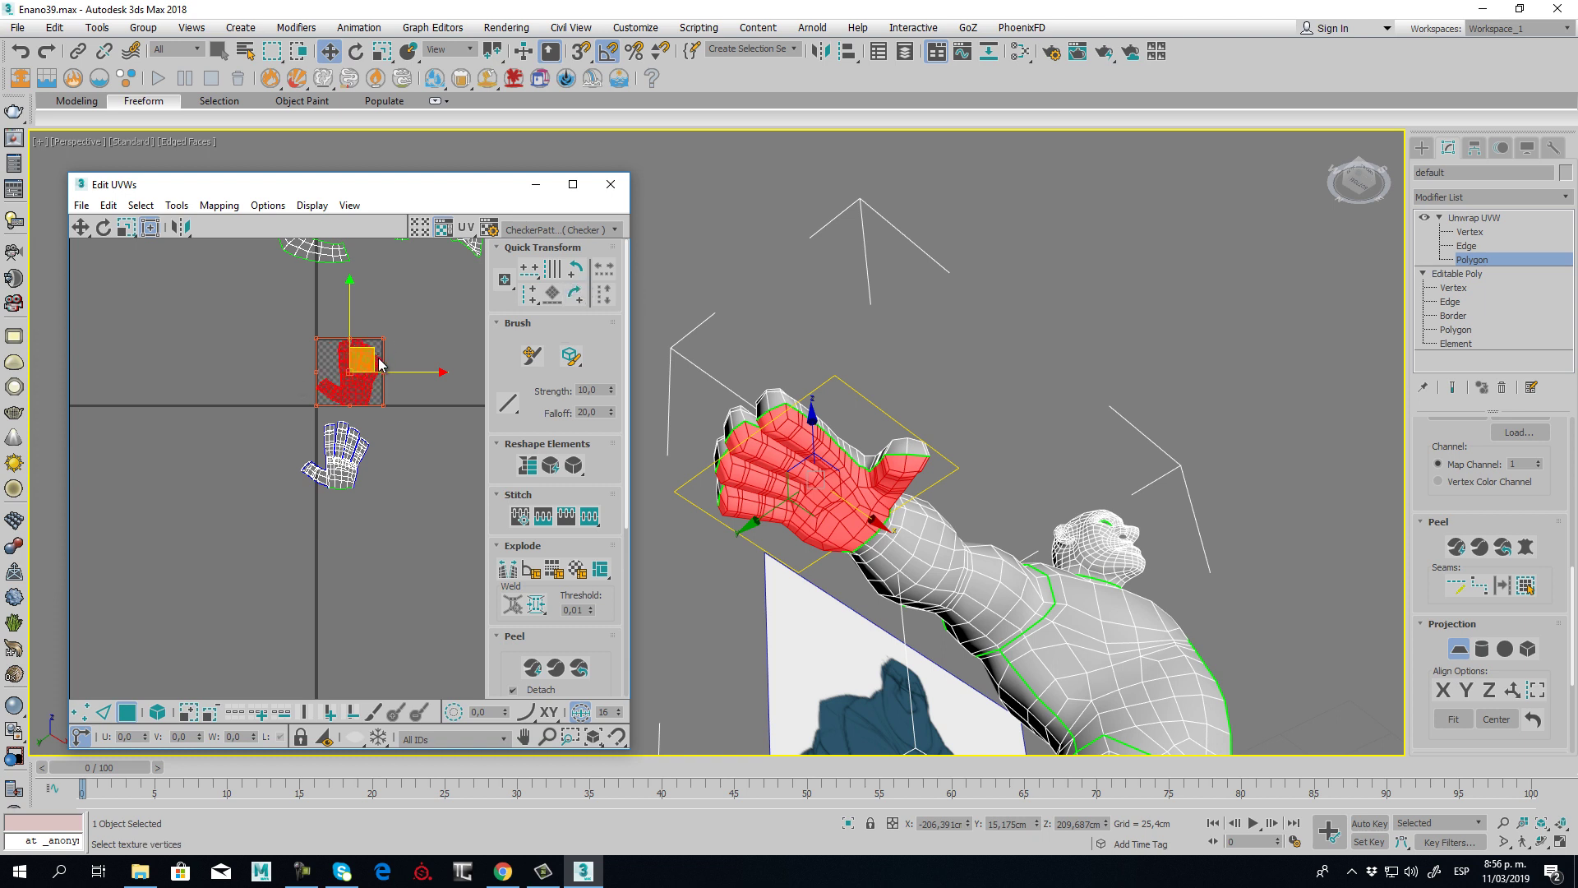
middle_drag(375, 358, 374, 358)
click(1459, 649)
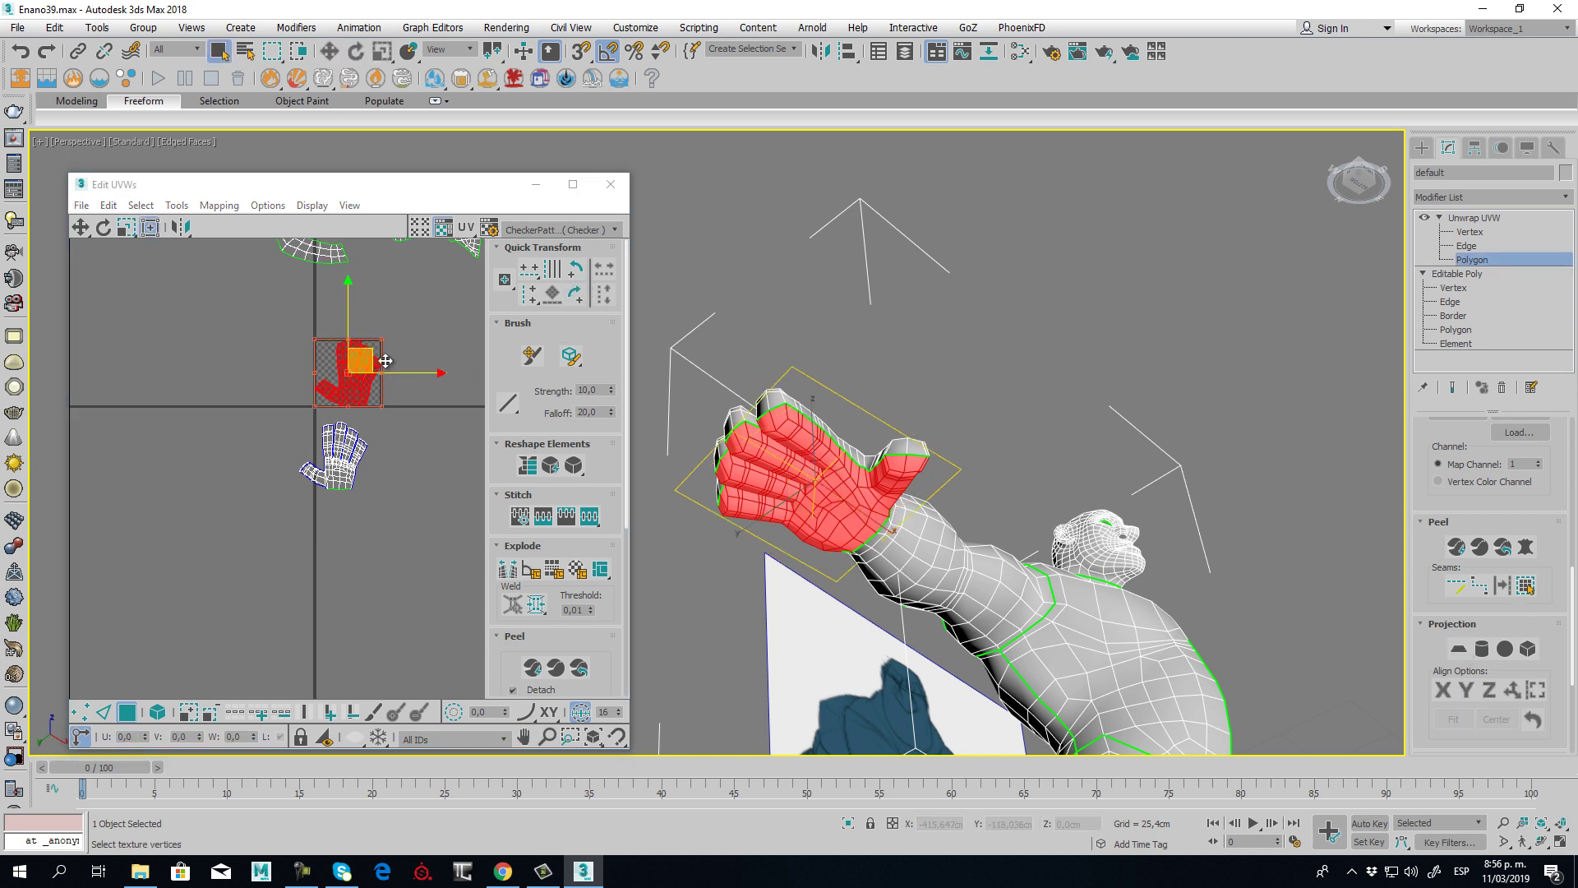
drag(365, 357, 264, 444)
scroll(328, 465, up, 3)
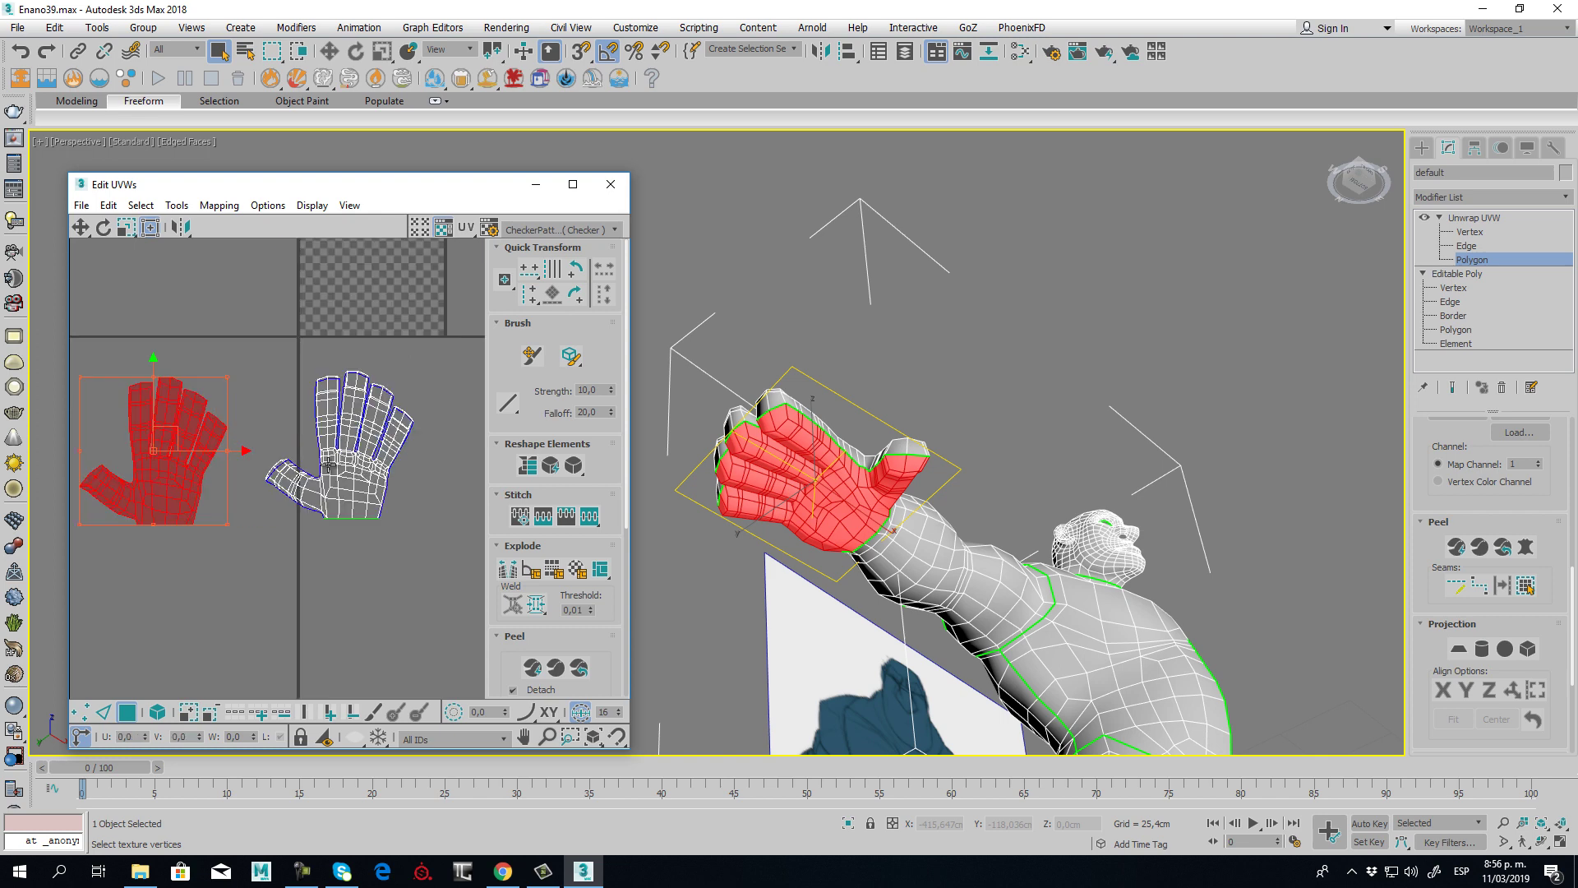
- Maximize the UV editor and pull the end vertices of the upper hand's thumb tip outward in vertex mode to unfold the tip
click(574, 184)
scroll(794, 283, up, 4)
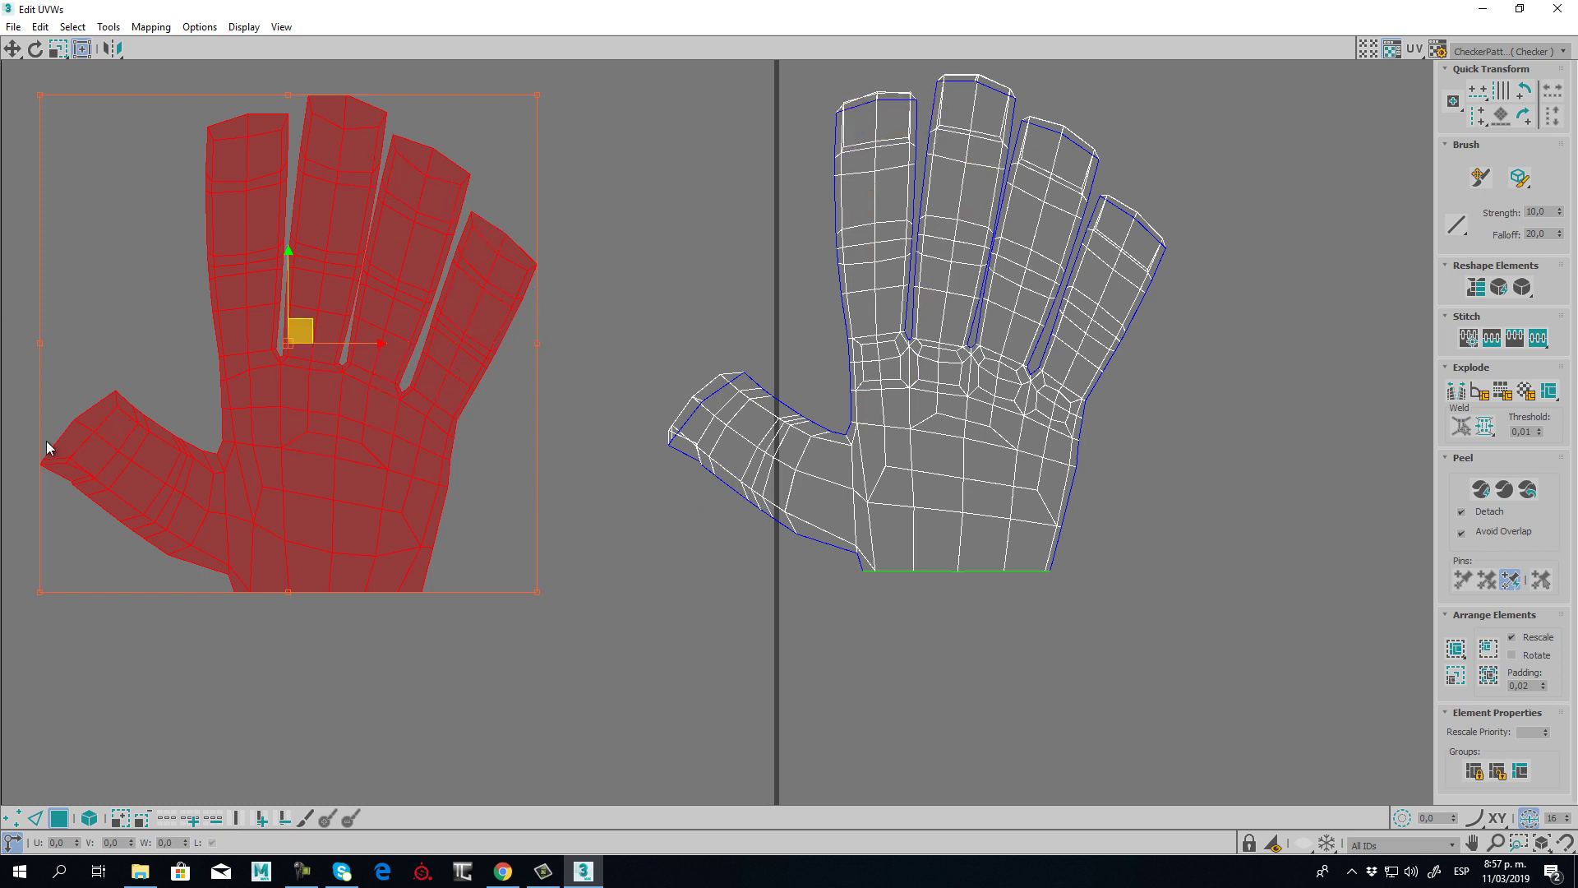
middle_drag(769, 392, 628, 327)
scroll(849, 349, up, 3)
click(13, 818)
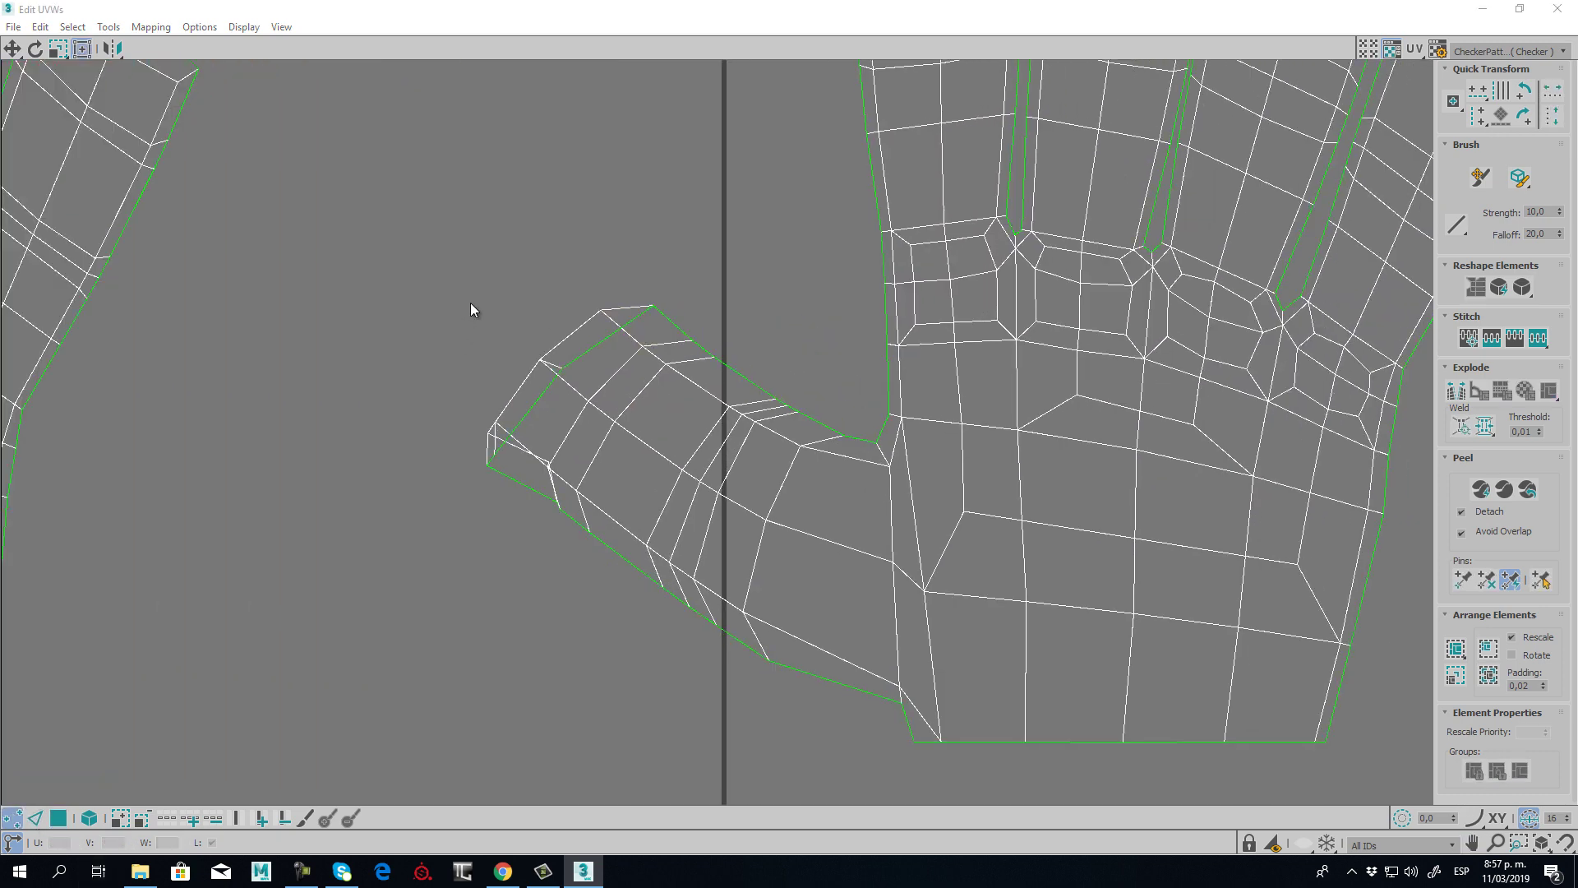
scroll(662, 313, up, 1)
drag(654, 309, 631, 260)
drag(536, 389, 479, 346)
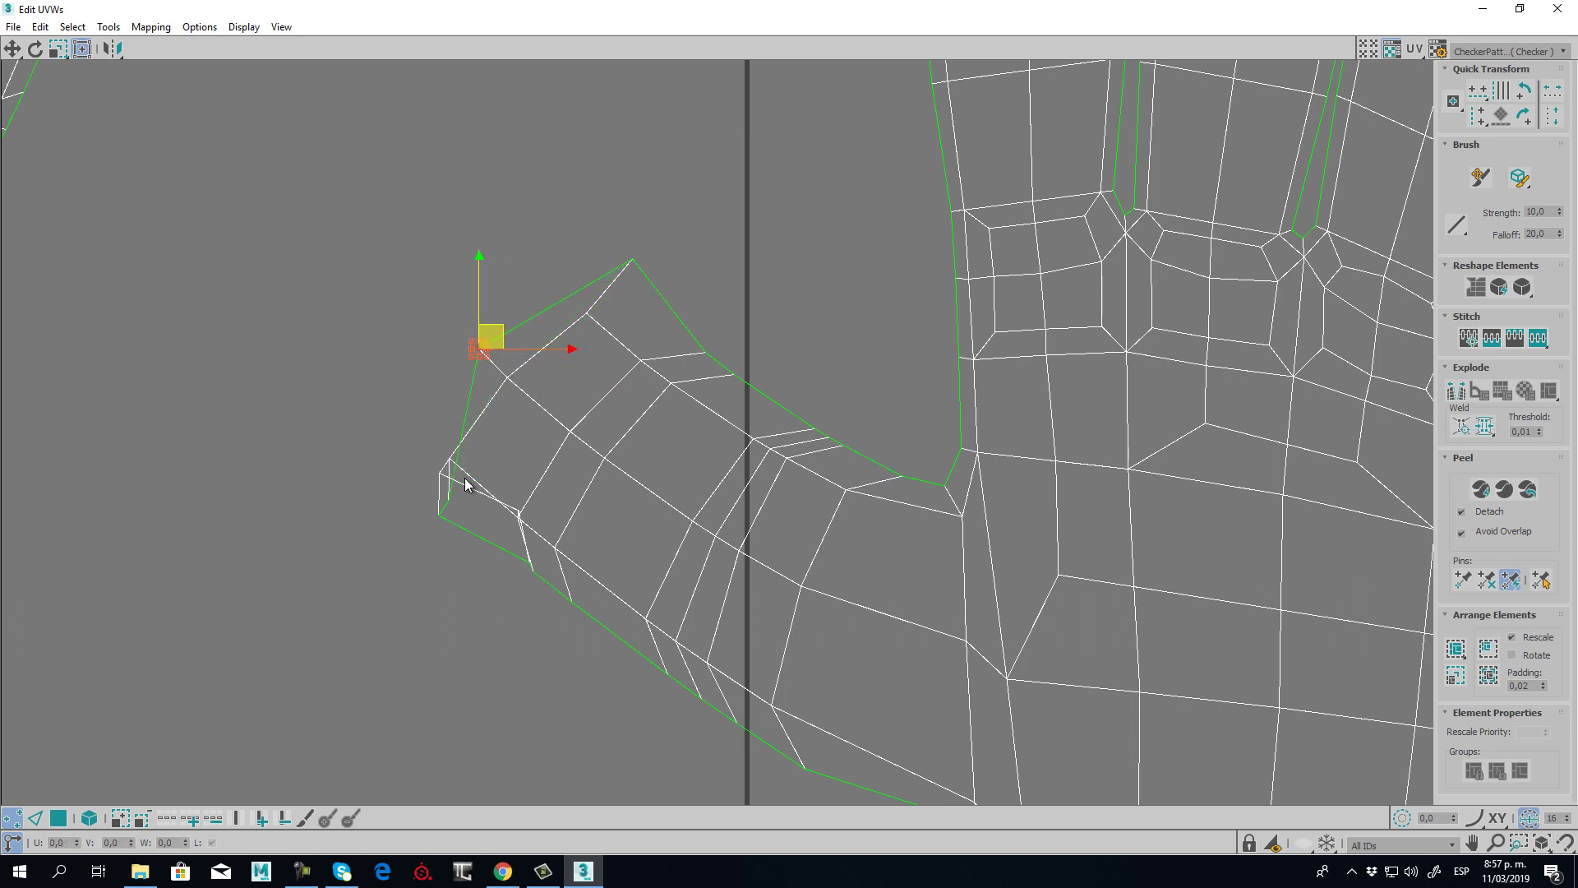
drag(451, 459, 389, 441)
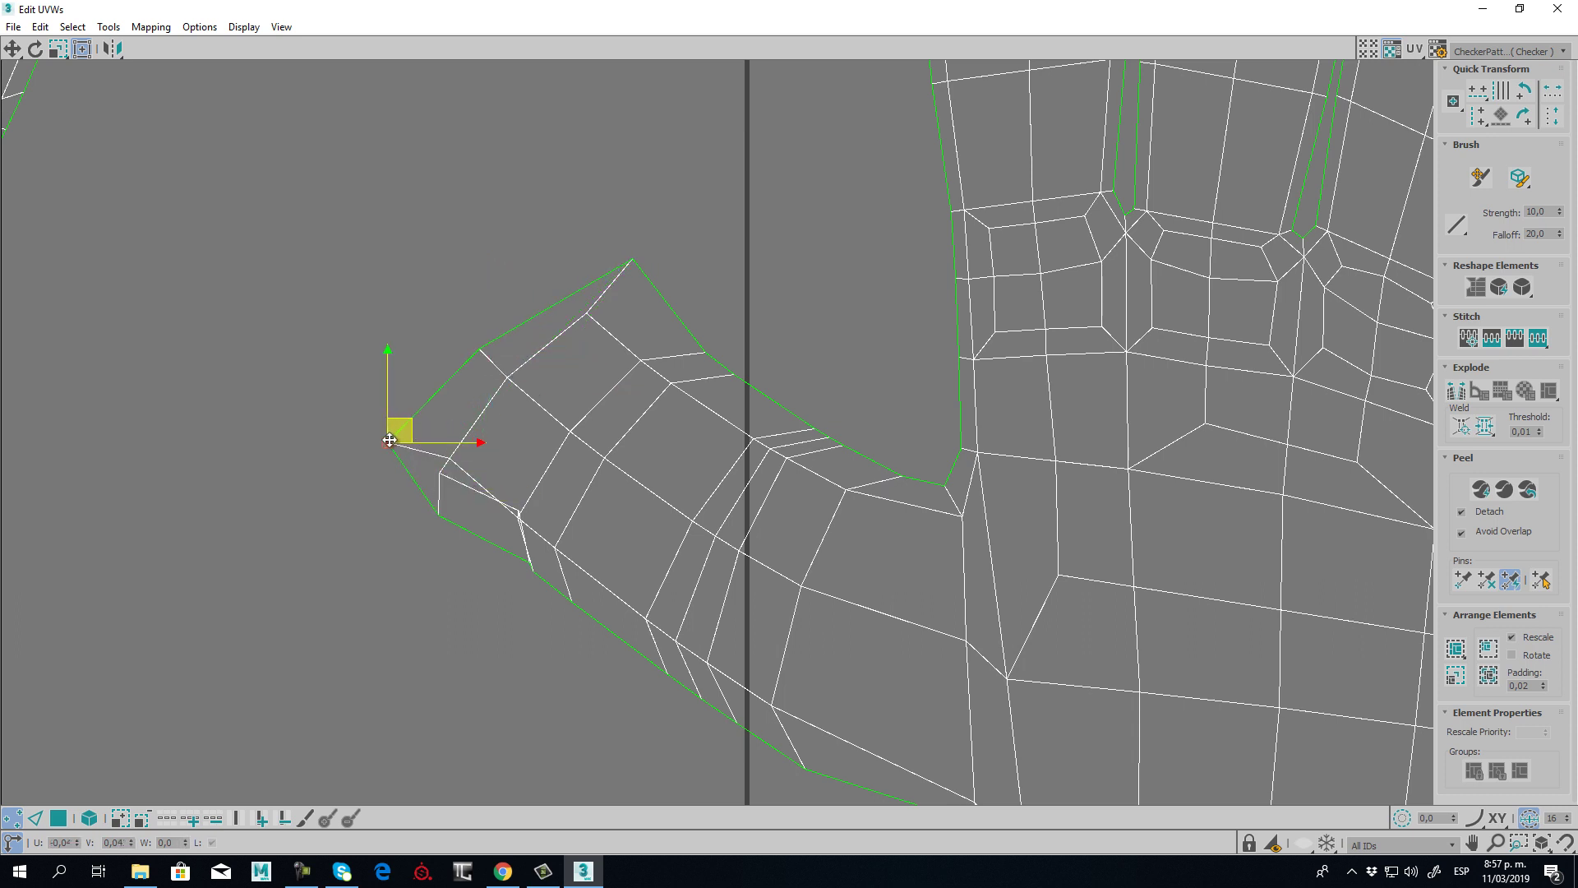
- Reposition the crowded vertices along the thumb's lower outer edge near the tip so the polygons stop overlapping
click(453, 457)
click(518, 514)
drag(518, 513, 507, 521)
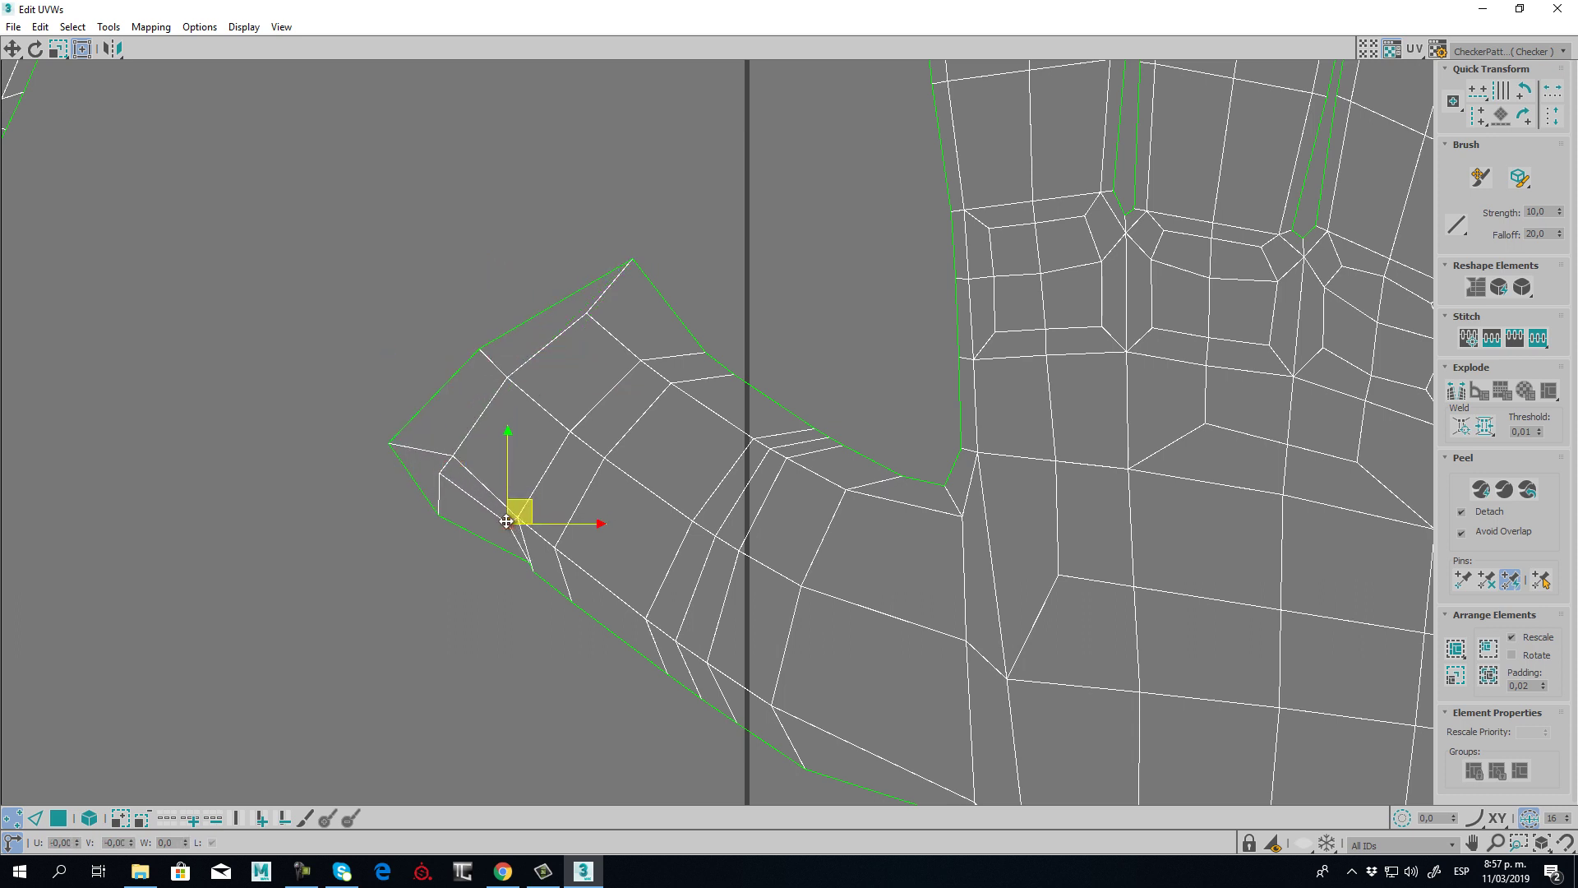
scroll(515, 564, up, 5)
drag(550, 579, 565, 586)
drag(560, 572, 525, 581)
middle_drag(592, 521, 534, 511)
scroll(535, 511, down, 3)
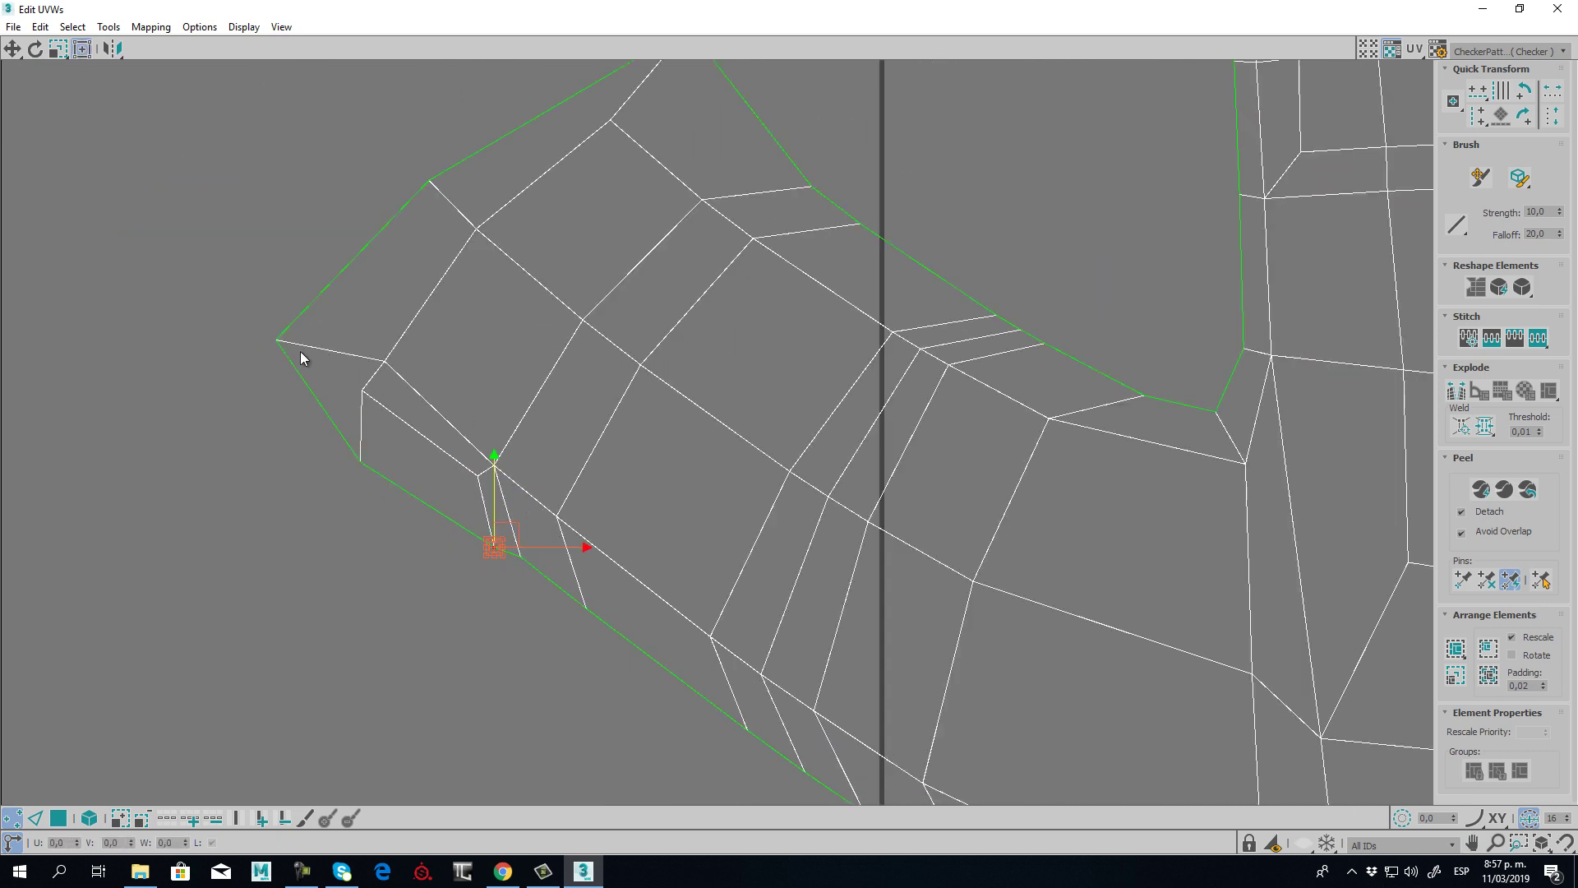
- Even out the vertices at the far end of the thumb tip and shift its upper corner vertex inward
drag(301, 356, 370, 386)
middle_drag(530, 327, 479, 447)
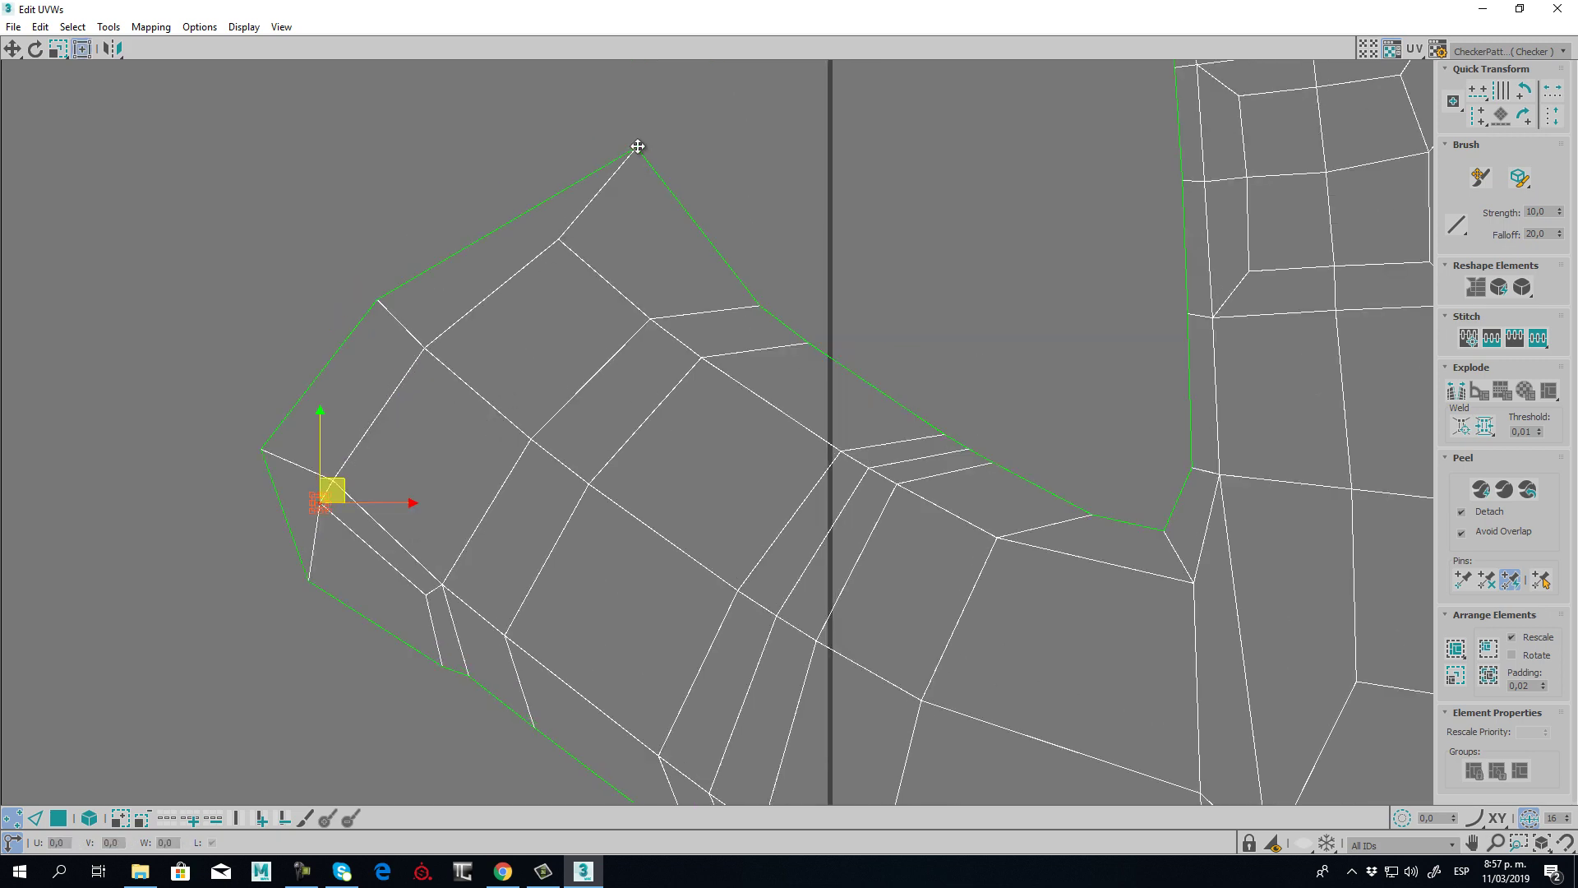
drag(638, 147, 546, 152)
scroll(789, 417, down, 1)
middle_drag(789, 417, 539, 269)
scroll(544, 273, down, 2)
middle_drag(712, 268, 689, 488)
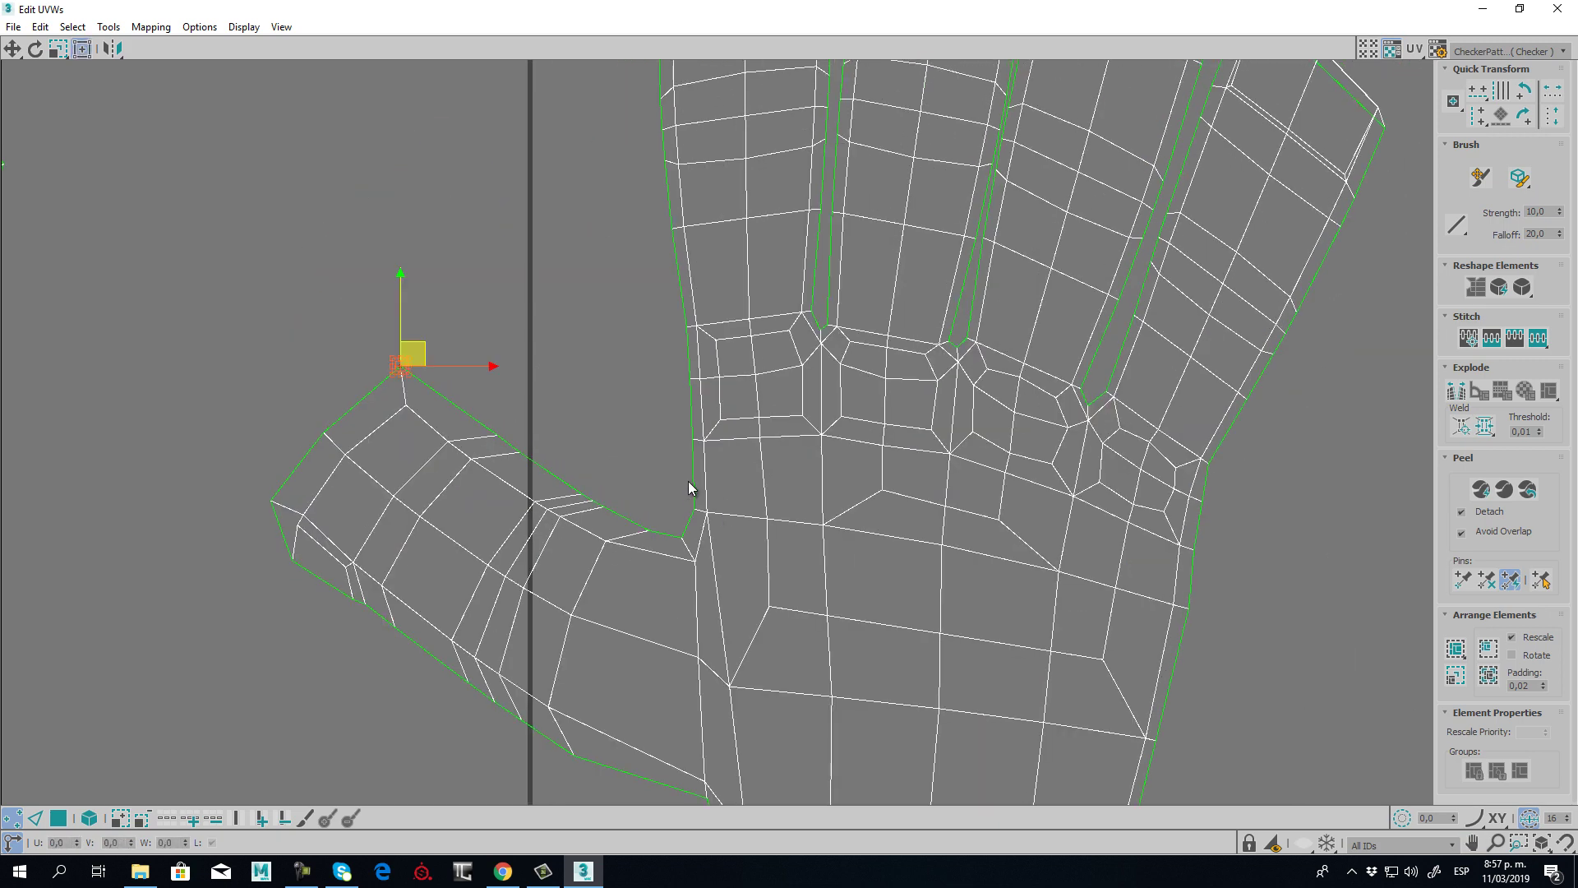
- Select the tip vertices of the upper hand's index finger and relax them by polygon angles with 100 iterations and amount 0,1
scroll(689, 487, down, 1)
scroll(715, 388, up, 5)
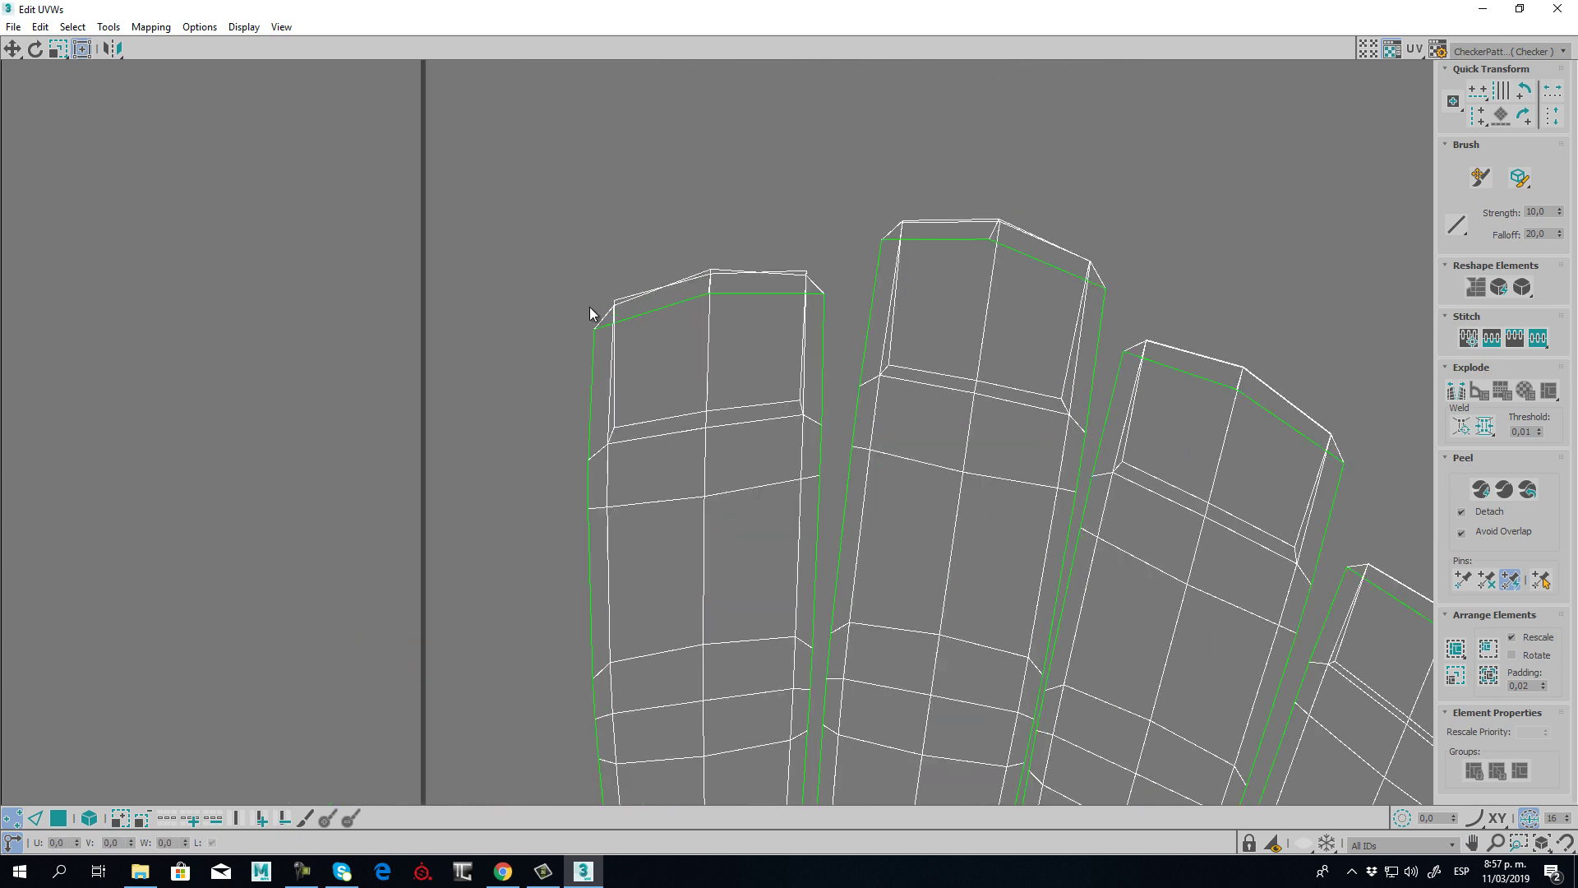
scroll(596, 310, up, 3)
drag(555, 269, 720, 397)
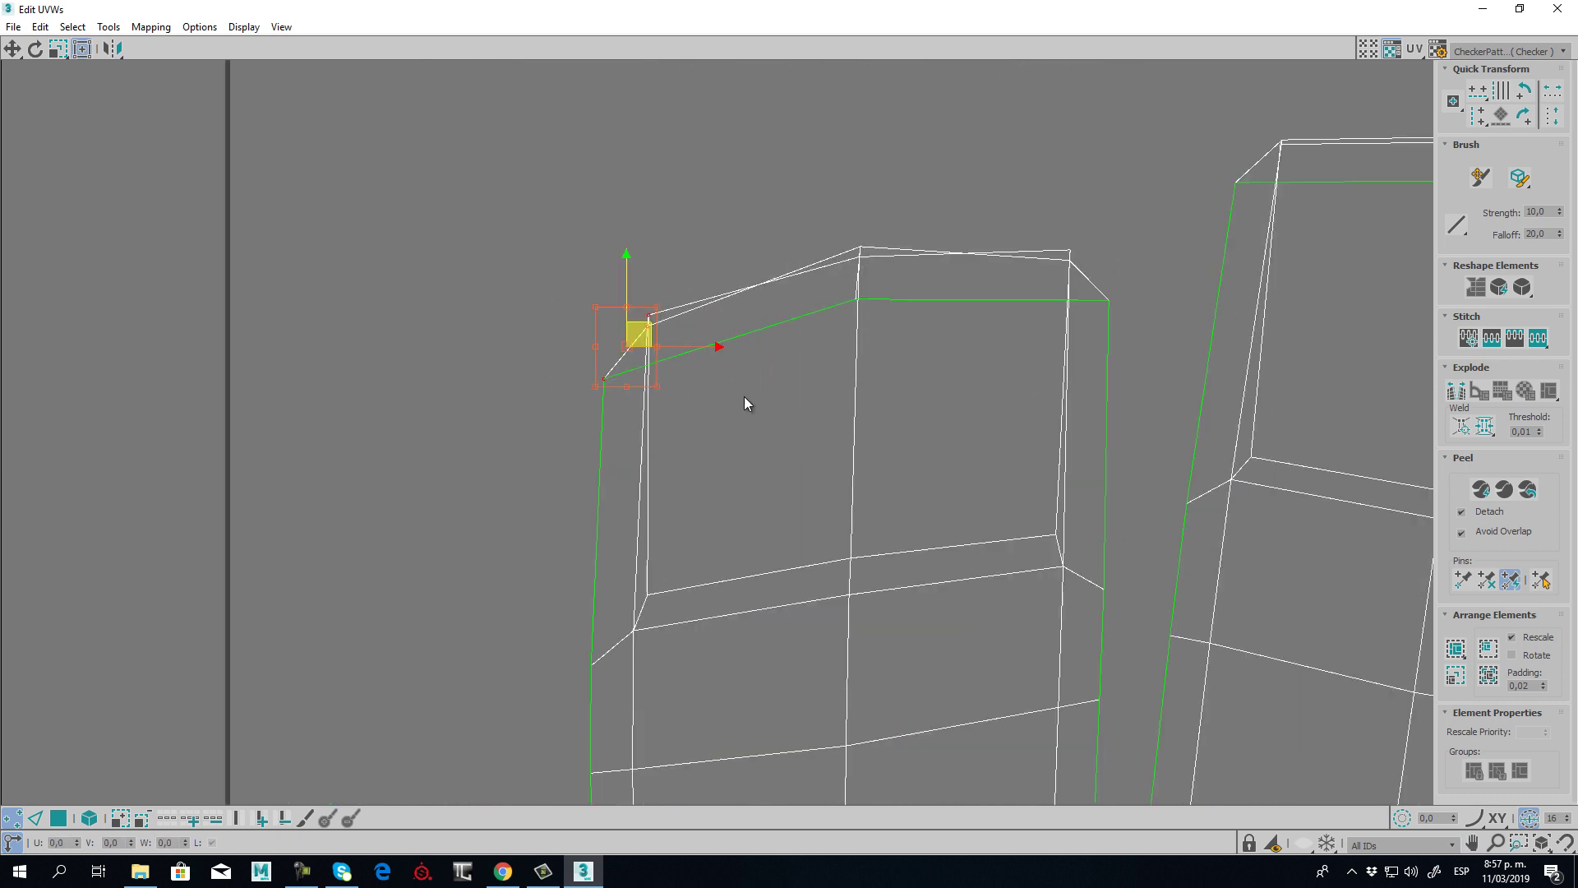
ctrl+drag(969, 400, 969, 401)
ctrl+drag(1126, 352, 1128, 354)
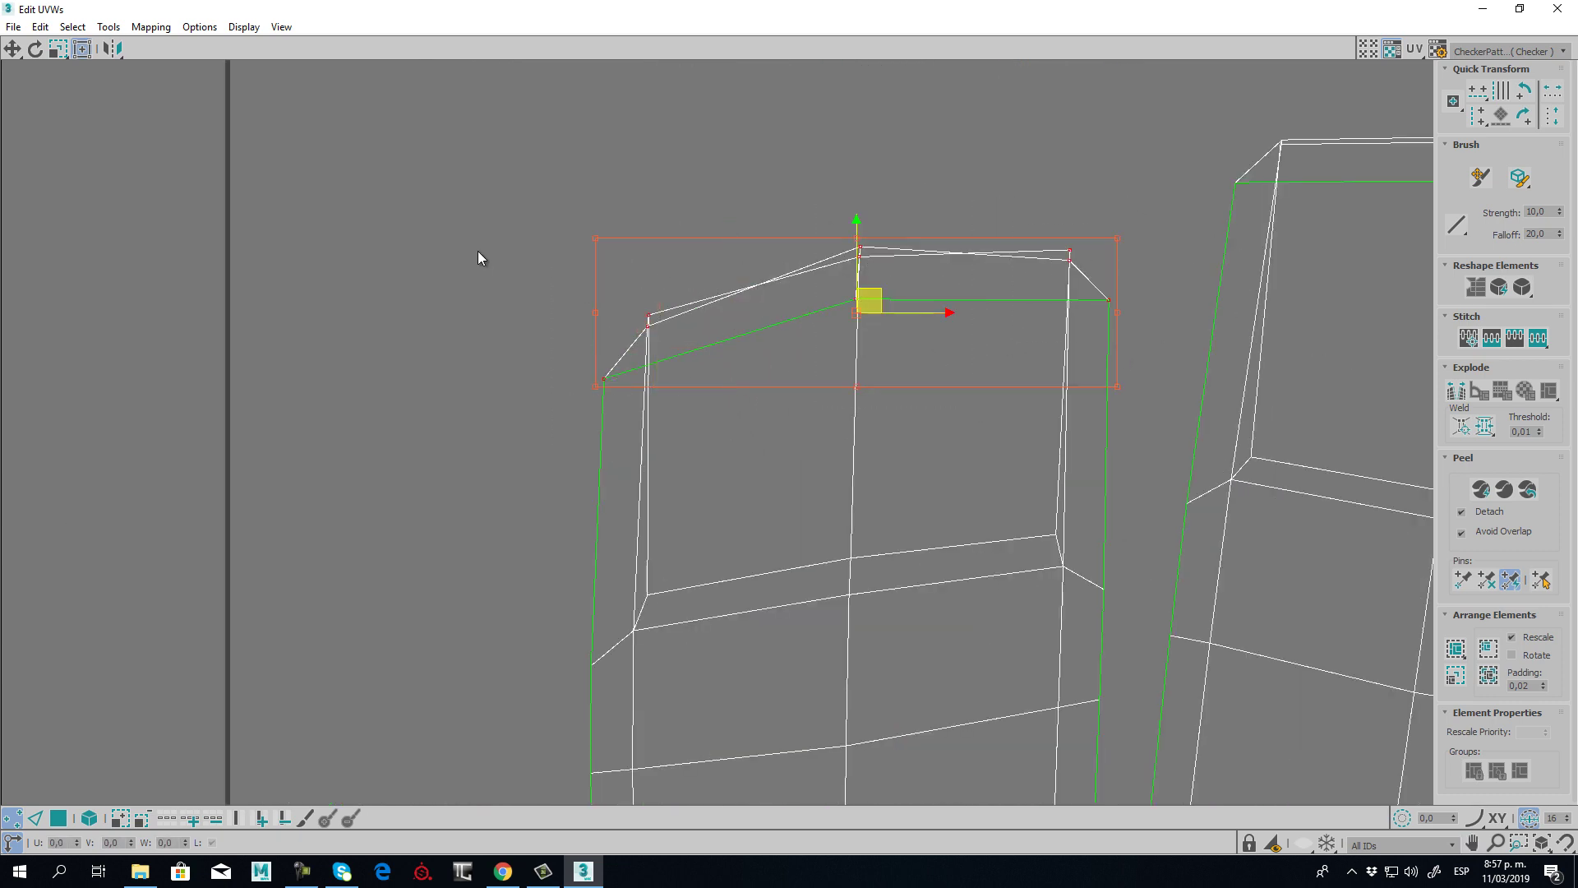
click(108, 28)
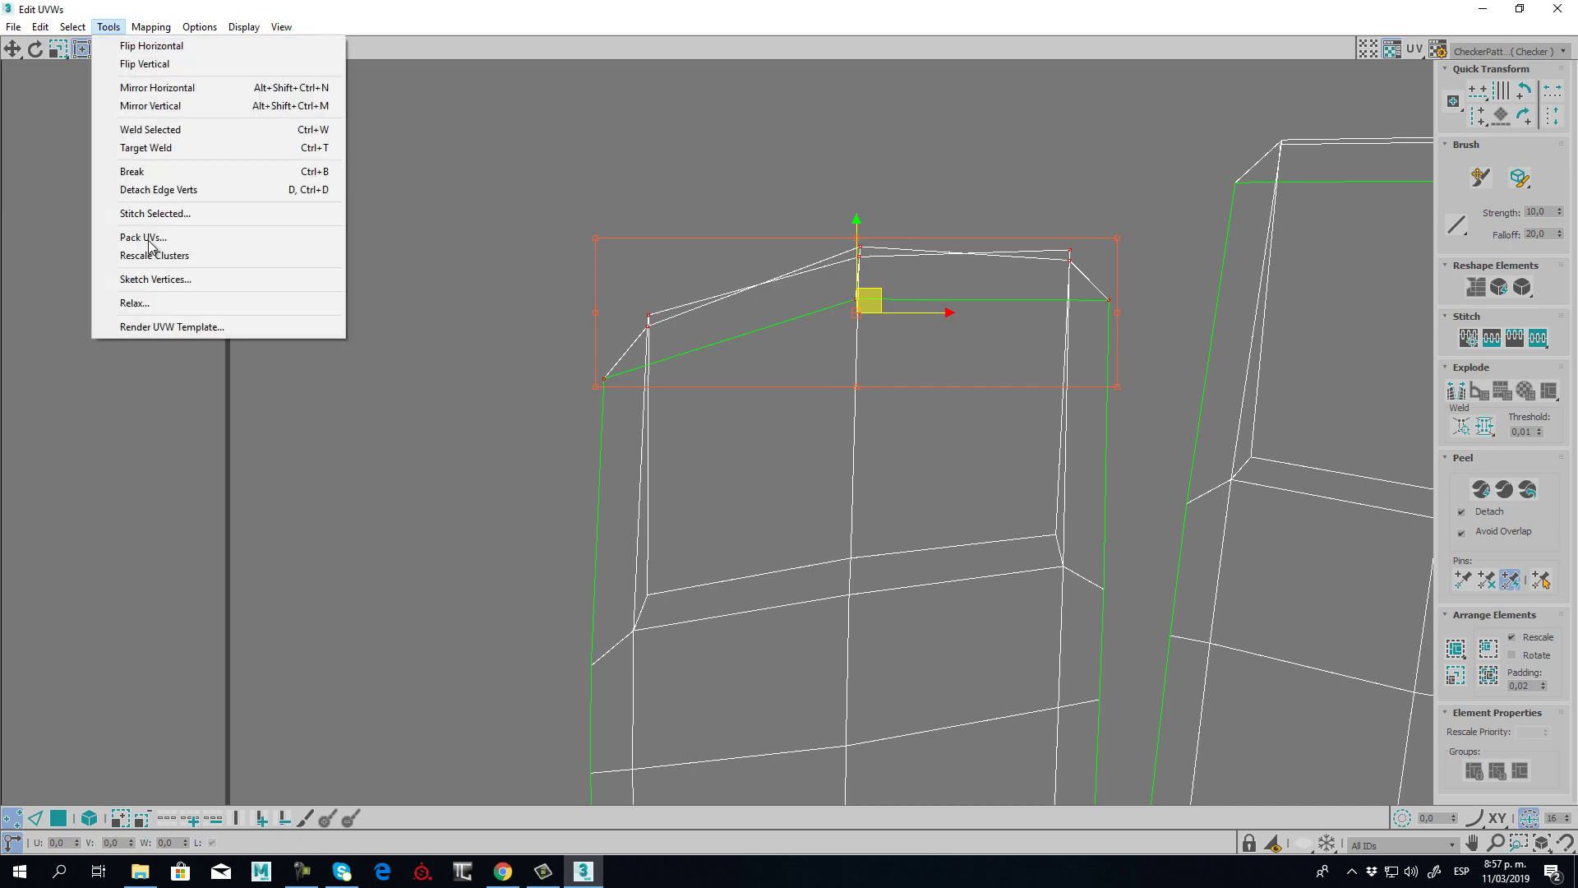
click(133, 303)
click(179, 146)
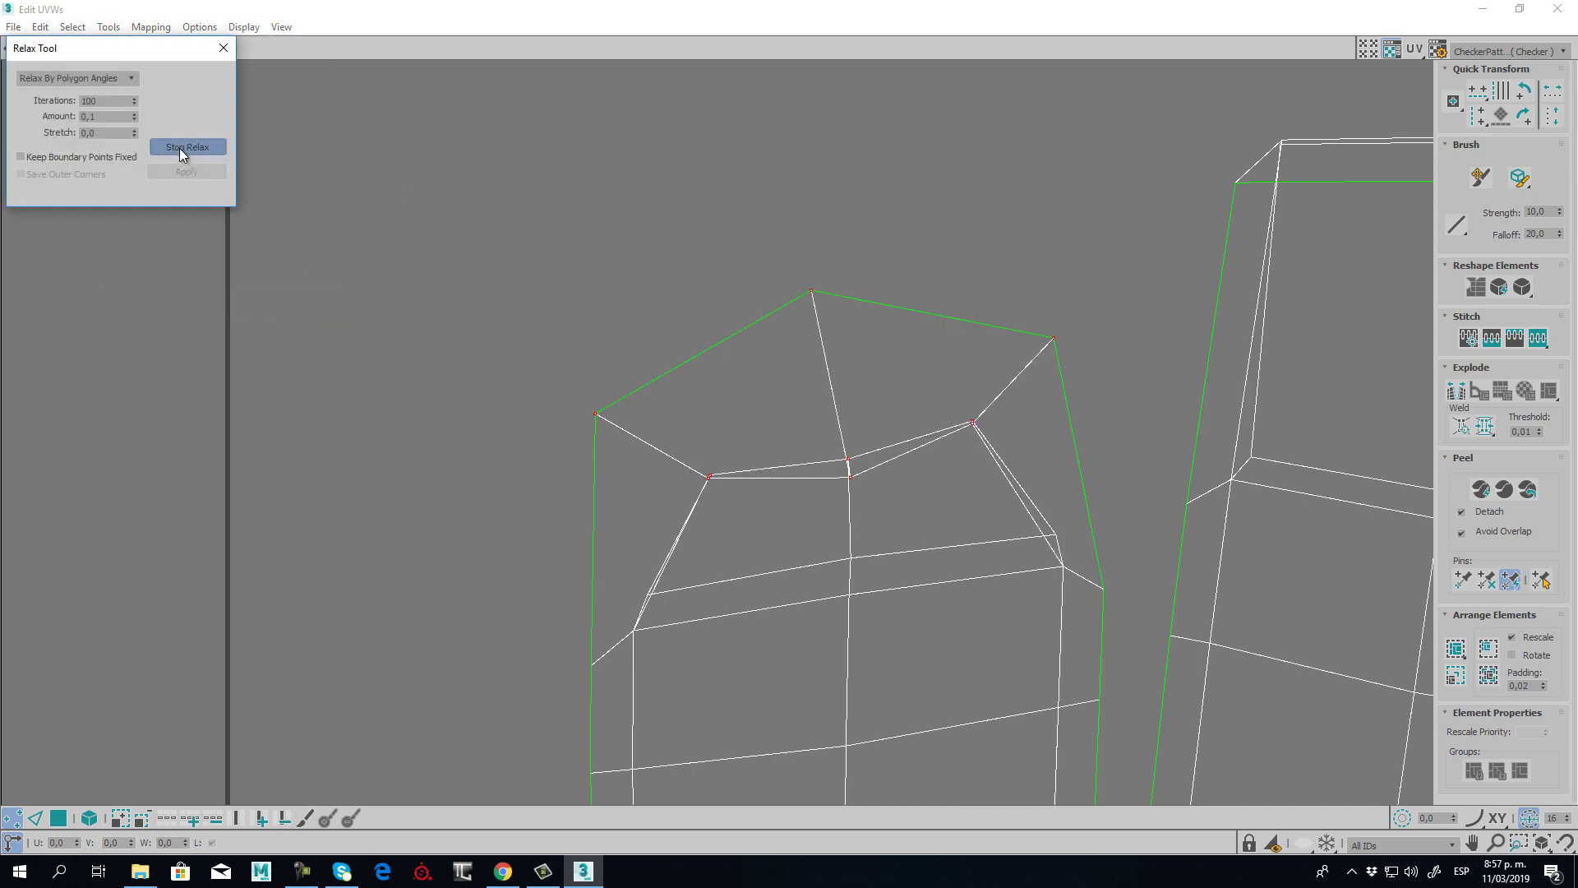
scroll(669, 211, down, 4)
click(787, 170)
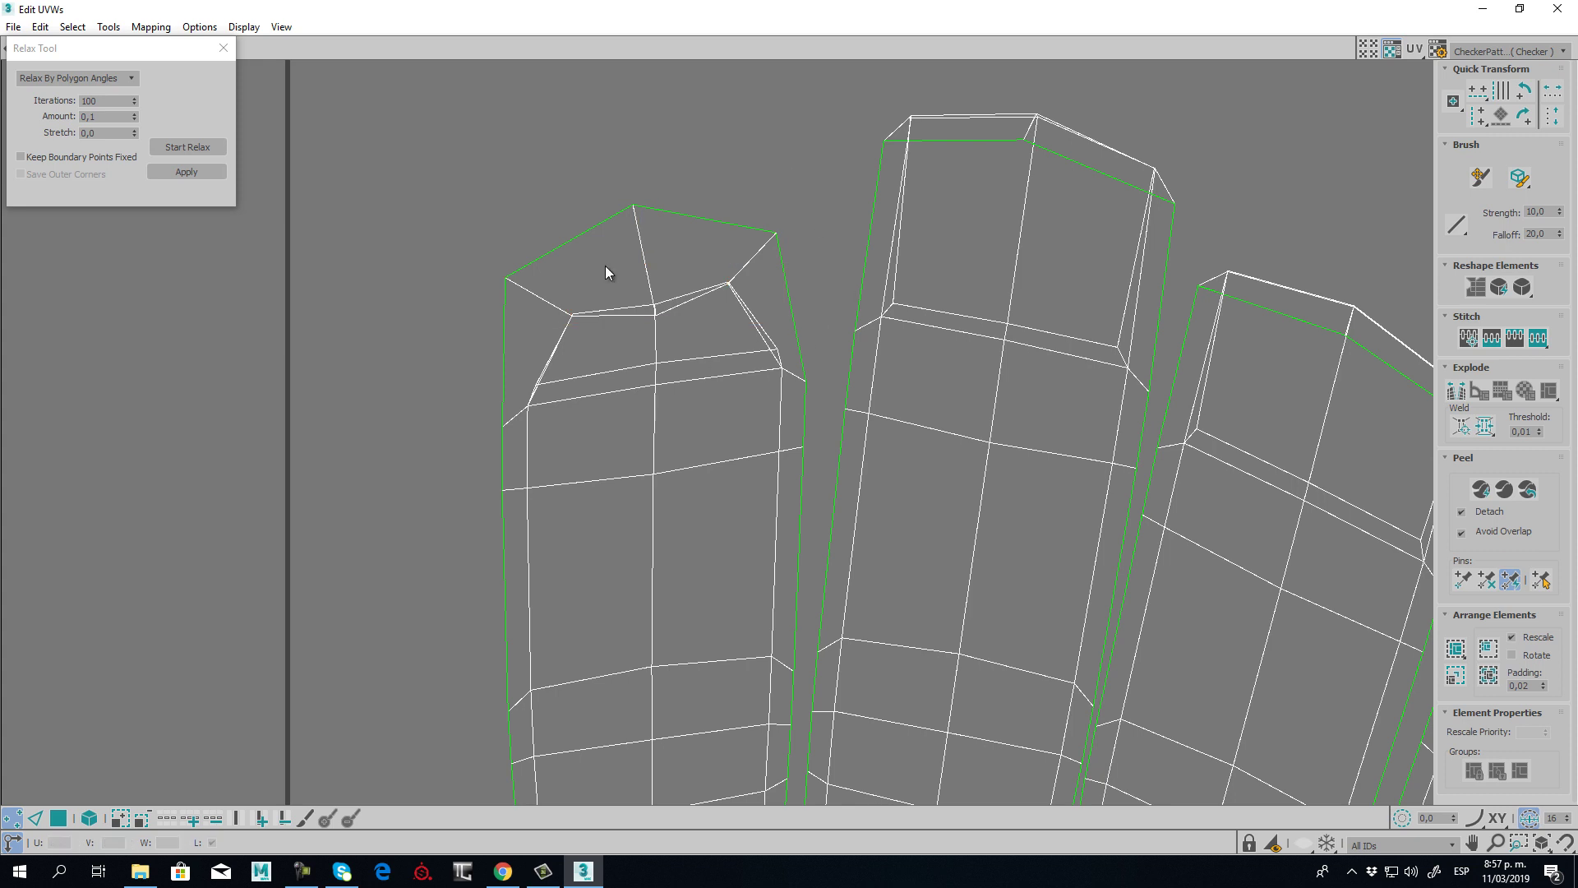
- Move the relaxed index fingertip vertices slightly upward, away from the rest of the finger
drag(498, 181, 799, 334)
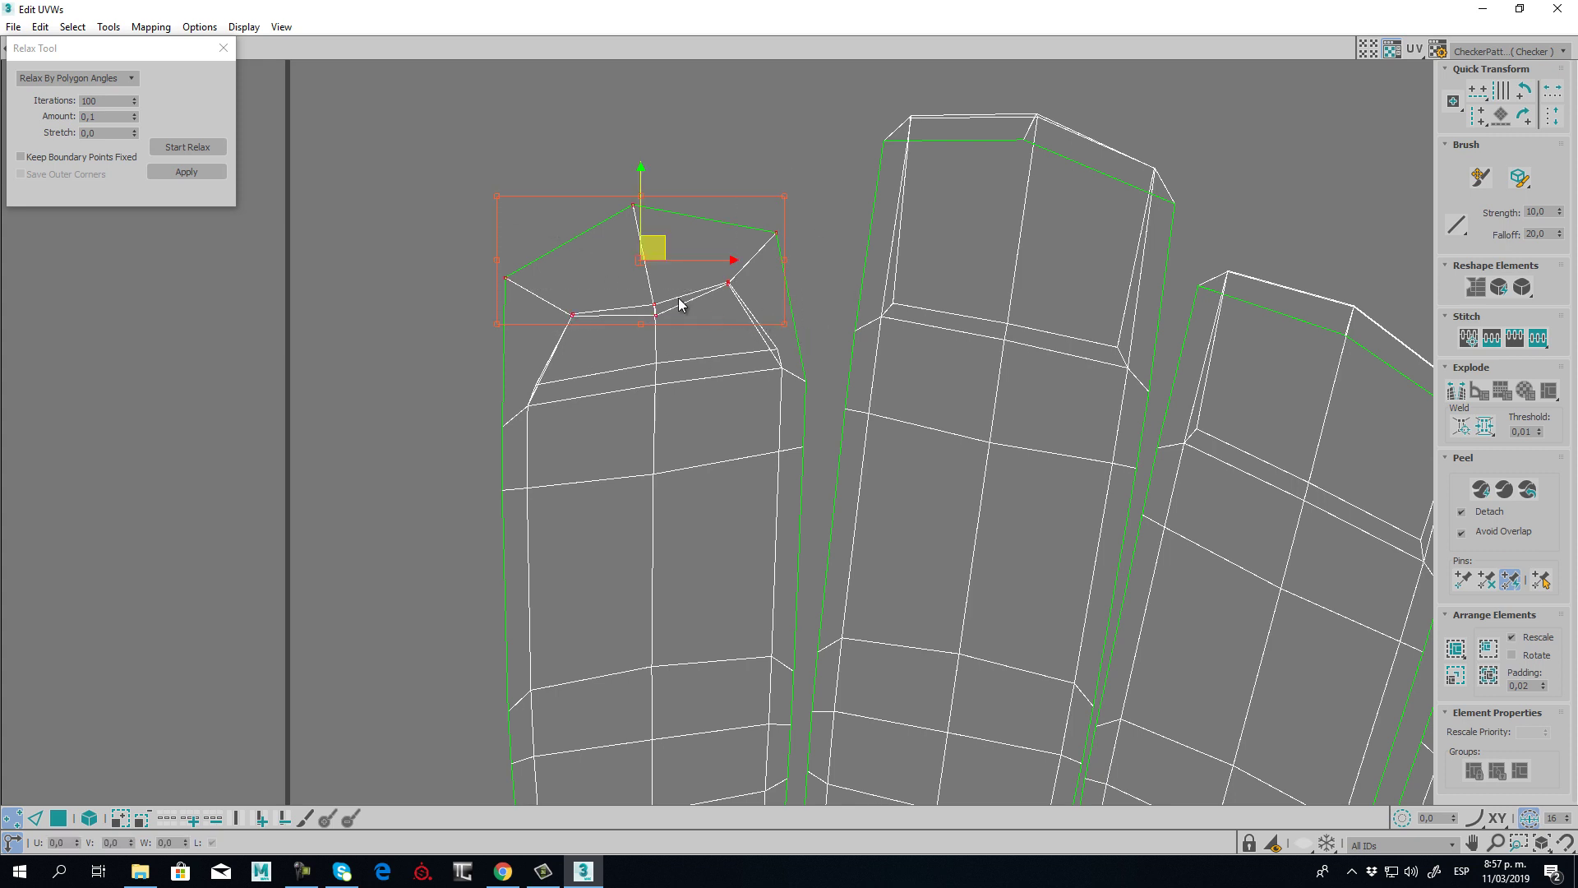
drag(655, 308, 655, 284)
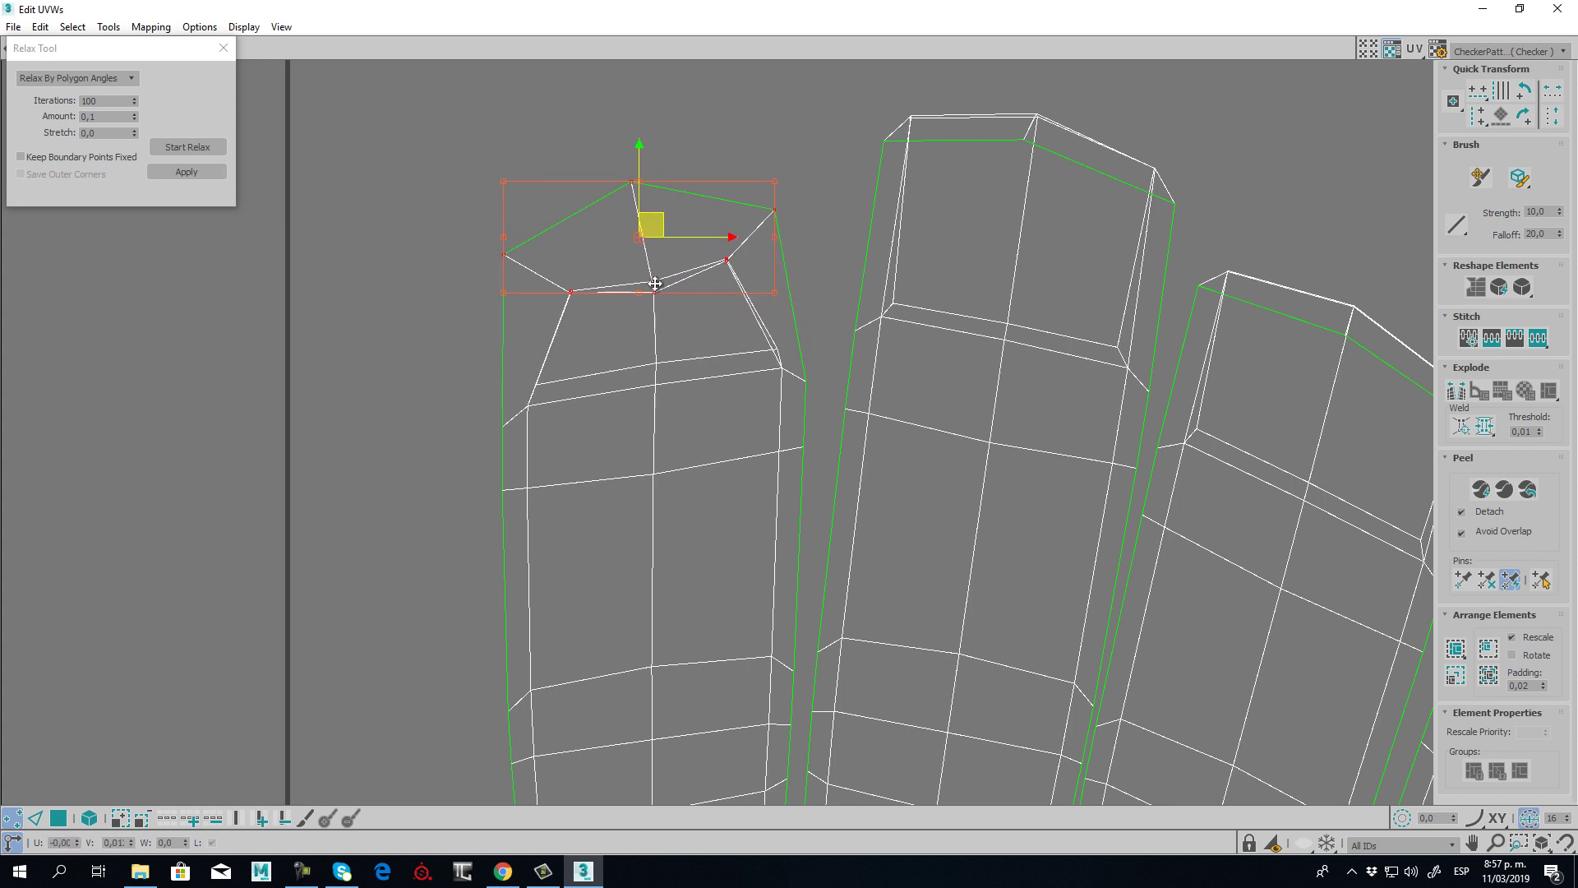
click(850, 221)
- Try to relax the vertex rows just below the index fingertip by polygon angles
drag(584, 346, 528, 389)
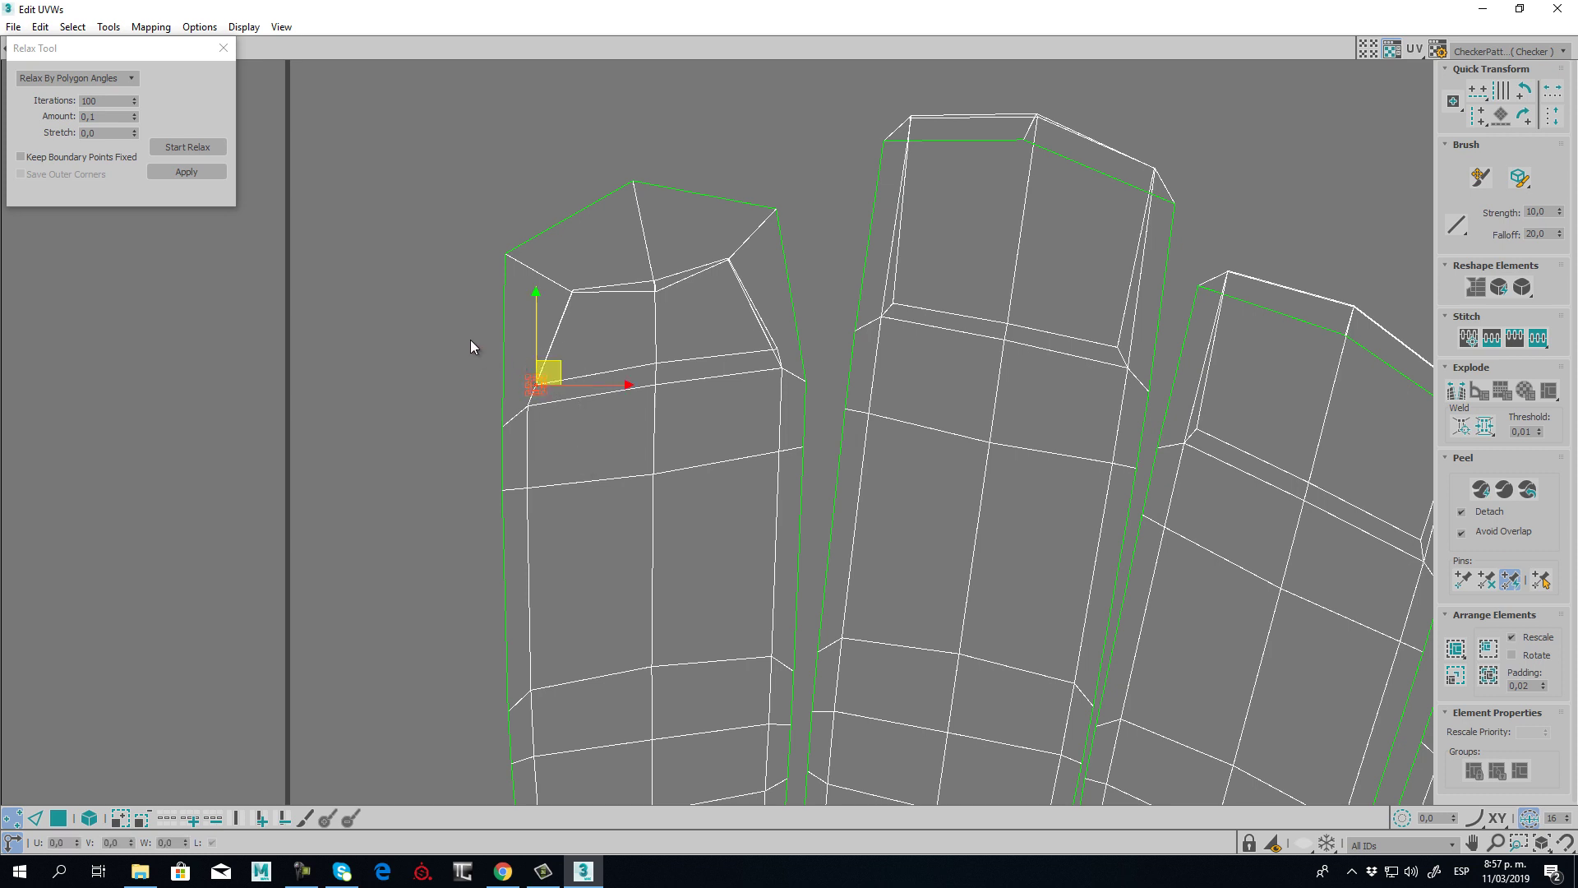
drag(817, 326, 467, 422)
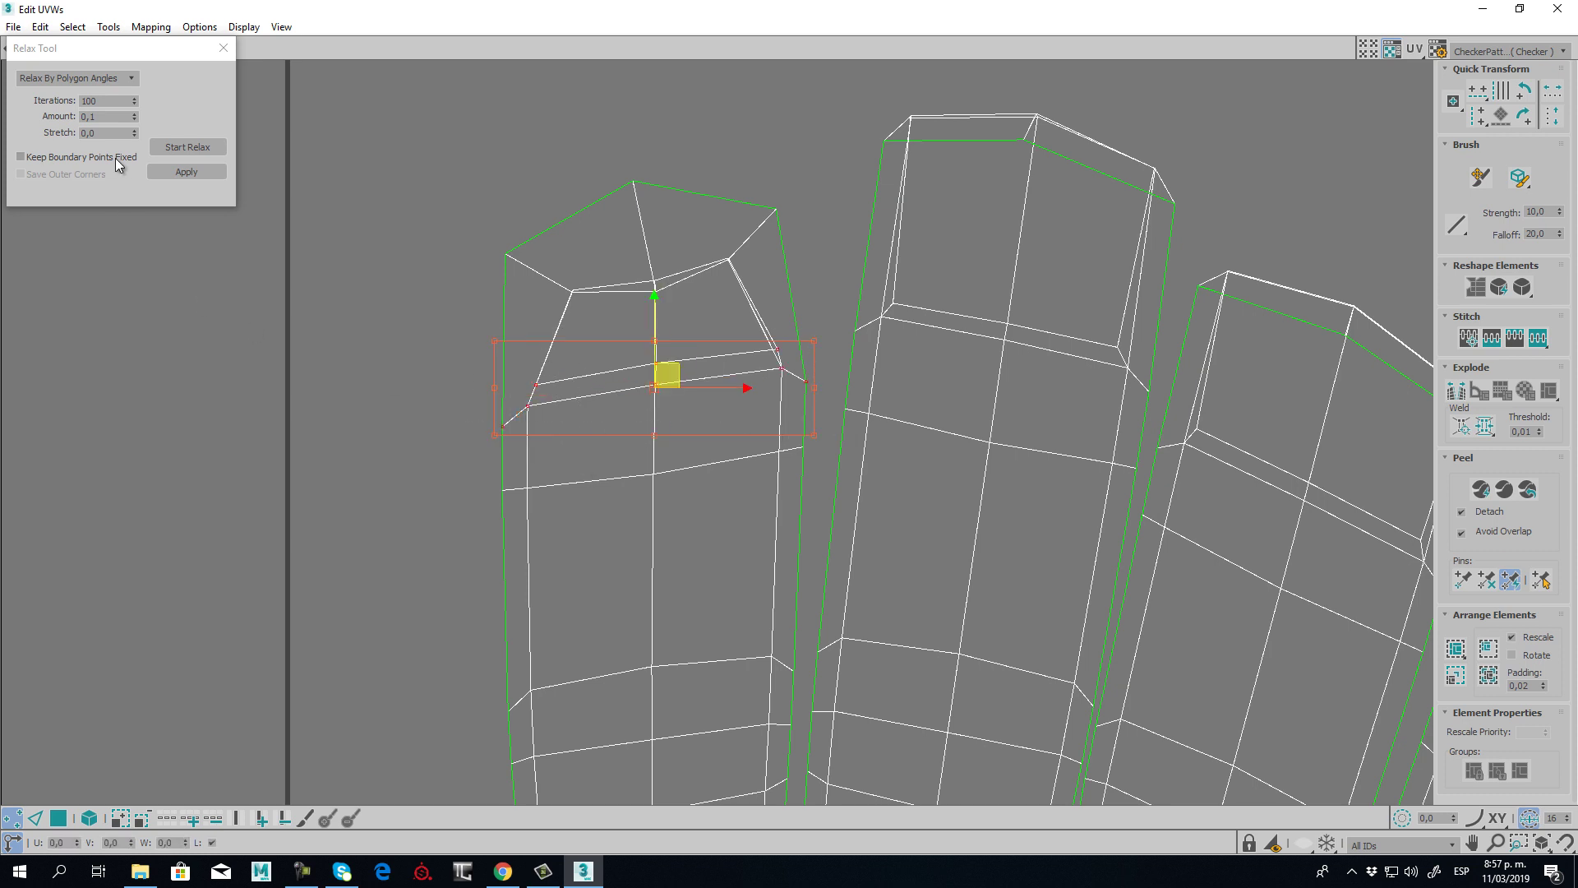
click(187, 146)
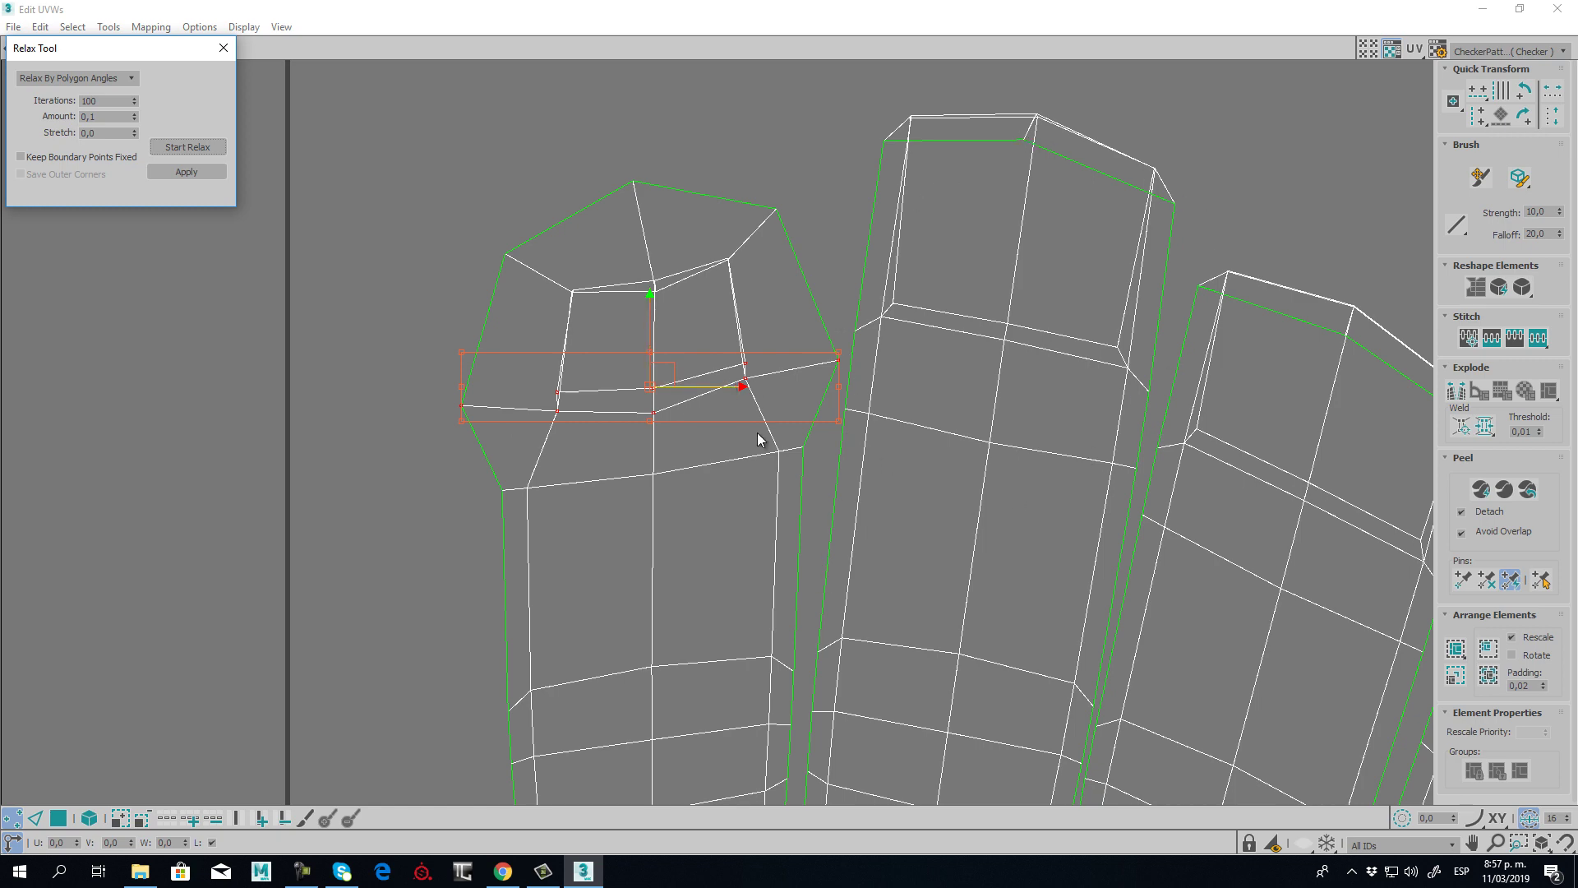
scroll(757, 432, down, 6)
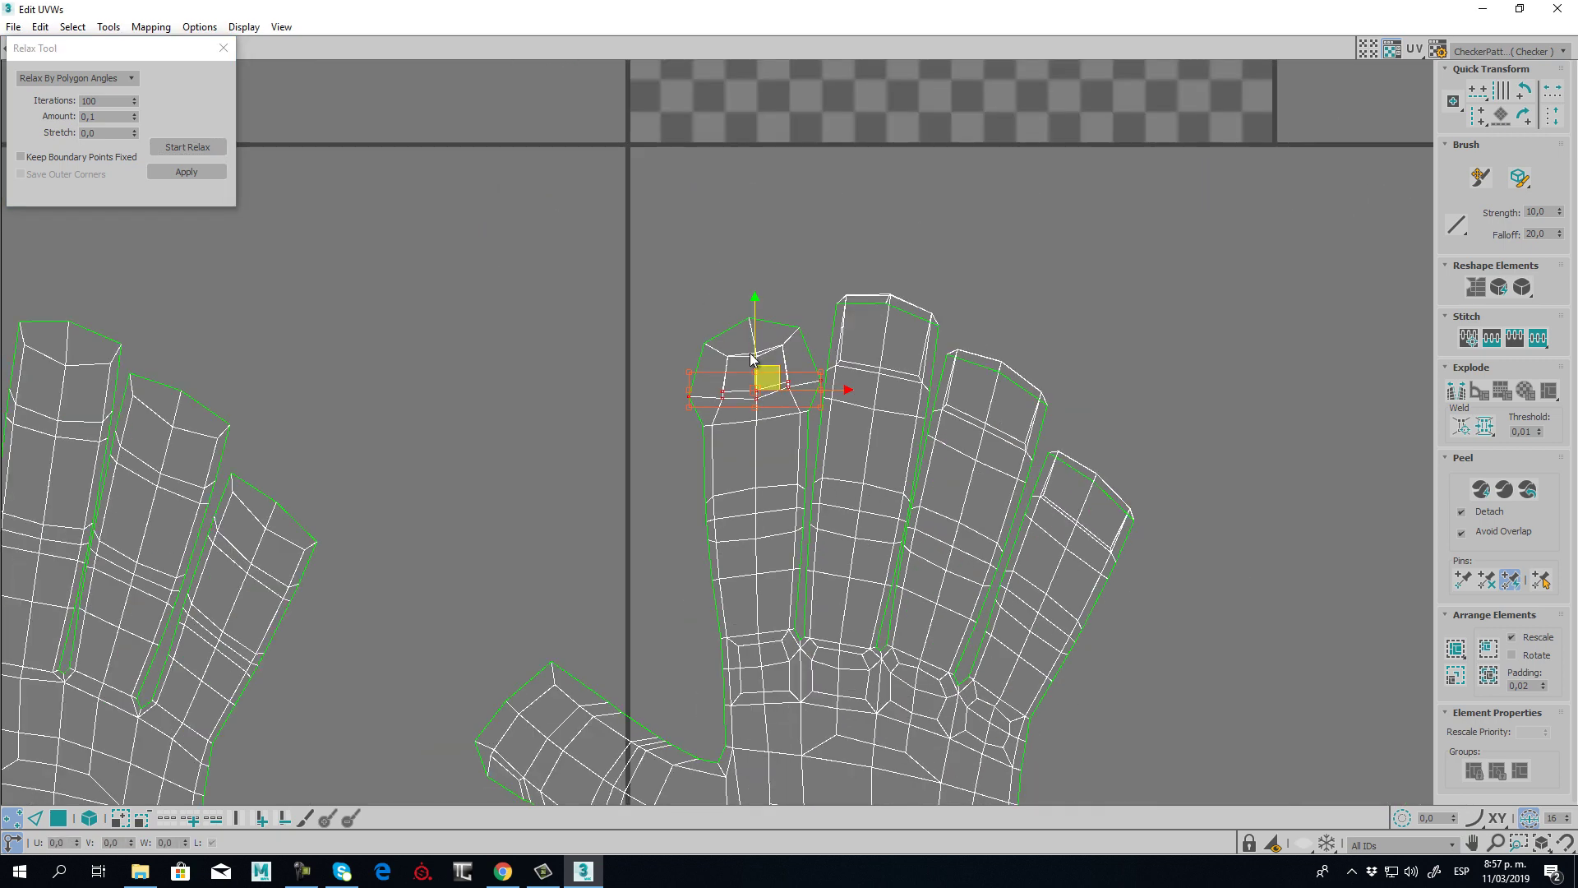
- Undo the relax on the vertex rows below the index fingertip and clear the selection
key(ctrl+z)
key(ctrl+z)
key(ctrl+z)
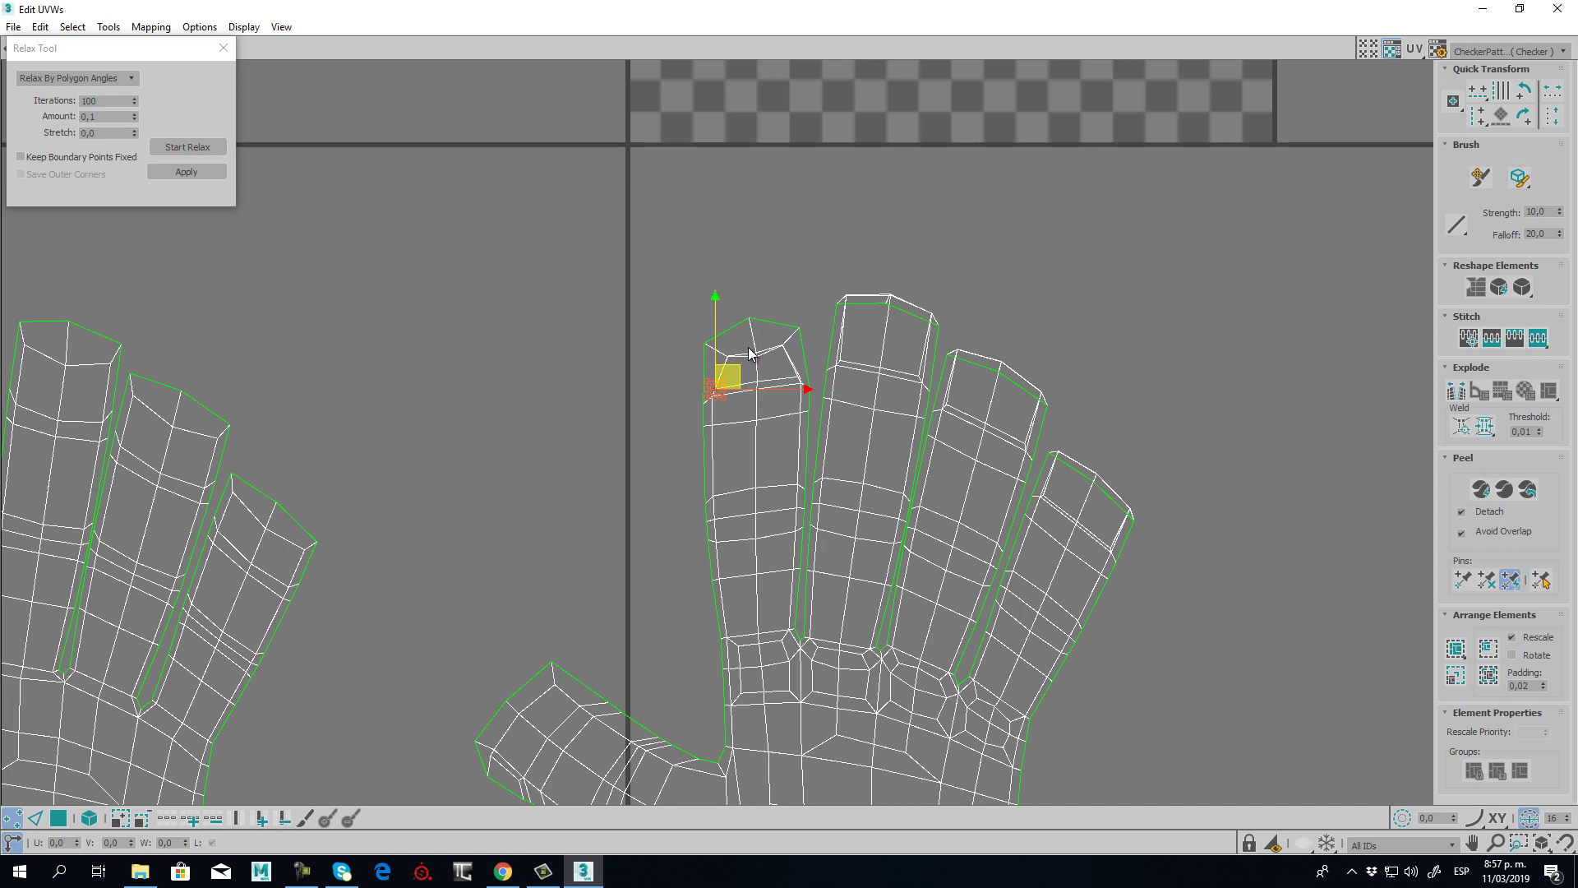
click(776, 260)
- Separate the two nearly overlapping inner vertex rows of the index fingertip into a narrow, evenly curved strip
scroll(788, 327, up, 5)
scroll(693, 407, up, 3)
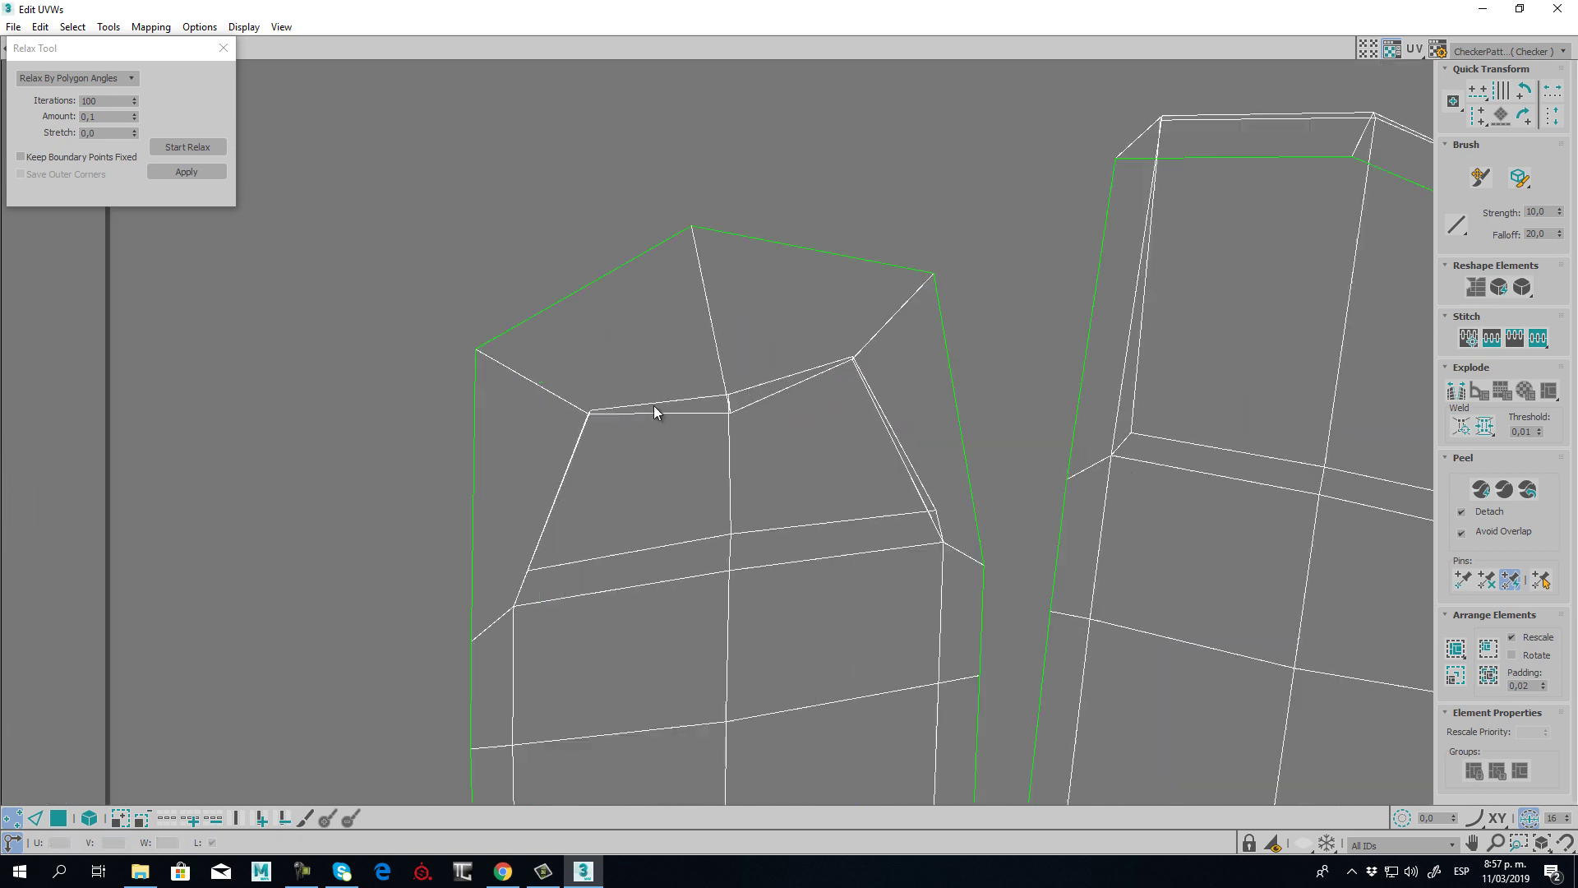
click(585, 424)
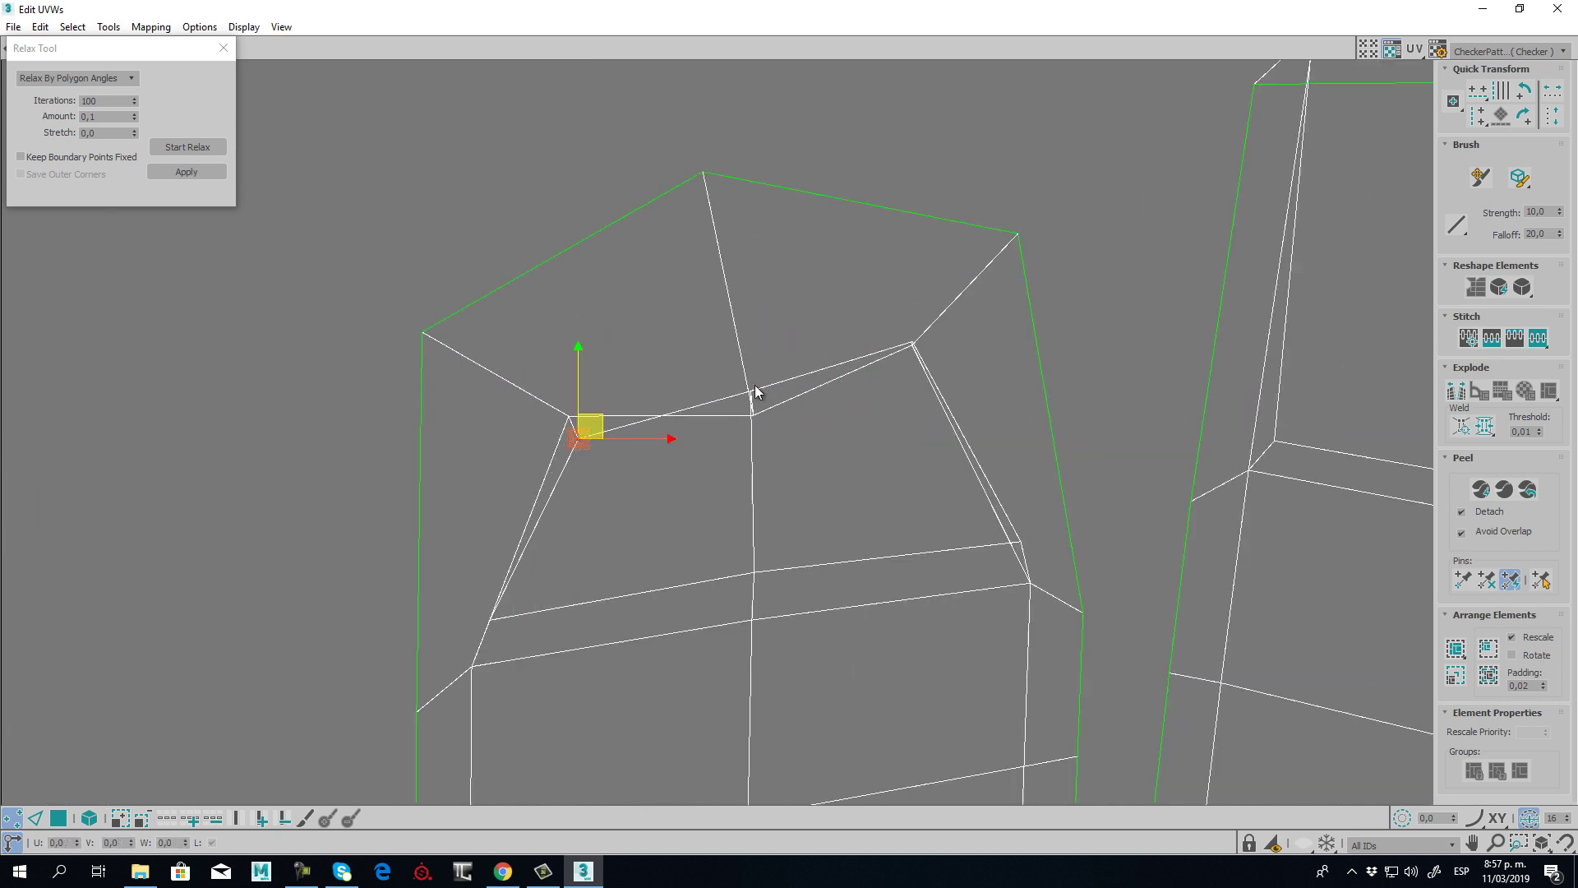
drag(754, 387, 755, 438)
drag(910, 346, 912, 384)
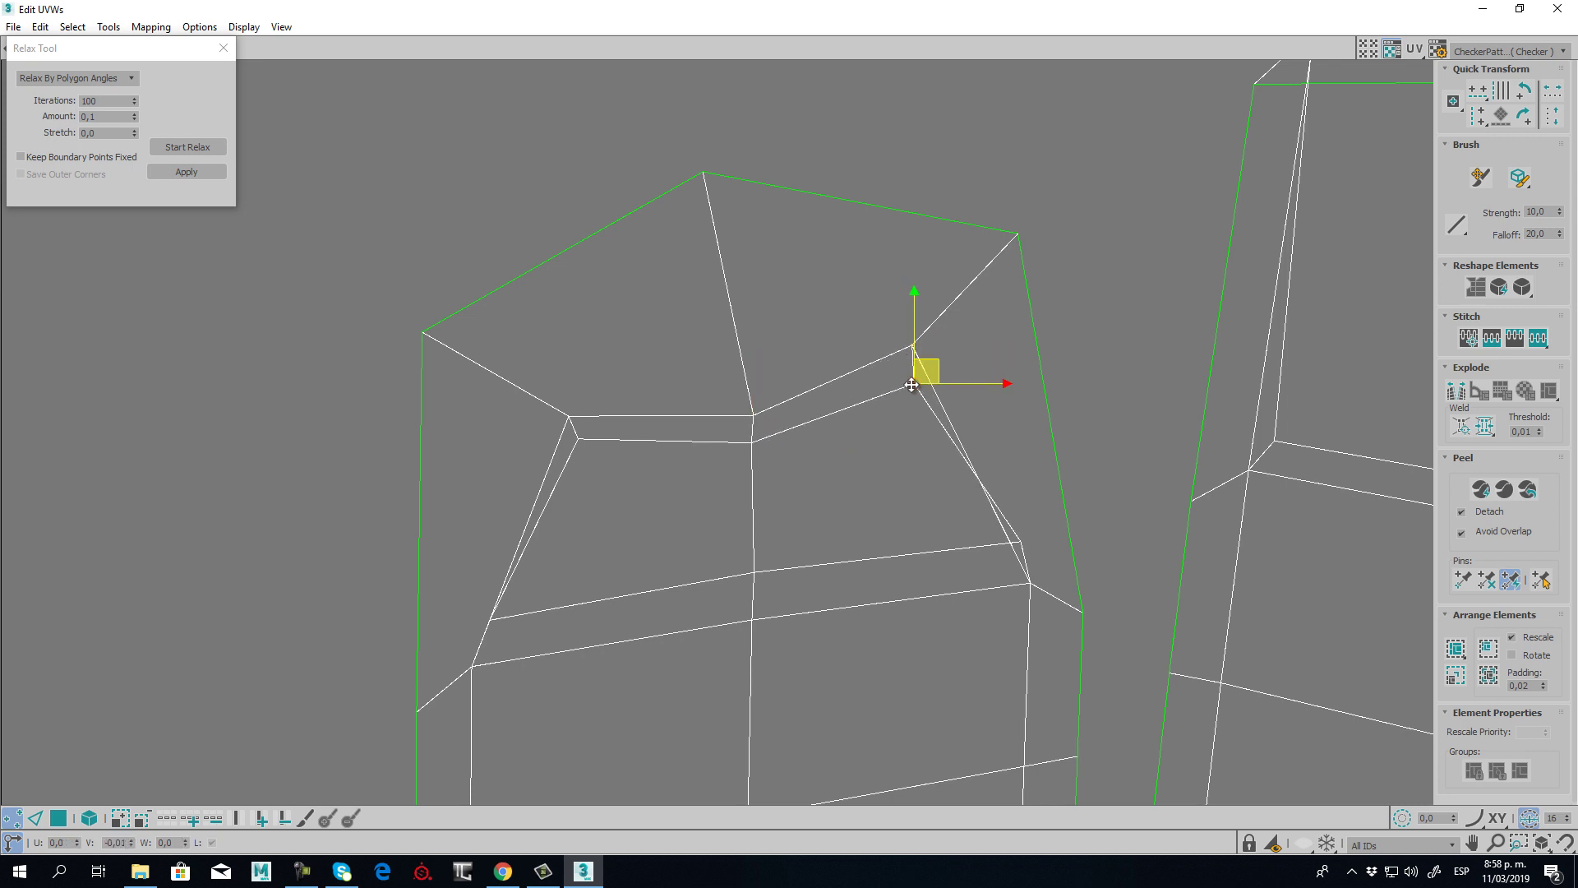
click(755, 414)
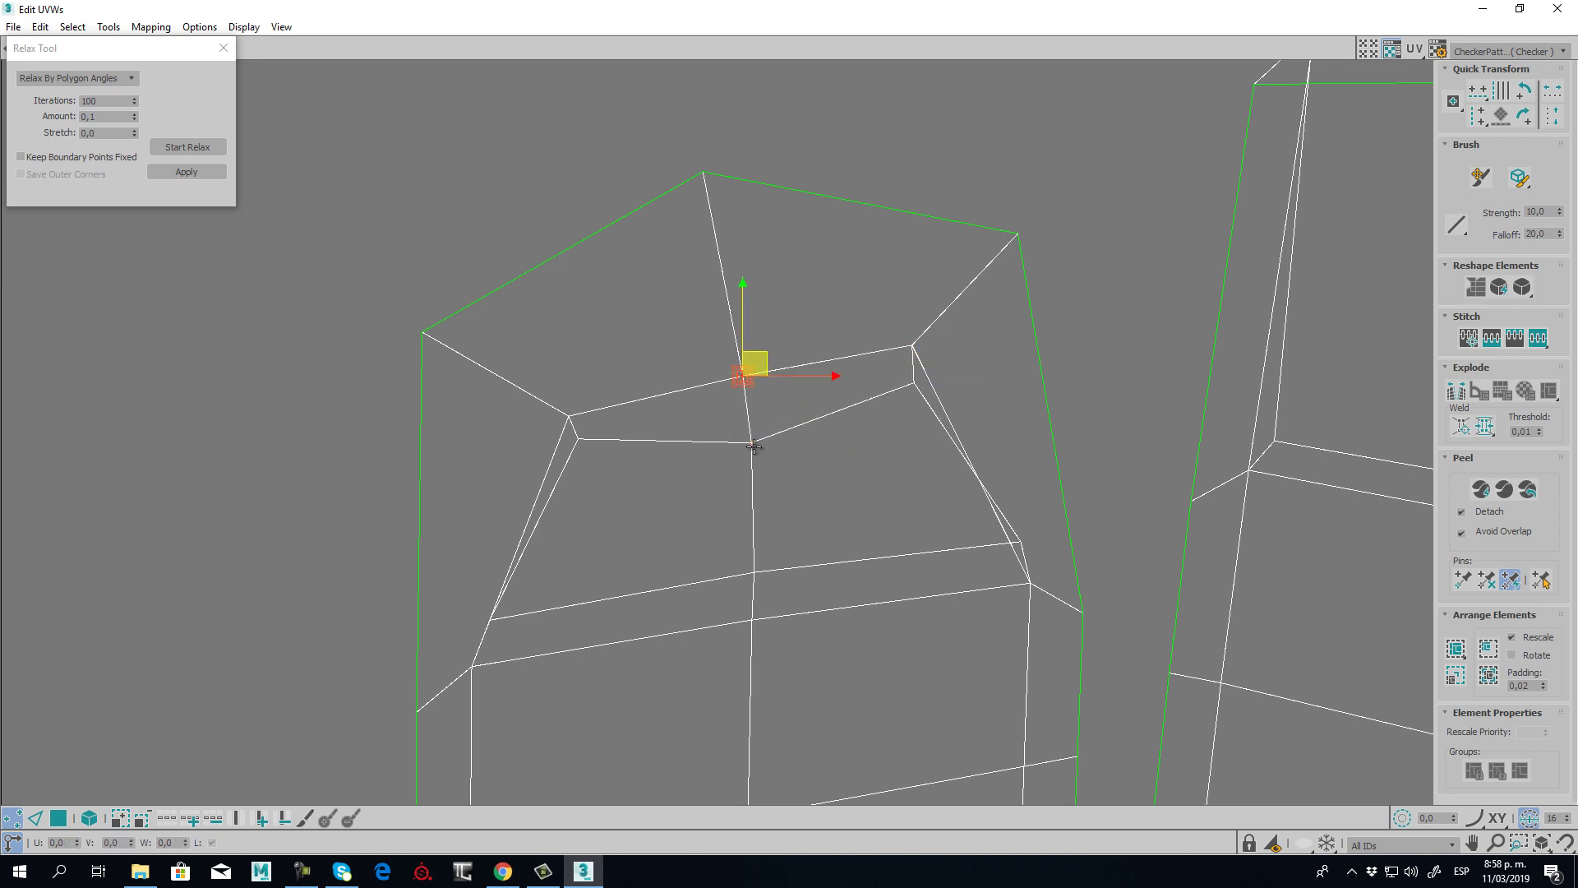
drag(754, 446, 744, 398)
click(982, 249)
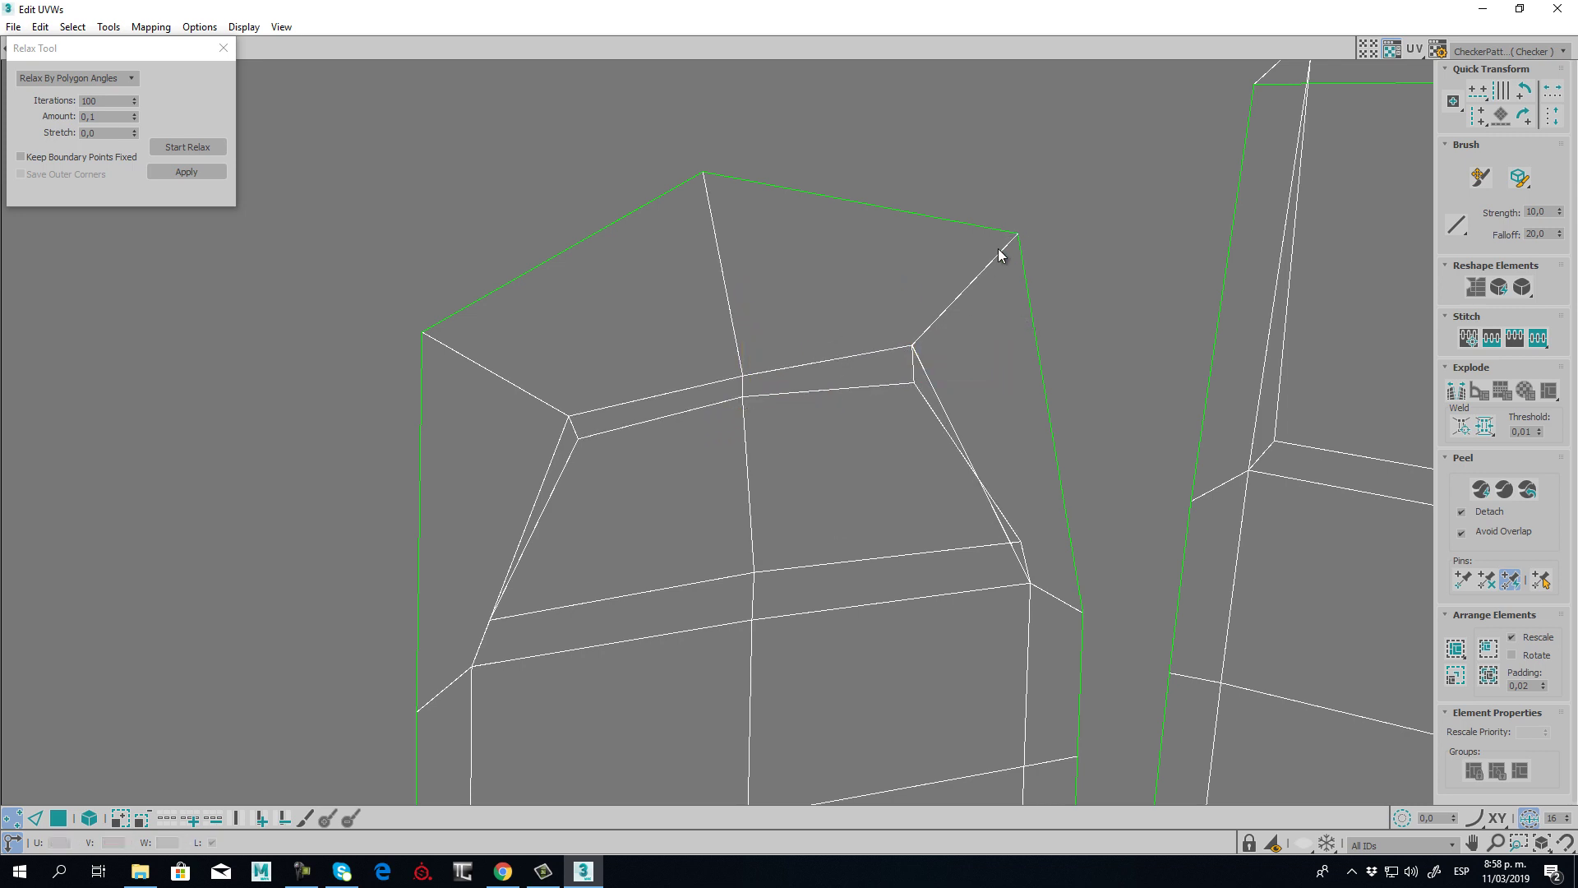
- Pull the three outer boundary vertices of the index fingertip inward so the outline closely follows the inner vertex row
drag(1018, 236, 932, 304)
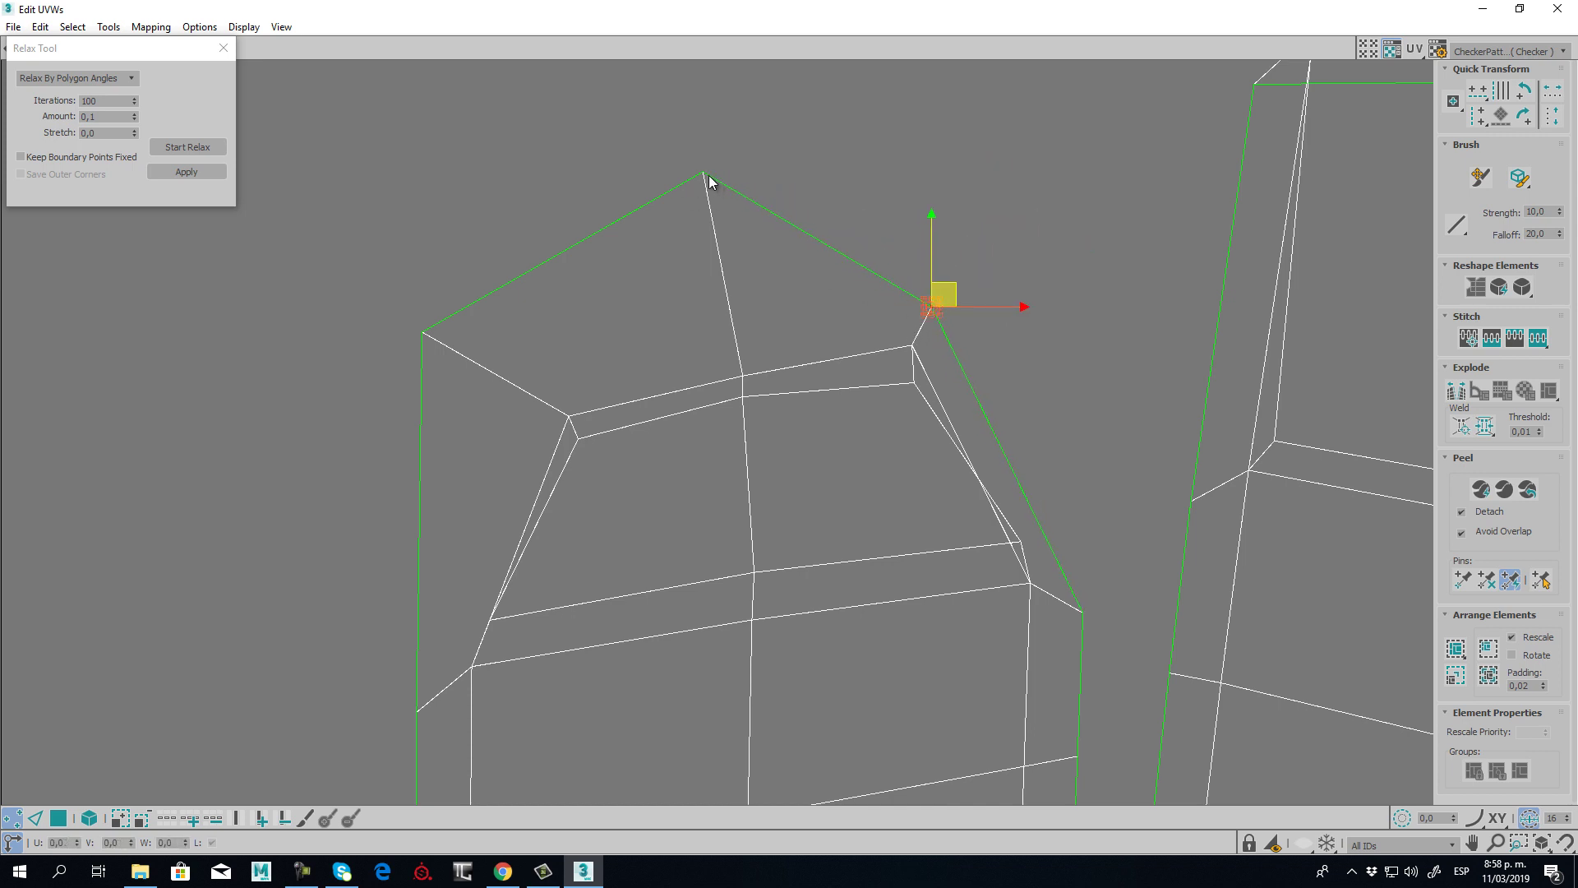
drag(709, 176, 733, 294)
click(417, 331)
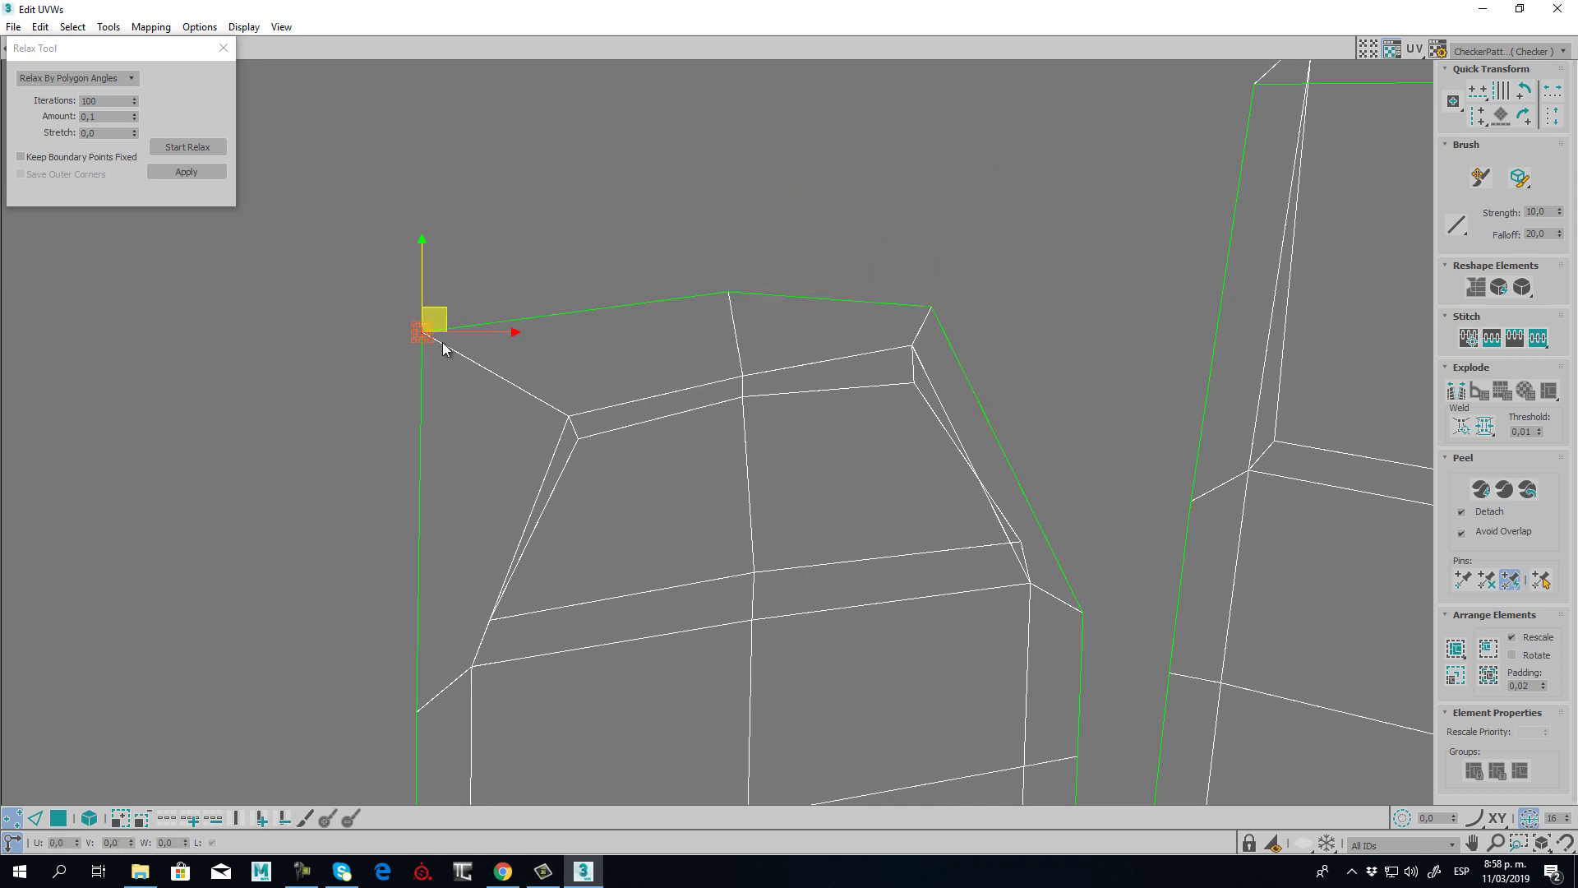
drag(424, 333, 524, 380)
- Move the middle fingertip's outer boundary vertices outward beyond the inner rows to remove the overlap
scroll(1119, 478, down, 5)
middle_drag(1119, 478, 622, 378)
middle_drag(497, 373, 469, 451)
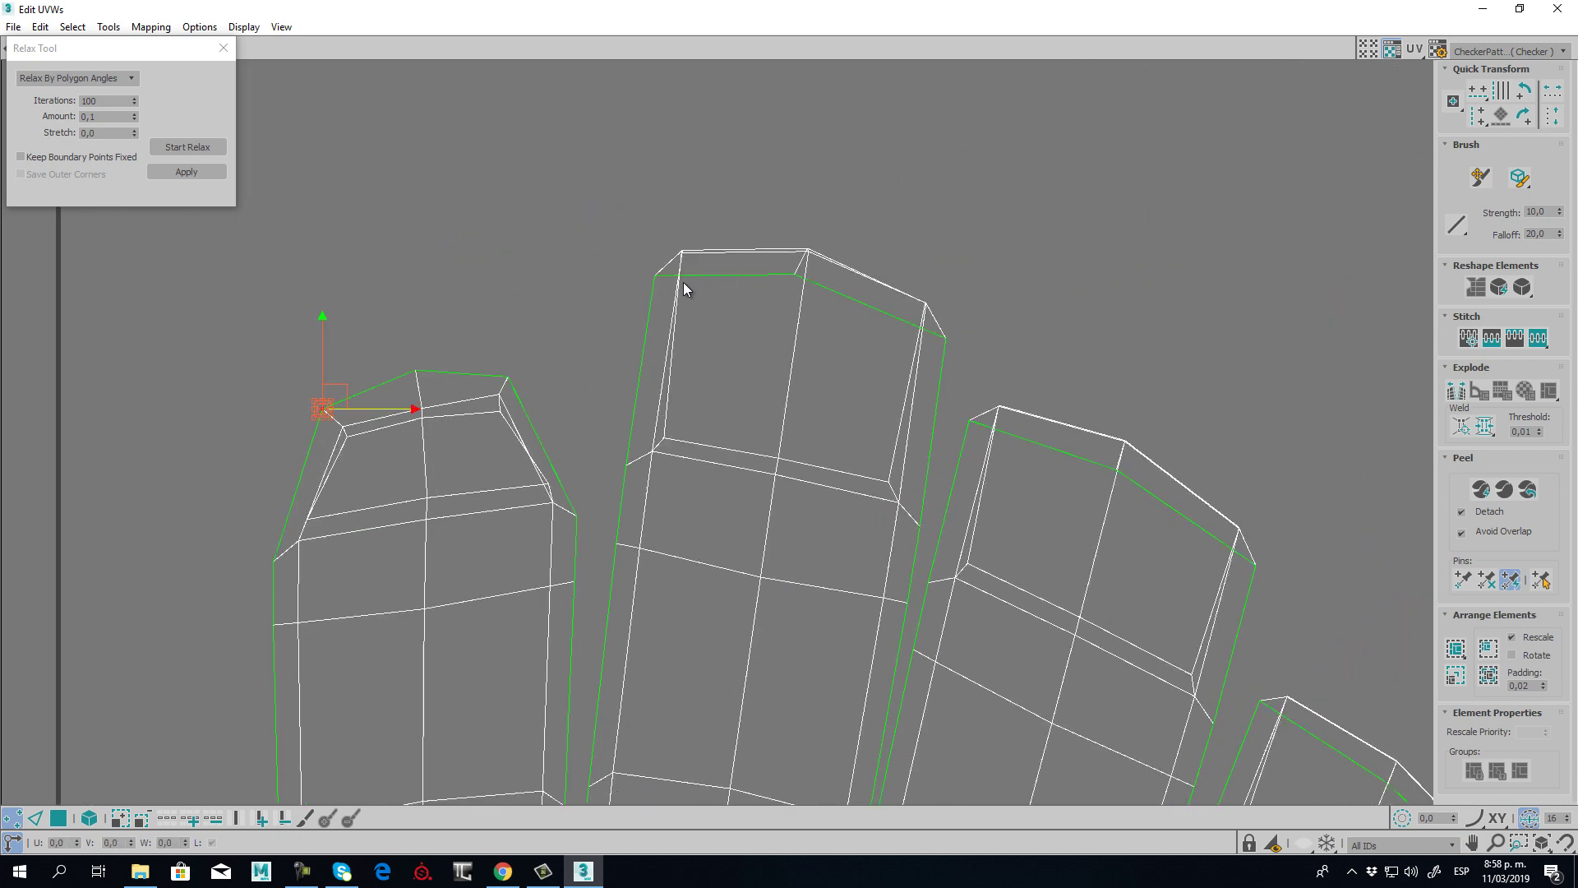
drag(653, 274, 671, 222)
drag(789, 275, 822, 213)
drag(946, 338, 947, 280)
drag(825, 213, 814, 208)
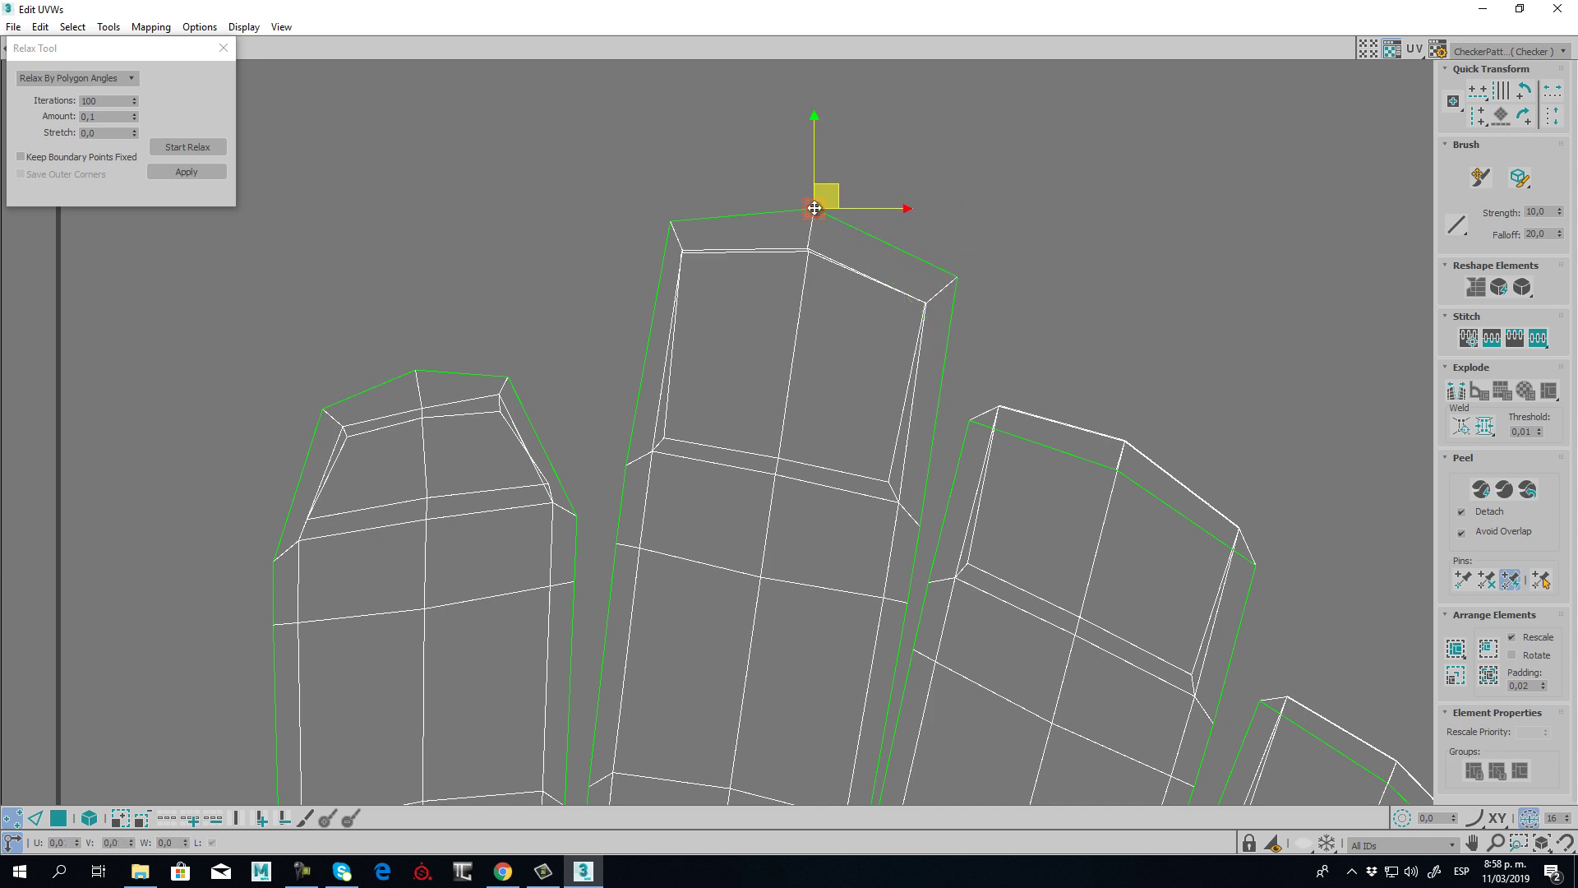
- Separate the two overlapping inner vertex rows of the middle fingertip into a narrow, even strip
drag(666, 229, 693, 269)
click(672, 258)
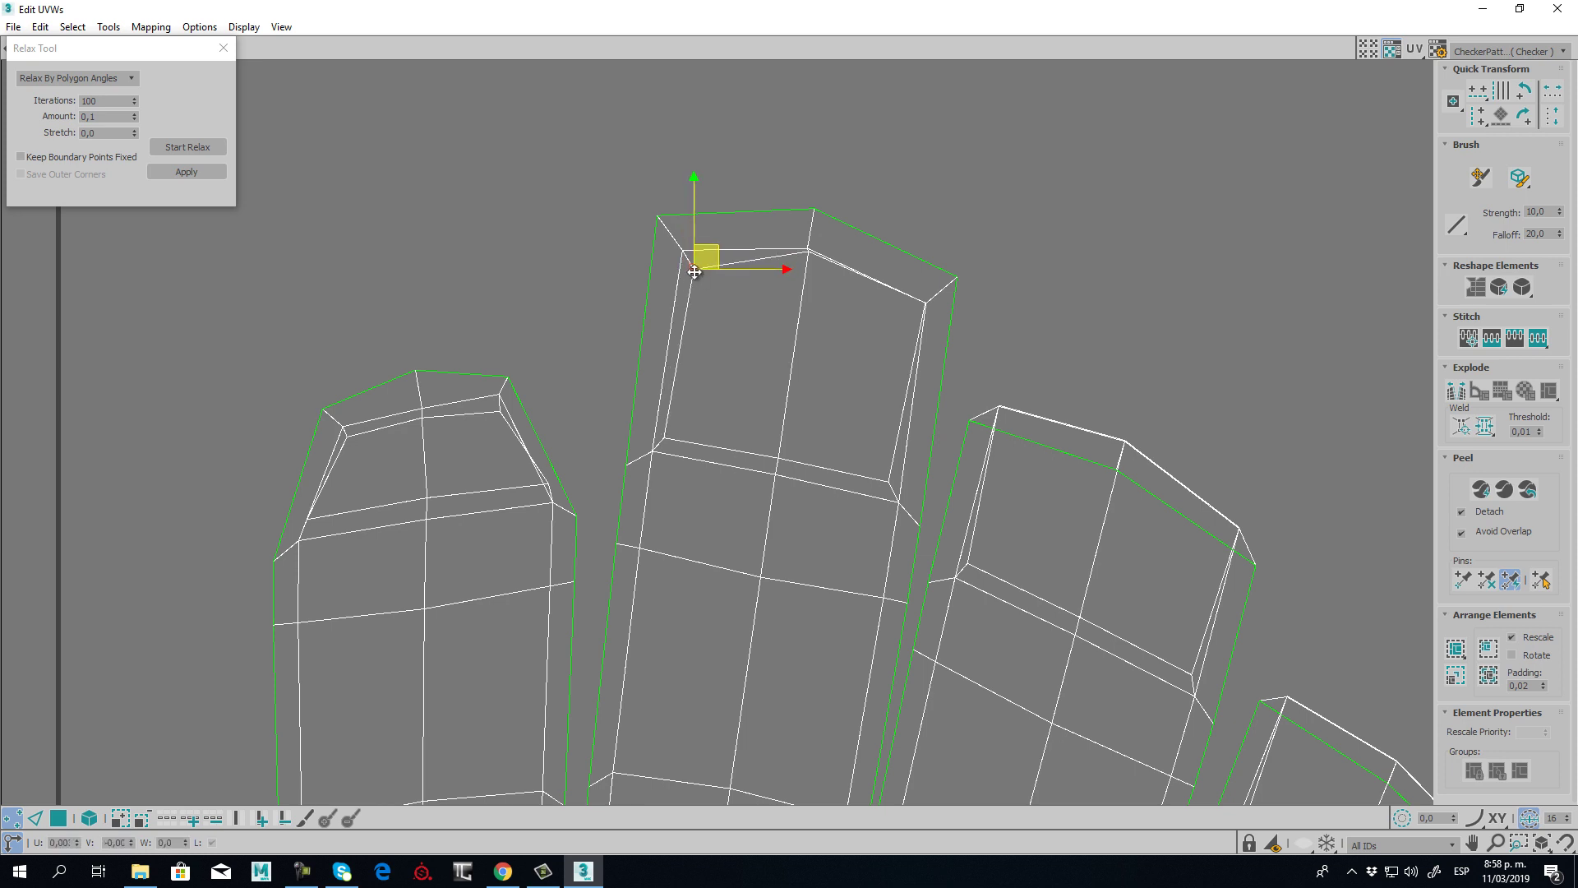
click(807, 262)
drag(808, 252, 801, 282)
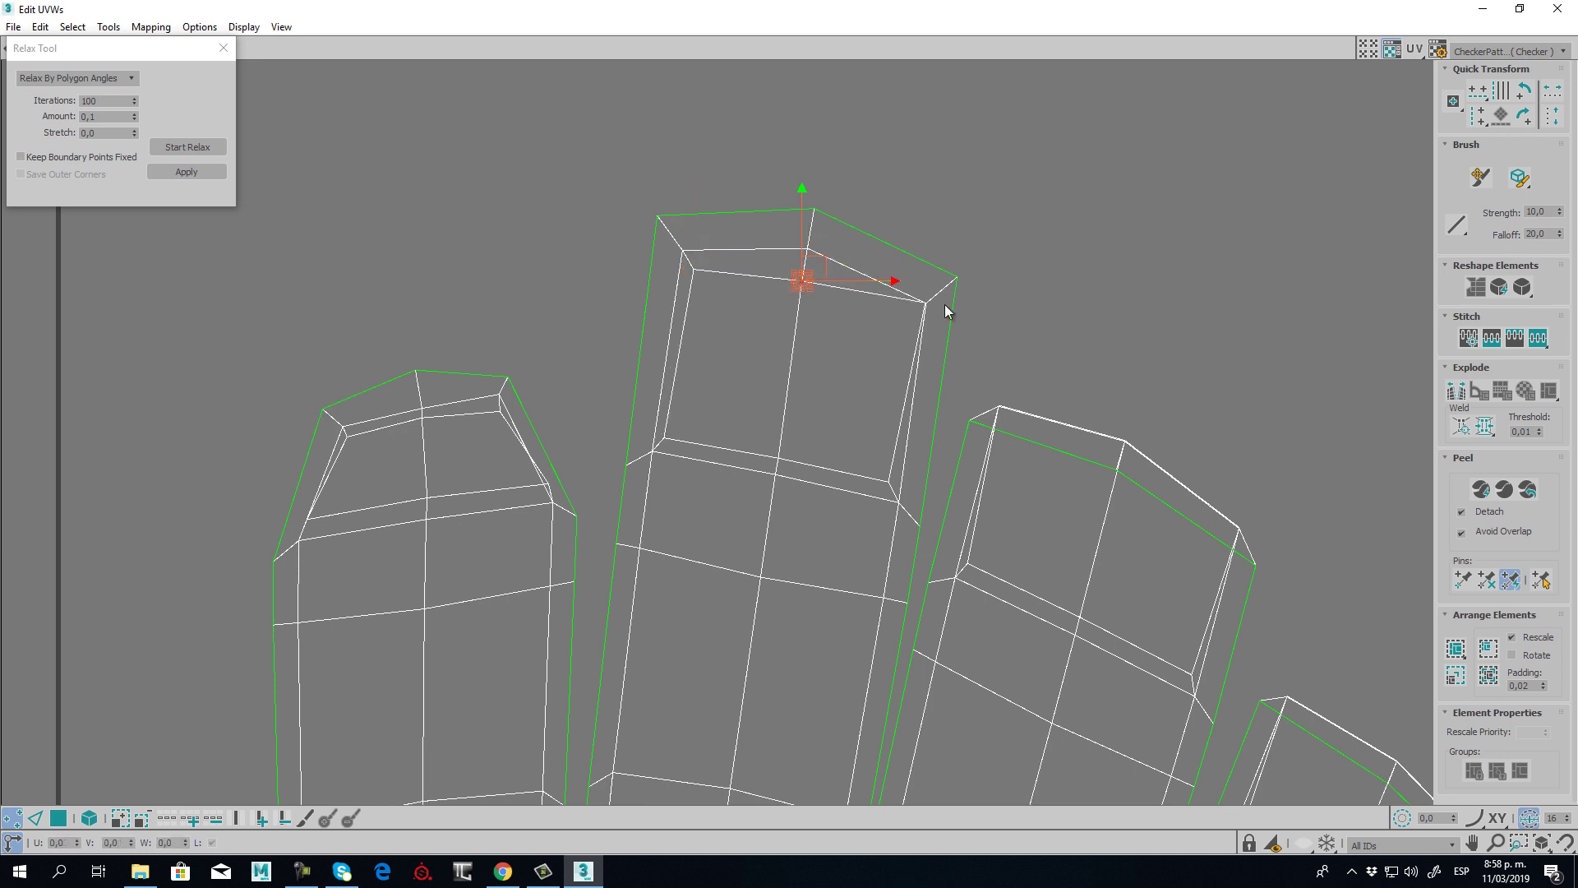
drag(922, 305, 910, 319)
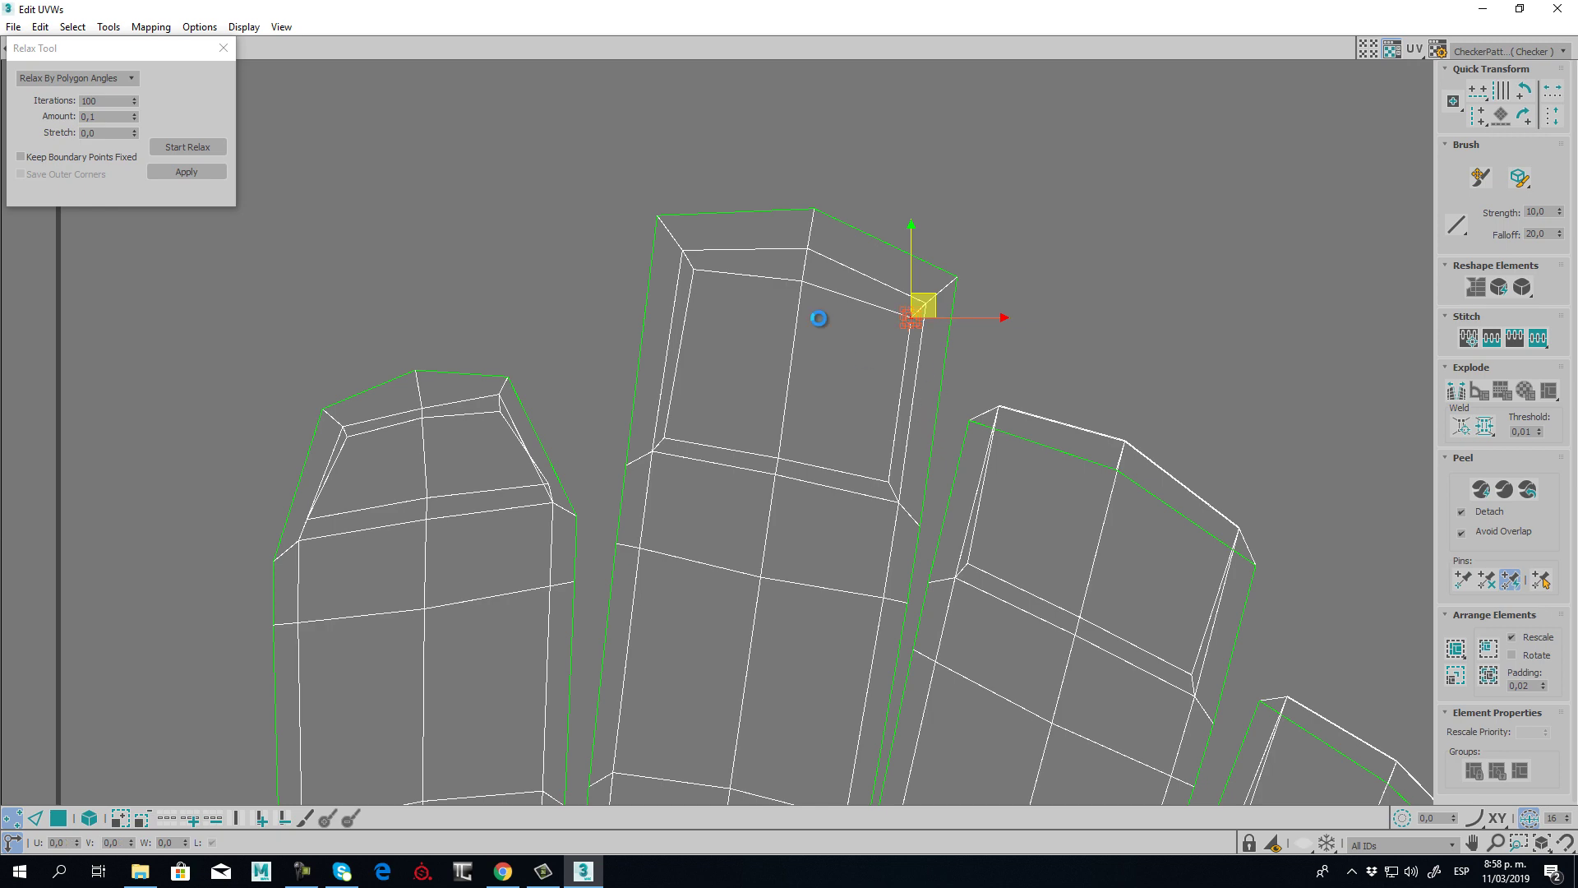
- Move the ring fingertip's outer boundary vertices outward so the outline encloses the inner rows
scroll(978, 443, down, 1)
middle_drag(981, 442, 696, 325)
scroll(695, 324, up, 2)
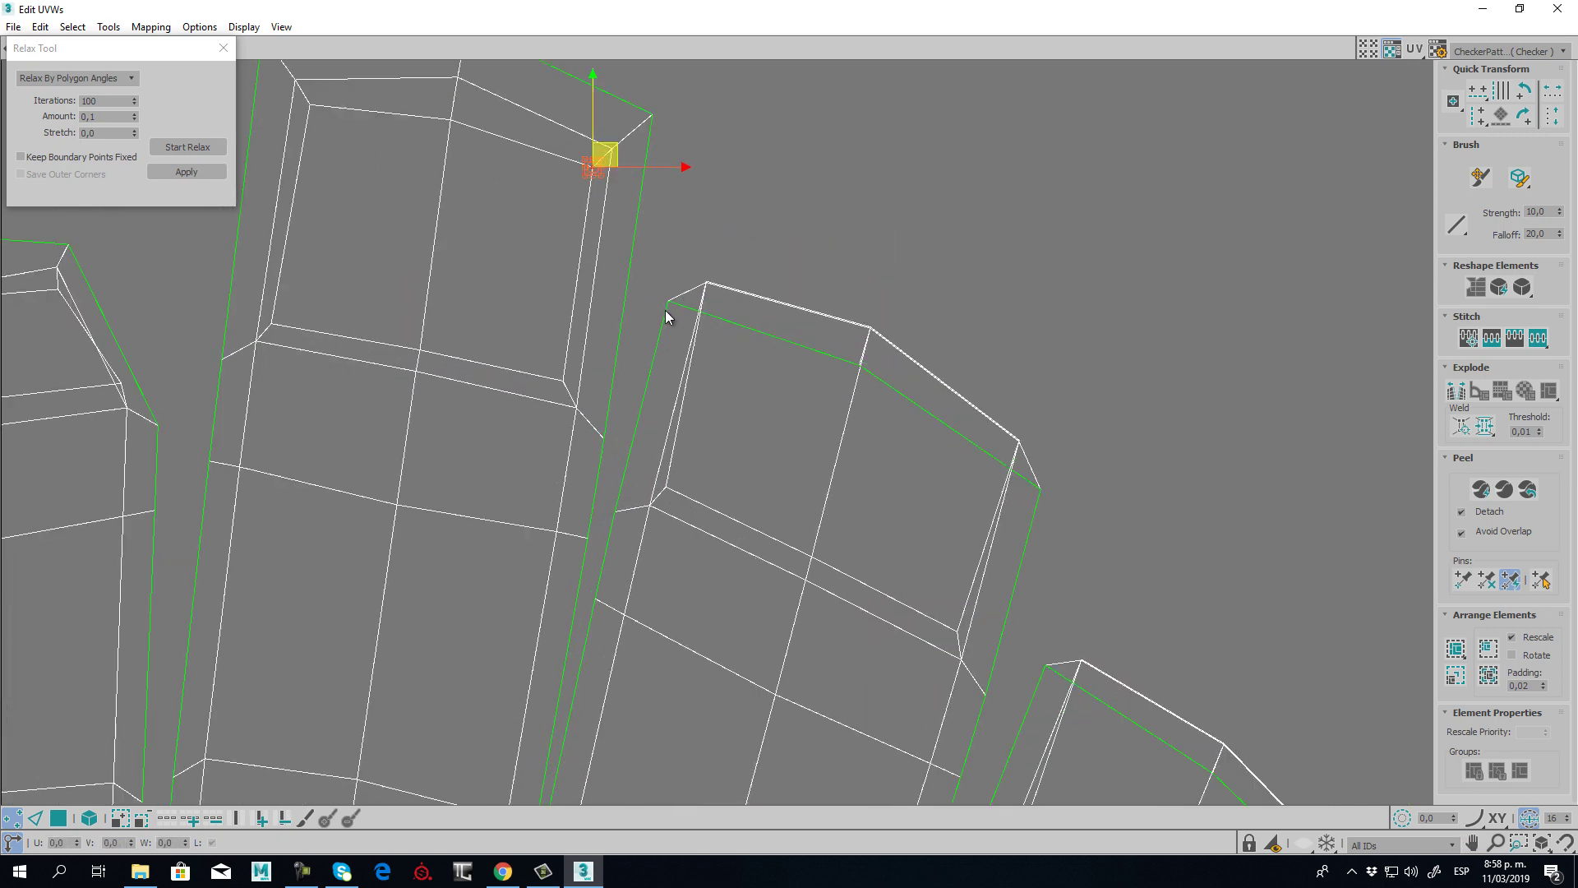
drag(669, 304, 890, 274)
drag(1037, 493, 971, 504)
- Separate the ring fingertip's two overlapping inner vertex rows into a narrow strip following the outline
scroll(1016, 440, up, 6)
scroll(893, 499, down, 4)
middle_drag(618, 293, 737, 335)
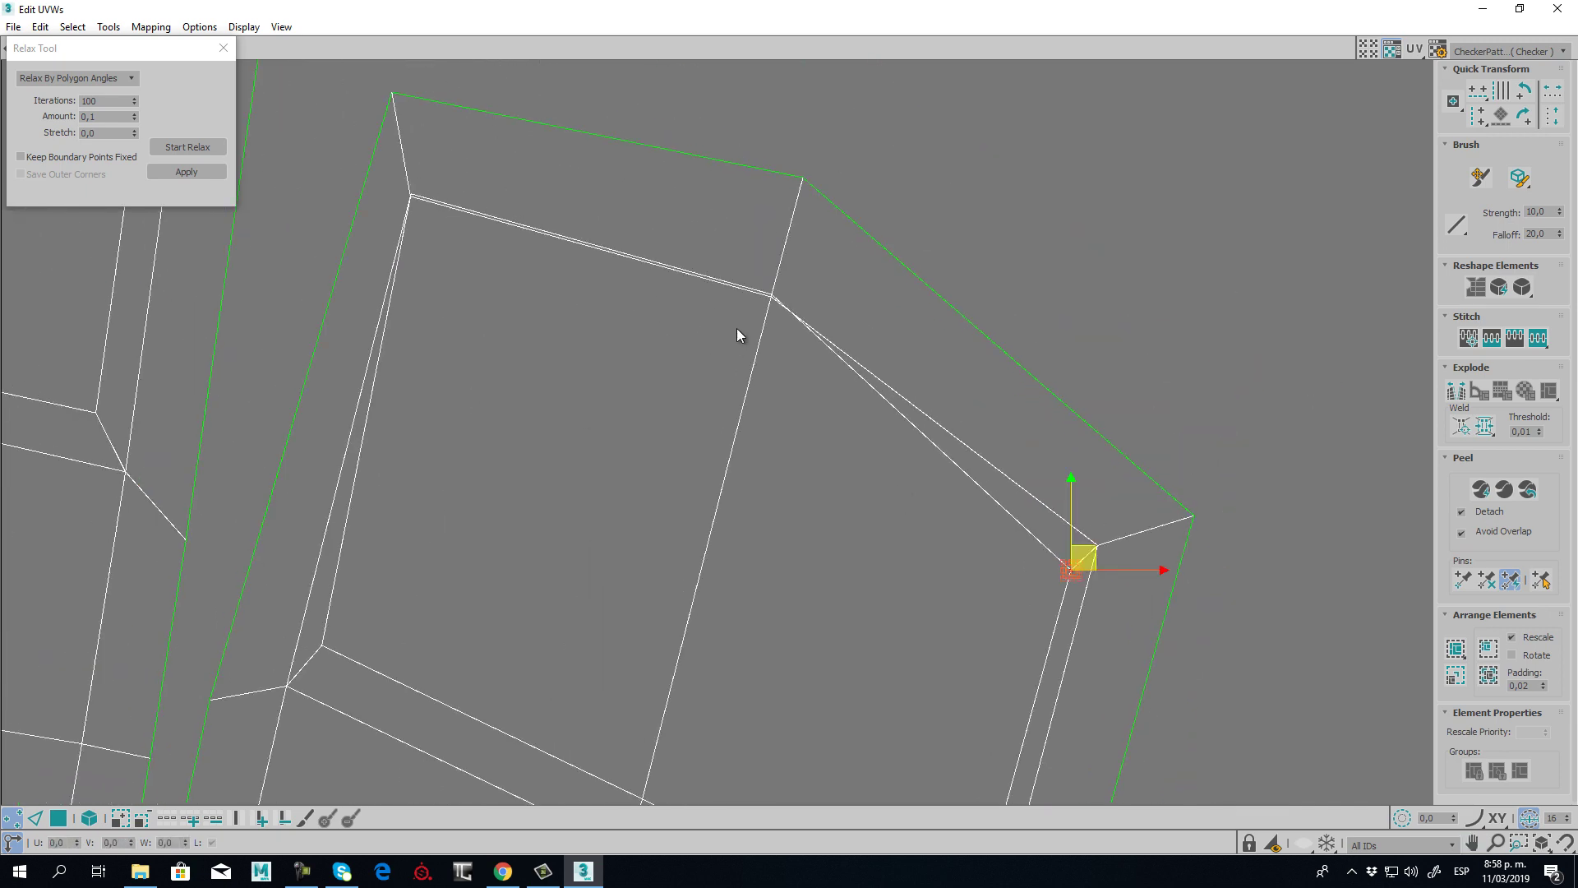
click(768, 290)
drag(769, 290, 759, 344)
middle_drag(489, 245, 654, 271)
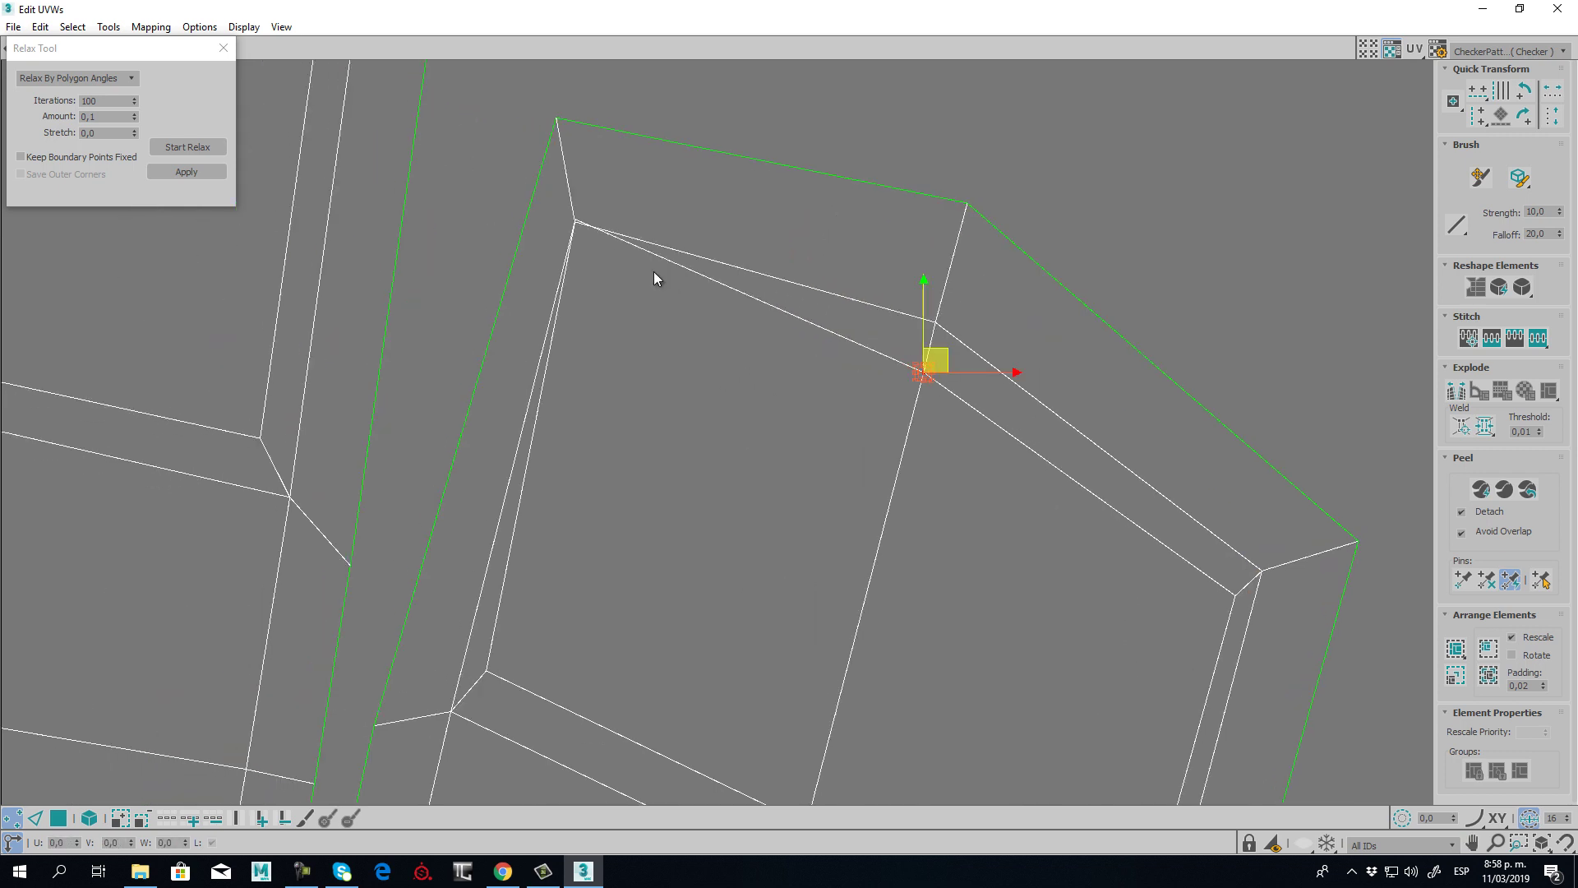
drag(573, 218, 589, 264)
key(ctrl+z)
click(630, 211)
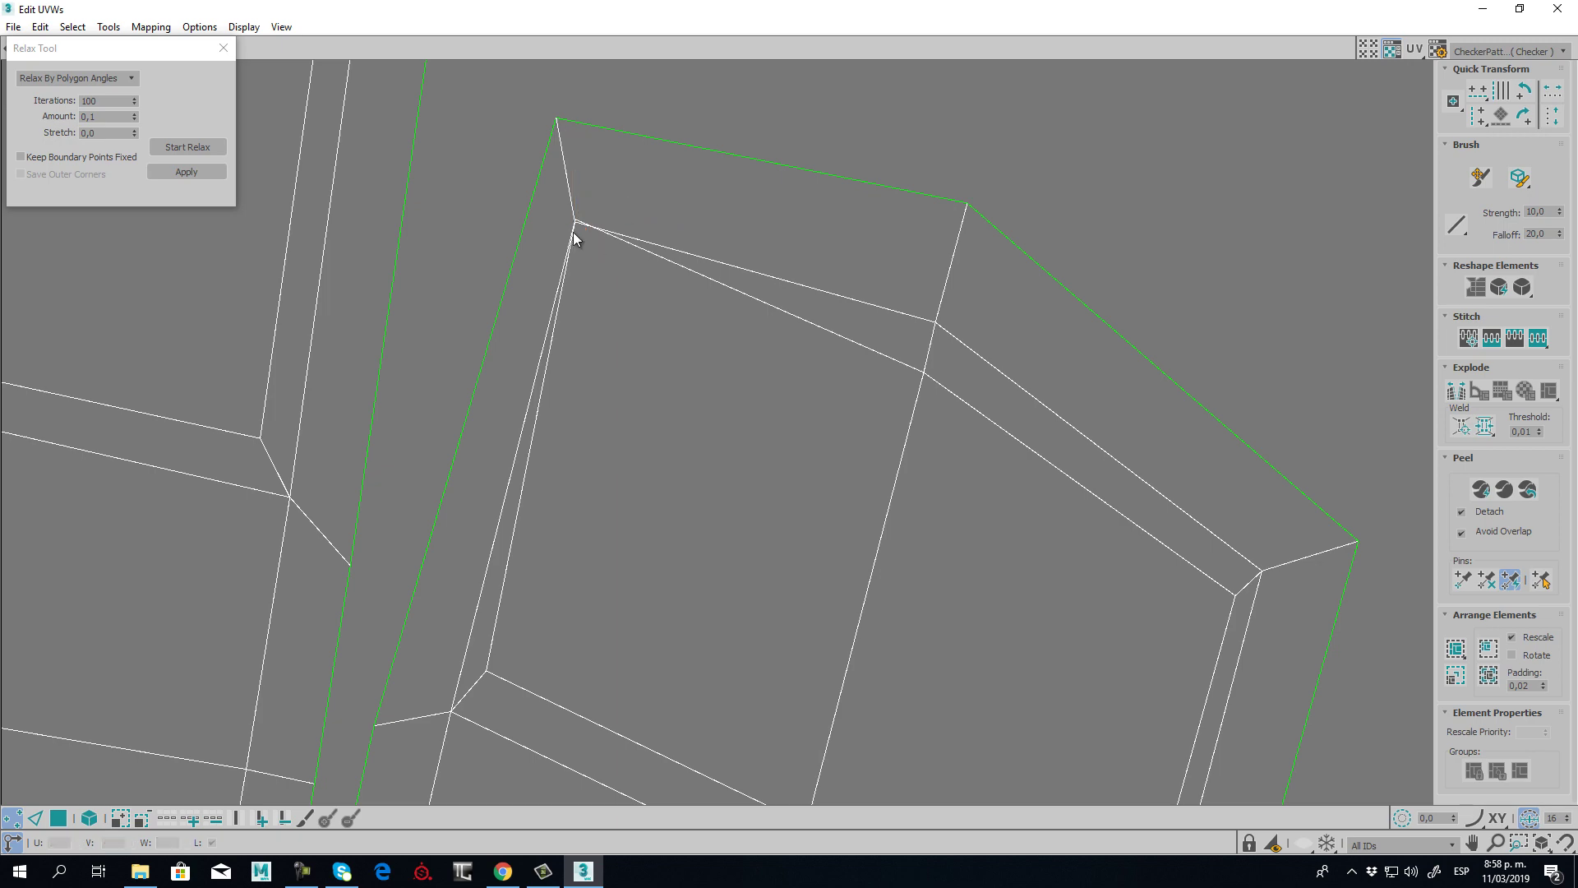
scroll(576, 230, up, 5)
scroll(672, 374, down, 10)
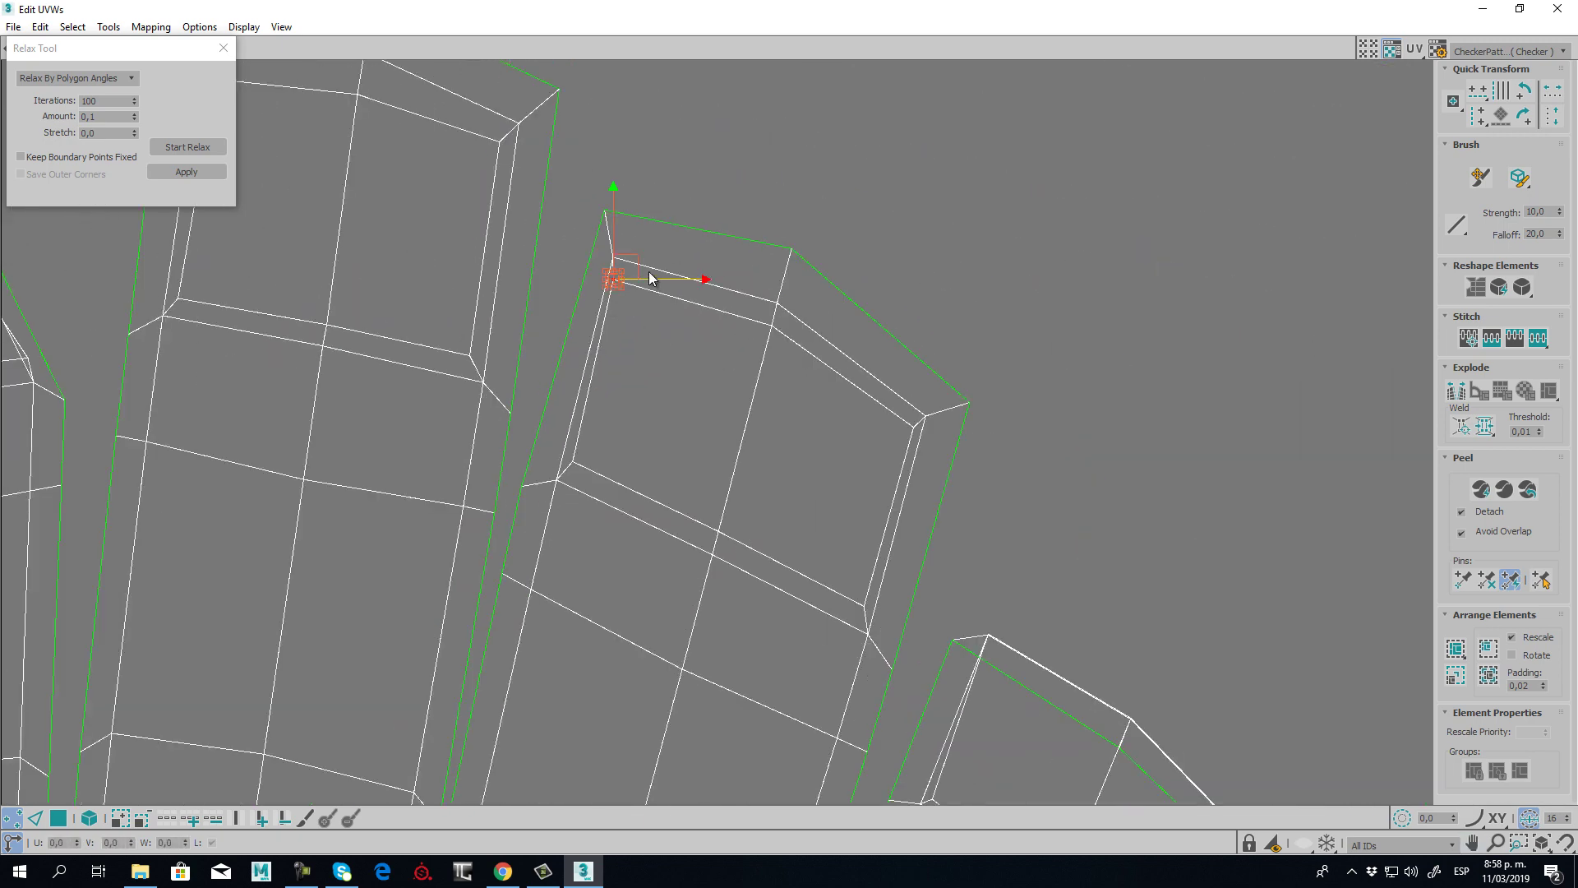
drag(635, 265, 642, 267)
- Move the little fingertip's three outer boundary vertices outward, clear of the overlapping inner rows
middle_drag(870, 549, 722, 368)
scroll(722, 368, down, 3)
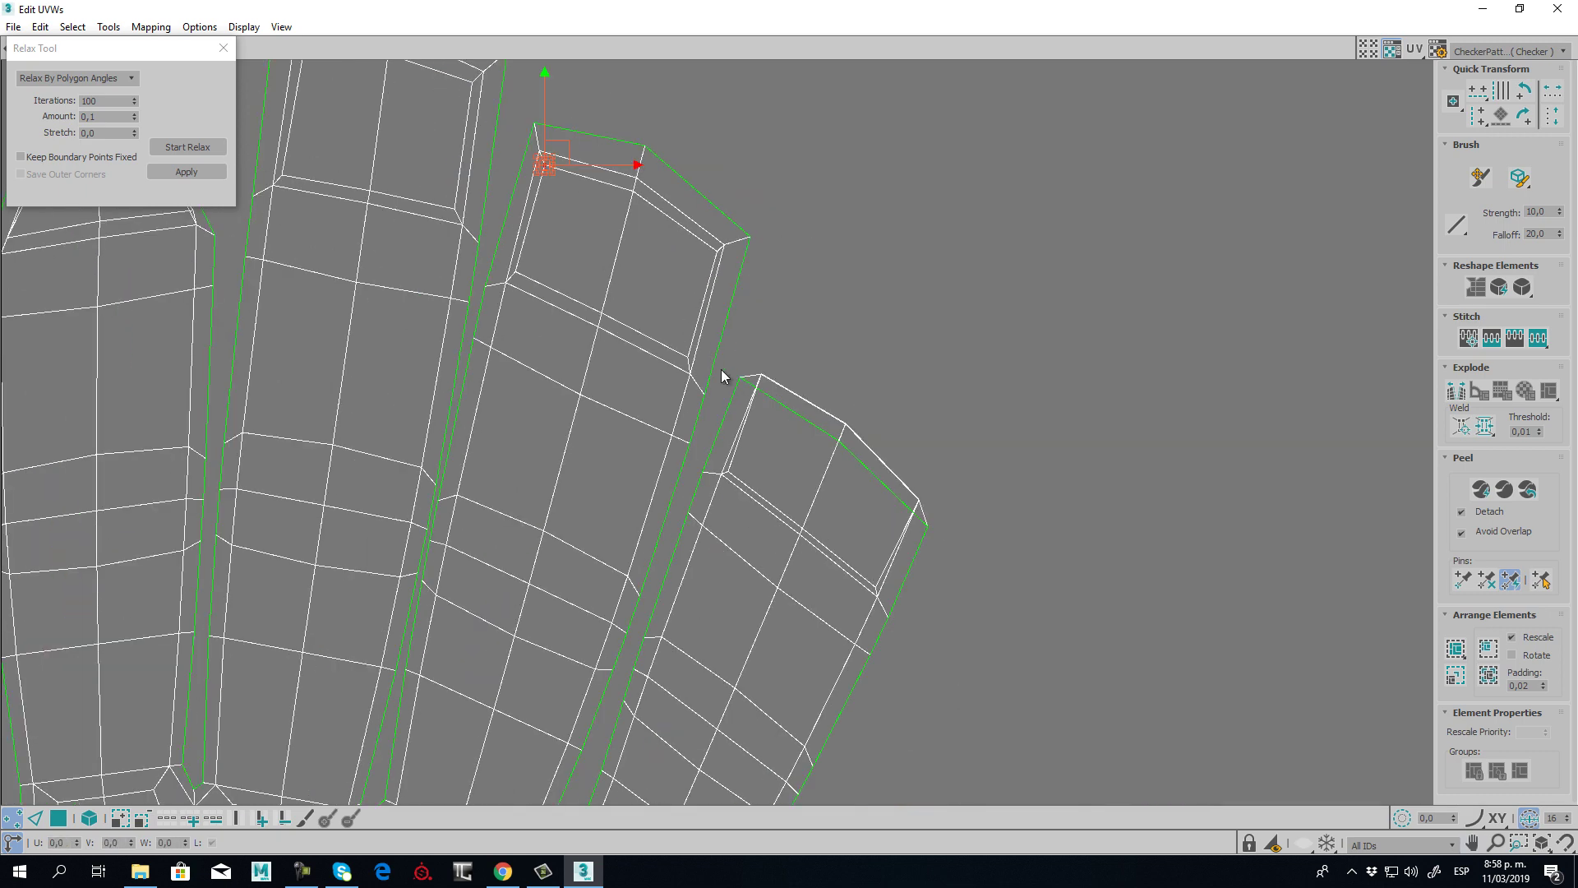
scroll(723, 378, up, 3)
click(785, 343)
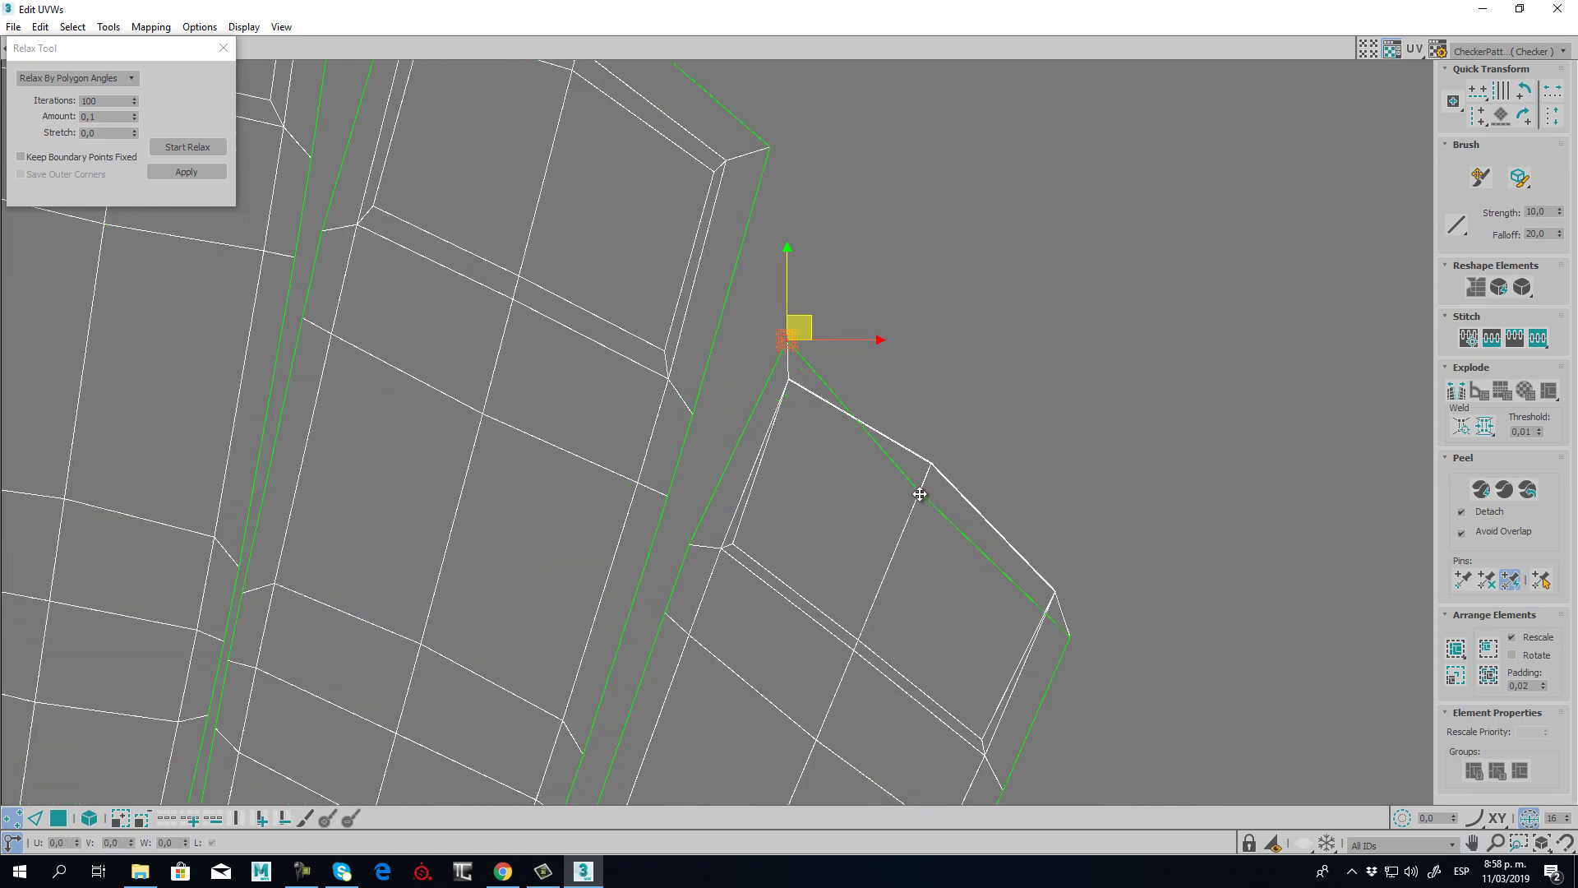
drag(919, 494, 947, 424)
click(1077, 635)
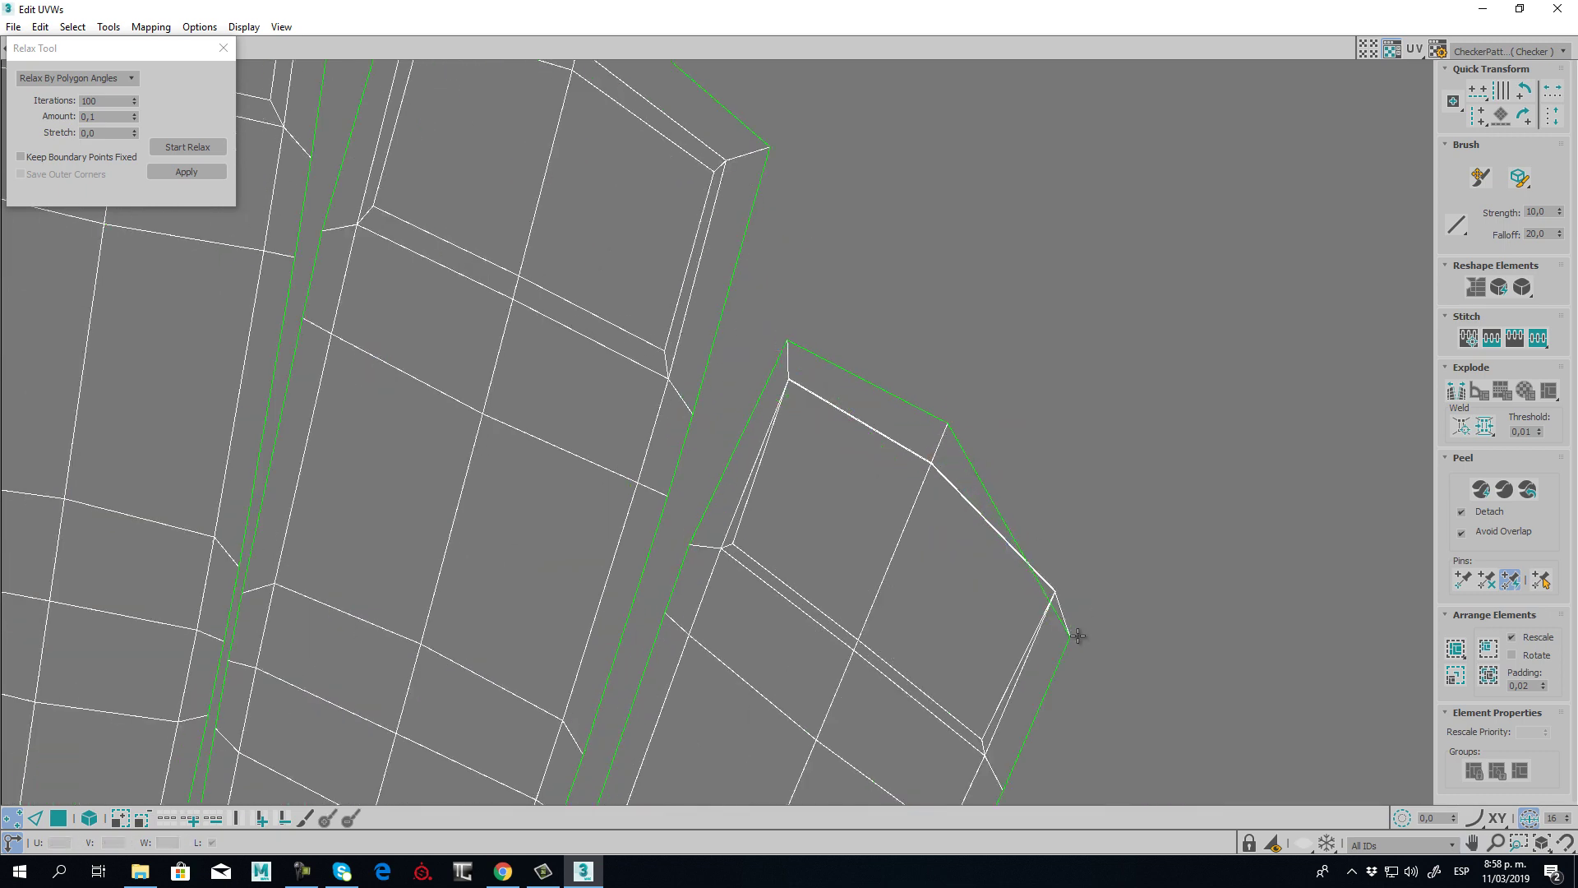
drag(1094, 616, 1112, 583)
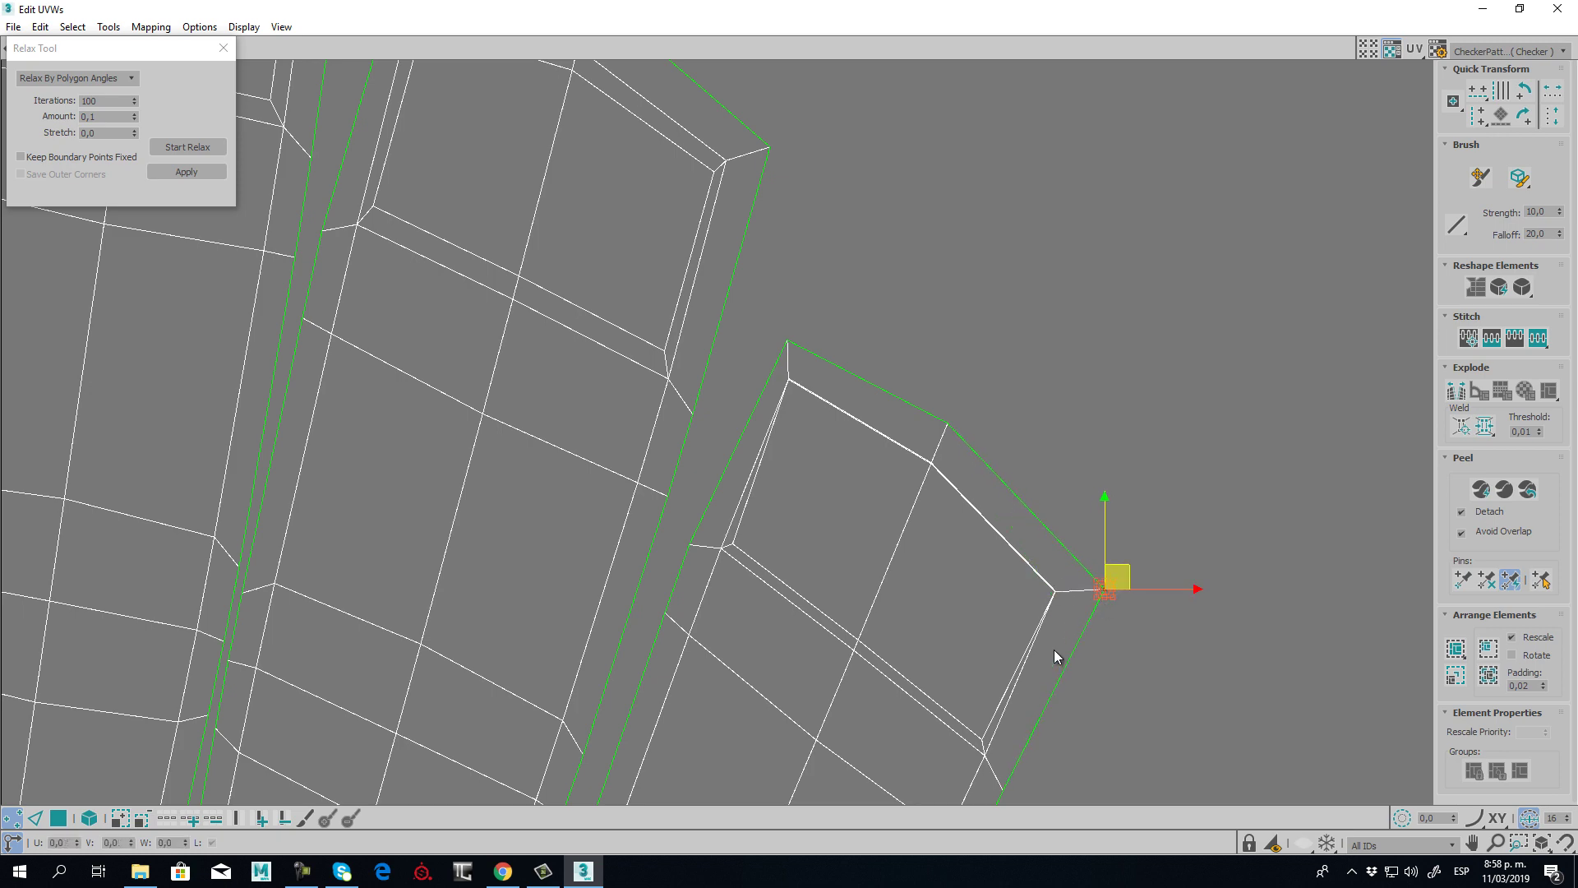
- Spread the little fingertip's two overlapping inner vertex rows apart into a narrow, even strip and clear the selection
middle_drag(1033, 652, 1041, 503)
drag(1061, 445, 1042, 448)
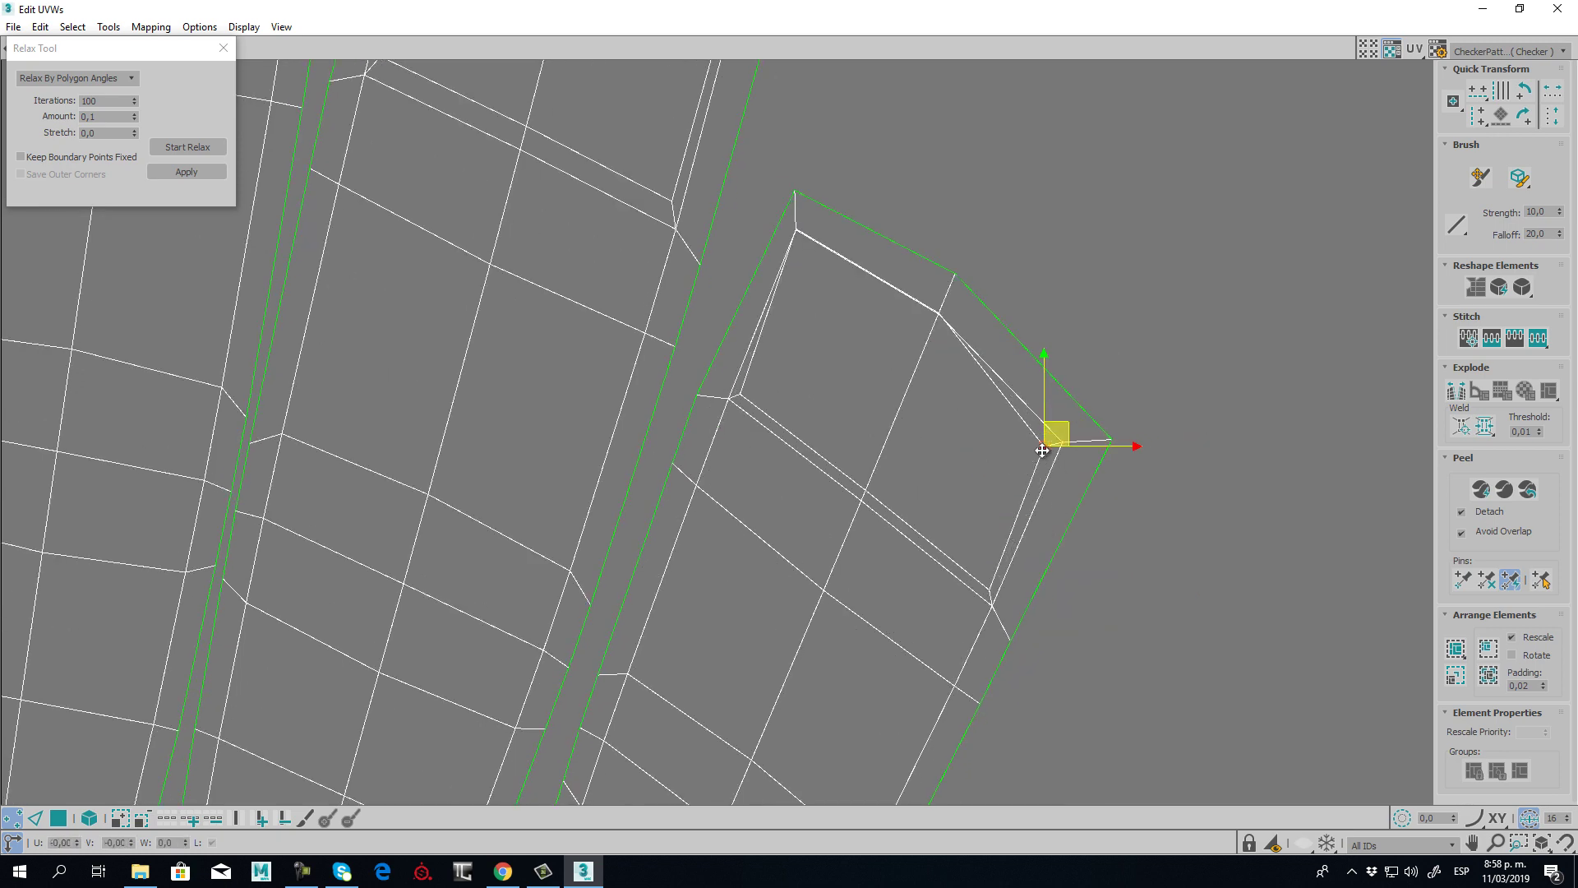
click(939, 314)
click(794, 232)
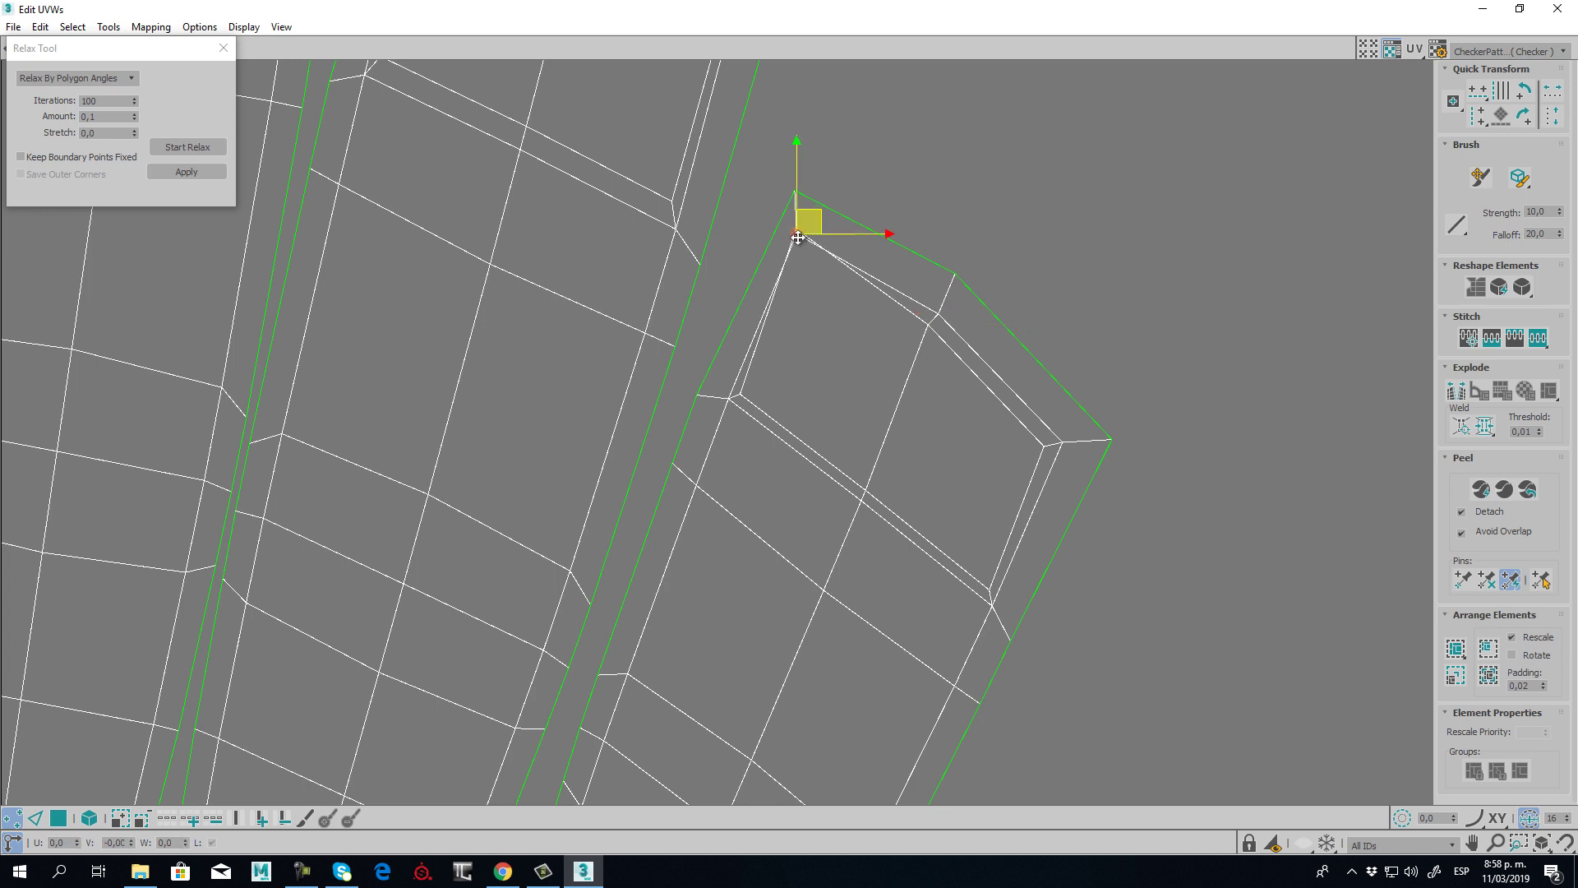
mouse_move(794, 233)
mouse_down()
mouse_move(799, 253)
mouse_move(795, 224)
mouse_up()
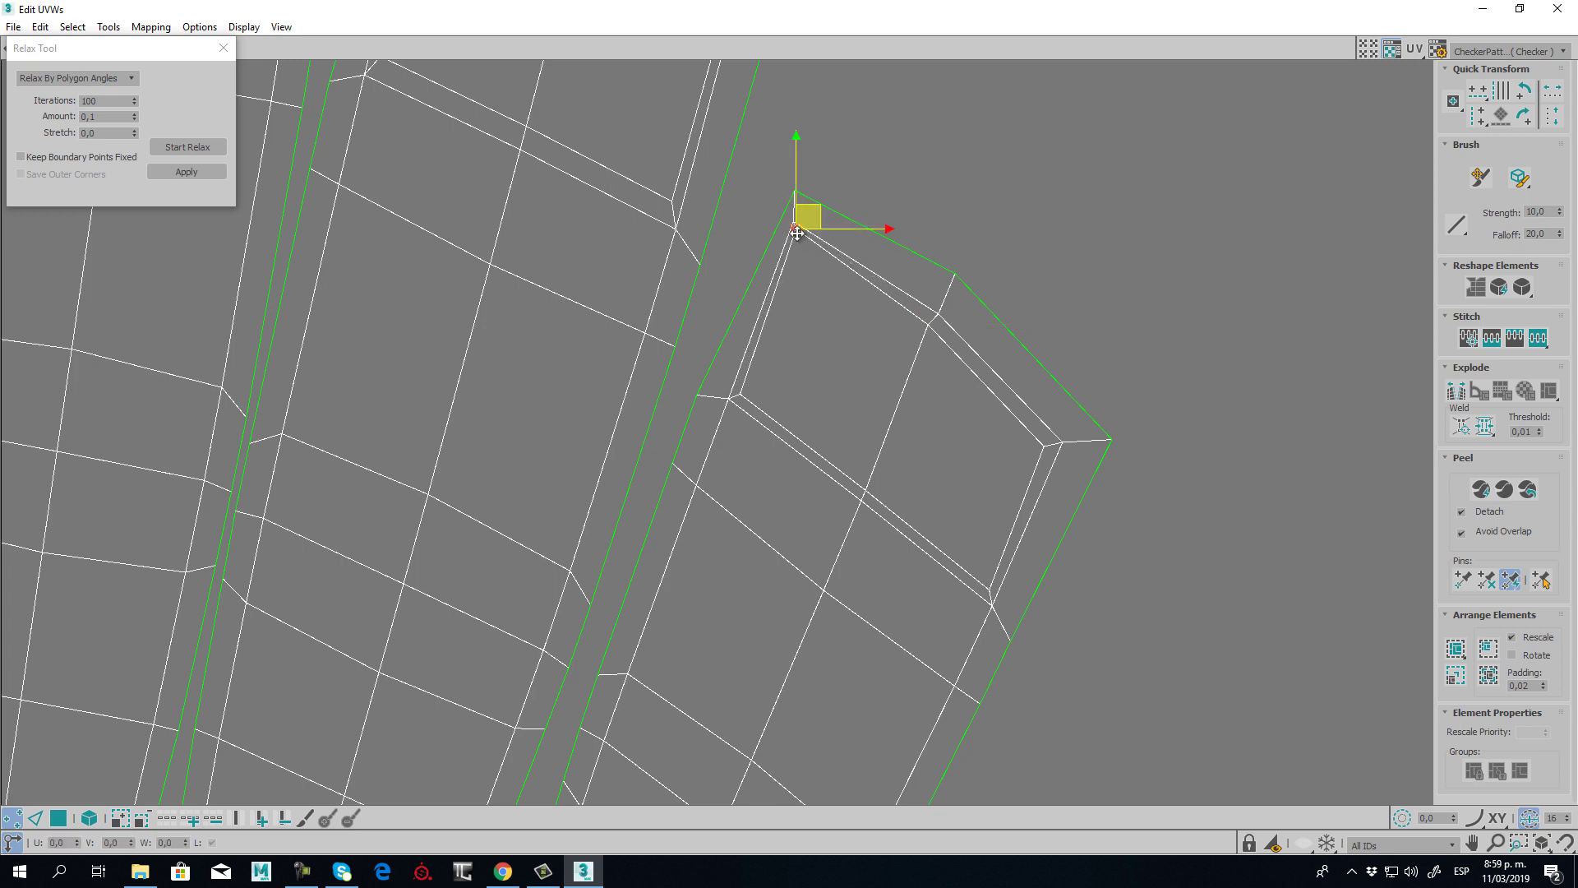
click(781, 228)
mouse_move(796, 224)
mouse_down()
mouse_move(800, 260)
mouse_move(798, 244)
mouse_up()
click(817, 306)
click(815, 287)
click(847, 409)
- Move the boundary vertex where the thumb base meets the wrist slightly outward and deselect it
middle_drag(837, 488, 832, 327)
scroll(832, 326, down, 3)
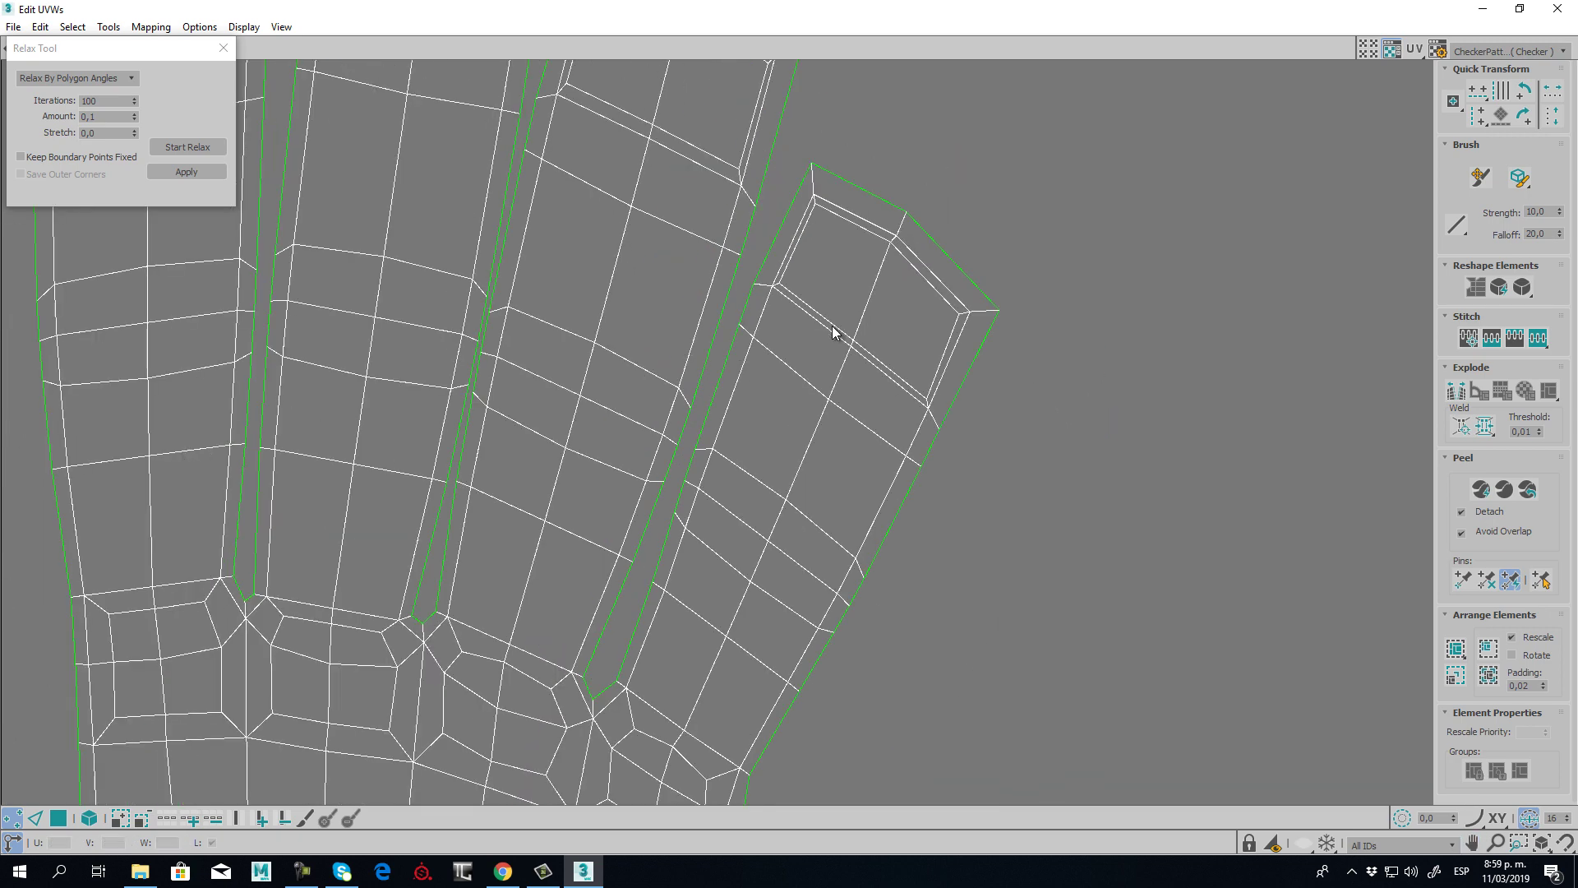
middle_drag(800, 557, 1019, 388)
middle_drag(398, 575, 980, 545)
drag(941, 474, 919, 471)
click(855, 502)
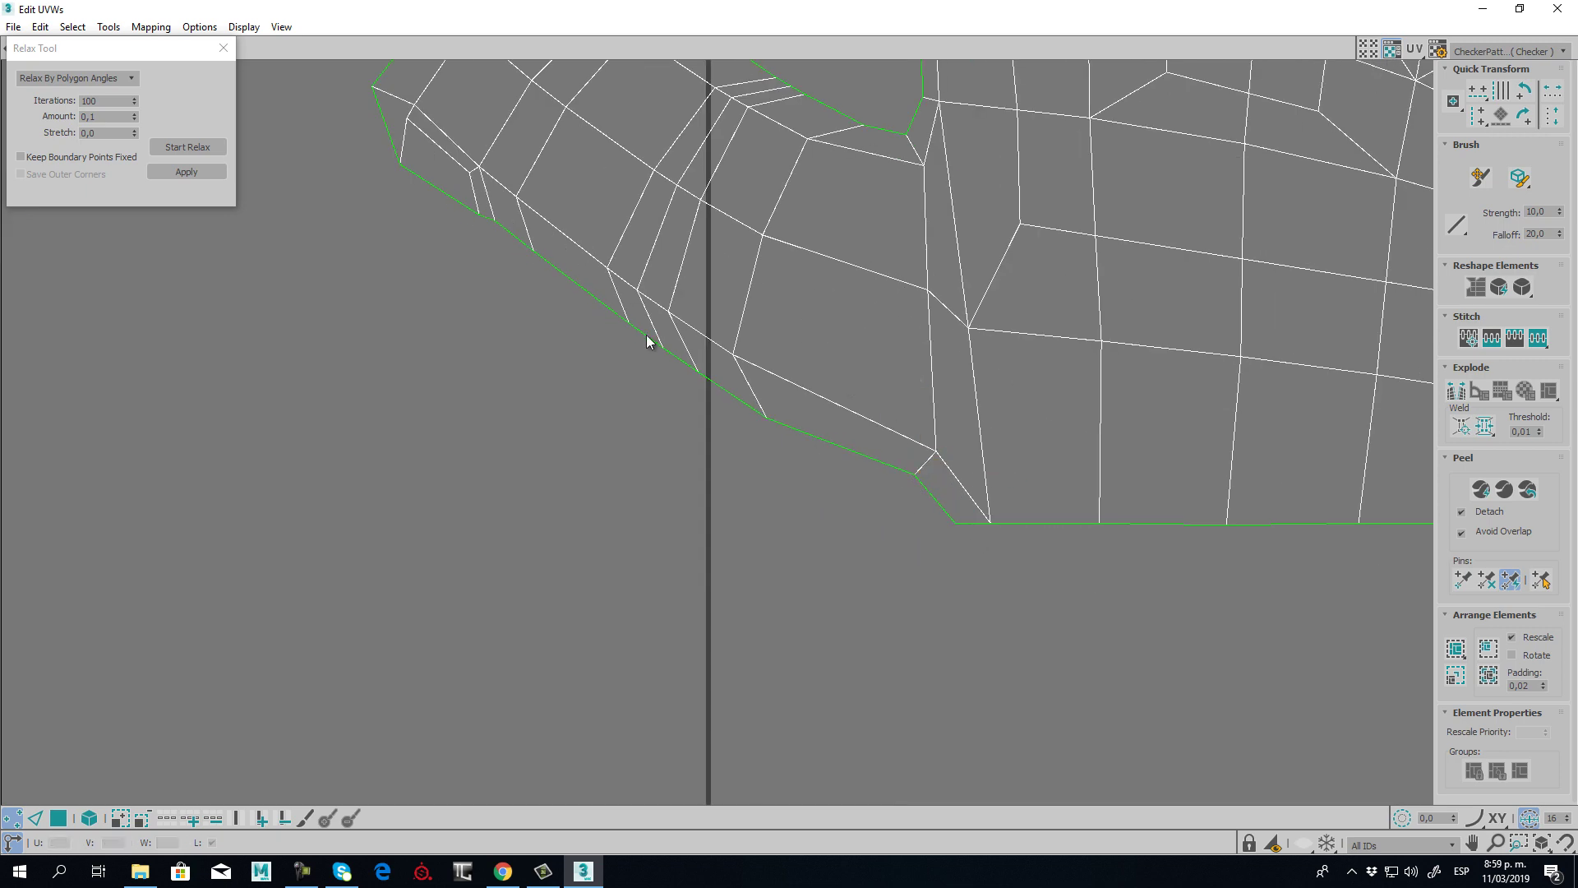
- Mirror the first hand shell horizontally in polygon mode and rotate it 60 degrees counterclockwise so its fingers point away from the other shell
scroll(648, 342, down, 2)
middle_drag(567, 276, 780, 452)
scroll(657, 454, down, 3)
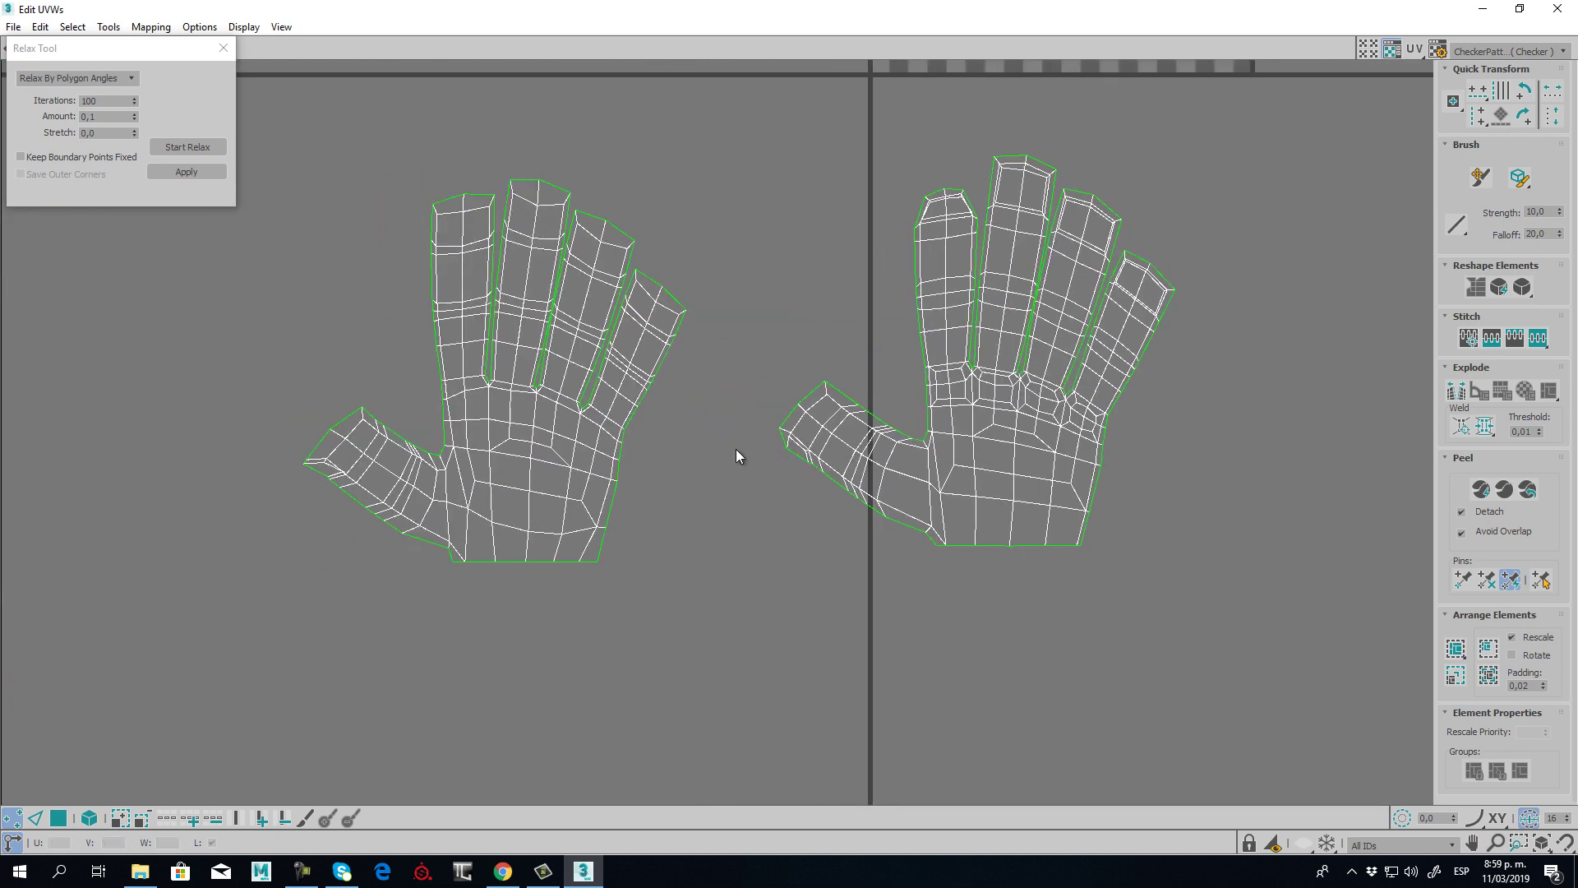
click(57, 819)
drag(135, 48, 136, 185)
click(112, 48)
middle_drag(493, 449, 601, 416)
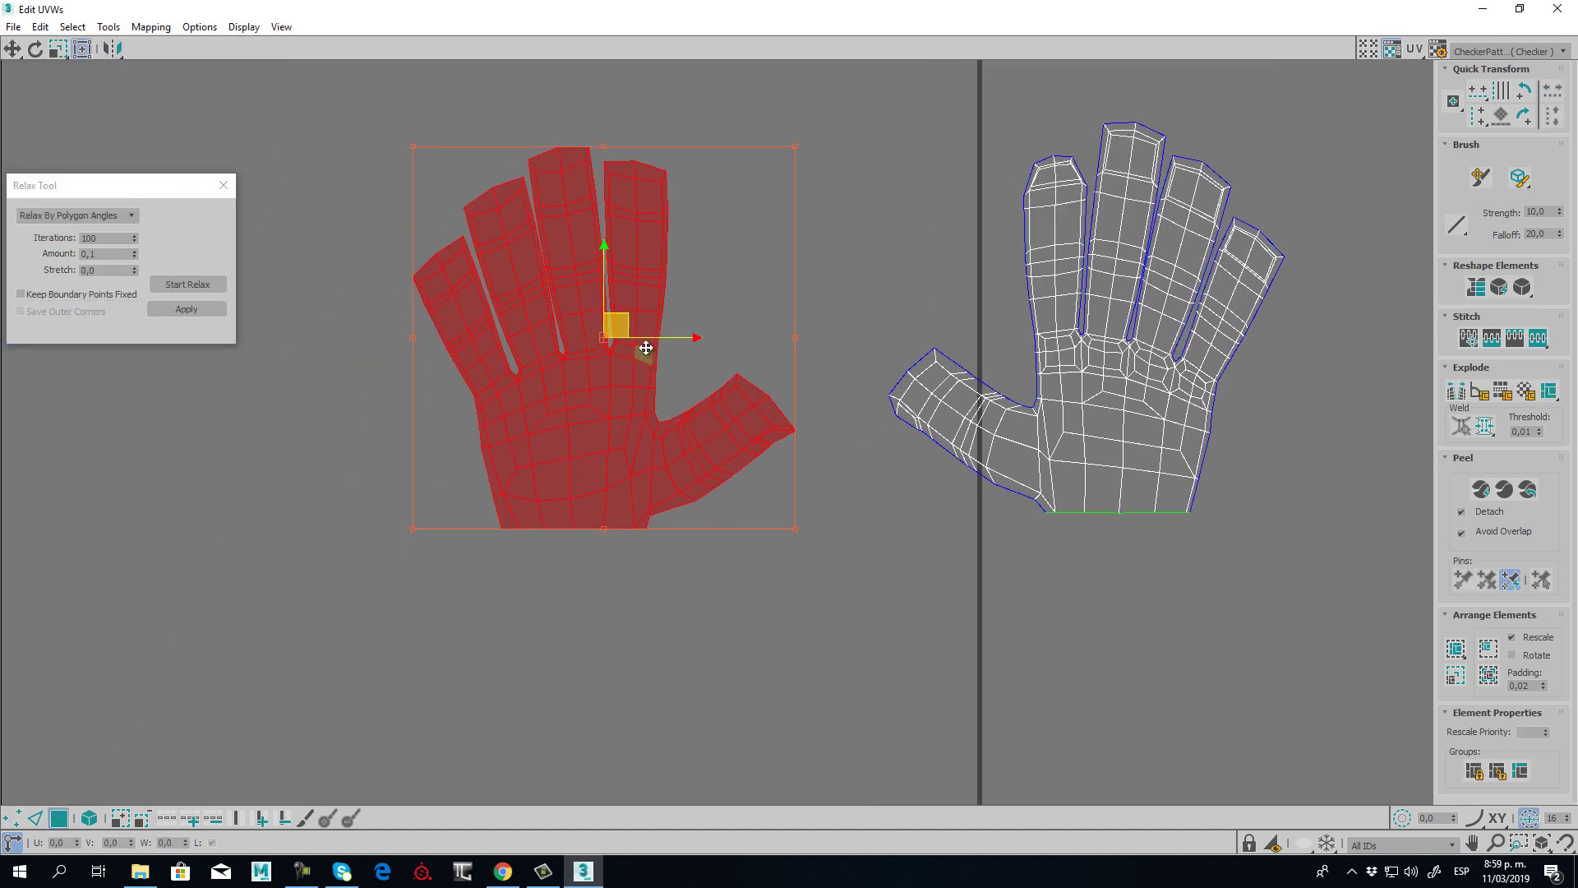
drag(797, 340, 701, 194)
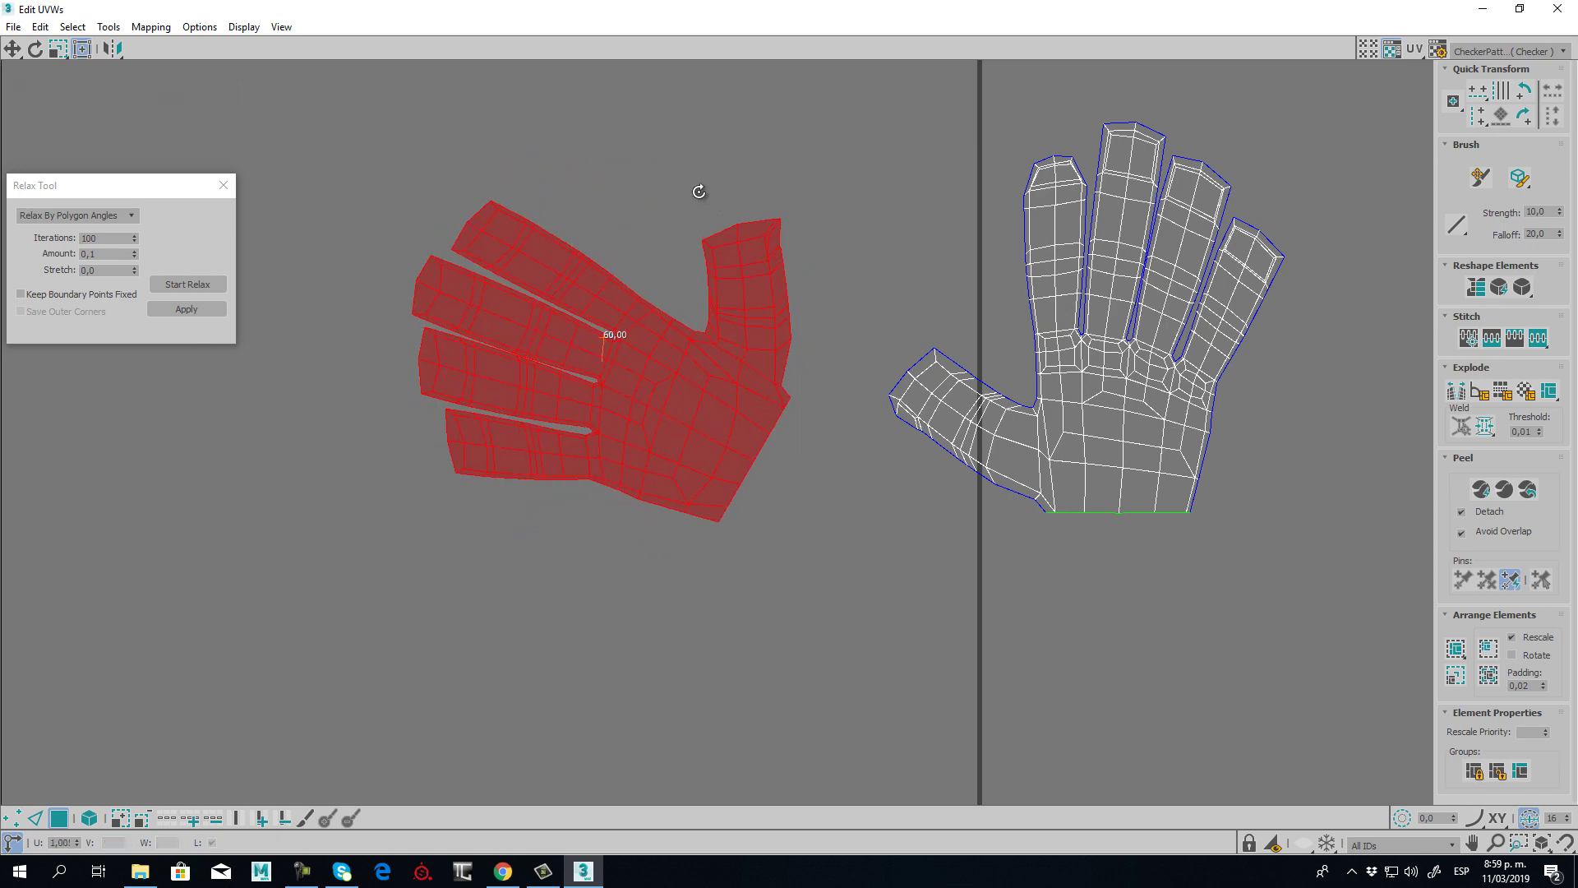
- Select the entire second hand shell as an element, rotate it clockwise, and move it so both thumbs stand side by side
drag(888, 141, 1323, 559)
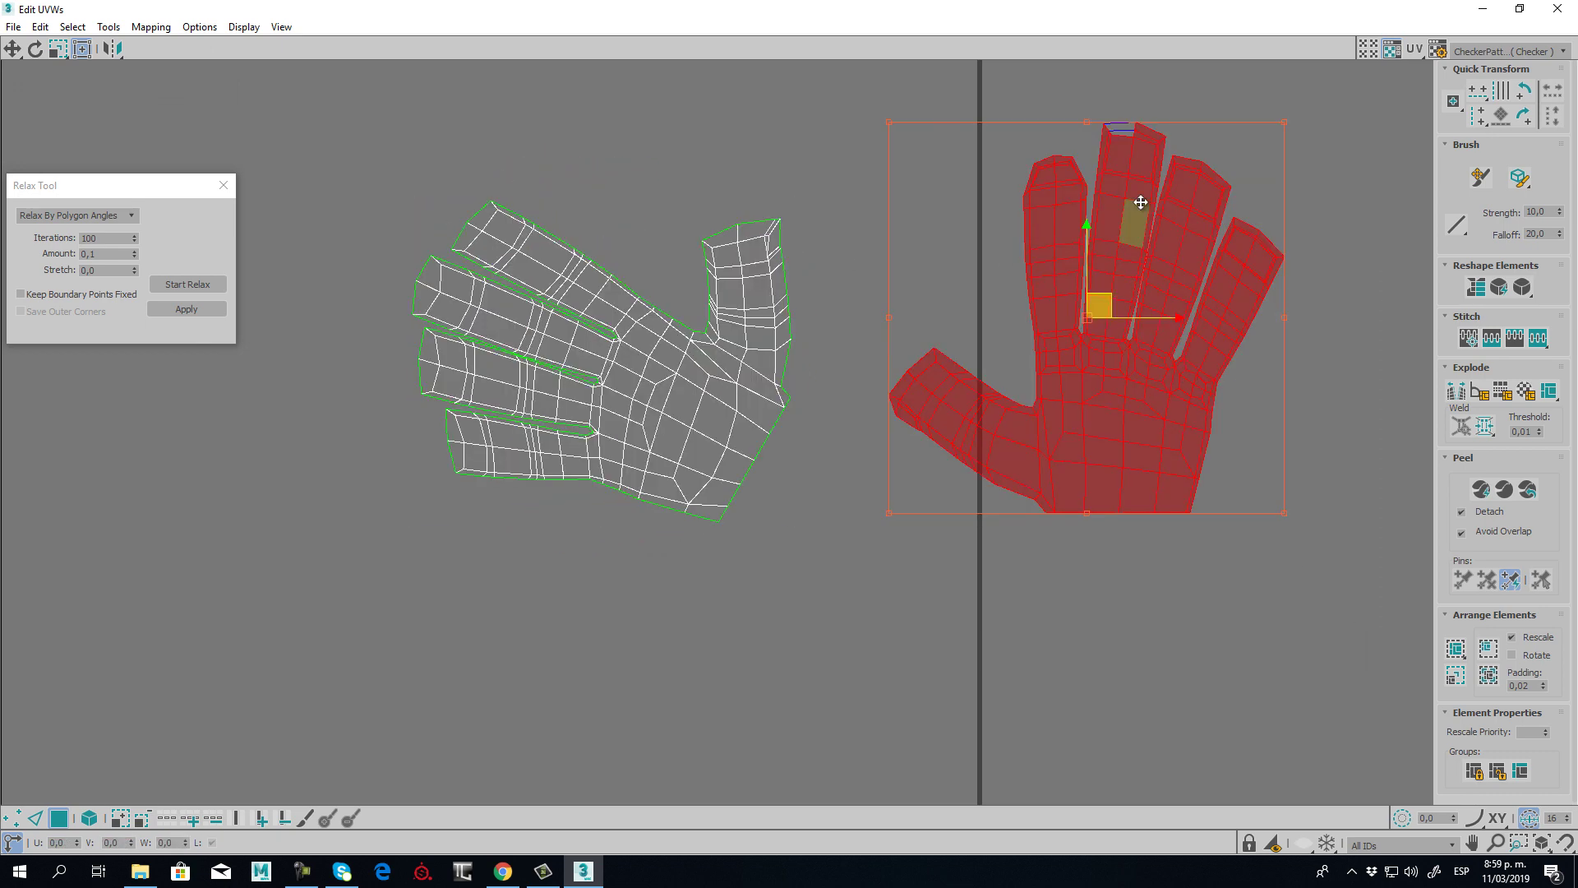
drag(1044, 86, 1311, 405)
click(92, 820)
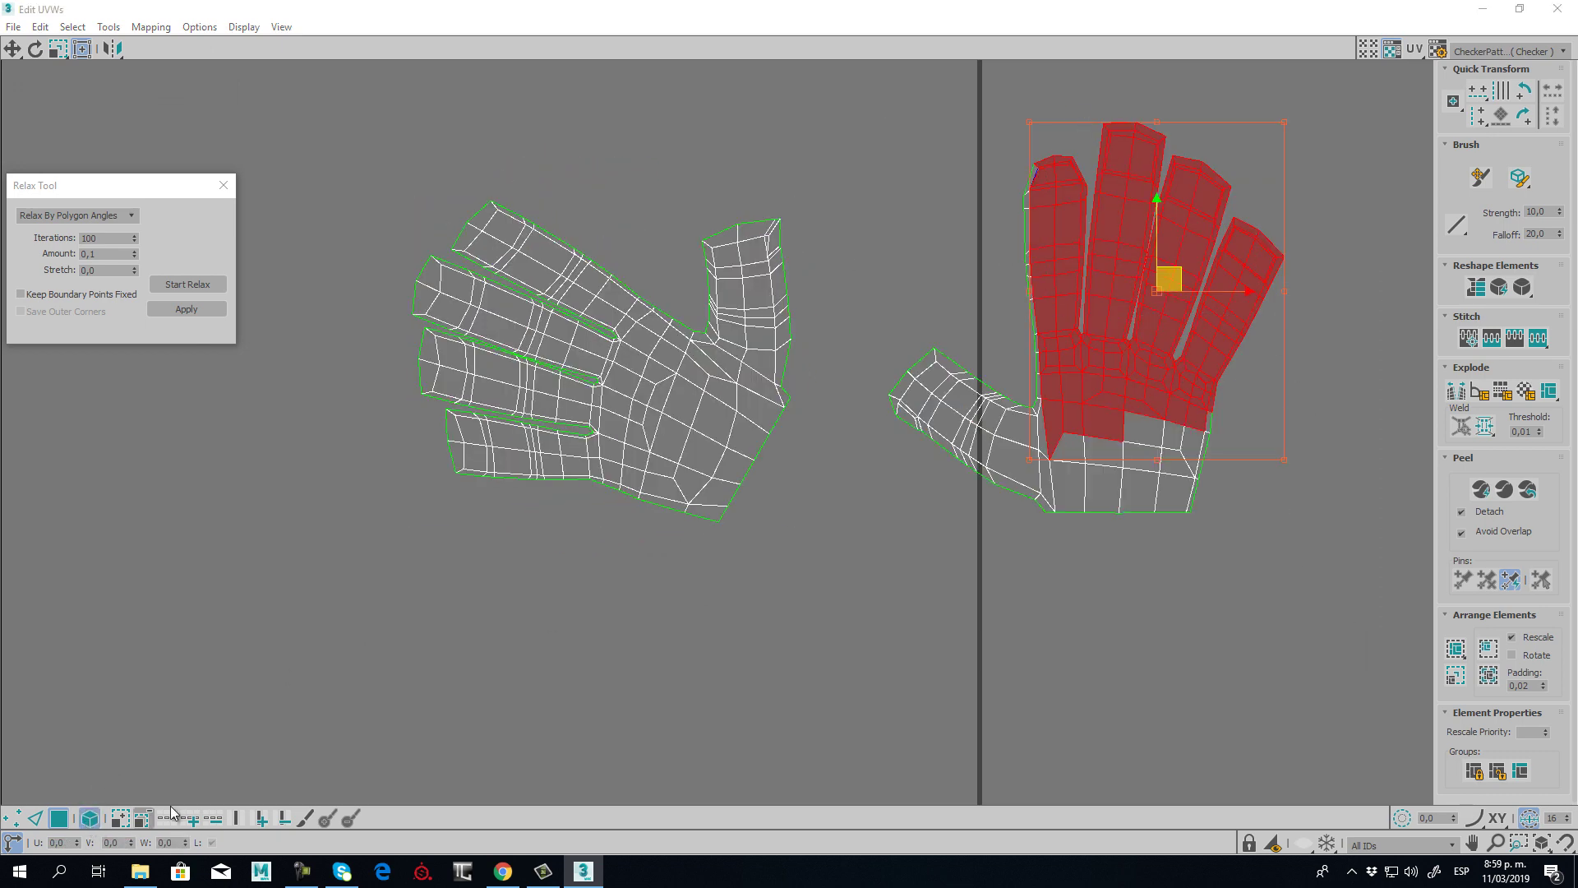
click(1145, 281)
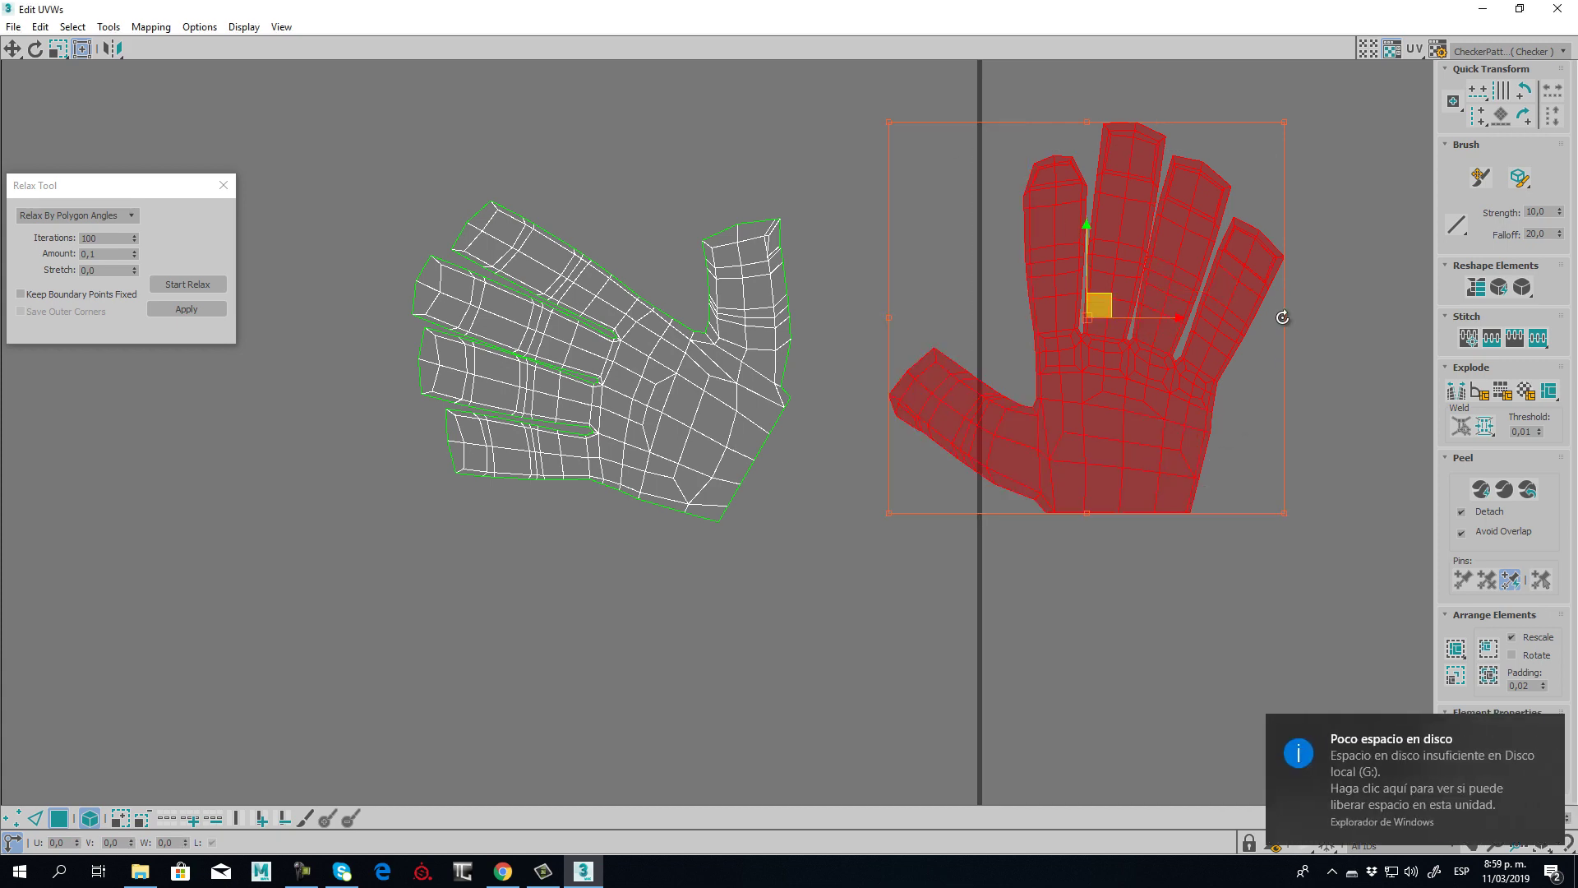
drag(1282, 317, 1221, 512)
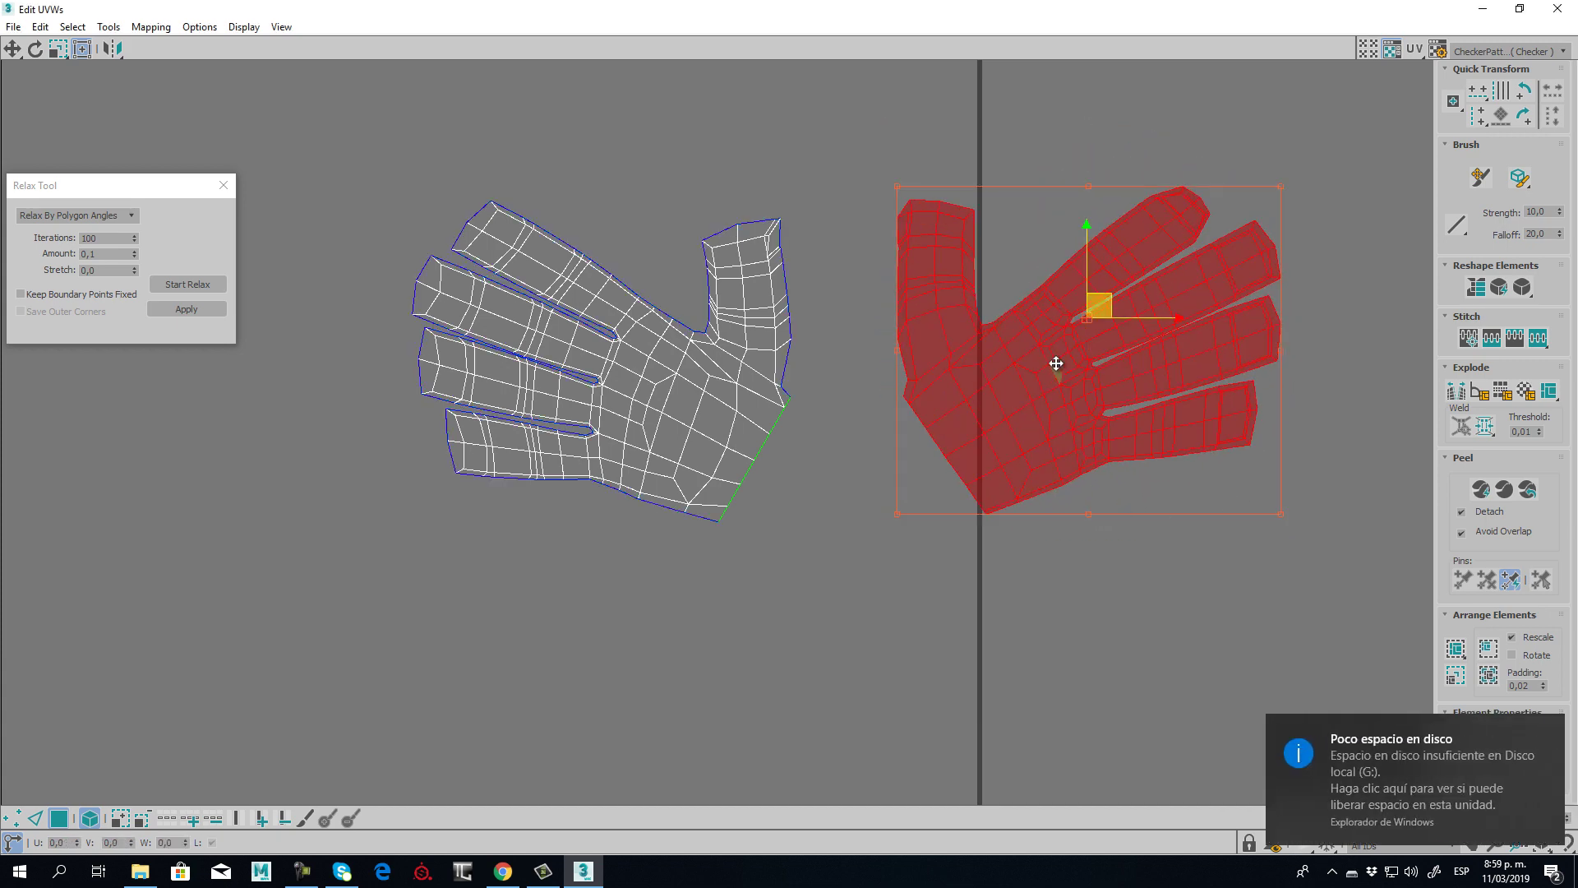
drag(1109, 300, 1007, 310)
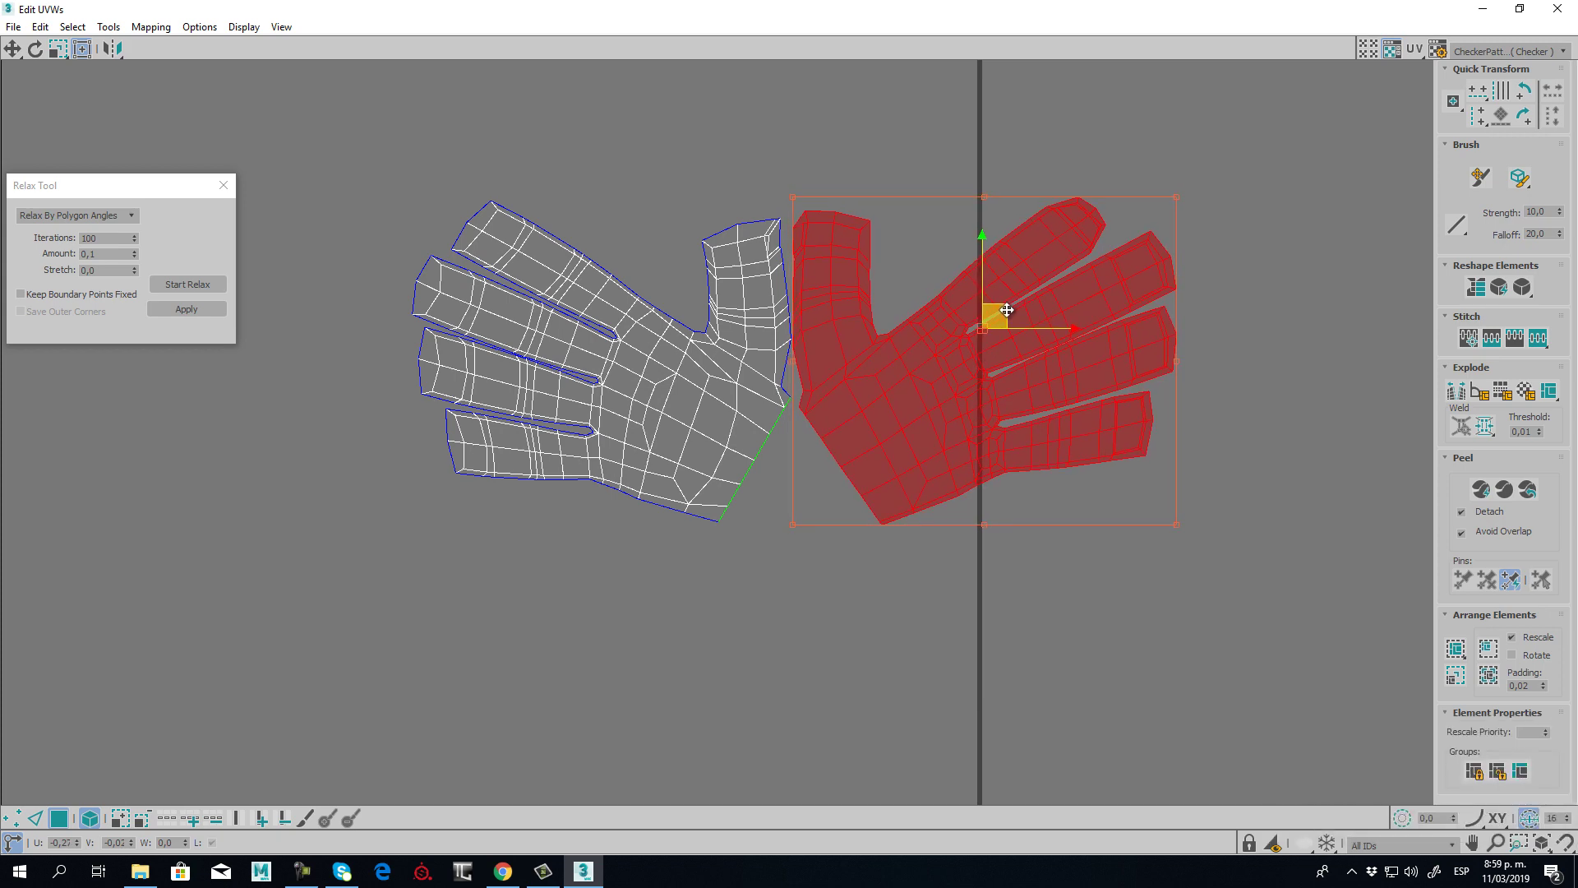
scroll(768, 370, up, 4)
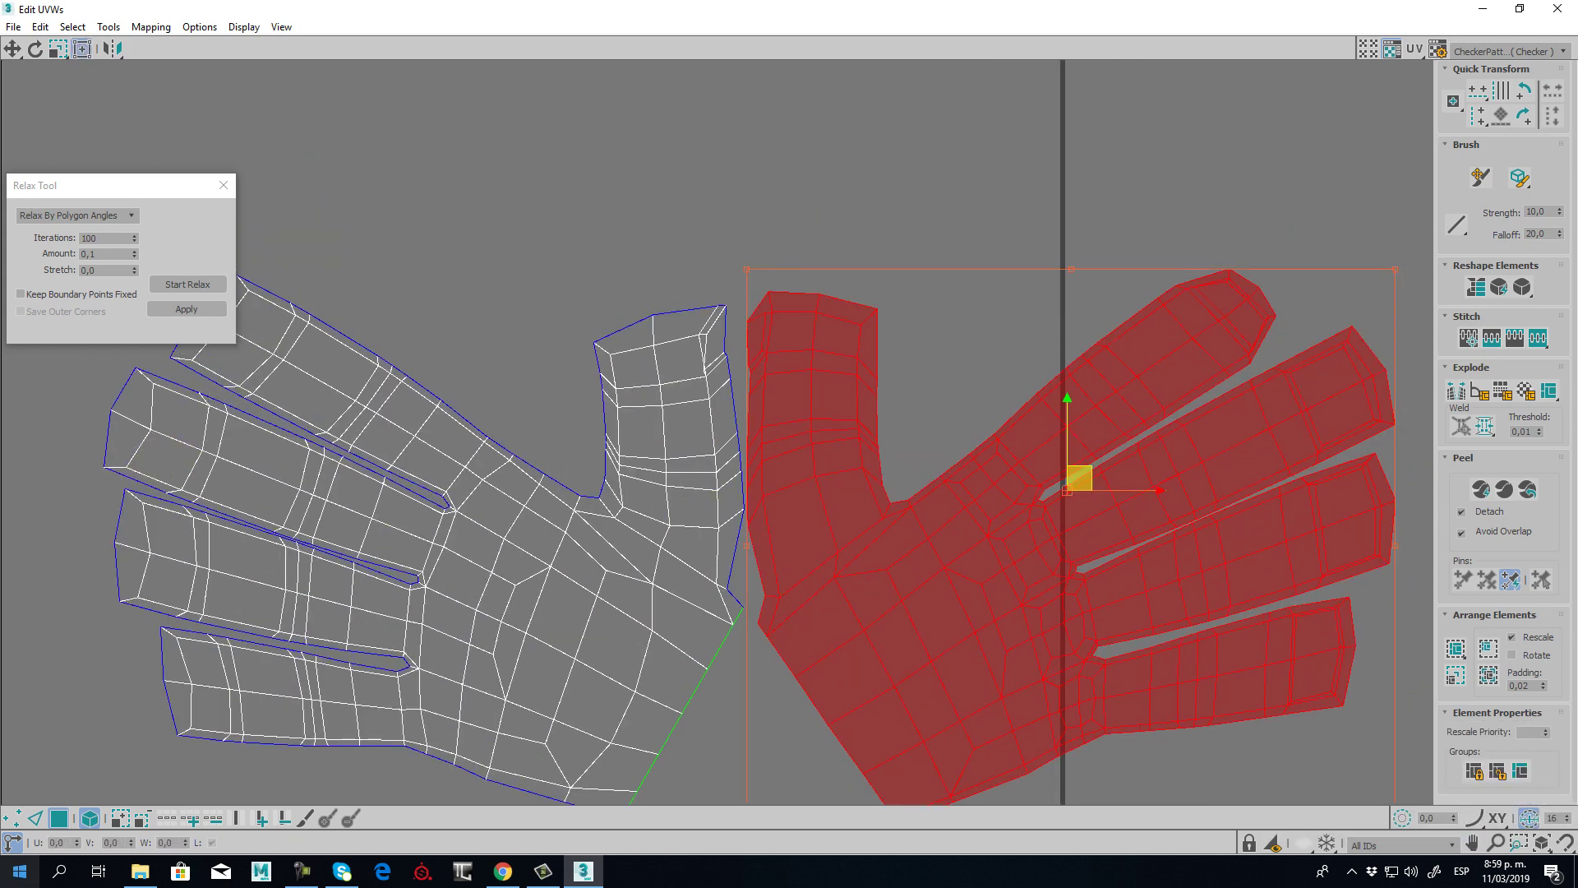
- Target weld the facing boundary vertices near the two thumb tips in vertex mode to start joining the hand shells
click(12, 818)
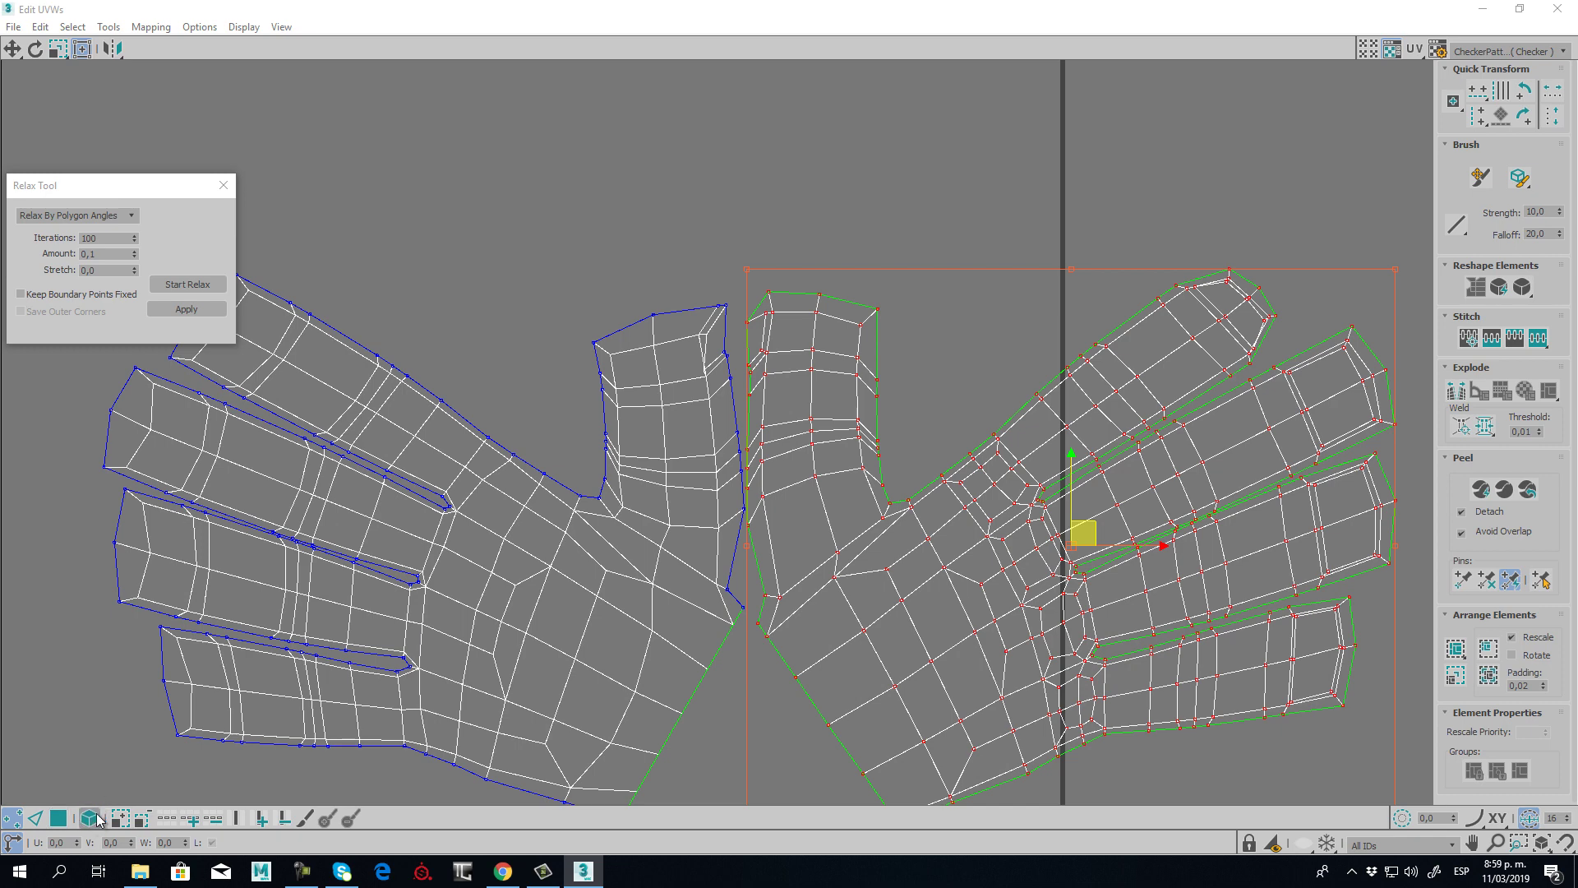
scroll(712, 233, up, 3)
click(714, 247)
middle_drag(761, 413, 758, 408)
scroll(758, 451, up, 2)
middle_drag(829, 469, 750, 405)
right_click(748, 393)
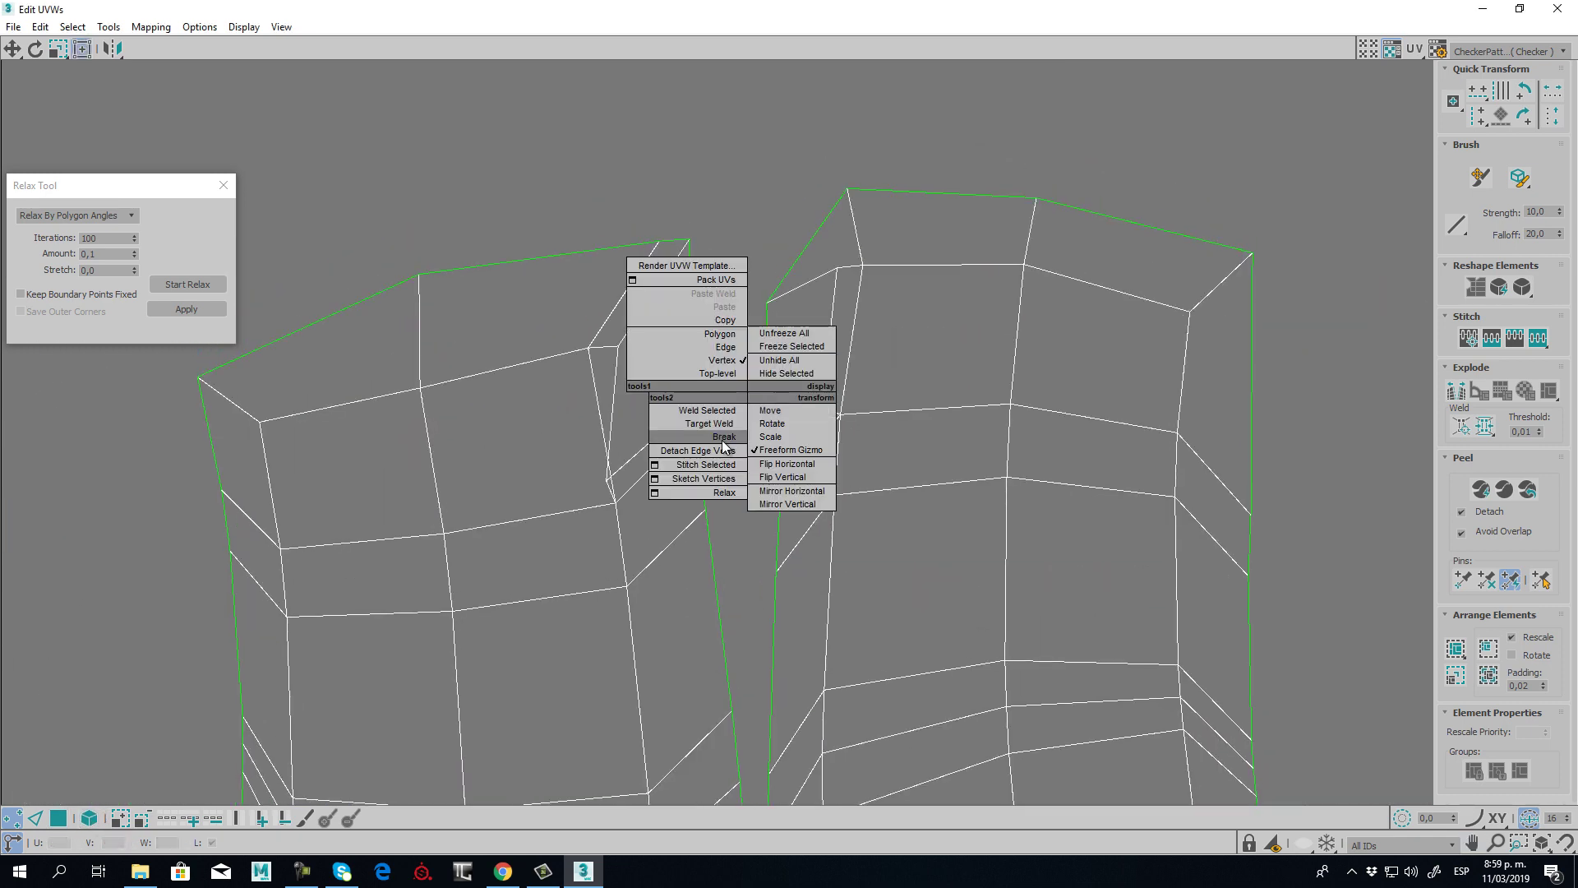
click(707, 424)
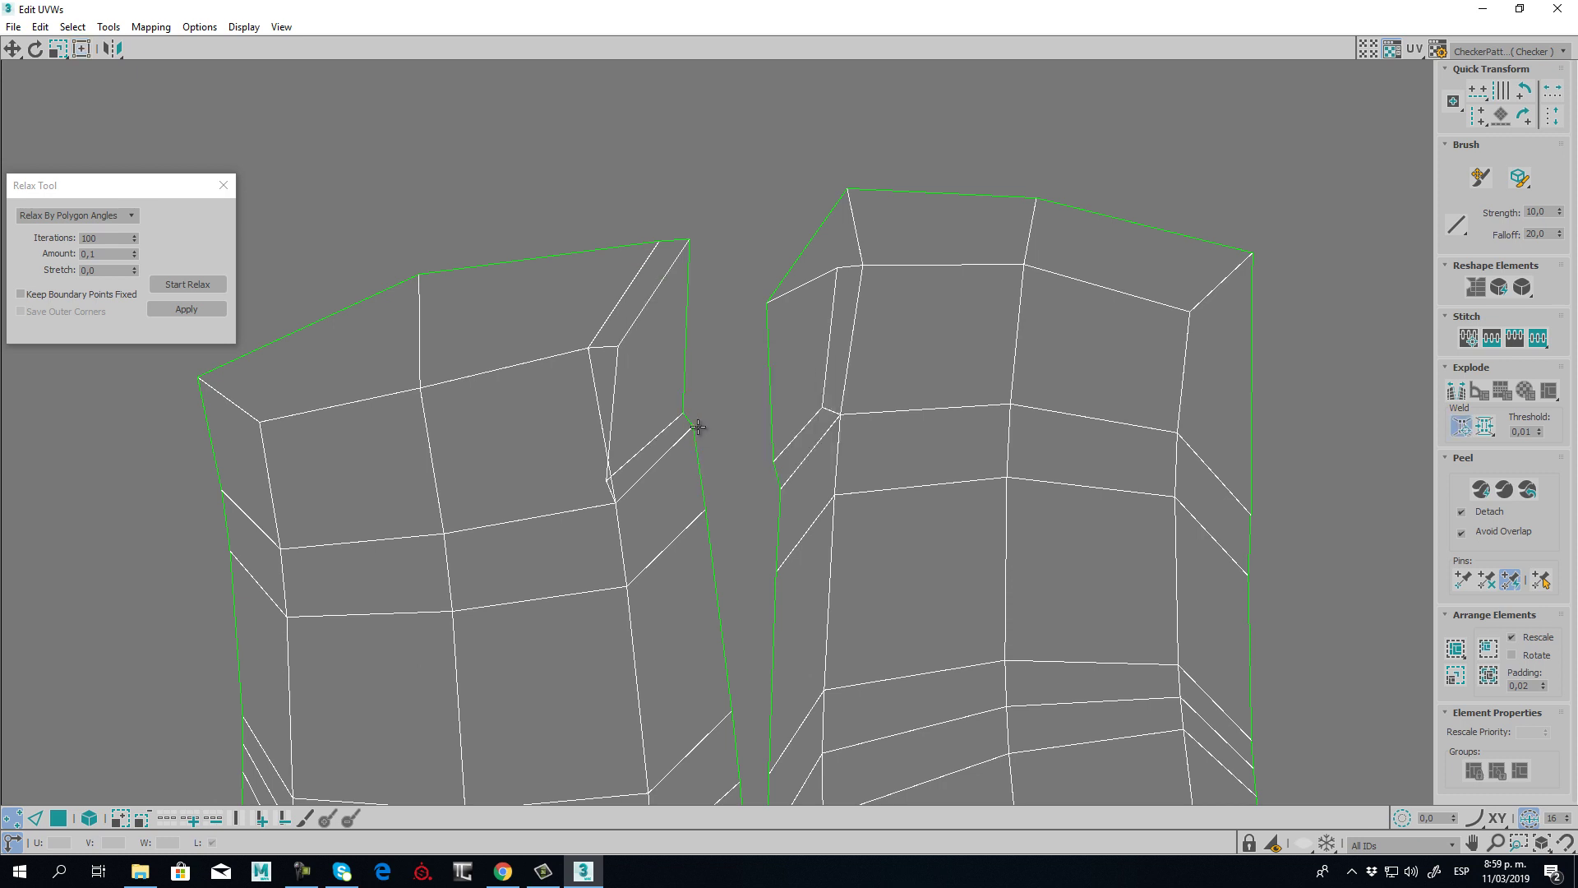
drag(694, 428, 706, 438)
drag(785, 492, 719, 452)
middle_drag(744, 426, 709, 339)
scroll(708, 338, down, 4)
middle_drag(789, 551, 731, 380)
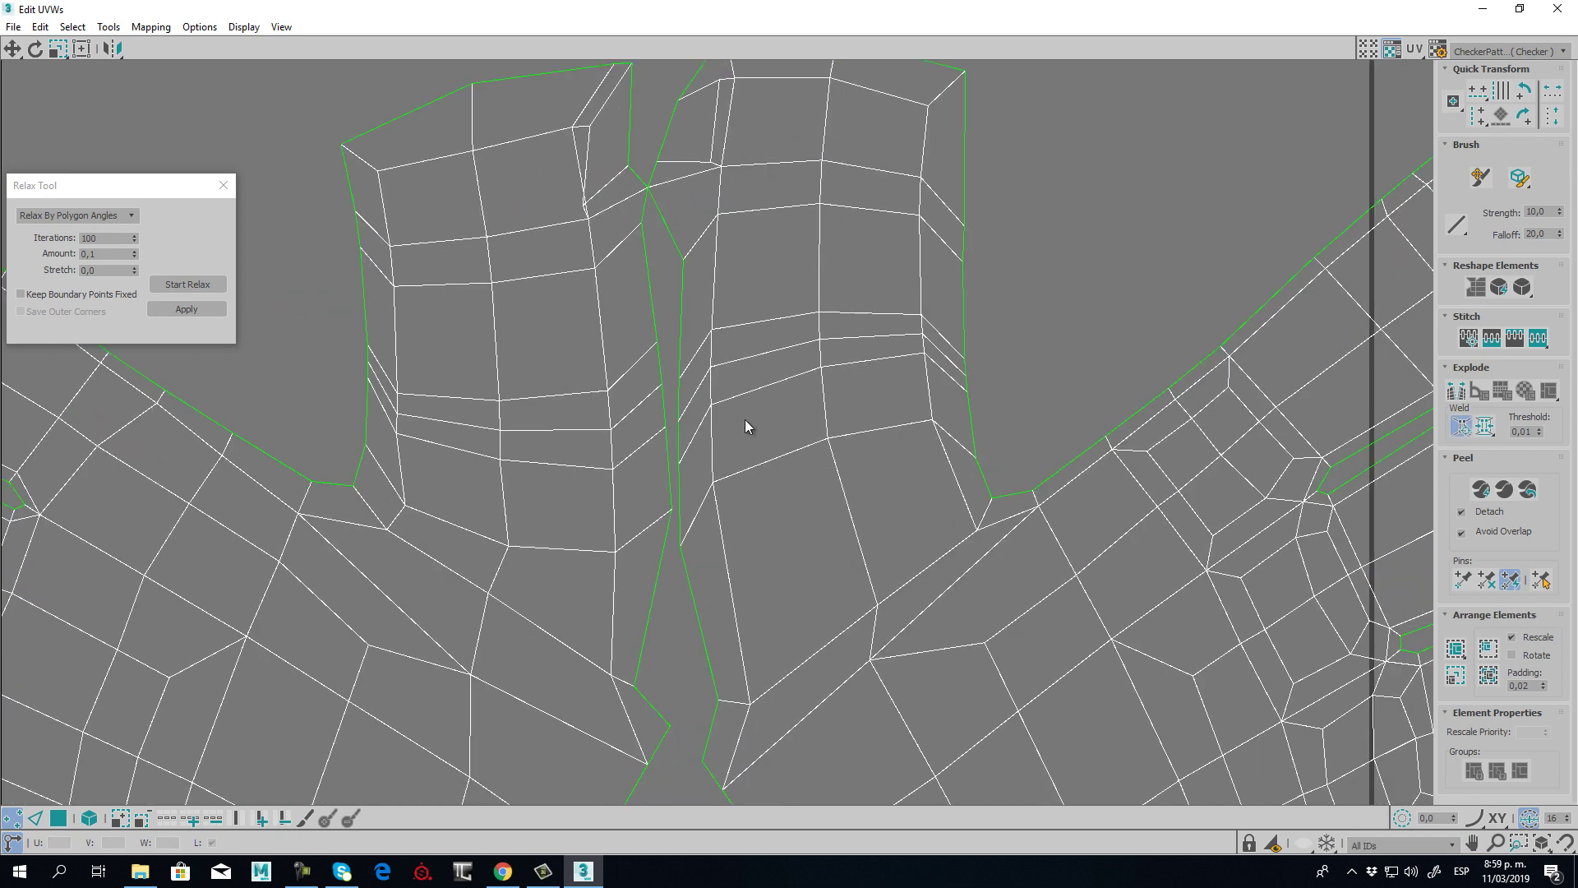
middle_drag(711, 516, 741, 296)
scroll(737, 378, down, 3)
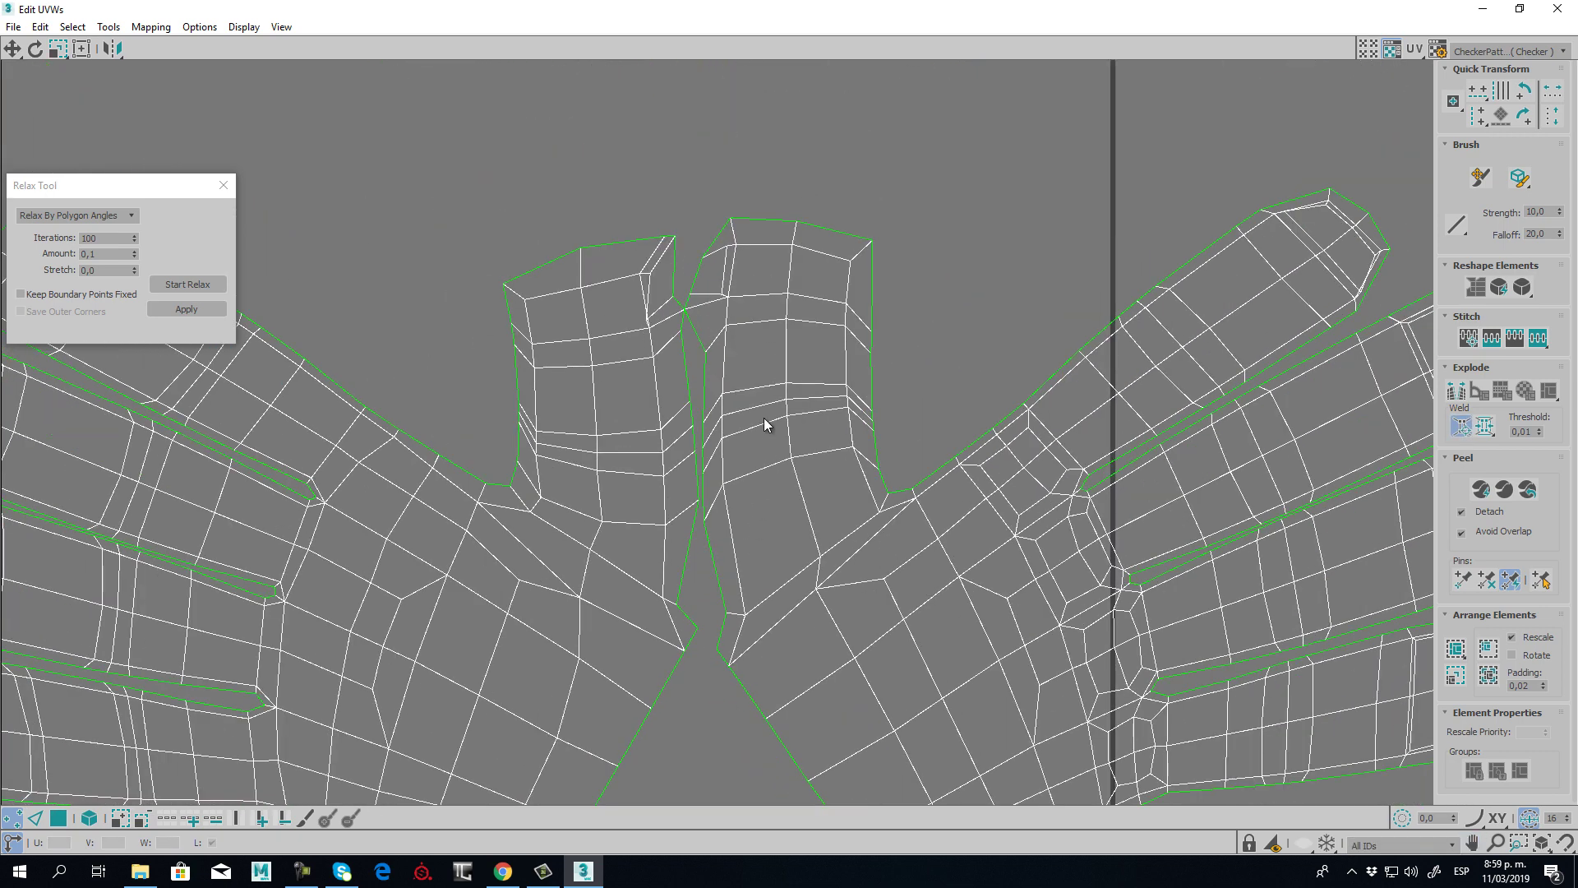
- Undo the last thumb weld and move the whole right-hand shell slightly upward so the facing thumb vertices line up better
key(ctrl+z)
scroll(794, 538, down, 3)
click(90, 818)
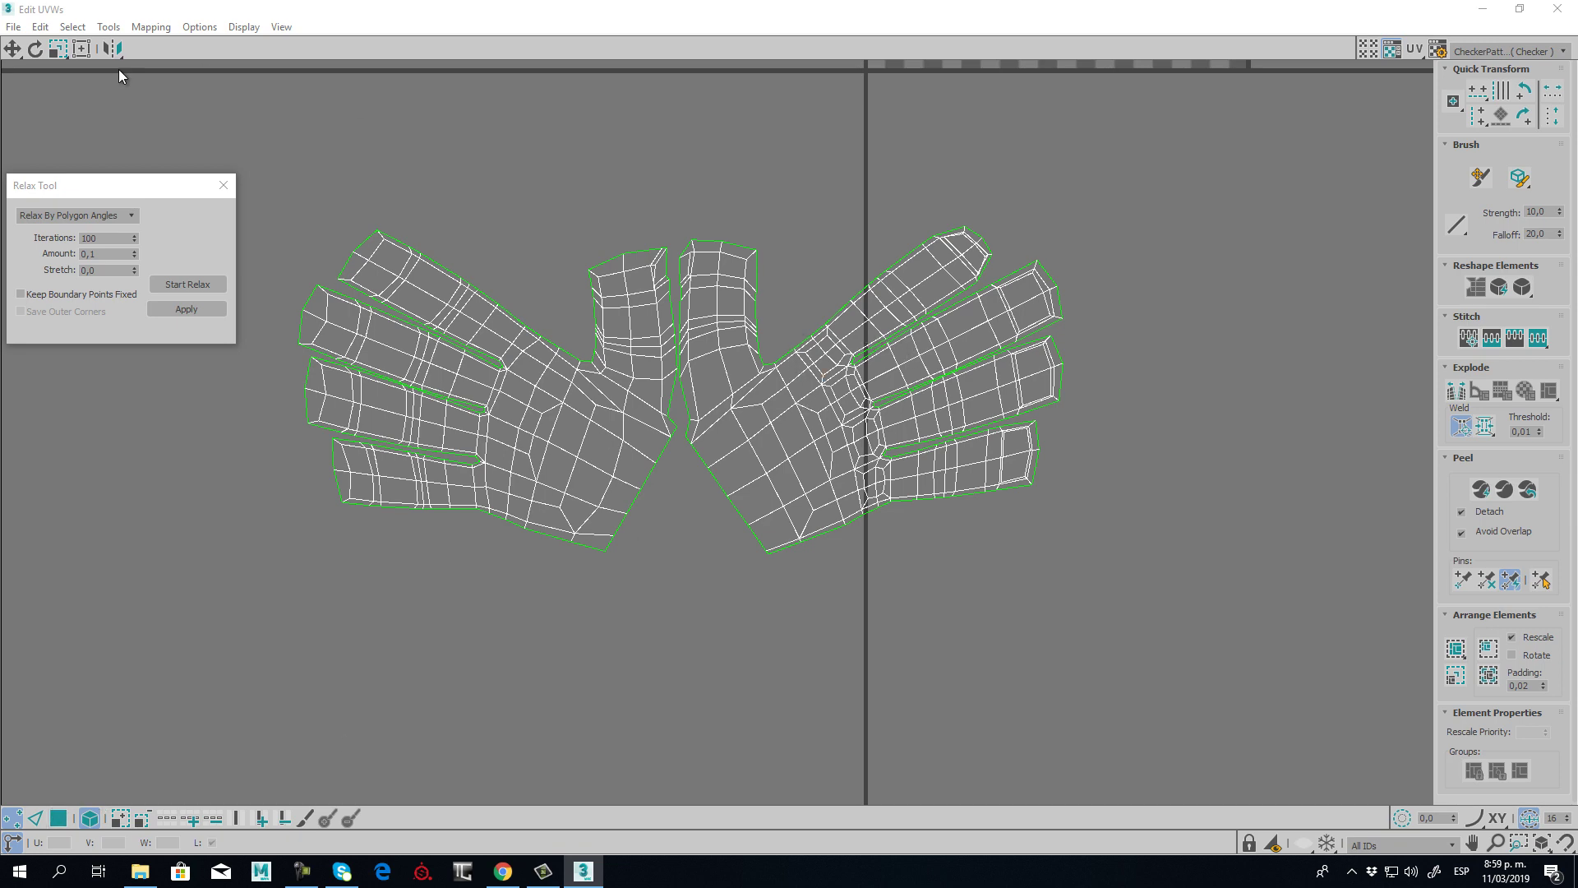
click(776, 325)
scroll(710, 329, up, 3)
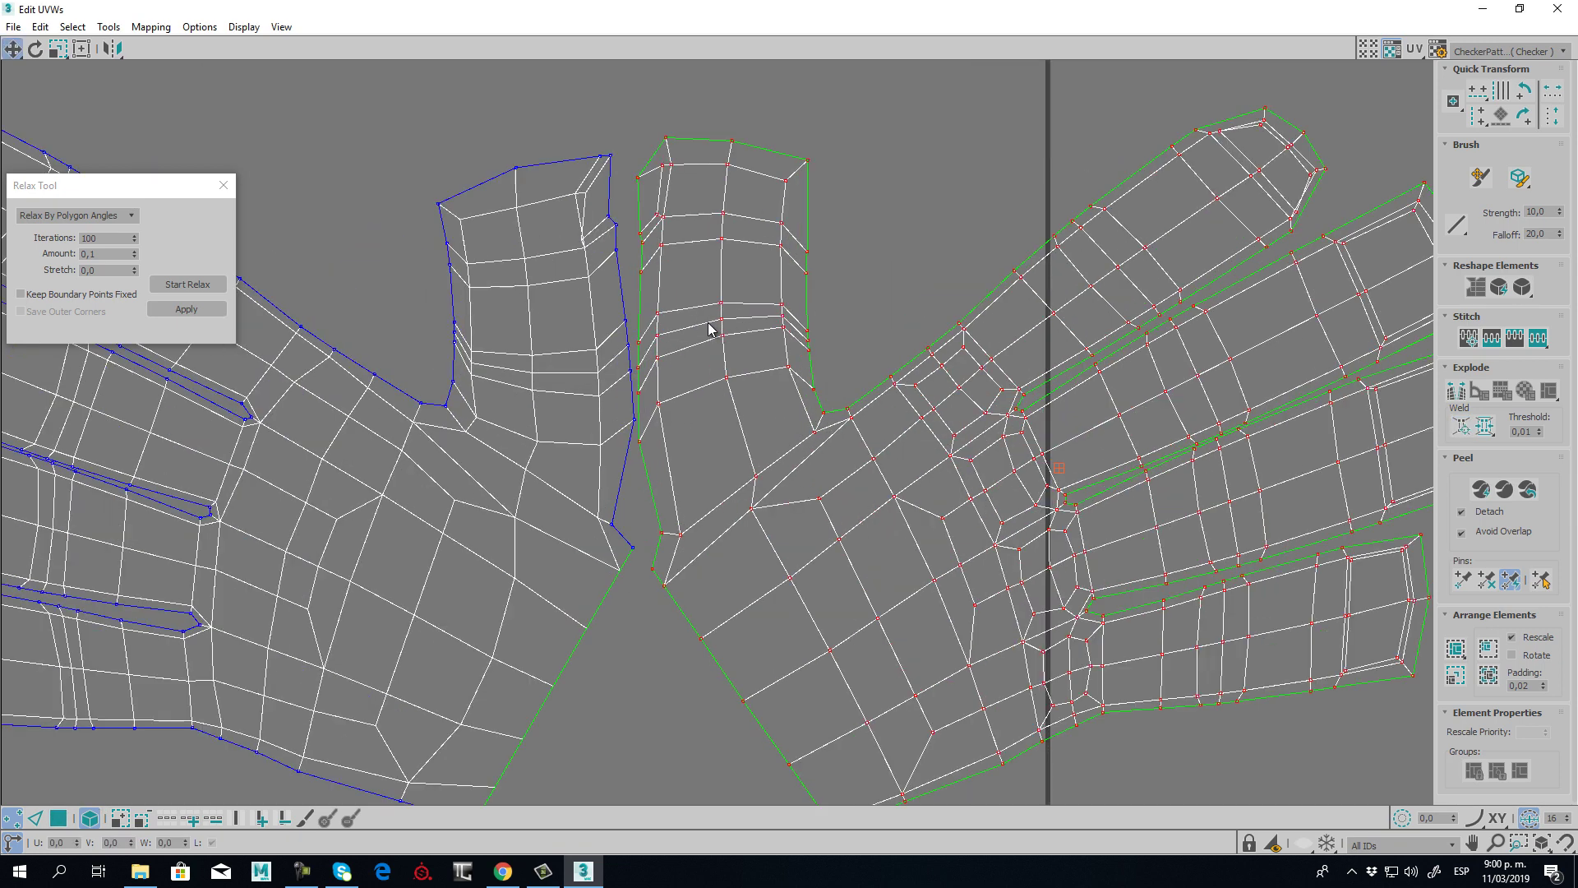
drag(722, 337, 721, 311)
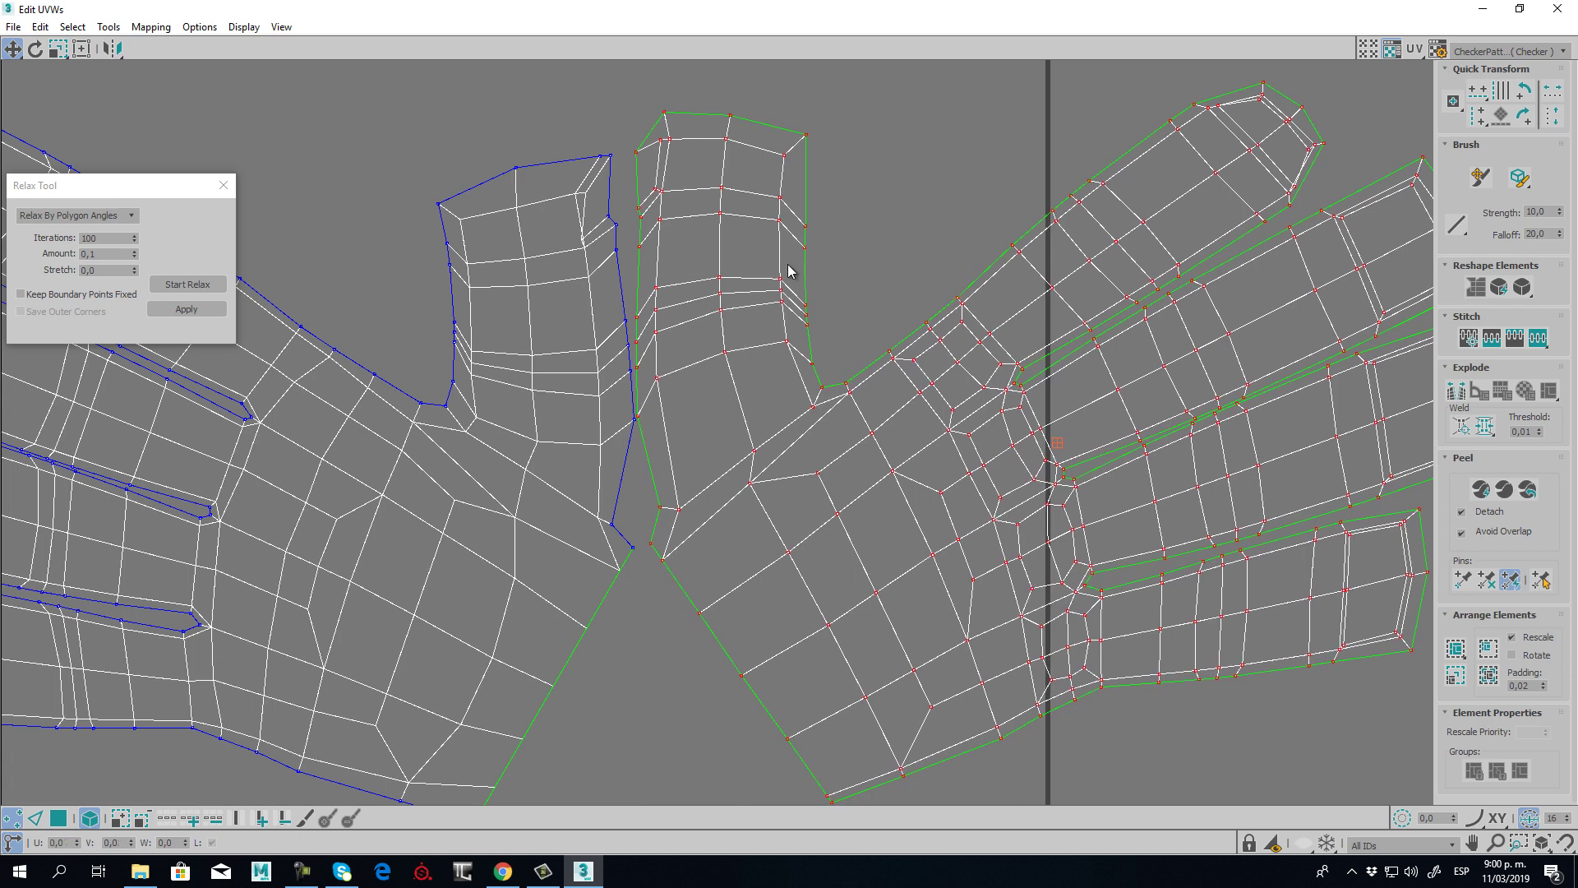
click(847, 175)
scroll(633, 430, down, 1)
middle_drag(634, 430, 642, 441)
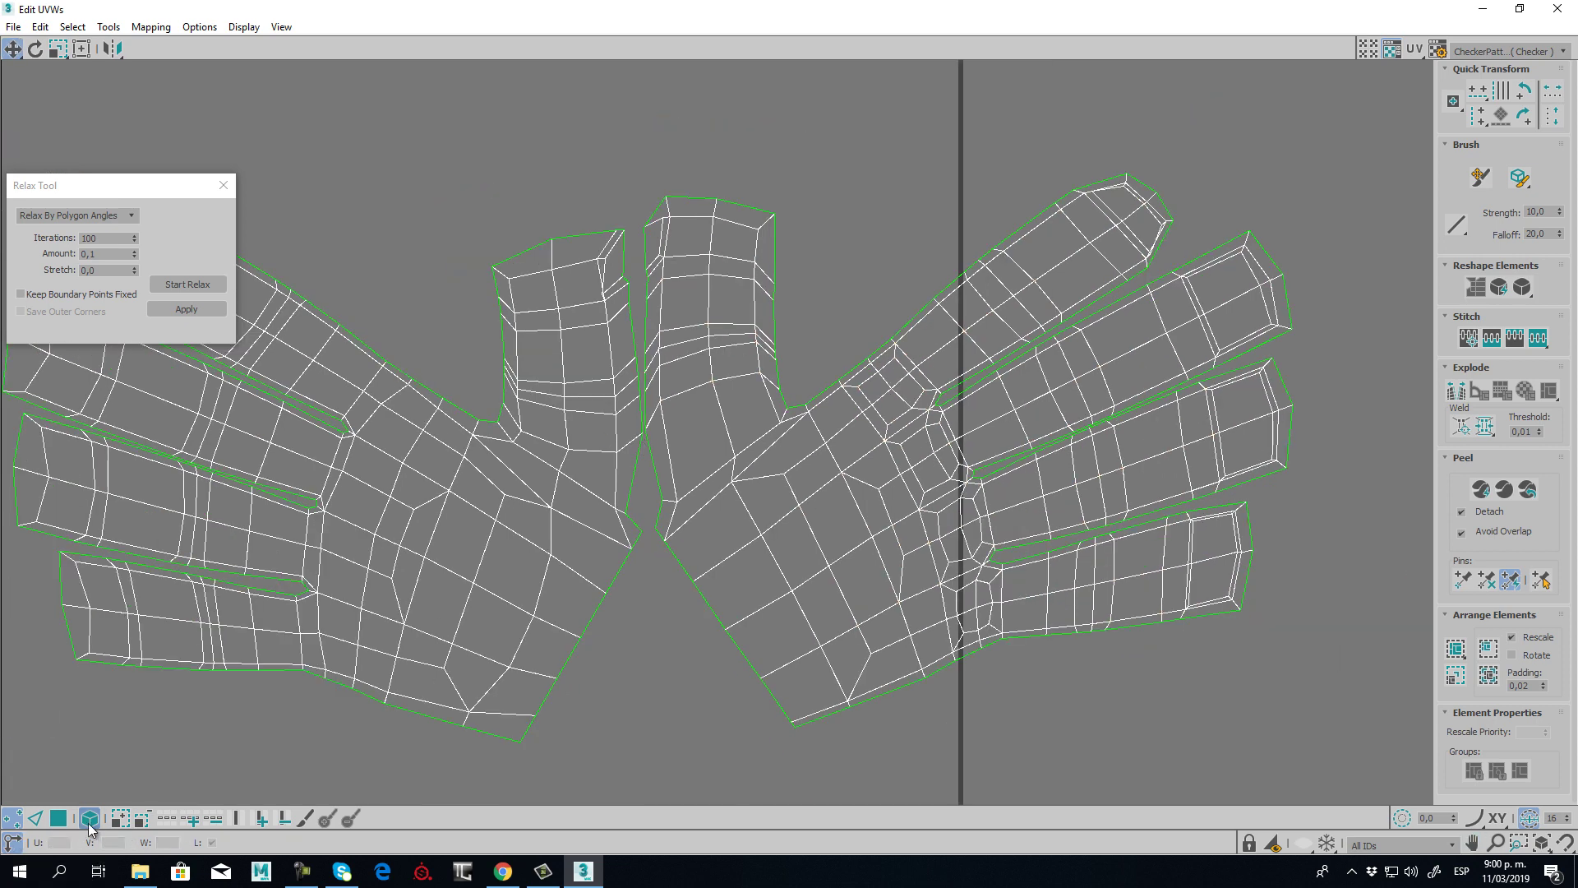
- Target weld the facing boundary vertices of the two thumbs from the tip down to the upper joint
scroll(658, 259, up, 5)
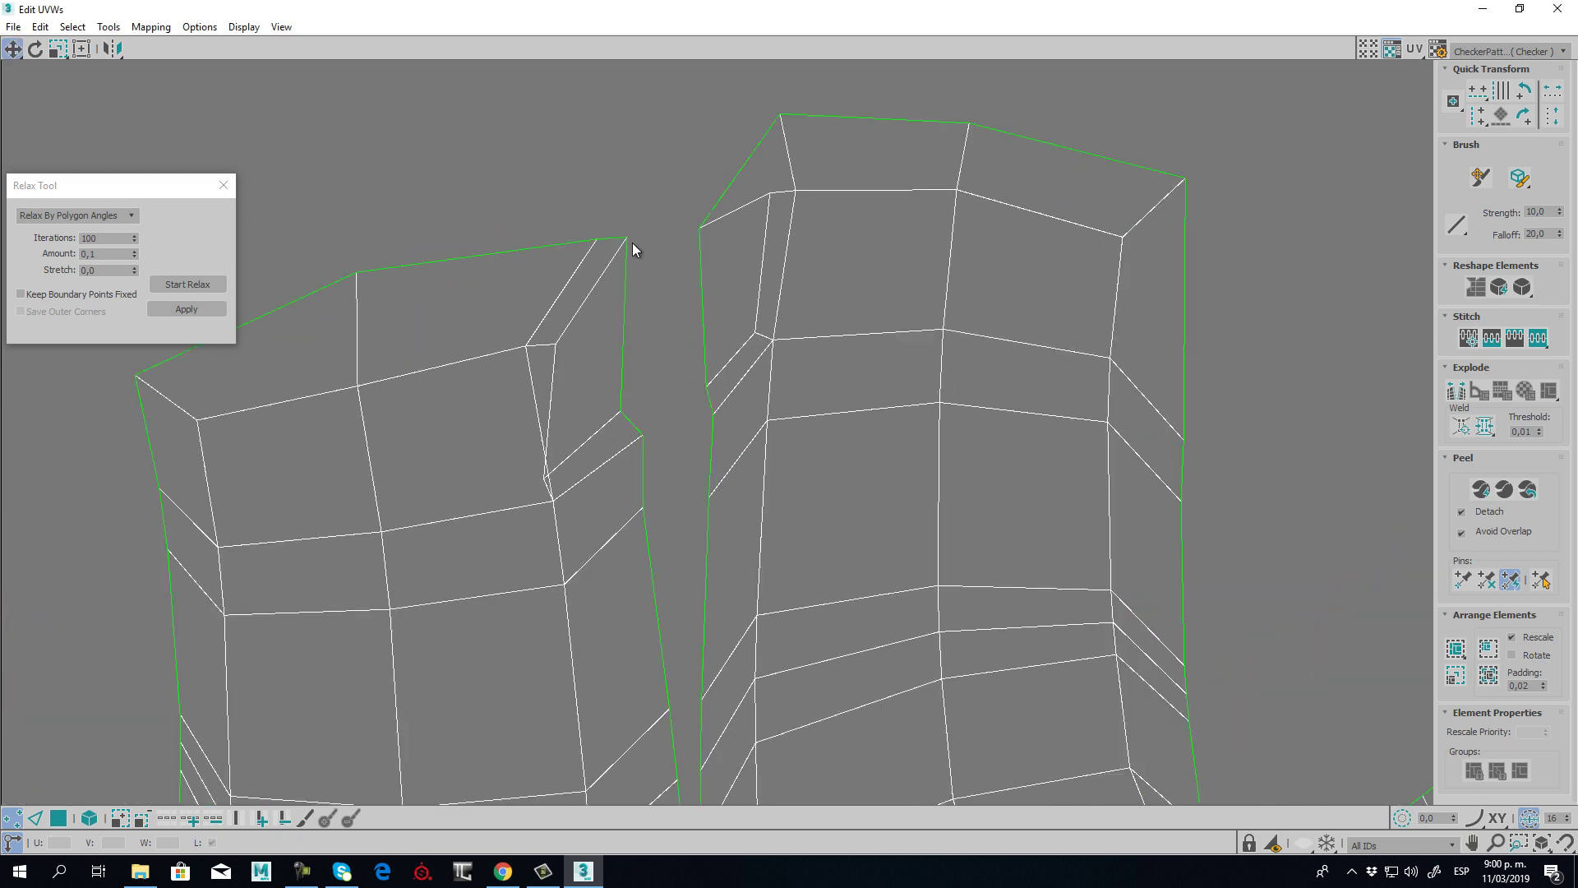
right_click(629, 240)
click(575, 283)
drag(628, 235, 665, 236)
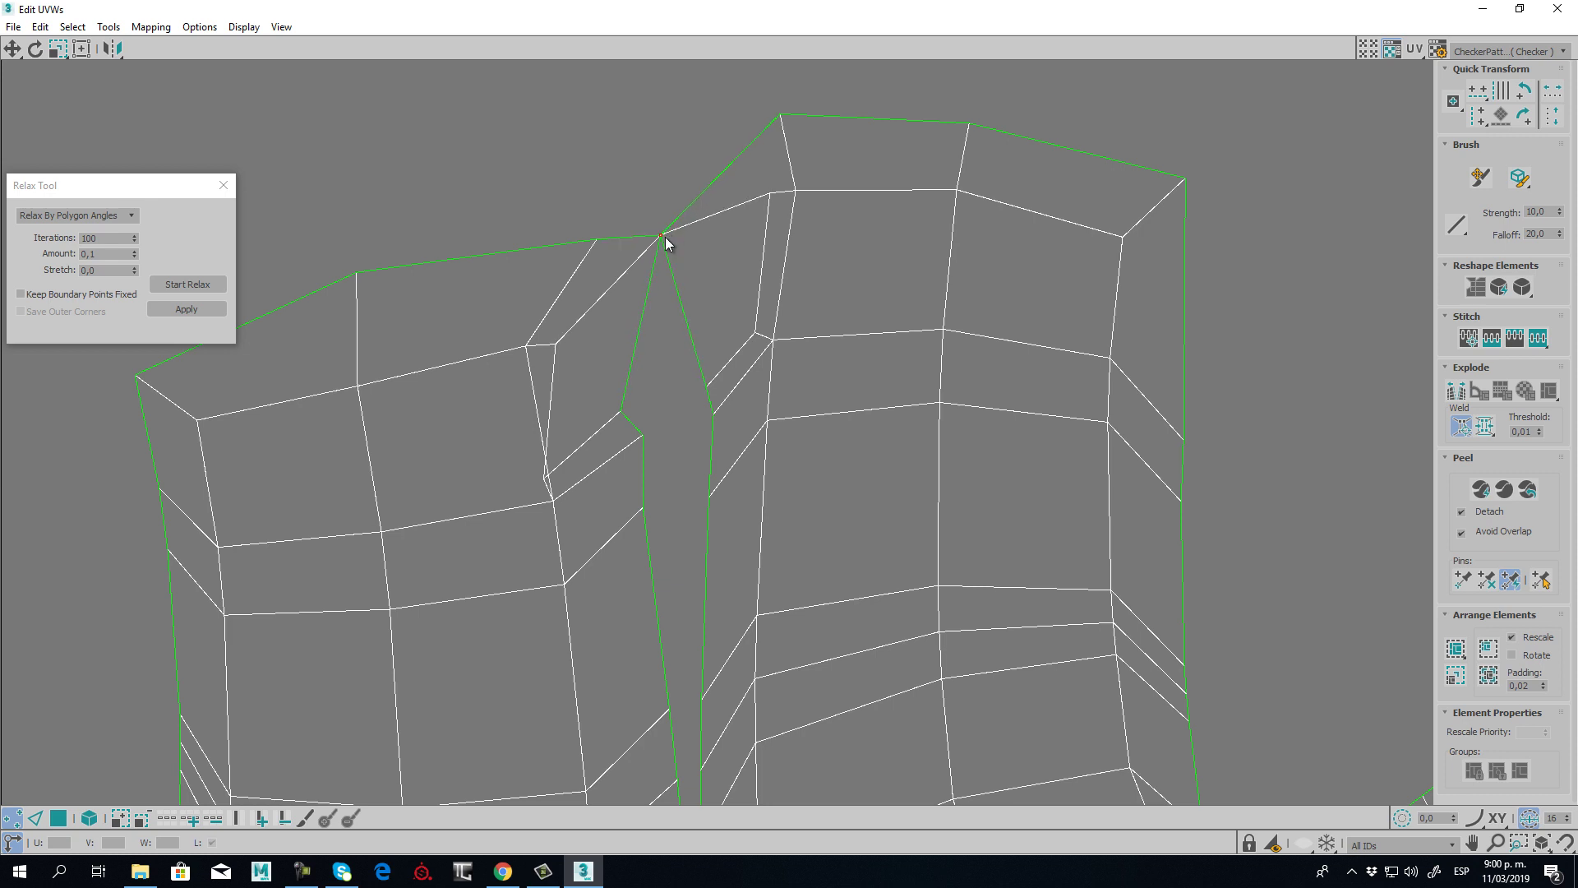
drag(645, 393, 673, 430)
middle_drag(697, 498, 670, 342)
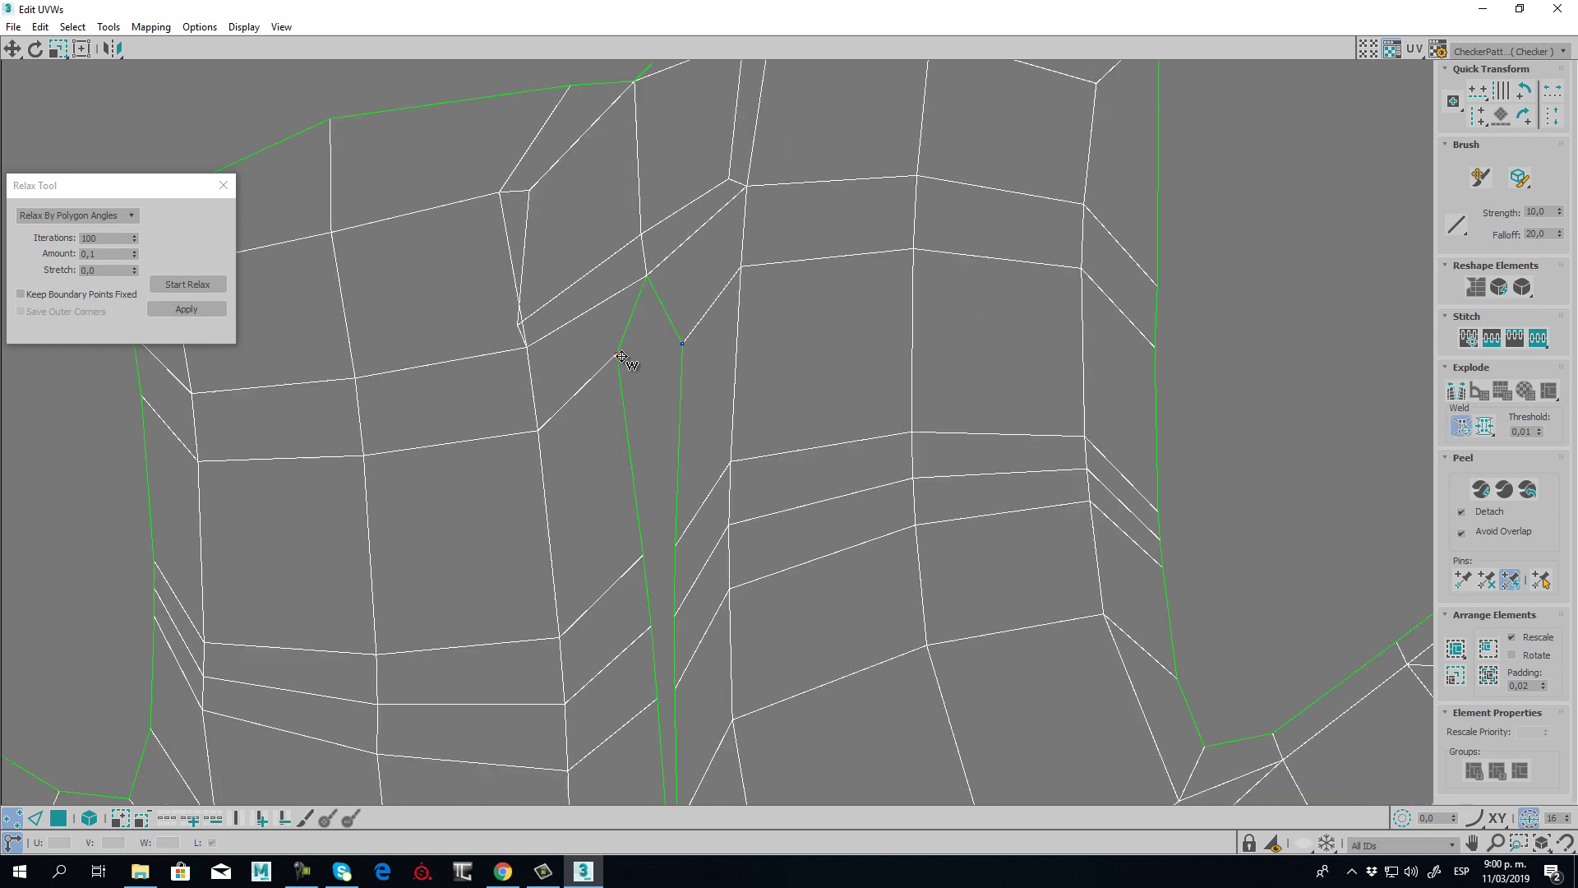
mouse_move(621, 356)
mouse_down()
mouse_move(680, 352)
mouse_move(645, 361)
mouse_up()
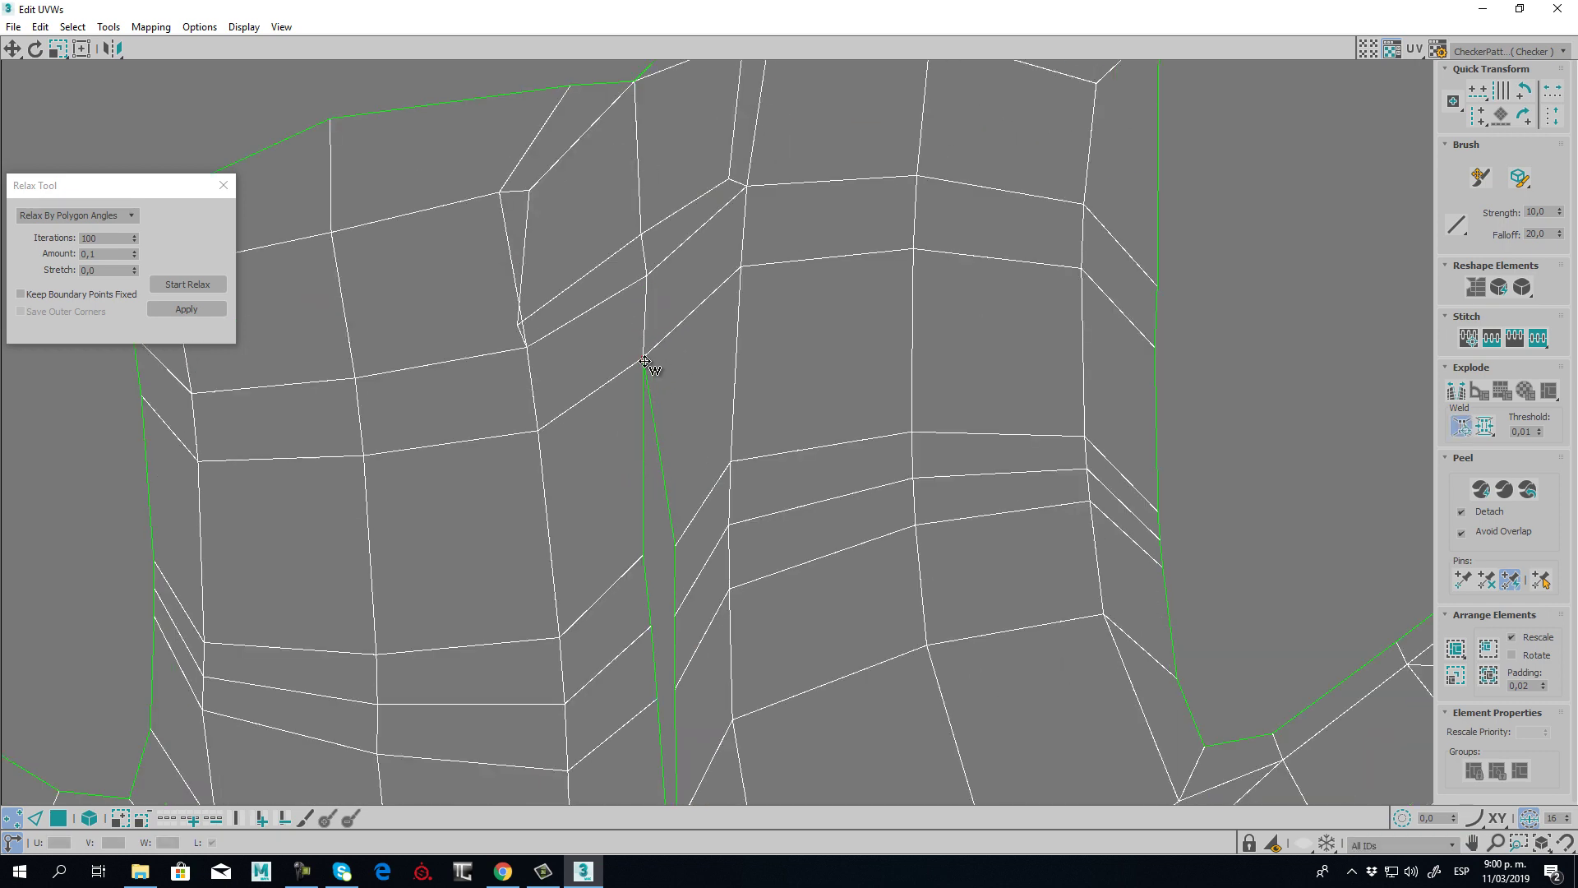
- Continue target welding the paired boundary vertices along the middle and lower part of the thumb seam
middle_drag(661, 567, 628, 362)
drag(607, 353, 626, 345)
middle_drag(650, 462, 629, 328)
drag(621, 280, 605, 286)
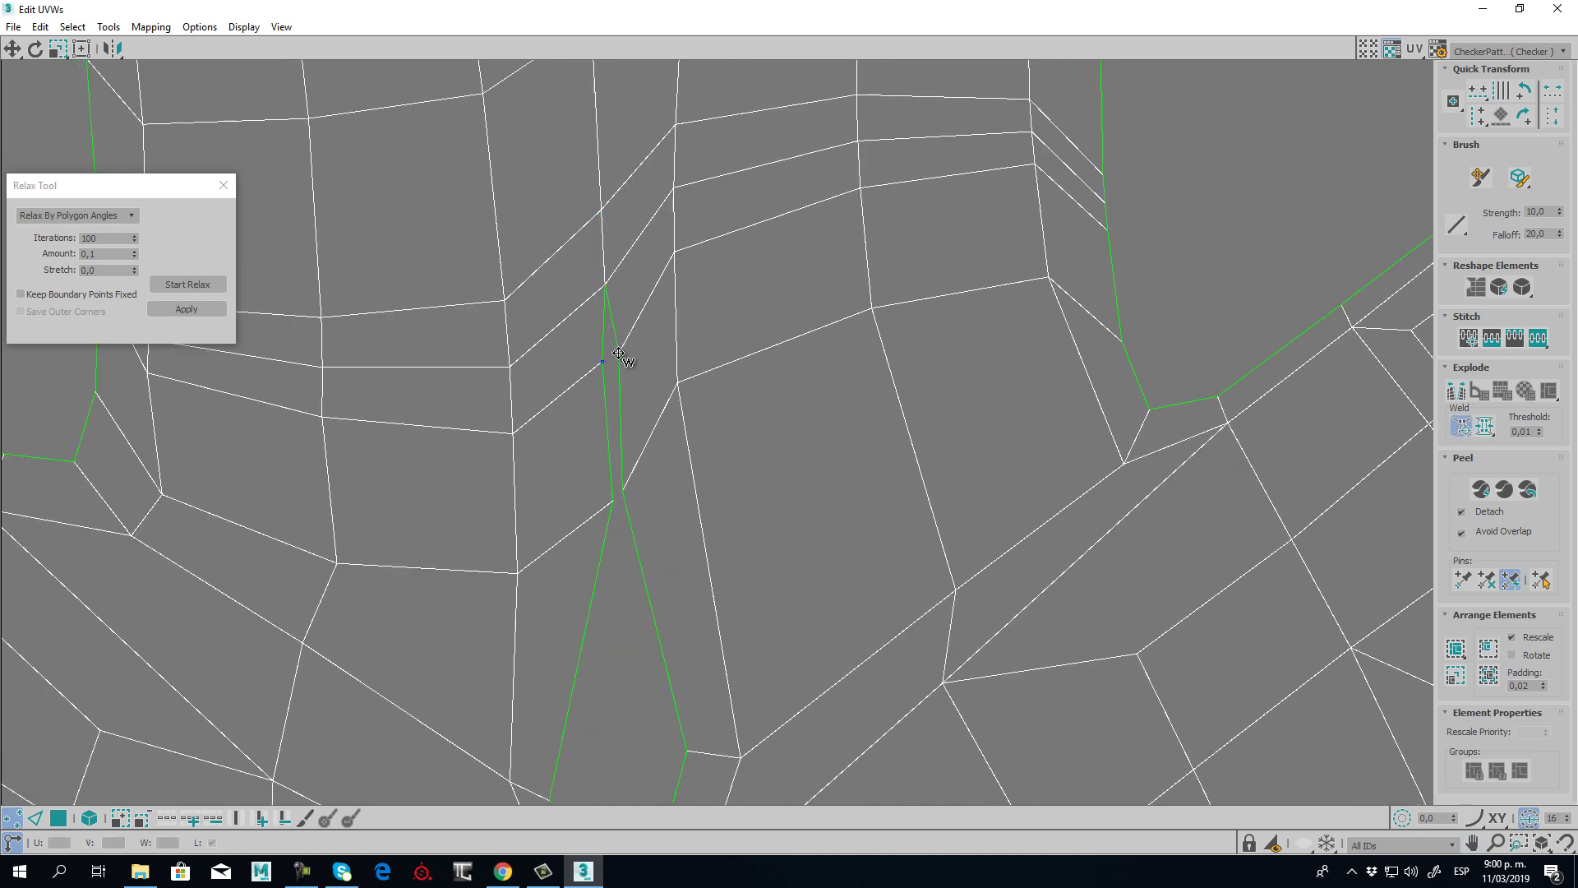
drag(618, 353, 608, 362)
middle_drag(660, 509, 657, 360)
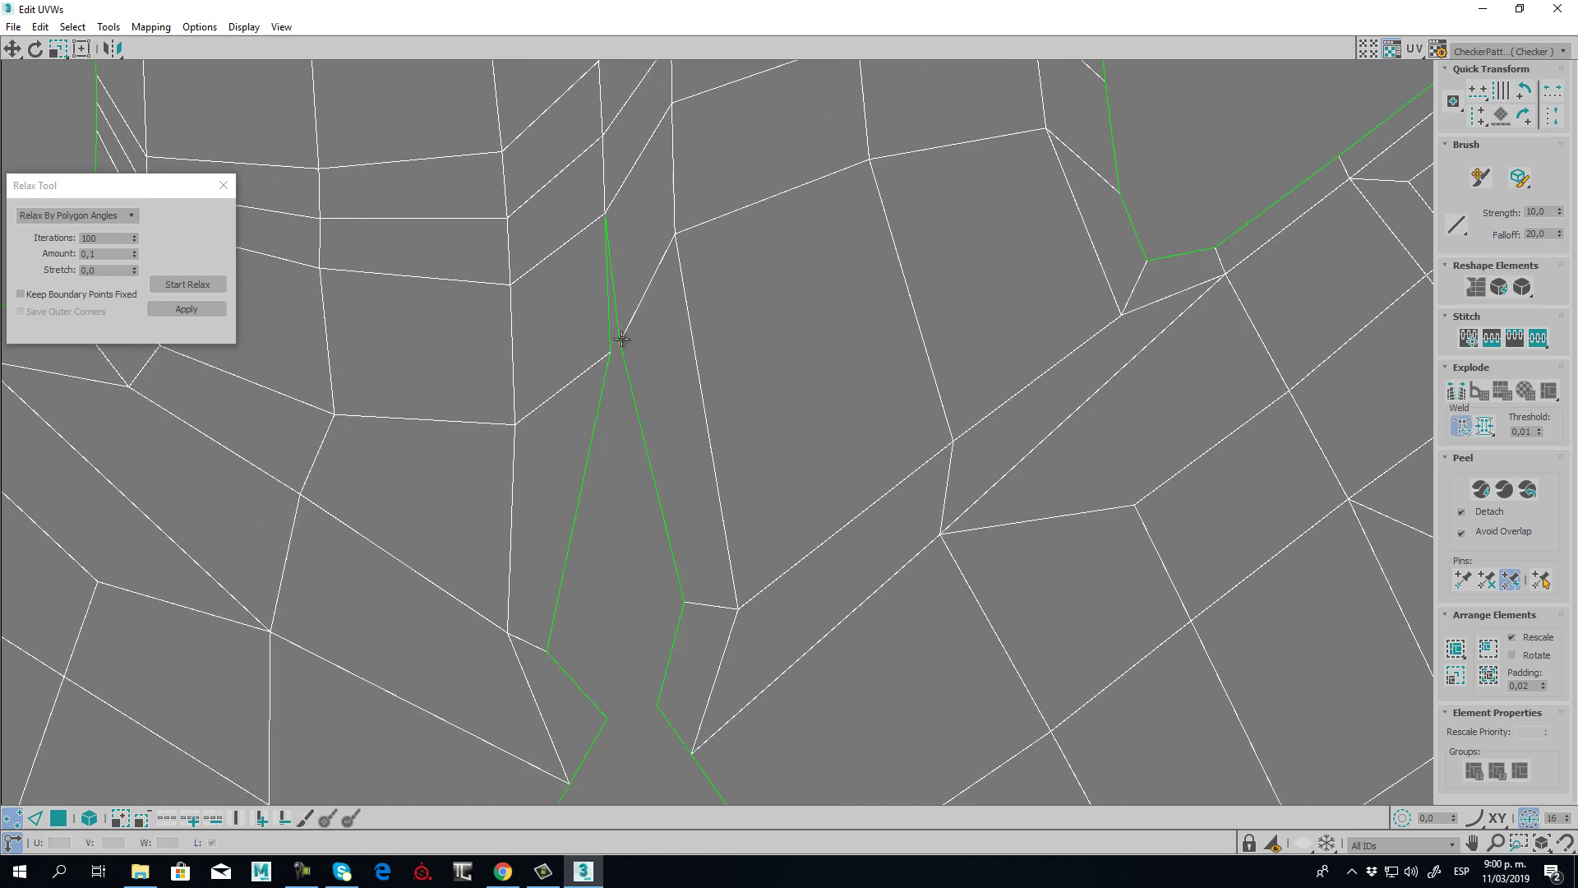
drag(609, 356, 615, 358)
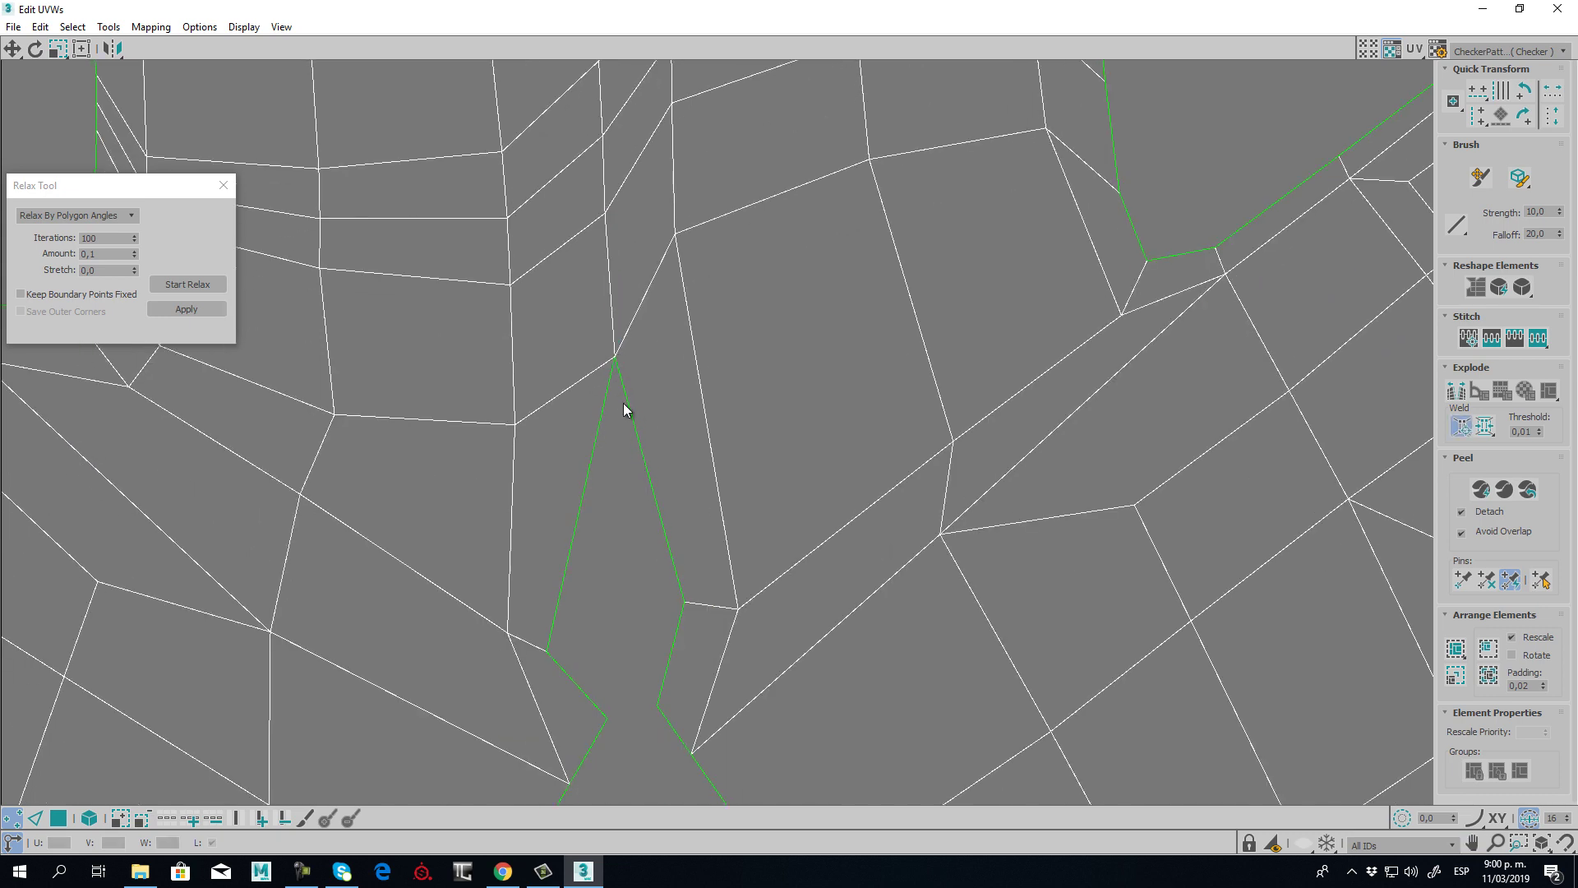
- Target weld the remaining facing vertices at the thumb base, closing the seam down to the wrist opening
middle_drag(641, 544, 611, 303)
drag(519, 411, 600, 376)
middle_drag(605, 439, 567, 212)
scroll(542, 255, up, 3)
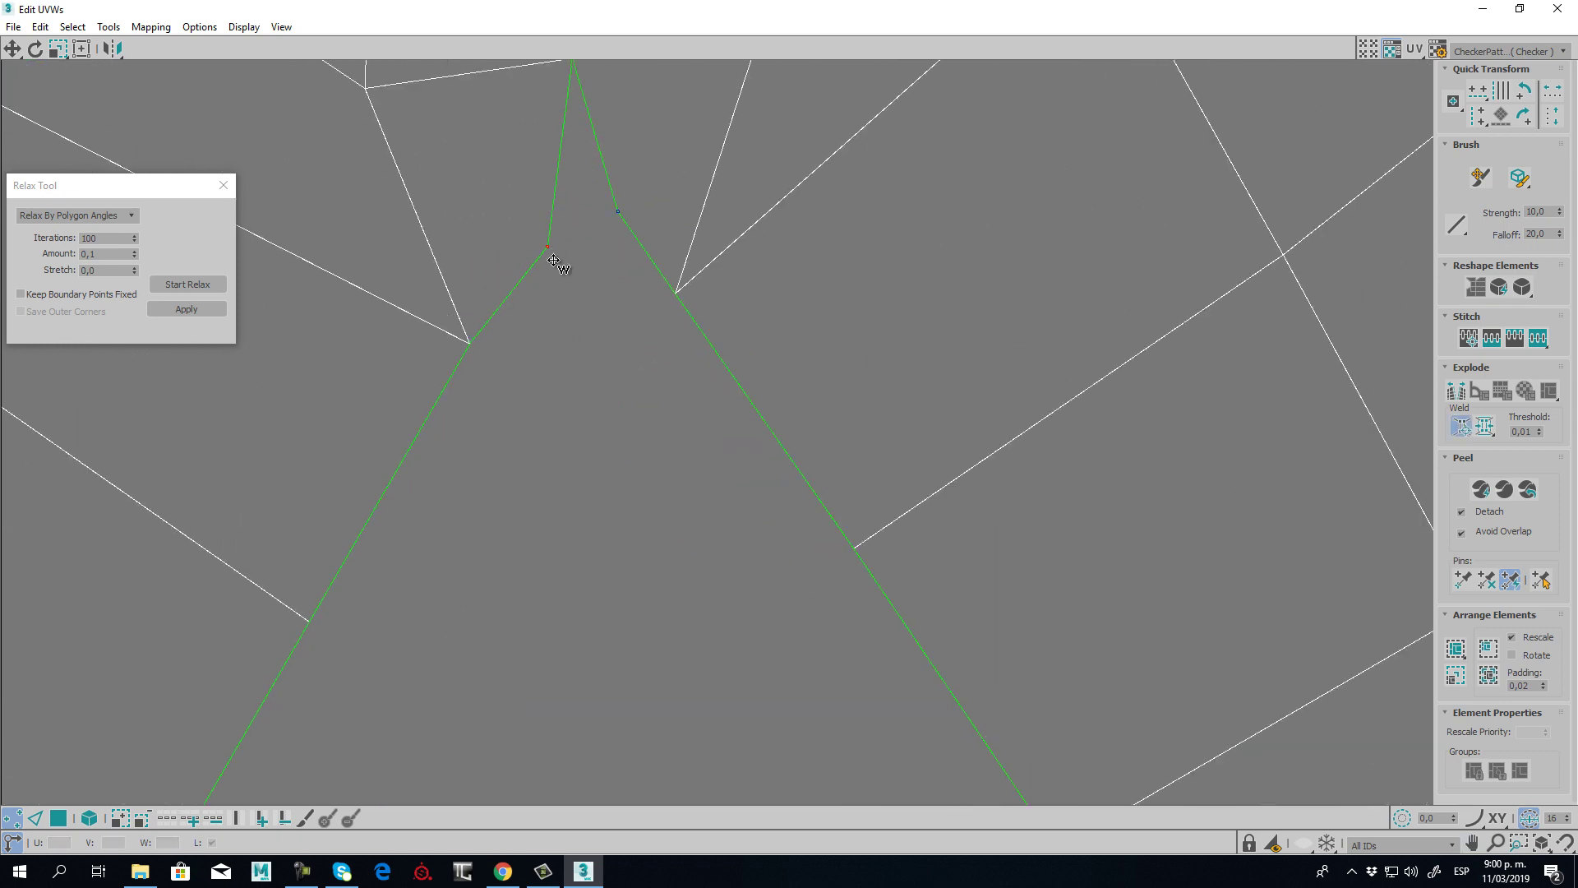
drag(553, 261, 561, 275)
drag(618, 212, 563, 275)
scroll(586, 338, down, 10)
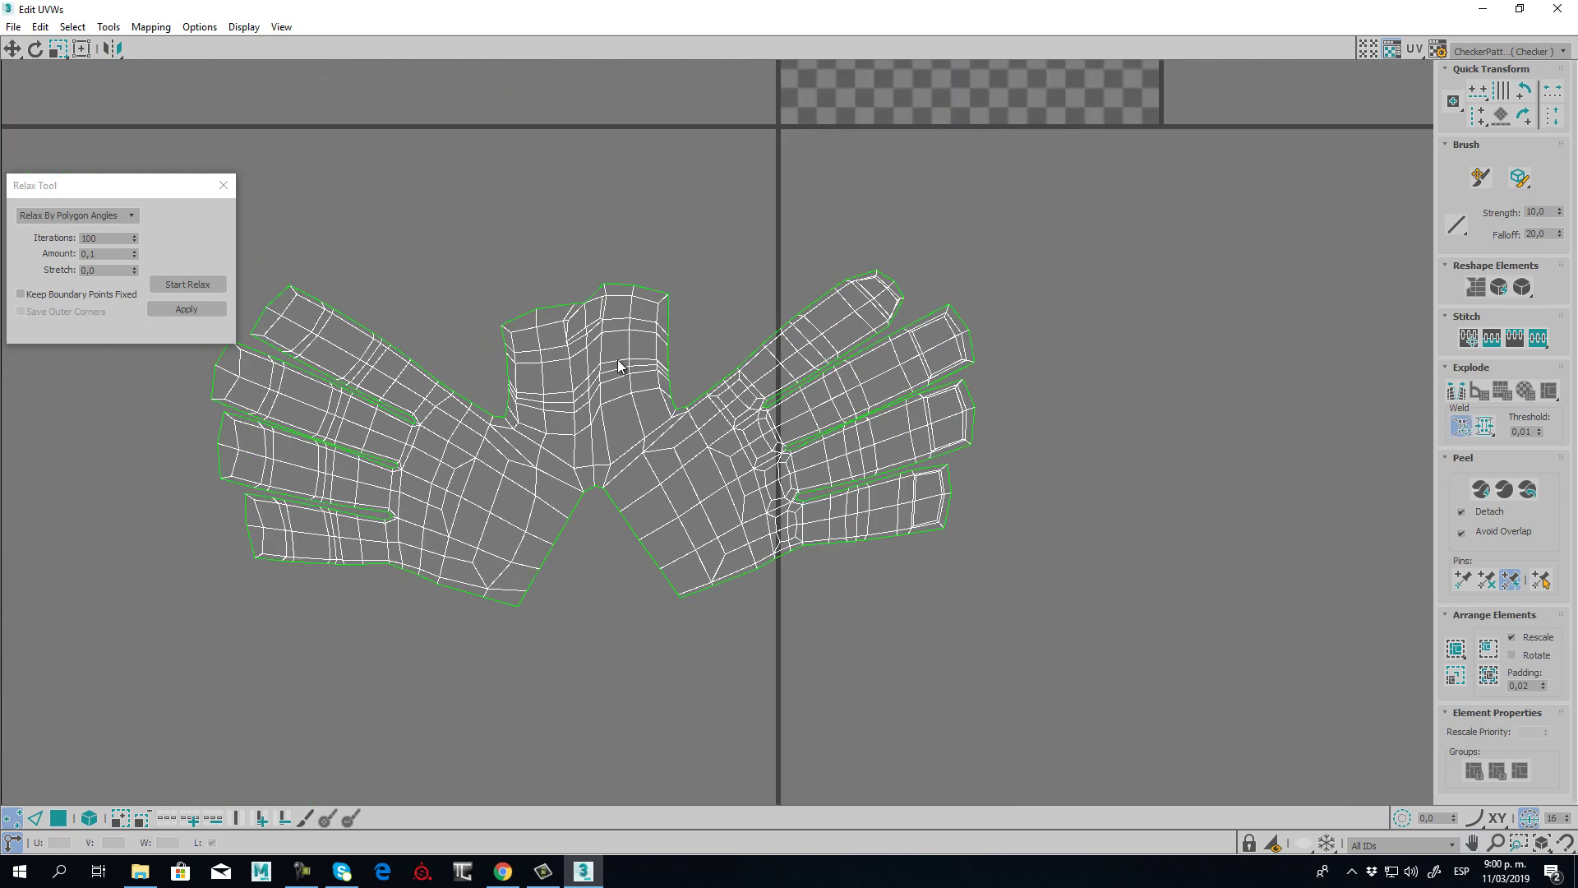
- Move the overlapping inner vertex near the shorter thumb's tip up and away from its neighbouring edges
scroll(569, 429, up, 2)
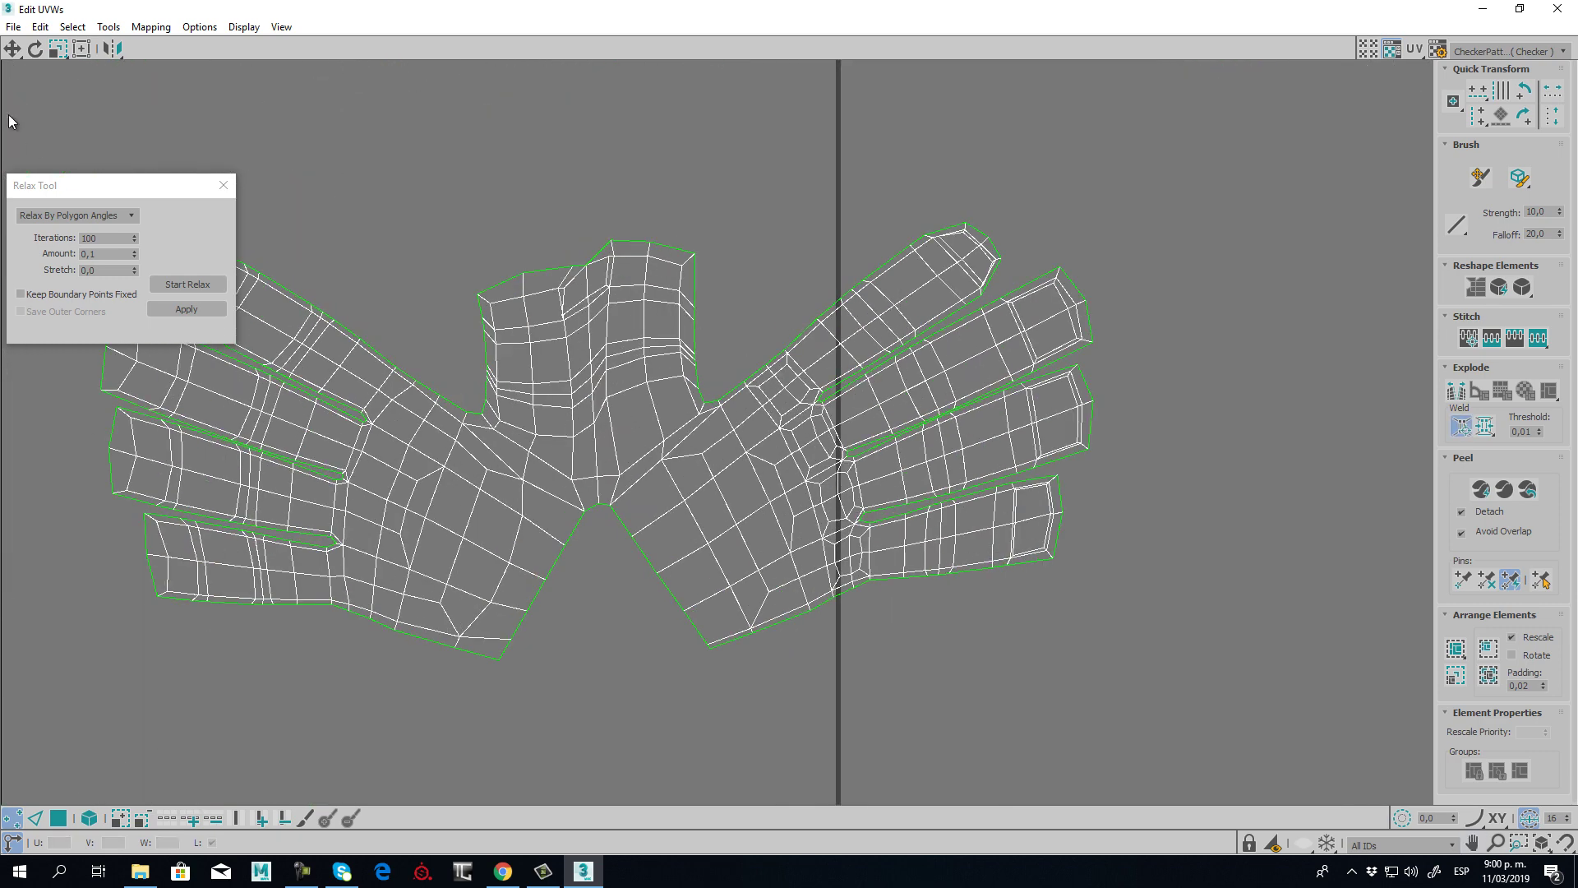
scroll(560, 254, up, 8)
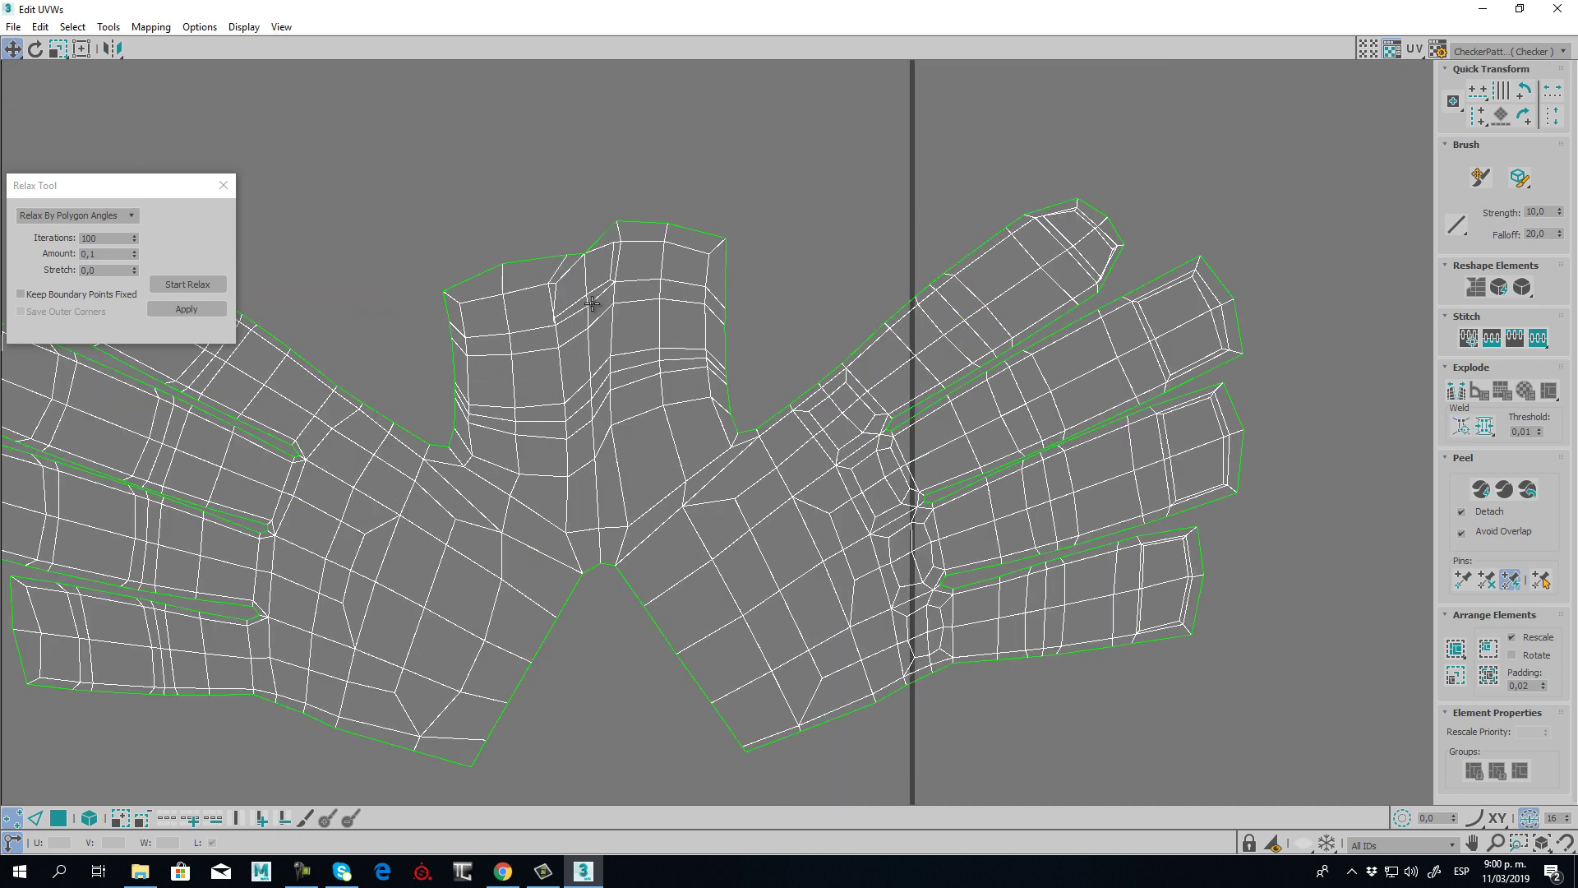
drag(481, 347, 504, 326)
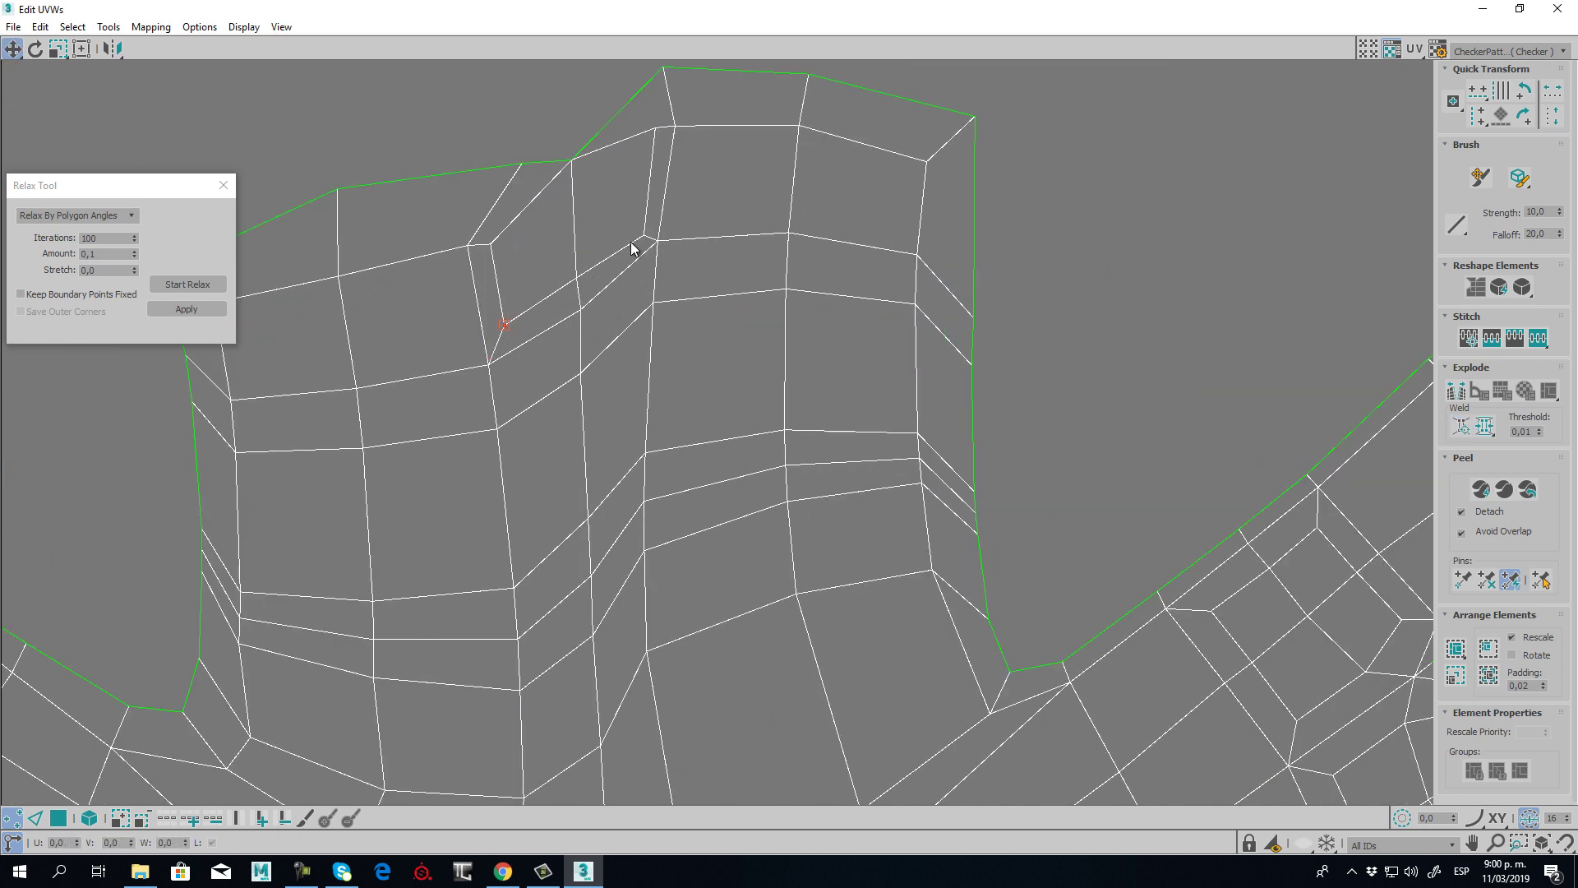
- Try to relax only the vertices of the welded seam loop by polygon angles
scroll(575, 251, down, 4)
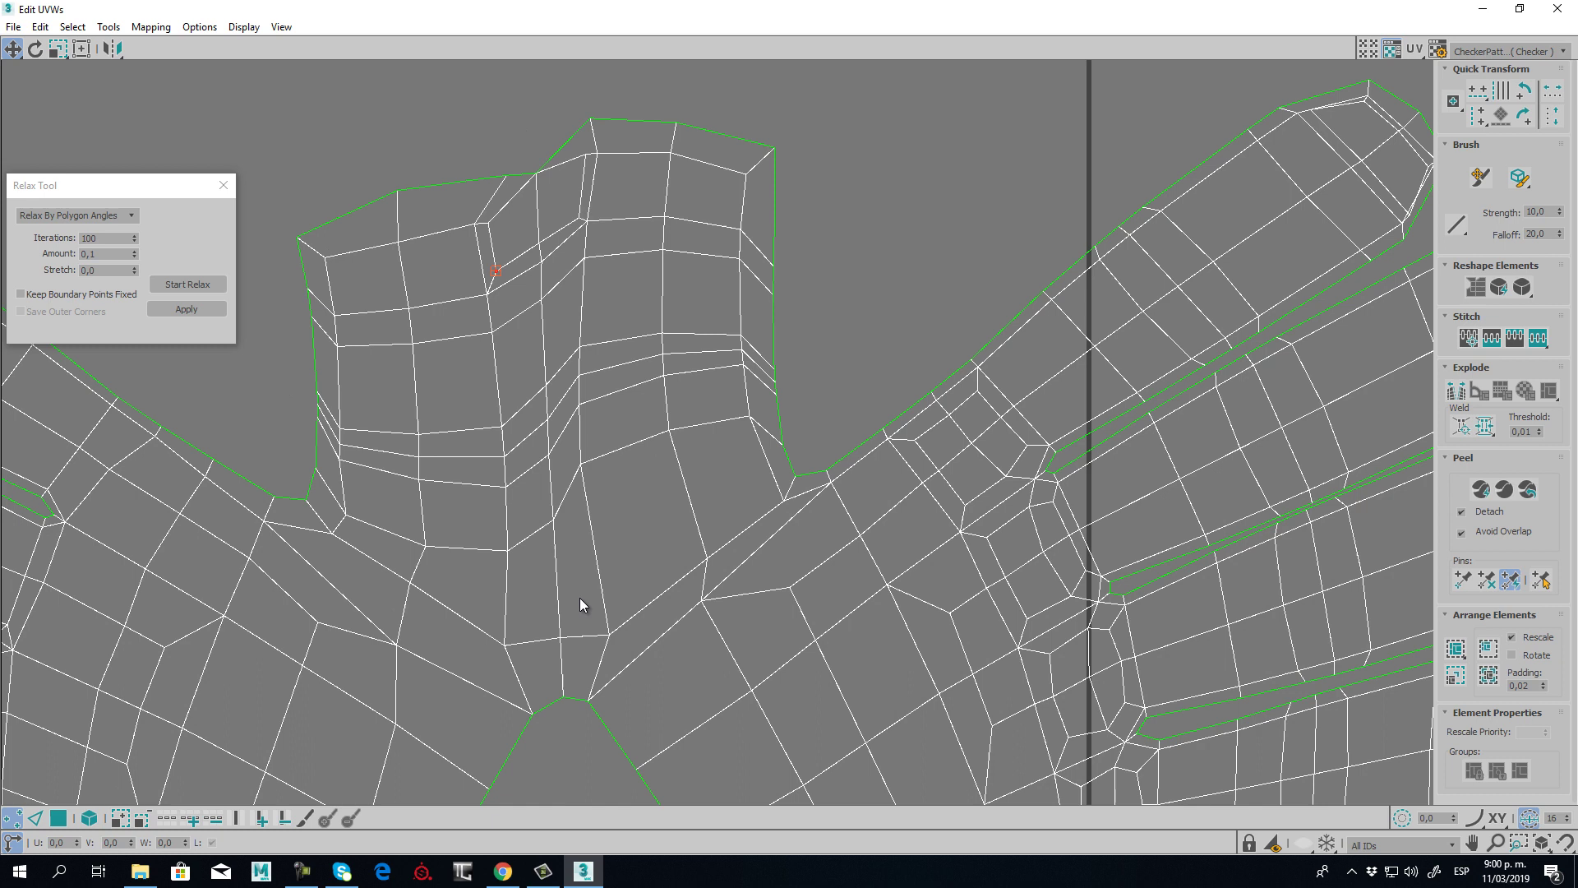
double_click(562, 670)
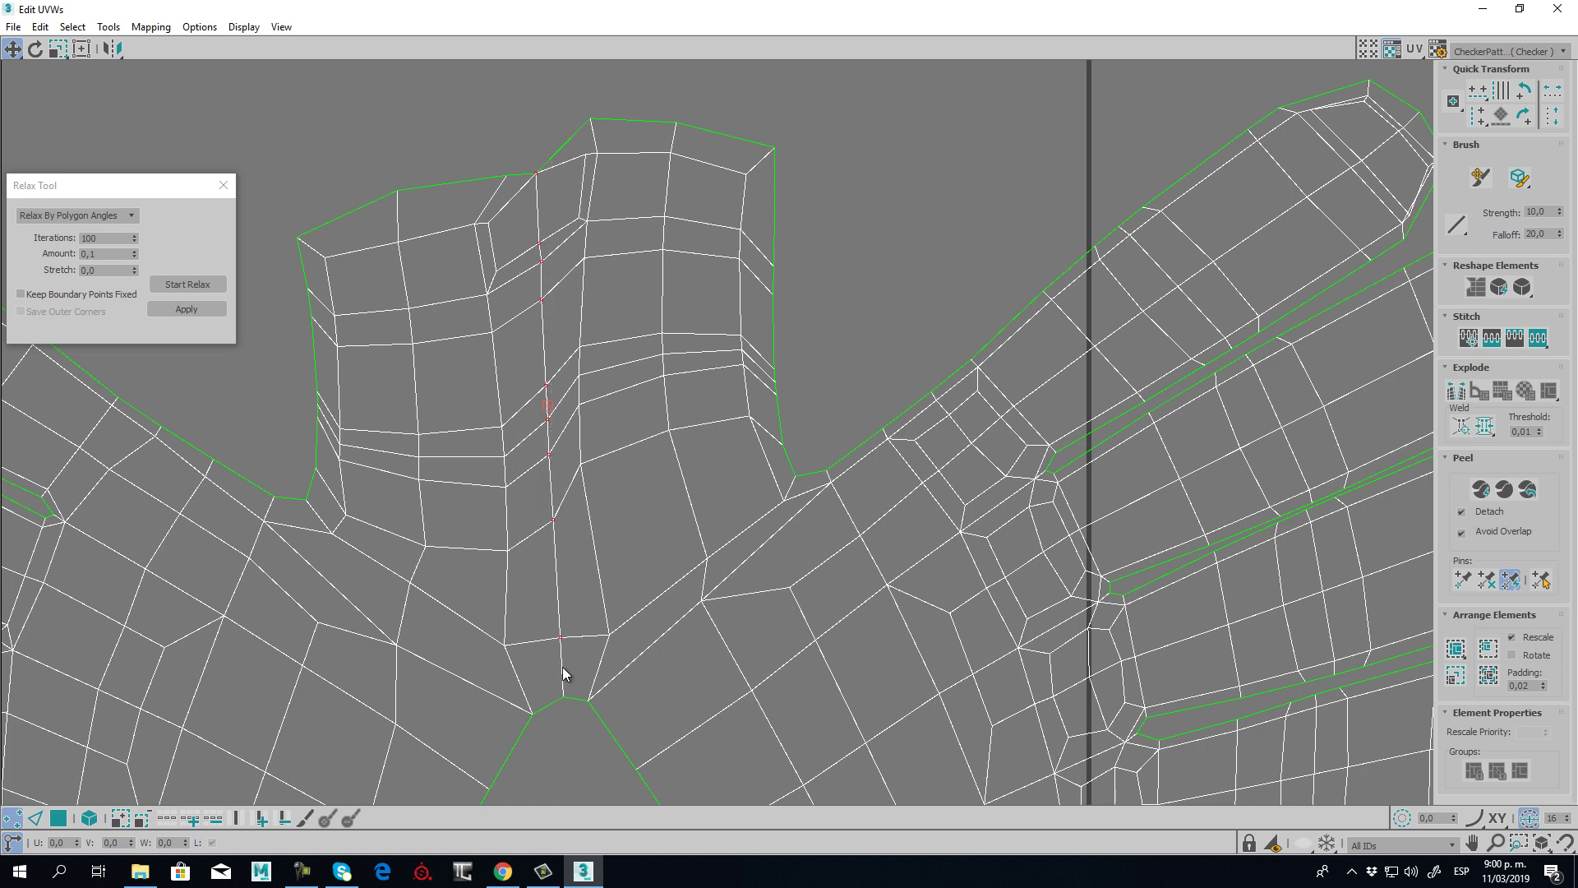
click(186, 285)
click(189, 284)
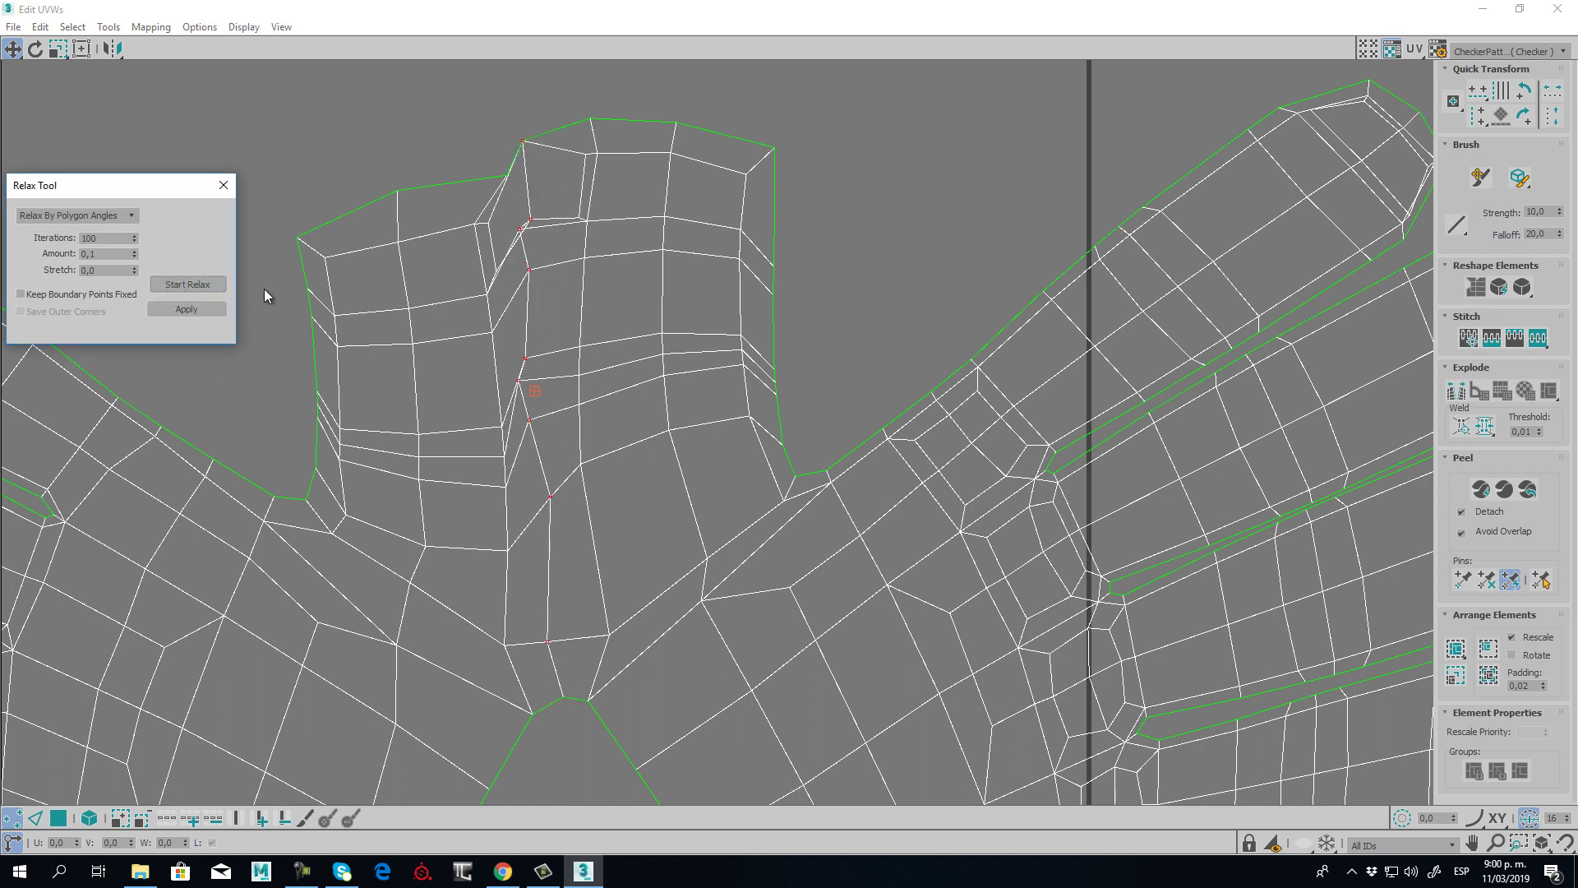
key(ctrl+z)
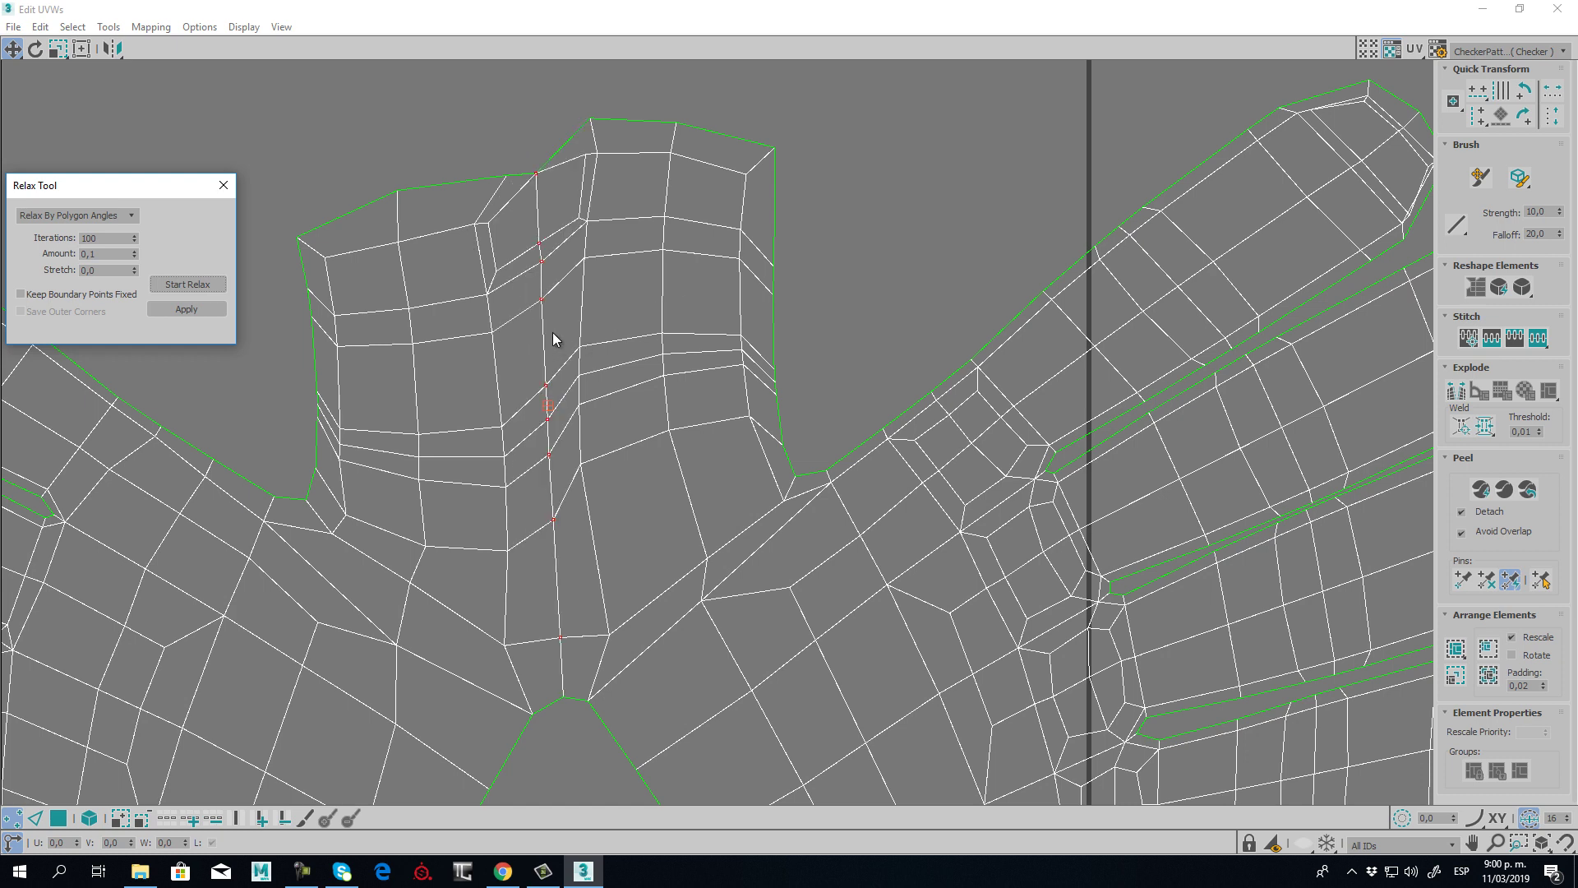
- Relax the vertices around the middle of the thumb seam and those around the thumb tip by polygon angles
drag(486, 348, 614, 541)
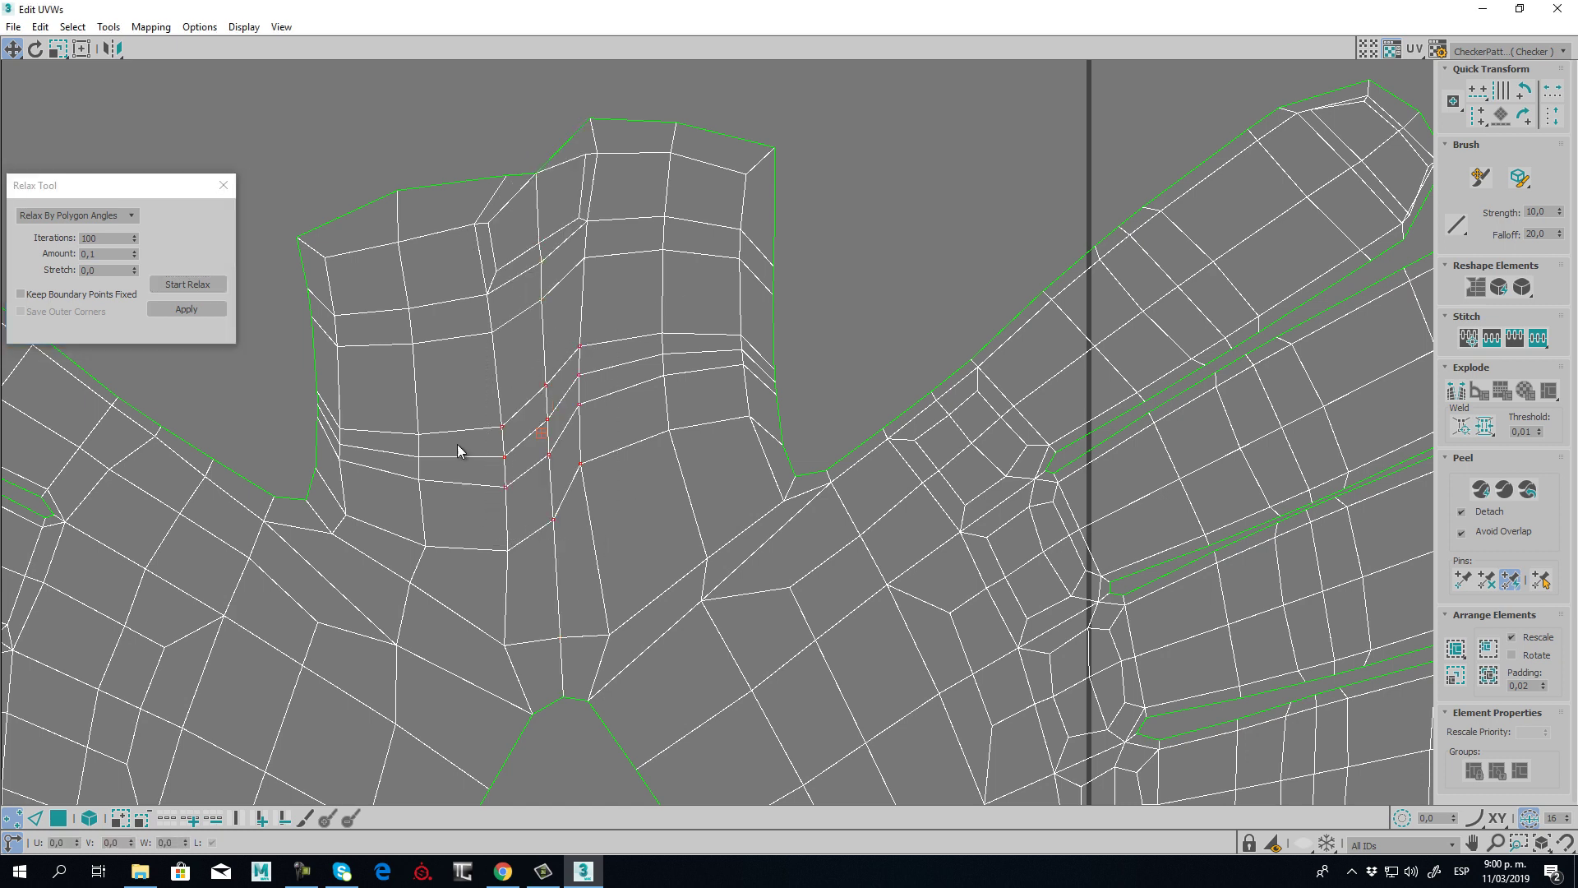
click(199, 285)
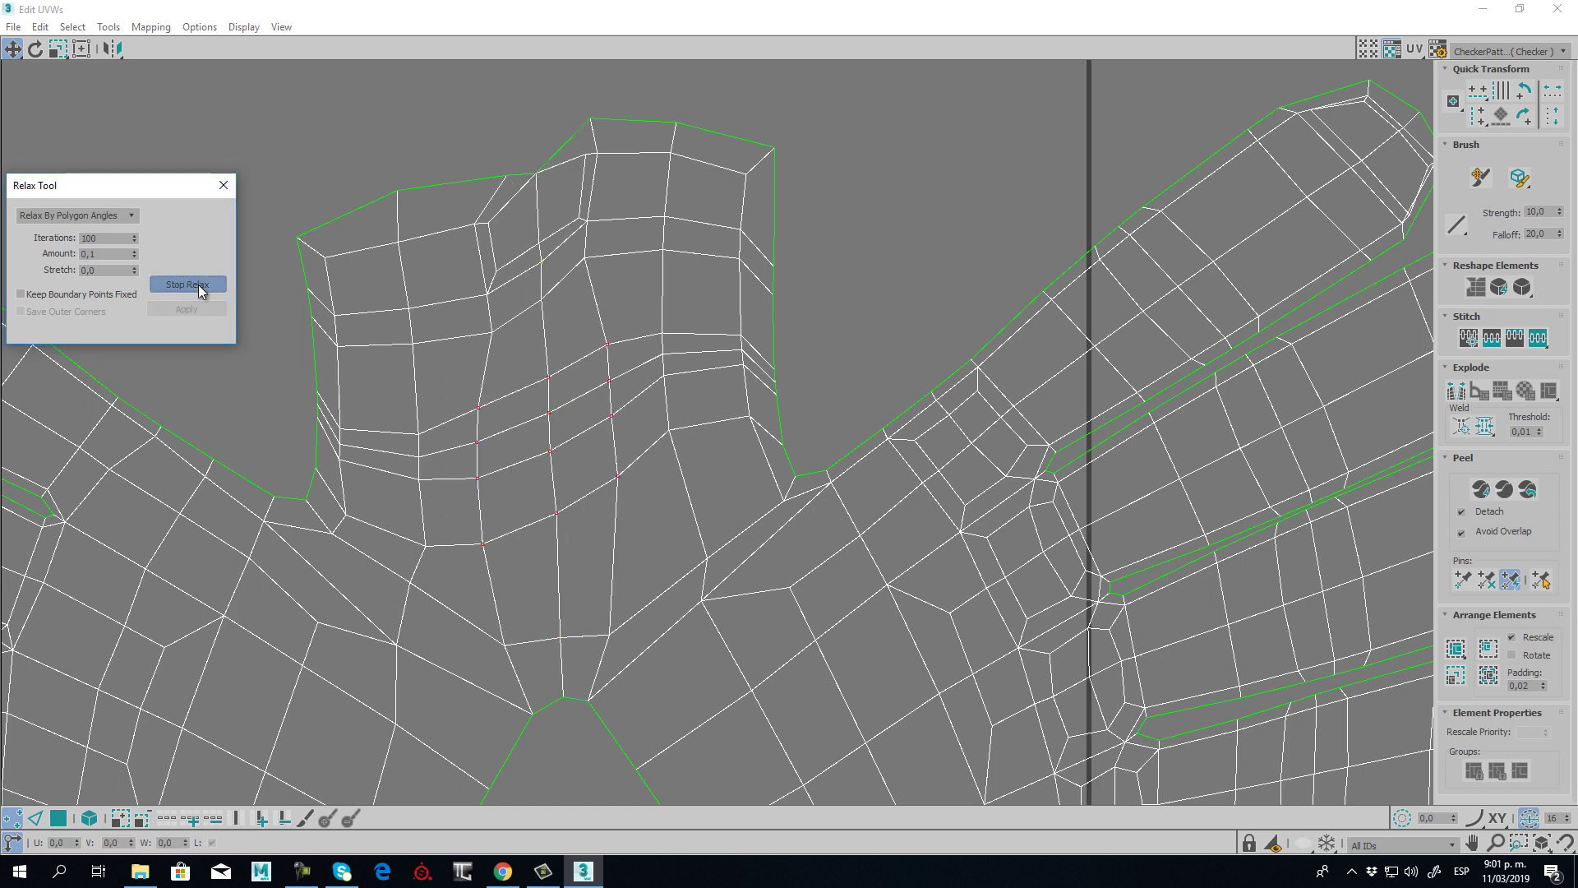
click(199, 285)
drag(454, 132, 639, 355)
click(198, 284)
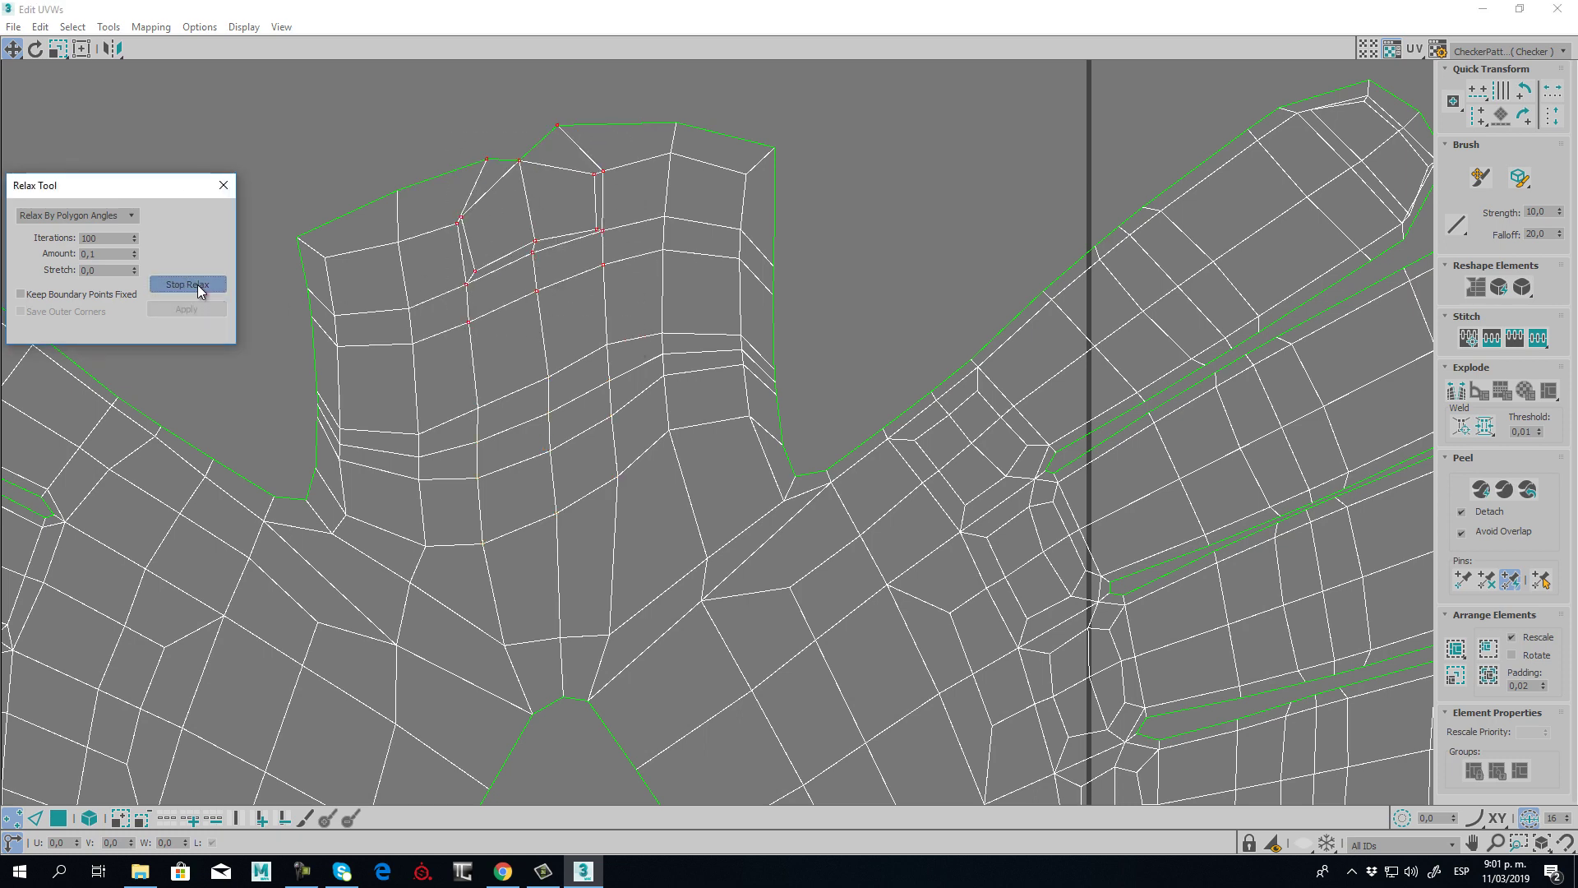
click(197, 285)
click(469, 141)
- Lower the middle vertex of the thumb tip notch and target weld the boundary vertices on both sides above it
middle_drag(534, 135, 544, 301)
scroll(532, 325, up, 4)
scroll(532, 324, up, 3)
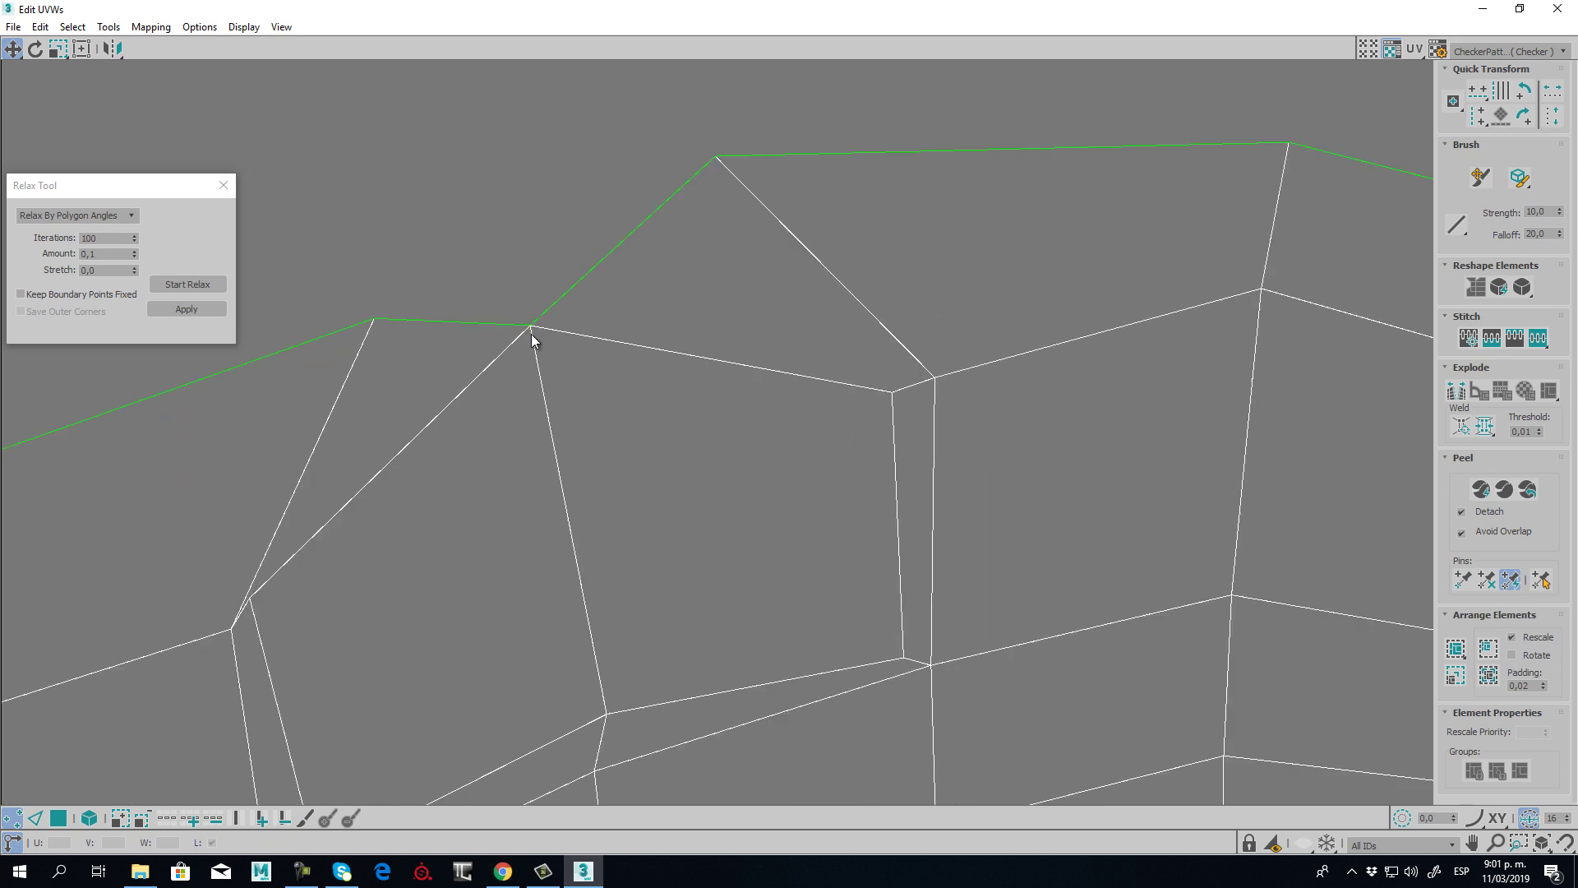
drag(538, 355, 539, 357)
scroll(678, 181, down, 3)
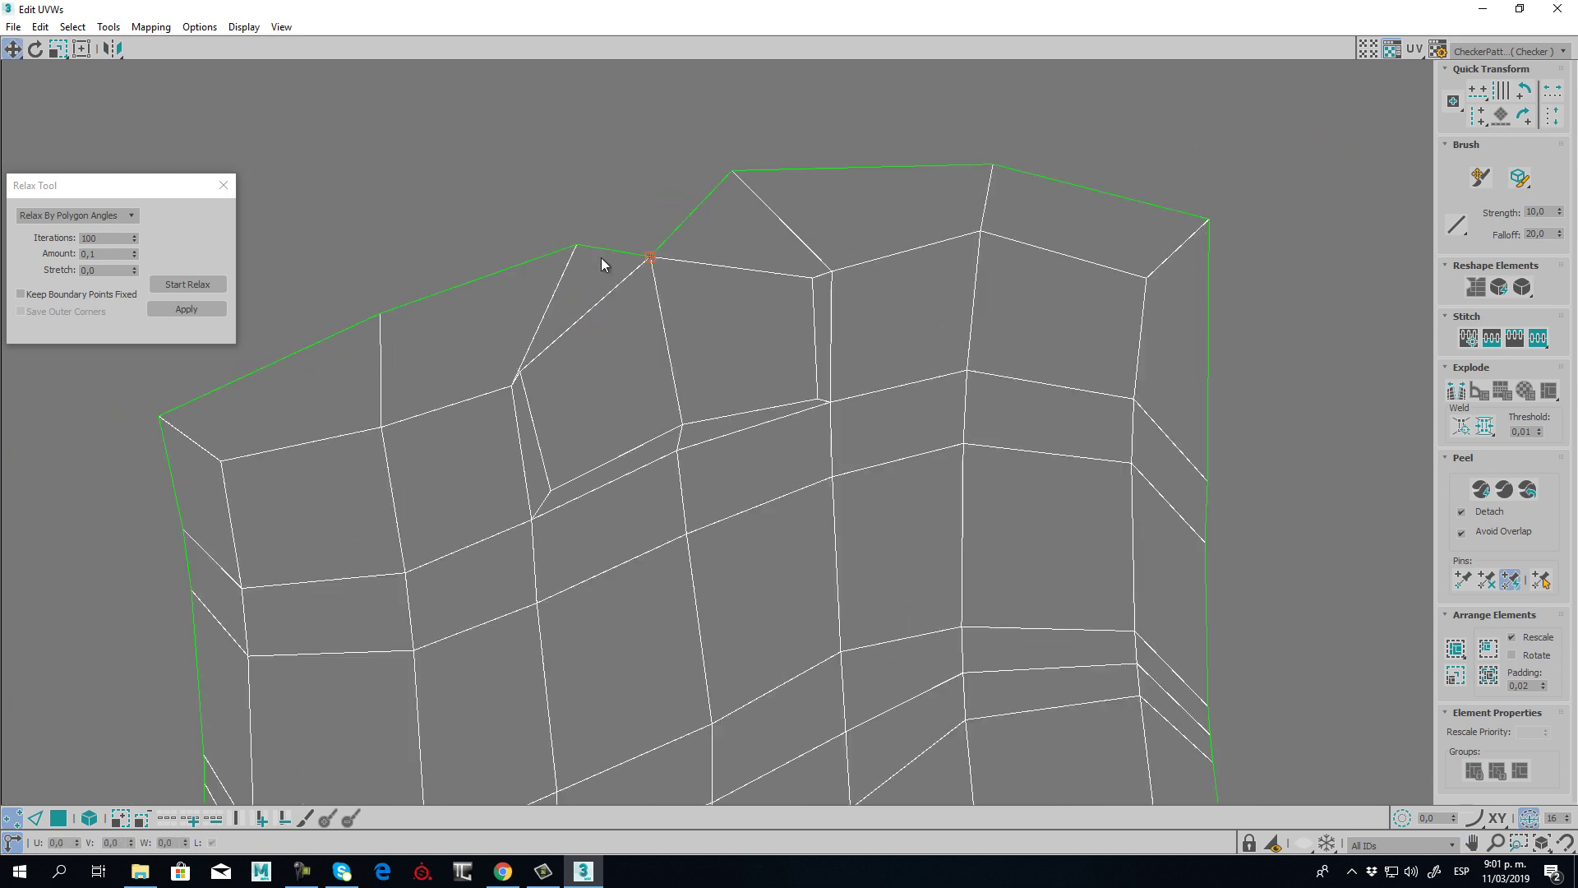
middle_drag(709, 172, 650, 314)
drag(671, 312, 585, 353)
right_click(566, 328)
click(535, 365)
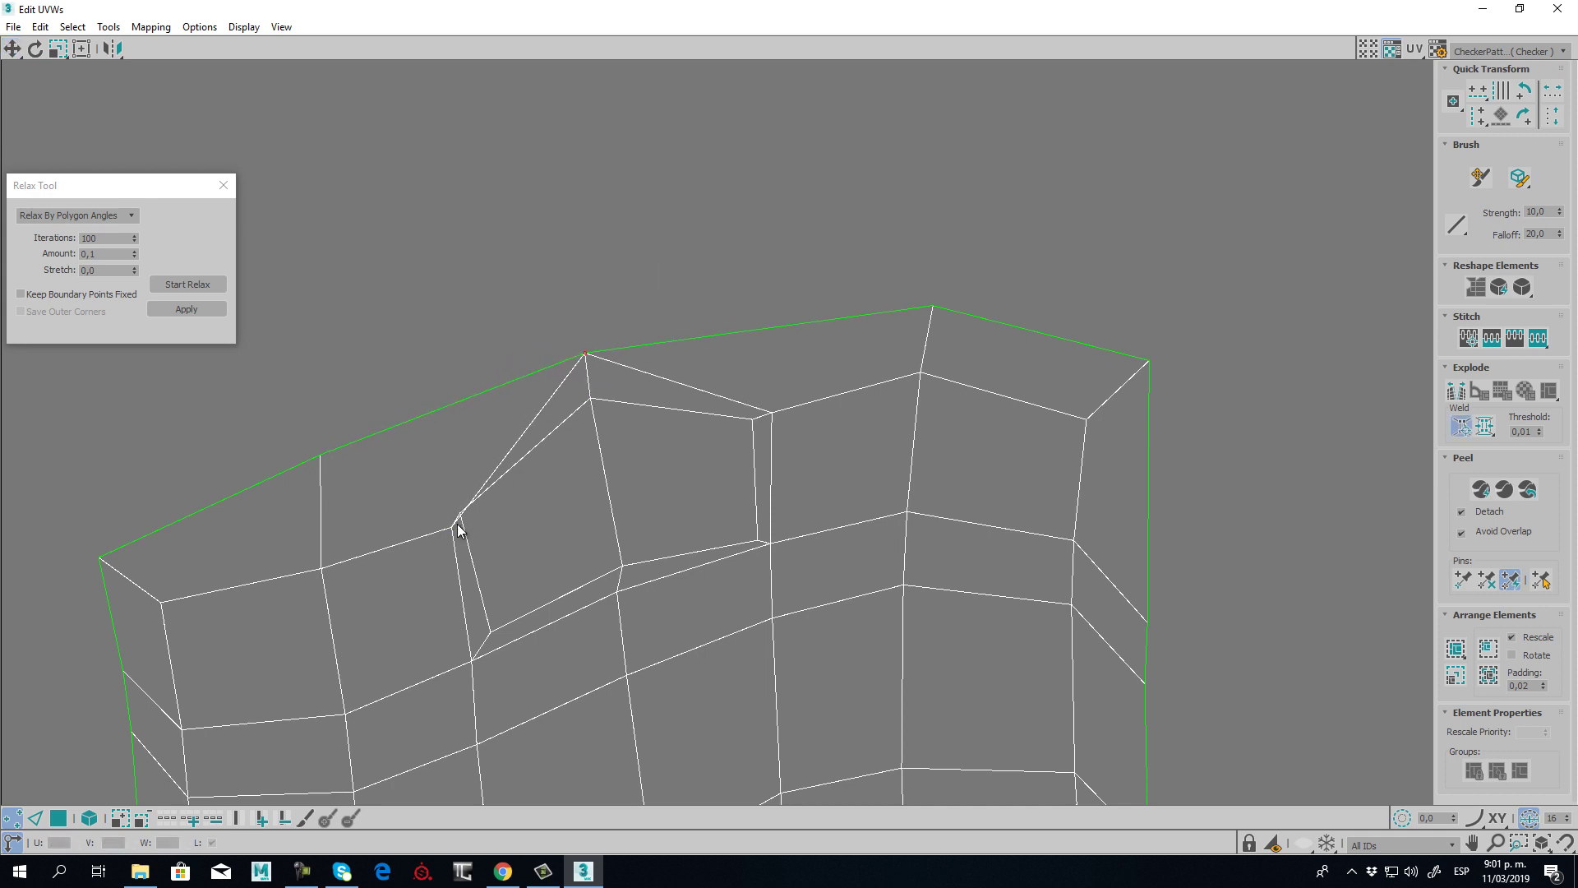
- Reposition the vertices around the thumb tip's inner loop and lower the outline vertex above it to even out the cramped faces
drag(456, 524, 444, 491)
drag(771, 413, 783, 391)
drag(442, 490, 415, 512)
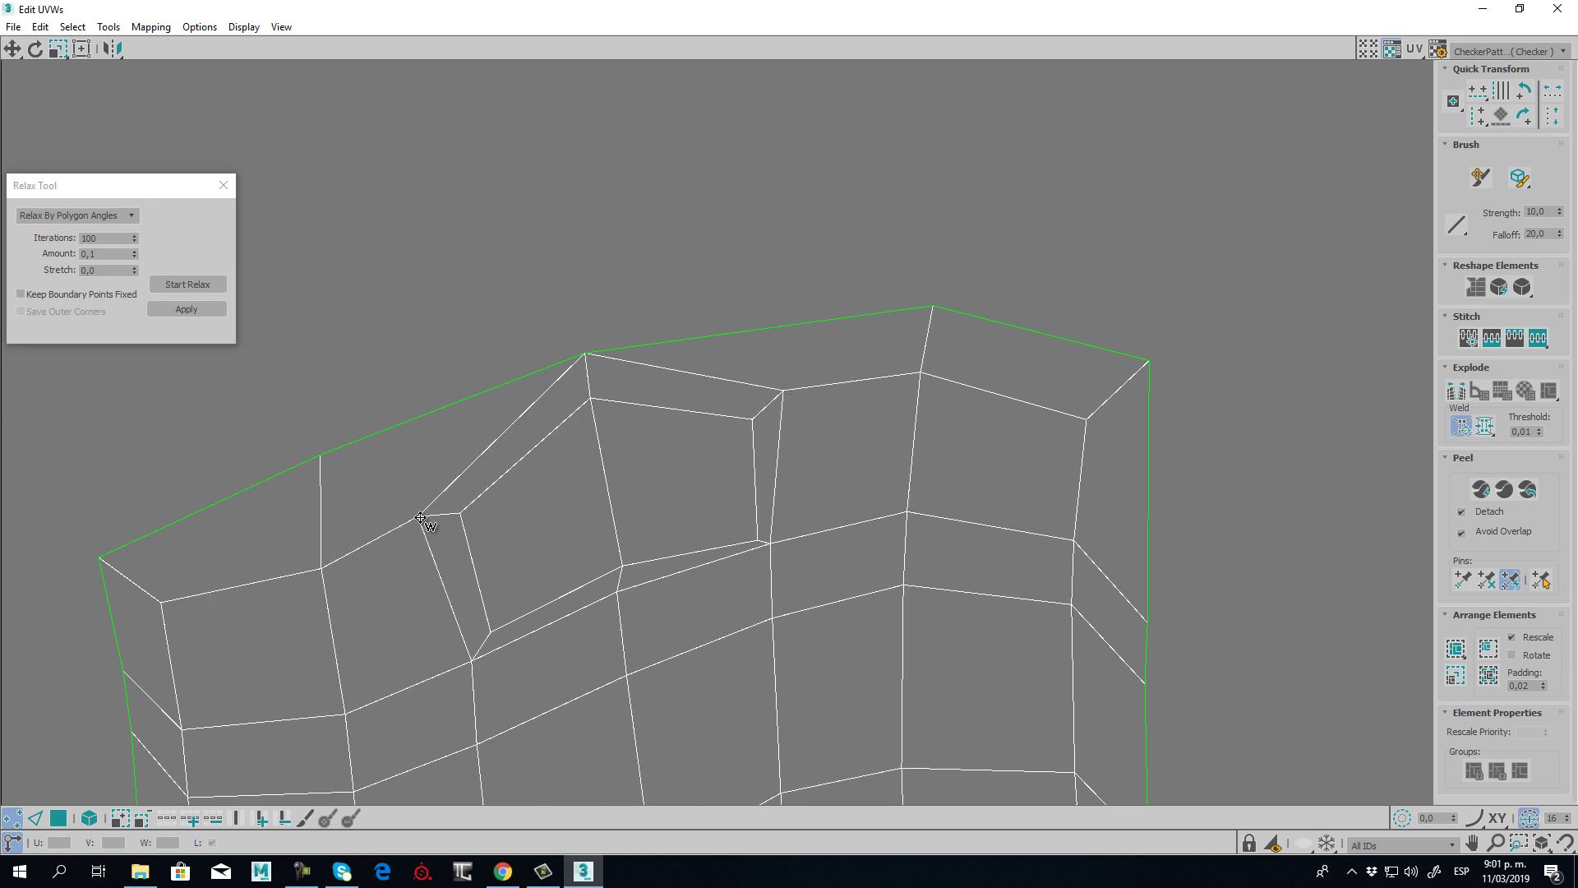
drag(591, 398, 597, 441)
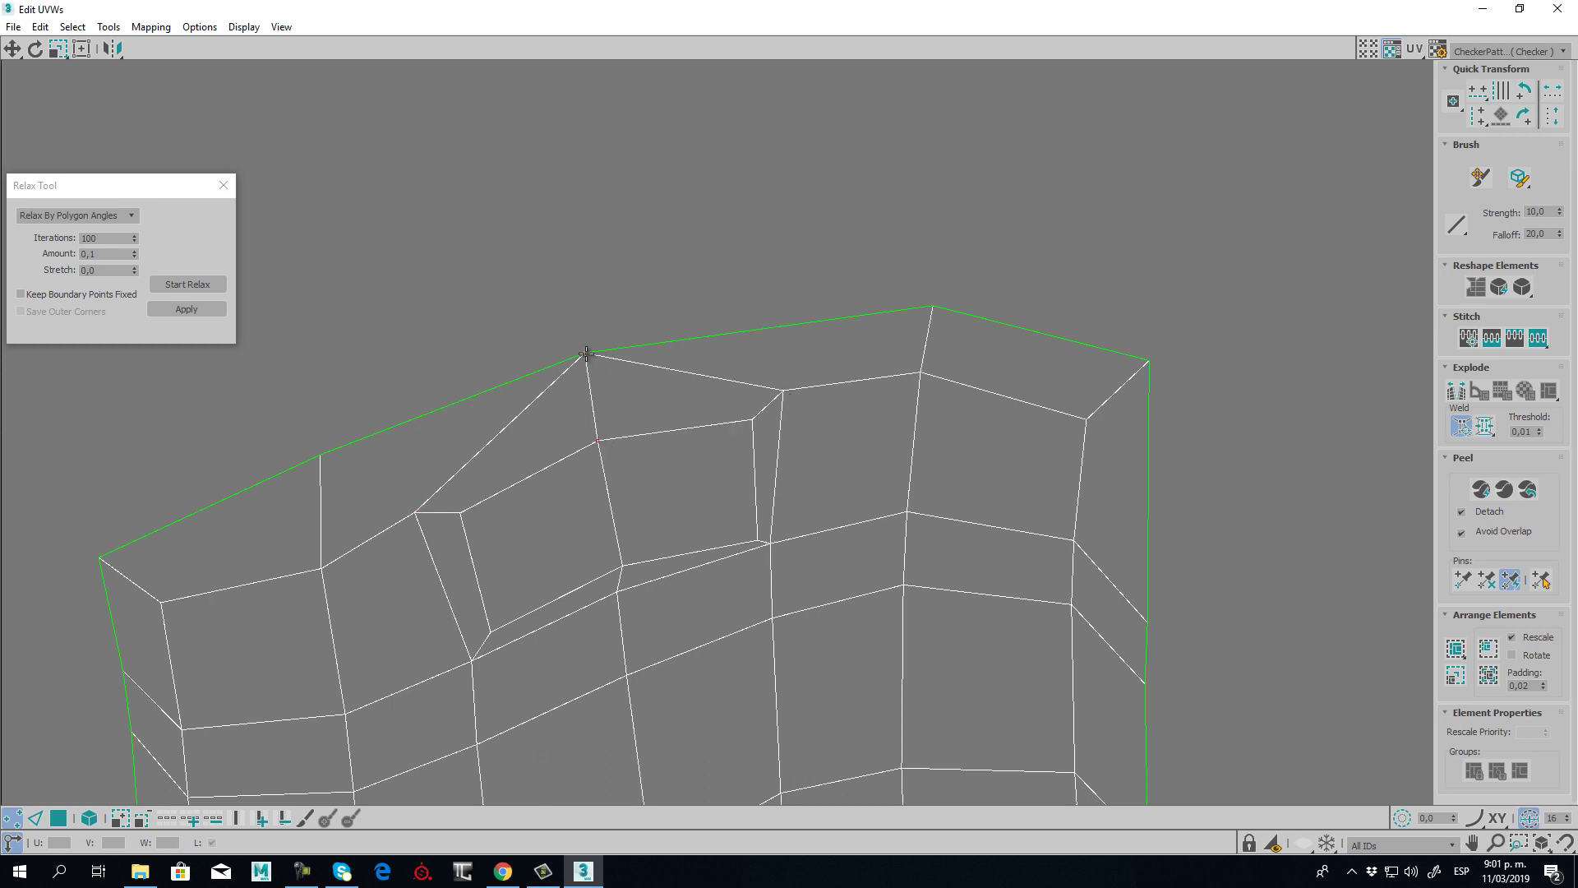
drag(586, 354, 591, 408)
drag(586, 405, 592, 408)
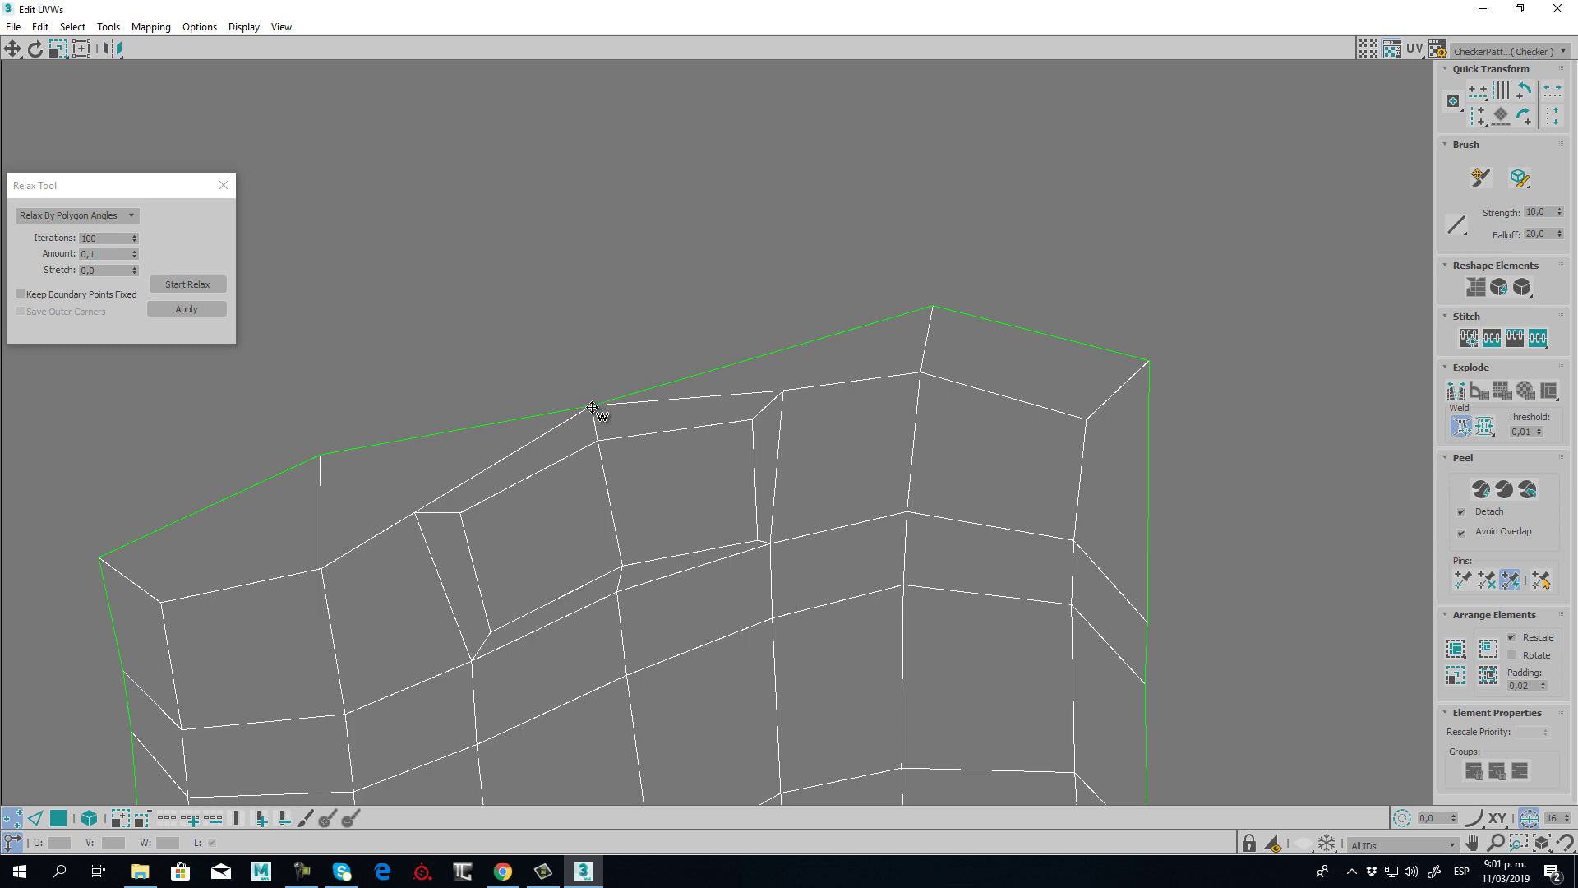
drag(782, 391, 743, 423)
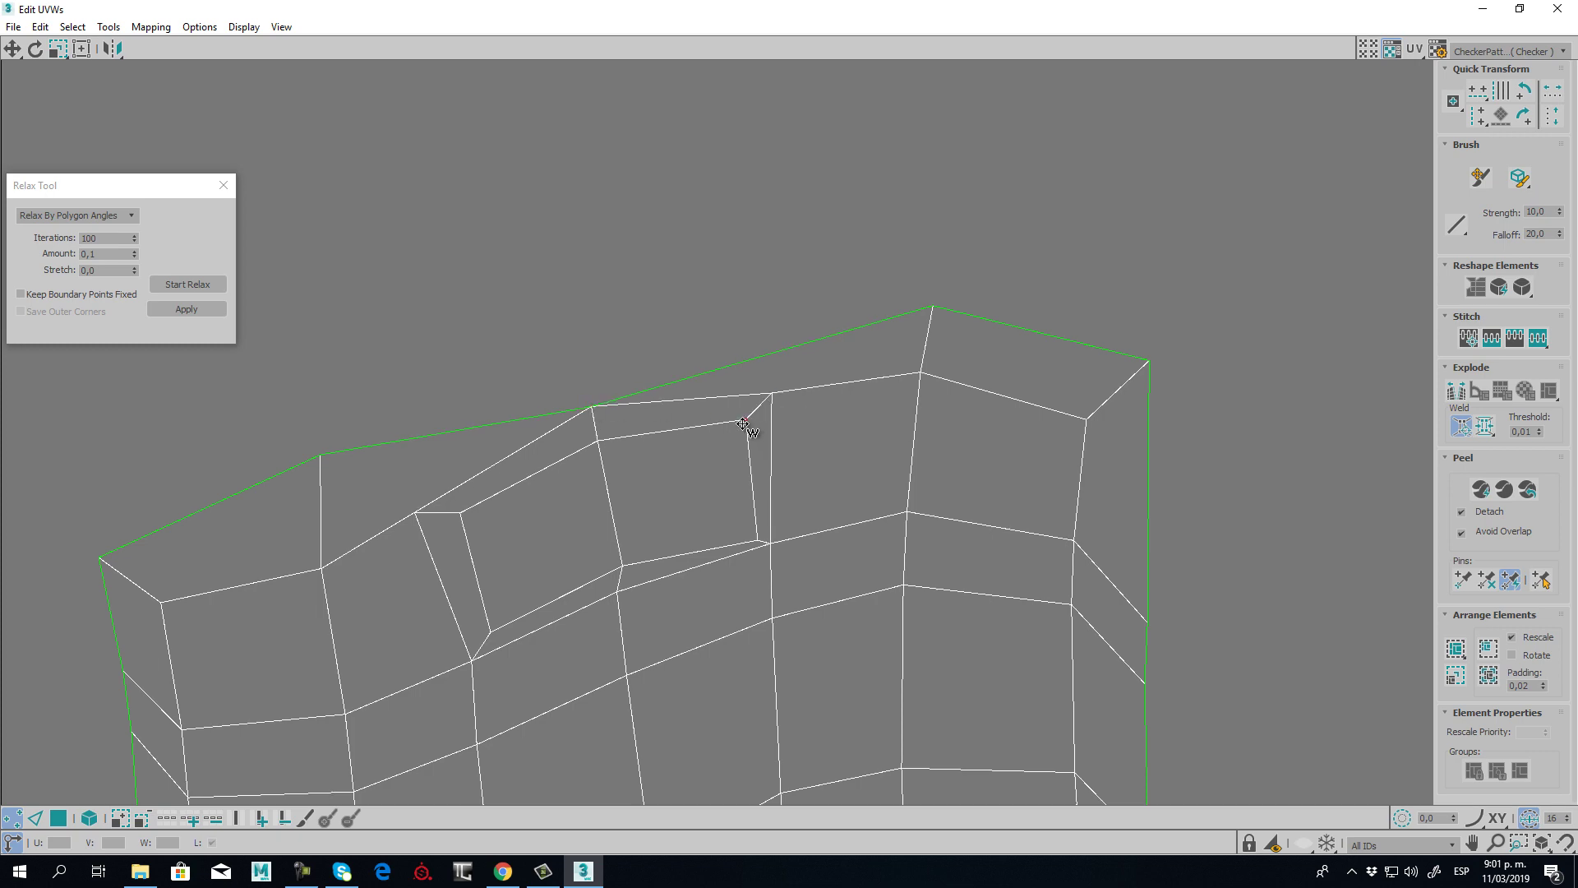
drag(755, 540, 747, 529)
- Relax the vertices at the thumb base around the wrist notch by polygon angles and deselect them
scroll(702, 541, down, 3)
middle_drag(699, 539, 597, 304)
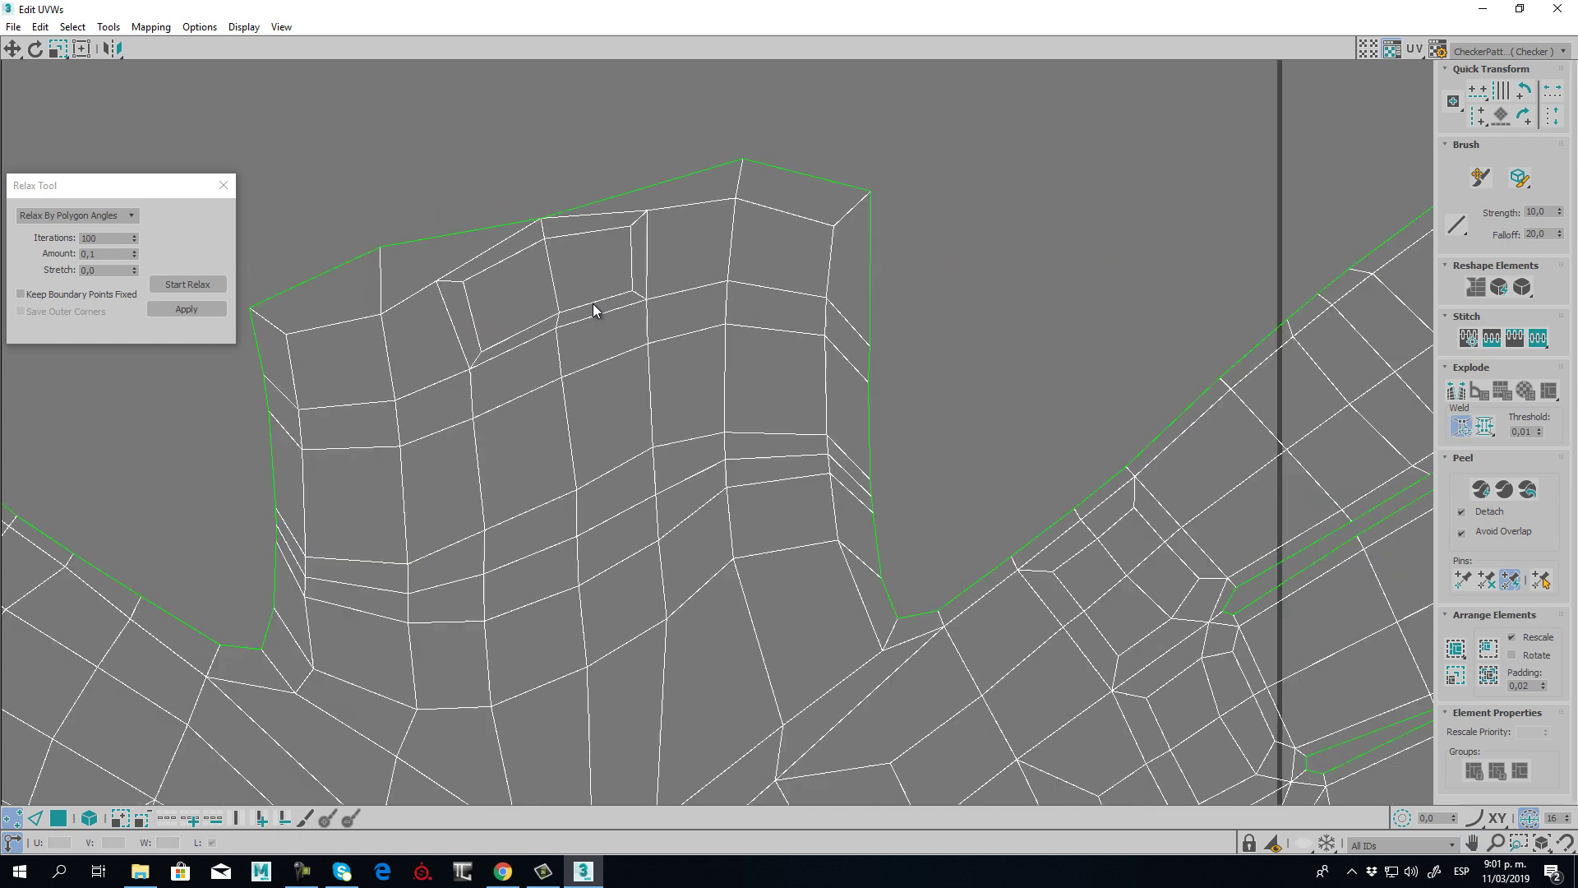
middle_drag(578, 452, 599, 354)
scroll(623, 471, down, 4)
scroll(639, 395, up, 5)
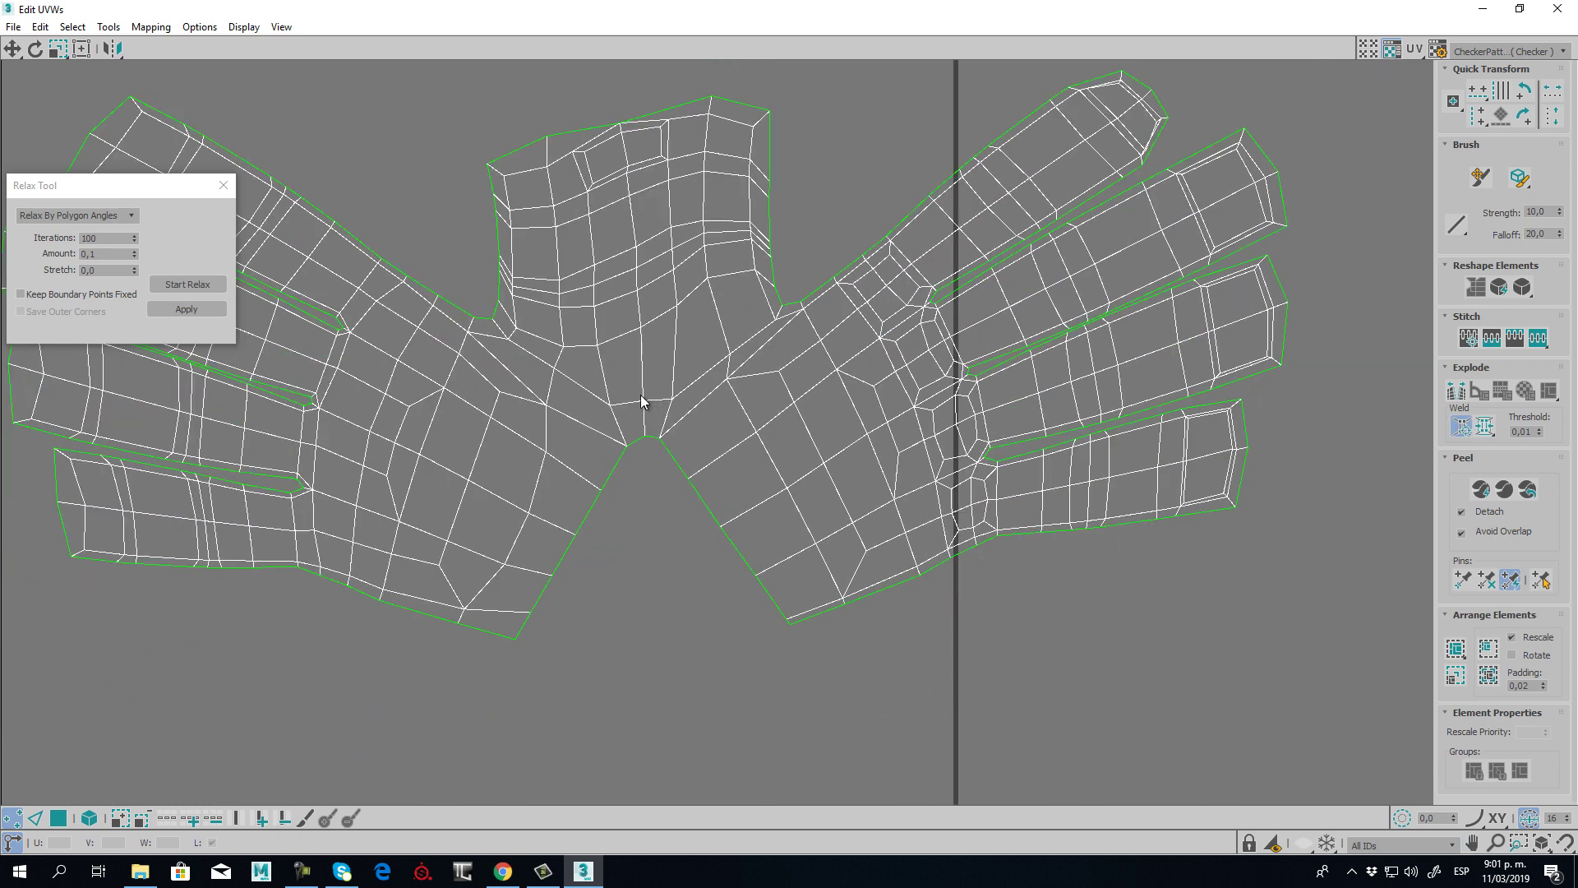
click(12, 49)
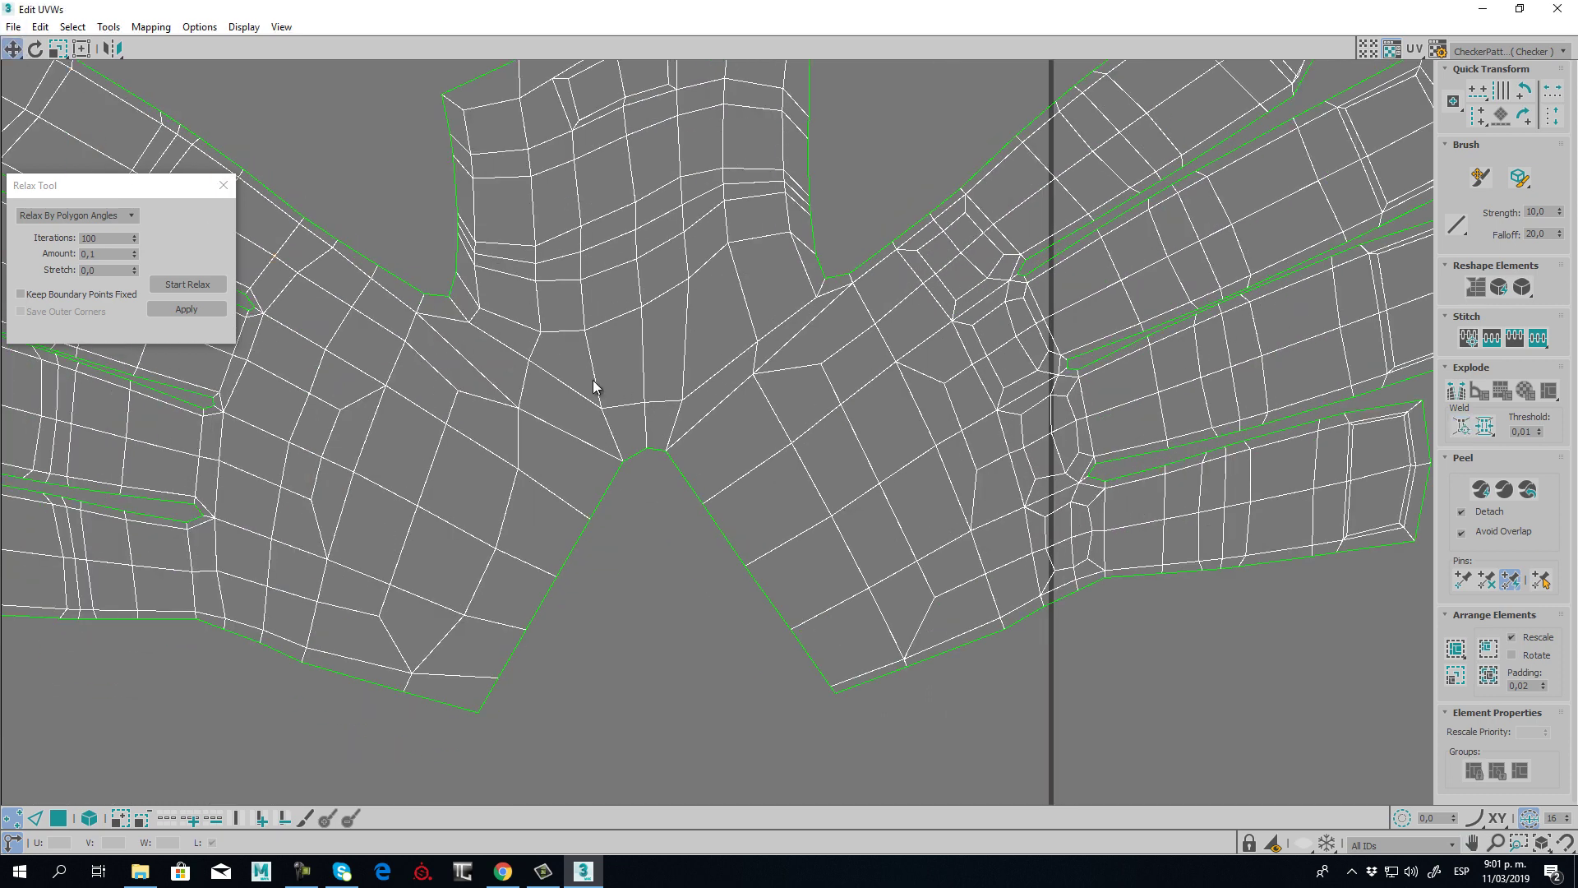
drag(592, 381, 708, 491)
click(187, 284)
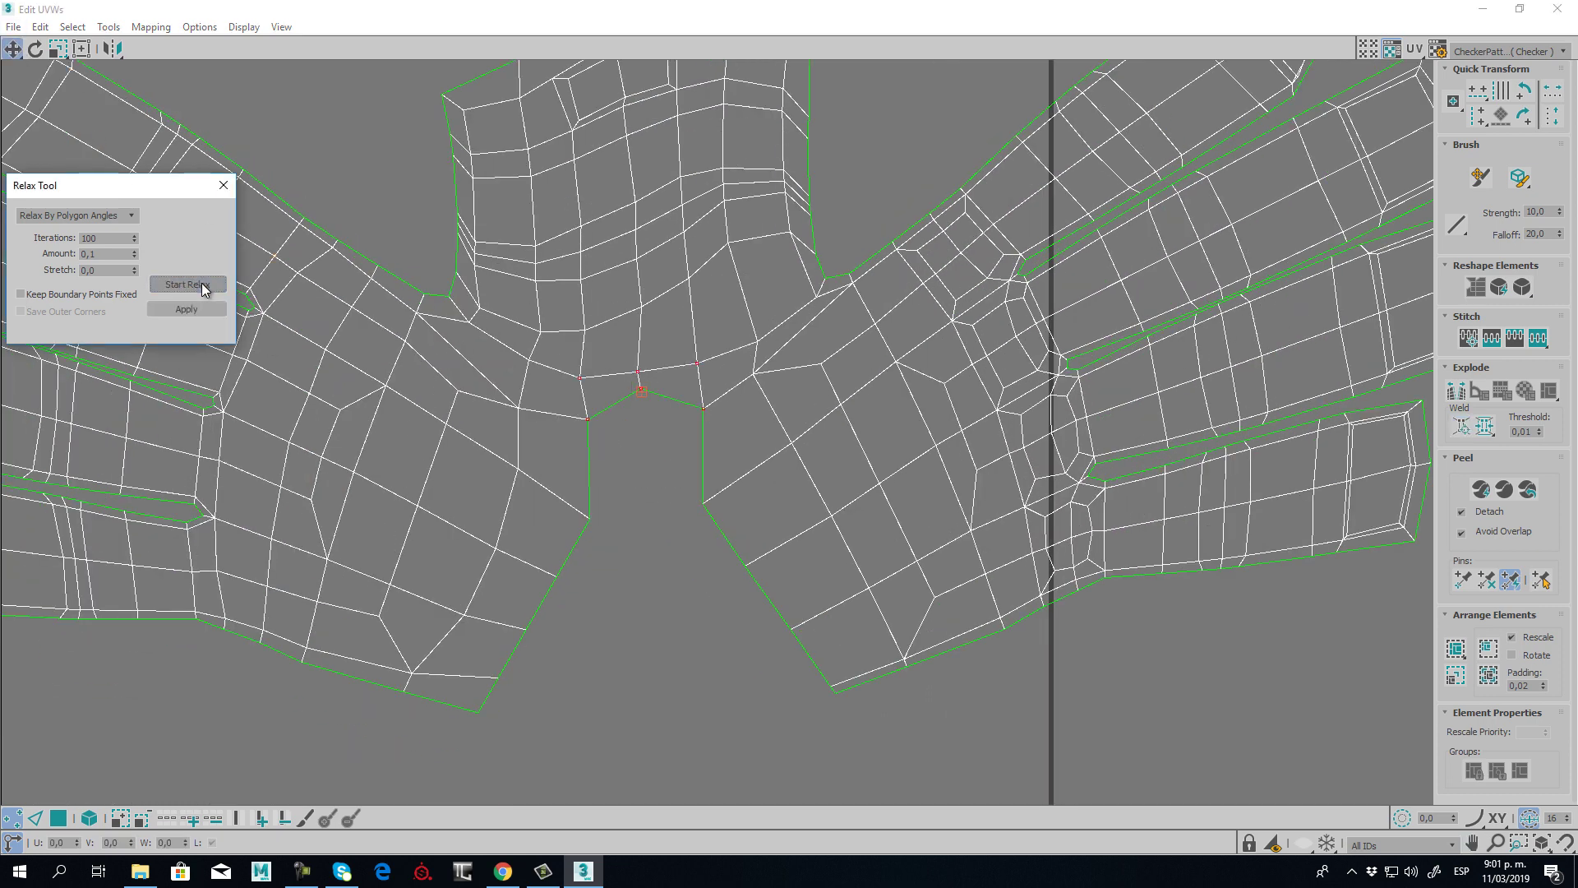
click(655, 450)
scroll(653, 494, down, 3)
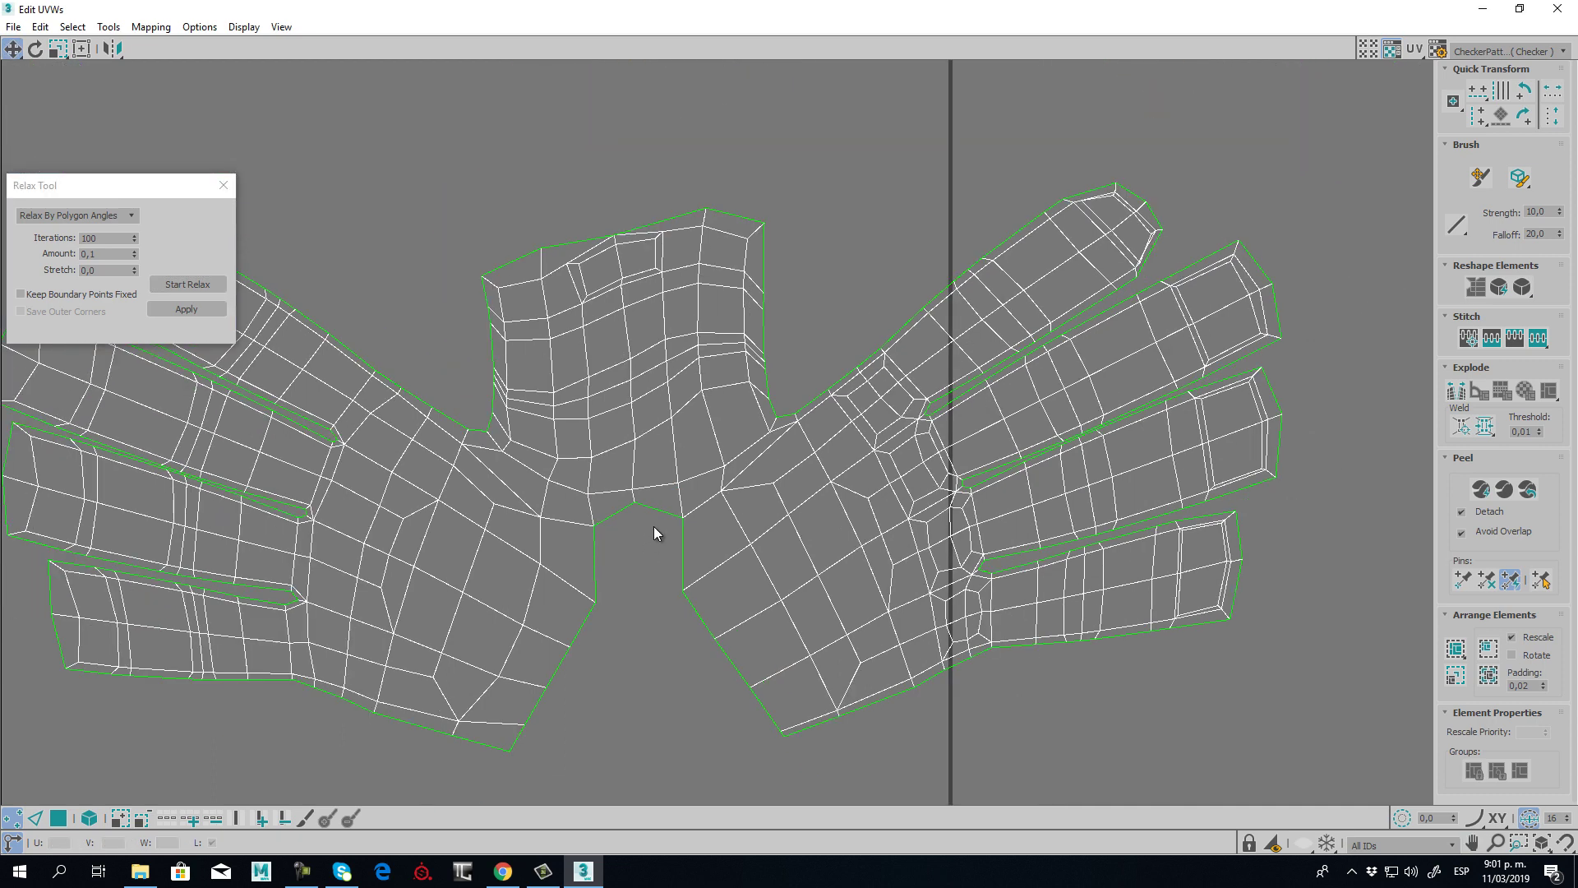
- Undo the last relax of the vertices around the wrist notch between the two palm halves
key(ctrl+z)
key(ctrl+z)
middle_drag(671, 544, 648, 439)
scroll(648, 439, down, 4)
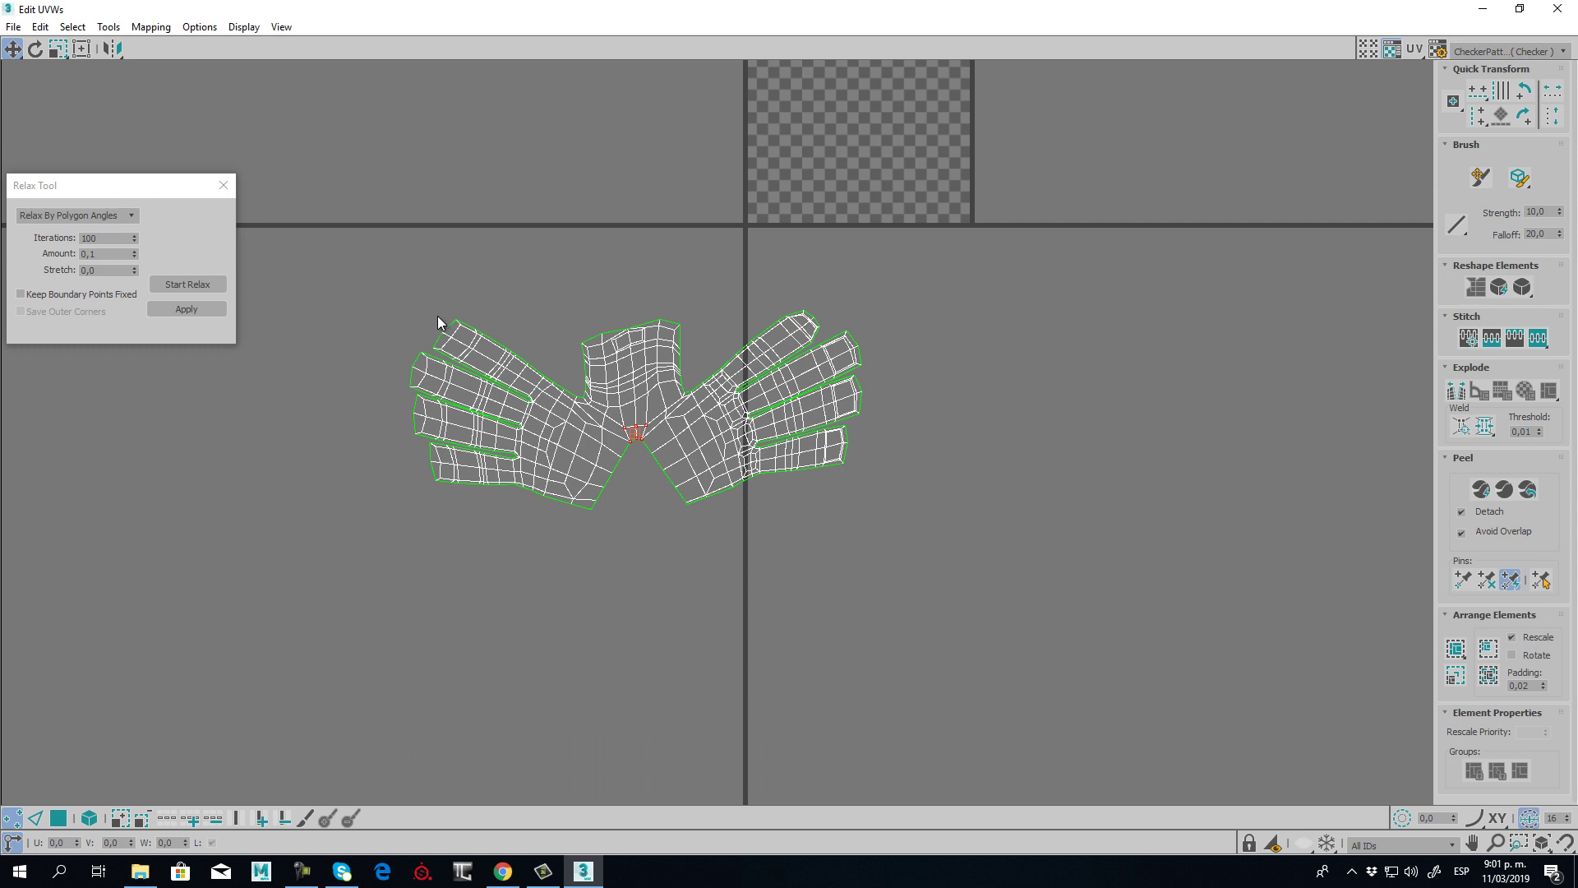
- Try to relax all polygons of the joined hand shell by polygon angles, and undo the attempt
drag(945, 578, 334, 317)
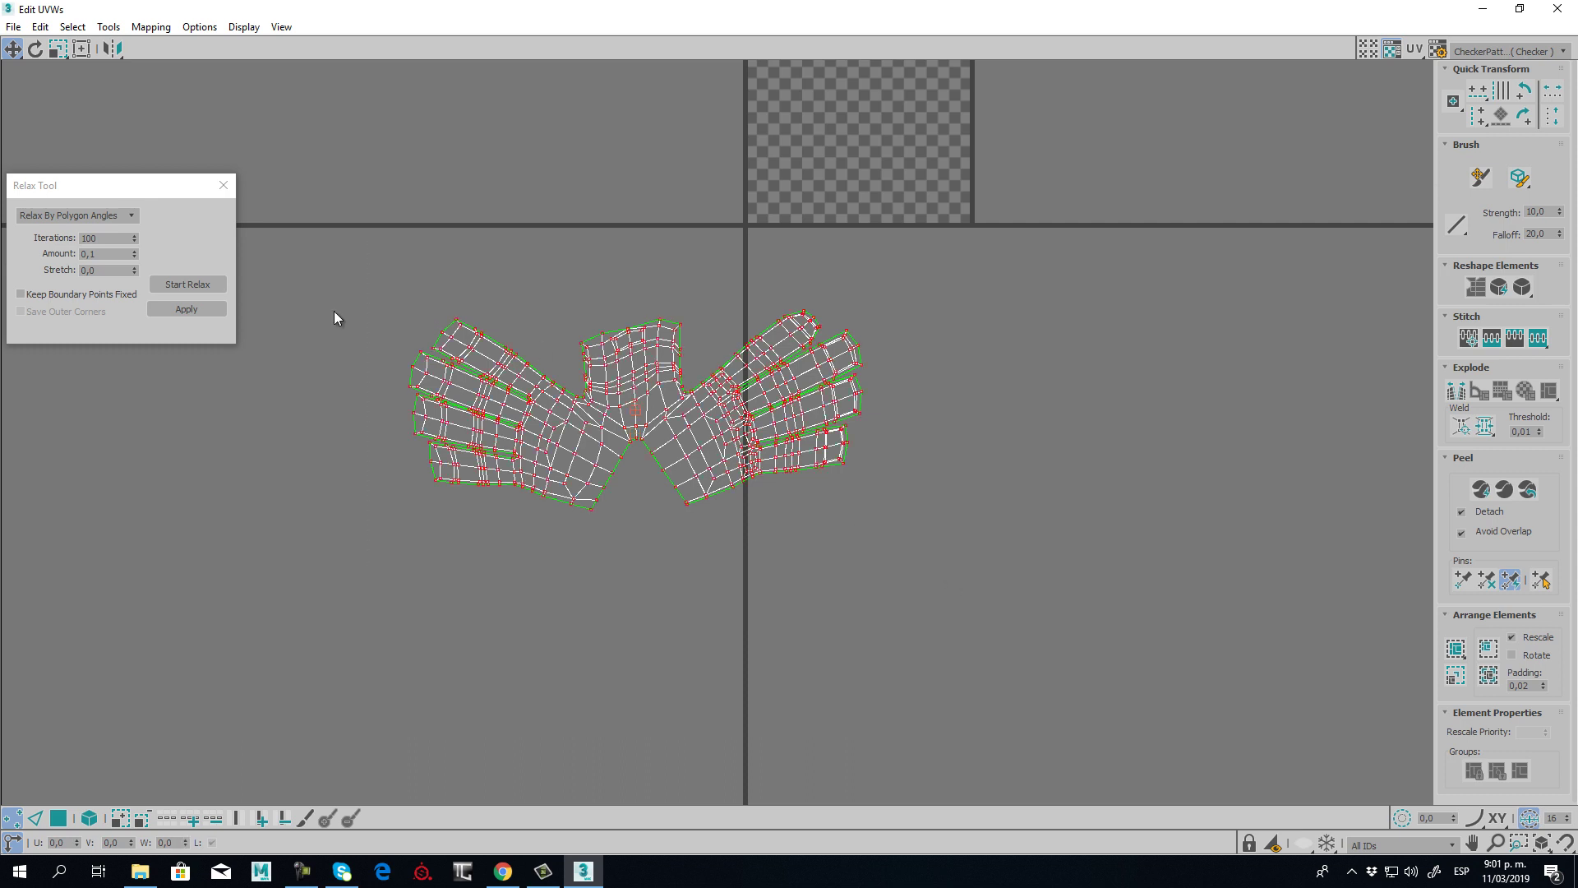
click(59, 818)
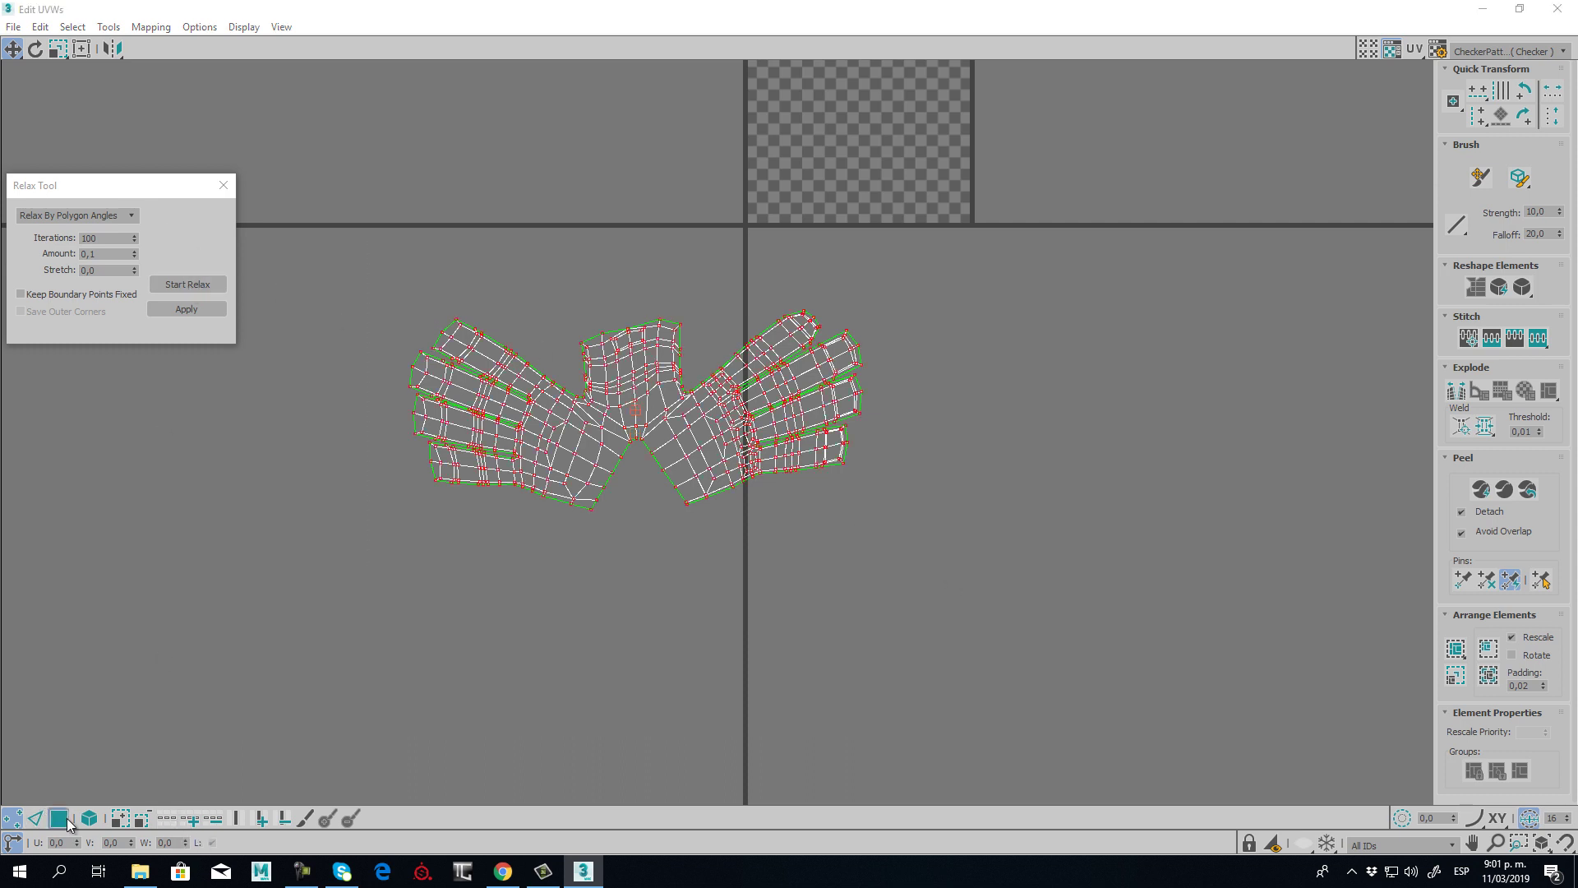
click(195, 285)
click(460, 277)
scroll(477, 357, up, 3)
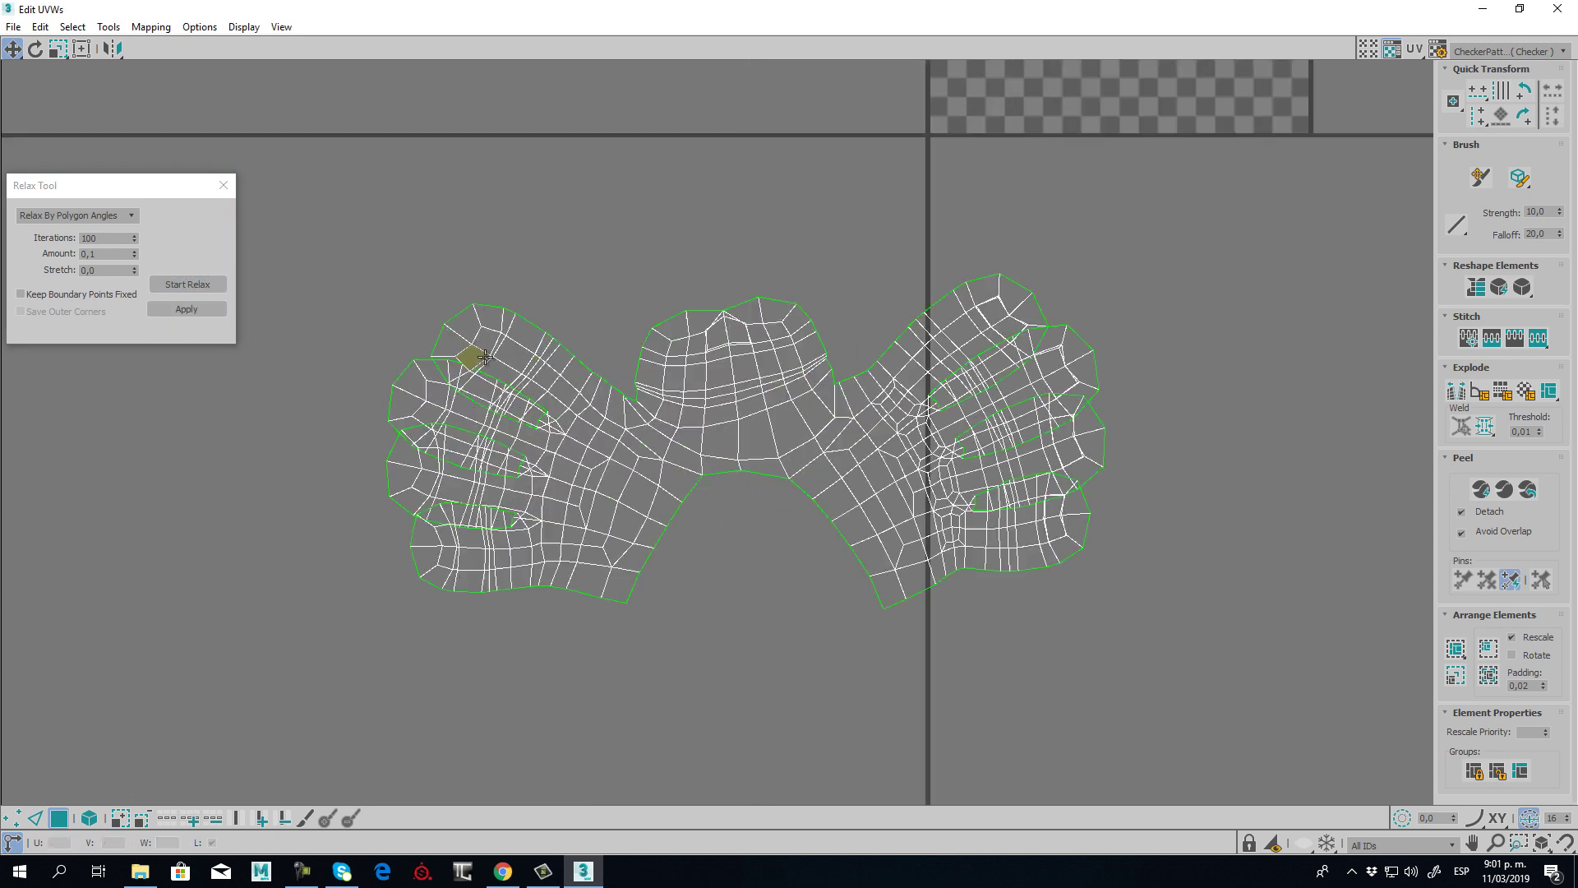
scroll(485, 356, up, 2)
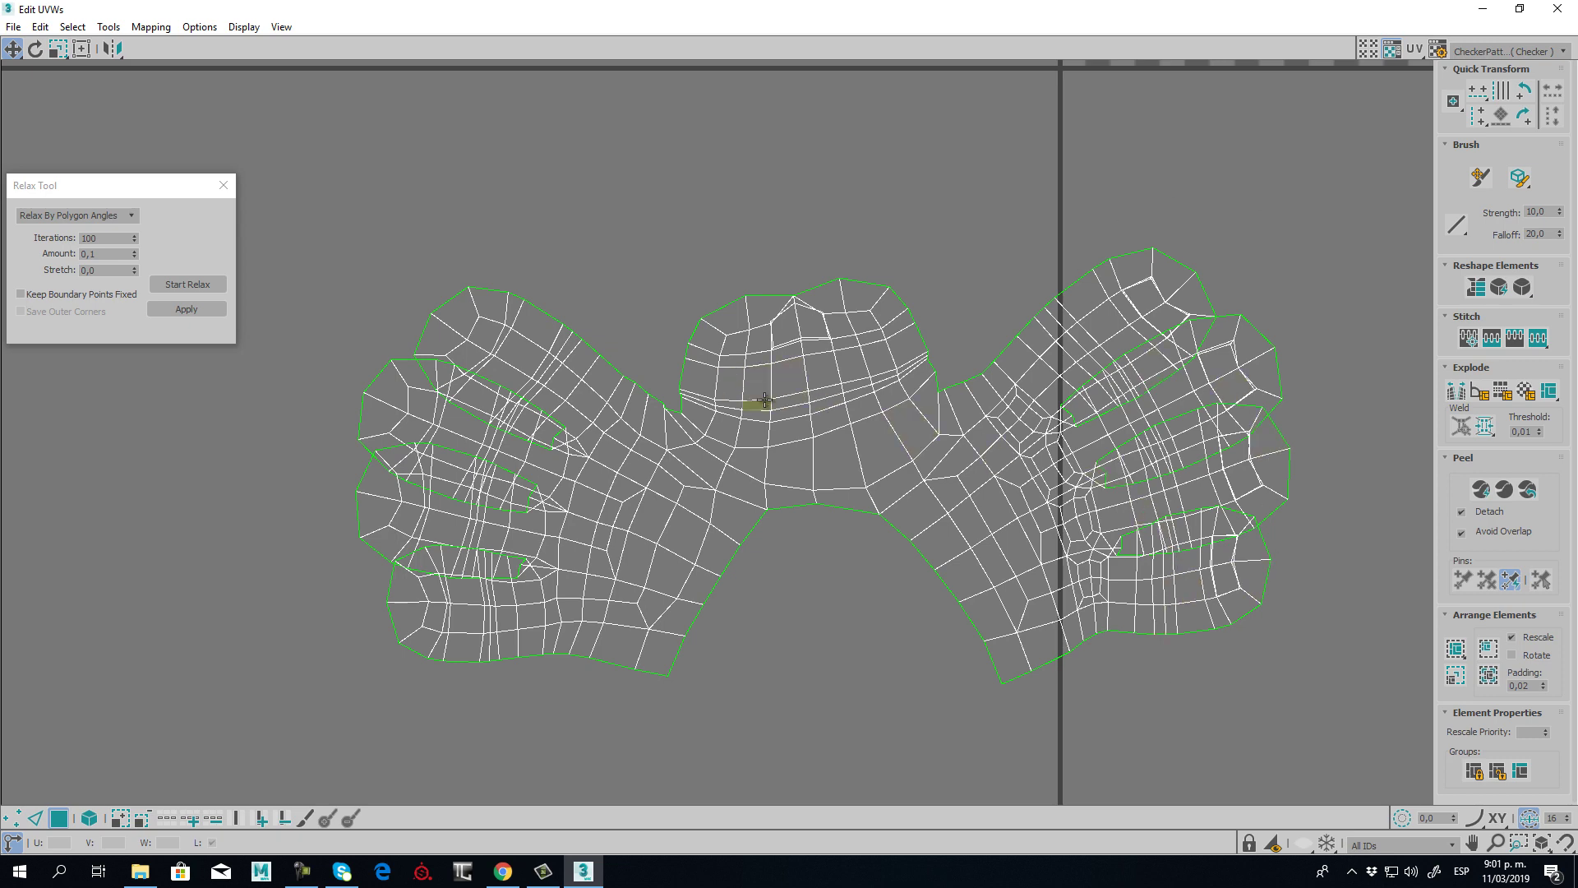
key(ctrl+z)
key(ctrl+z)
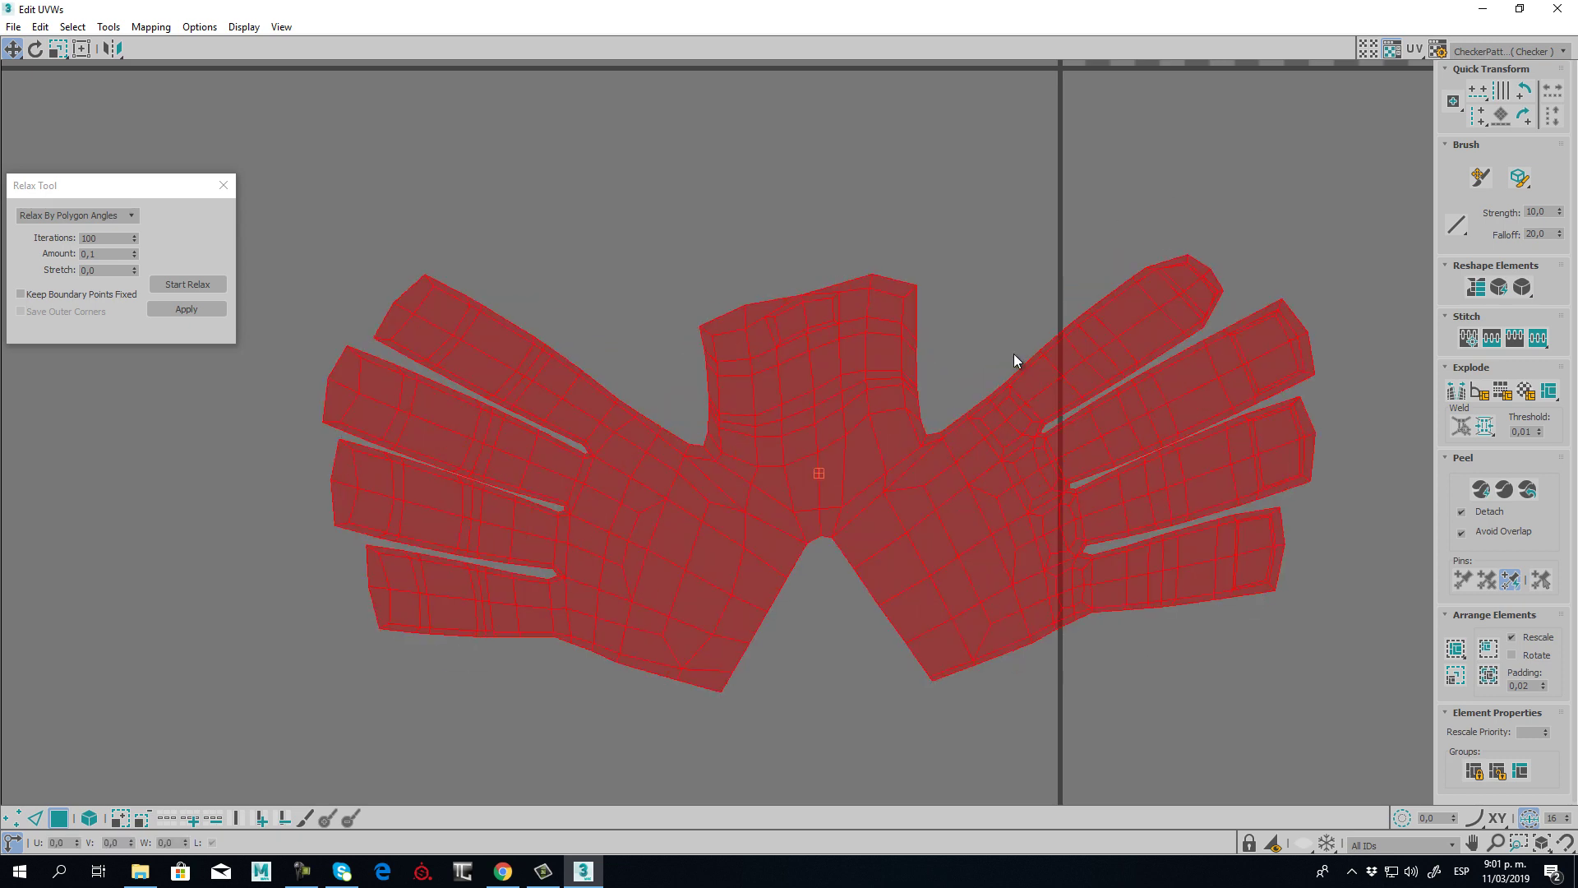
- Reduce the UV editor to a smaller window and switch the displayed map to the Texture Checker image
click(1527, 14)
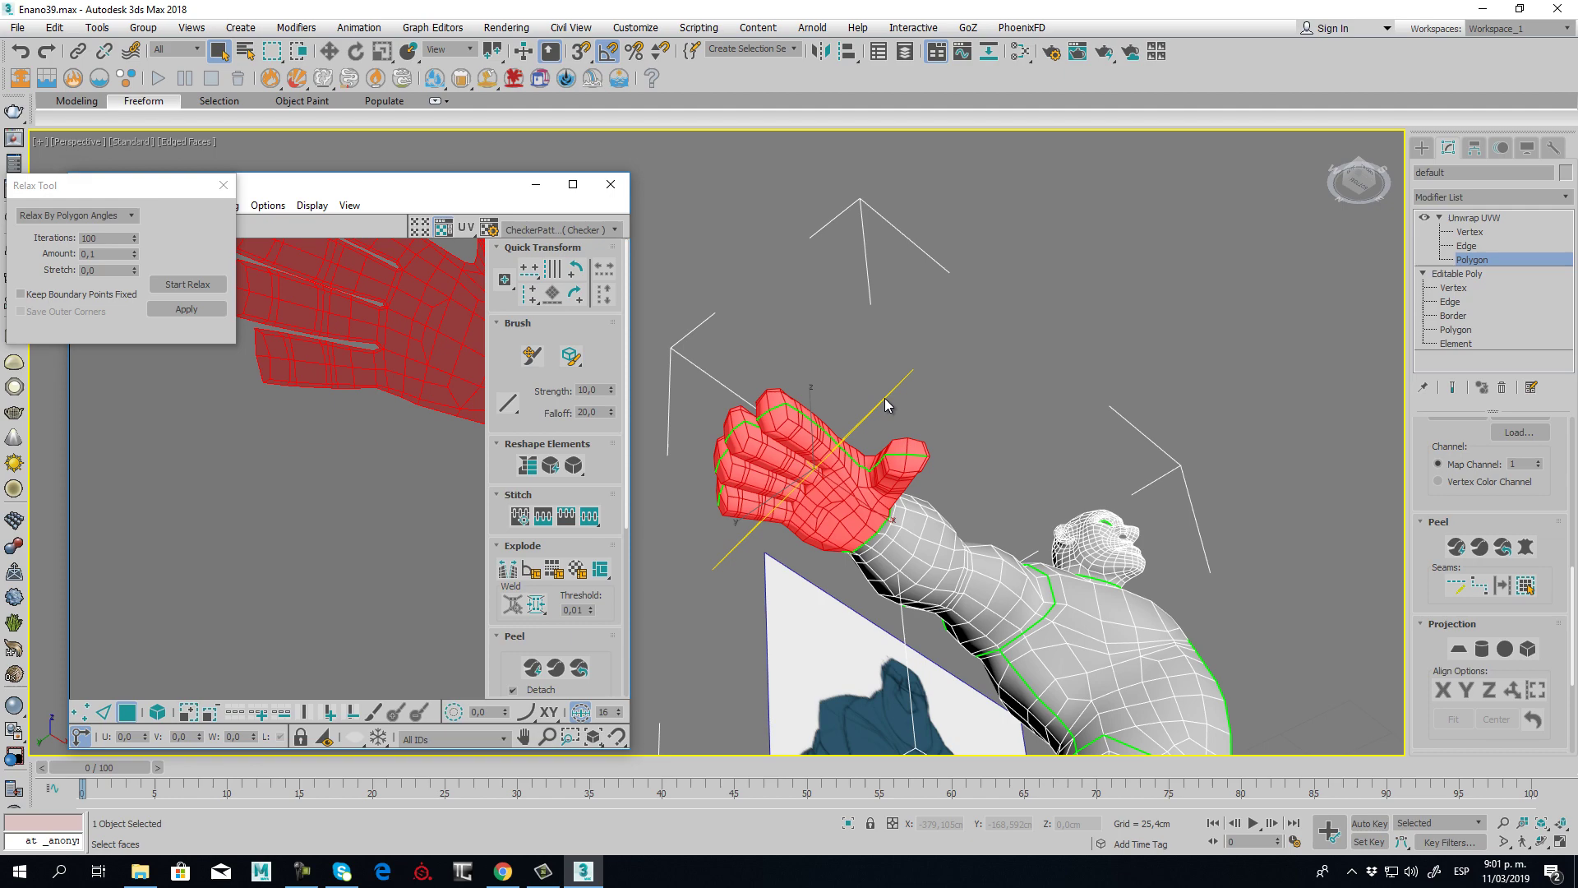
click(559, 230)
click(542, 246)
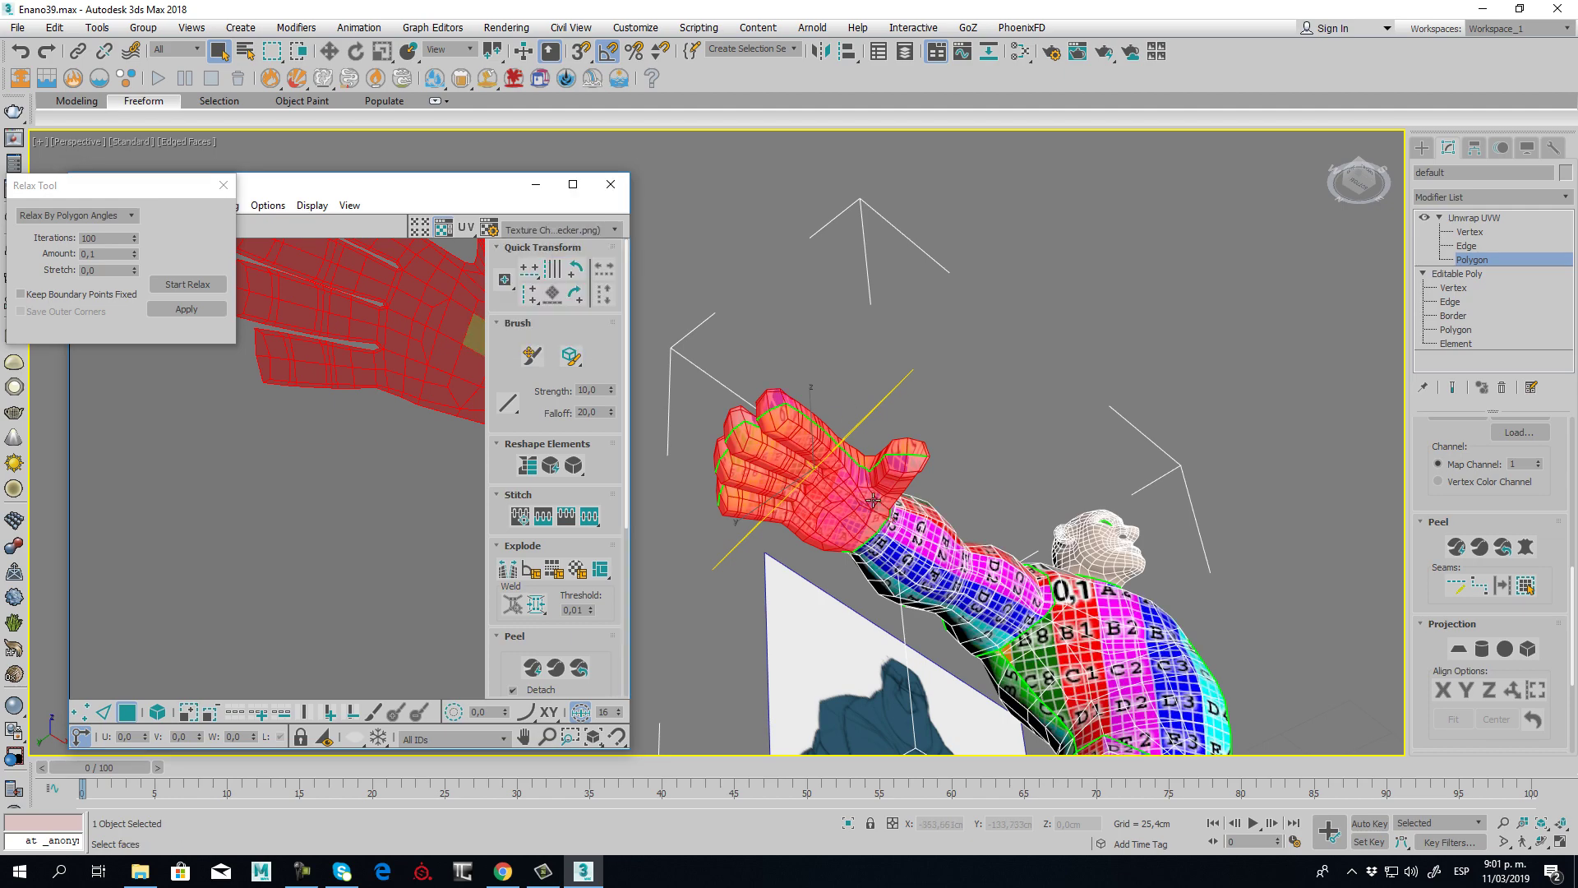
- Examine the checker pattern along the thumb, palm and finger sides of the model's hand against the UV shell
scroll(878, 465, up, 10)
alt+middle_drag(878, 464, 787, 643)
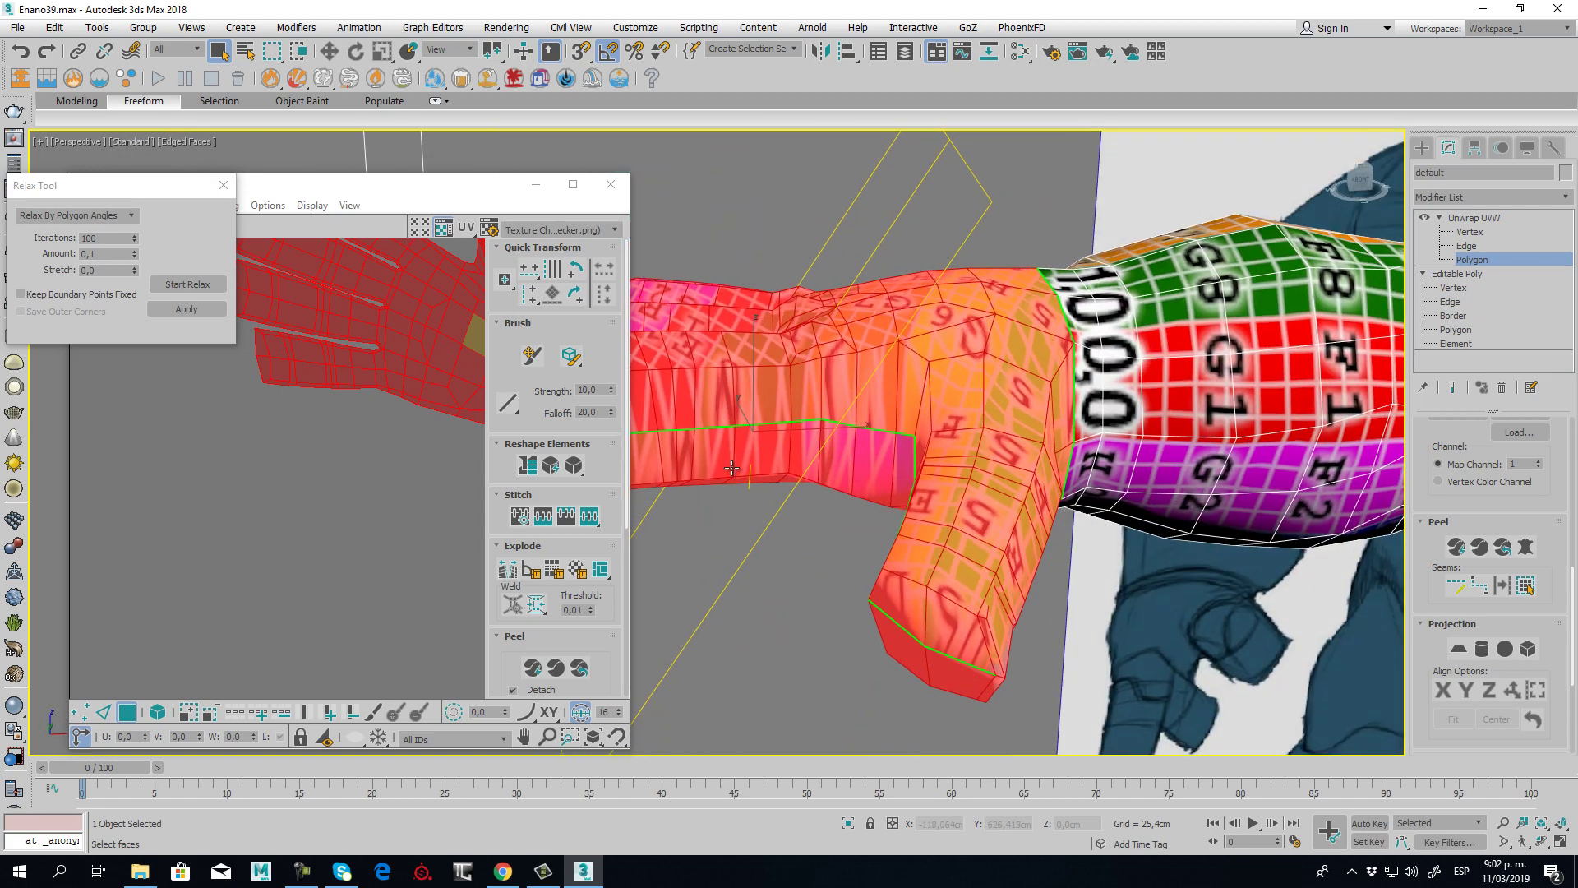
scroll(733, 467, up, 3)
middle_drag(689, 409, 829, 388)
middle_drag(658, 366, 1024, 477)
scroll(984, 404, down, 4)
middle_drag(353, 356, 146, 503)
scroll(156, 502, down, 3)
middle_drag(250, 490, 242, 489)
scroll(306, 452, up, 3)
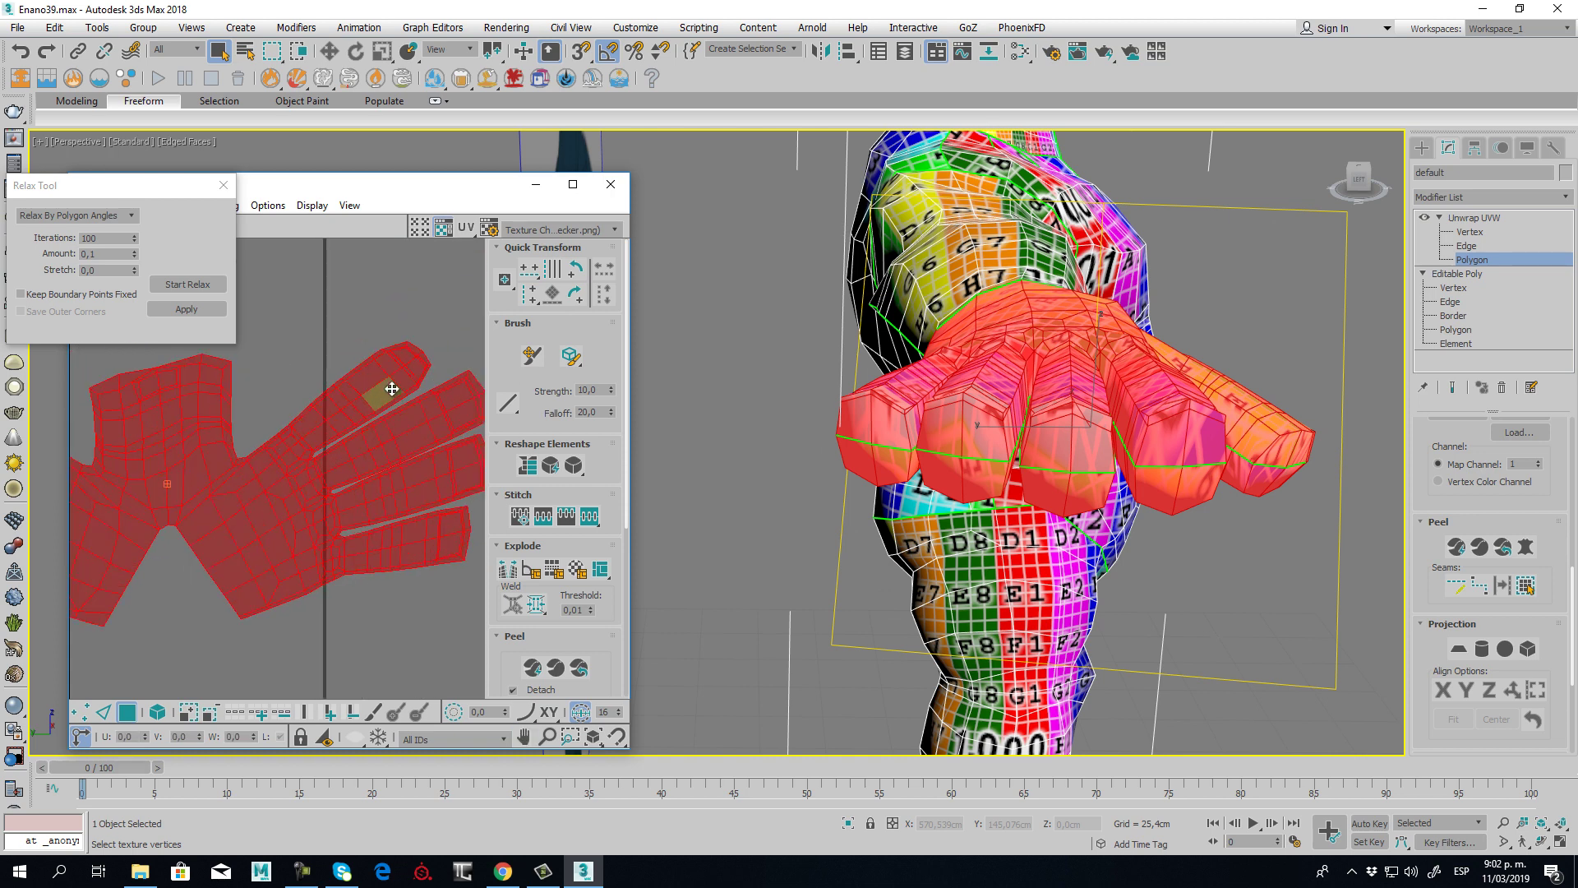
- Maximize the UV editor and select the vertices of the lowest finger on the shell's right half
click(282, 443)
scroll(312, 501, down, 3)
middle_drag(201, 556, 348, 457)
click(573, 186)
scroll(767, 500, up, 6)
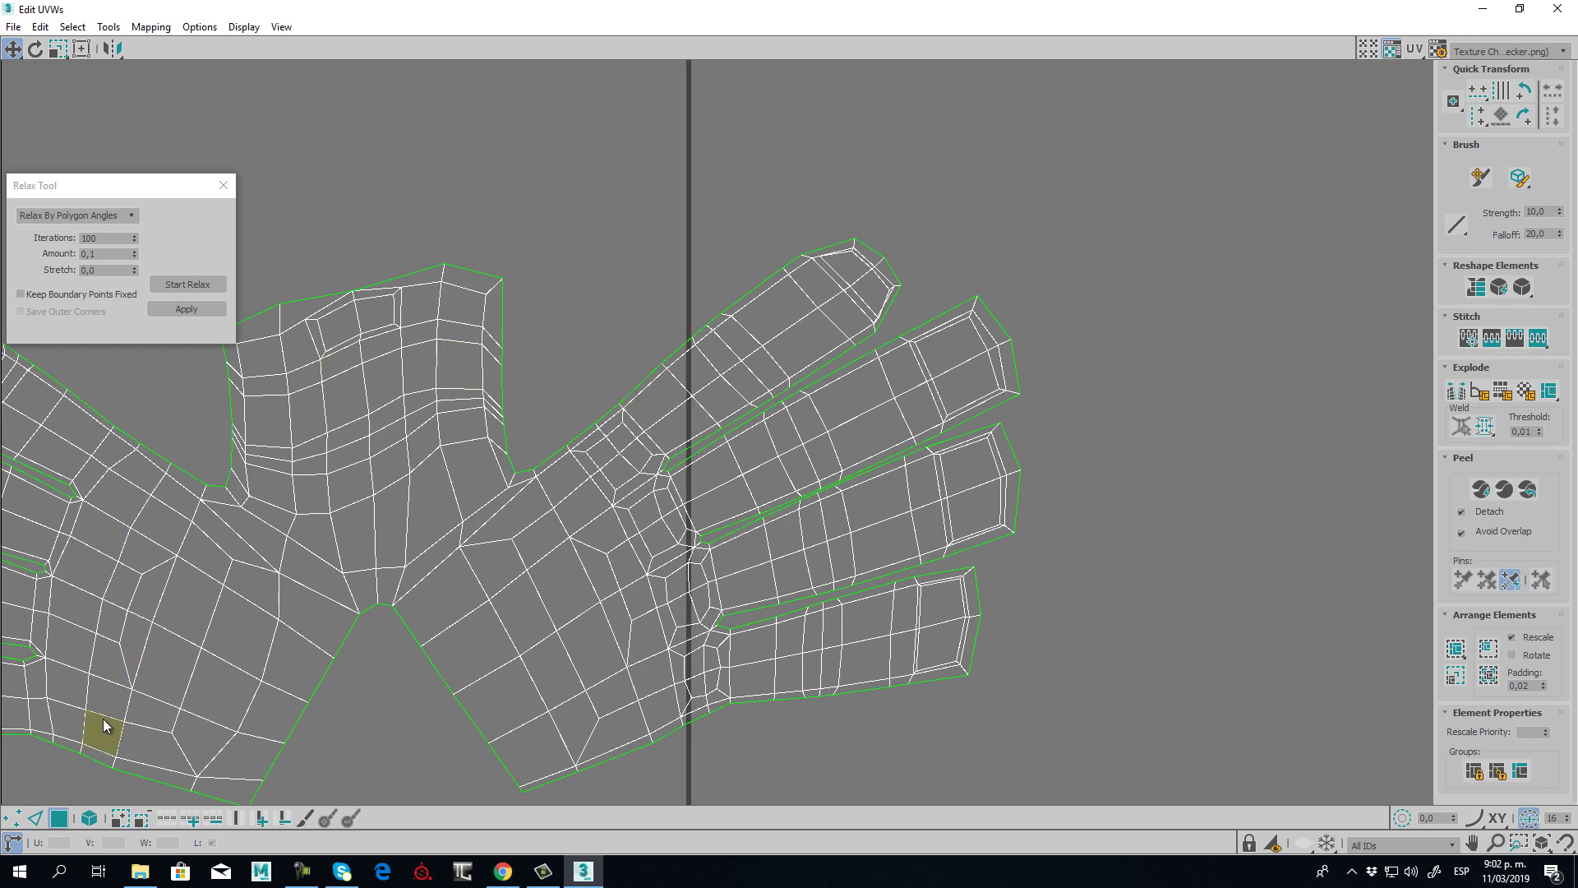
click(11, 818)
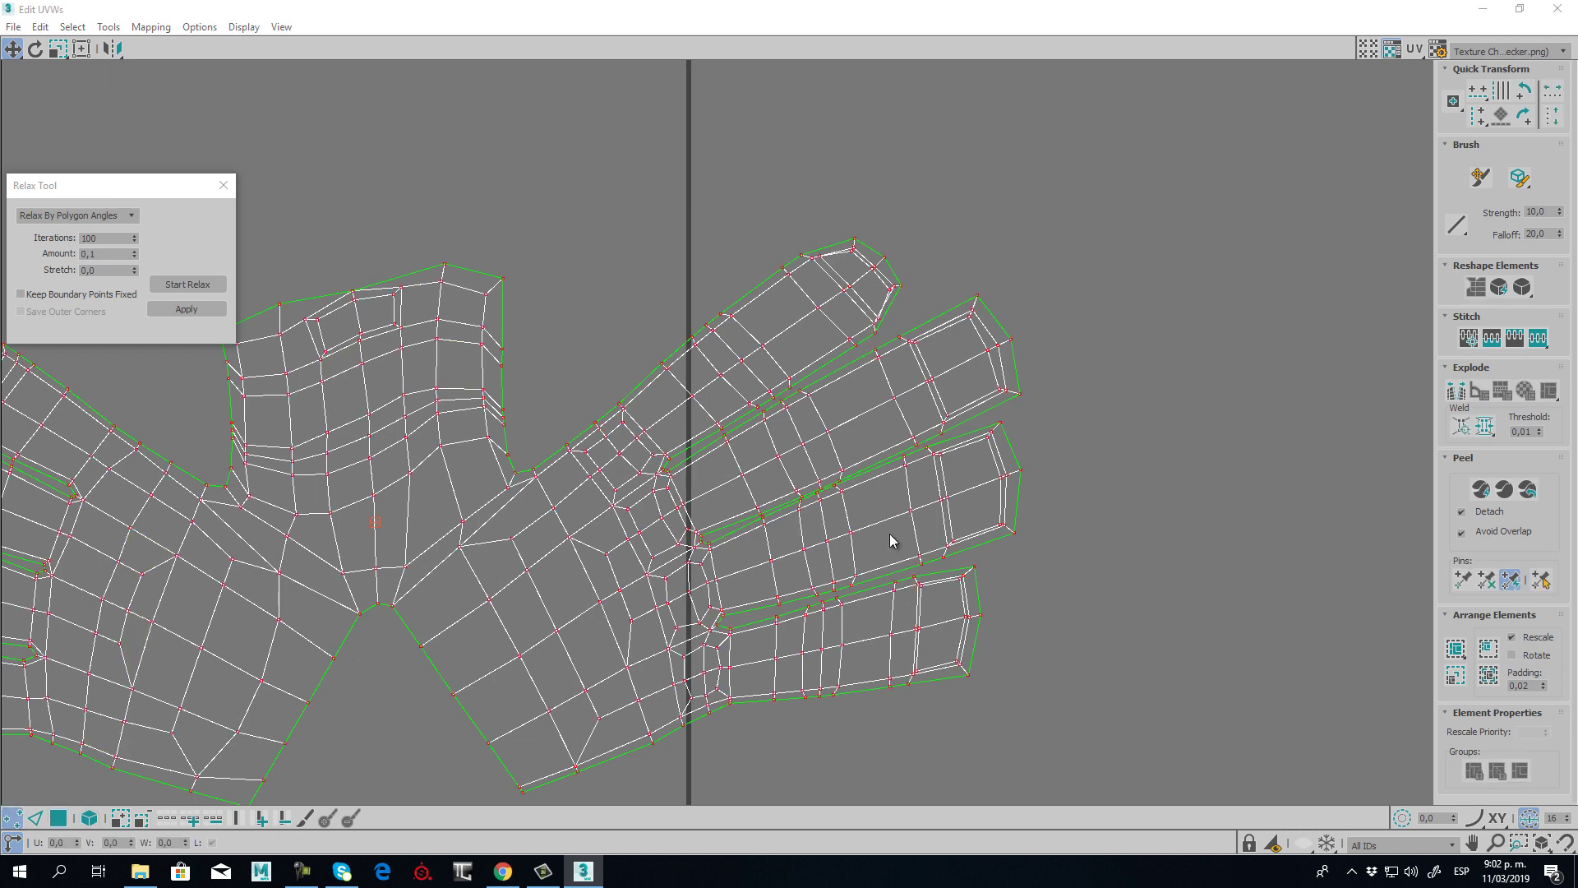
middle_drag(891, 540, 834, 367)
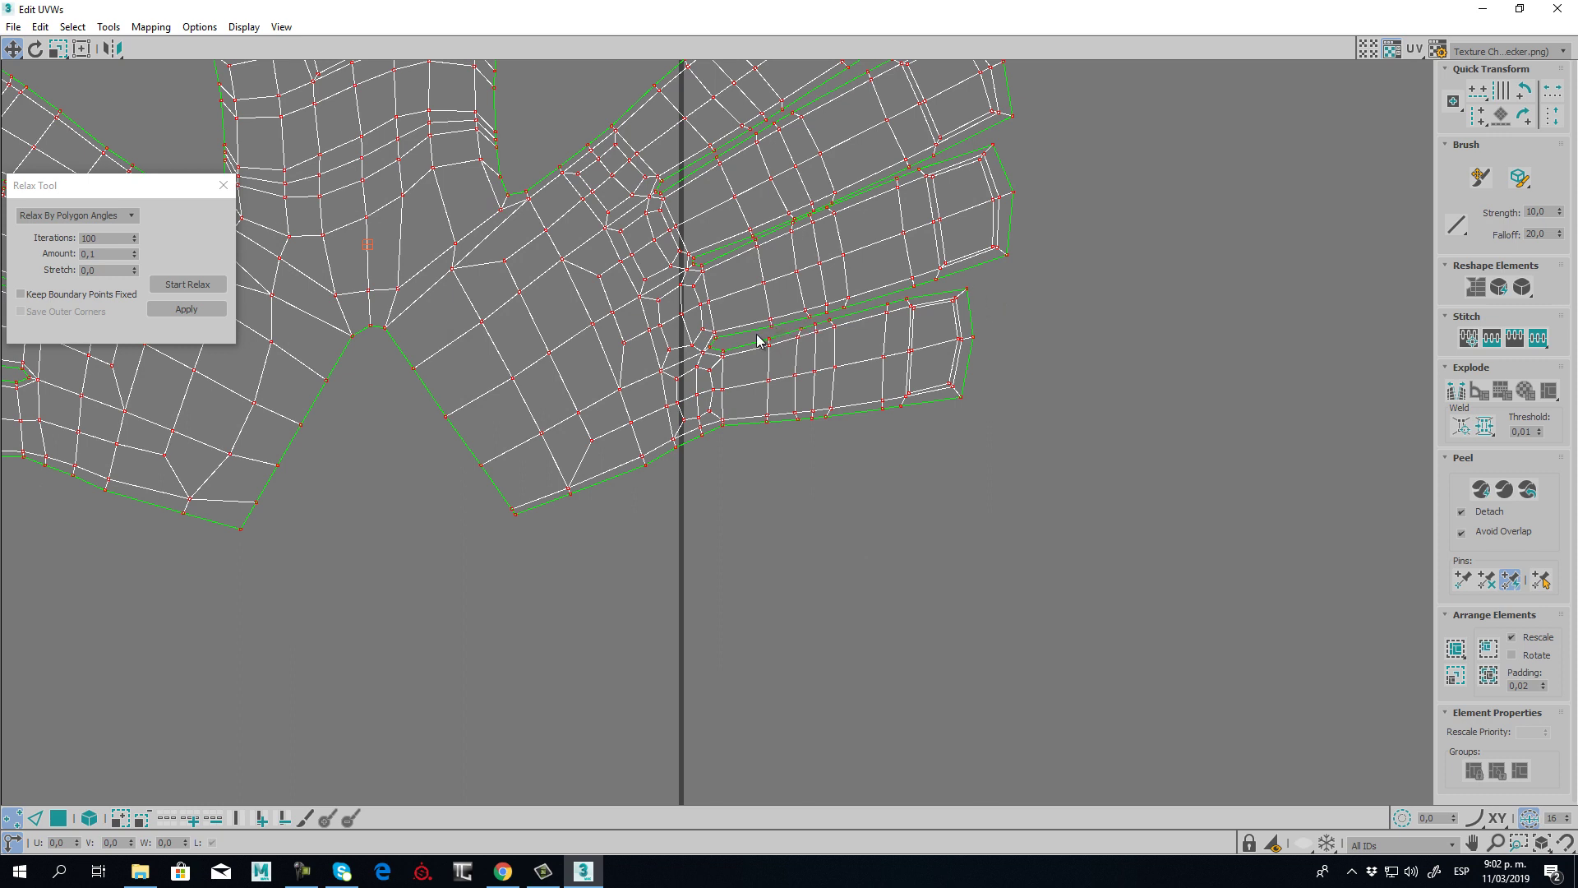
ctrl+drag(900, 290, 900, 289)
ctrl+drag(810, 325, 847, 483)
ctrl+drag(717, 342, 818, 487)
scroll(796, 312, up, 4)
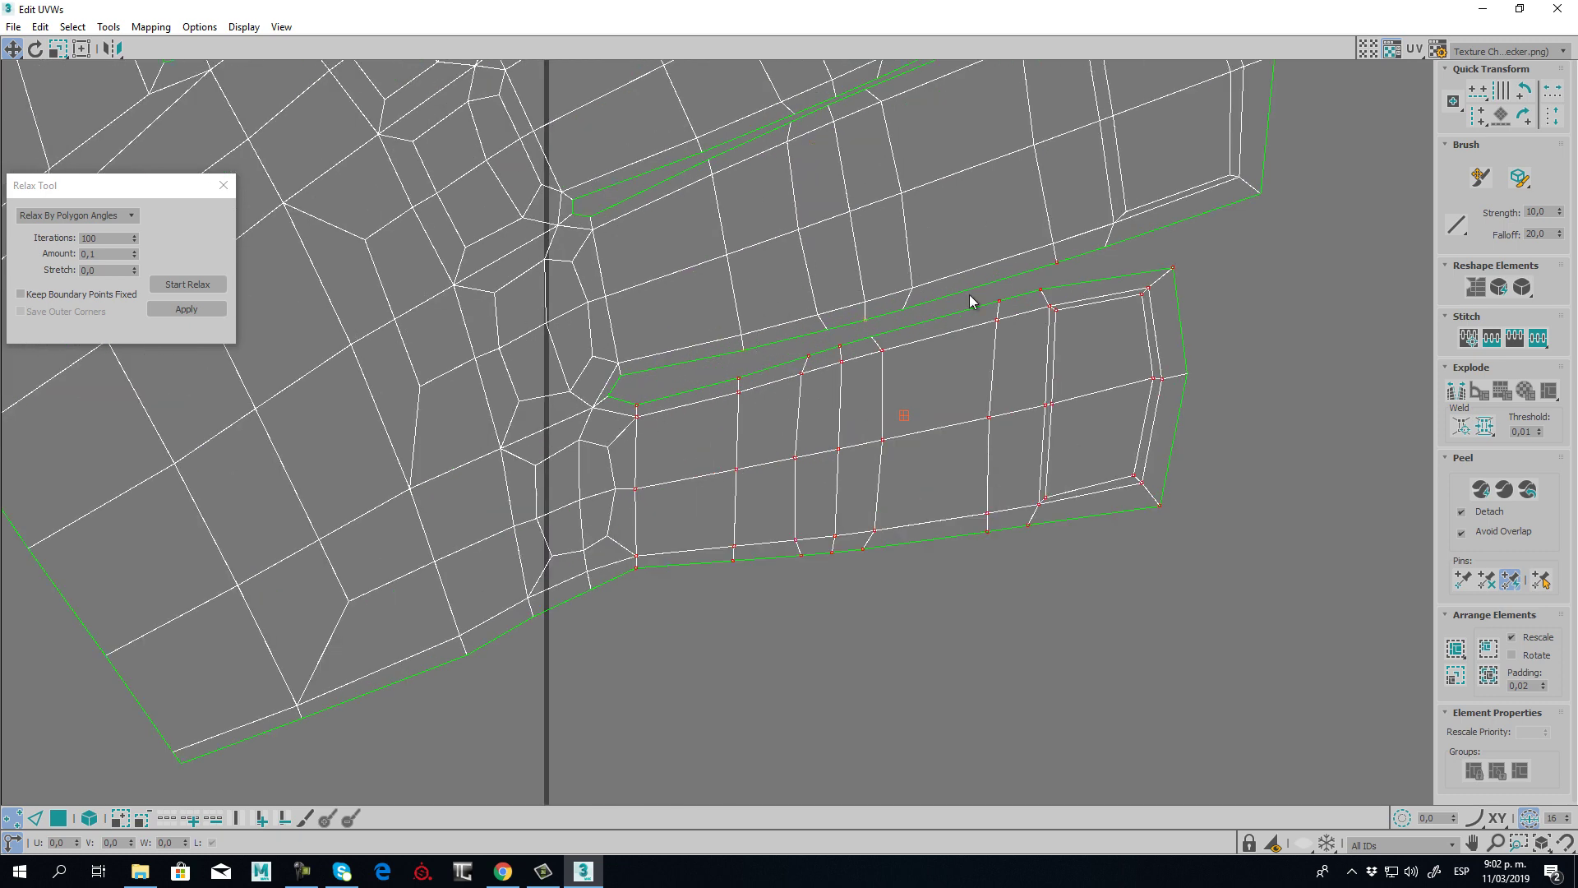
scroll(884, 415, down, 4)
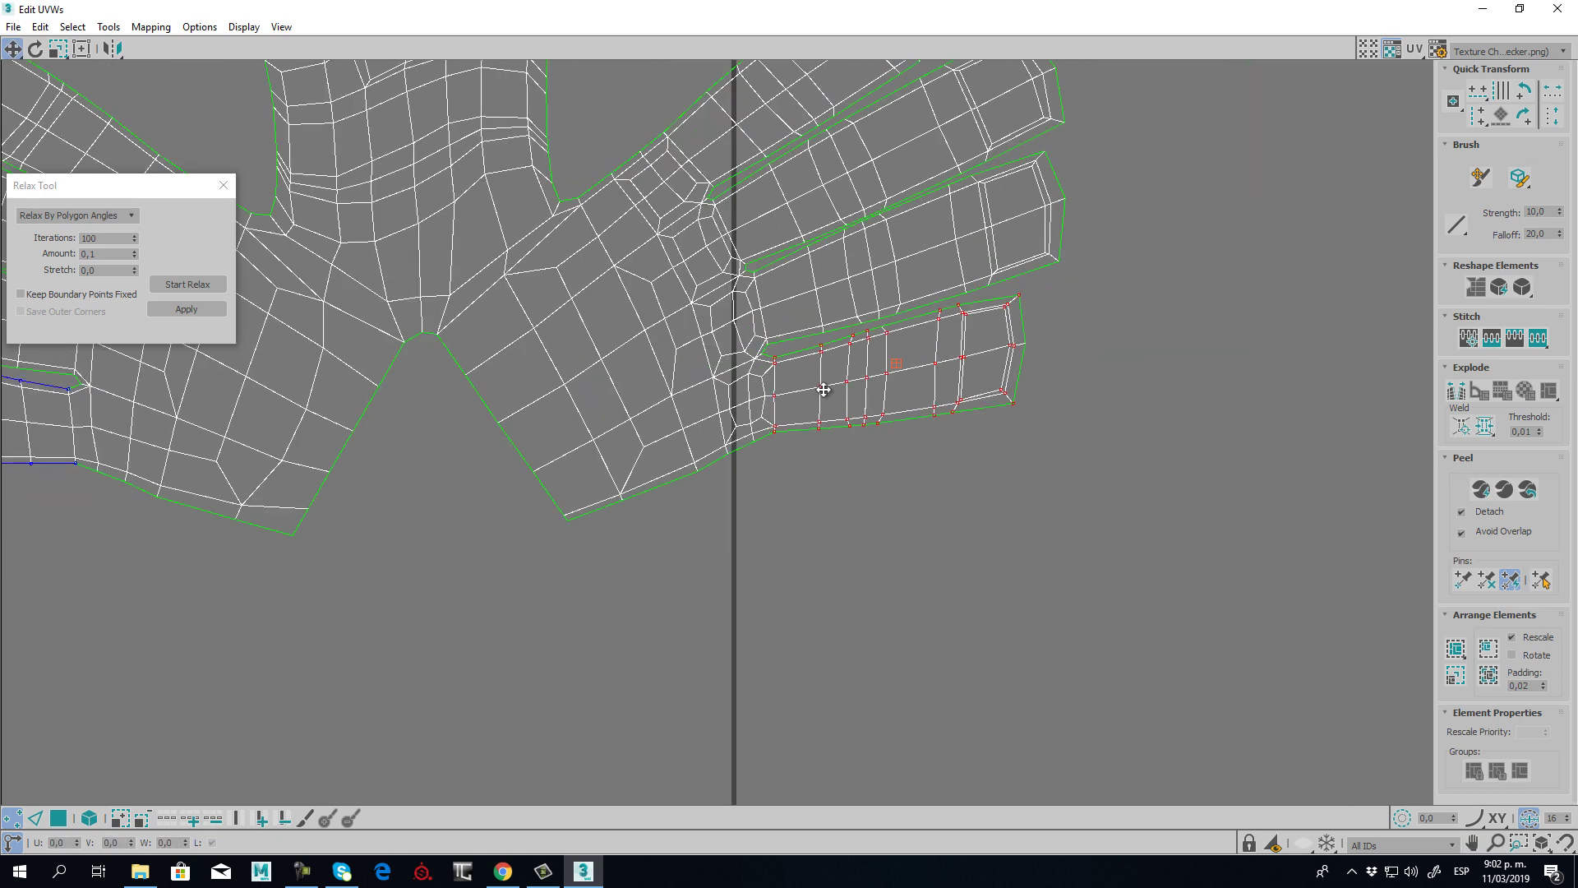
- Try to rotate the selected finger clockwise and move it down away from its neighbour, and undo both changes
click(34, 49)
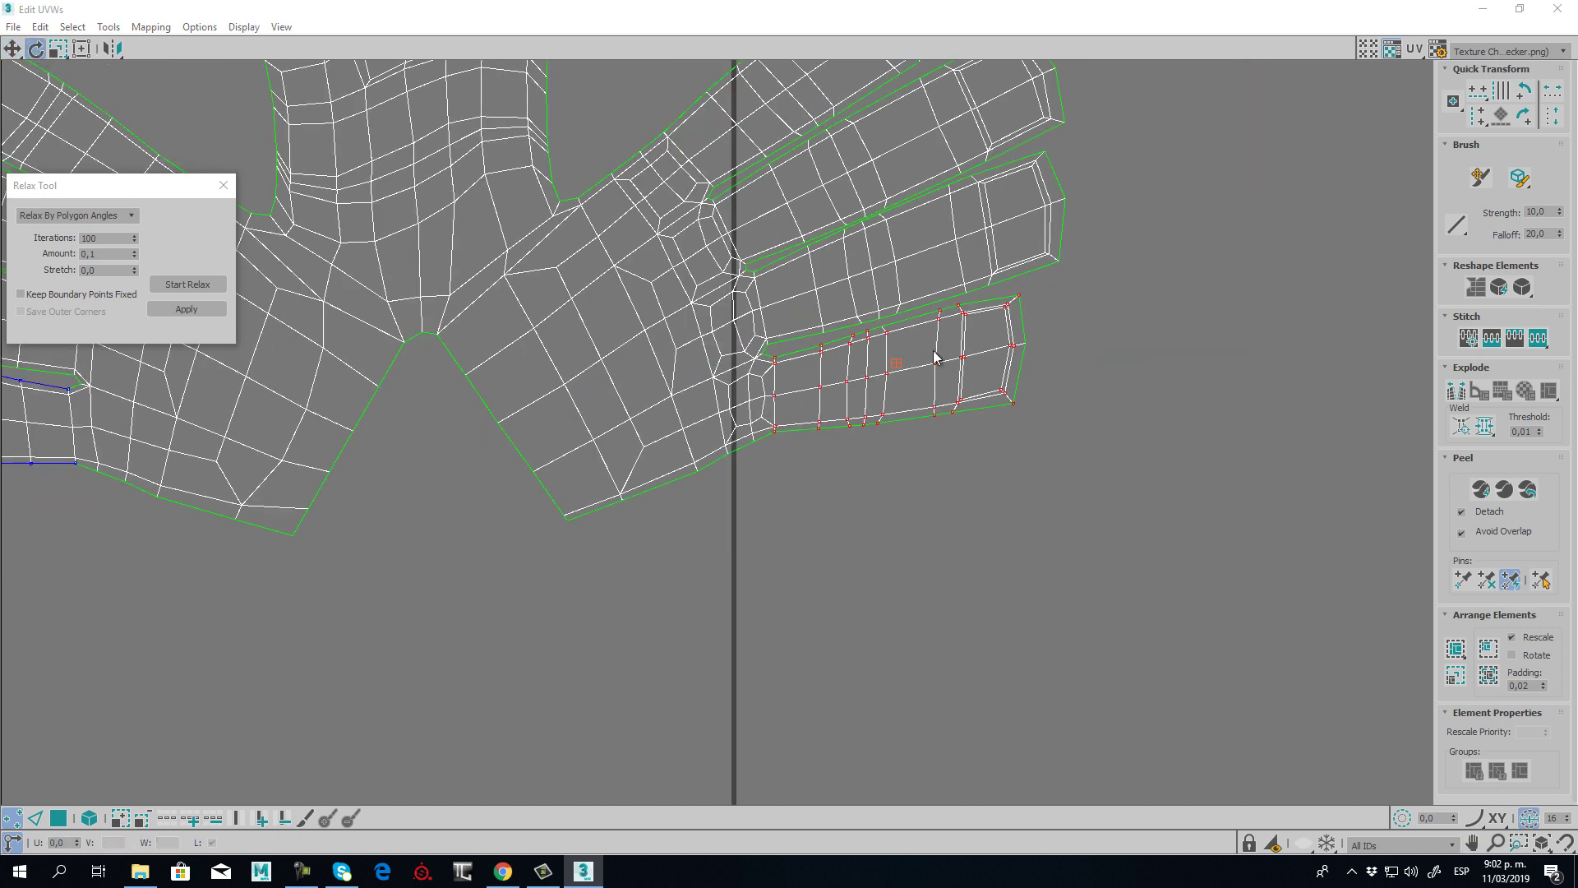
drag(960, 354, 736, 274)
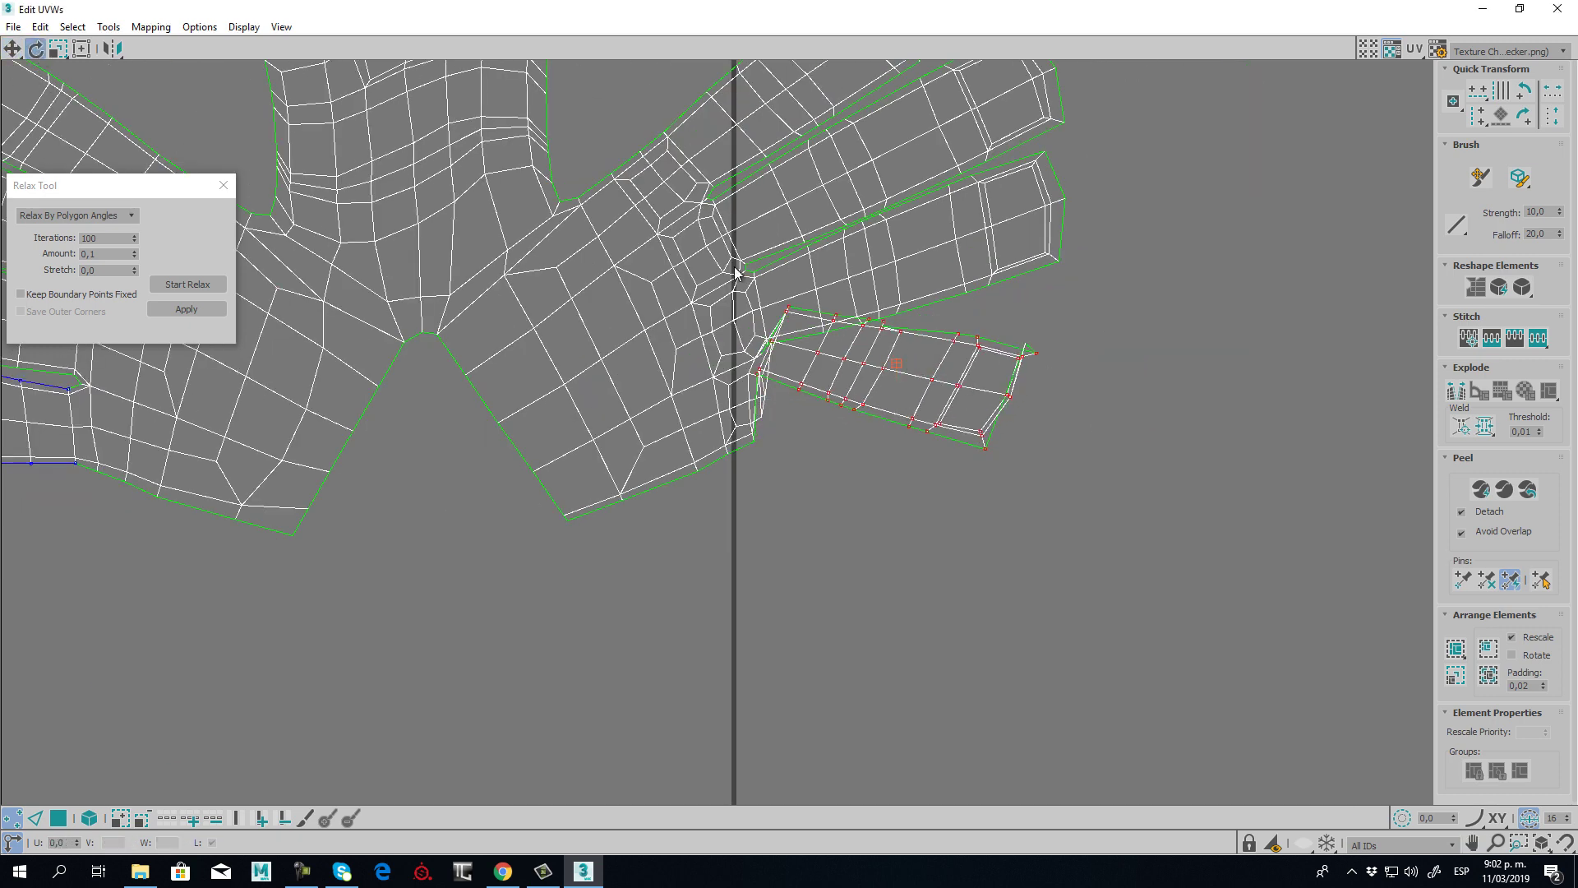
click(13, 48)
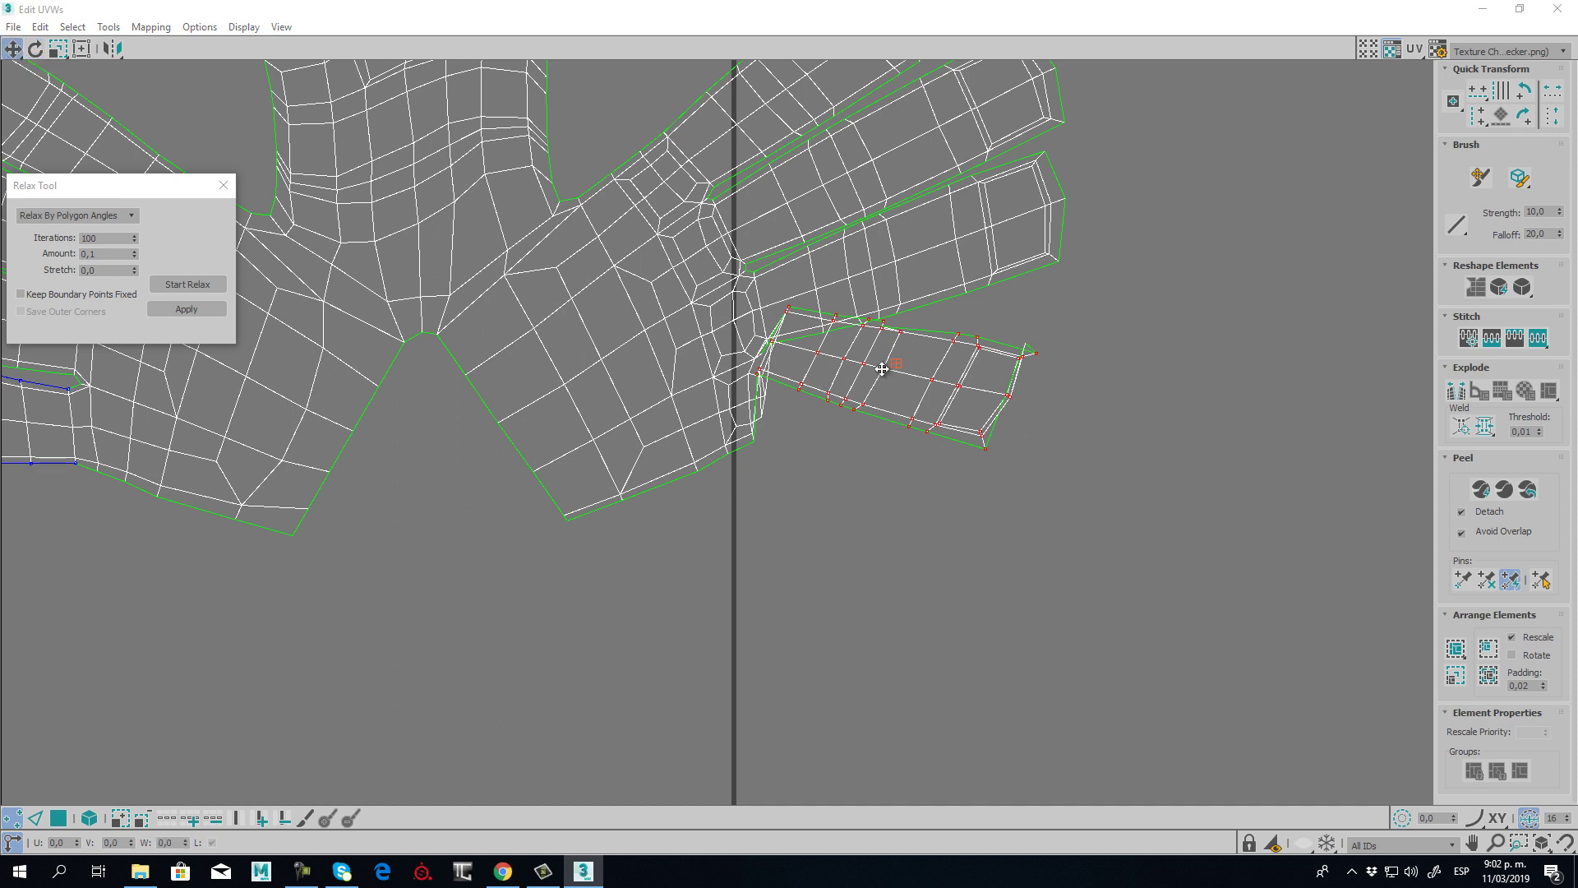
drag(882, 369, 896, 434)
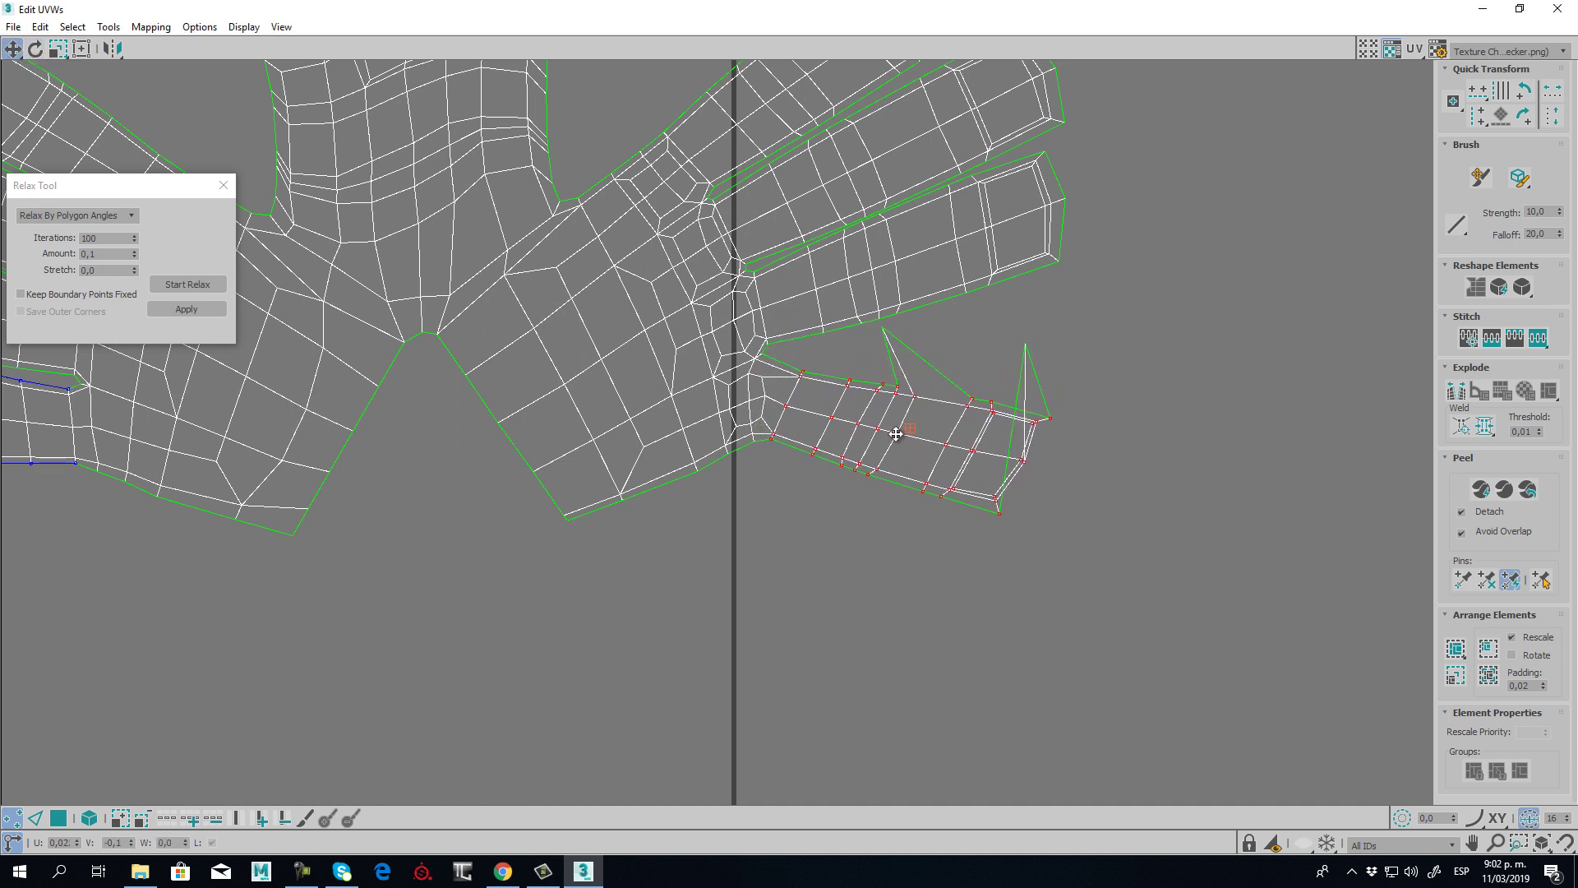
key(ctrl+z)
key(ctrl+z)
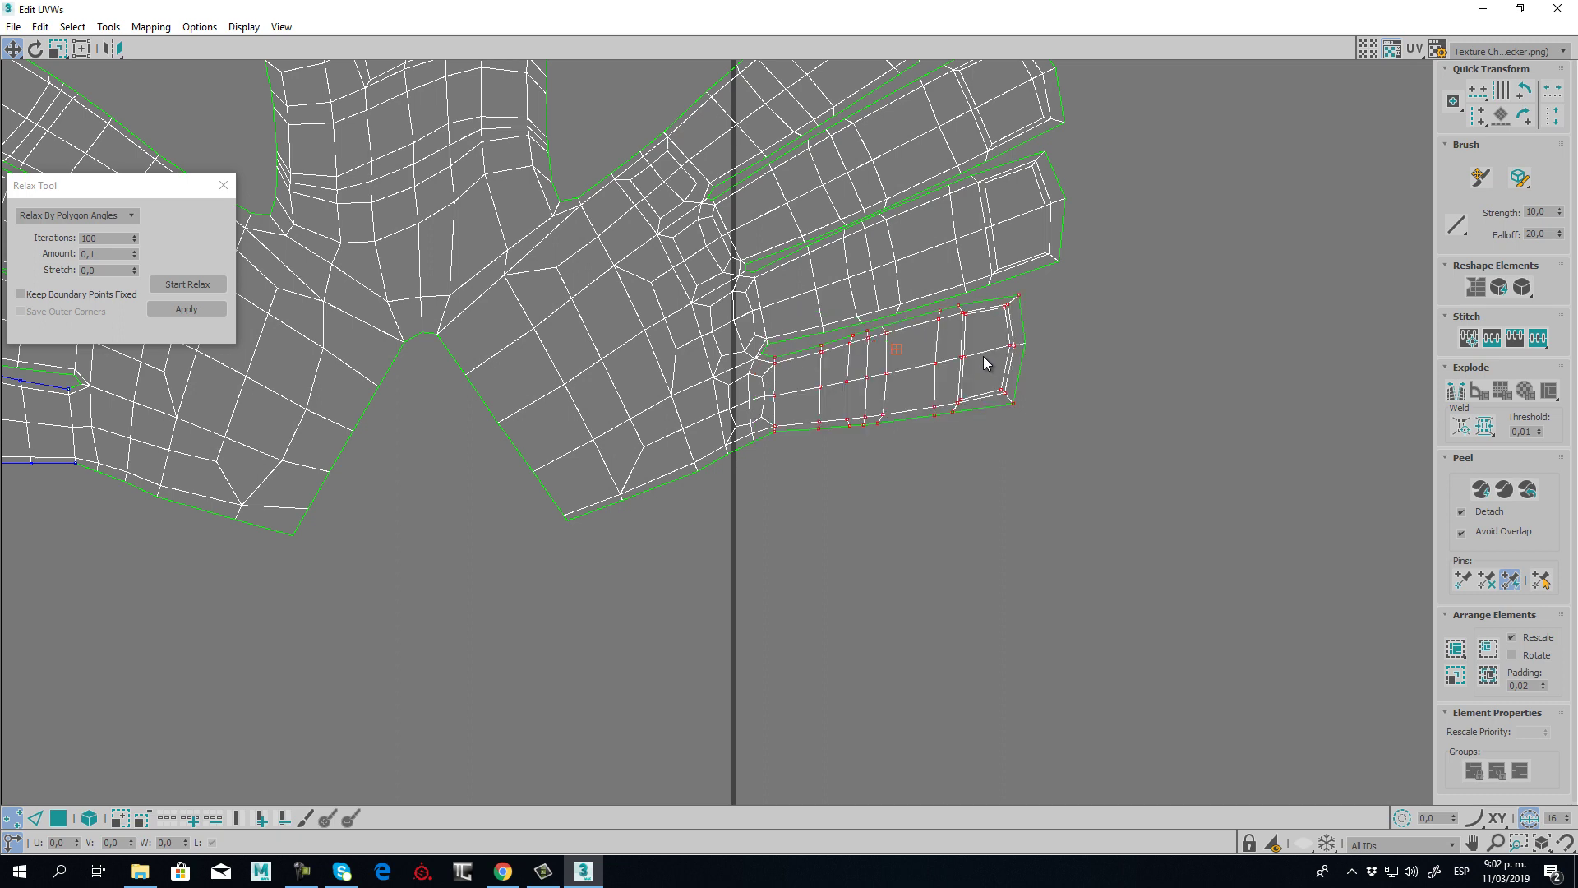
- Rotate the lowest finger of the right half clockwise, away from its neighbour, and relax its vertices by polygon angles
scroll(978, 314, up, 3)
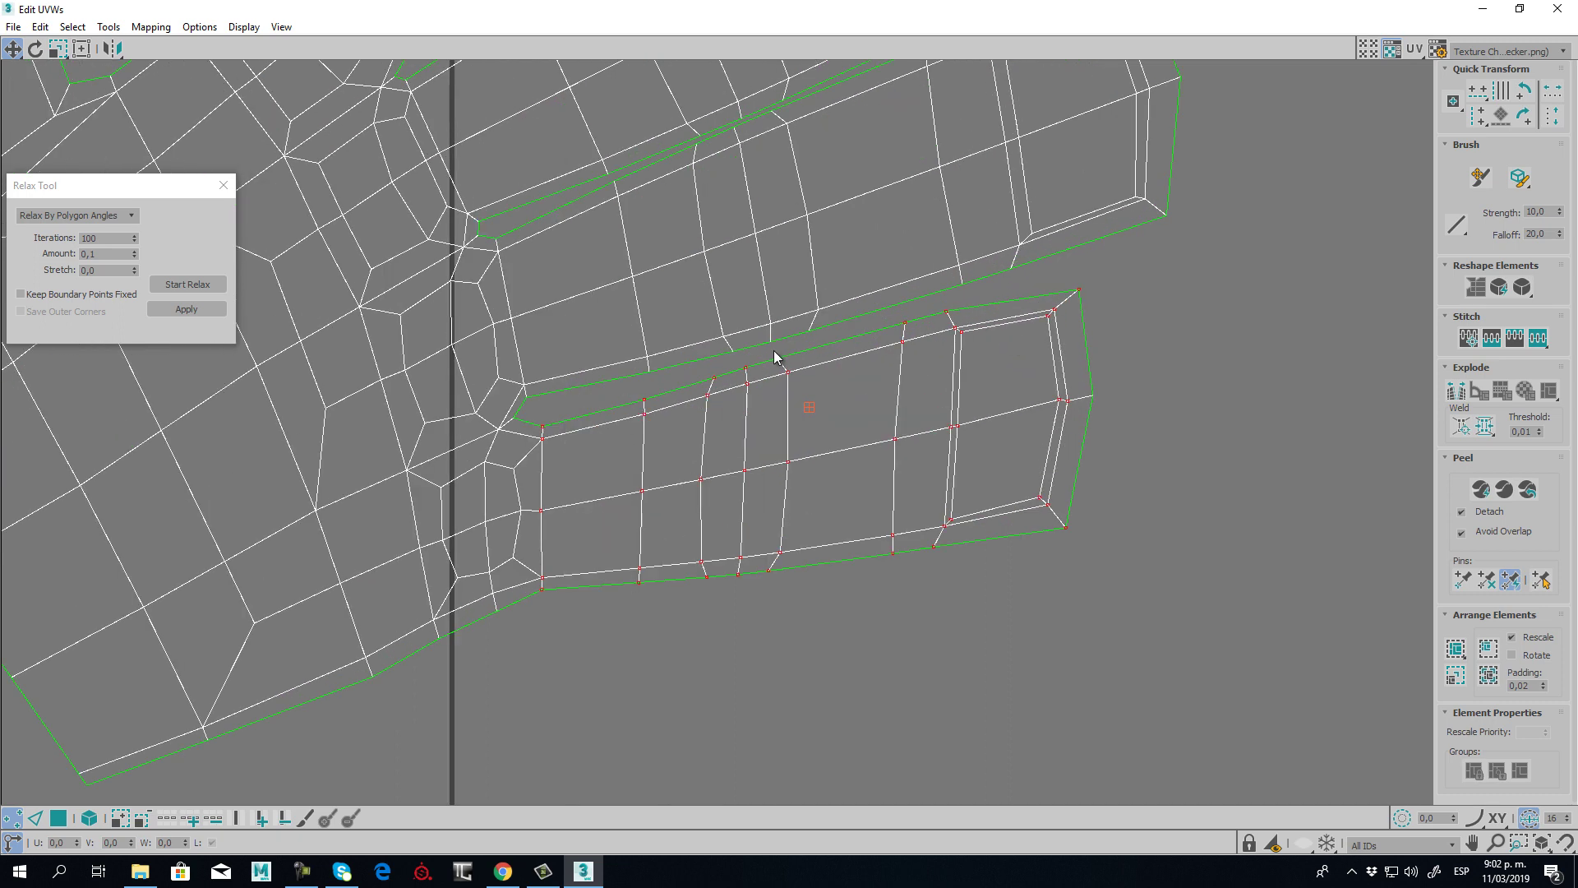
scroll(830, 469, down, 3)
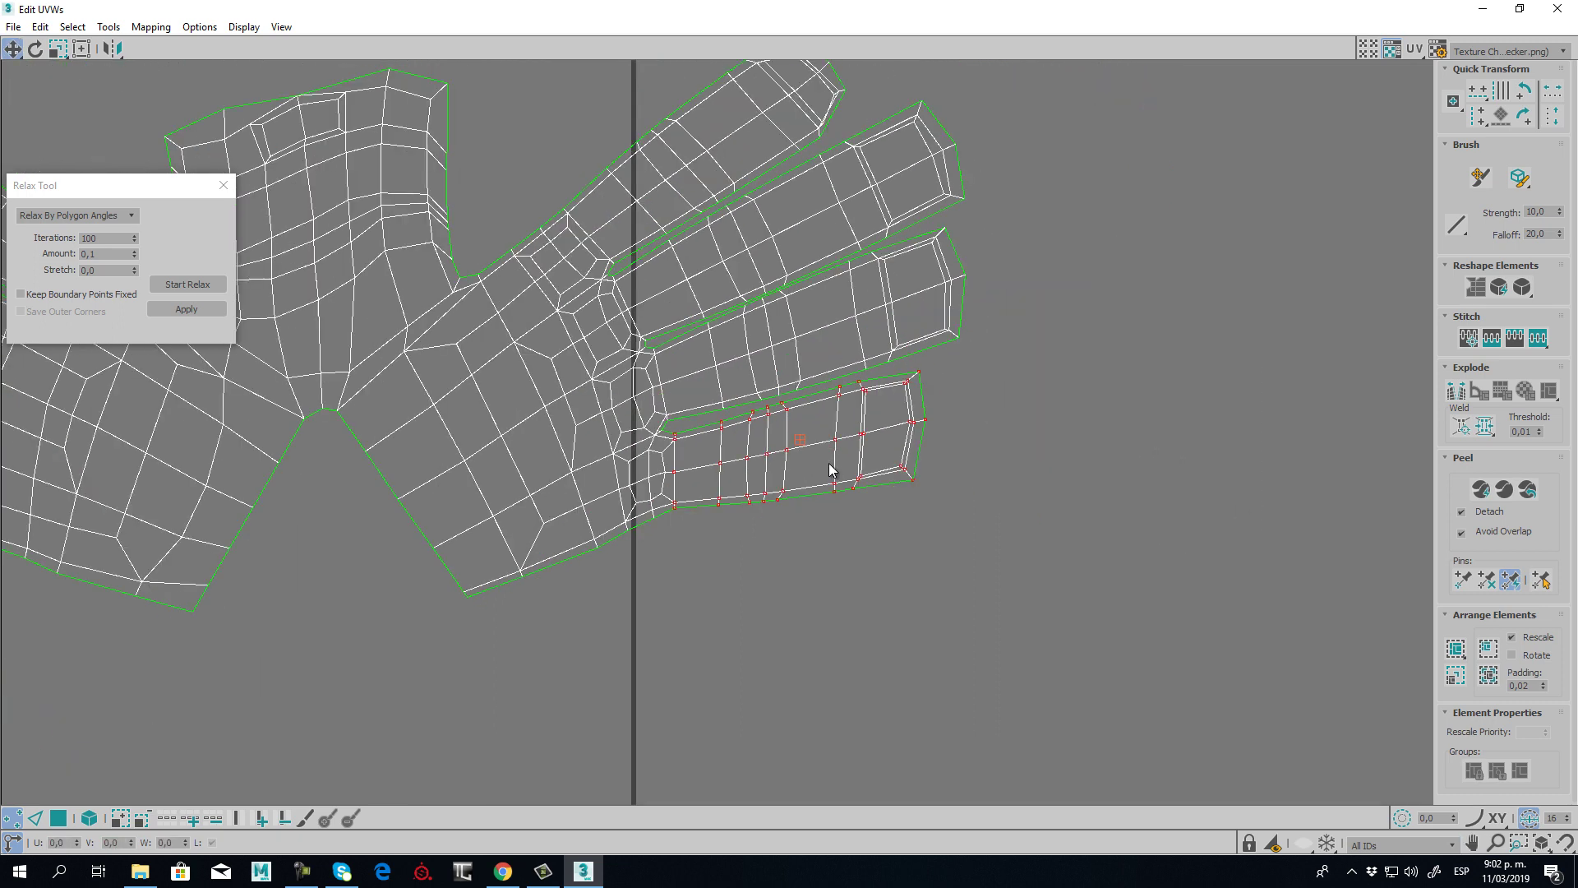
key(e)
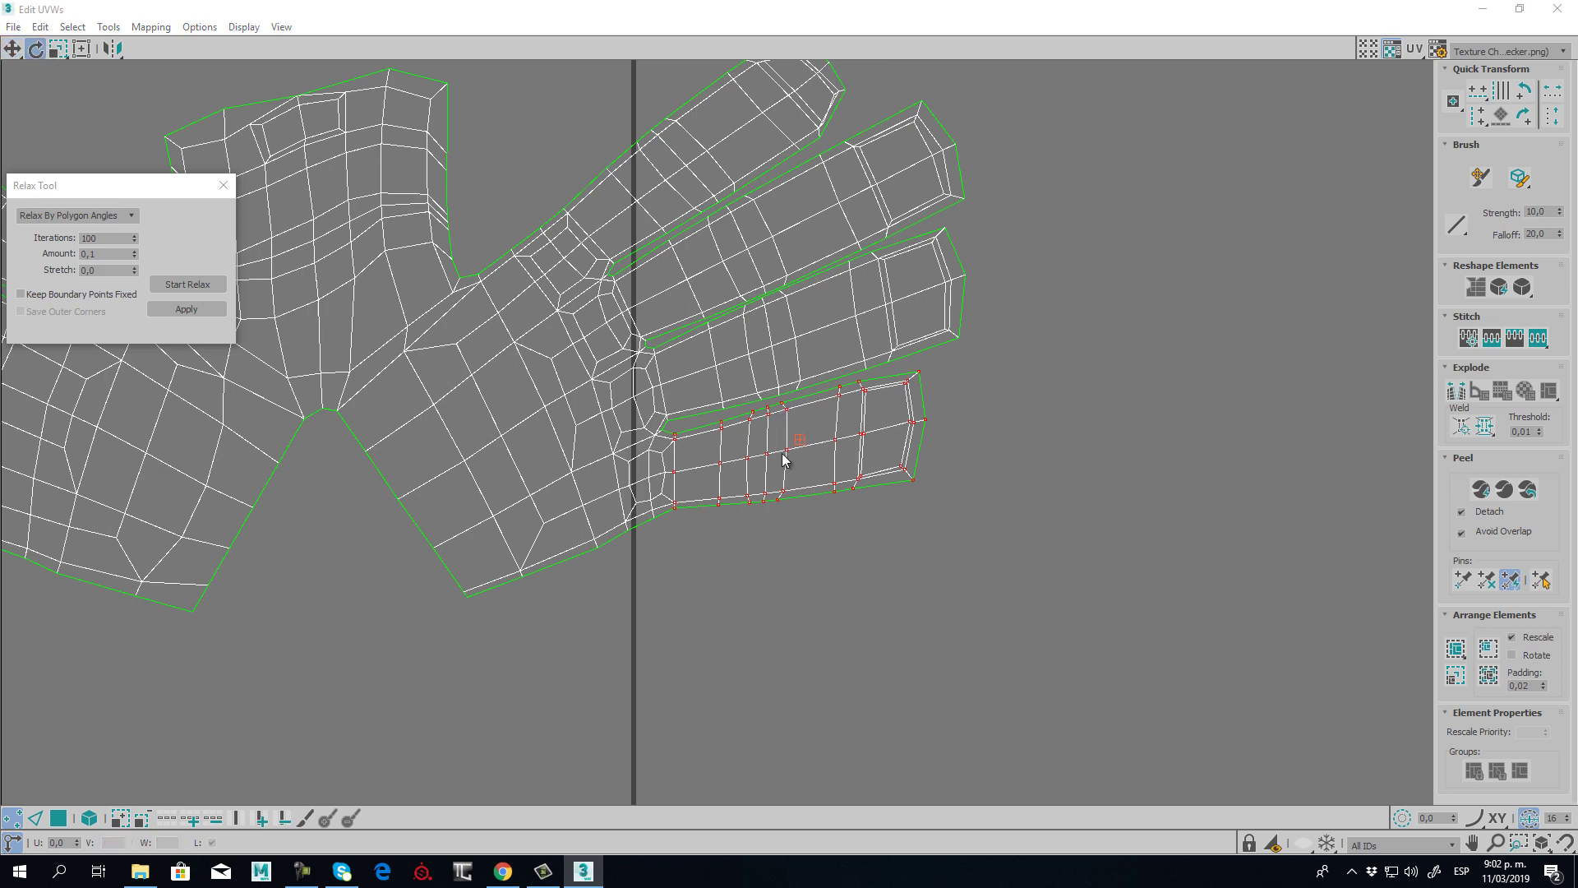
click(786, 462)
click(796, 458)
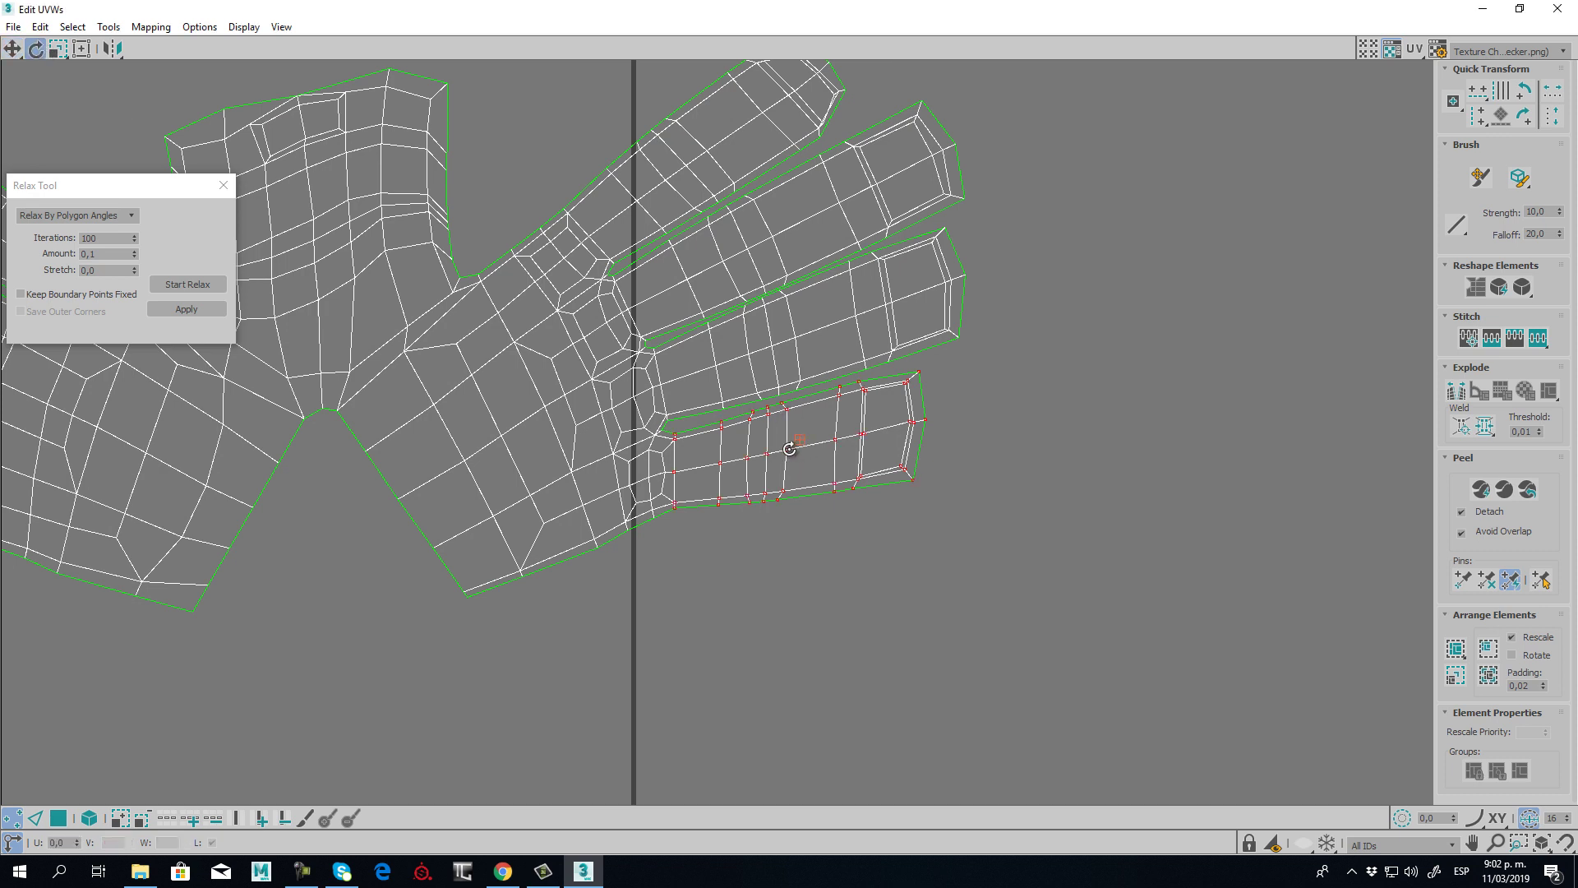
drag(785, 451, 798, 500)
click(12, 50)
click(187, 283)
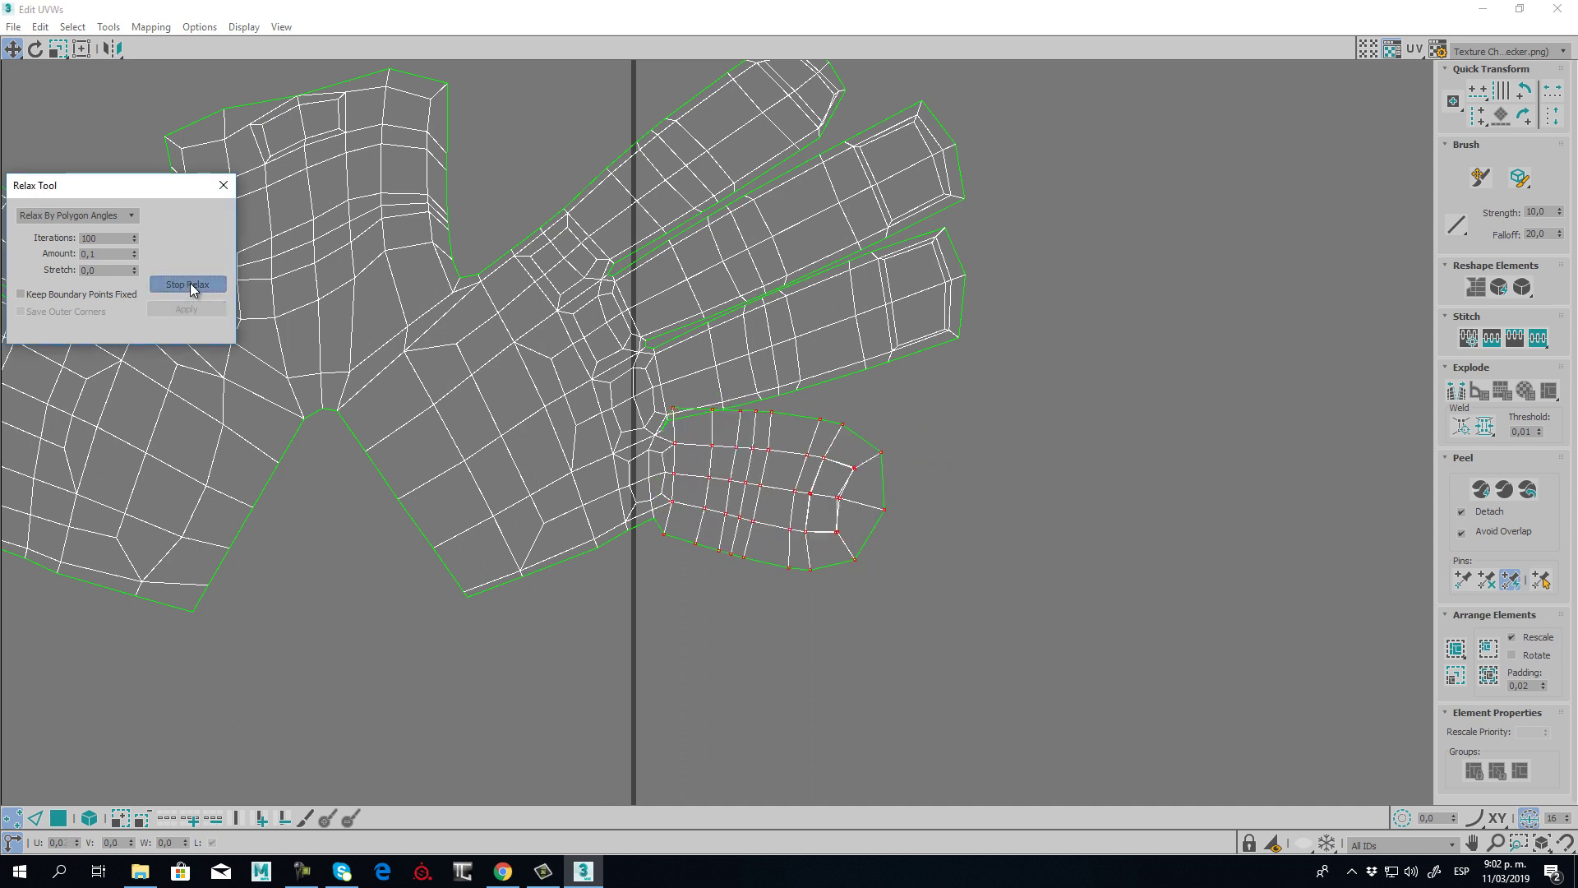
click(187, 284)
- Move the relaxed finger outward from the palm, rotate it about 10 degrees clockwise and shift it slightly down
drag(829, 481, 865, 504)
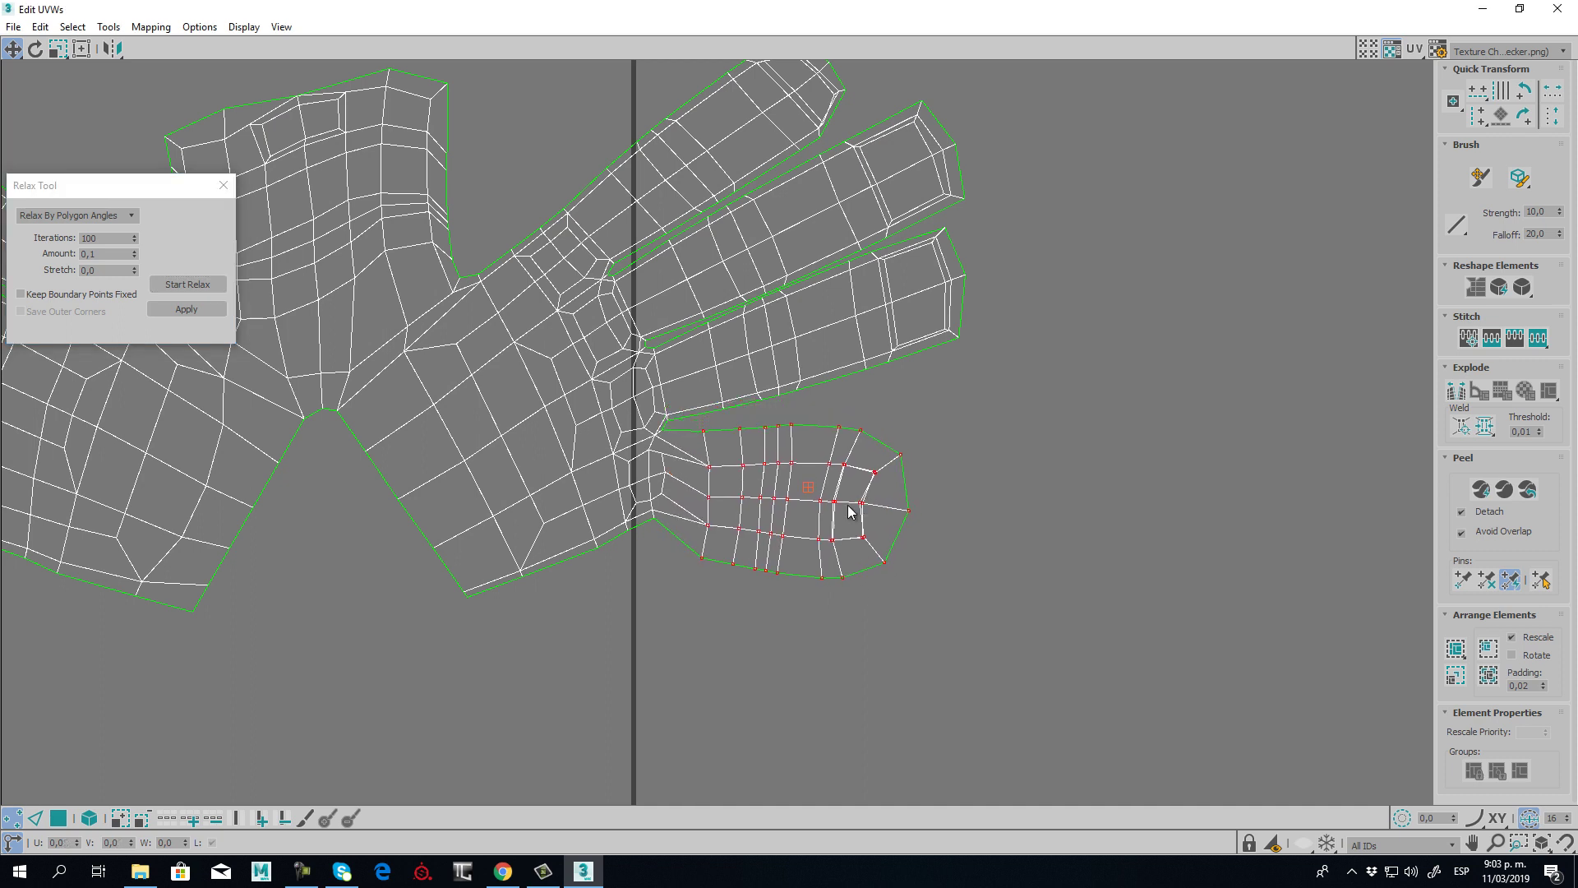
click(34, 48)
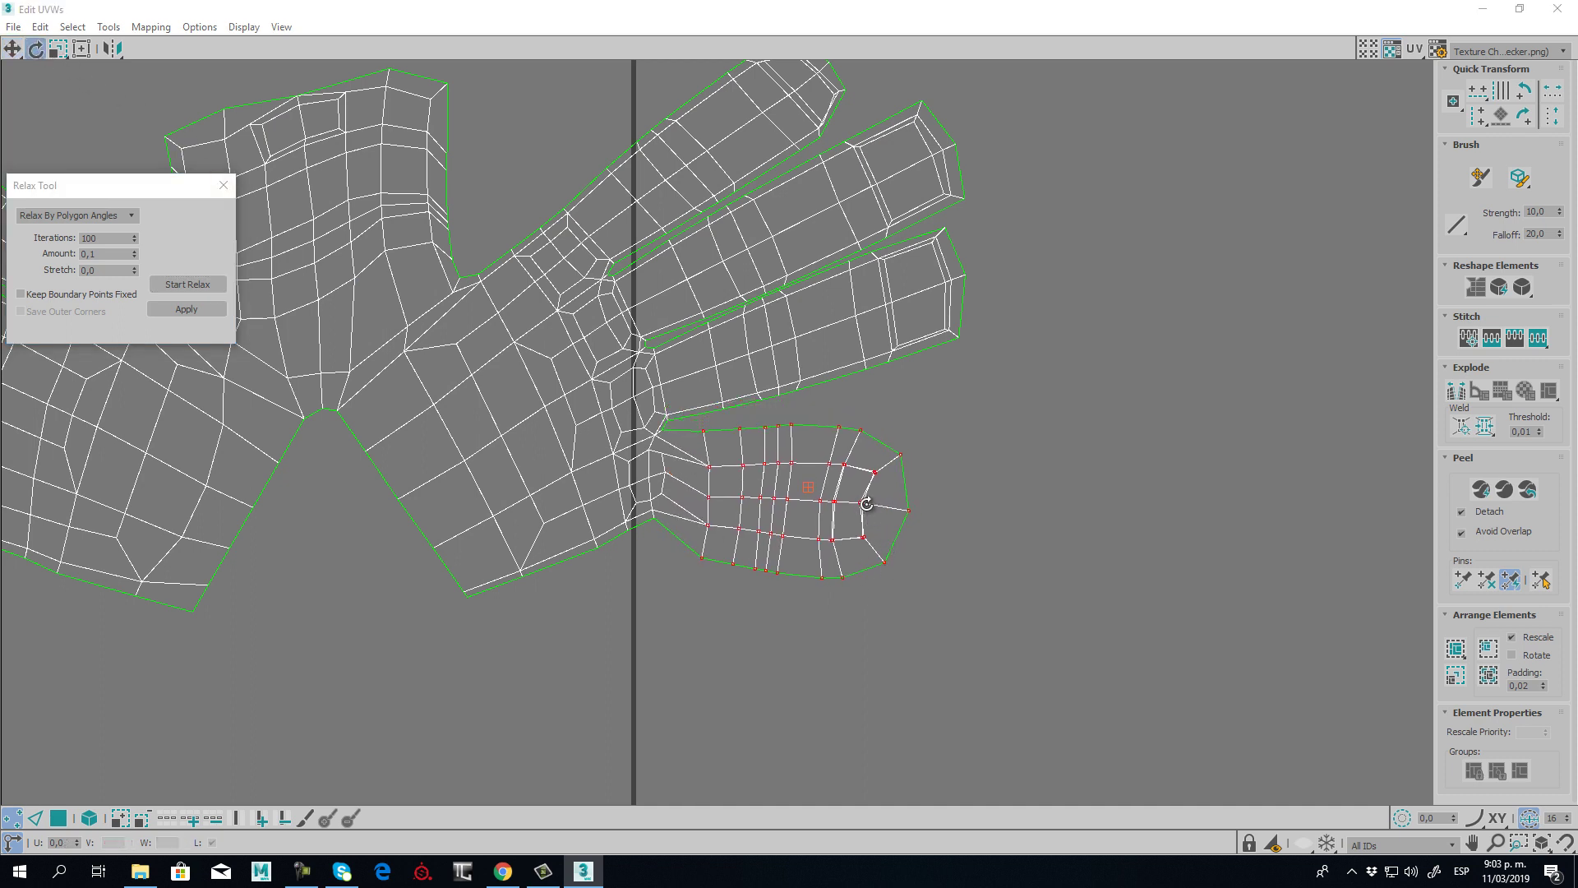
drag(867, 504, 870, 517)
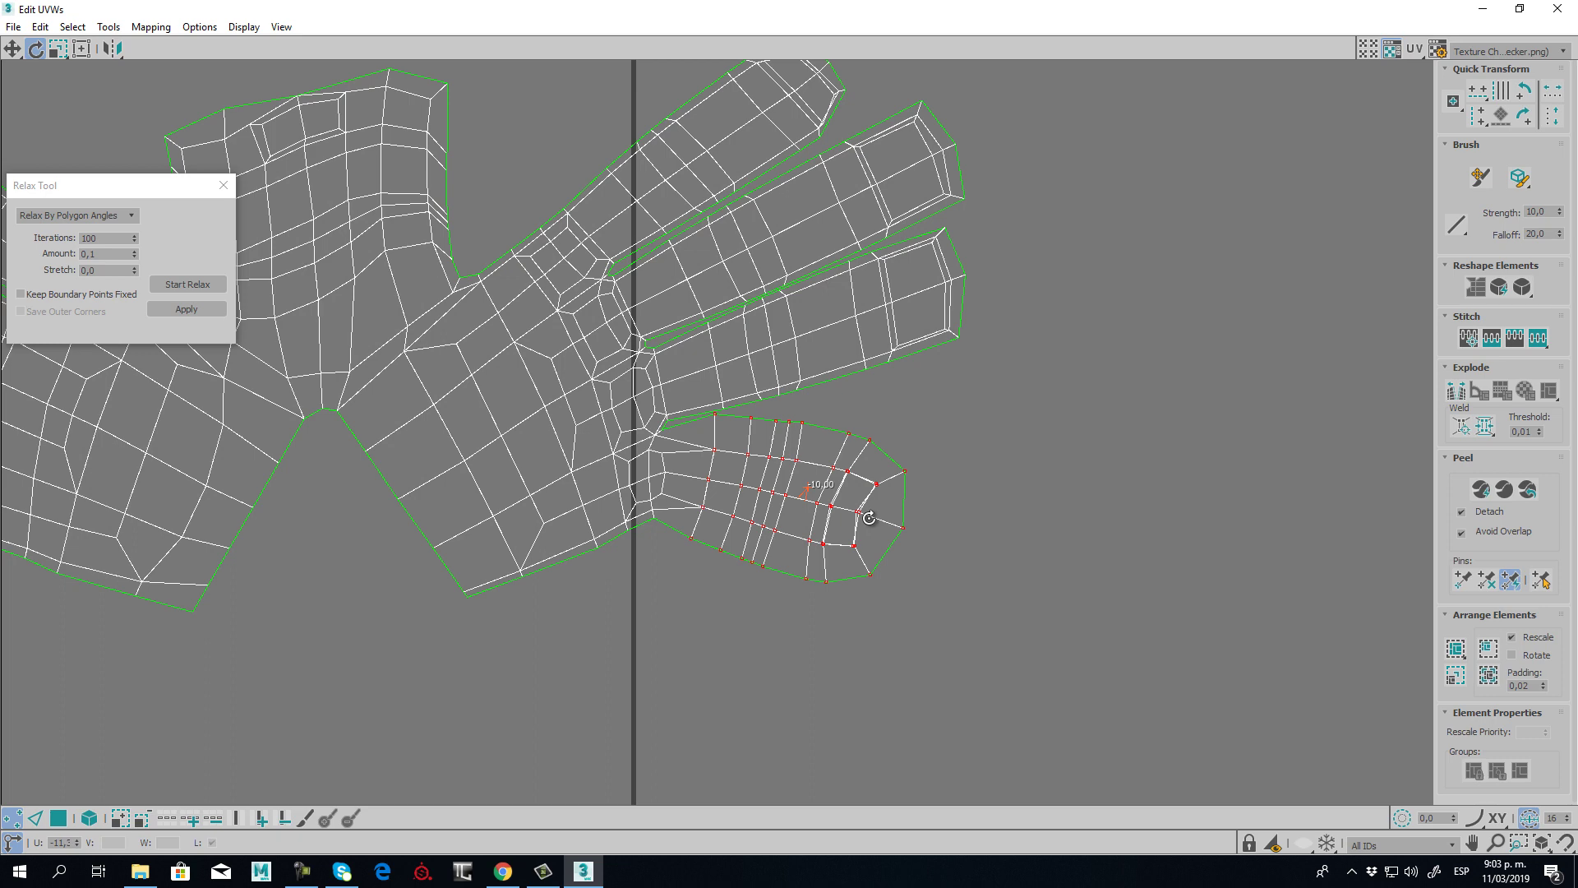
click(11, 49)
drag(821, 505, 818, 517)
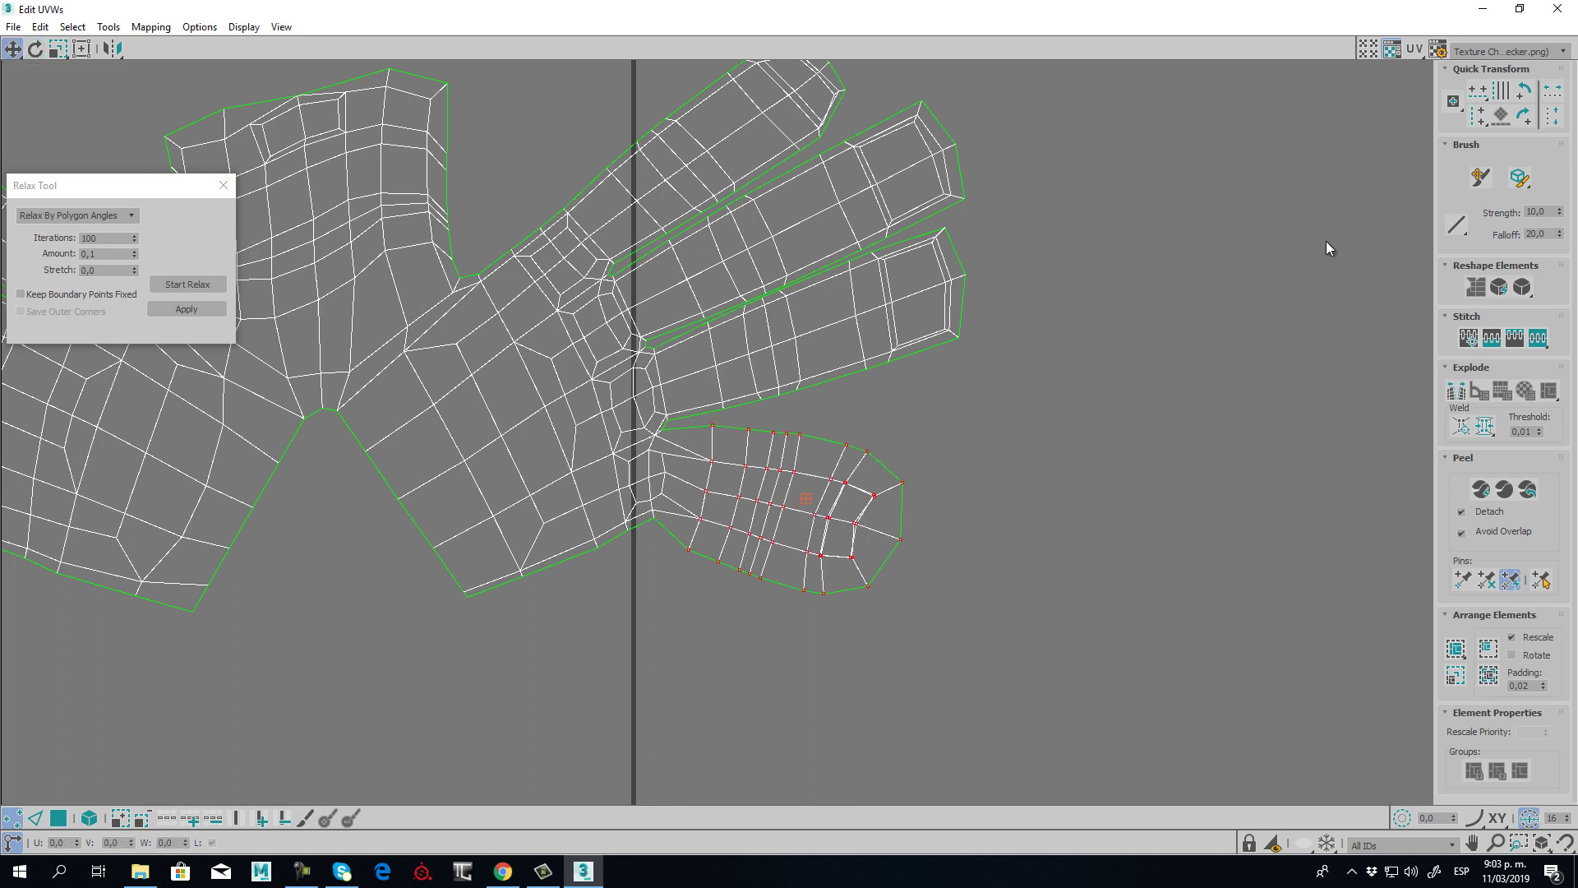
- Inspect the checker pattern on the little finger and side of the hand in the viewport, and return to the UV editor
click(1482, 9)
alt+middle_drag(1002, 496, 1138, 472)
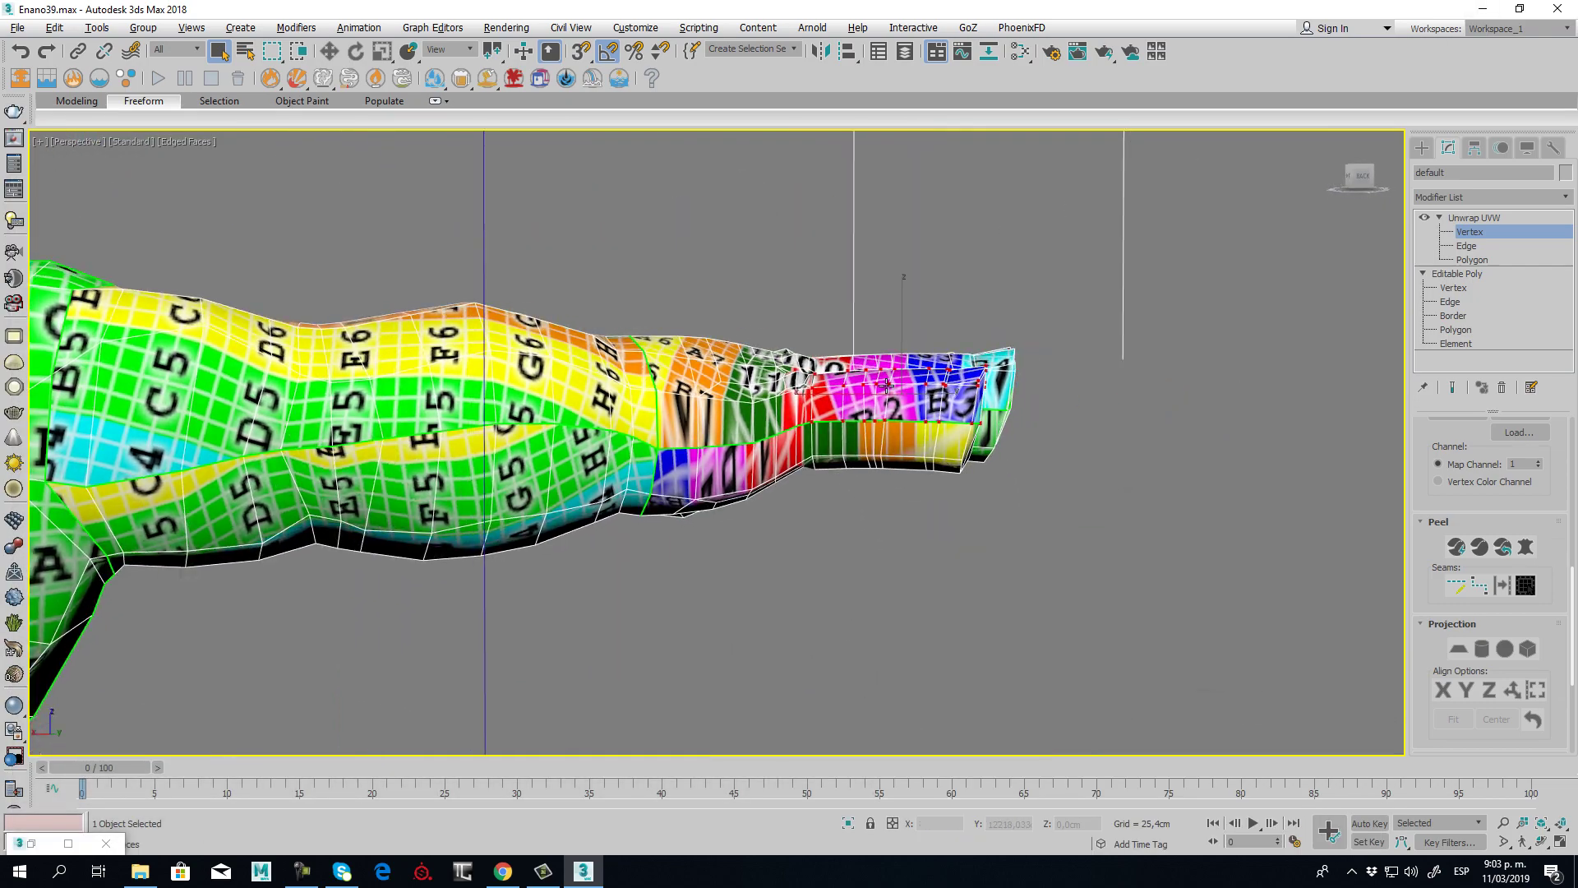
scroll(892, 388, up, 4)
alt+middle_drag(955, 471, 1157, 372)
alt+middle_drag(954, 474, 845, 486)
click(1483, 8)
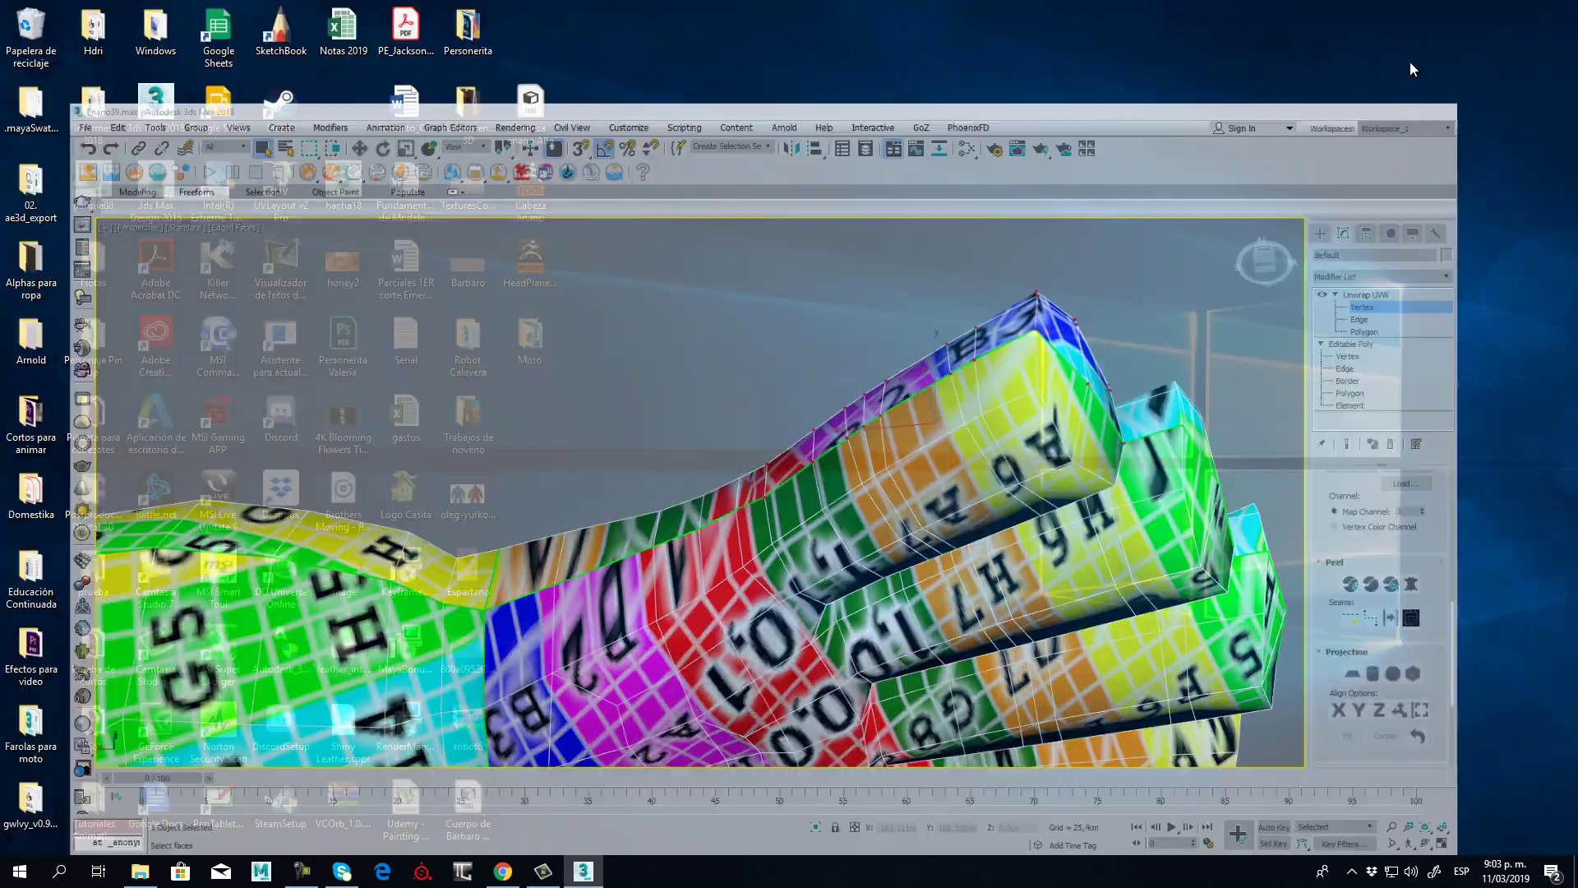
click(573, 880)
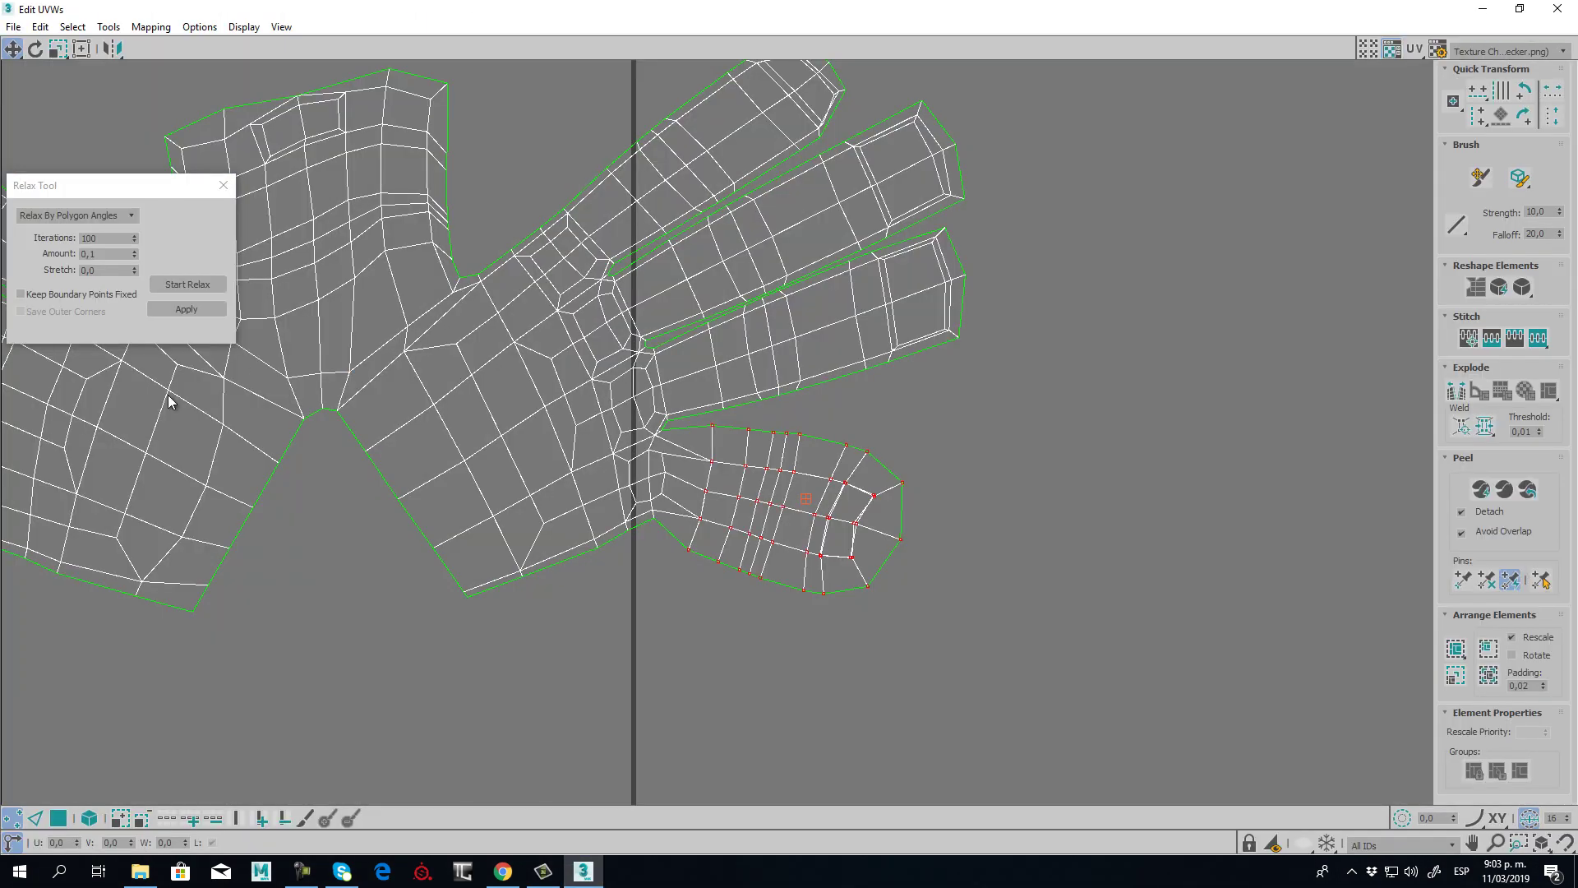
- Select the vertices of the lowest finger on the left half of the hand shell
middle_drag(246, 526, 362, 451)
middle_drag(454, 497, 805, 609)
middle_drag(616, 486, 778, 409)
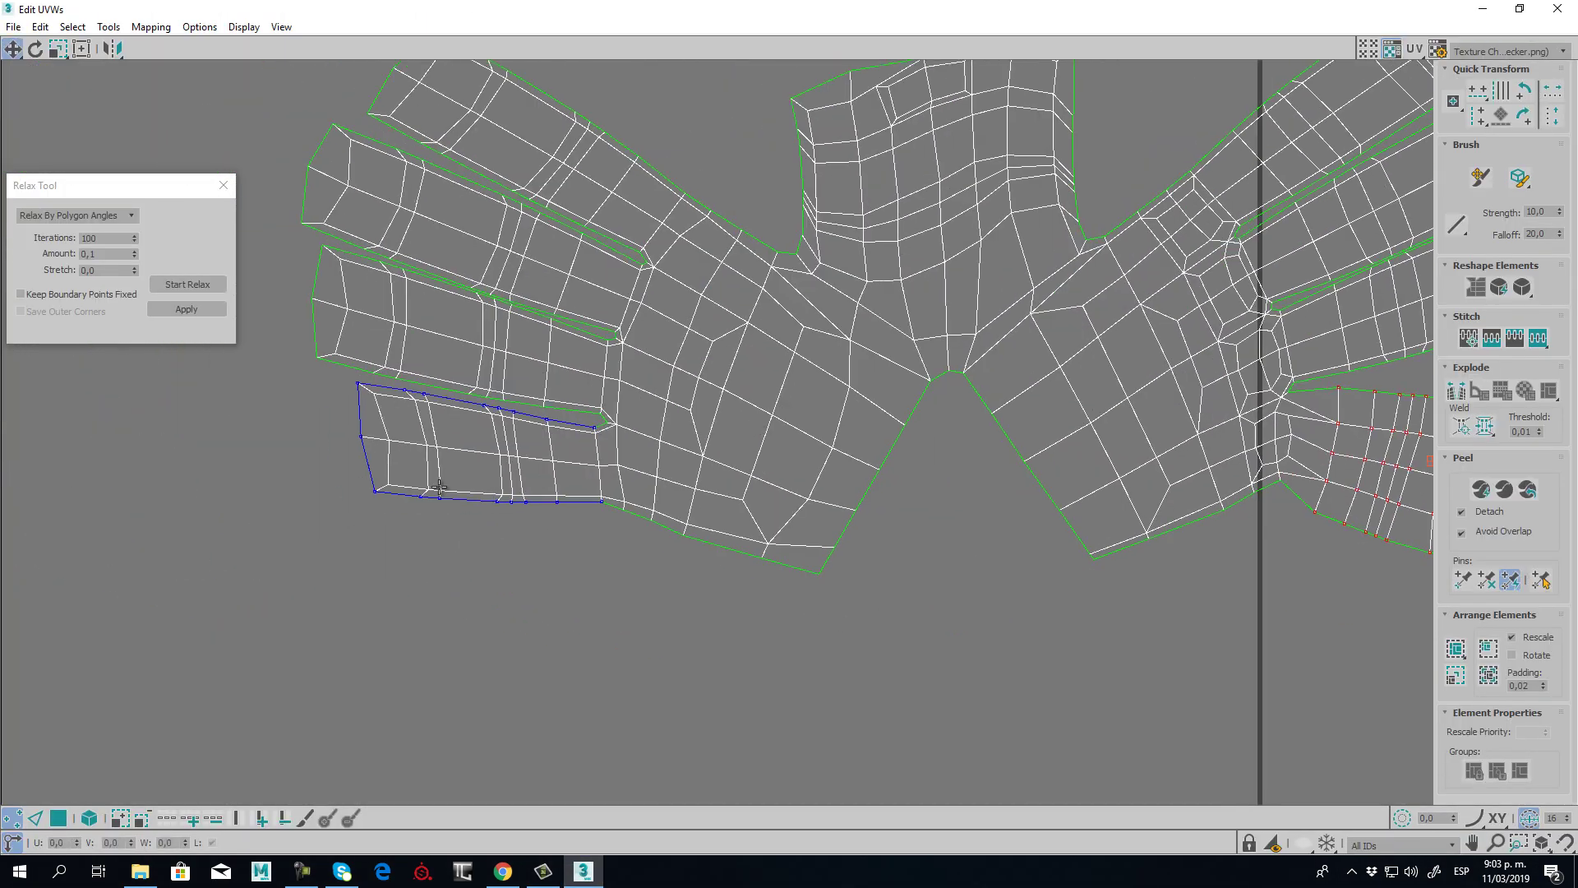
scroll(440, 485, up, 1)
middle_drag(787, 549, 780, 539)
click(358, 513)
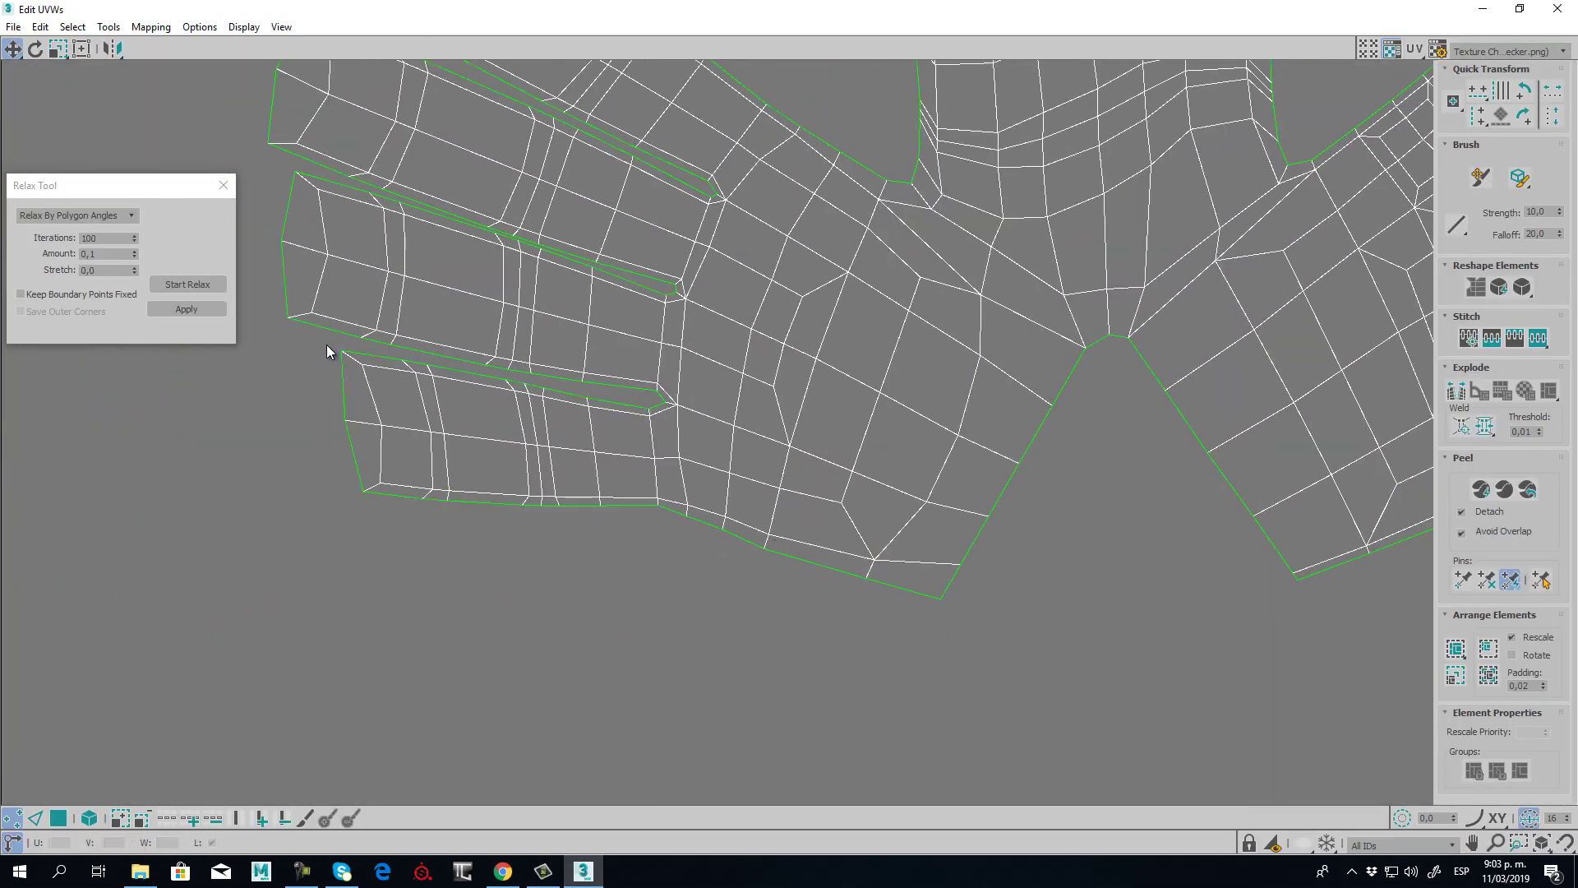
drag(327, 344, 383, 503)
ctrl+drag(453, 385, 450, 350)
ctrl+drag(412, 553, 393, 345)
ctrl+drag(464, 560, 560, 380)
drag(494, 508, 523, 375)
drag(591, 415, 600, 387)
middle_drag(592, 481, 561, 542)
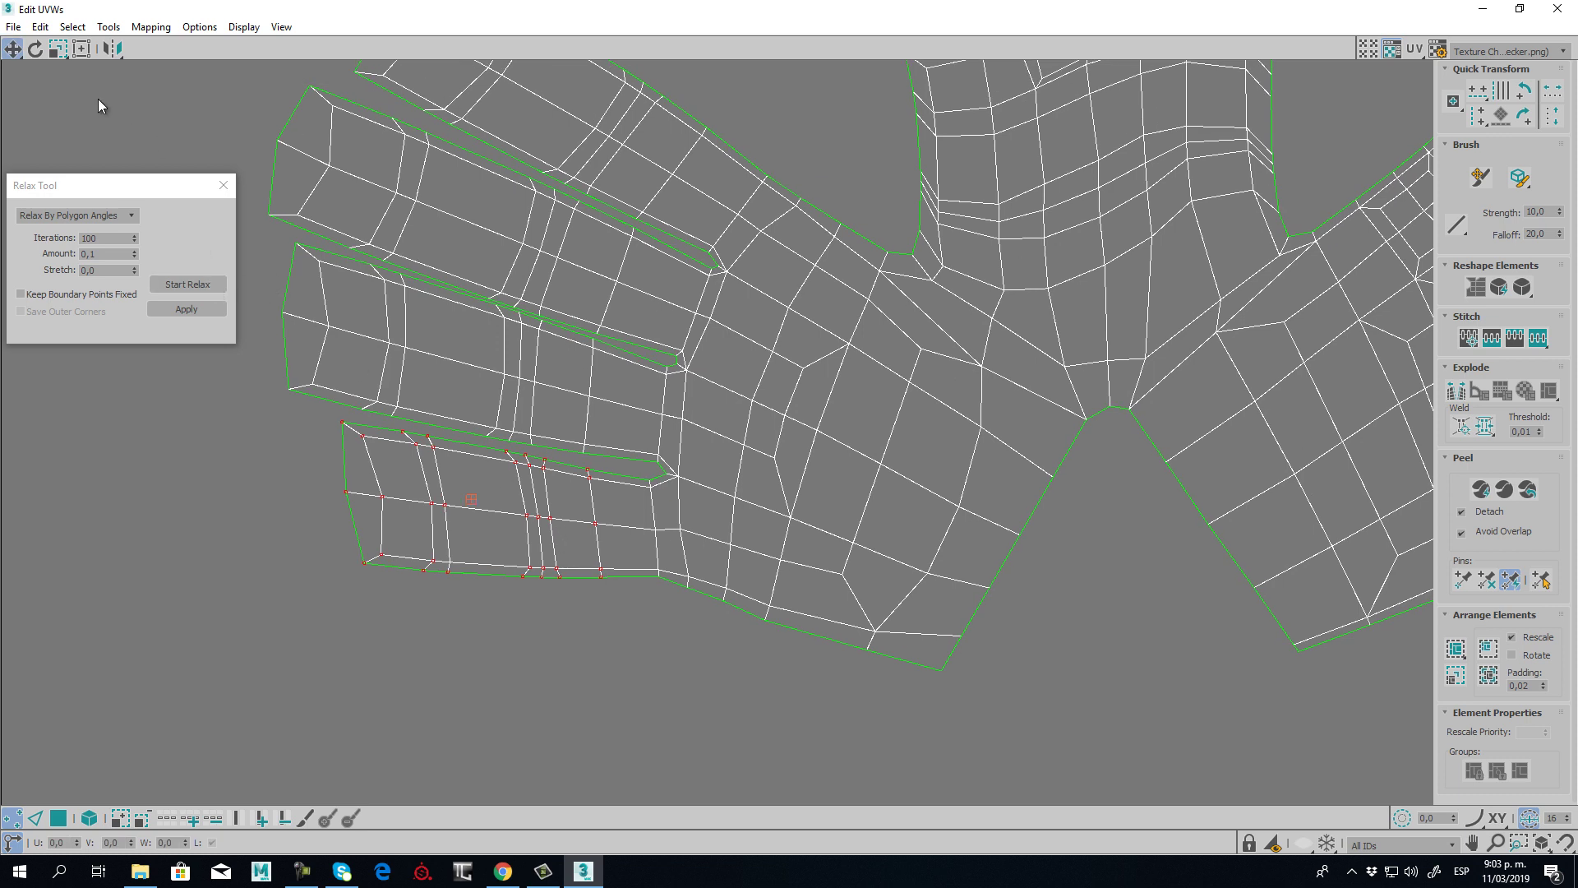
- Try to rotate the selected finger counterclockwise, and undo the rotation
click(35, 48)
drag(520, 523, 524, 495)
key(w)
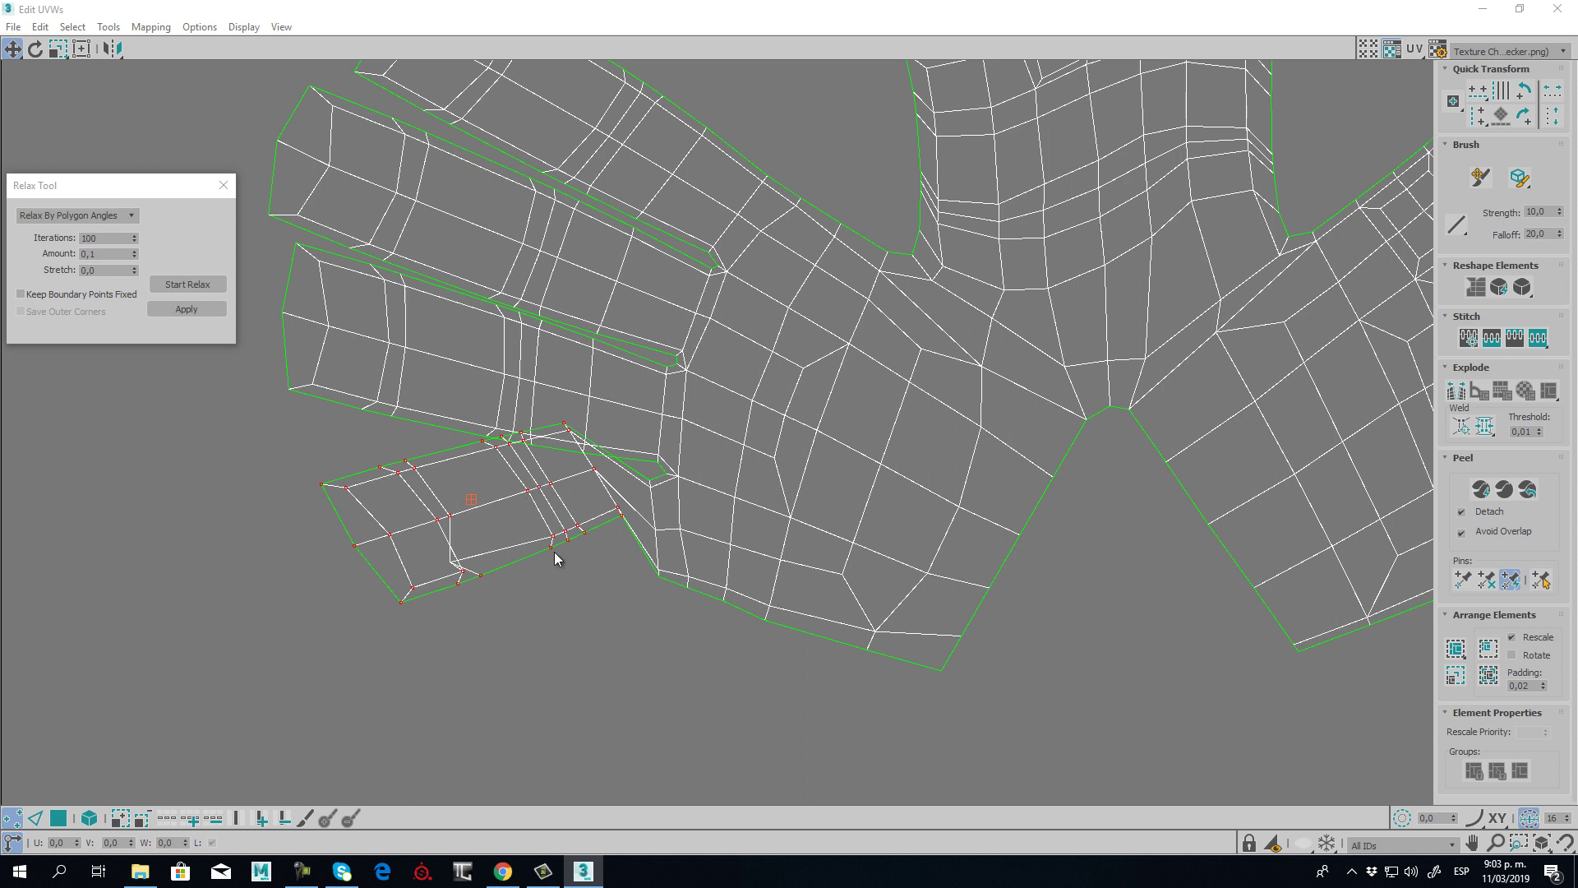
key(ctrl+z)
- Add the finger's missed vertices to the selection, and rotate the finger counterclockwise and down, away from its neighbour
ctrl+drag(417, 636, 530, 399)
key(e)
click(14, 49)
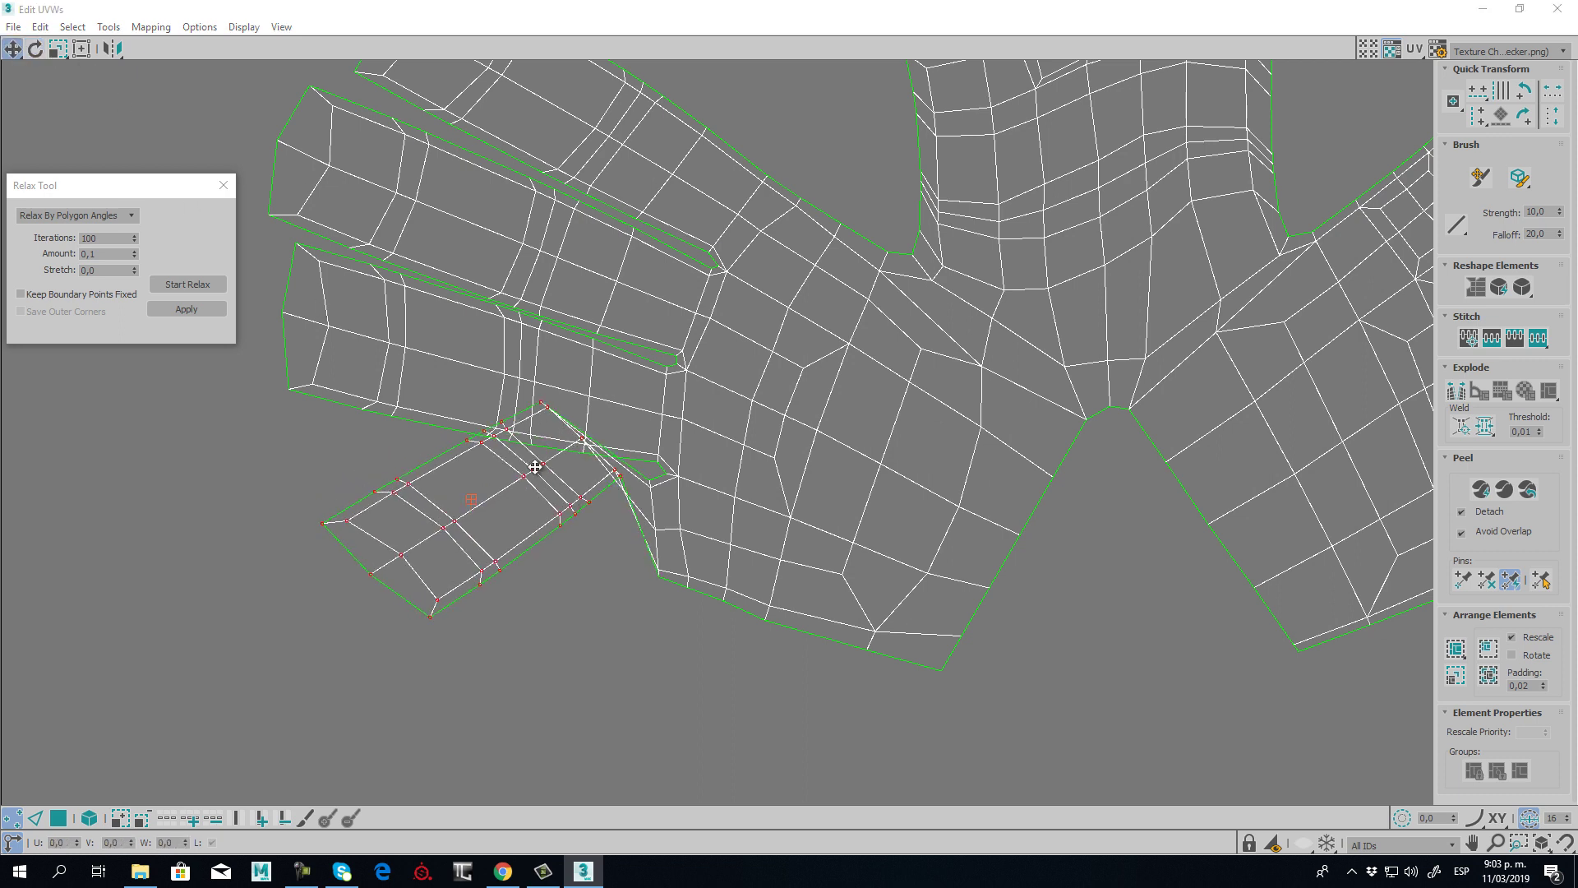
drag(535, 466, 554, 602)
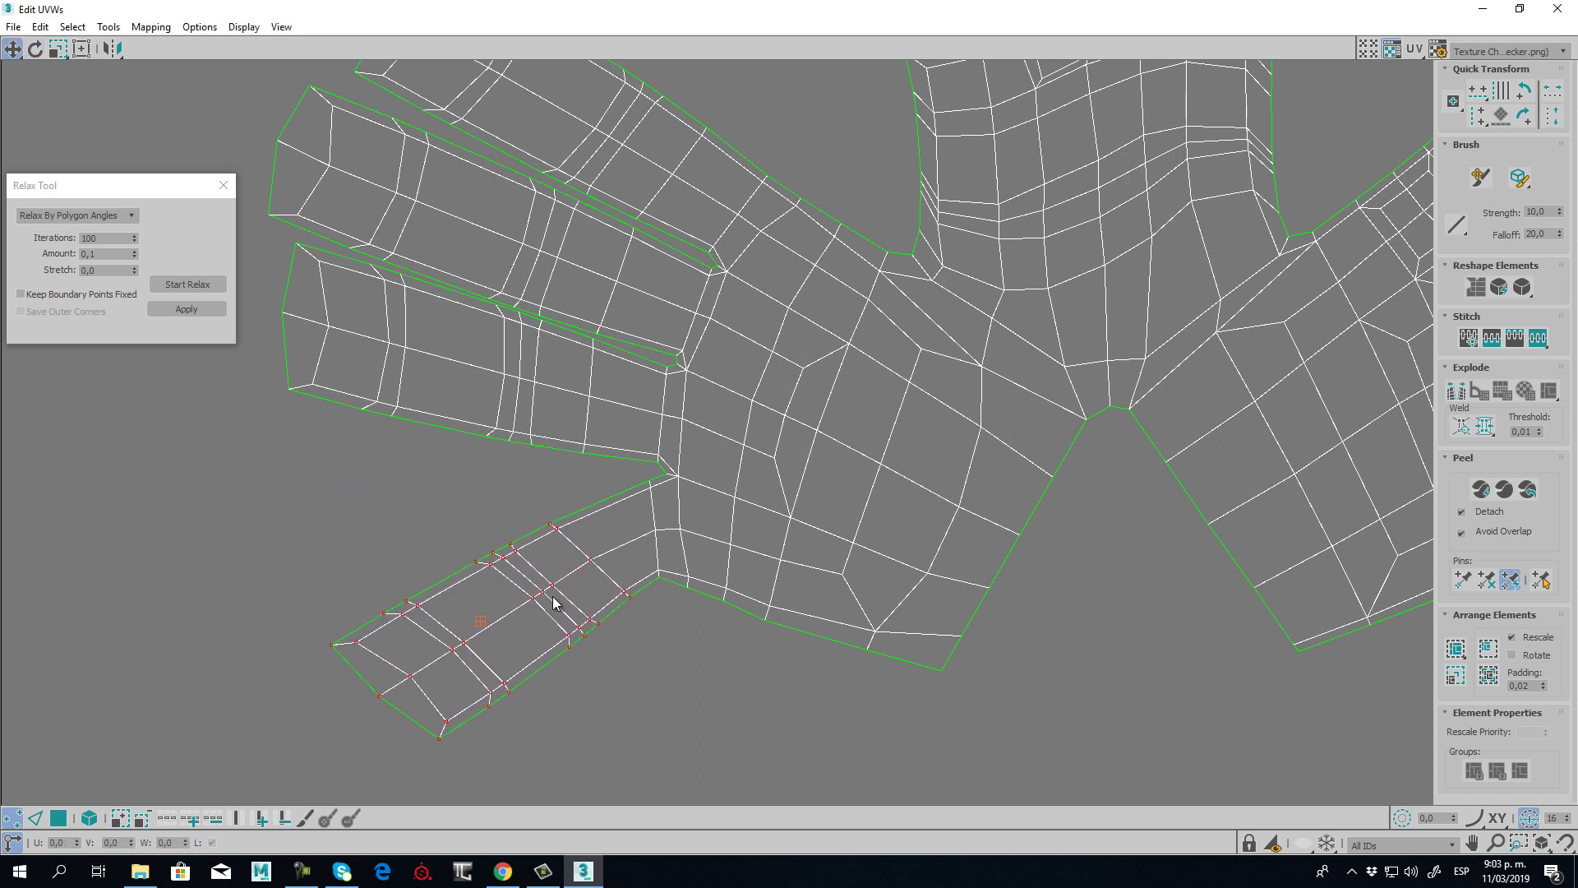
- Relax the finger by polygon angles, and reposition it slightly lower with a counterclockwise rotation of about 15 degrees
click(187, 284)
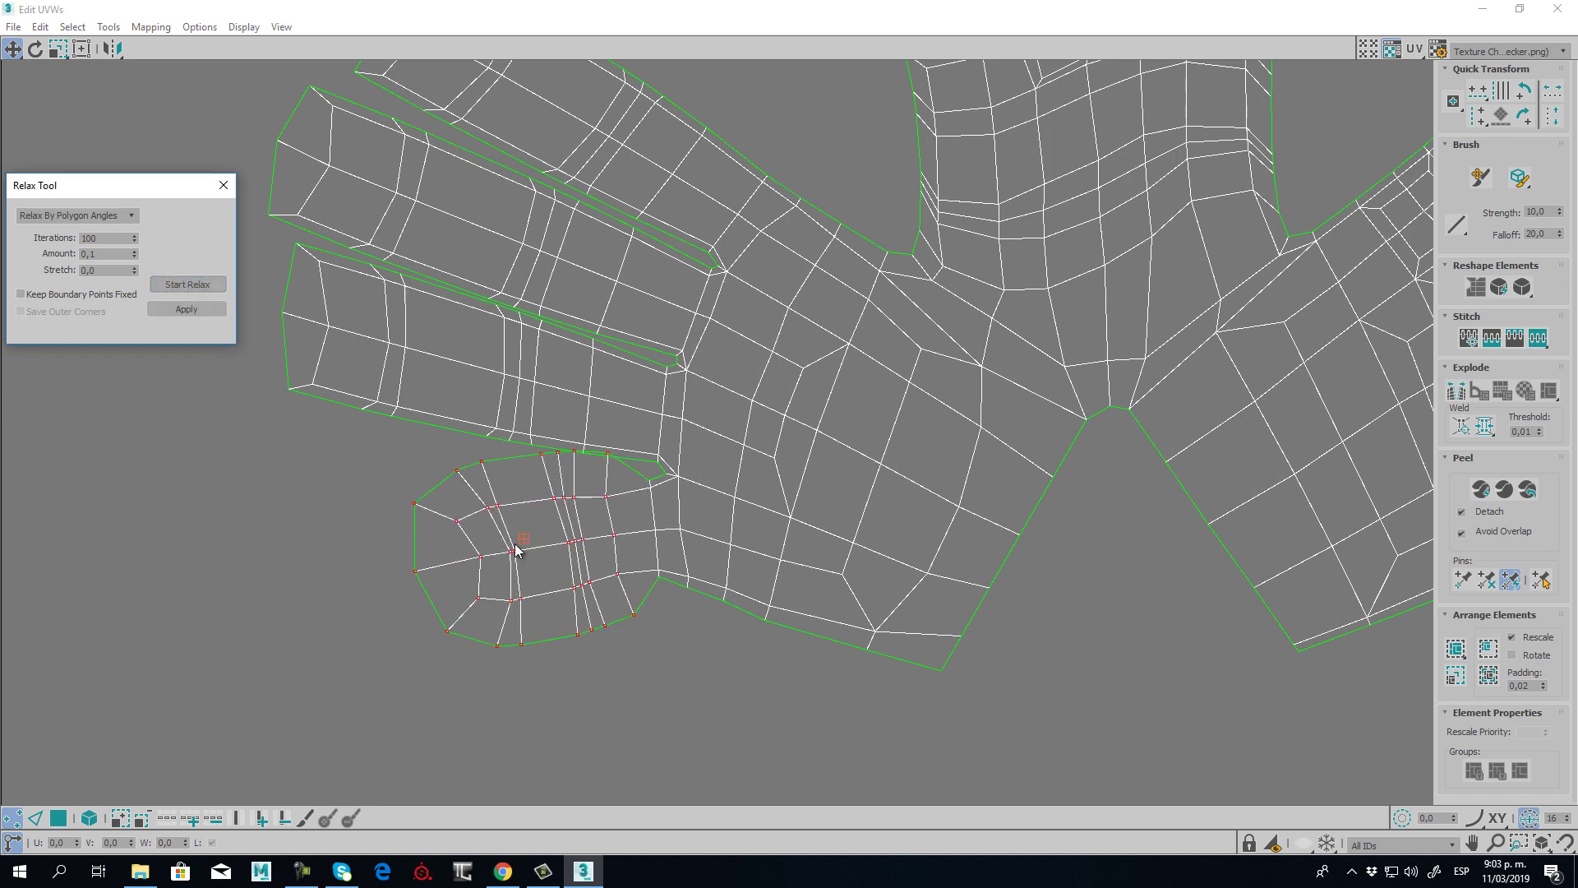
drag(512, 554, 508, 593)
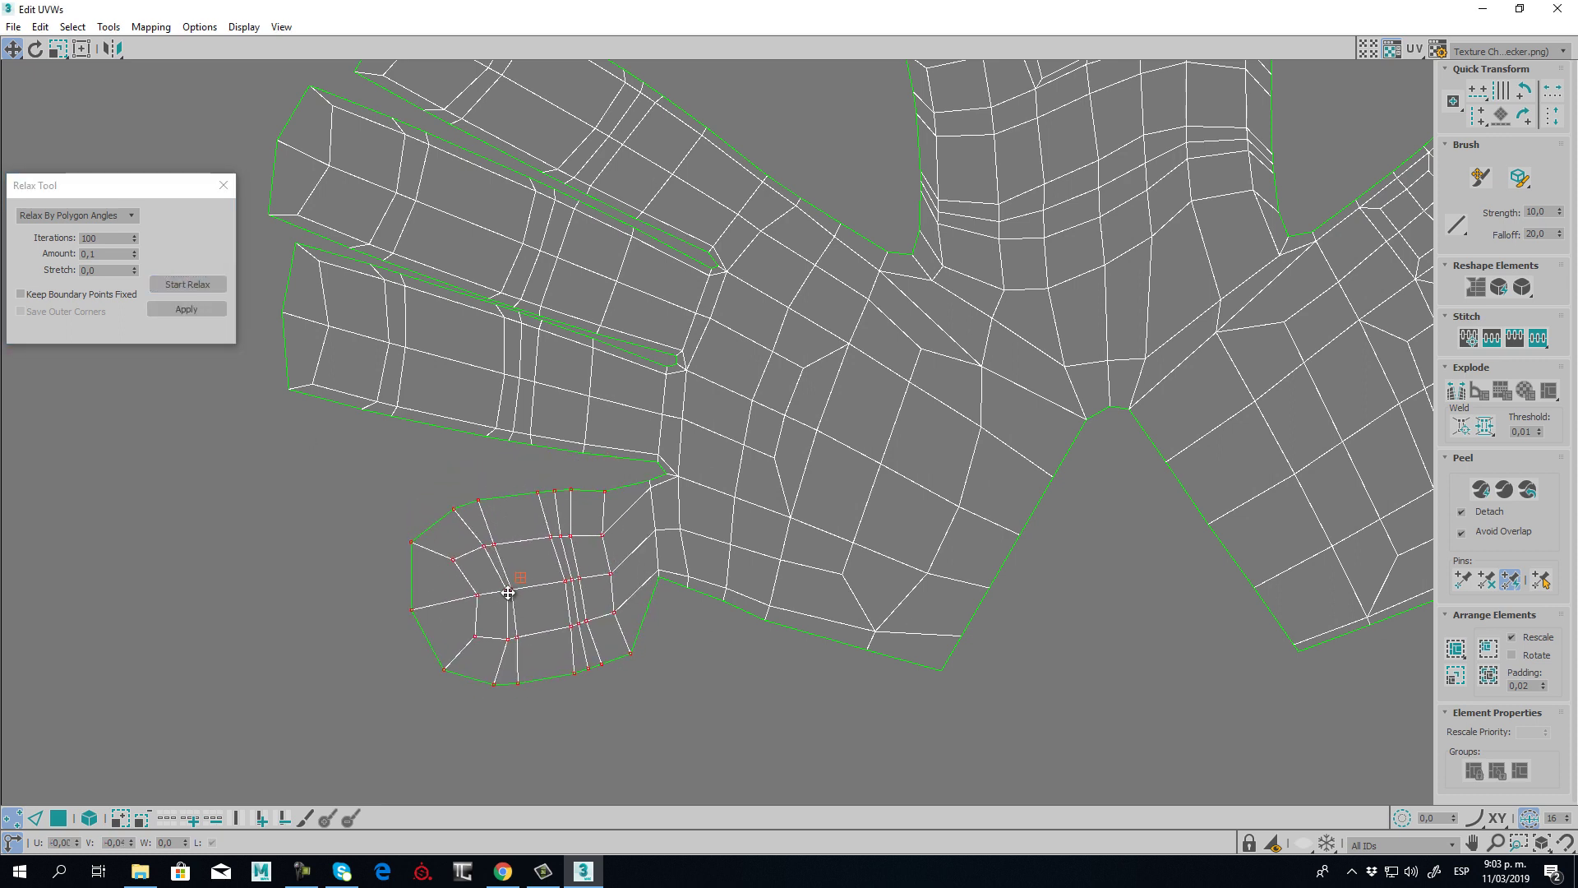
click(36, 49)
drag(605, 540, 590, 516)
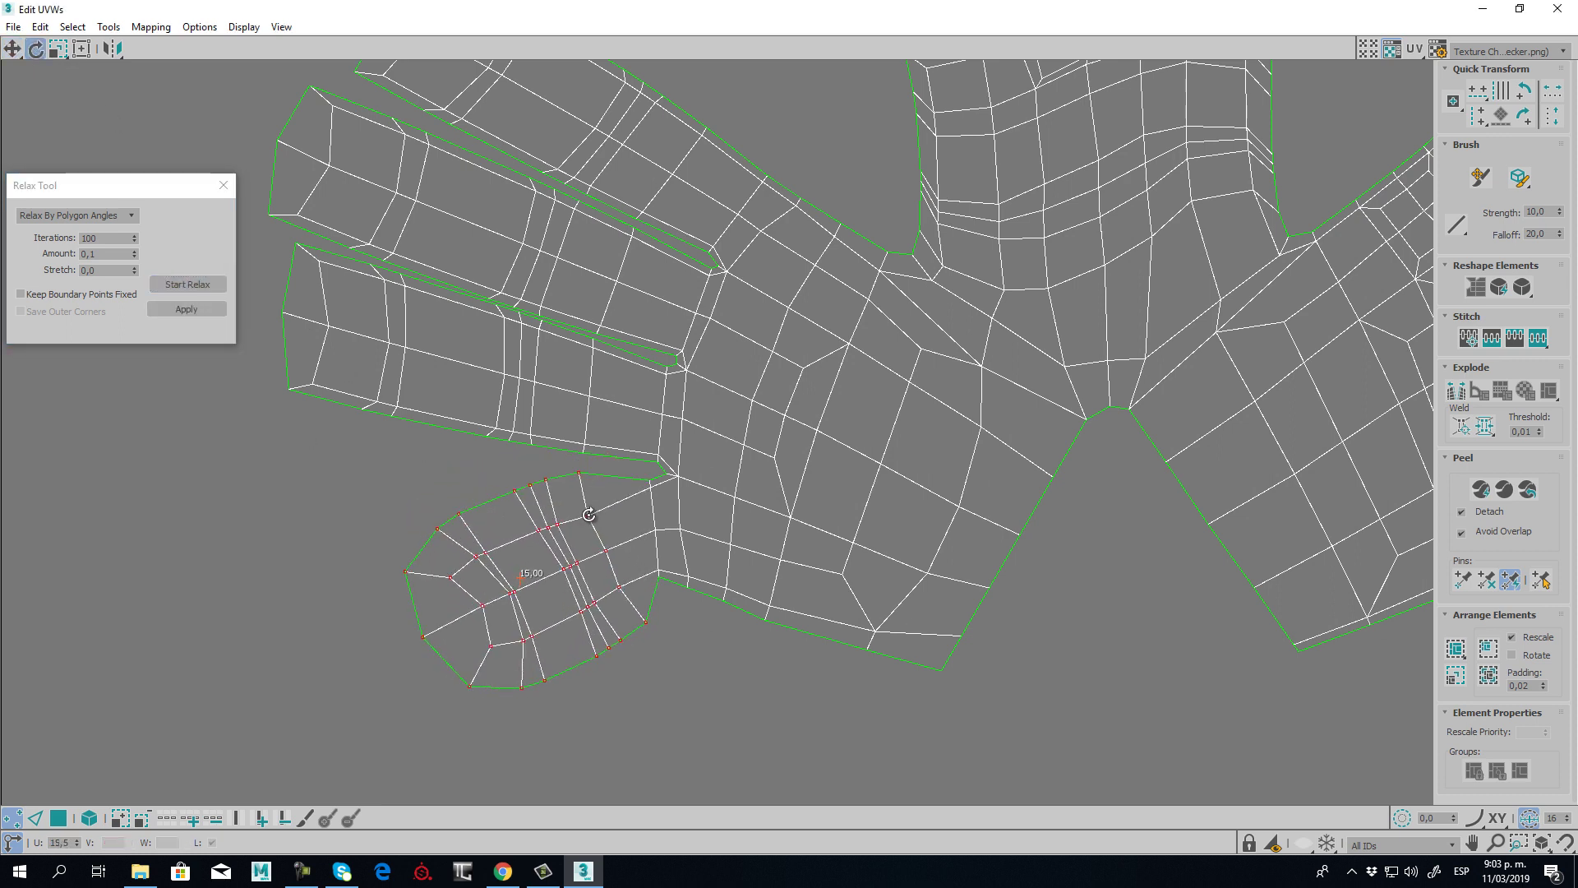
- Relax the lower palm area beside the rotated finger by polygon angles
click(758, 712)
click(204, 286)
click(204, 286)
click(704, 710)
- Examine the relaxed and still narrow fingers across both halves of the hand shell
middle_drag(535, 385, 575, 510)
scroll(664, 398, down, 1)
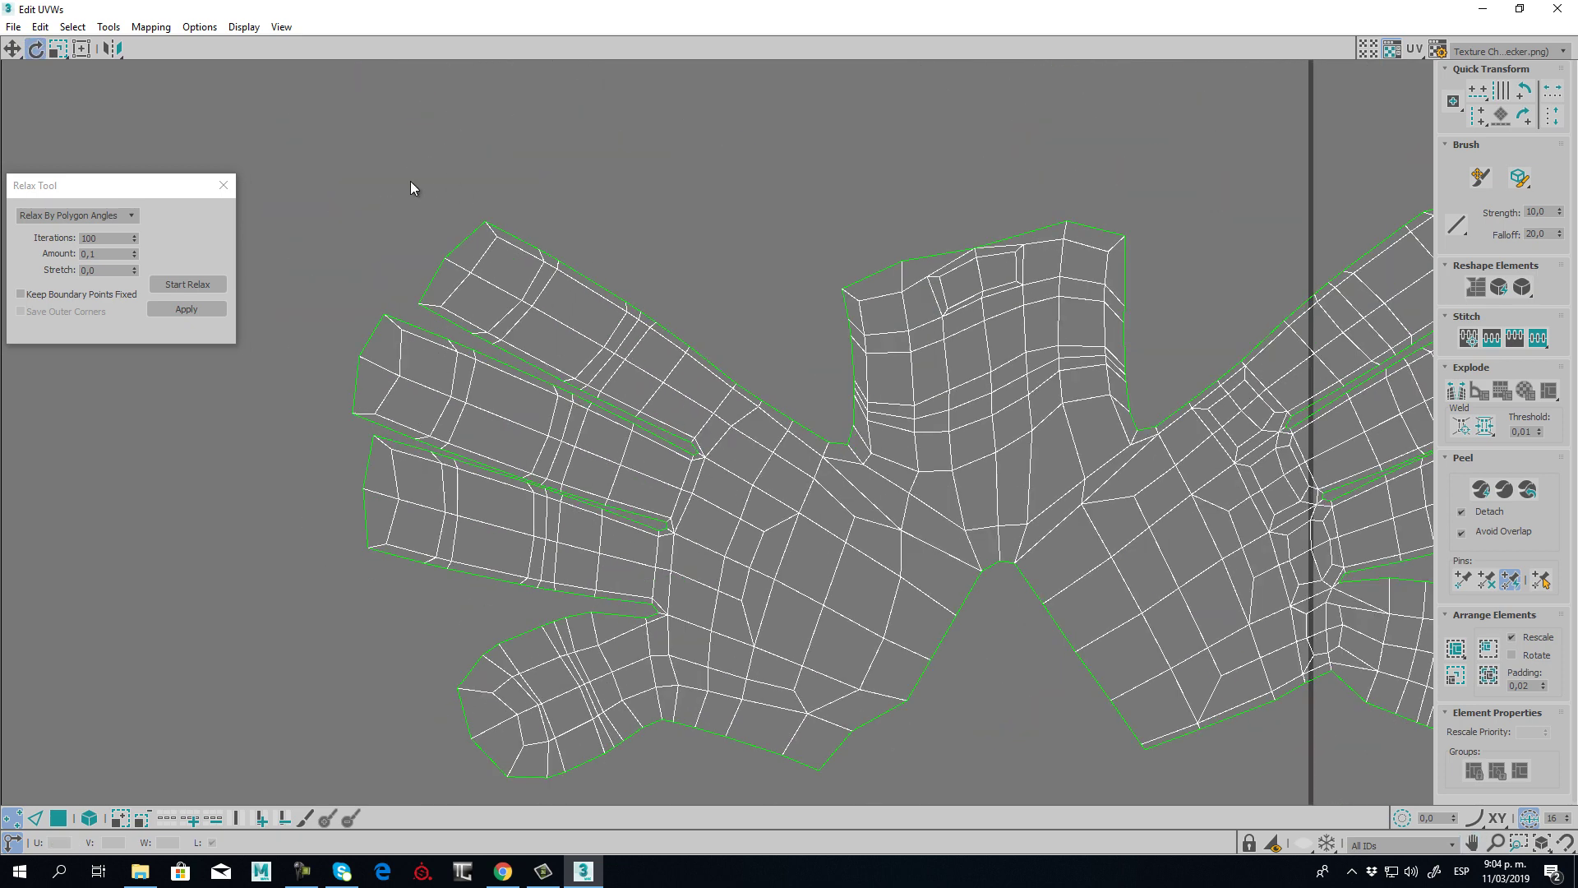
middle_drag(1136, 461, 625, 382)
middle_drag(903, 486, 840, 341)
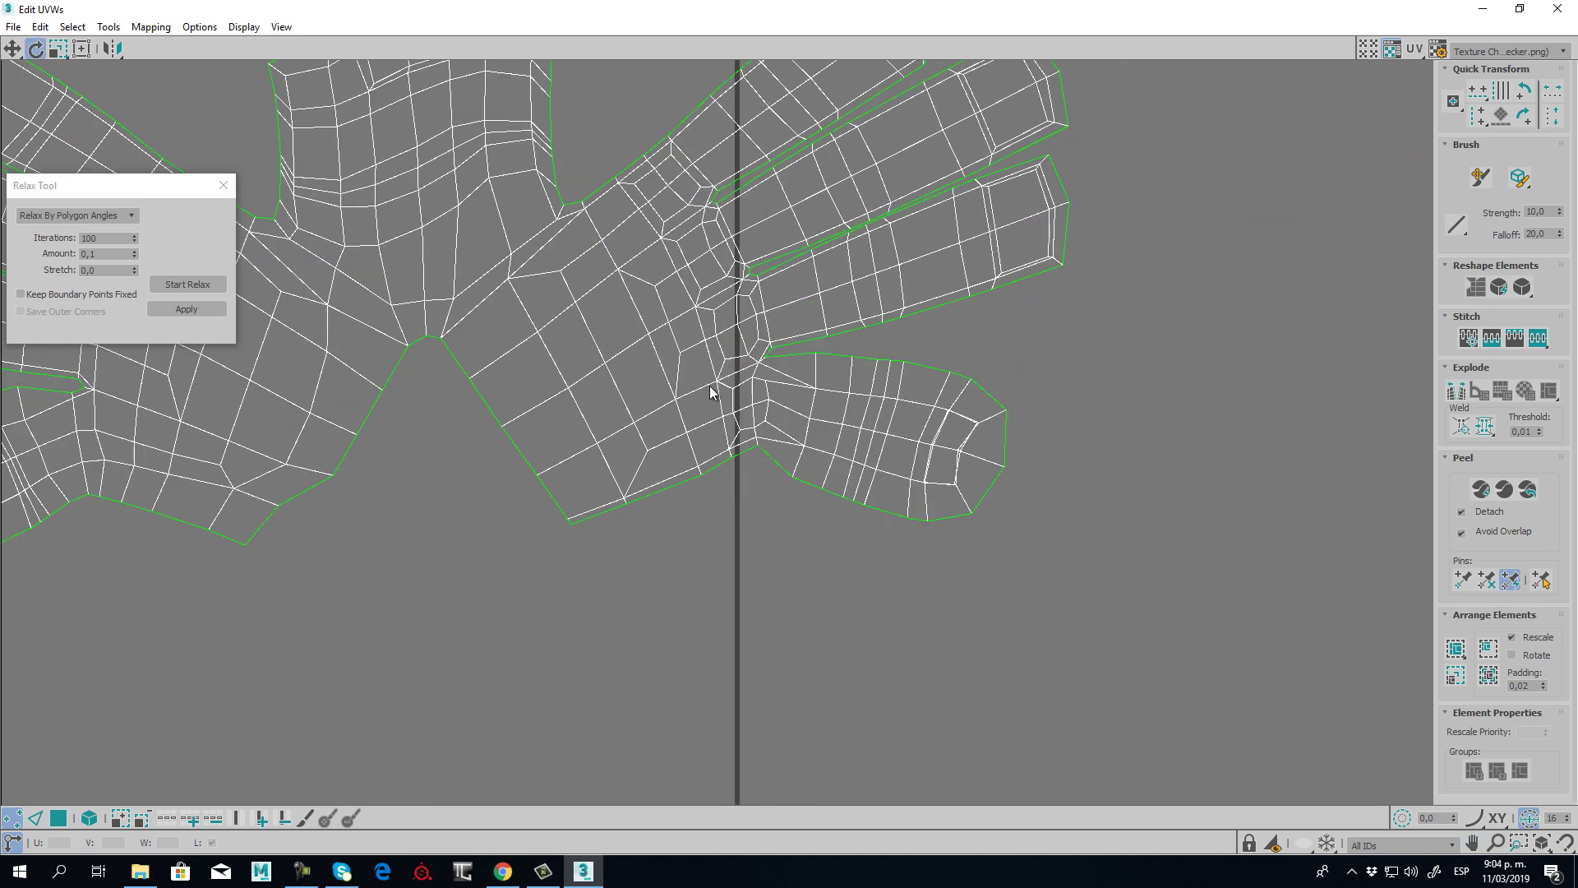
scroll(711, 392, down, 1)
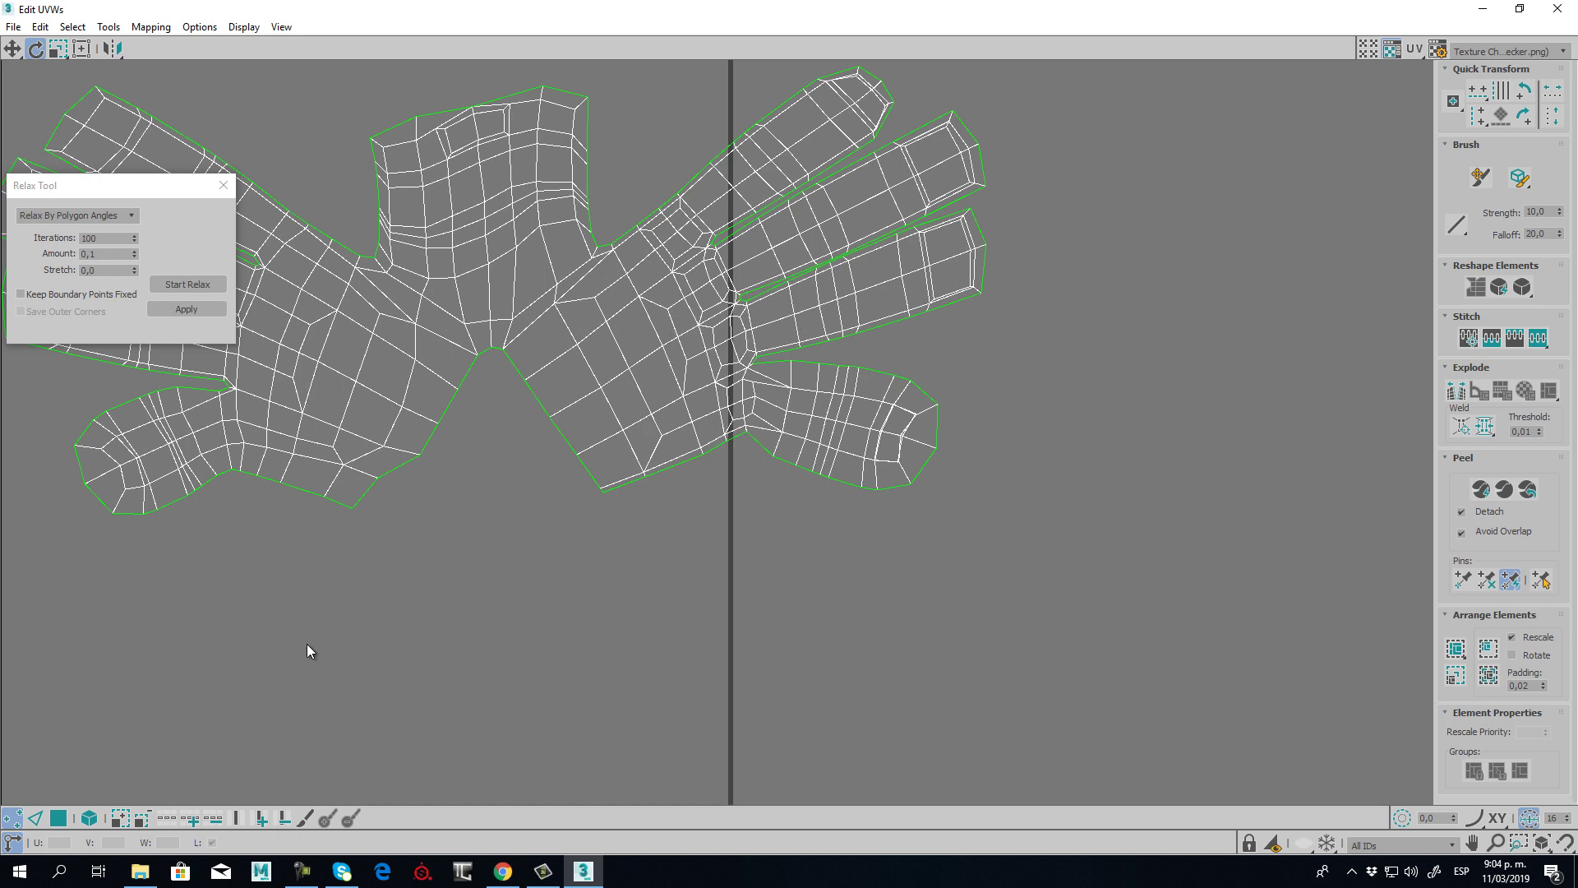
click(302, 871)
click(1130, 767)
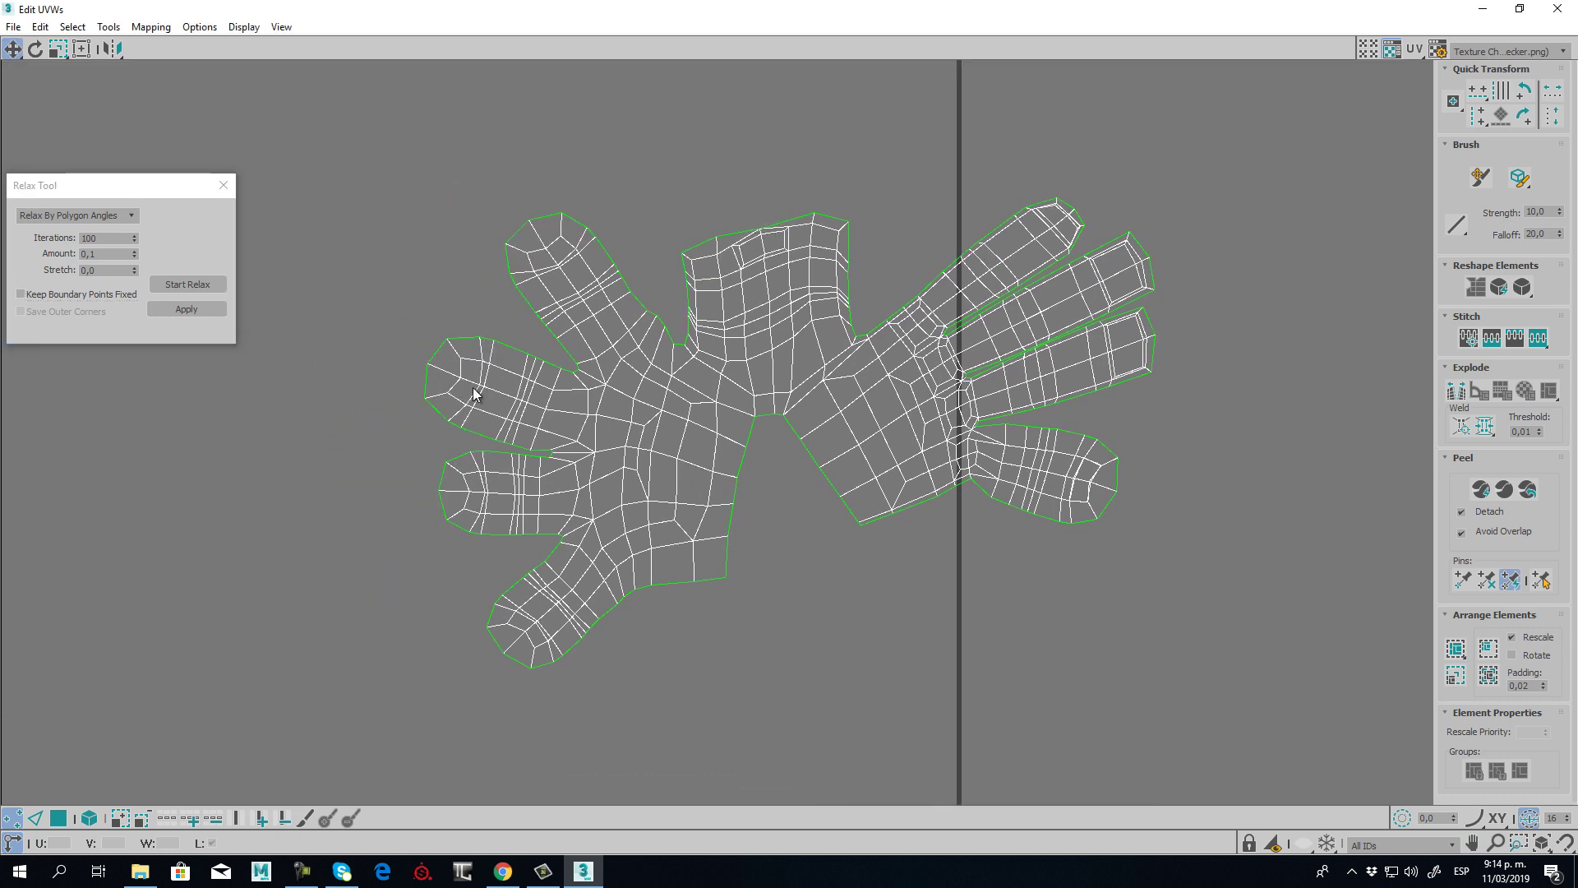
scroll(494, 416, up, 2)
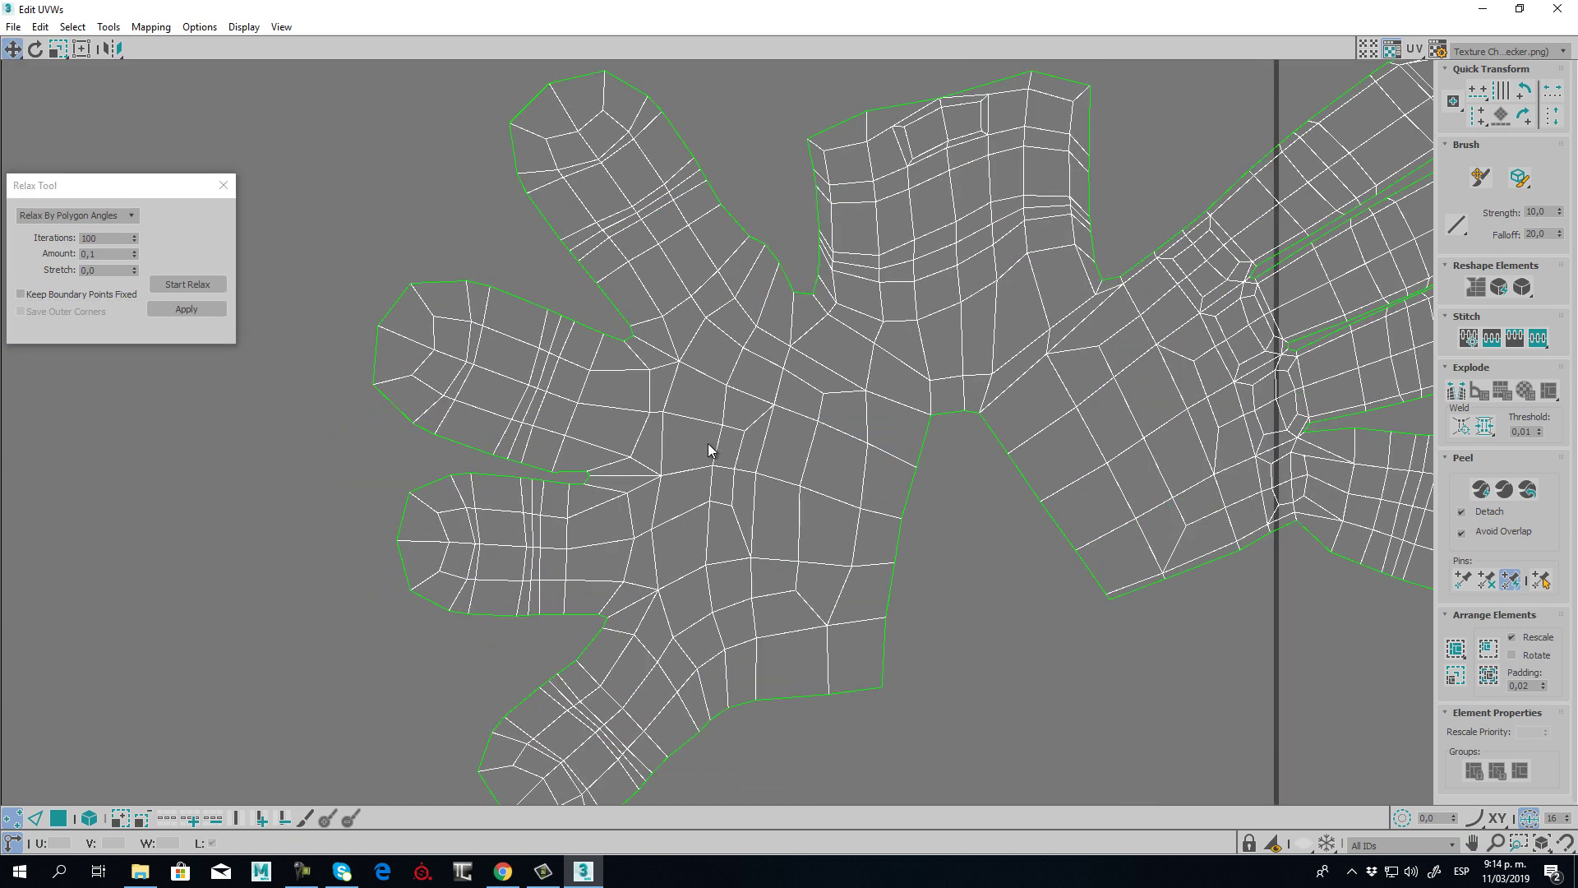
middle_drag(523, 469, 422, 410)
middle_drag(659, 402, 397, 403)
scroll(397, 403, down, 2)
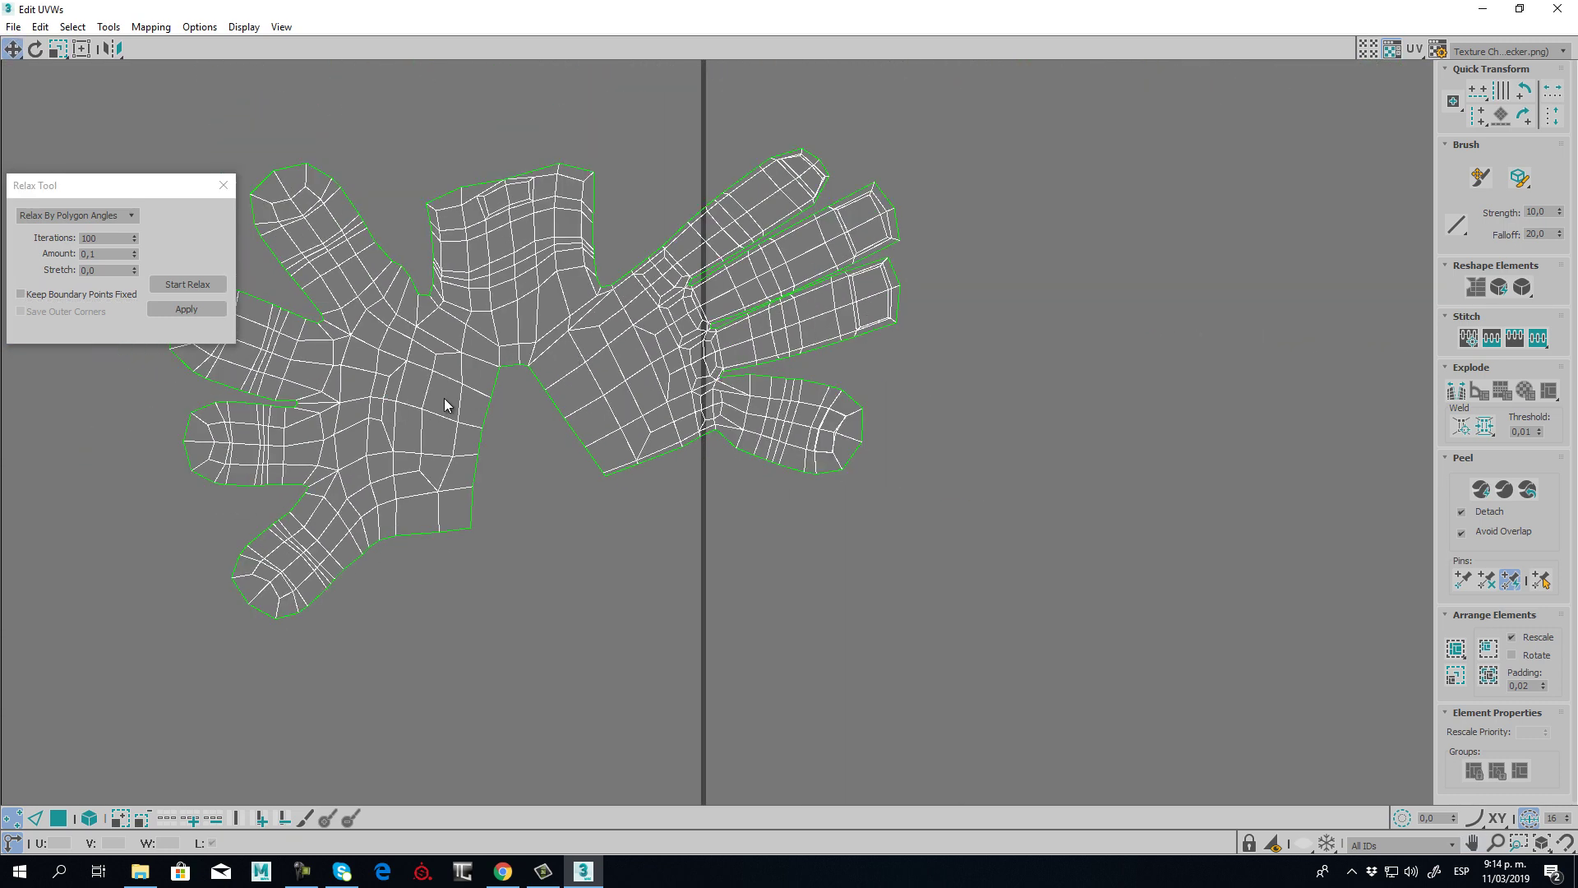
scroll(727, 405, up, 2)
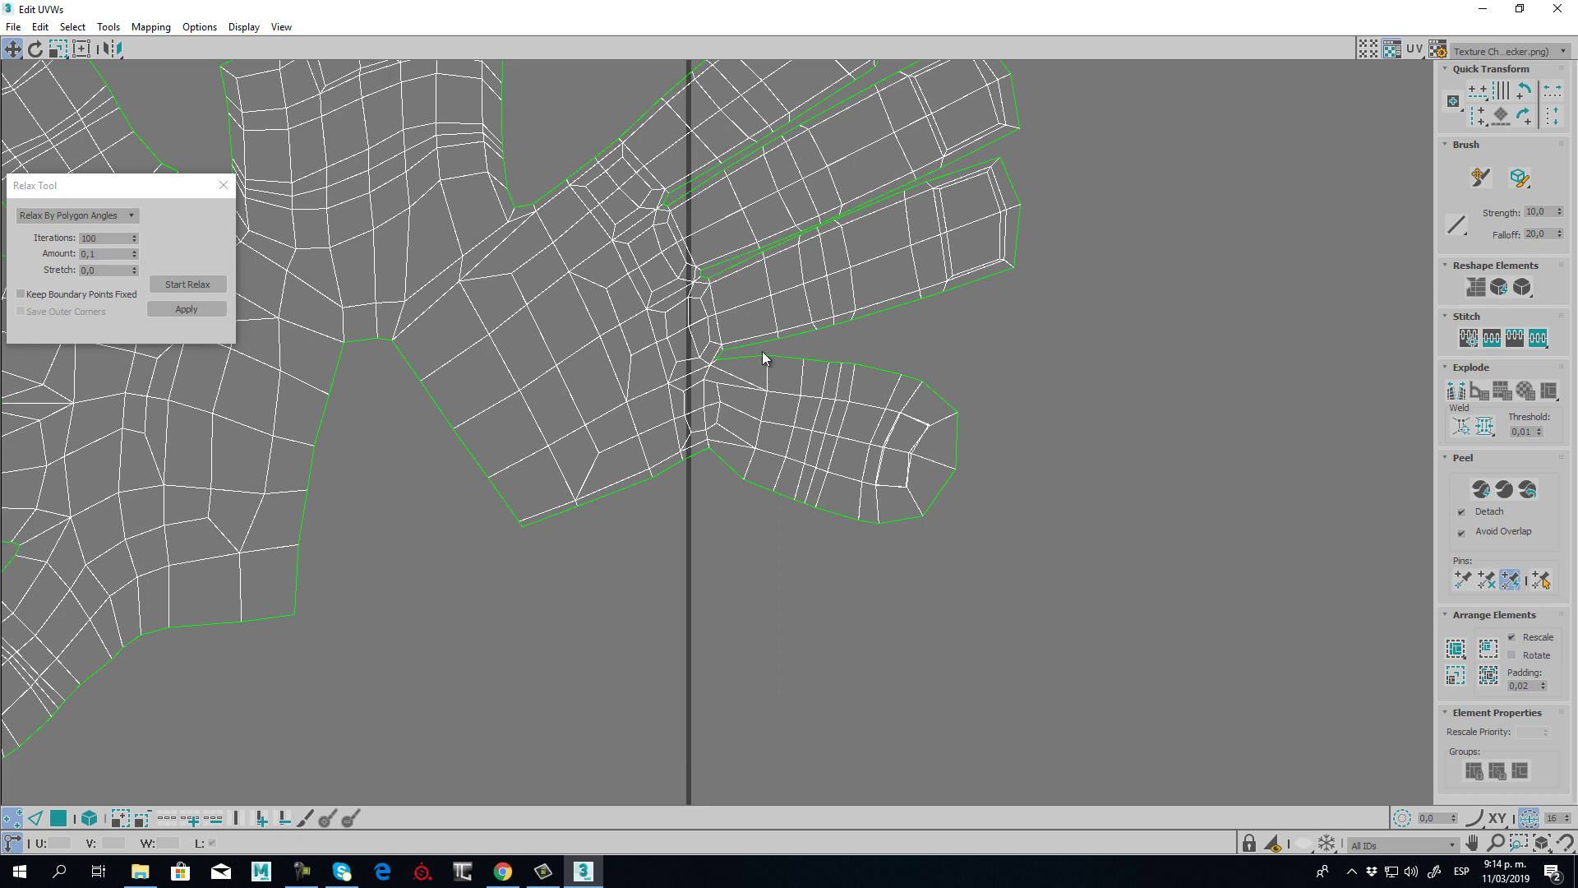
middle_drag(762, 352, 732, 490)
scroll(748, 314, down, 2)
middle_drag(656, 375, 705, 388)
scroll(702, 399, up, 2)
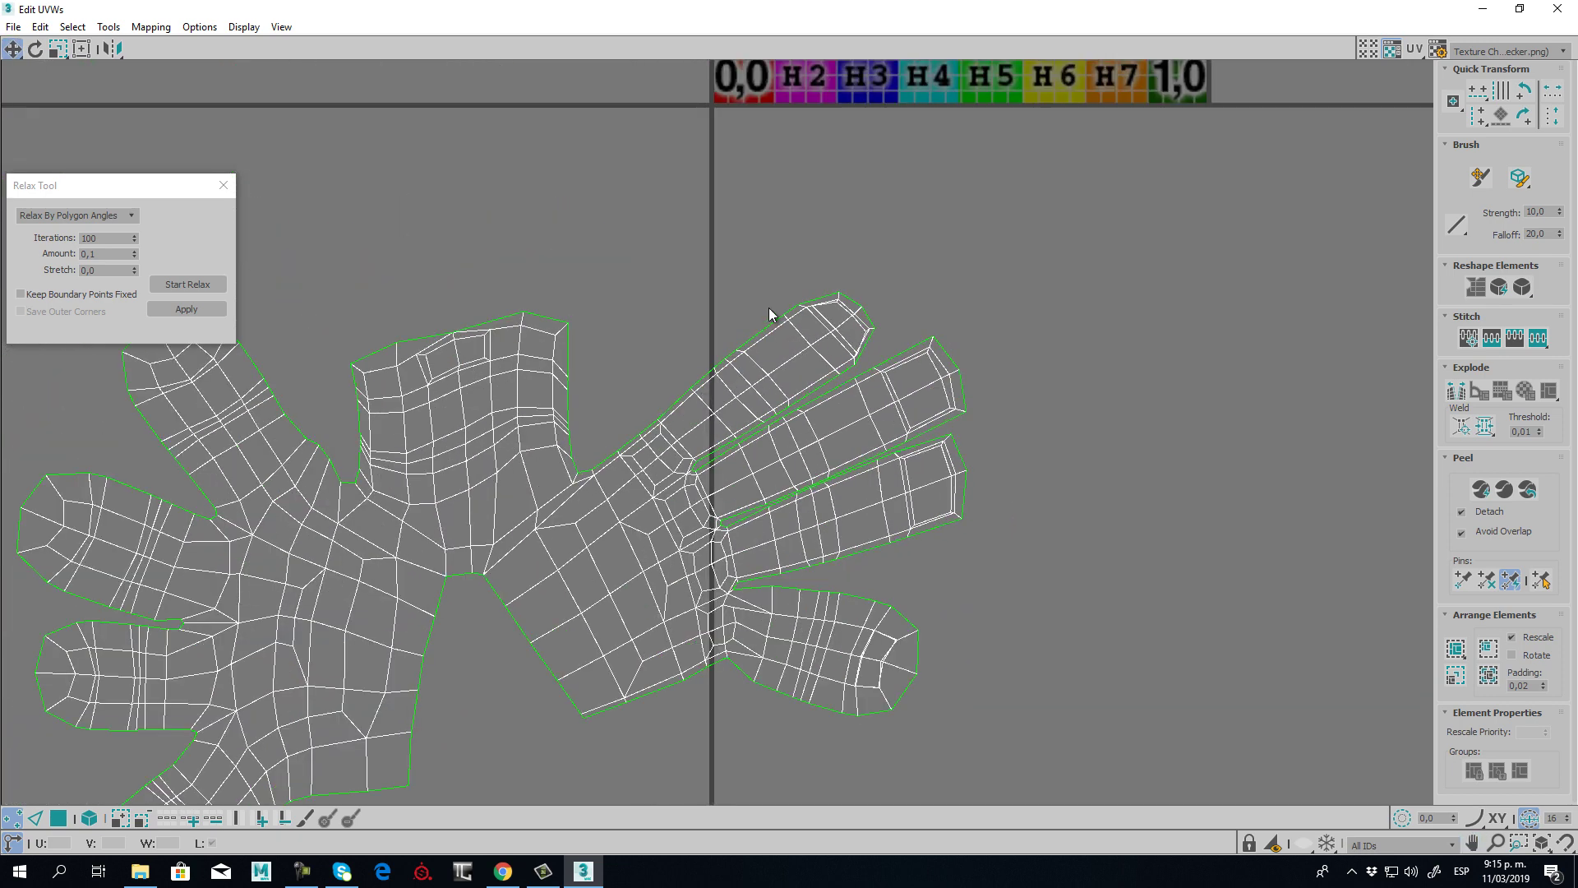
- Select all polygons of the uppermost finger on the right half of the hand shell
click(58, 818)
drag(756, 230, 886, 356)
drag(671, 277, 618, 379)
scroll(715, 399, up, 4)
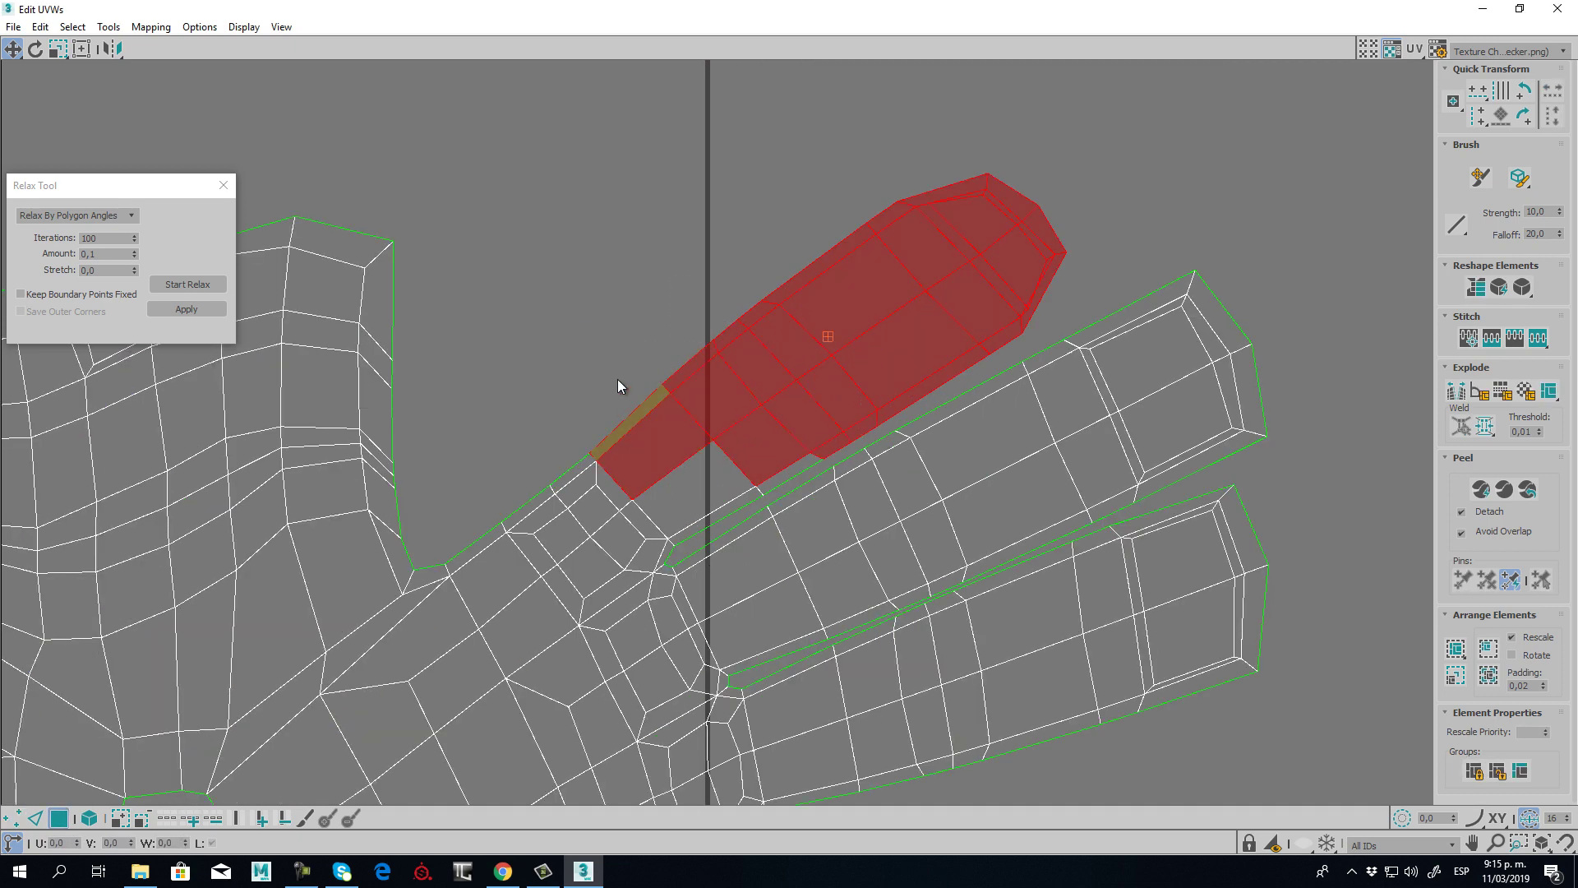
ctrl+drag(757, 471, 761, 495)
scroll(748, 498, down, 2)
middle_drag(748, 493, 835, 362)
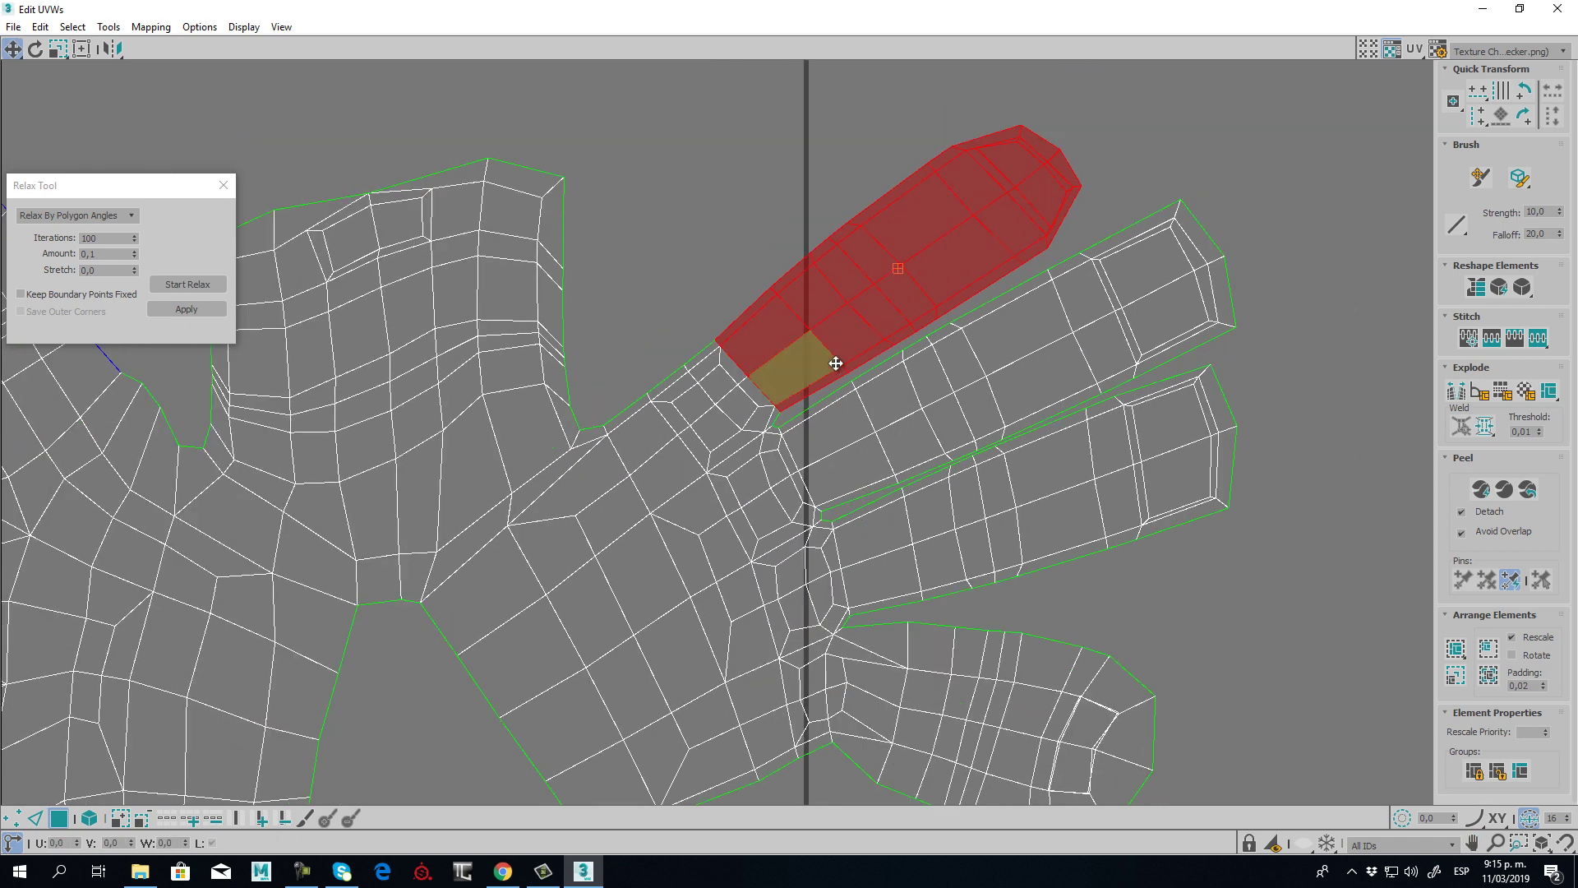
- Try to break the selected finger off the hand shell and move it above the hand
scroll(843, 341, down, 2)
right_click(842, 319)
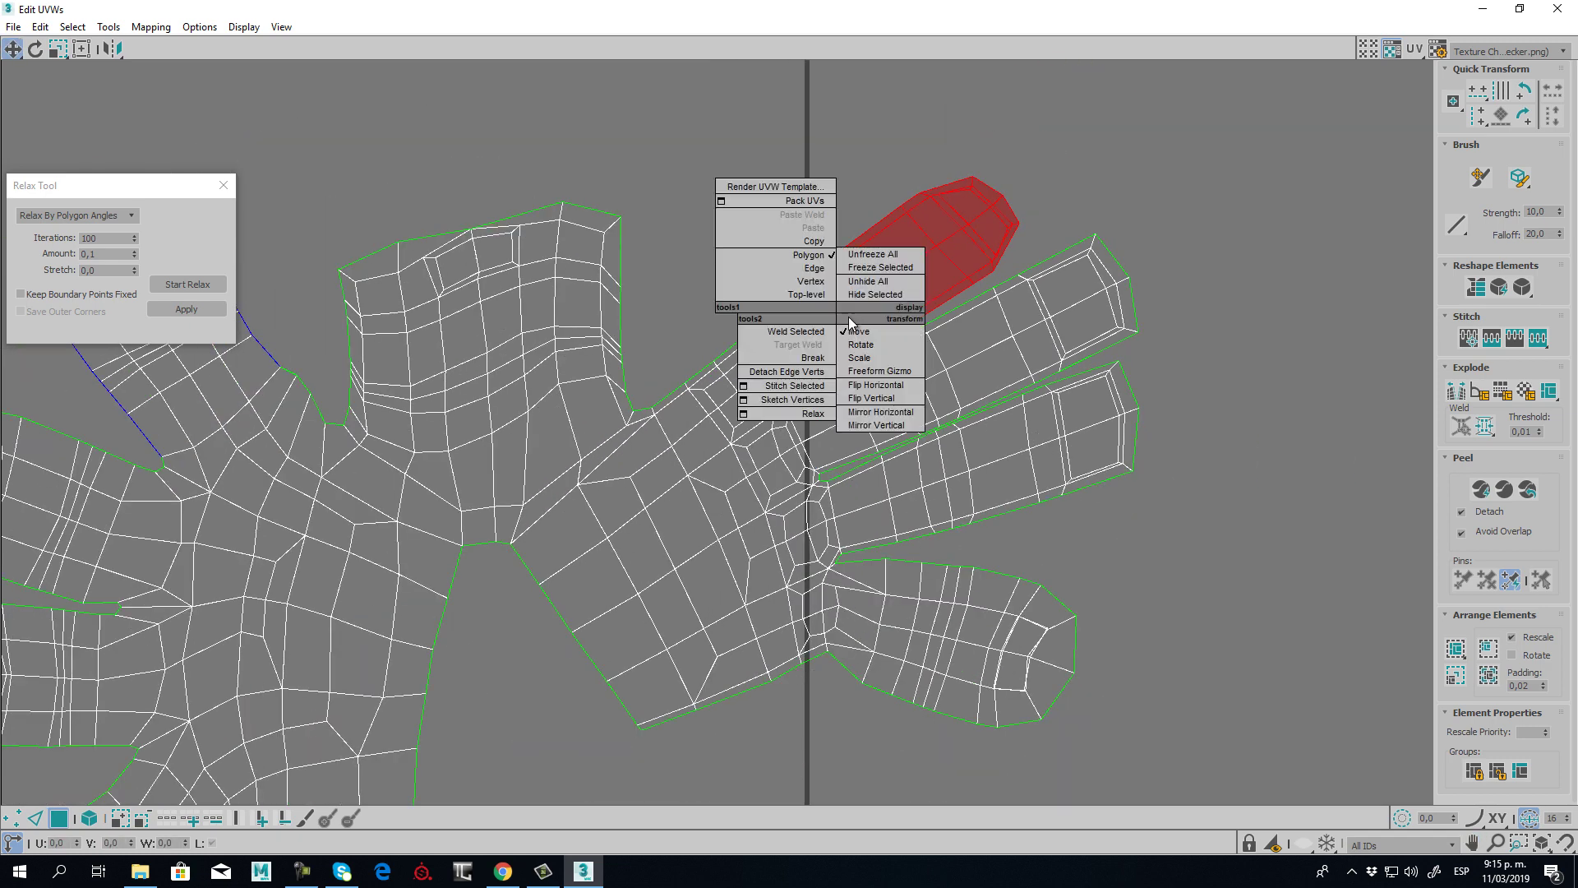
click(817, 354)
drag(855, 299, 836, 110)
scroll(918, 266, down, 3)
middle_drag(918, 266, 842, 508)
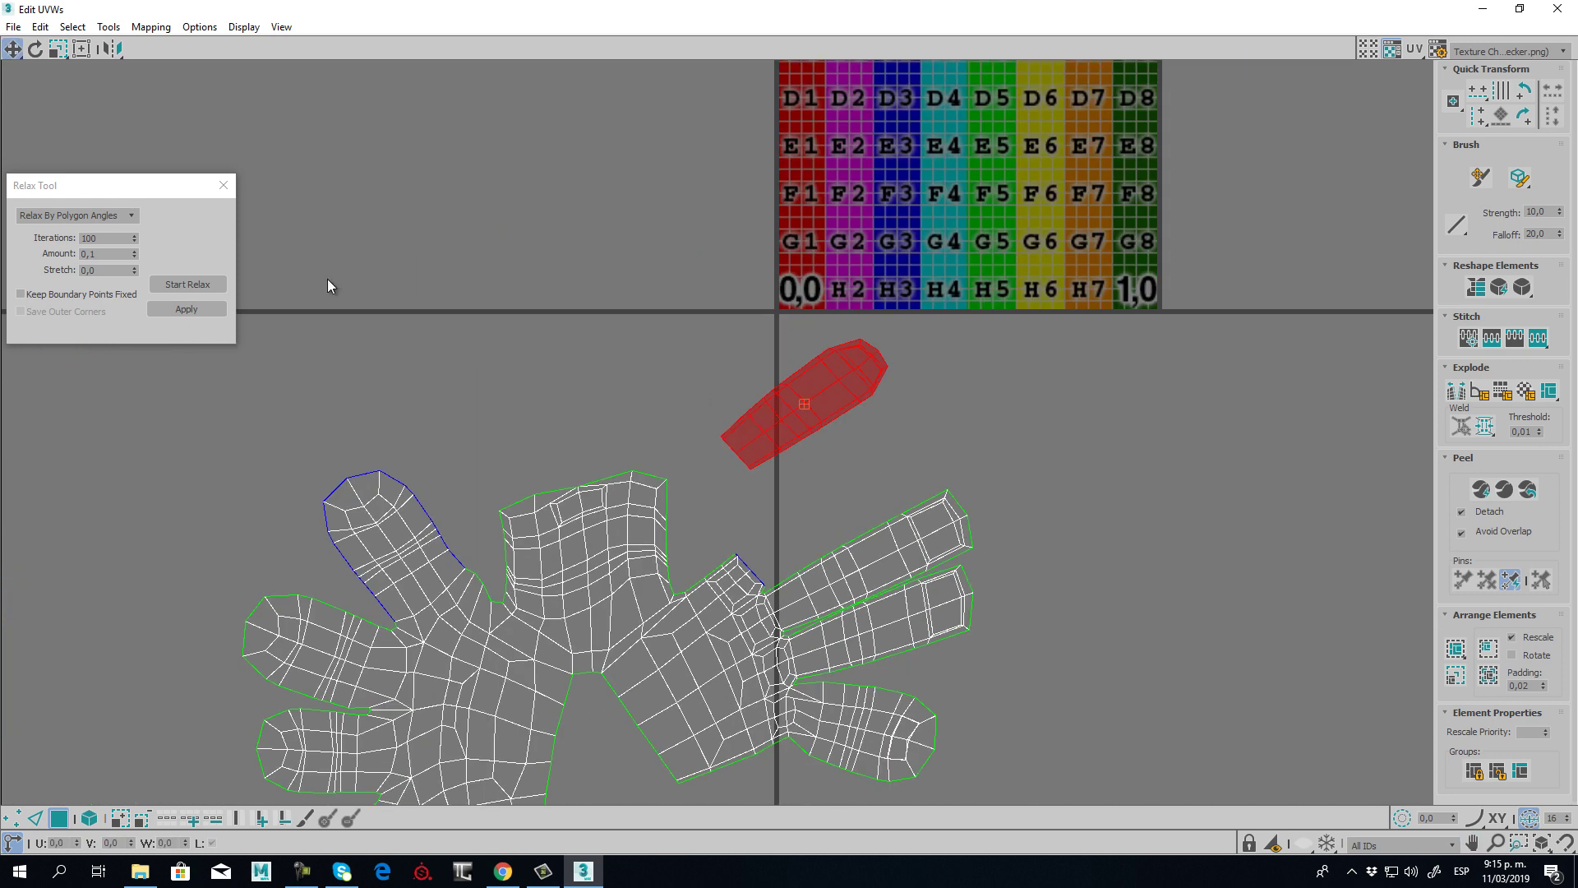
- Relax the detached finger by polygon angles, and undo back to the finger still joined to the hand
click(205, 288)
middle_drag(757, 559, 694, 460)
scroll(693, 460, up, 2)
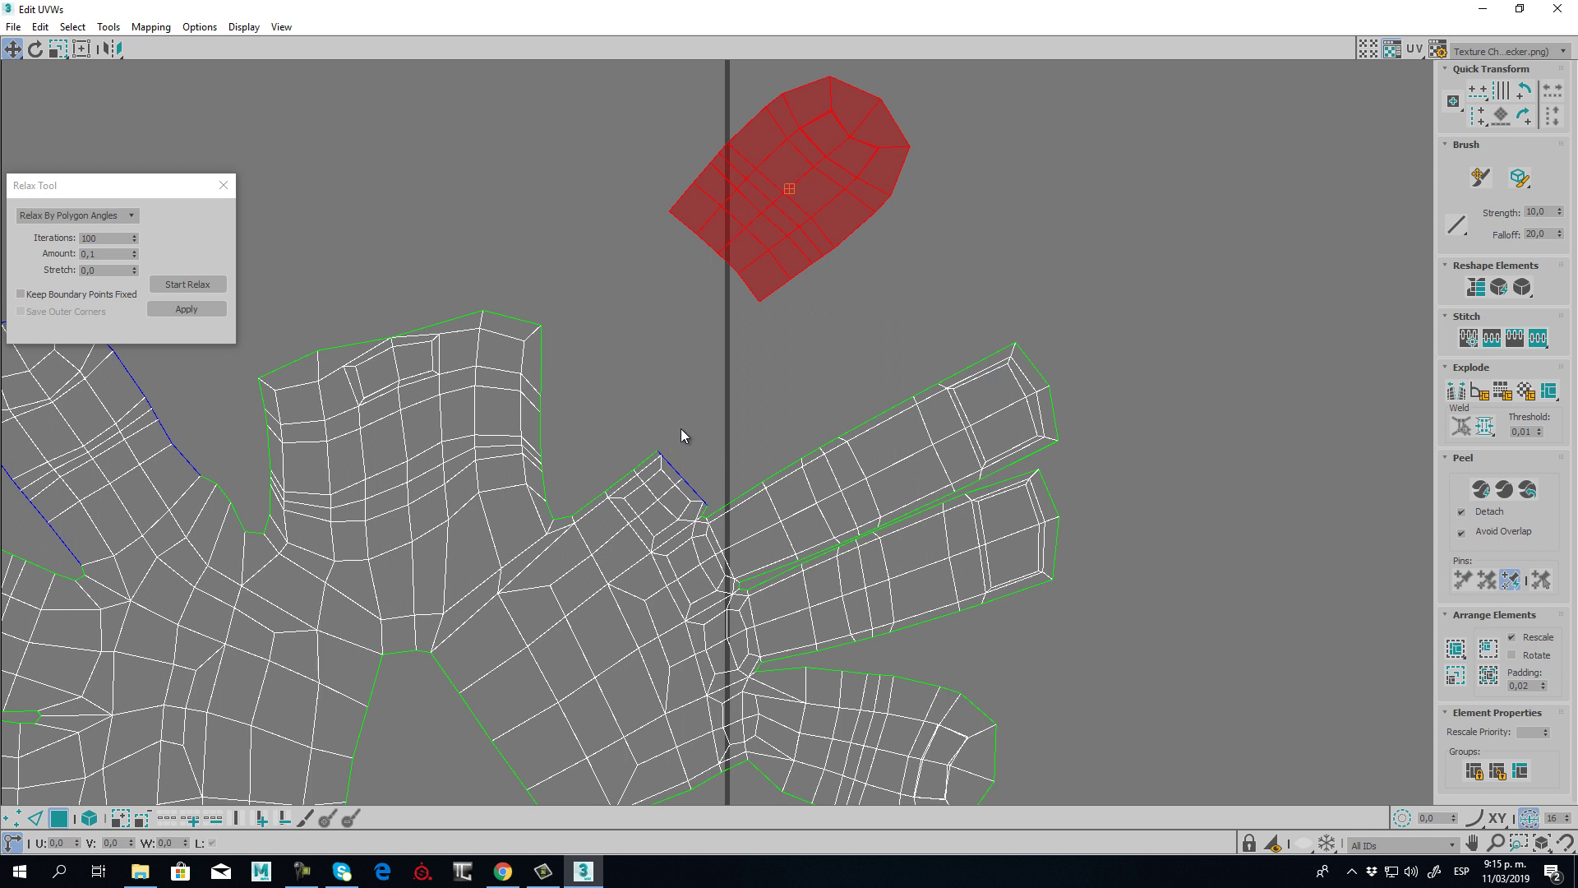
key(ctrl+z)
key(ctrl+z)
key(ctrl+z)
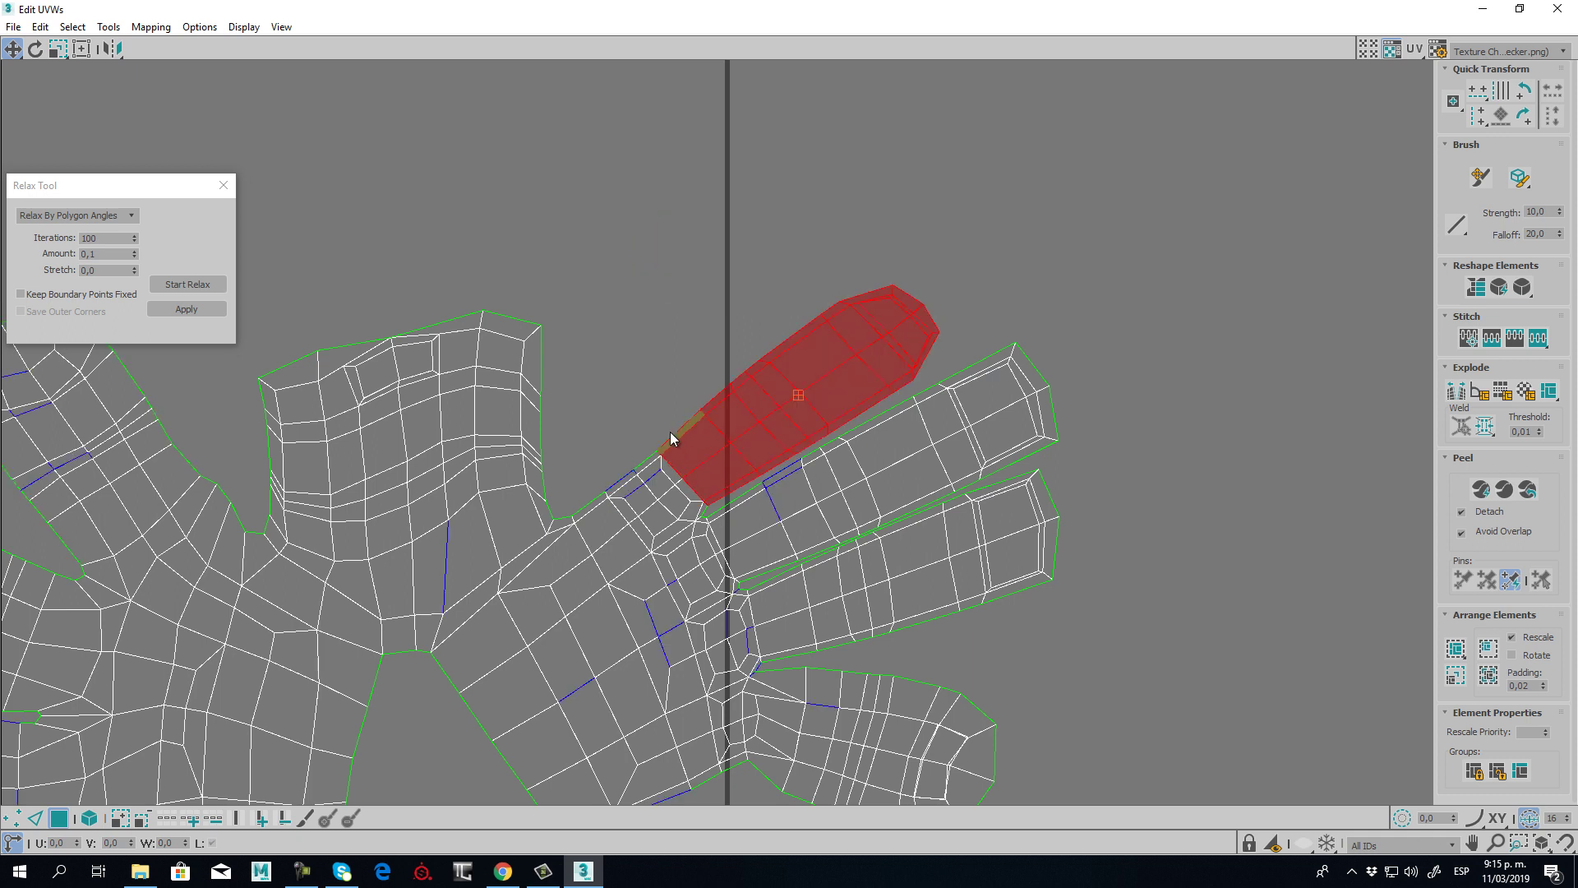
key(ctrl+z)
- Extend the finger's polygon selection to the knuckle row at its base, leaving out the palm polygon beyond it
drag(663, 405, 726, 515)
scroll(715, 497, up, 3)
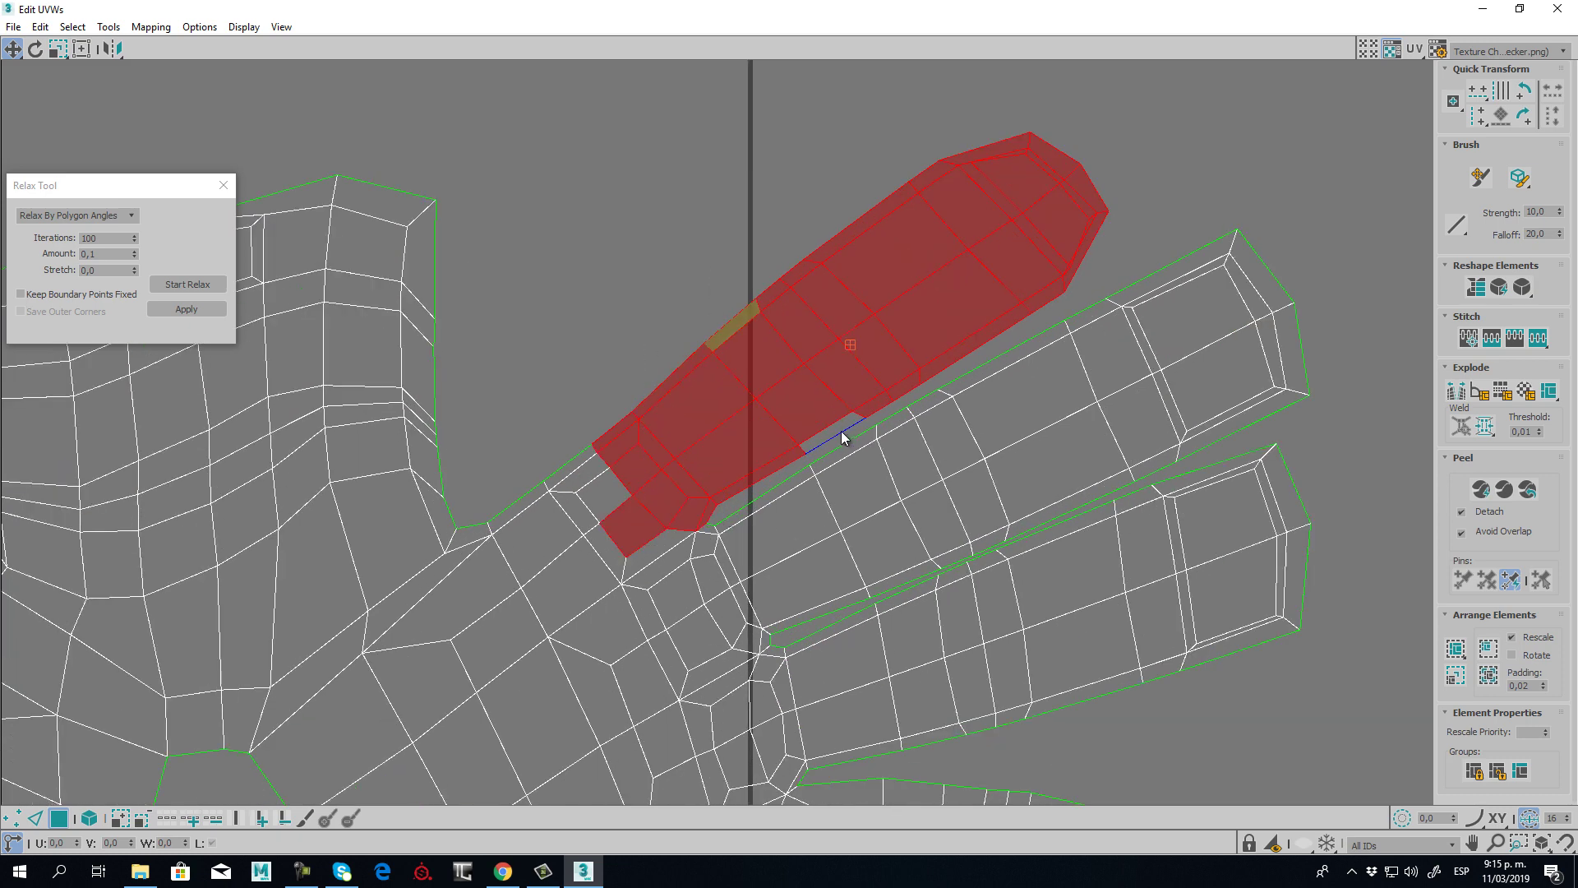
drag(609, 510, 607, 505)
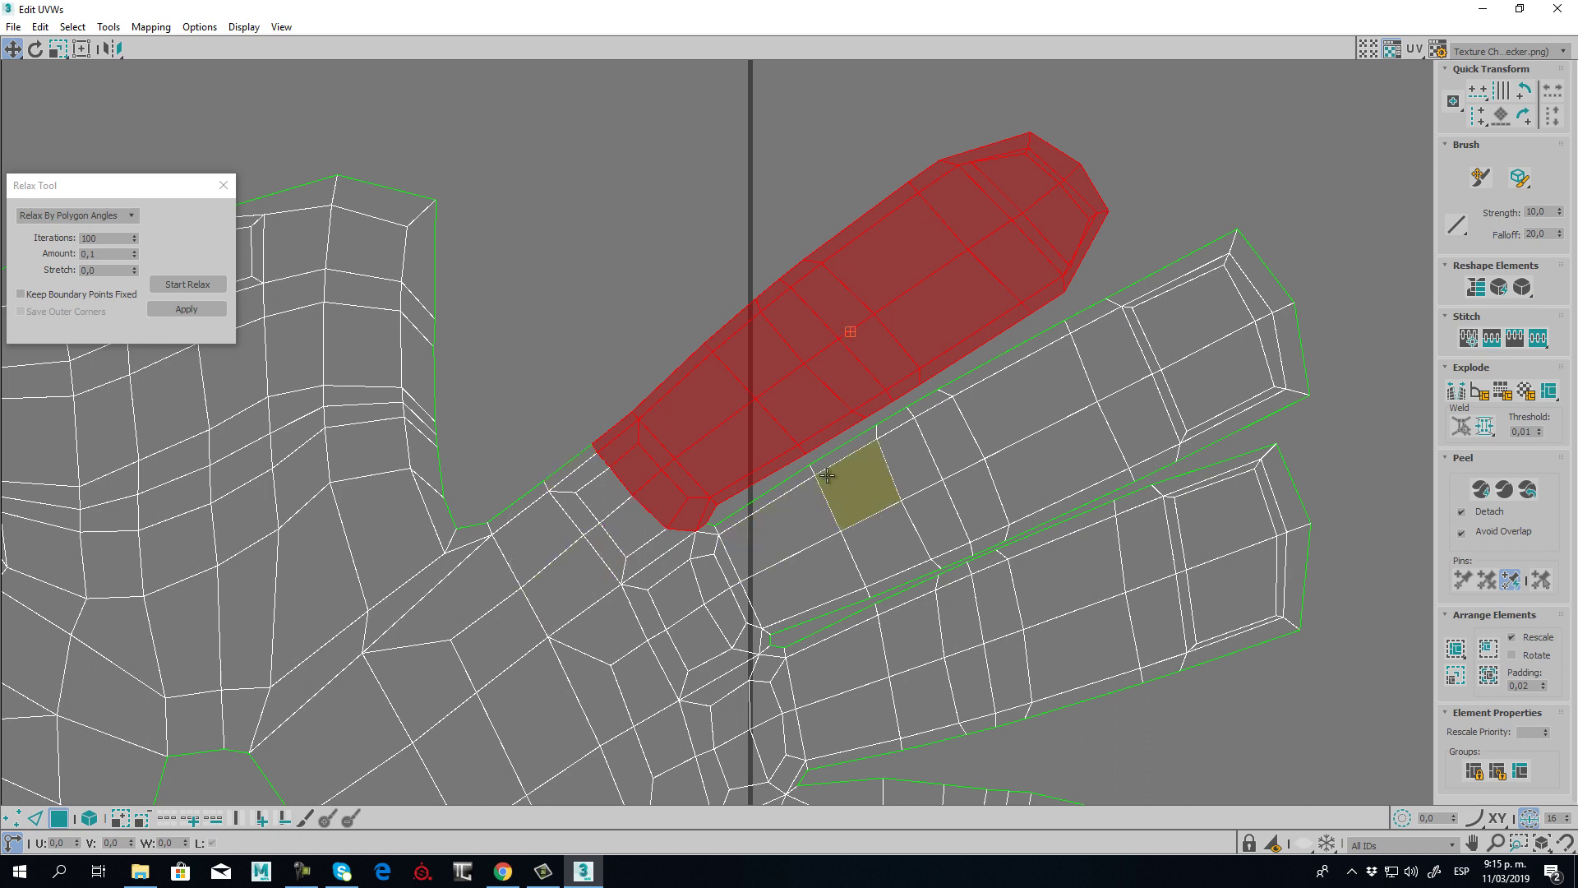
- Detach the uppermost finger with its knuckle to the empty space above the hand, and relax it by polygon angles
scroll(783, 360, down, 3)
scroll(782, 361, down, 3)
right_click(794, 415)
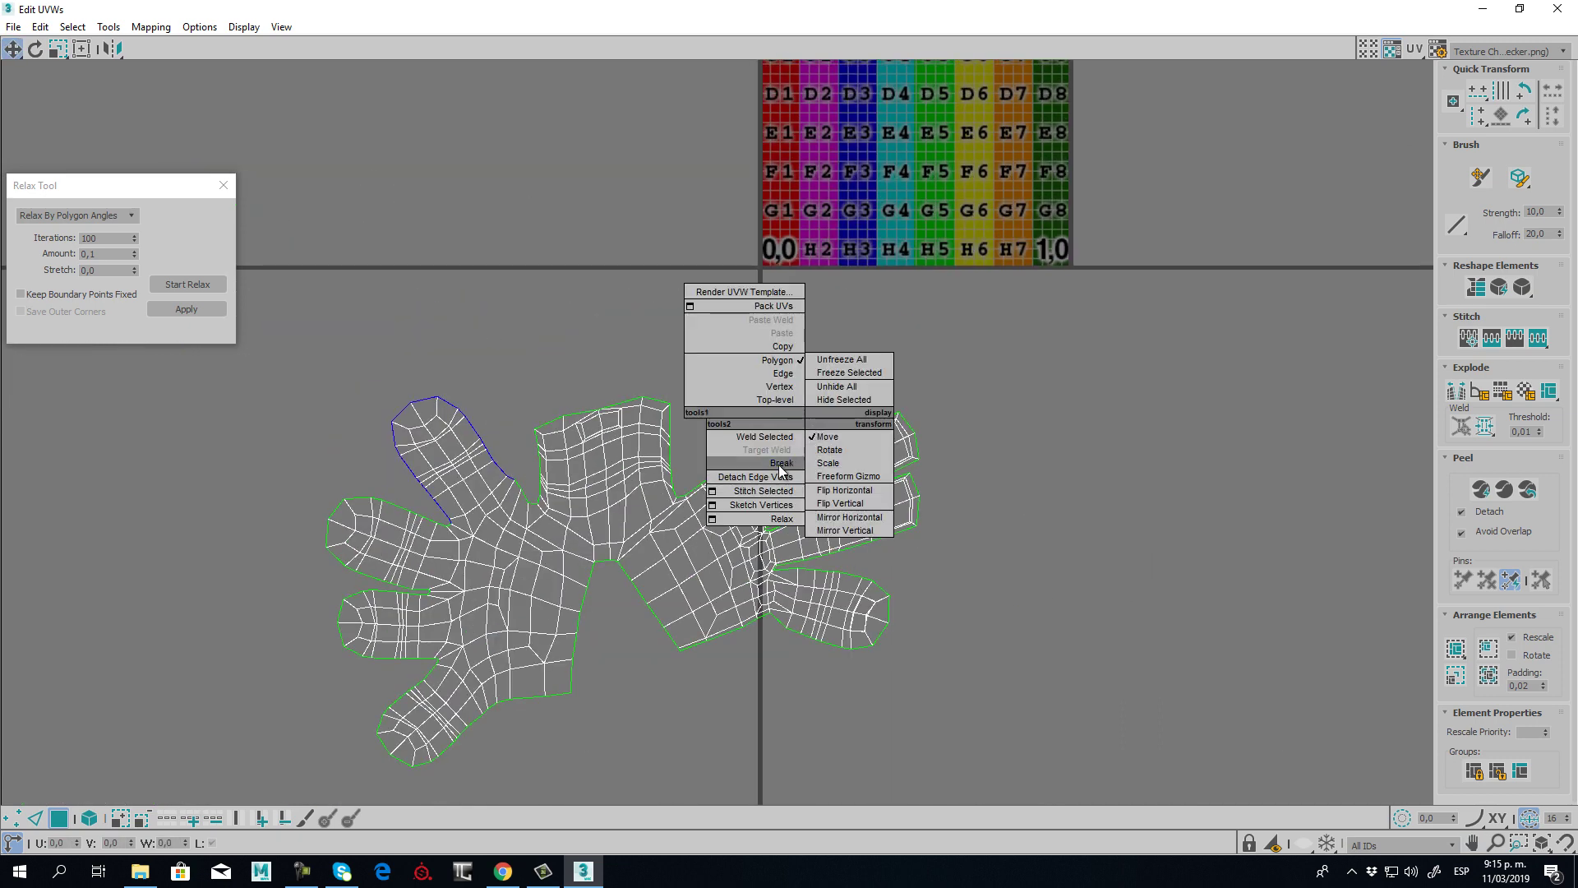
drag(803, 434, 775, 333)
click(188, 283)
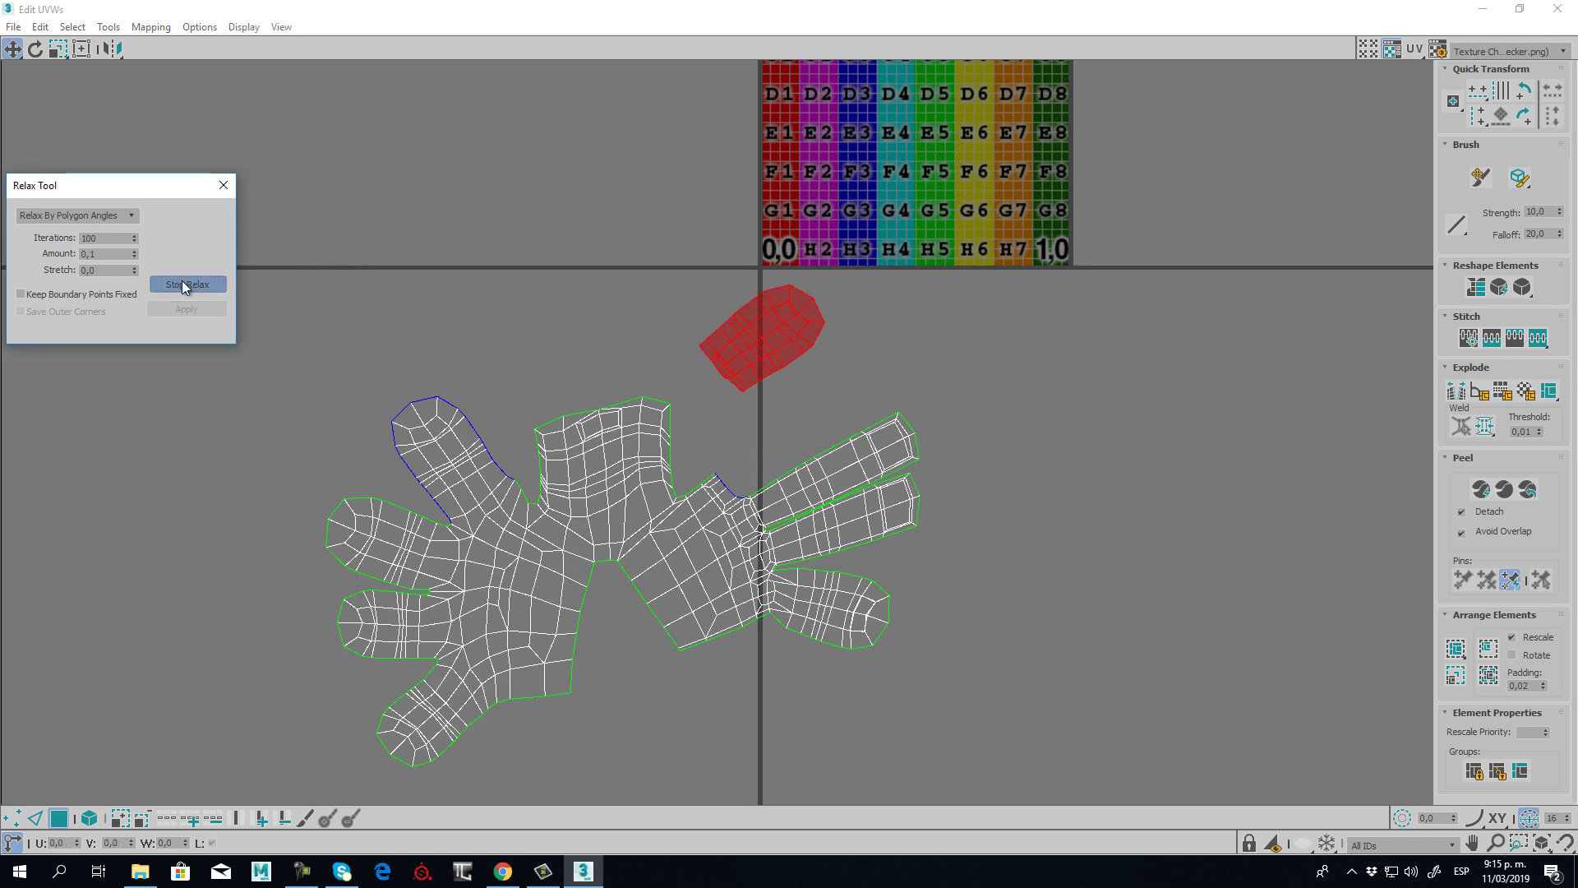
click(942, 334)
scroll(761, 481, up, 2)
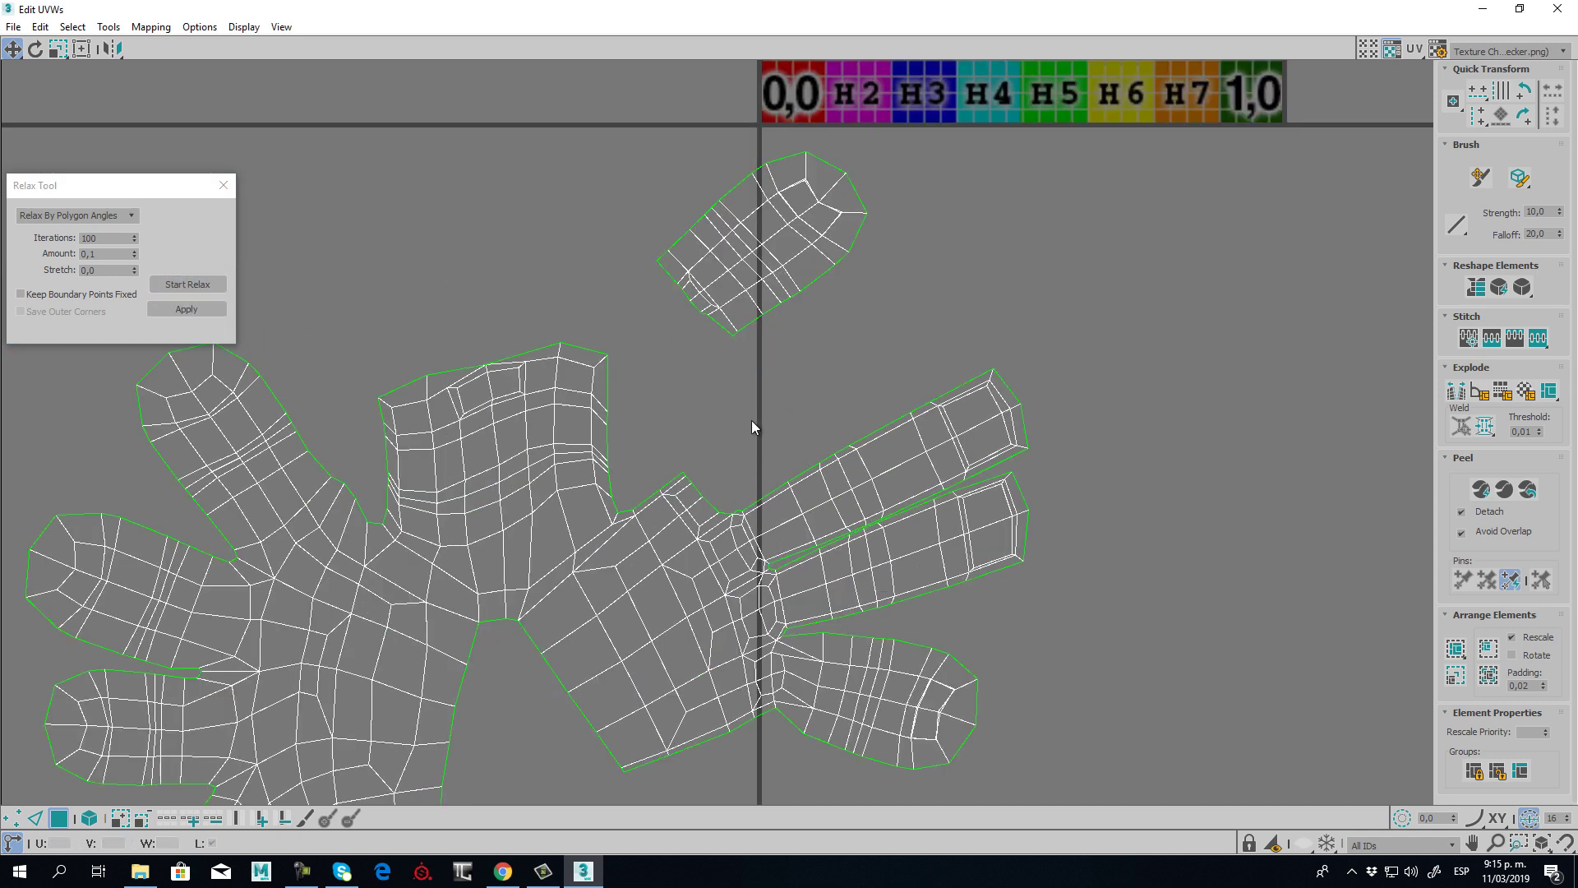
- Select the polygons of the next finger down on the right half, including the knuckle row at its base
drag(789, 335, 1061, 457)
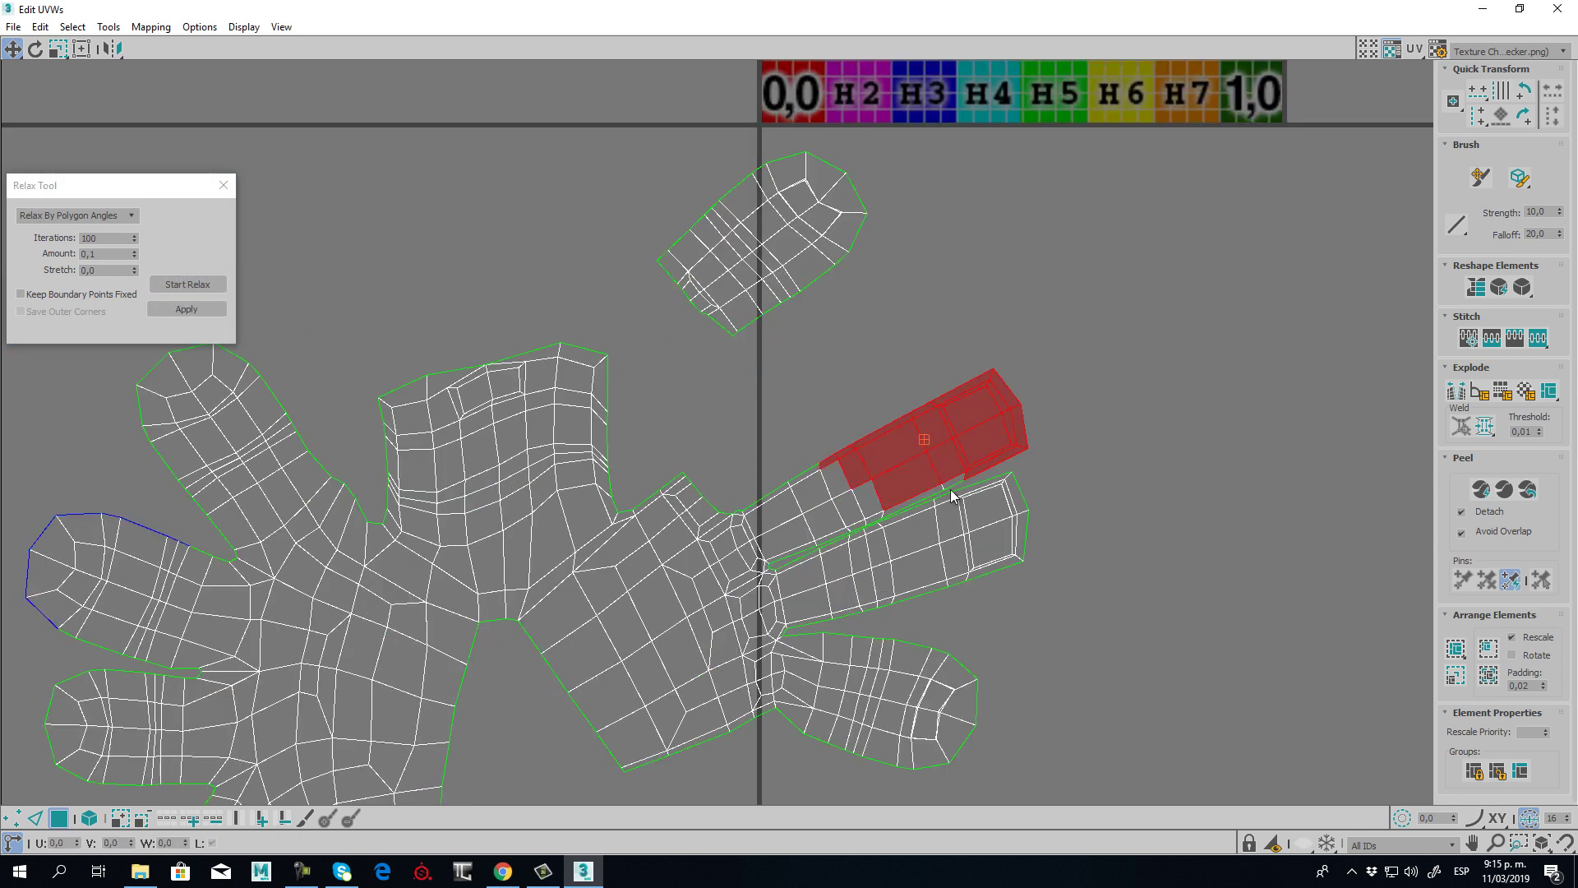
ctrl+drag(946, 491, 897, 518)
scroll(788, 536, up, 1)
scroll(737, 483, up, 2)
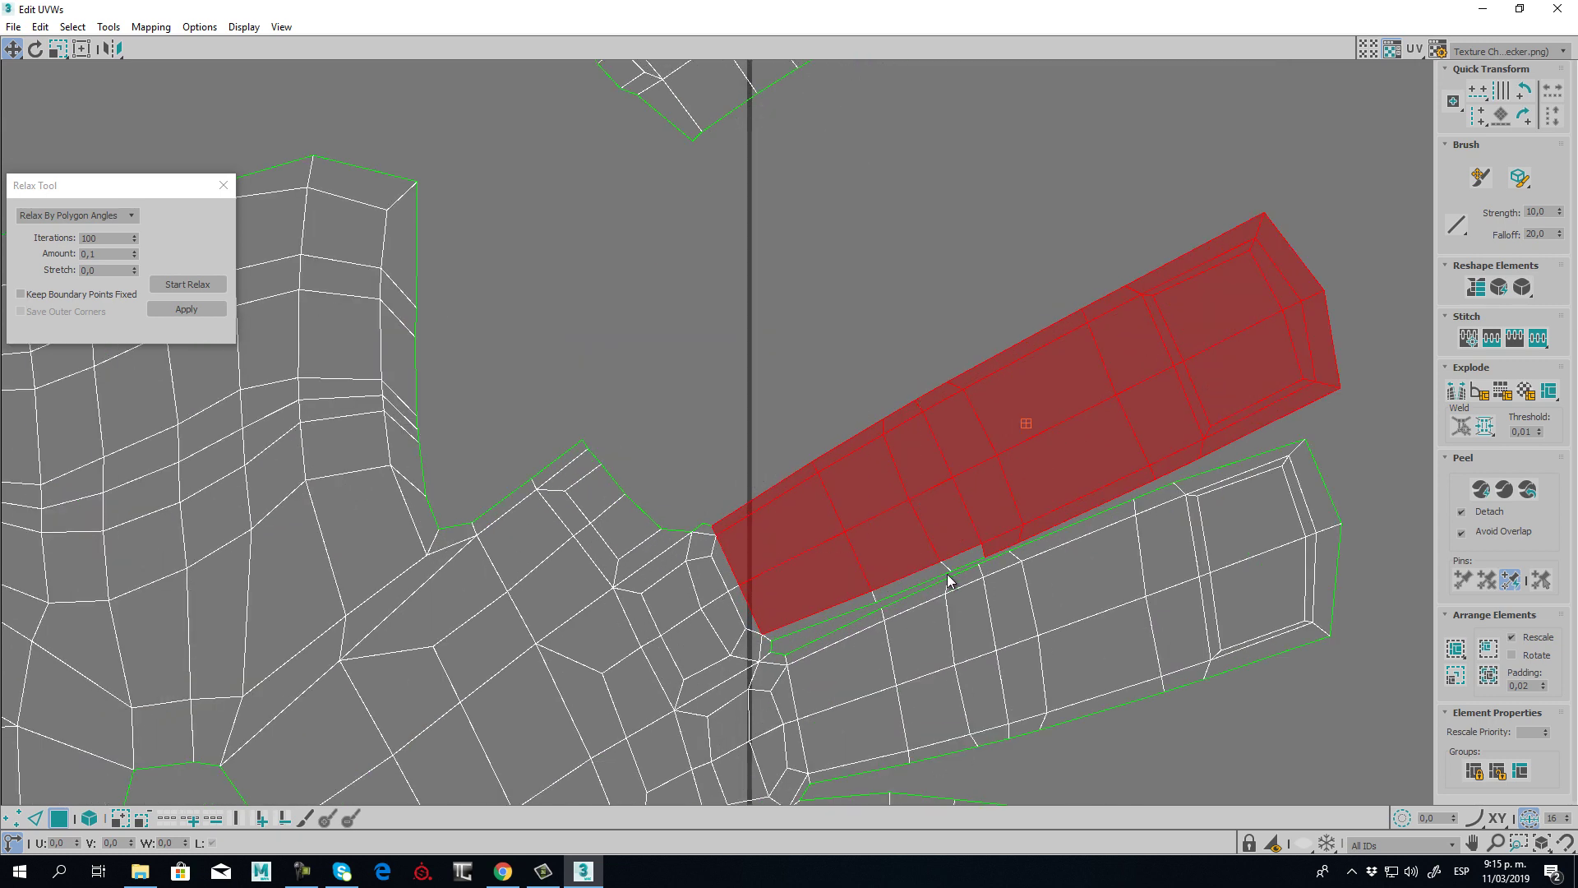
ctrl+drag(766, 390, 954, 566)
ctrl+drag(680, 417, 758, 598)
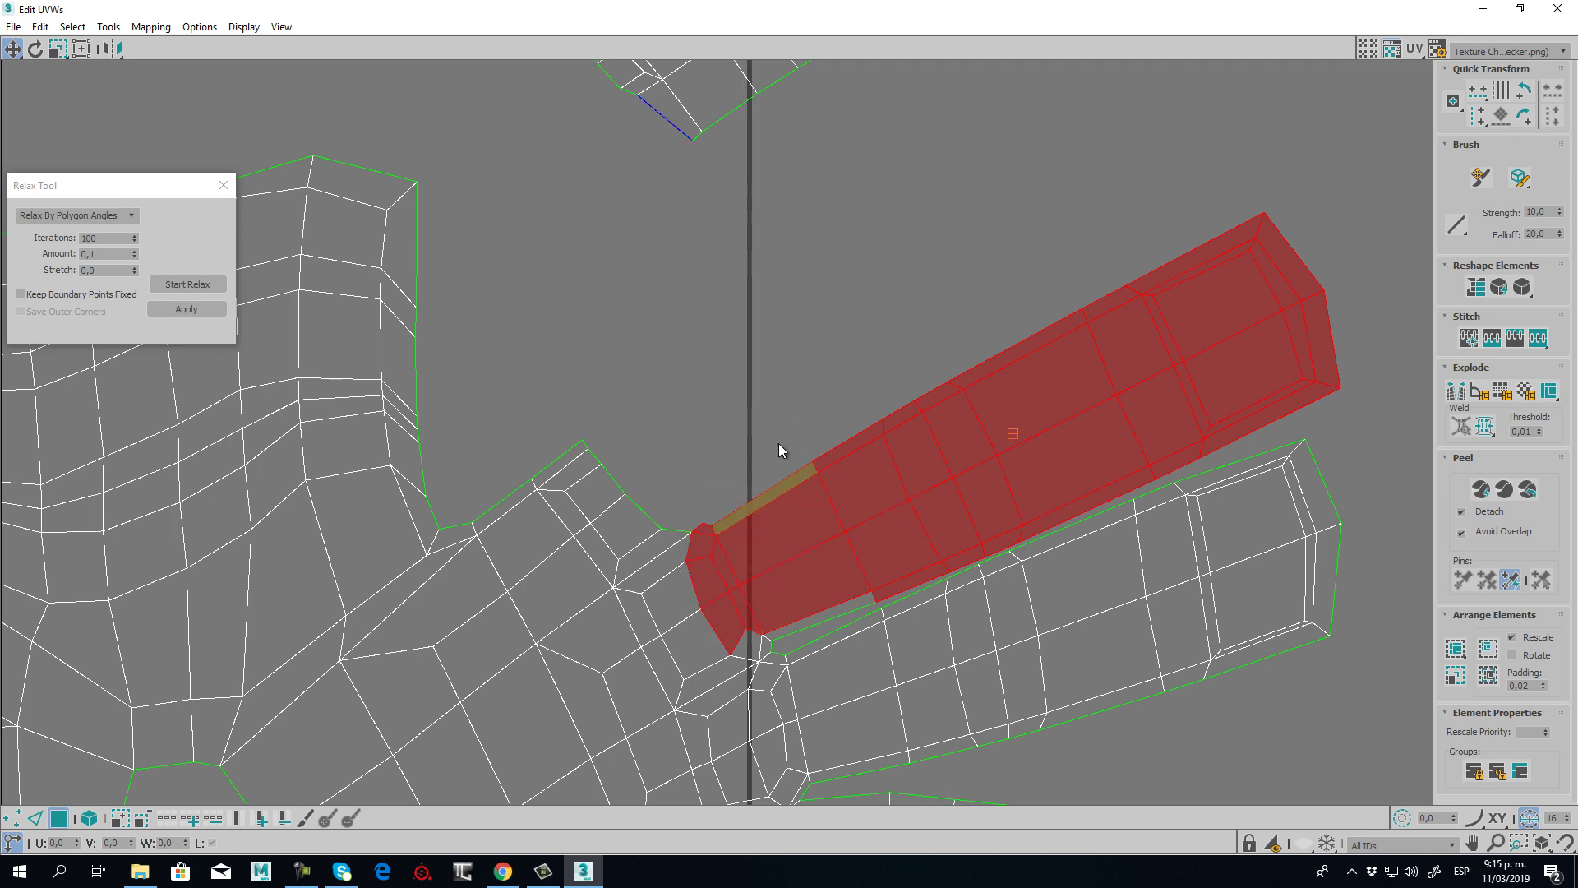
ctrl+click(769, 589)
- Detach the second finger with its knuckle to the space beside the first detached finger, and relax it by polygon angles
scroll(817, 535, down, 6)
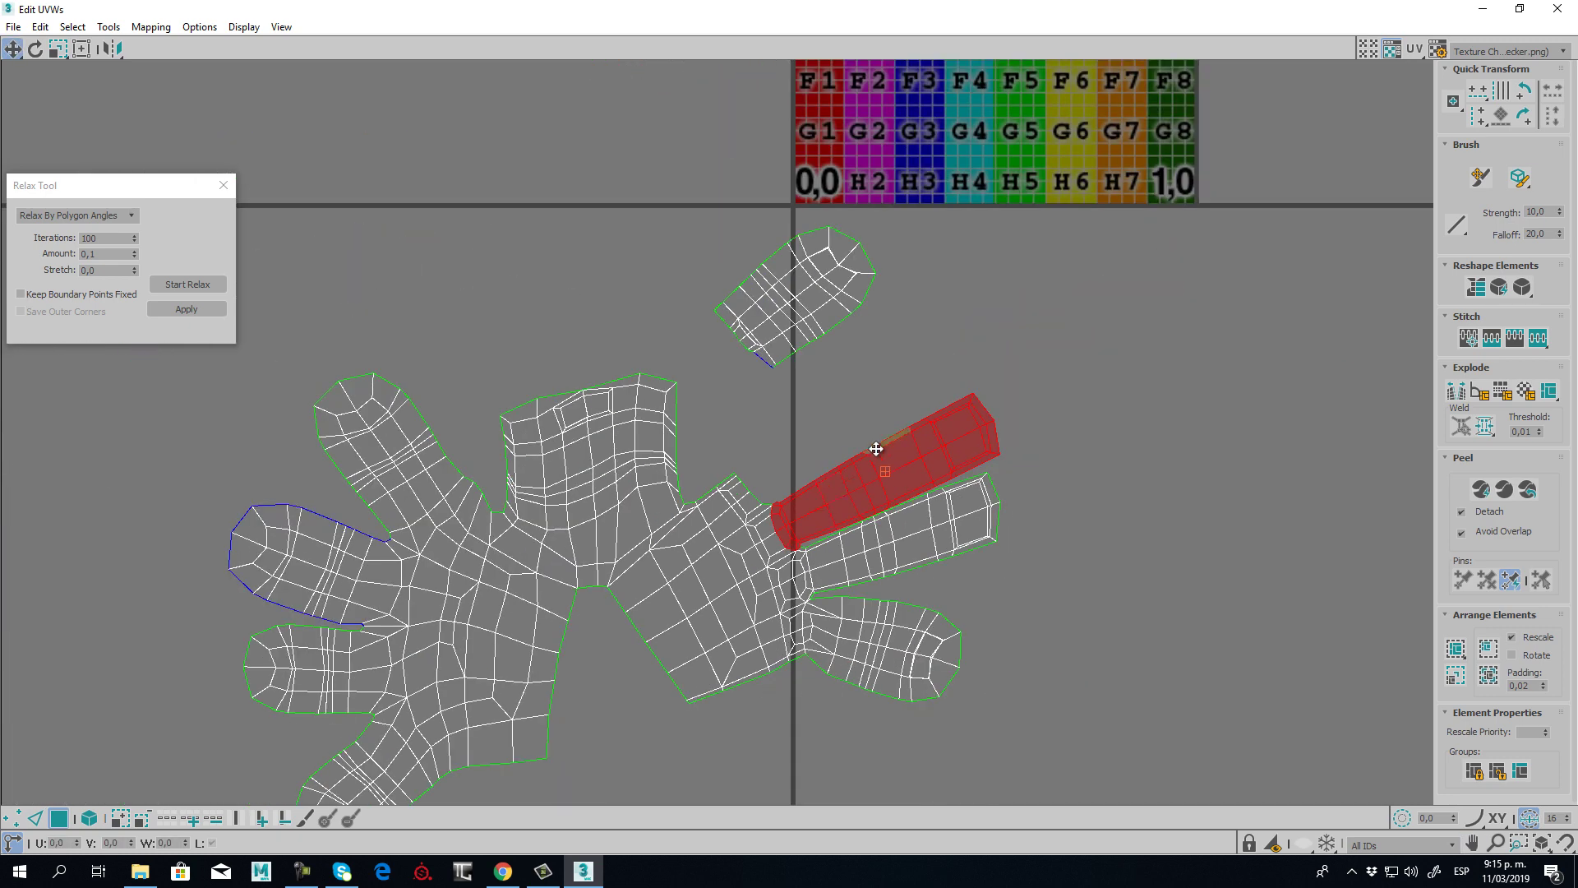
scroll(873, 451, up, 2)
right_click(887, 573)
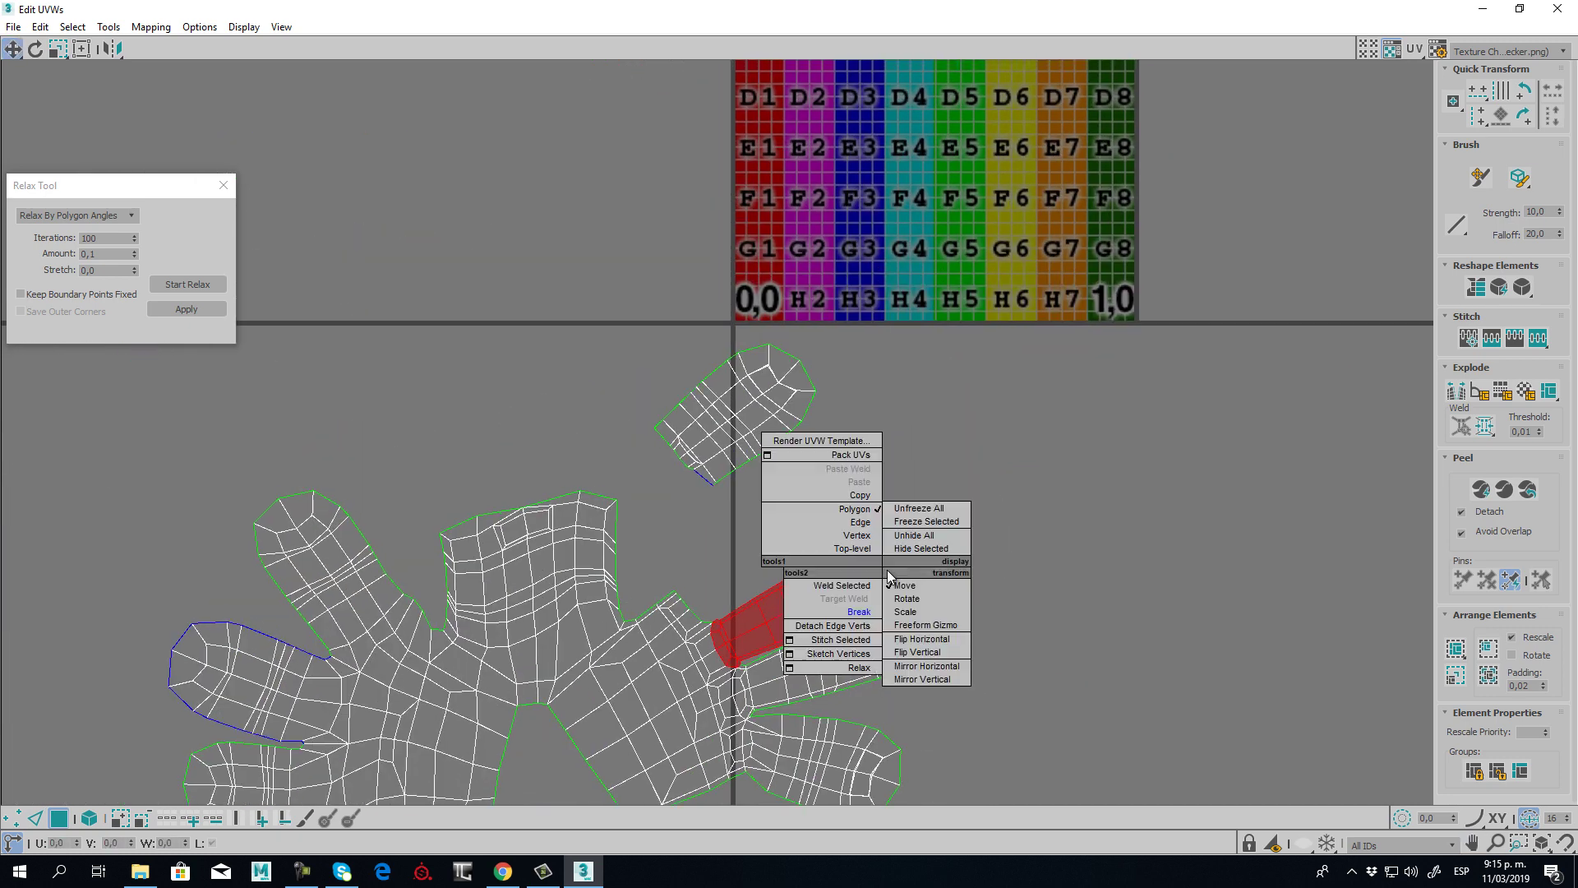
click(859, 613)
click(191, 288)
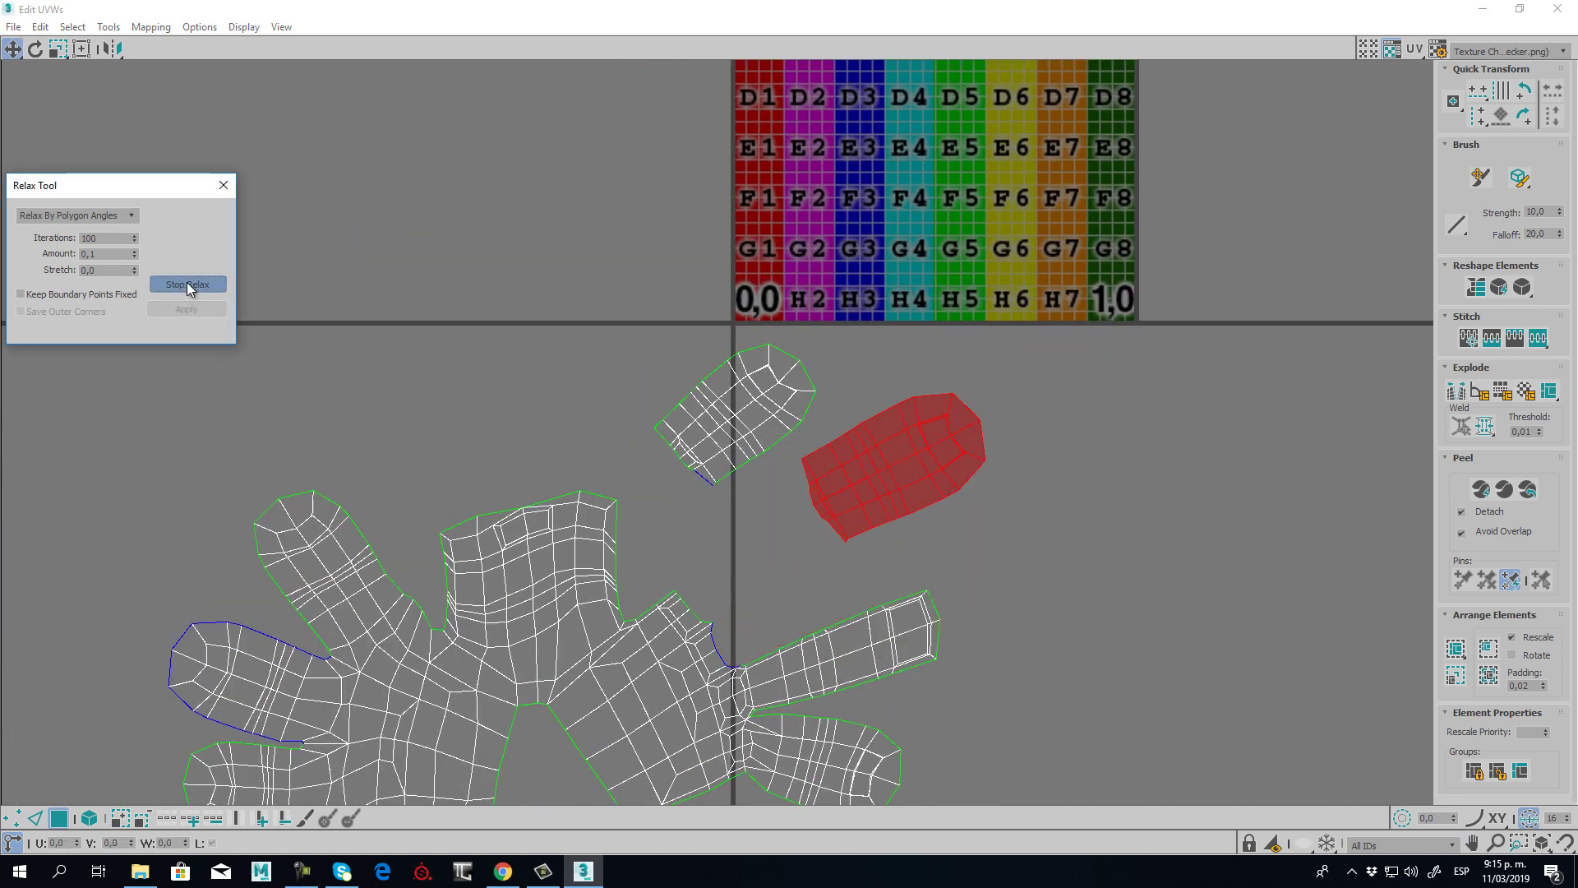
click(191, 288)
click(1141, 551)
middle_drag(997, 678, 949, 436)
scroll(760, 395, up, 4)
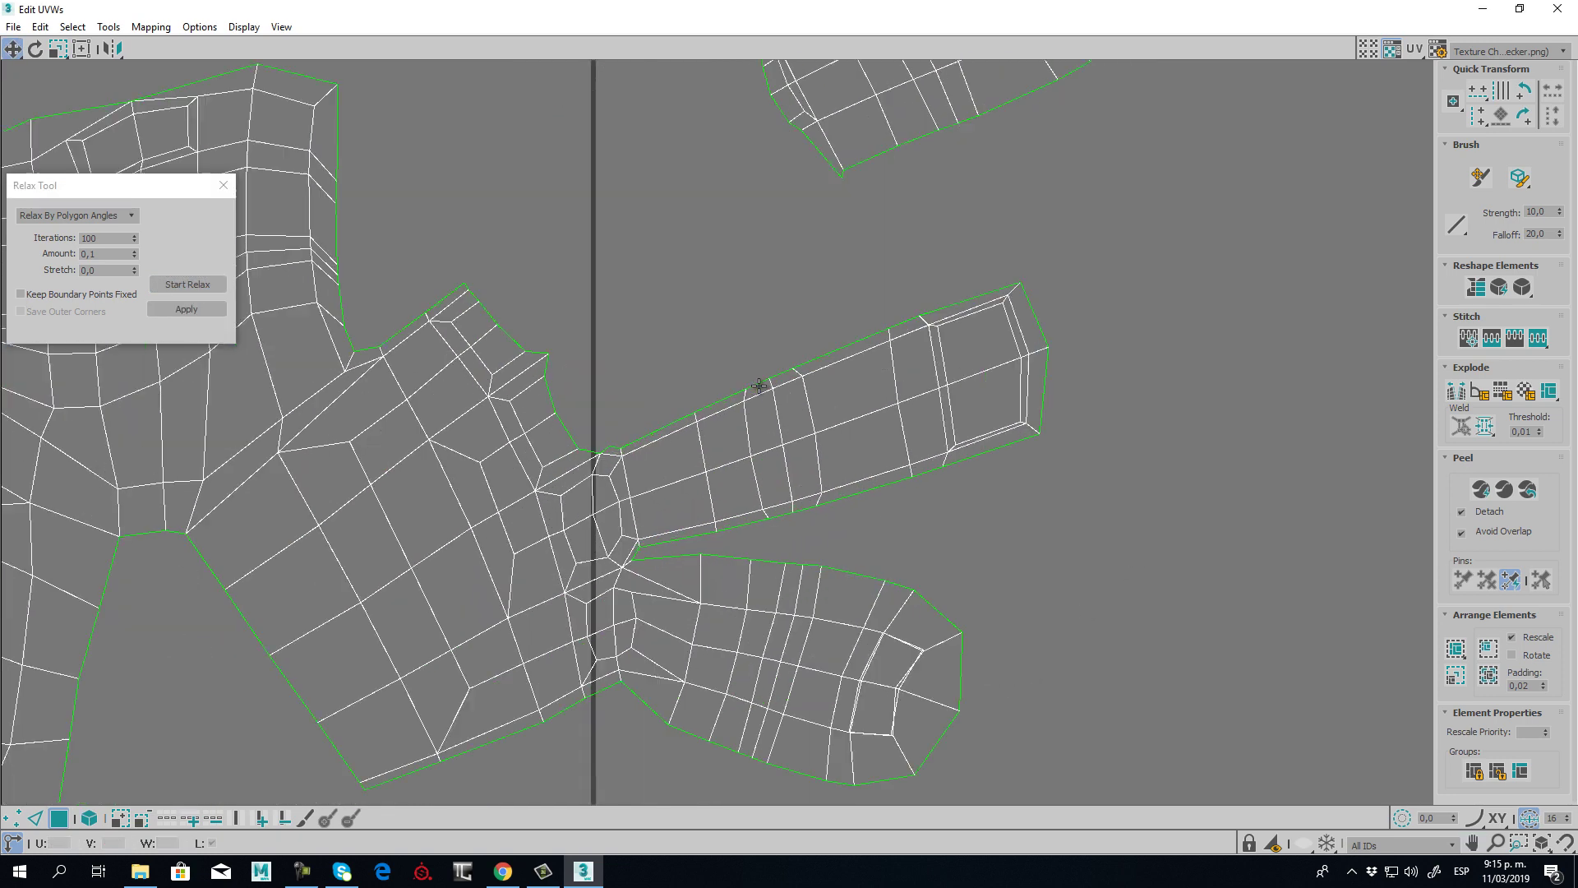
- Detach the third finger with its knuckle row to the empty space beside the hand, and relax it by polygon angles
drag(1221, 266, 855, 526)
ctrl+drag(845, 333, 654, 551)
right_click(726, 437)
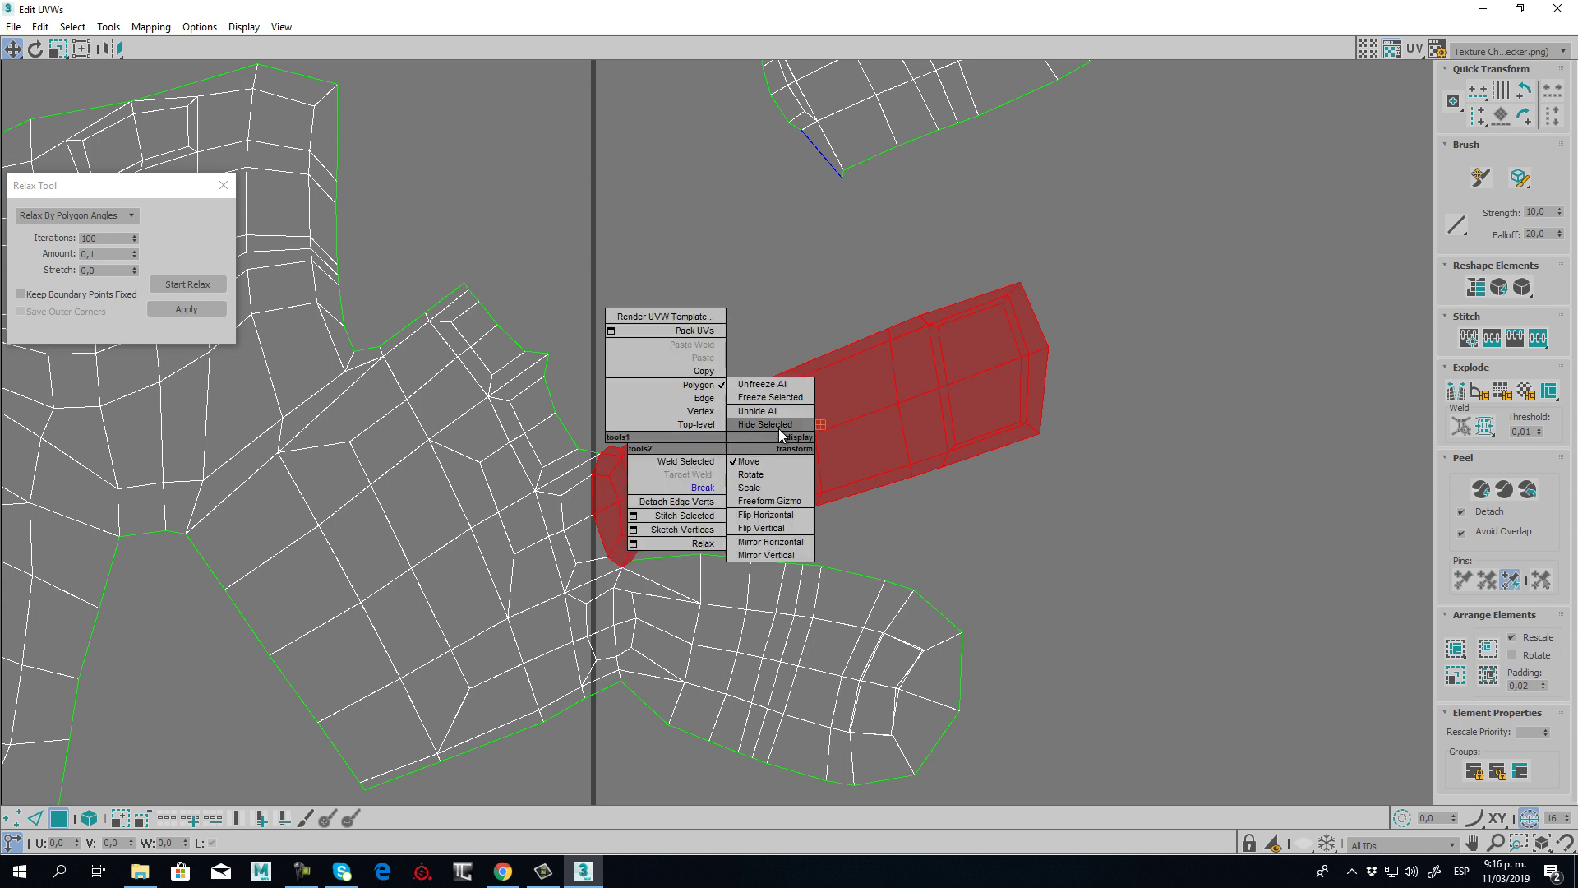
click(715, 491)
drag(820, 456, 1211, 392)
click(180, 280)
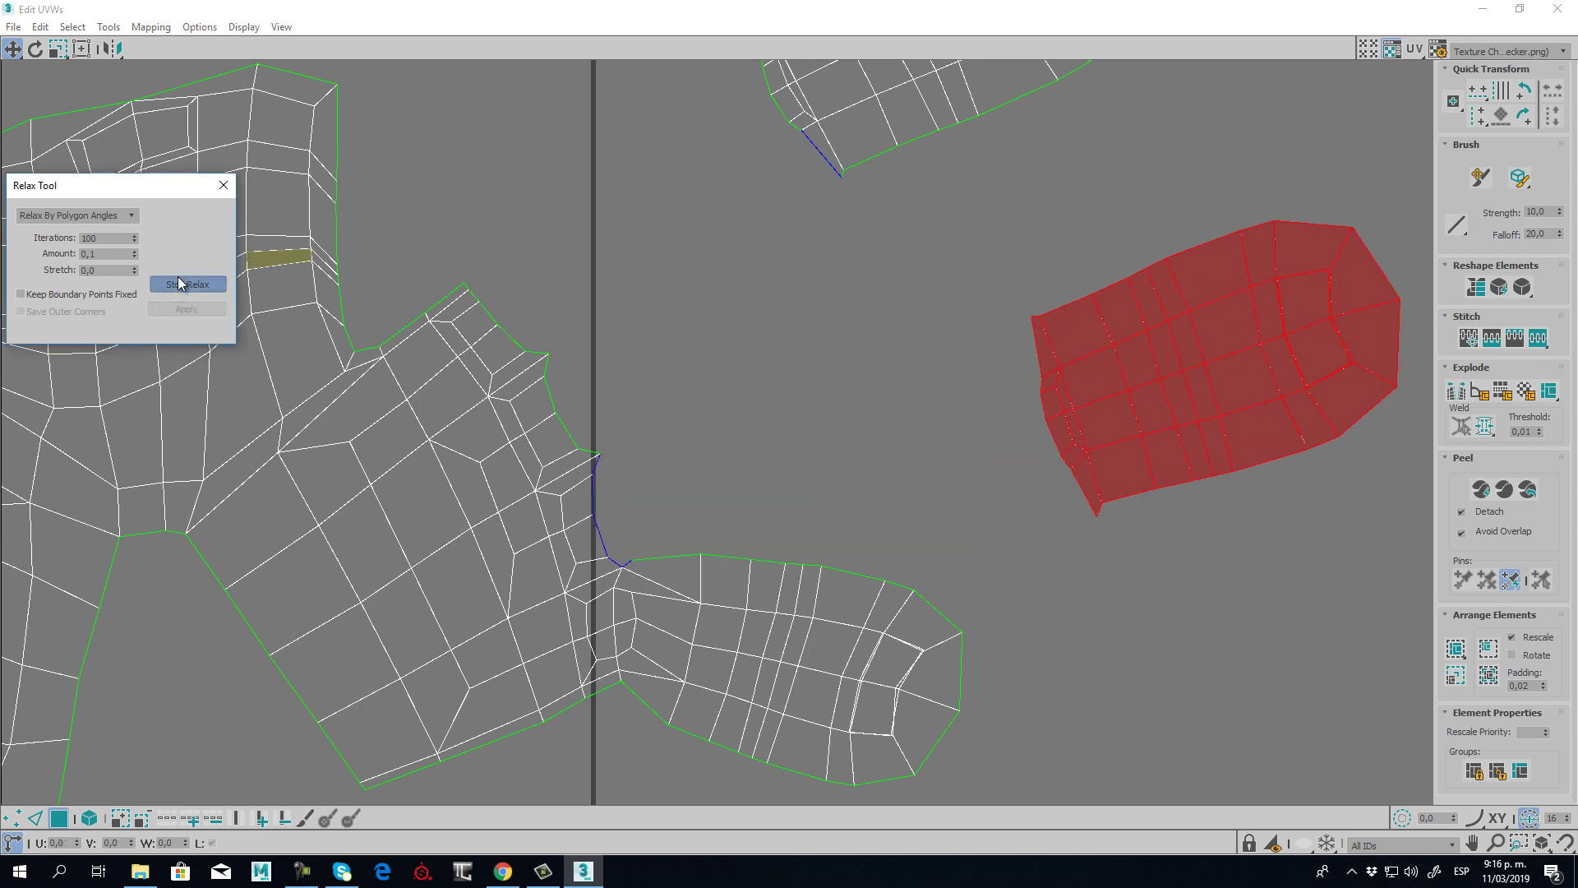
click(179, 280)
click(984, 419)
- Detach the lowest finger without the adjoining palm polygon, place it below the third finger, and relax it by polygon angles
middle_drag(819, 588, 871, 370)
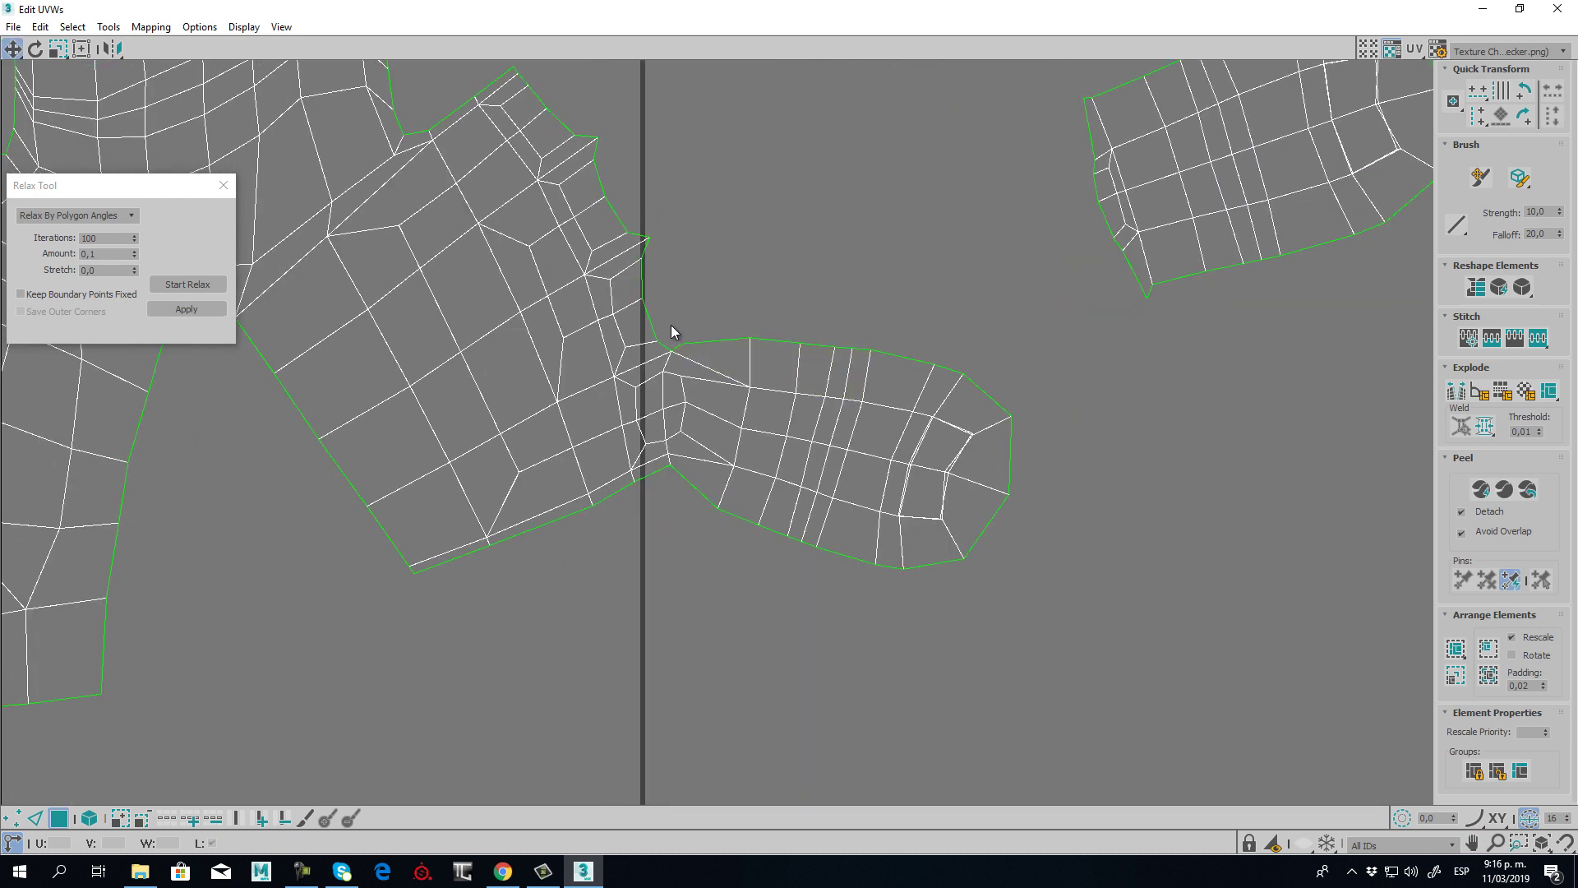
click(839, 415)
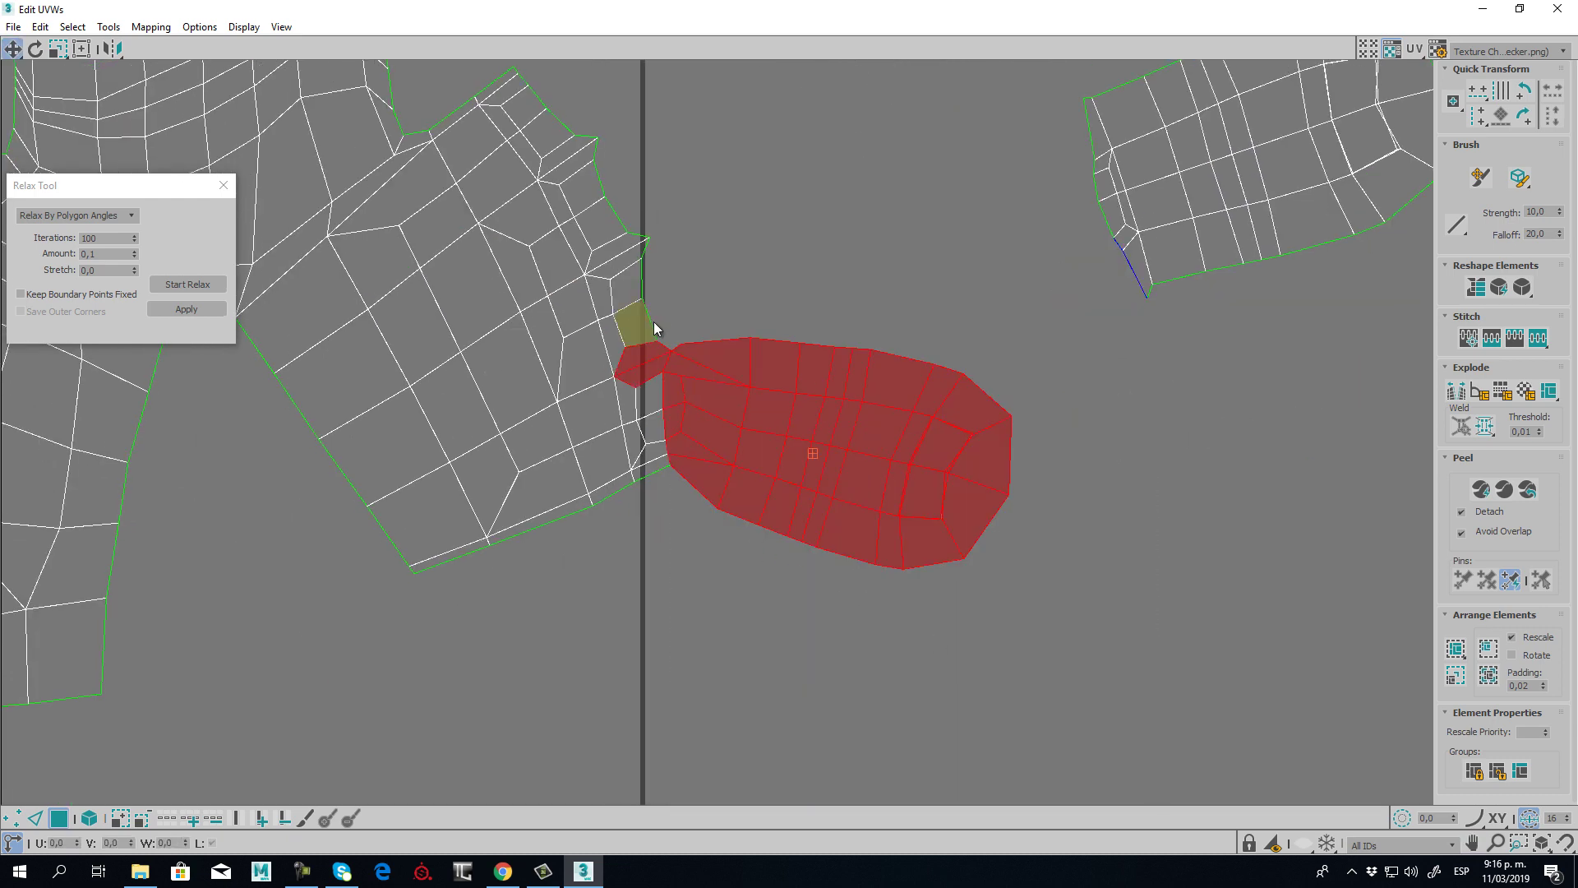
alt+click(643, 353)
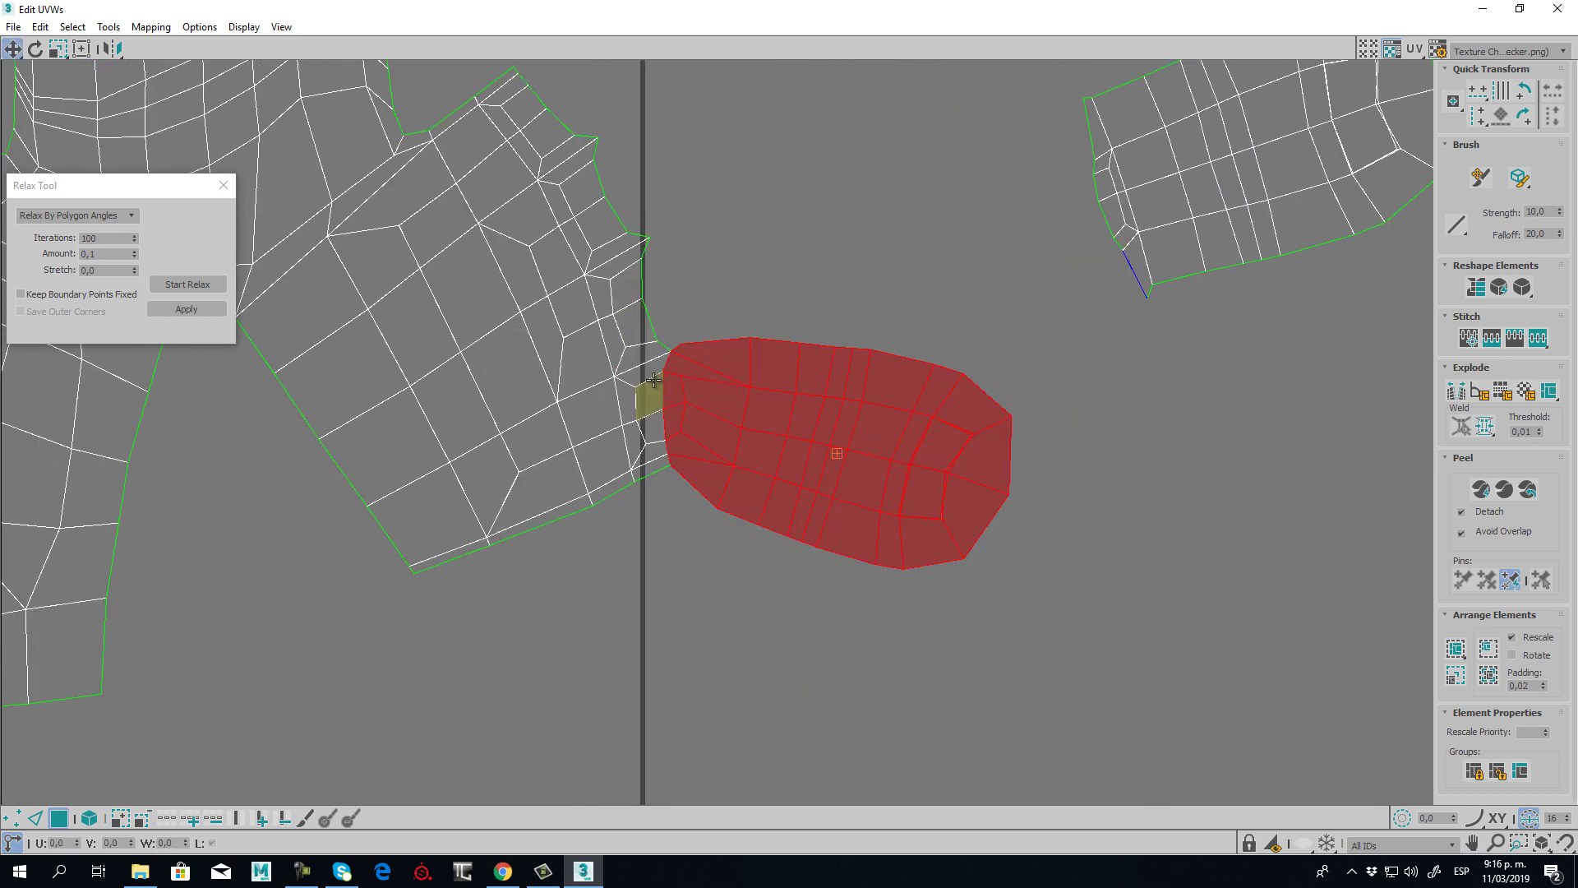
right_click(730, 404)
click(703, 449)
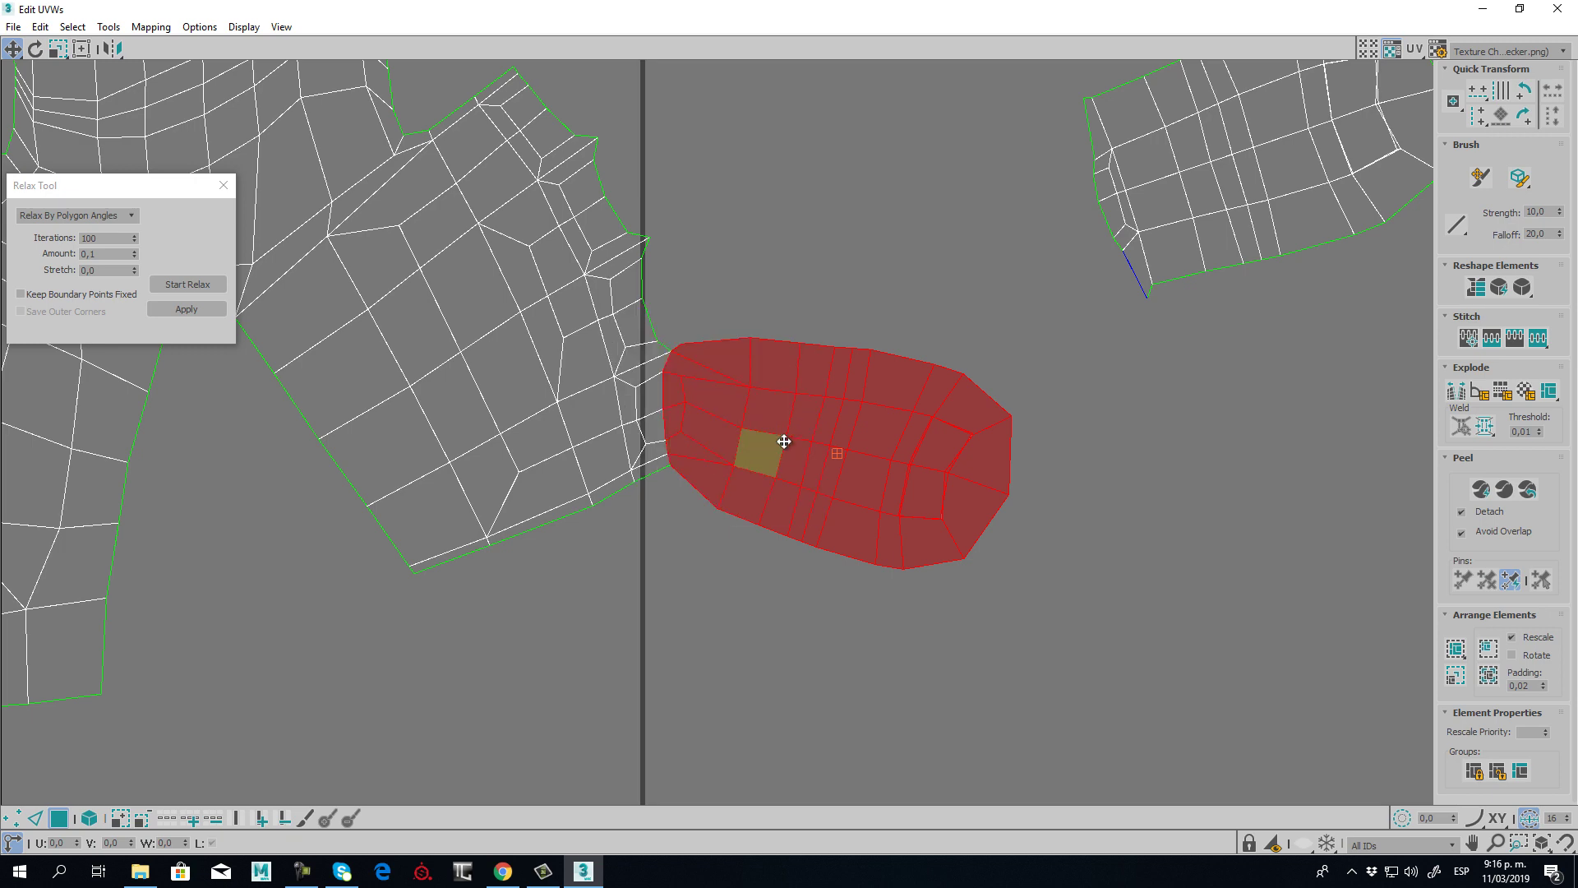
middle_drag(733, 415, 618, 463)
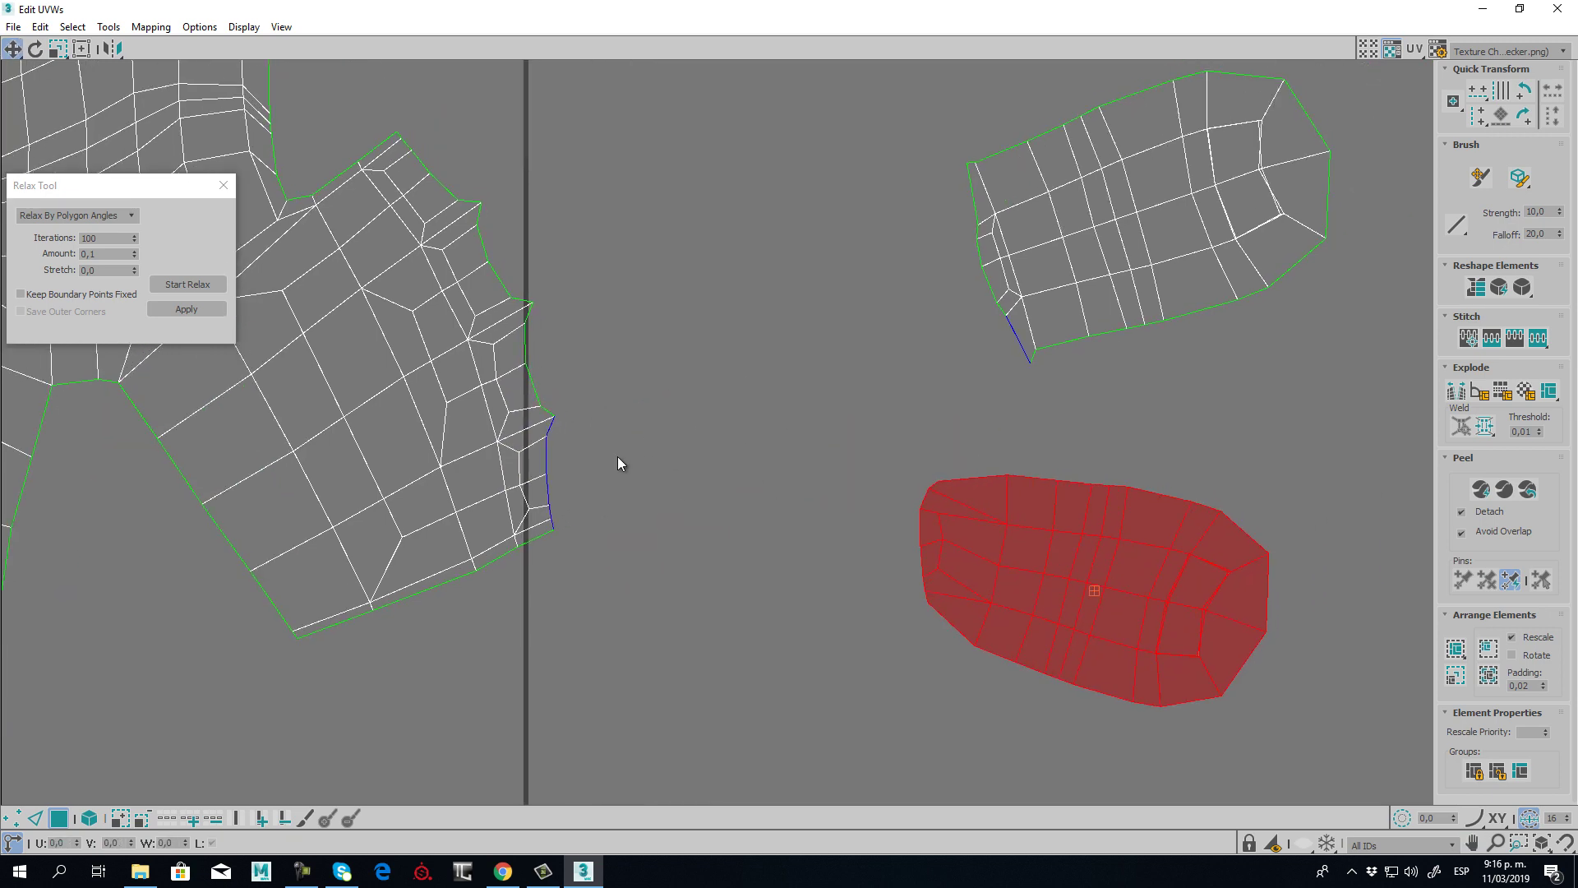
click(184, 288)
click(184, 287)
click(771, 414)
- Select the fingerless palm section on the right half of the hand shell and relax it by polygon angles
middle_drag(772, 414, 926, 427)
scroll(925, 427, down, 1)
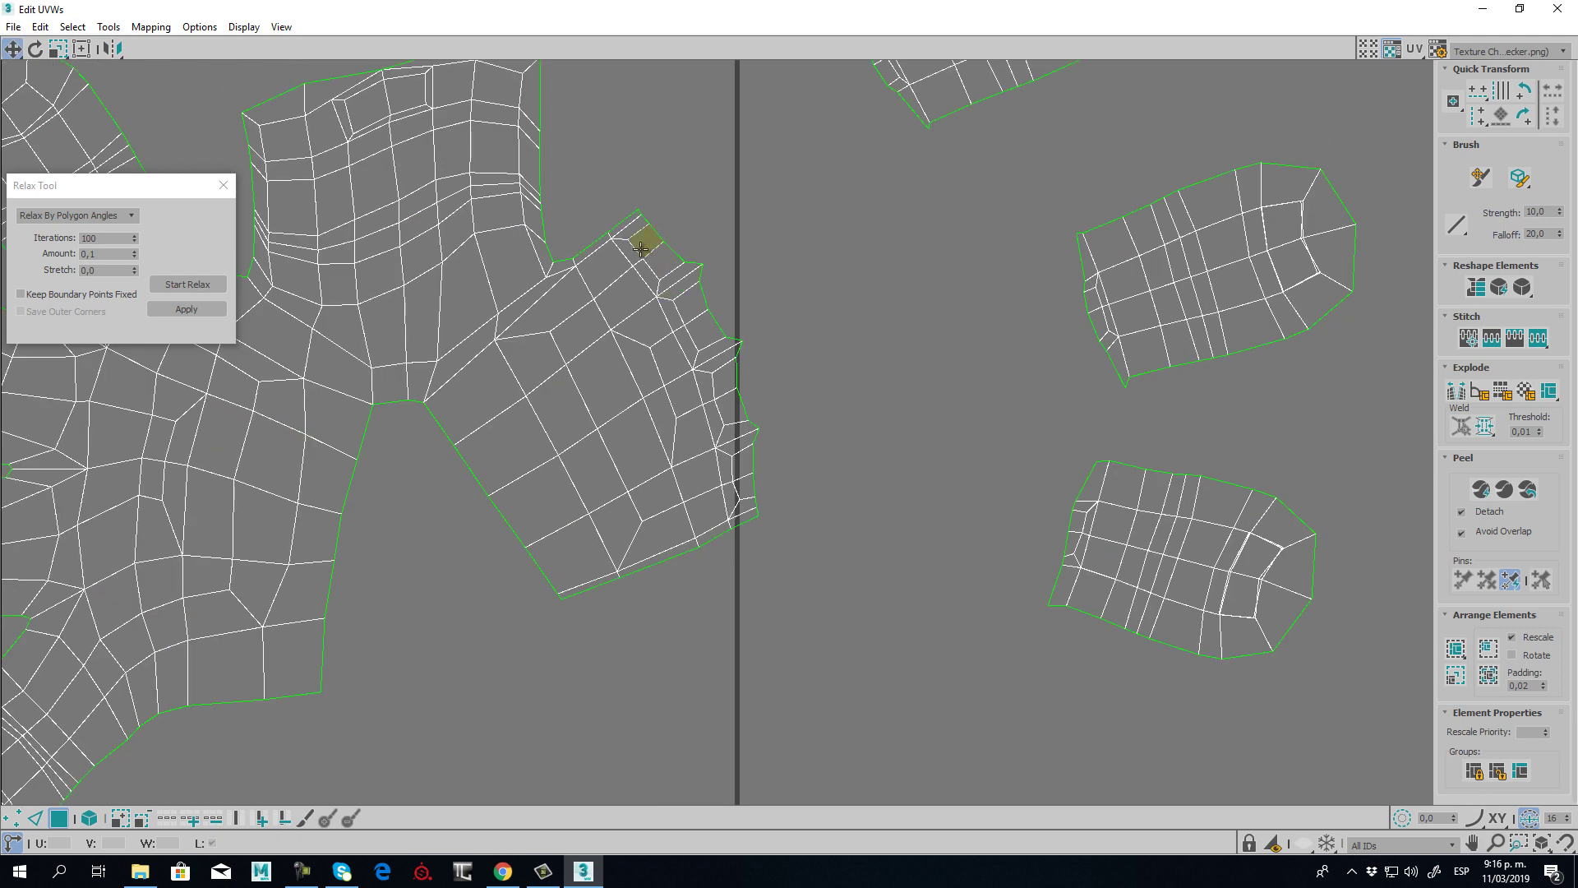
drag(791, 486, 783, 592)
ctrl+drag(542, 459, 479, 384)
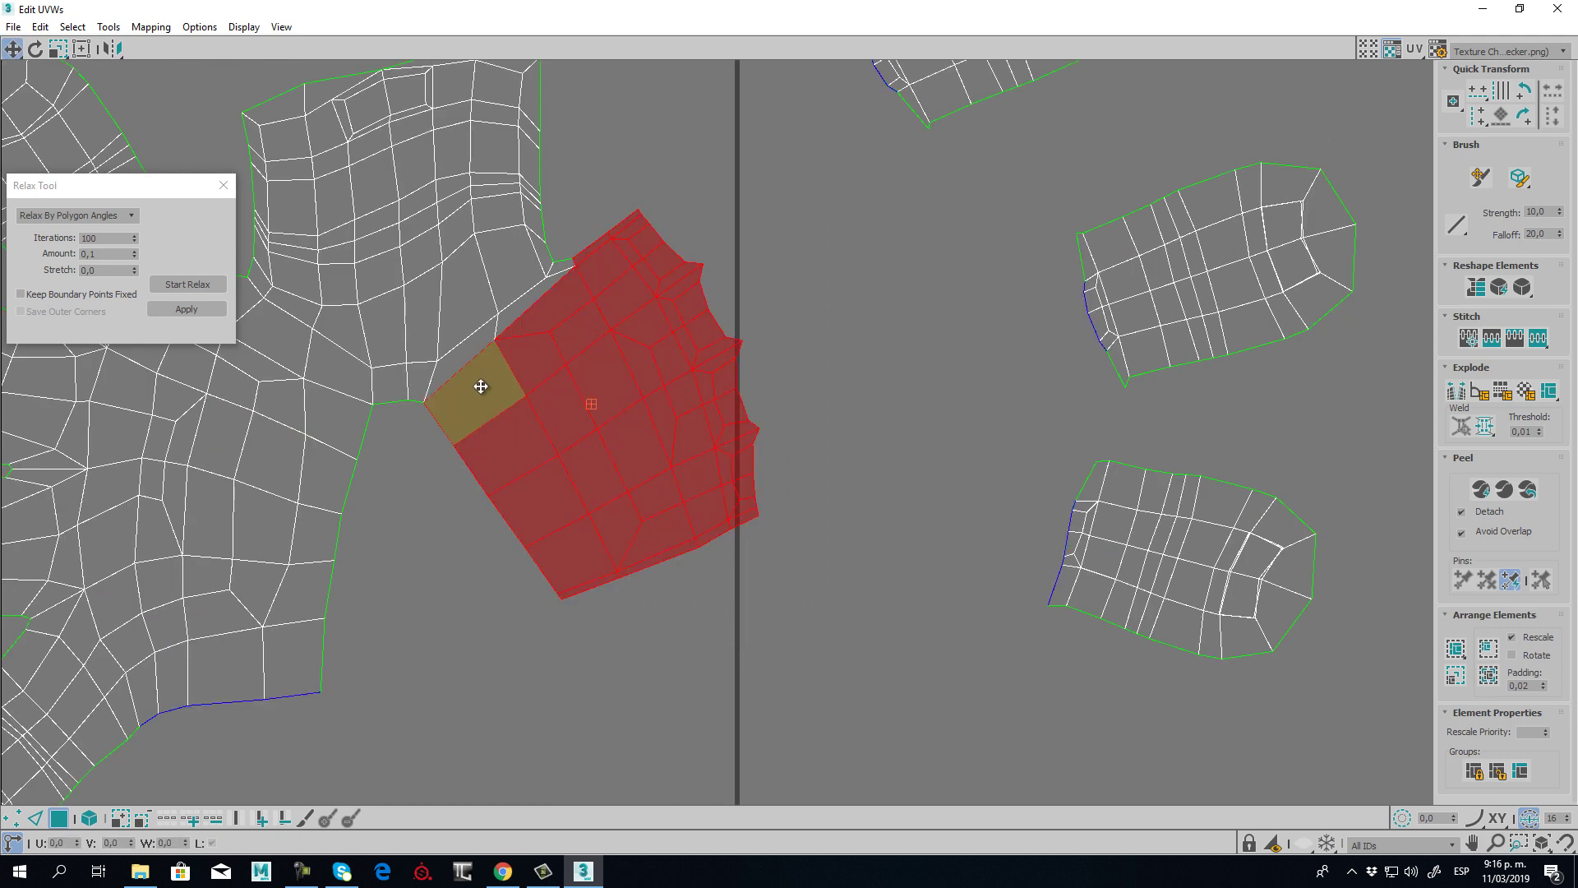
click(176, 286)
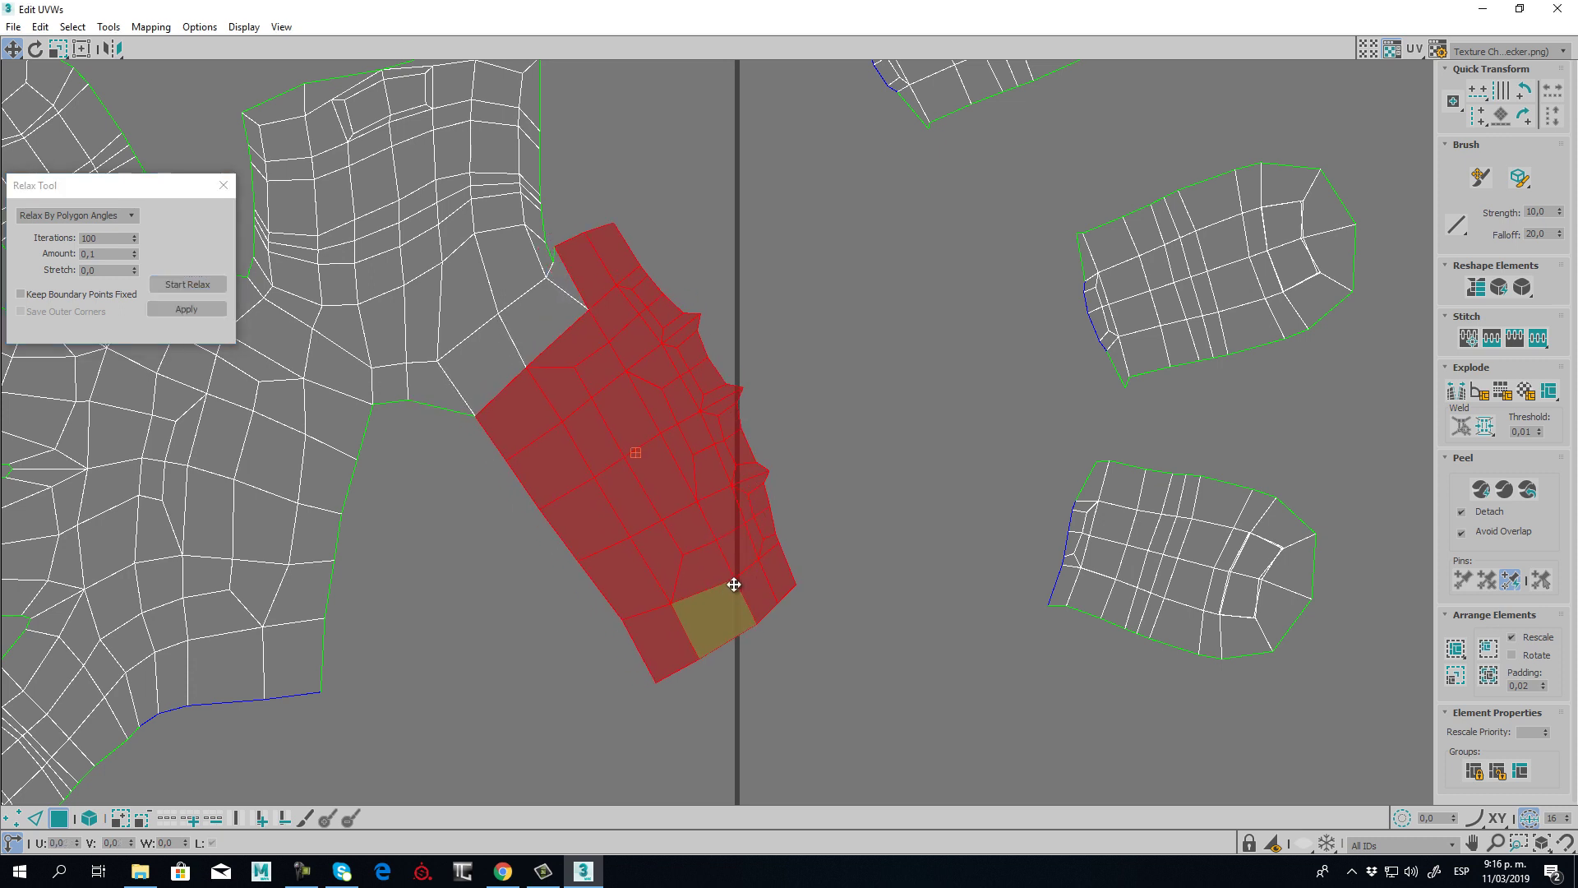
click(176, 285)
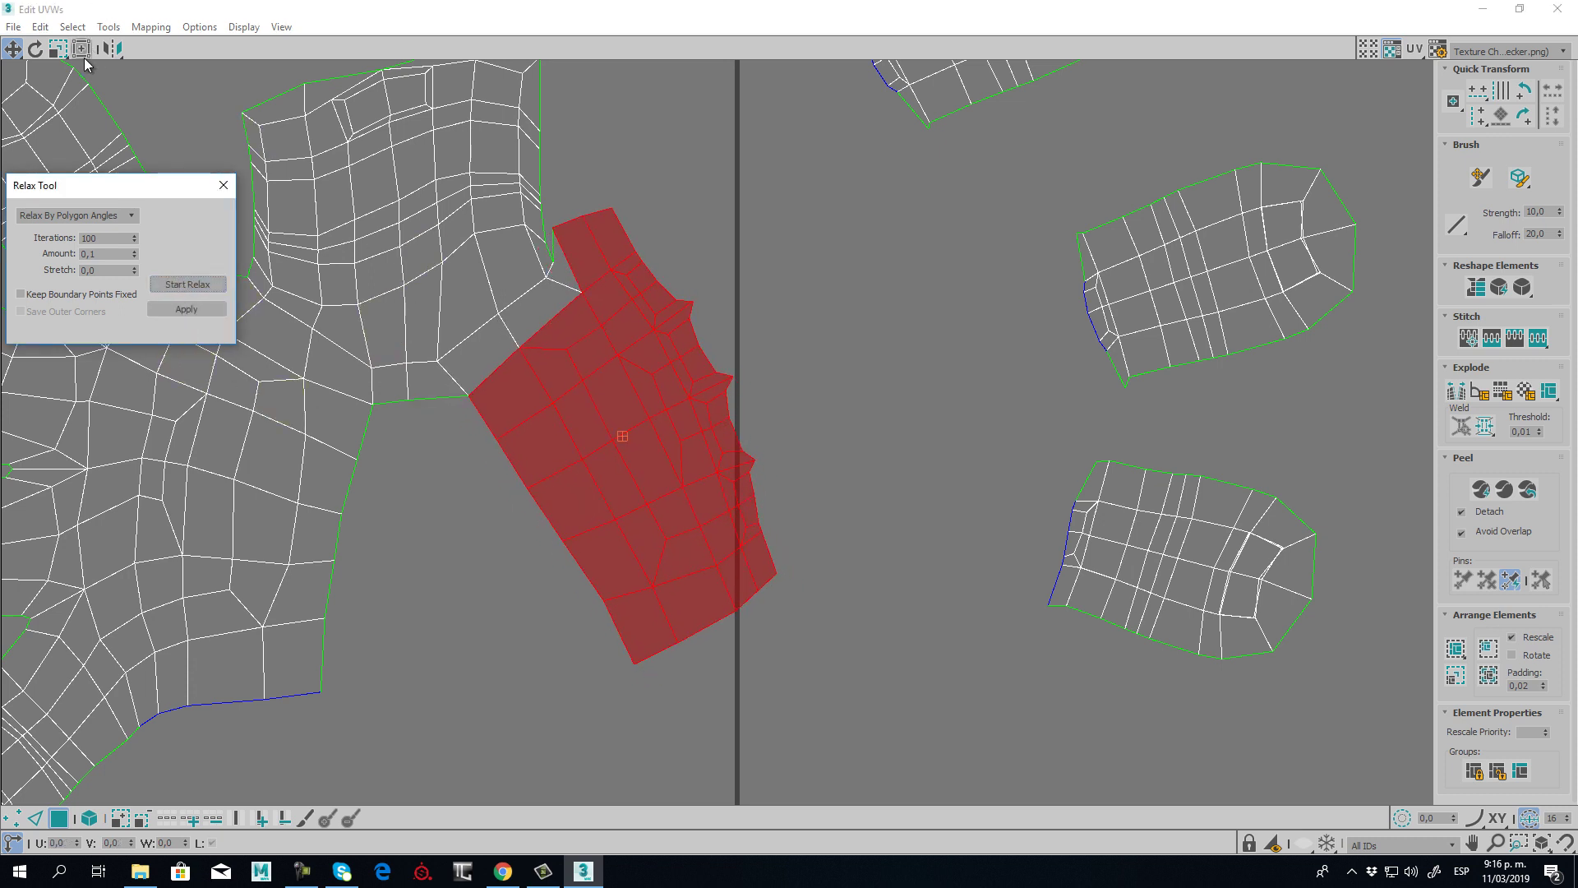
- Rotate the selected palm section about 20 degrees clockwise and shift it slightly down to line up with the rest of the hand
click(35, 48)
drag(767, 586, 673, 624)
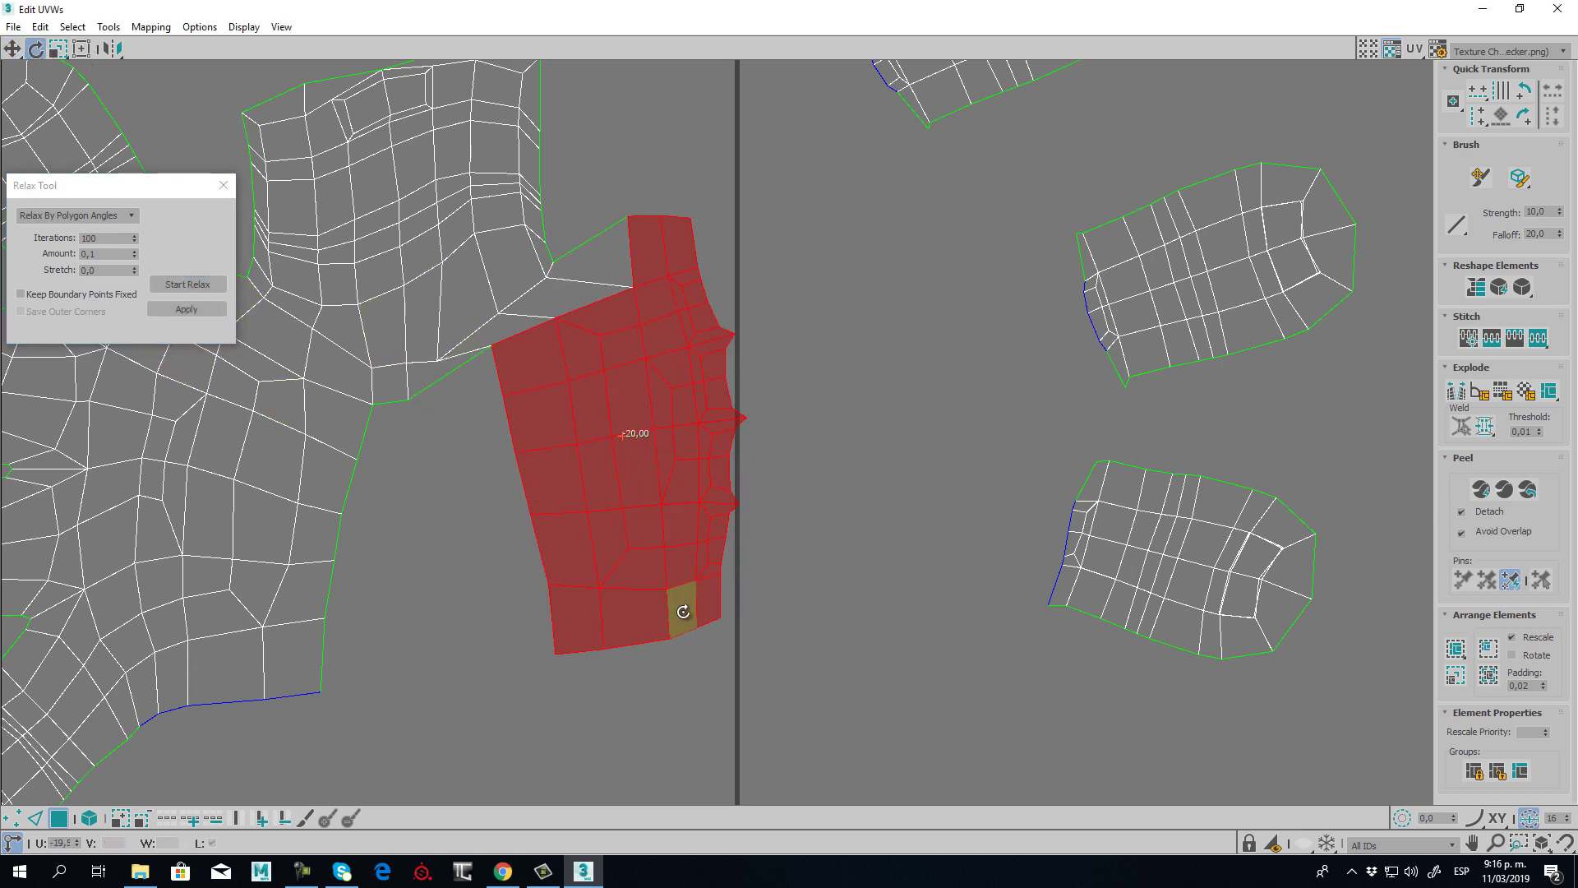
click(12, 48)
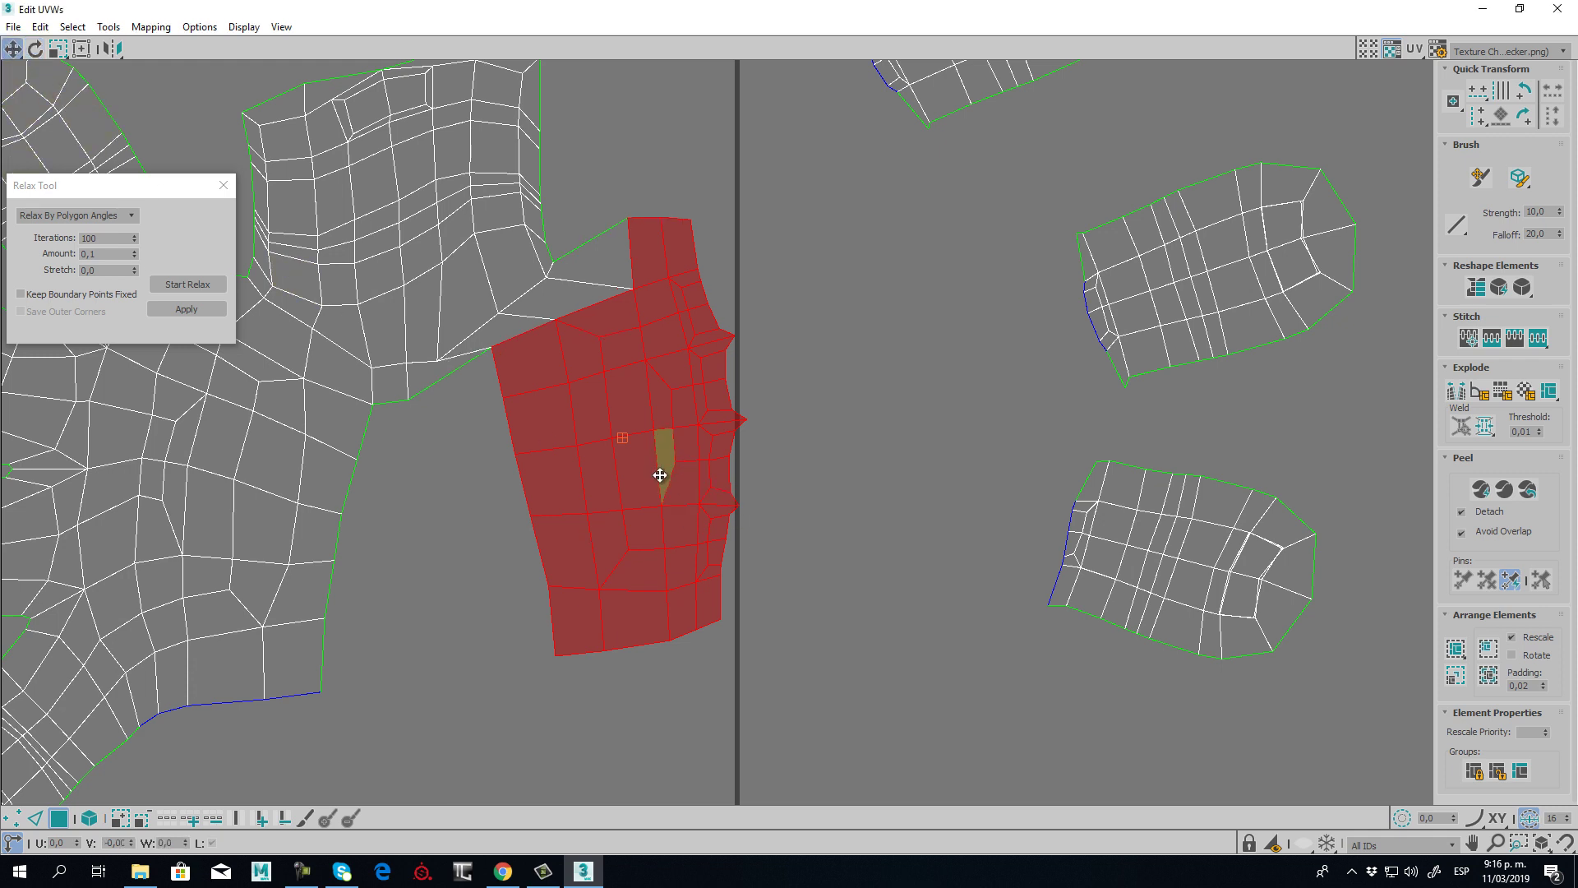
drag(659, 458, 625, 512)
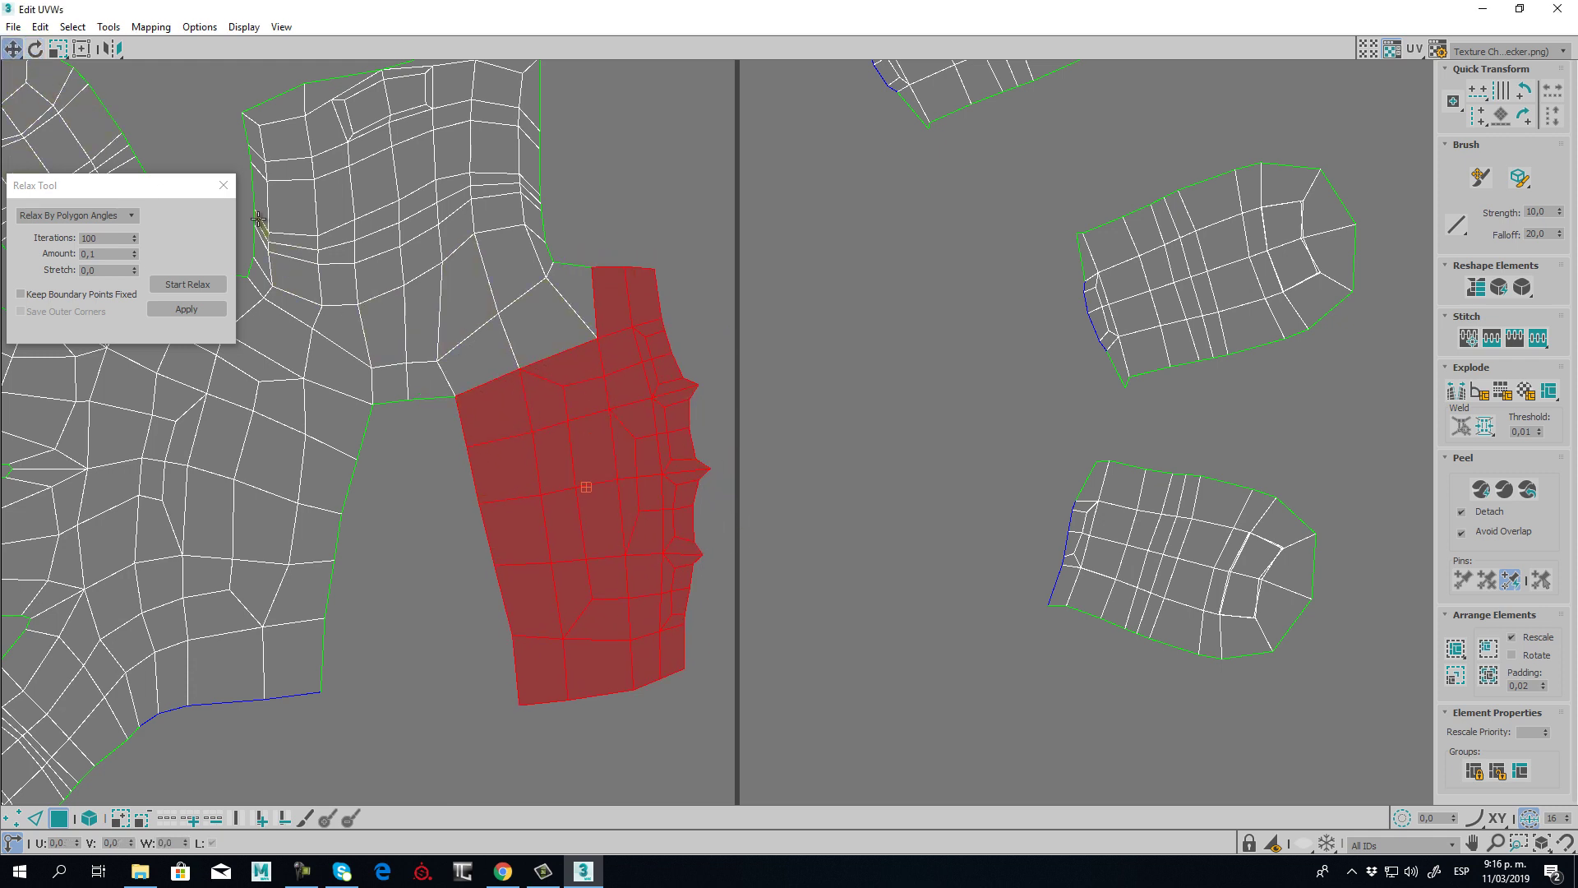
click(419, 417)
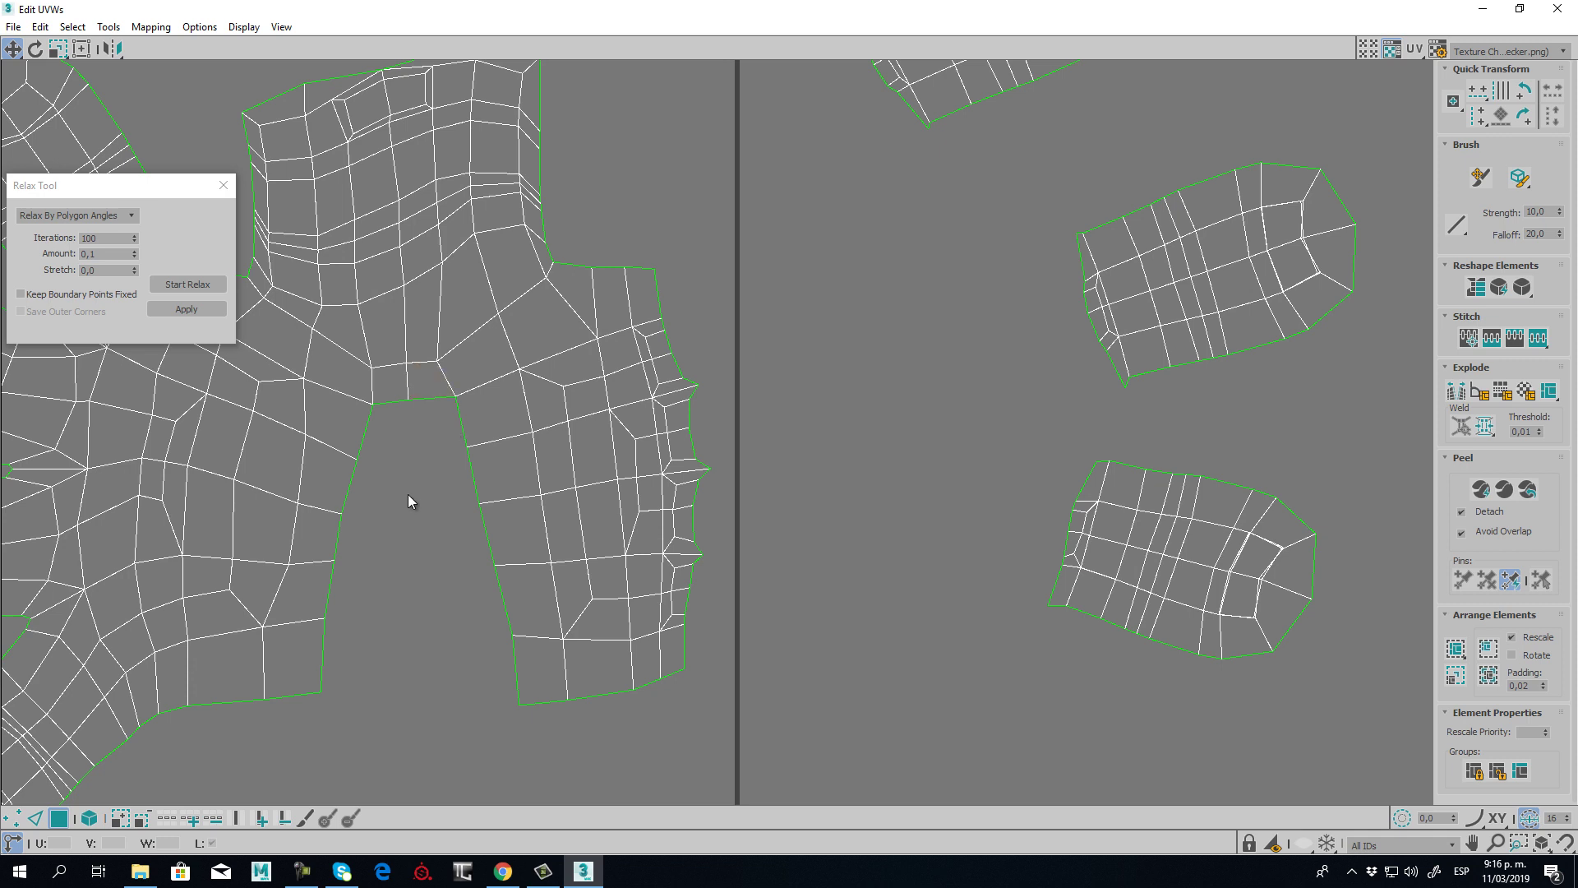
- Relax the polygons where the palm section joins the central part of the hand shell by polygon angles
drag(443, 412, 533, 292)
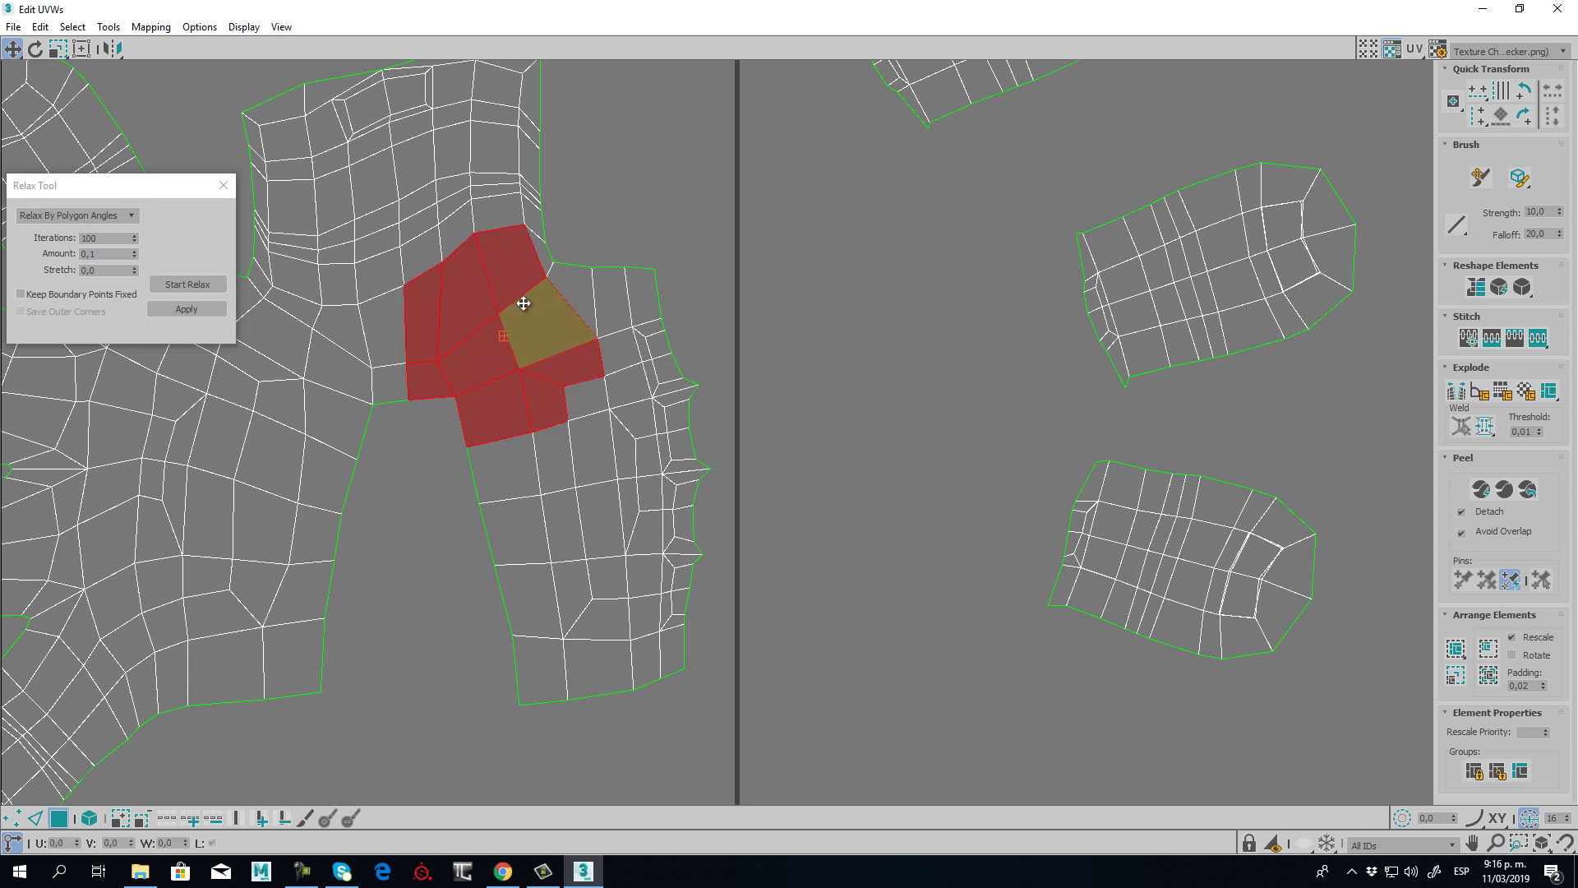
click(188, 284)
click(847, 337)
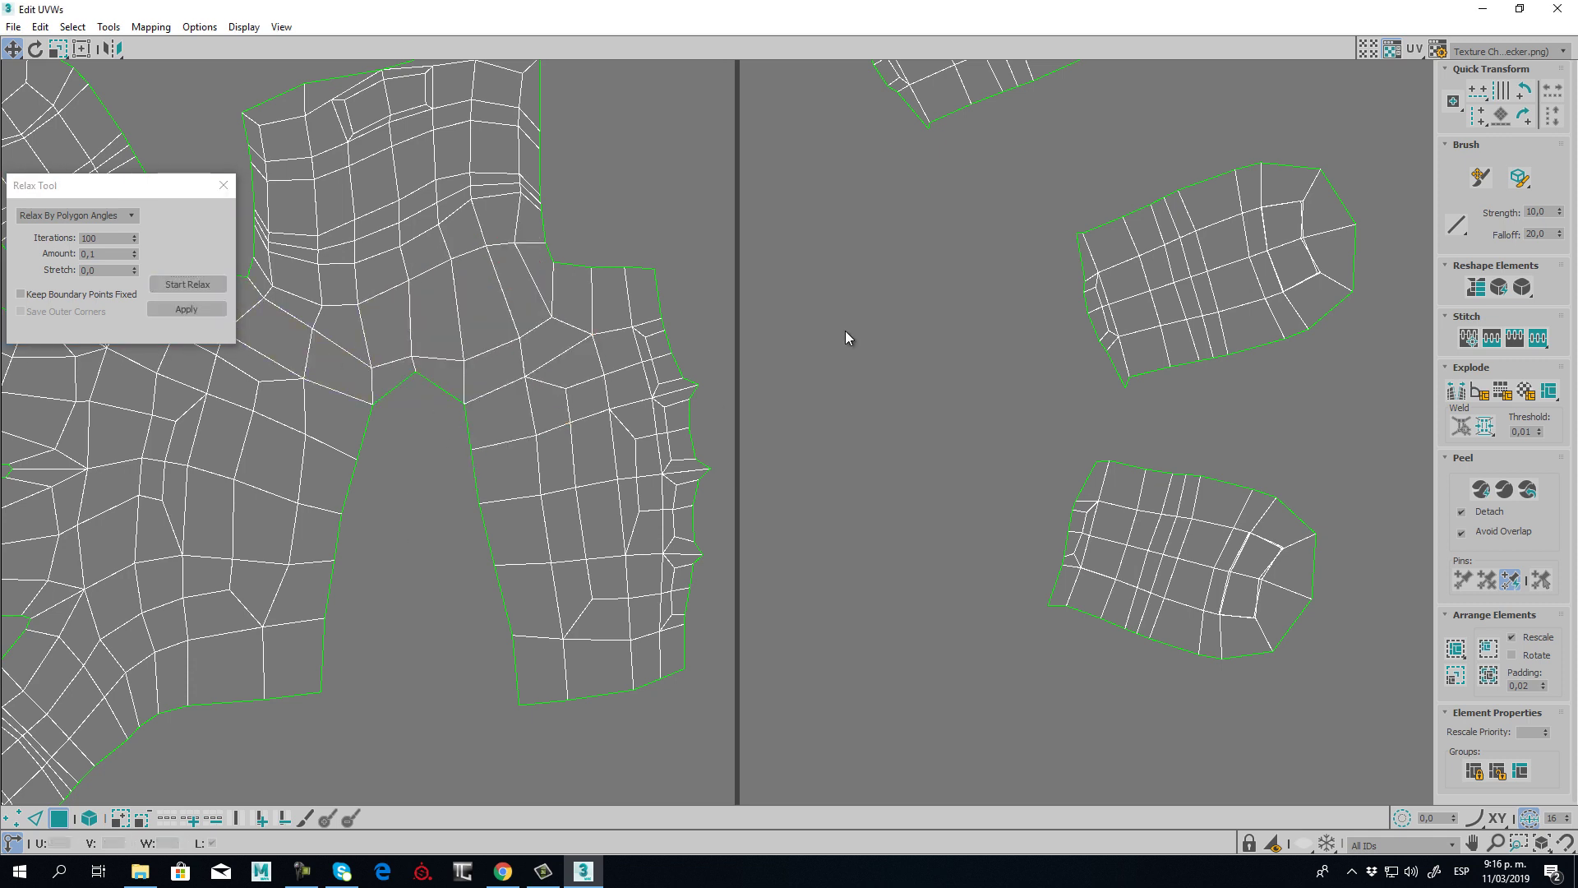
- Move the lowest and third detached fingers close to the palm edge they belong to
scroll(799, 421, down, 3)
middle_drag(799, 421, 873, 420)
middle_drag(845, 263, 791, 374)
middle_drag(916, 506, 919, 348)
drag(863, 351, 1157, 548)
drag(1043, 422, 824, 511)
click(1039, 292)
drag(1039, 292, 792, 398)
scroll(792, 397, up, 3)
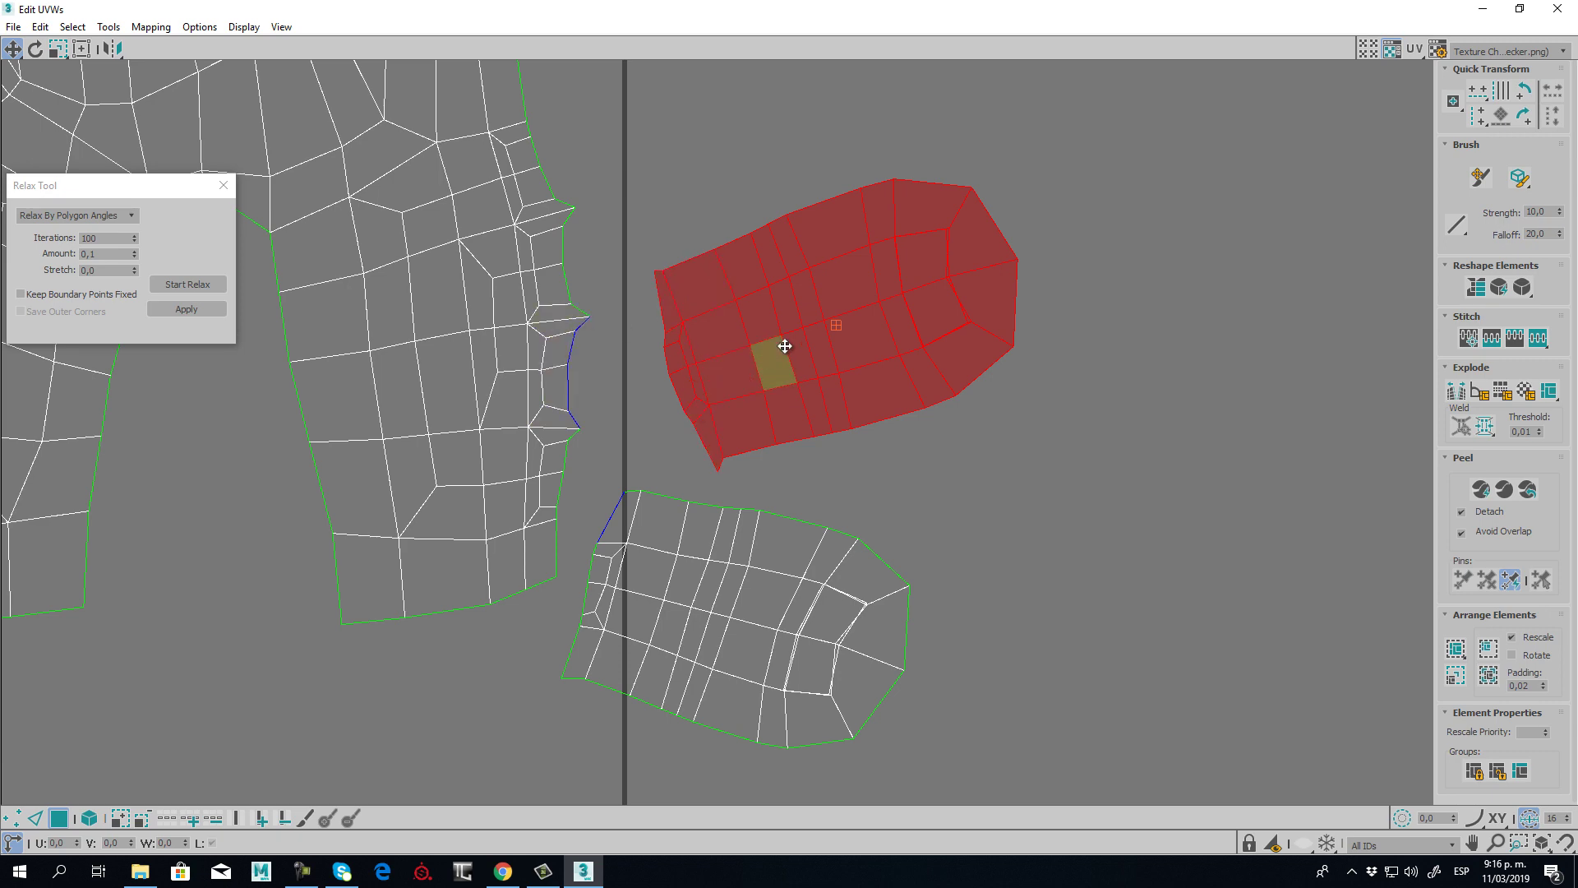
- Rotate the third finger until it lies horizontally, and move it closer to its gap in the palm edge
middle_drag(785, 345, 791, 449)
scroll(791, 449, down, 1)
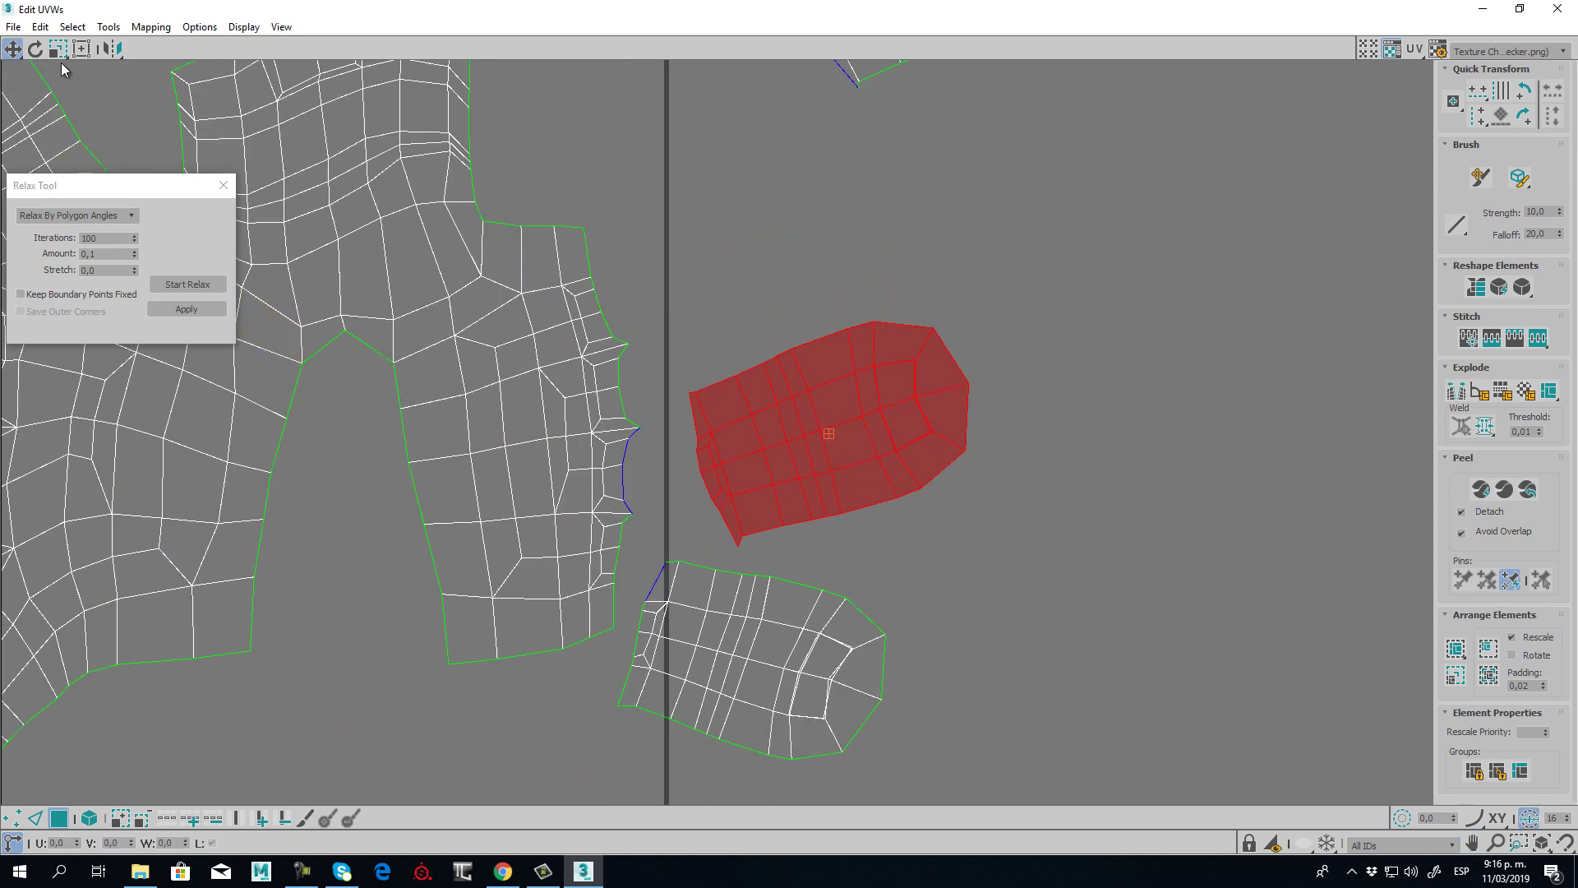
click(35, 49)
drag(791, 419, 835, 480)
click(13, 50)
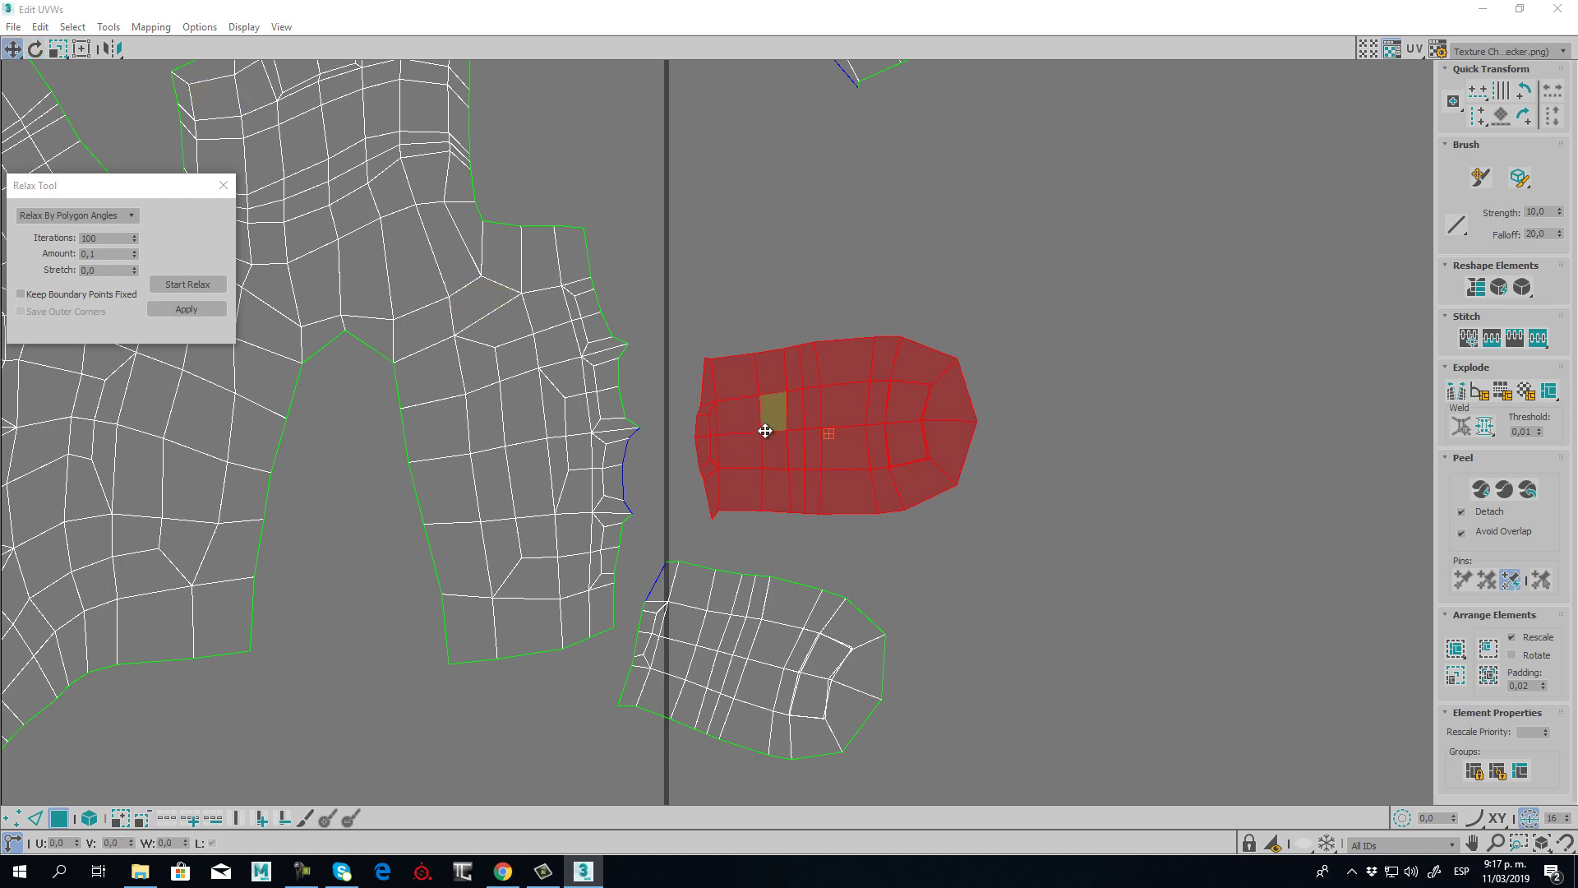
drag(772, 413, 744, 448)
- Move the neighbouring base corner vertices of the third and lowest fingers apart from each other
scroll(766, 486, up, 3)
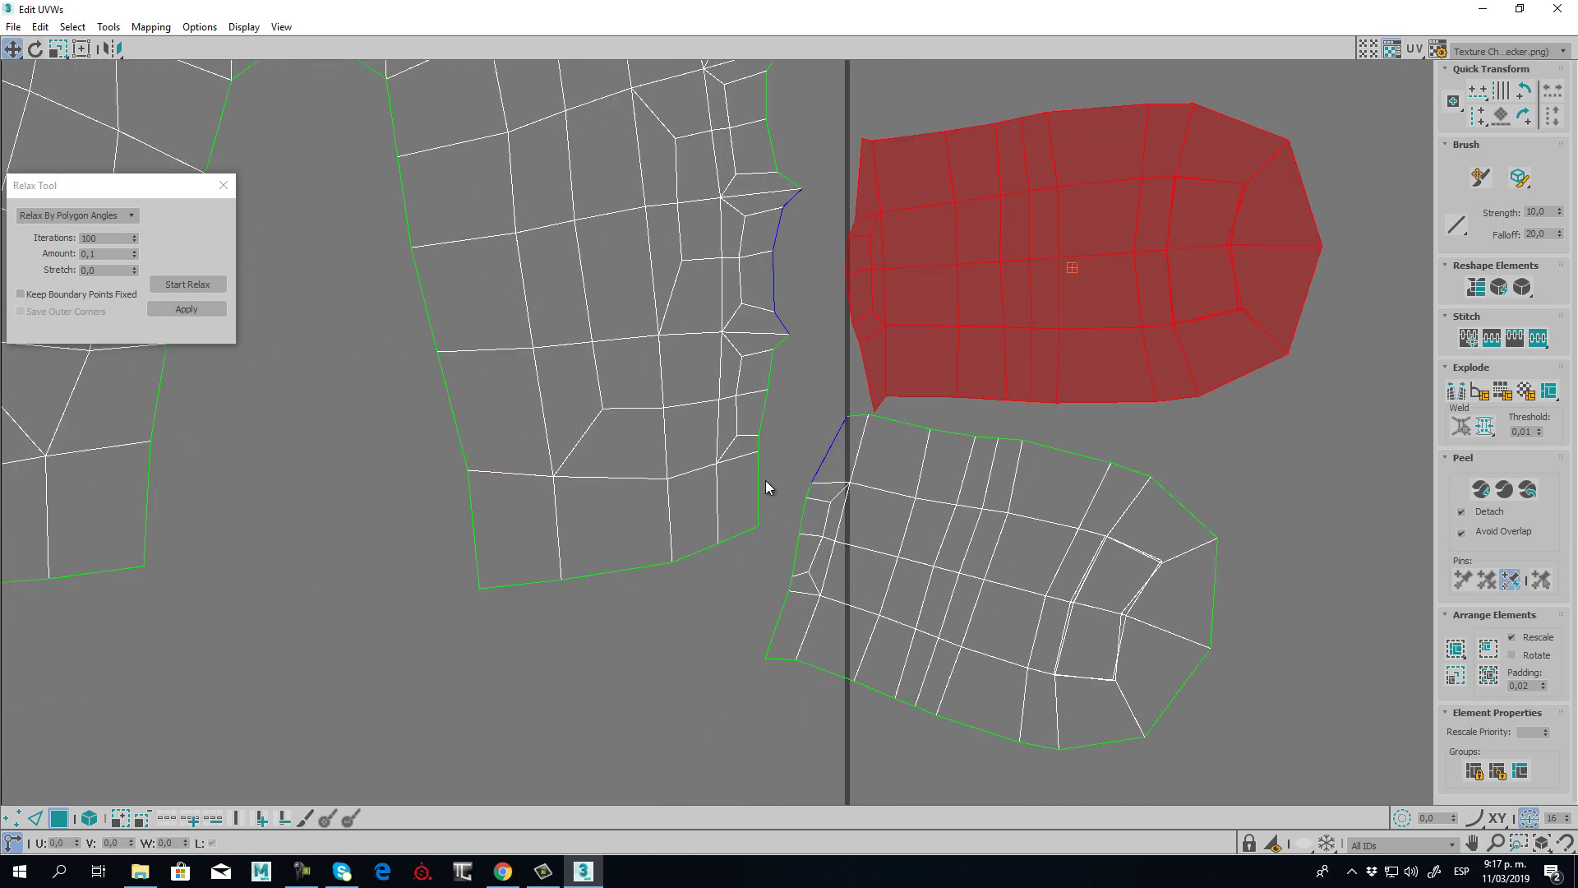
click(832, 430)
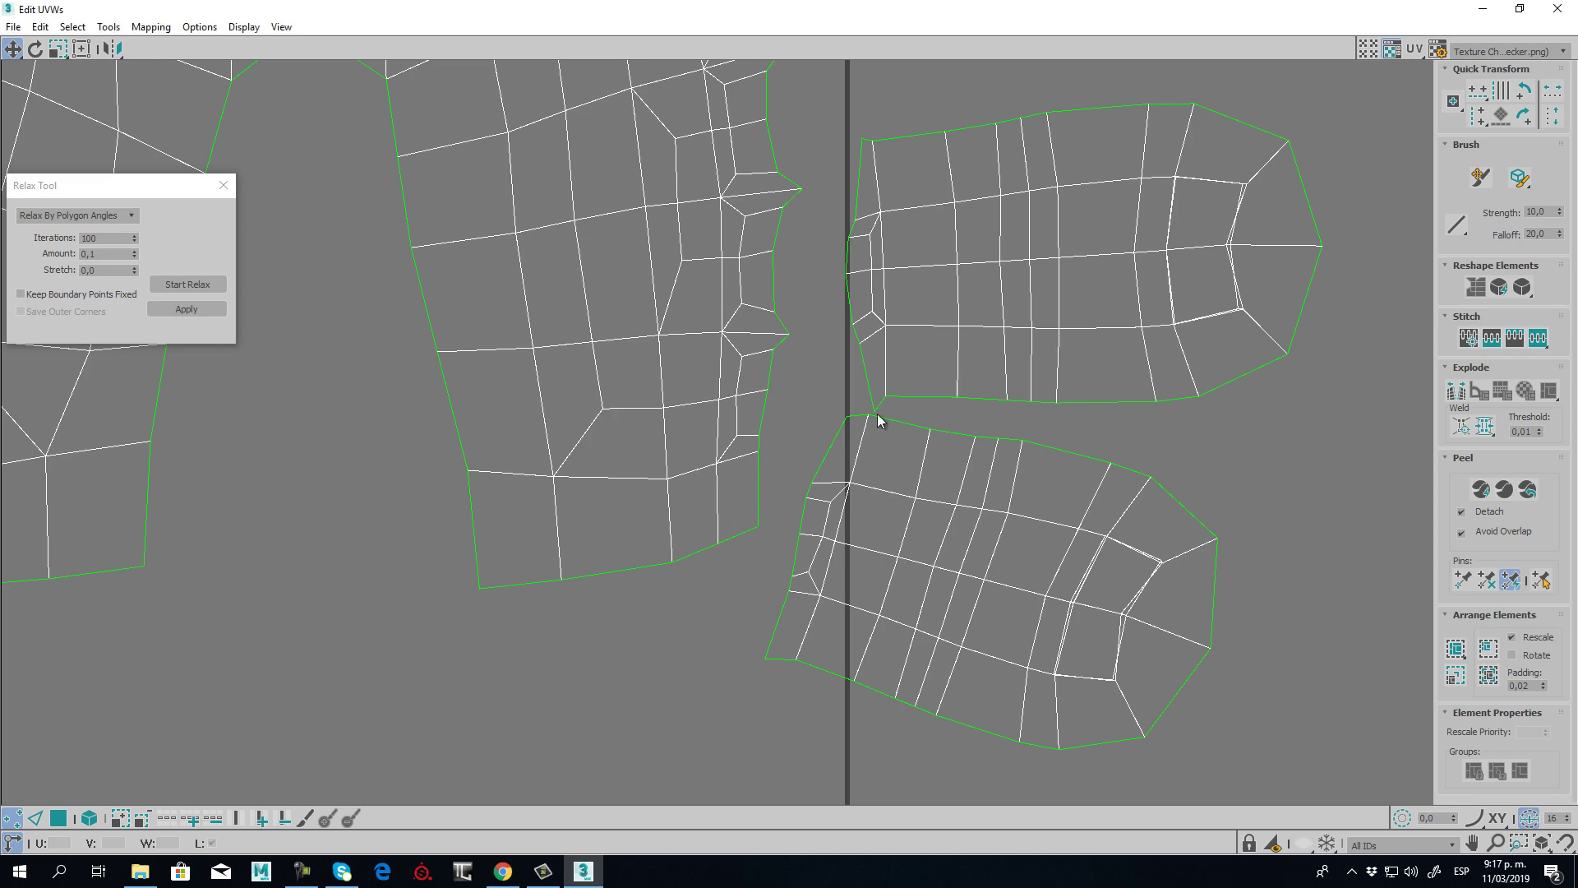
scroll(876, 415, up, 3)
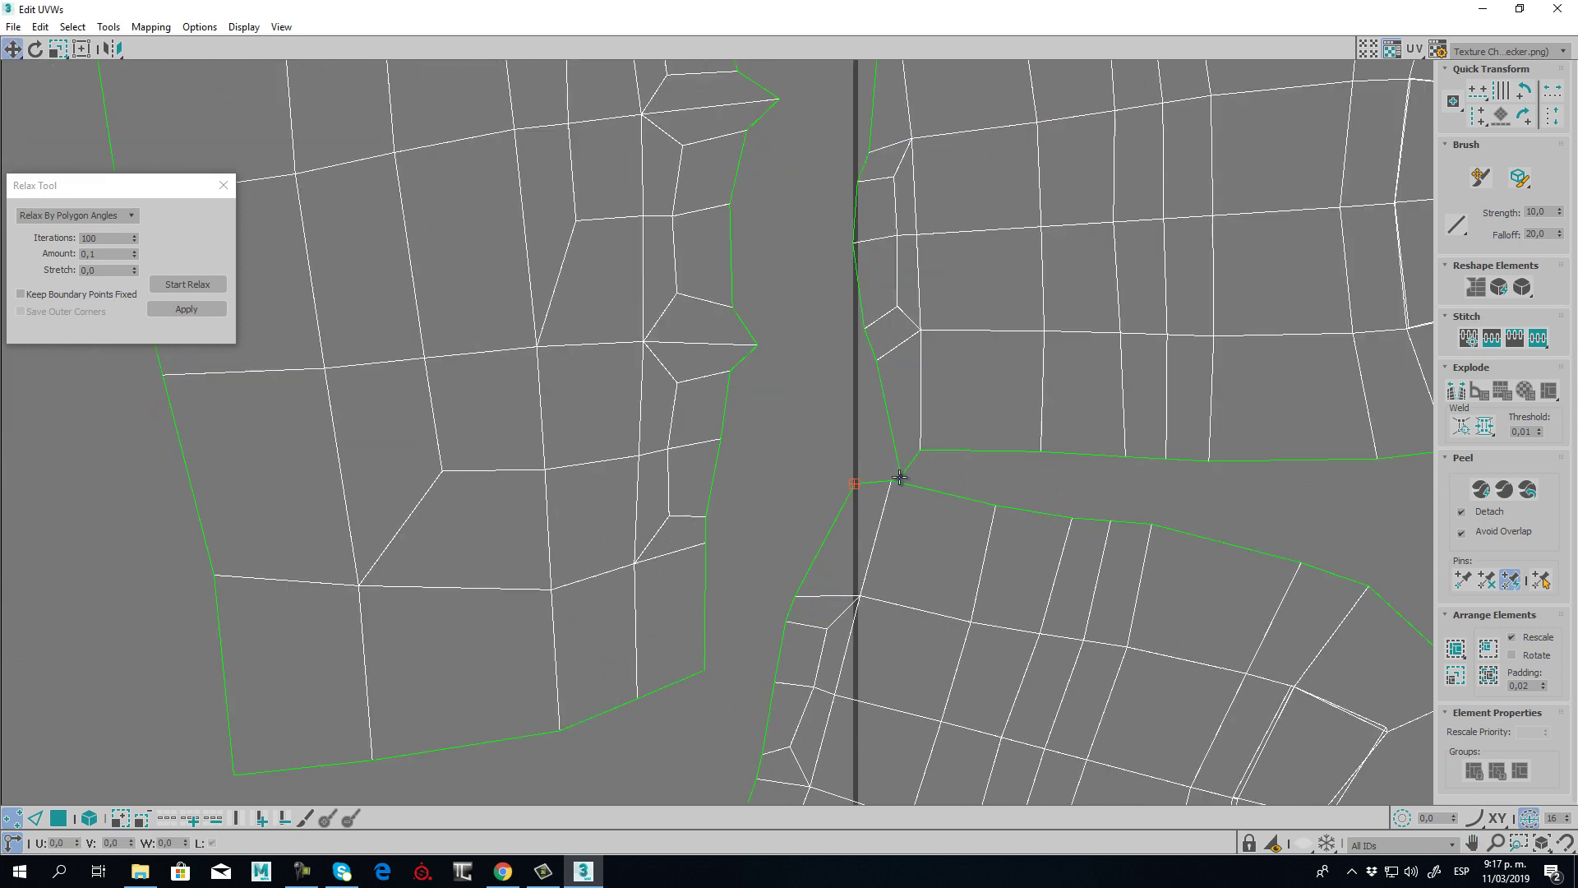
scroll(978, 400, down, 2)
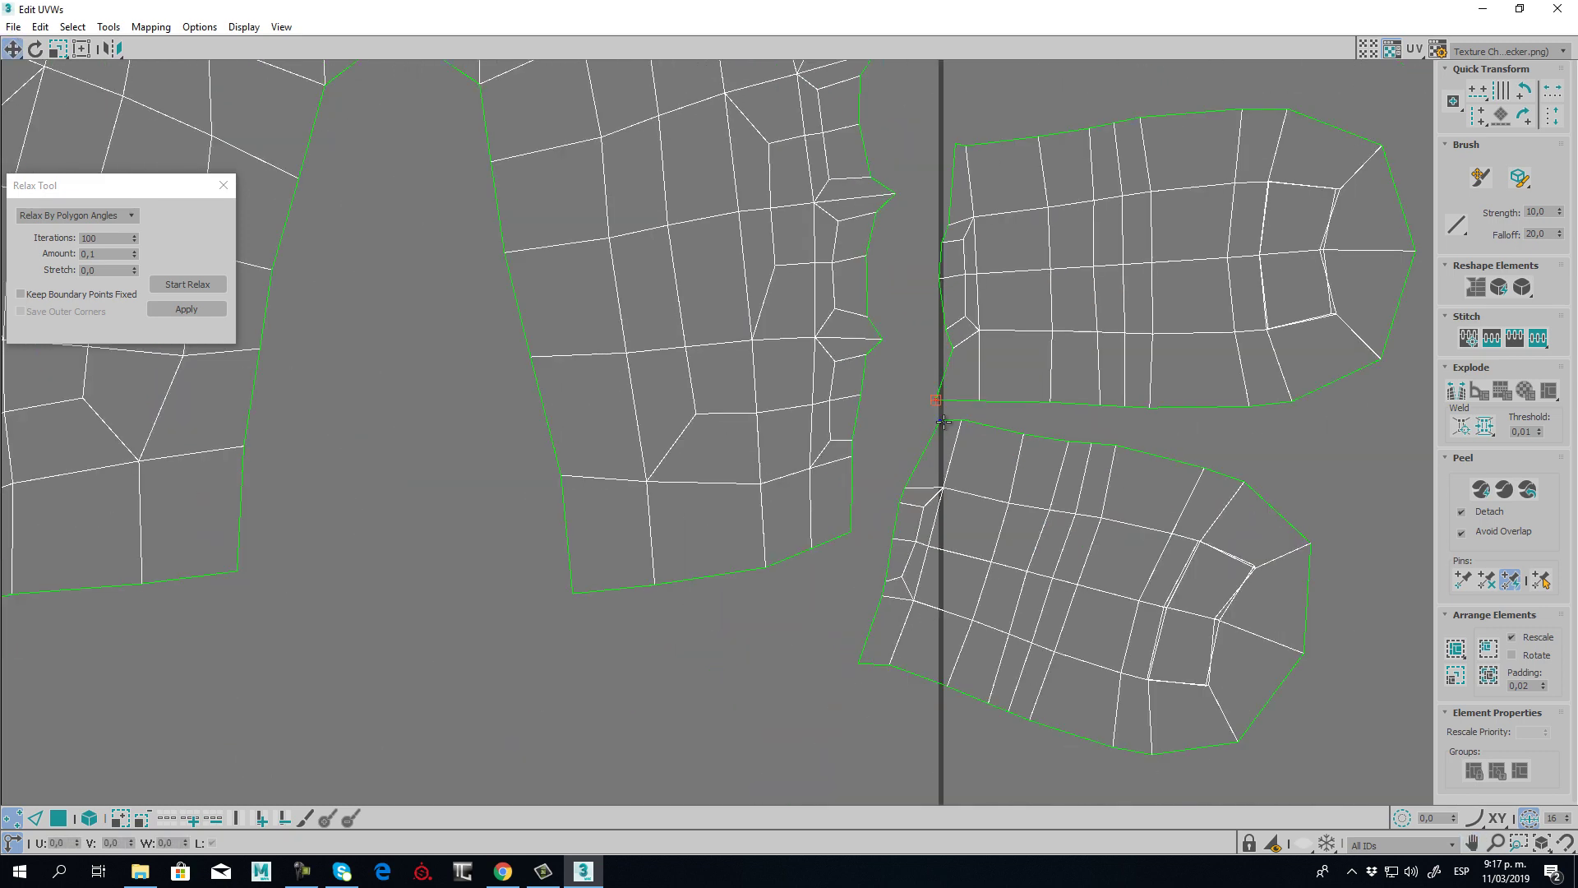
drag(937, 401, 917, 409)
- Target weld the palm's lower corner and the first edge vertices above it to the base of the lowest finger
middle_drag(851, 584, 896, 490)
drag(893, 453, 901, 581)
right_click(876, 555)
click(849, 583)
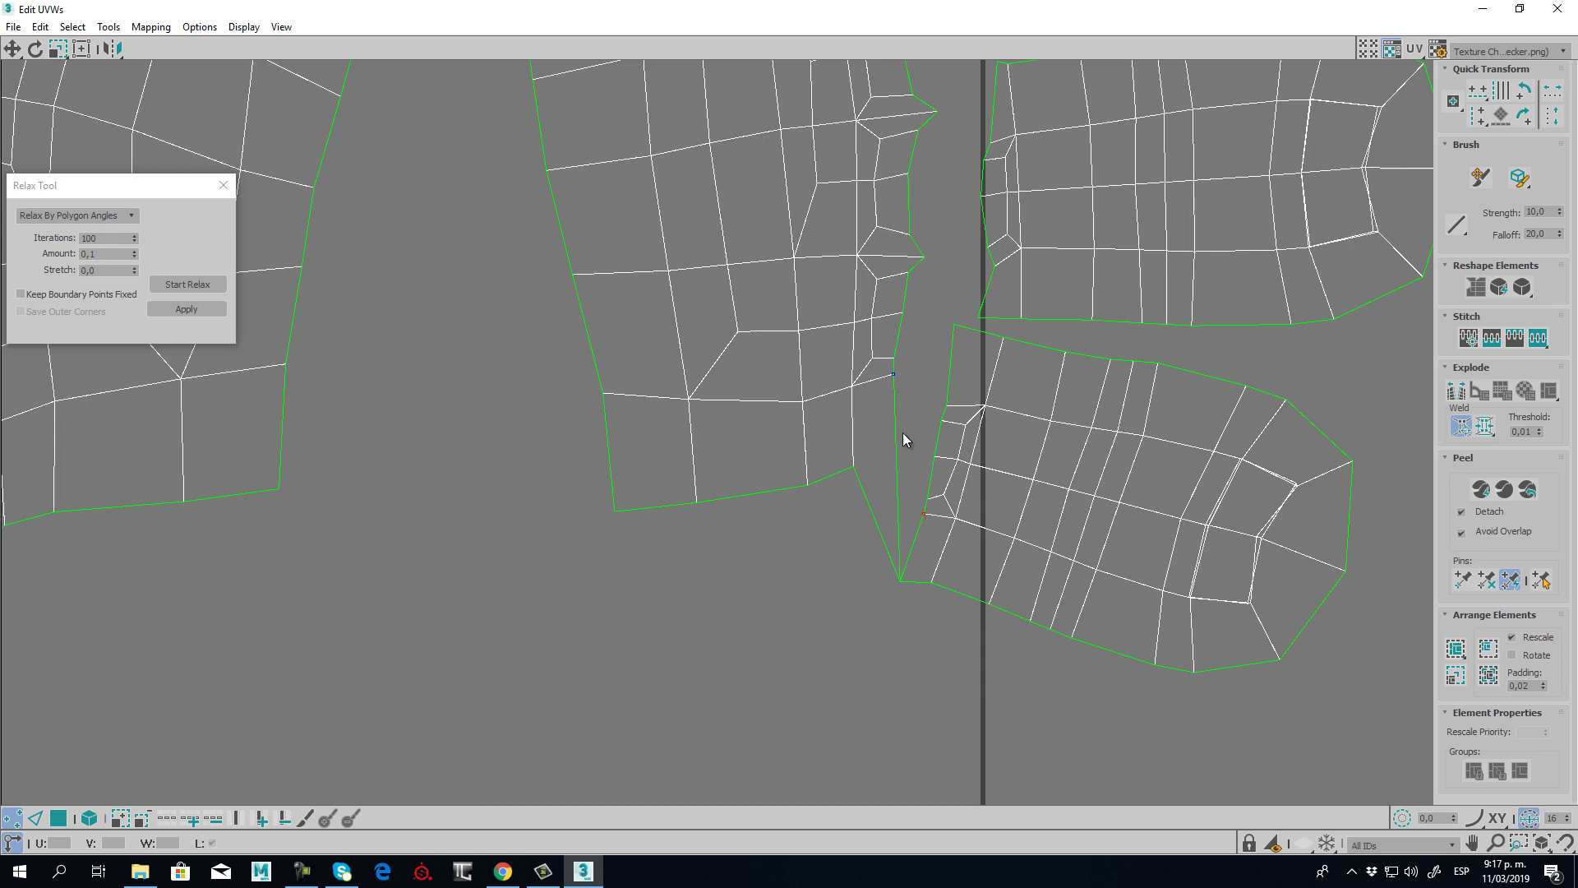
drag(892, 371, 920, 517)
drag(937, 455, 914, 421)
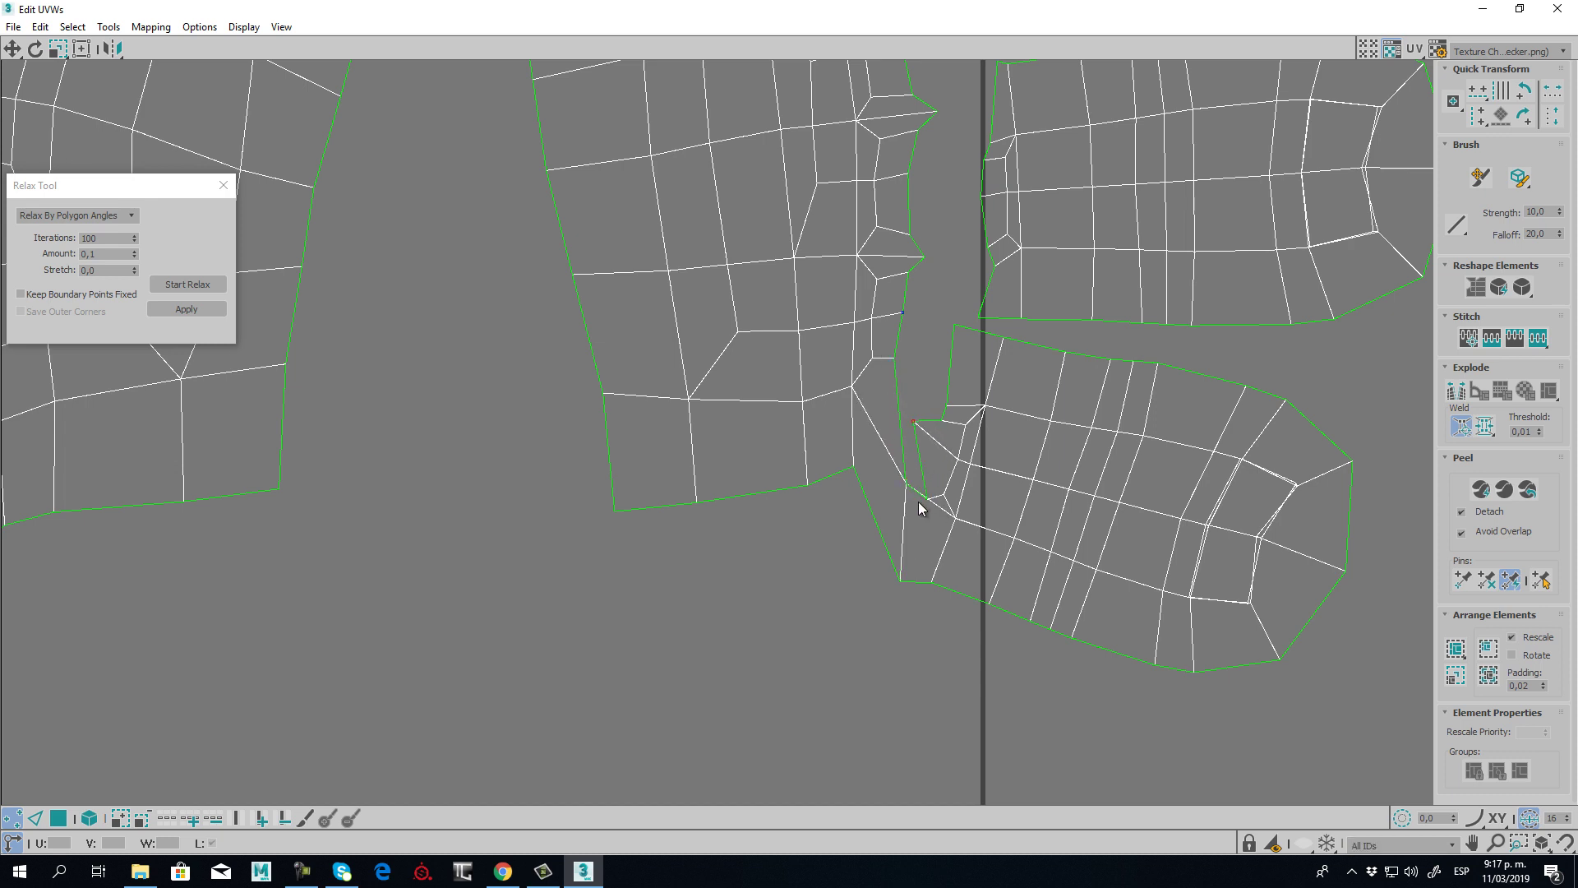
drag(928, 499, 922, 462)
- Target weld the remaining palm edge vertices up to the next knuckle corner onto the lowest finger's base
drag(893, 358, 922, 423)
drag(905, 309, 936, 391)
drag(908, 284, 935, 391)
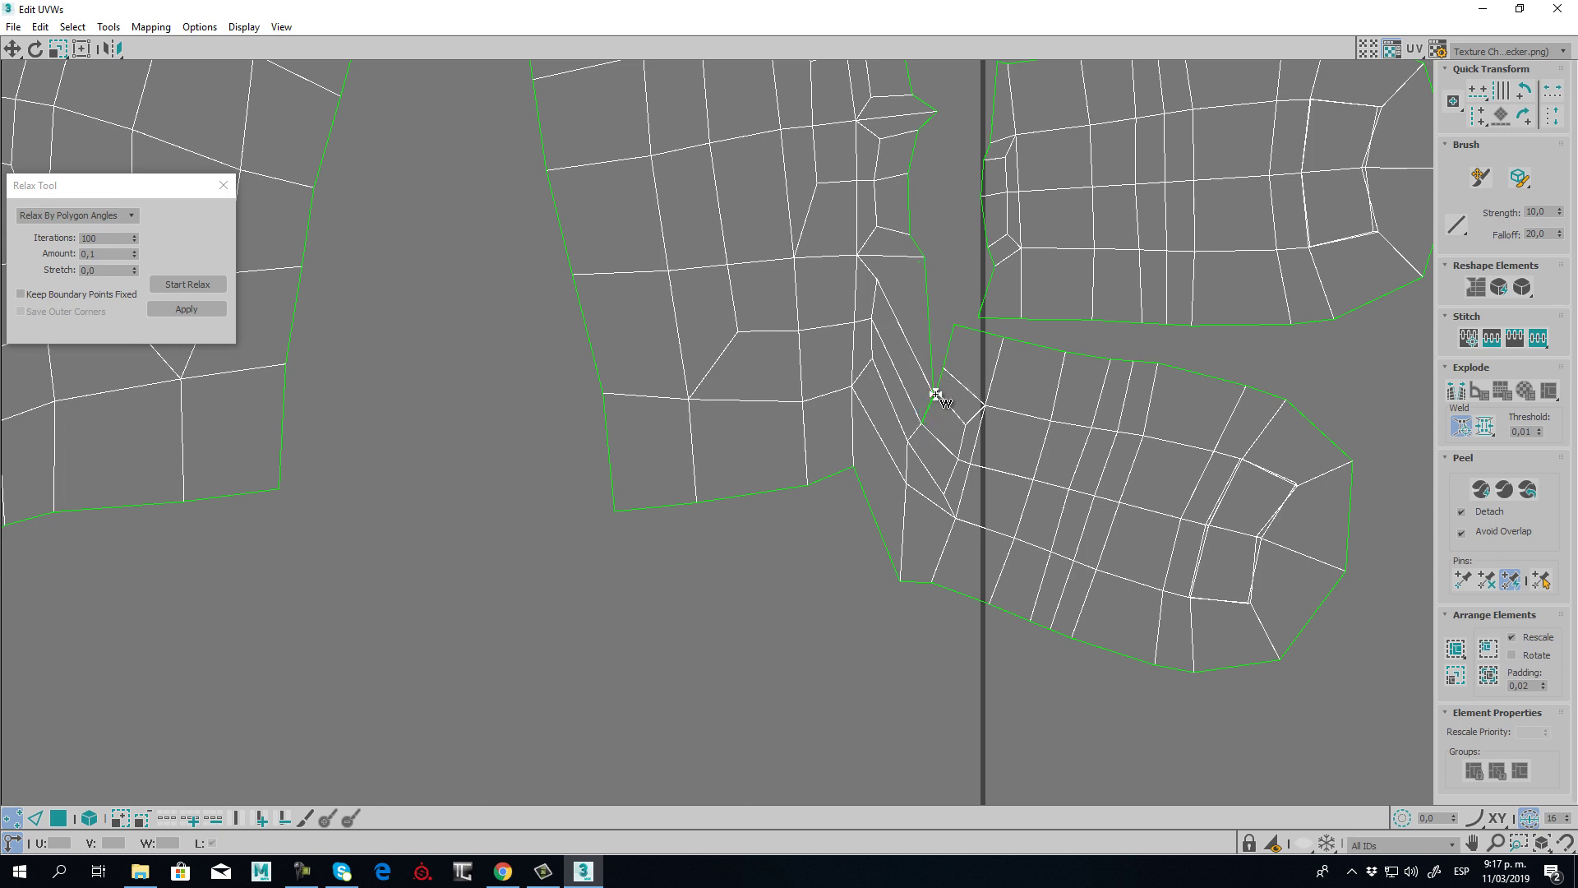
drag(925, 253, 968, 333)
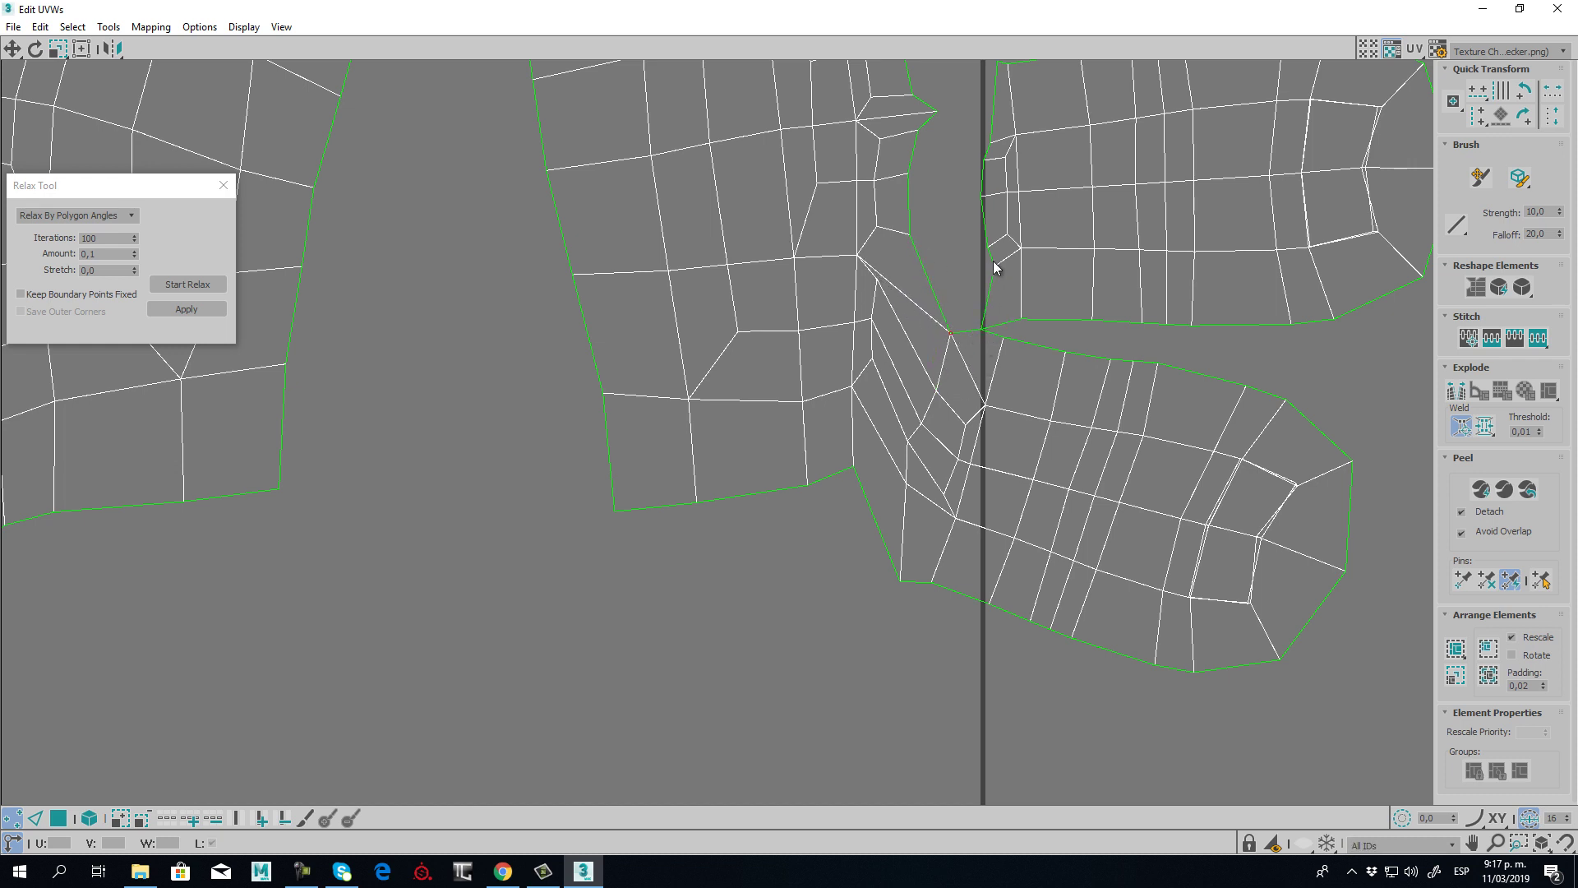
click(995, 266)
click(964, 296)
scroll(965, 303, down, 1)
middle_drag(967, 304, 1022, 271)
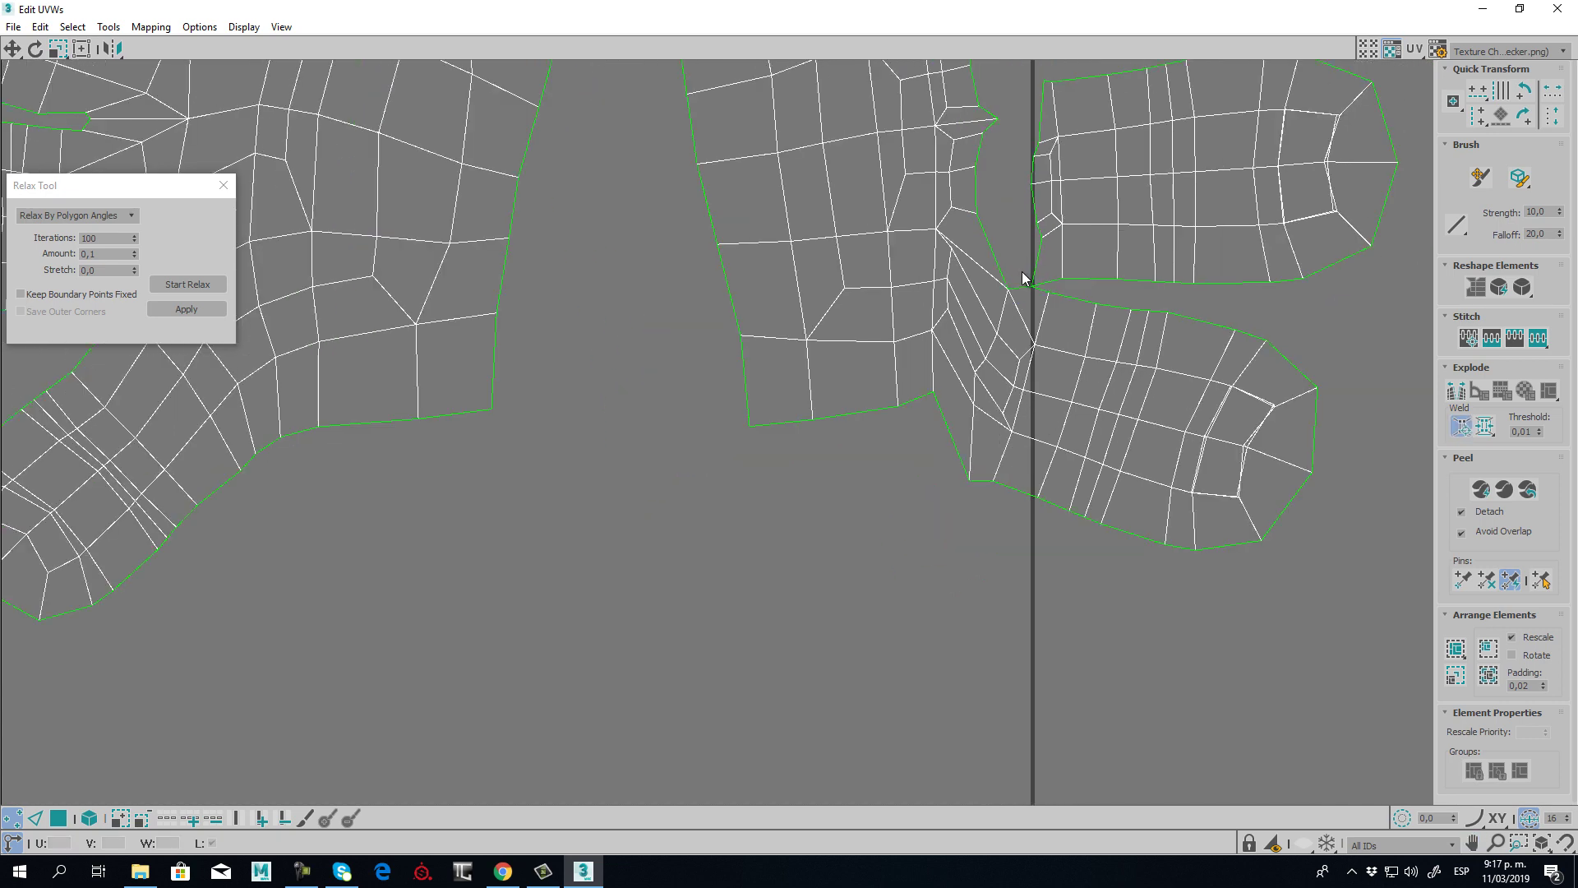
- Select the vertices around the welded seam at the lowest finger's base, leaving out the finger itself and the upper palm vertex
click(58, 818)
click(13, 821)
drag(885, 518, 1017, 261)
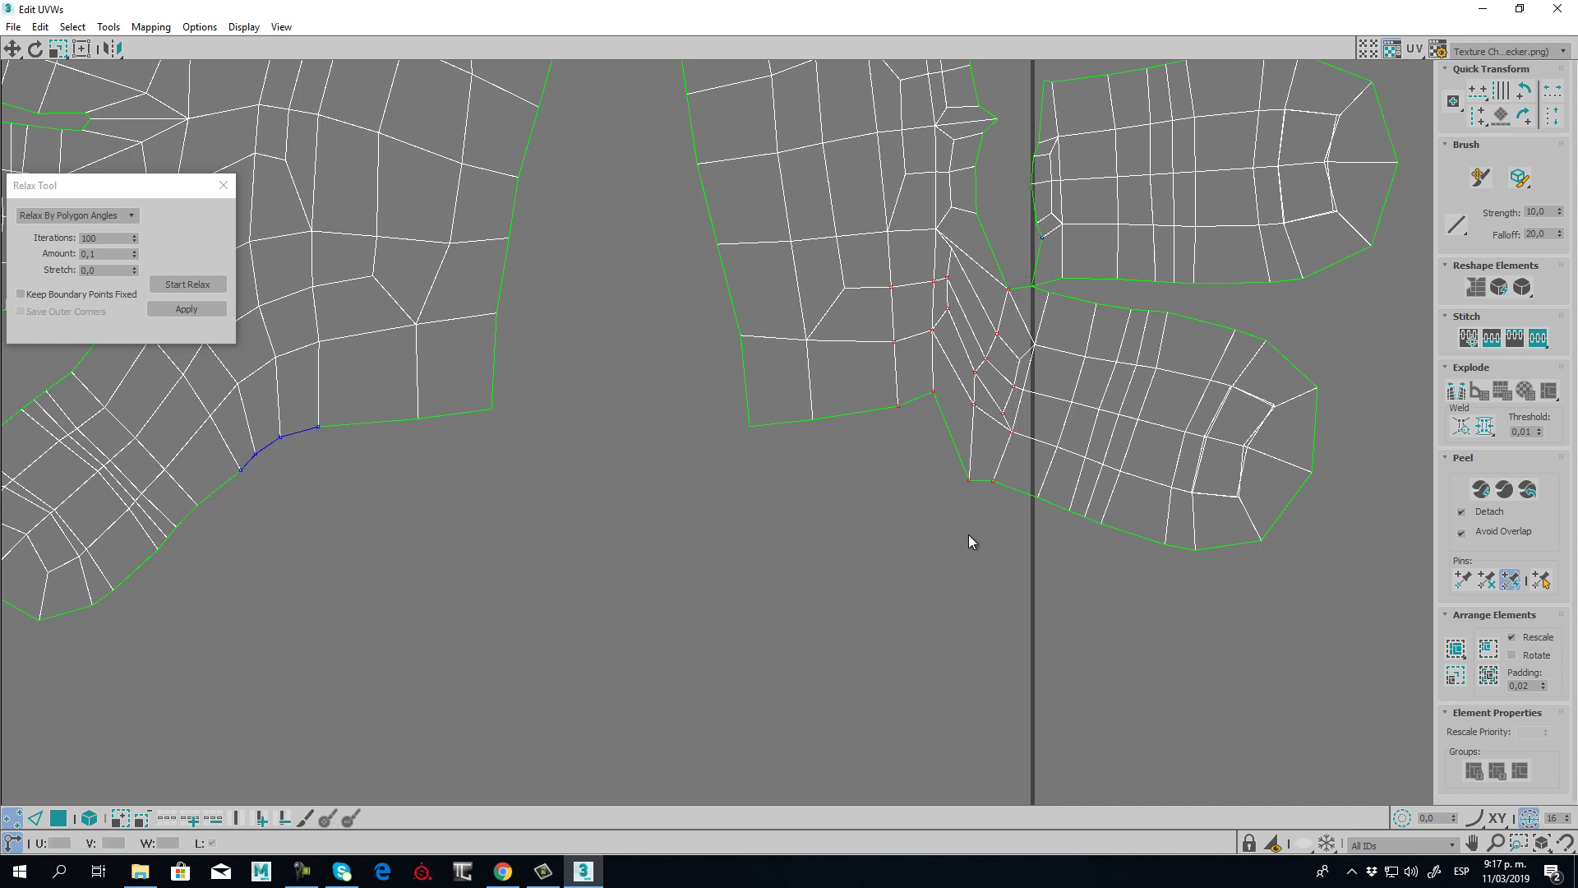
alt+drag(984, 516, 1019, 410)
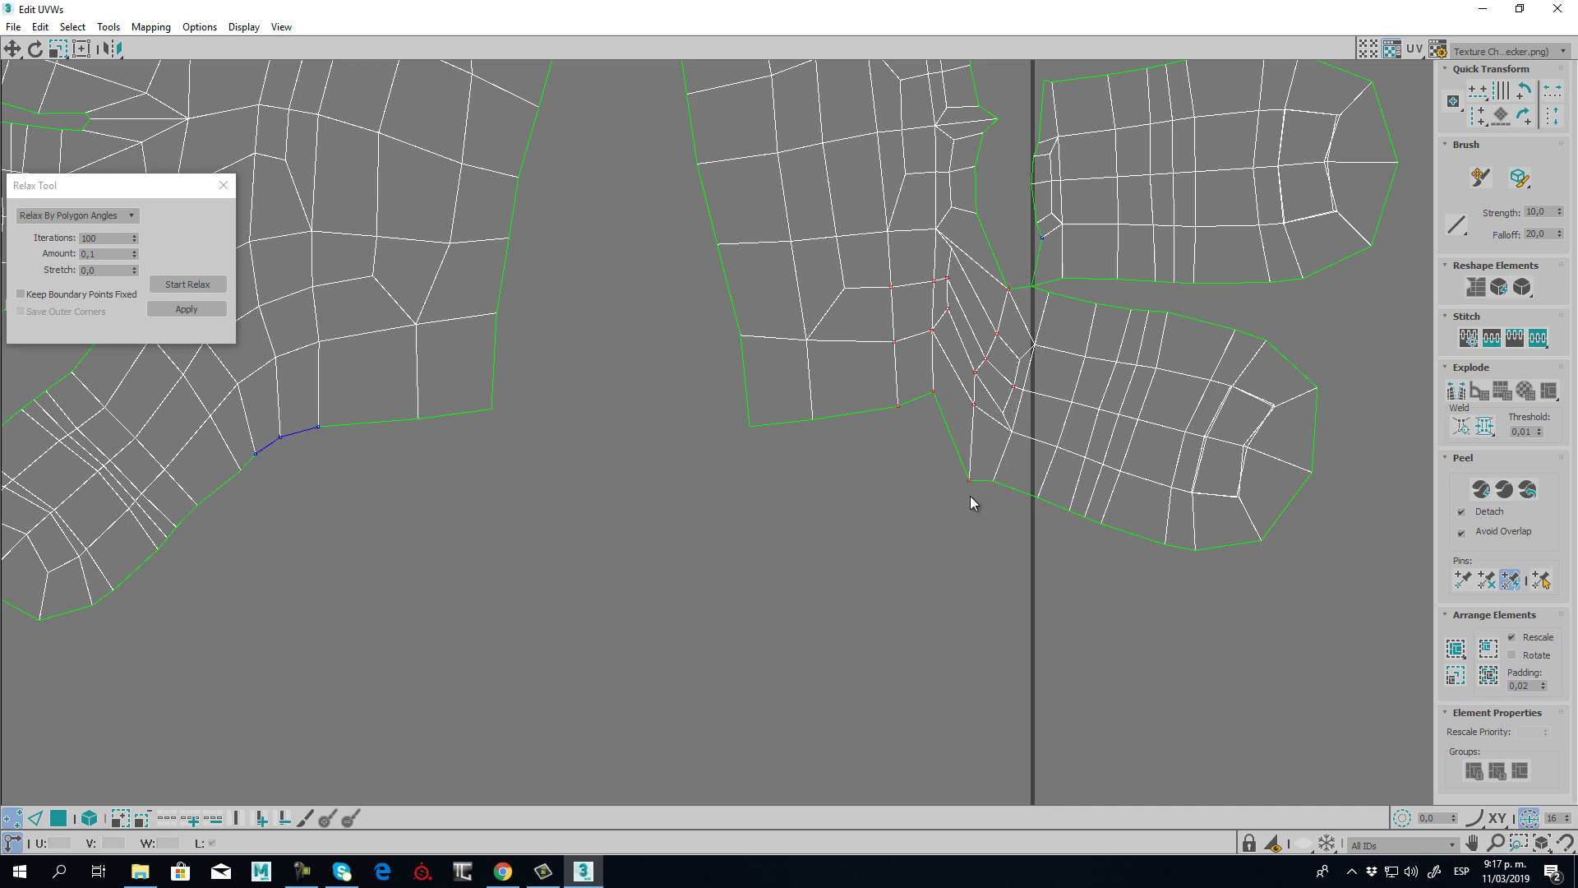
ctrl+click(940, 231)
ctrl+click(953, 237)
click(12, 48)
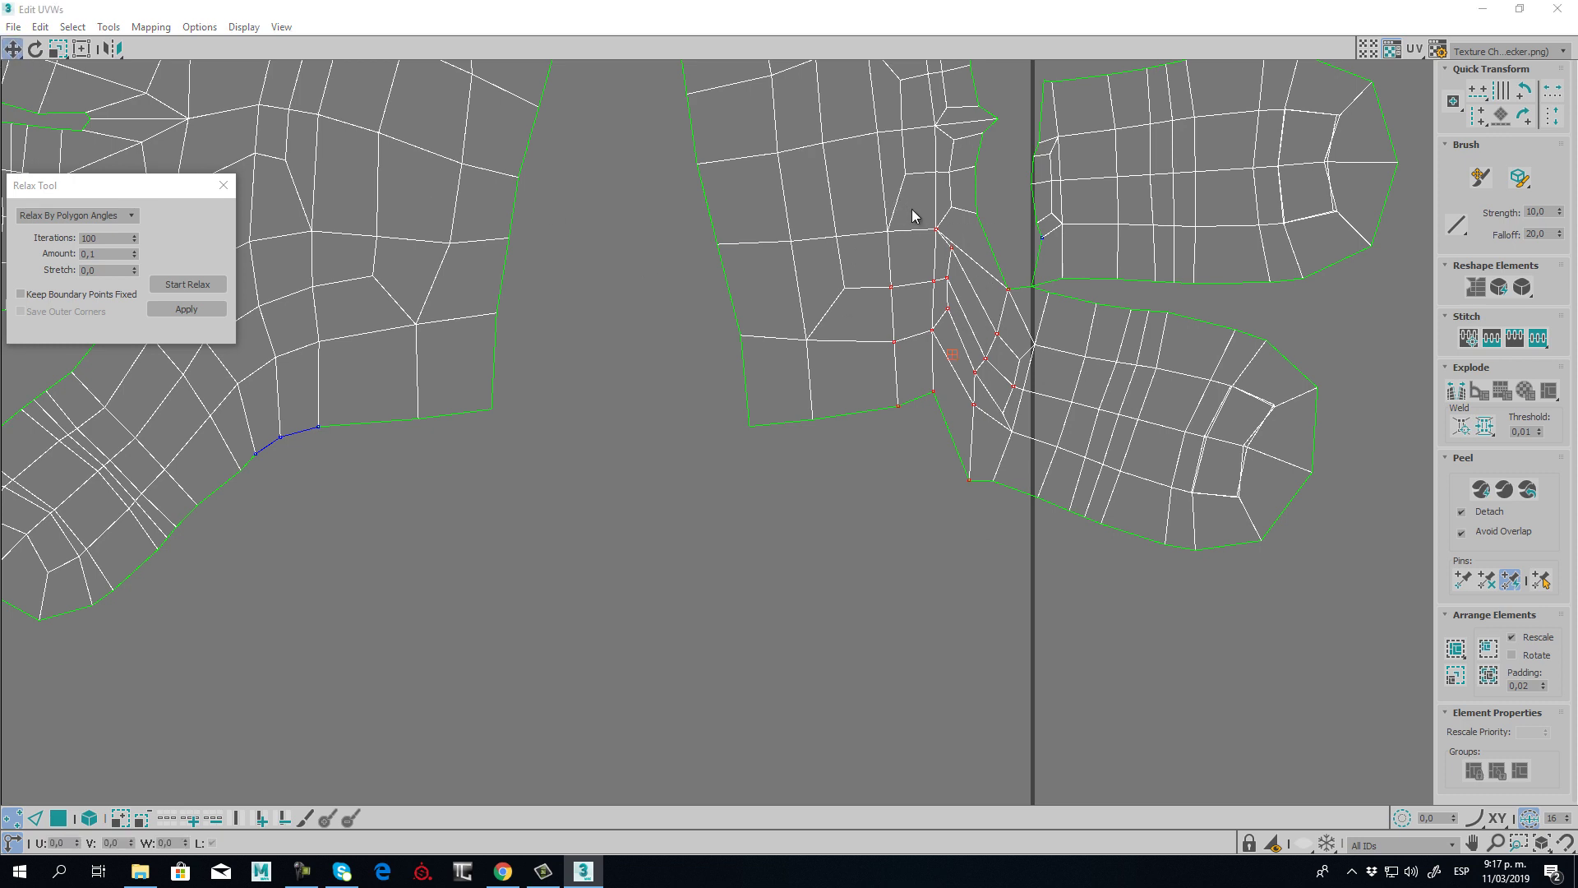
alt+click(938, 230)
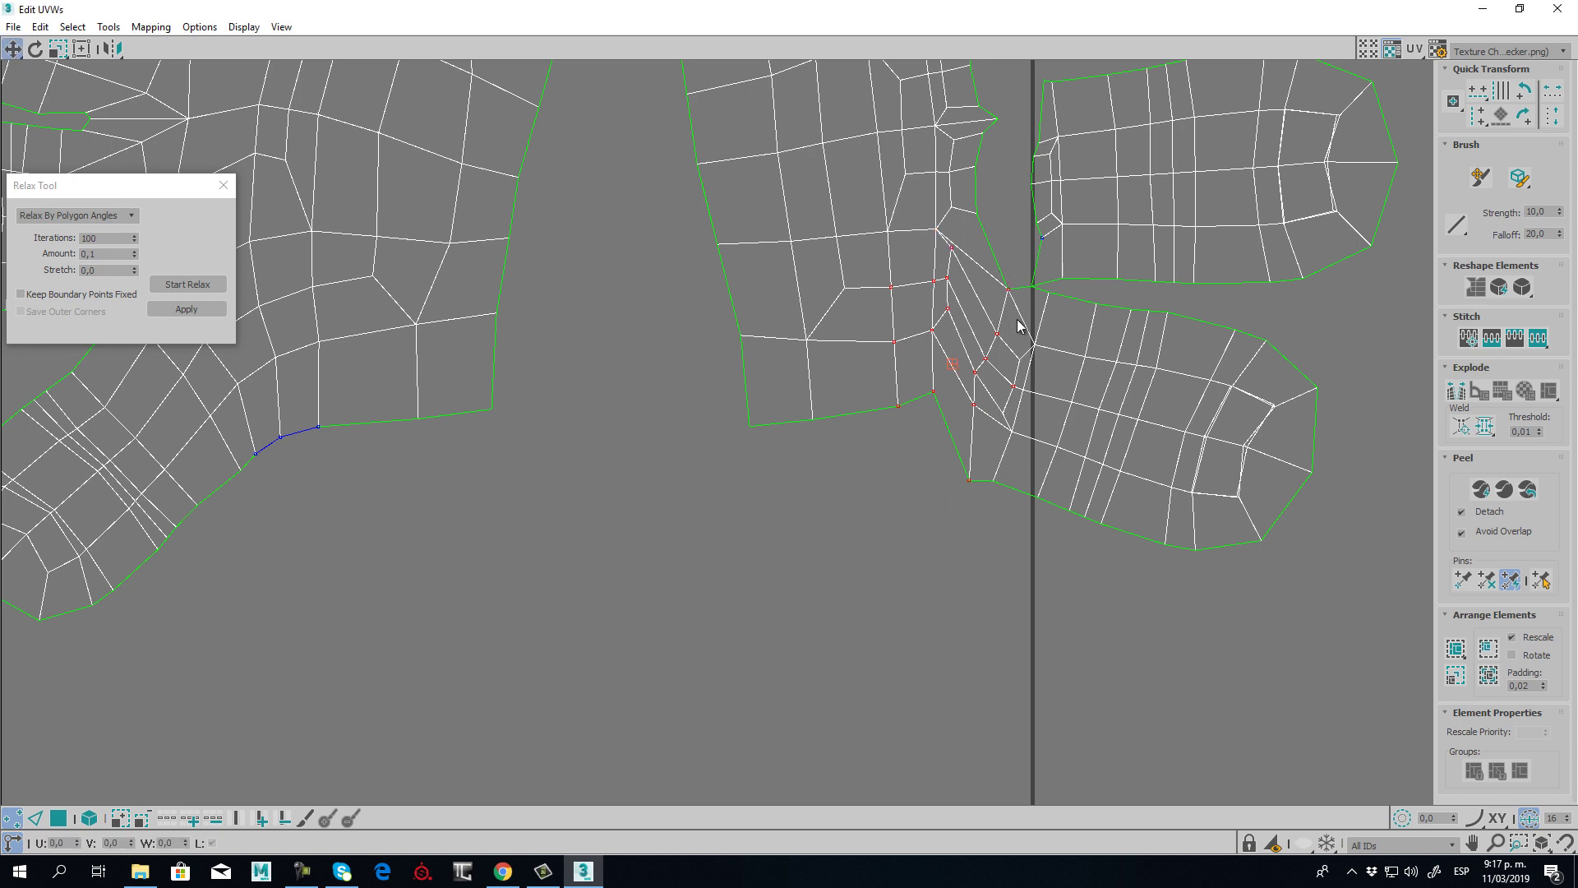
- Relax the distorted UV vertices at the base of the lower detached-looking finger by polygon angles, then relax the smaller cluster beside the finger crease
click(187, 284)
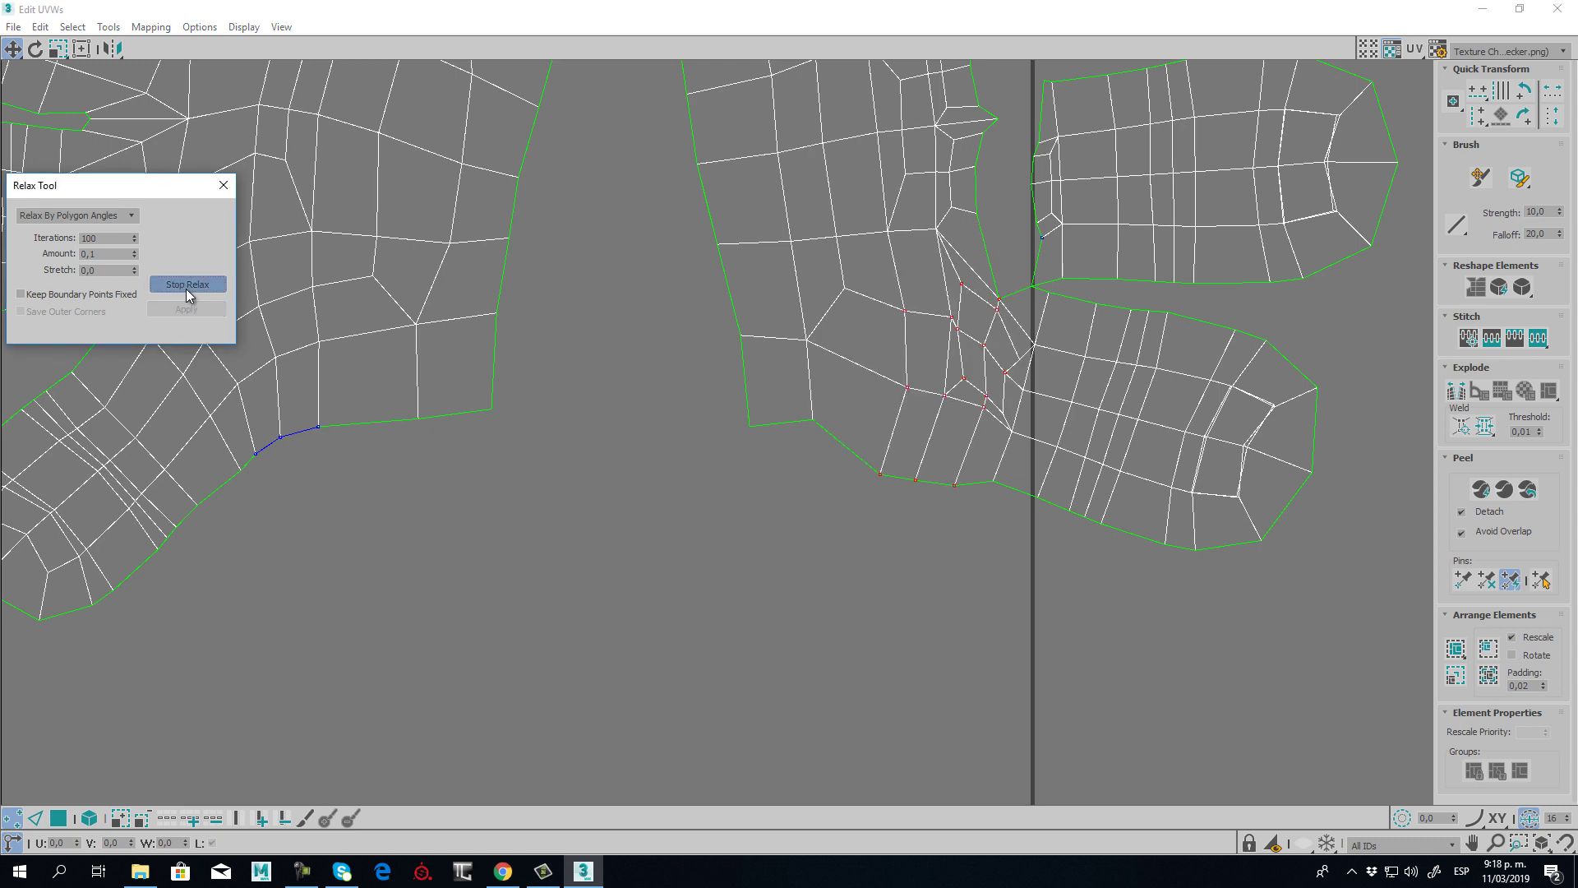
click(983, 535)
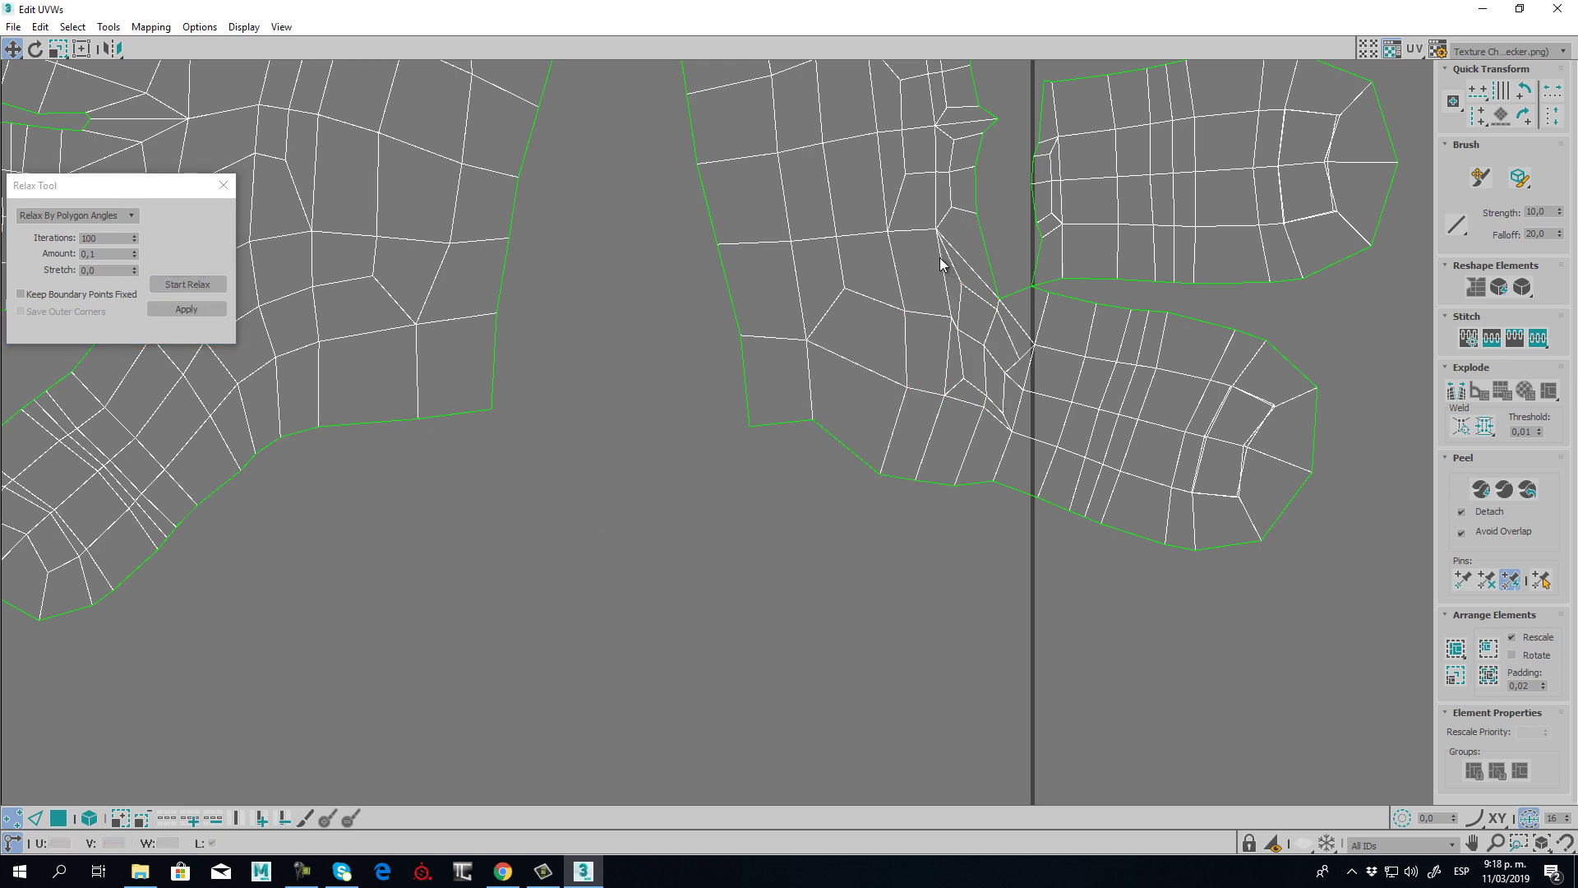
drag(1034, 413, 1035, 436)
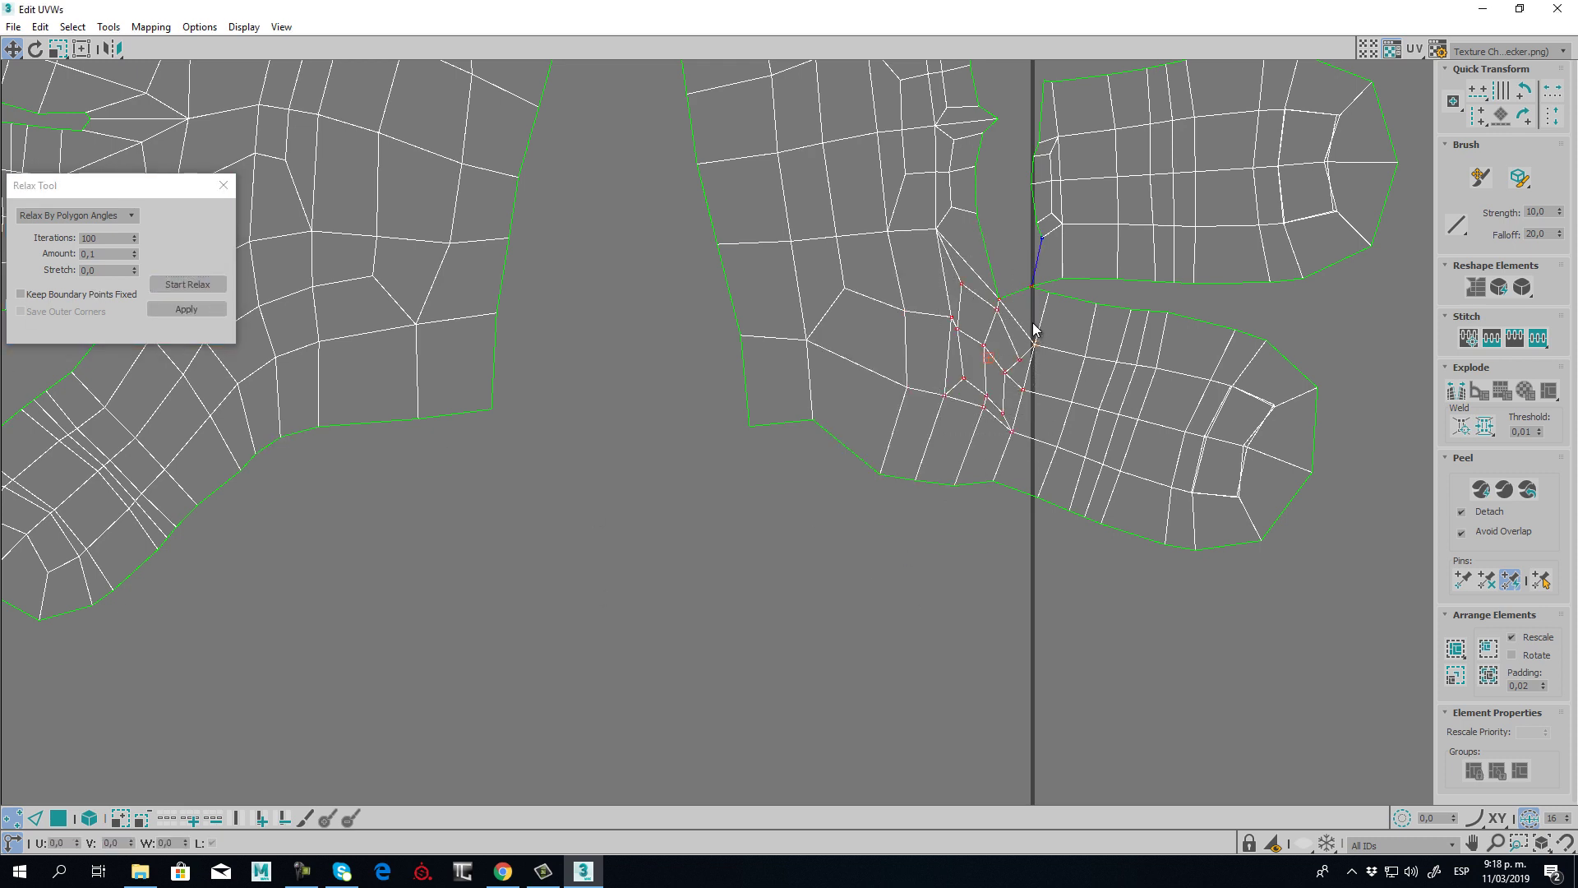
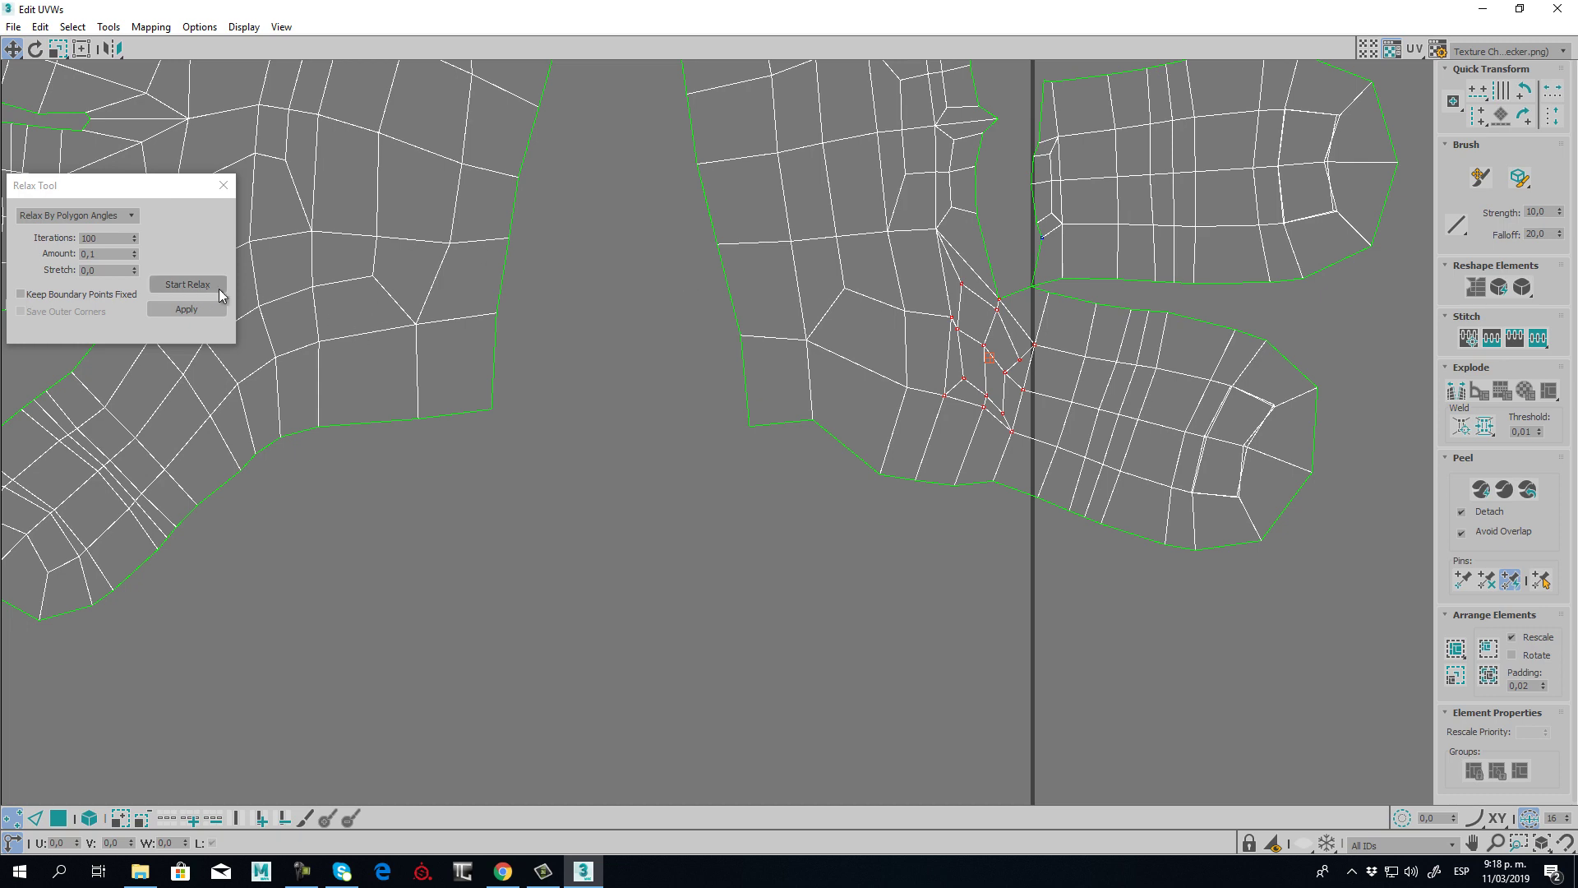
click(191, 283)
click(1067, 405)
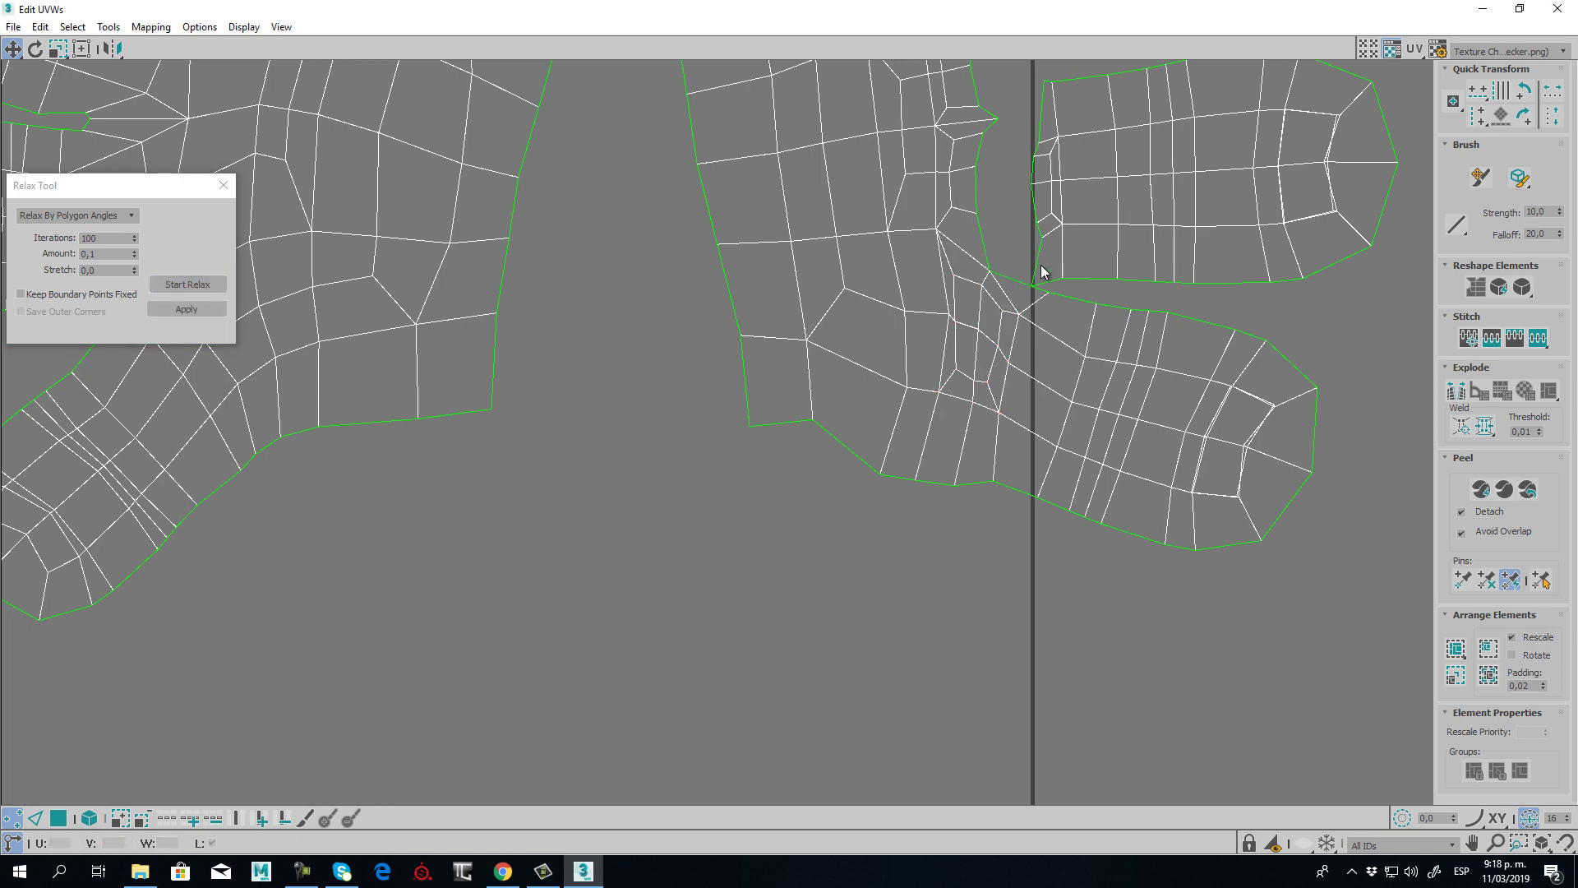
- Adjust the corner vertex between the two fingers and target-weld the upper finger's base vertices onto the palm's edge
middle_drag(1042, 271, 1020, 411)
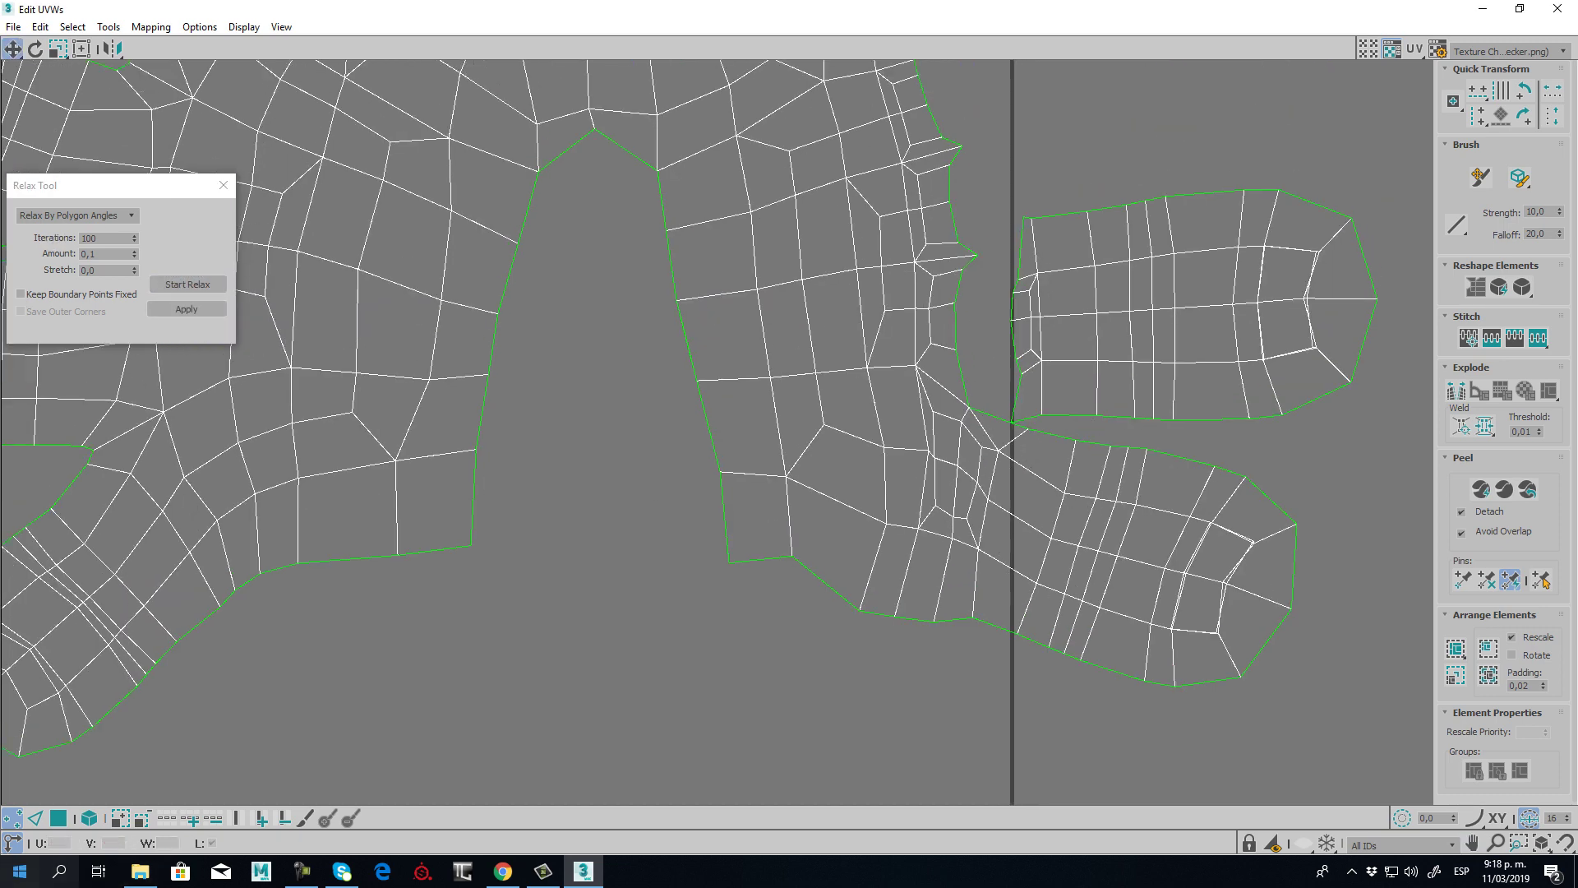
scroll(1034, 411, up, 2)
click(1013, 421)
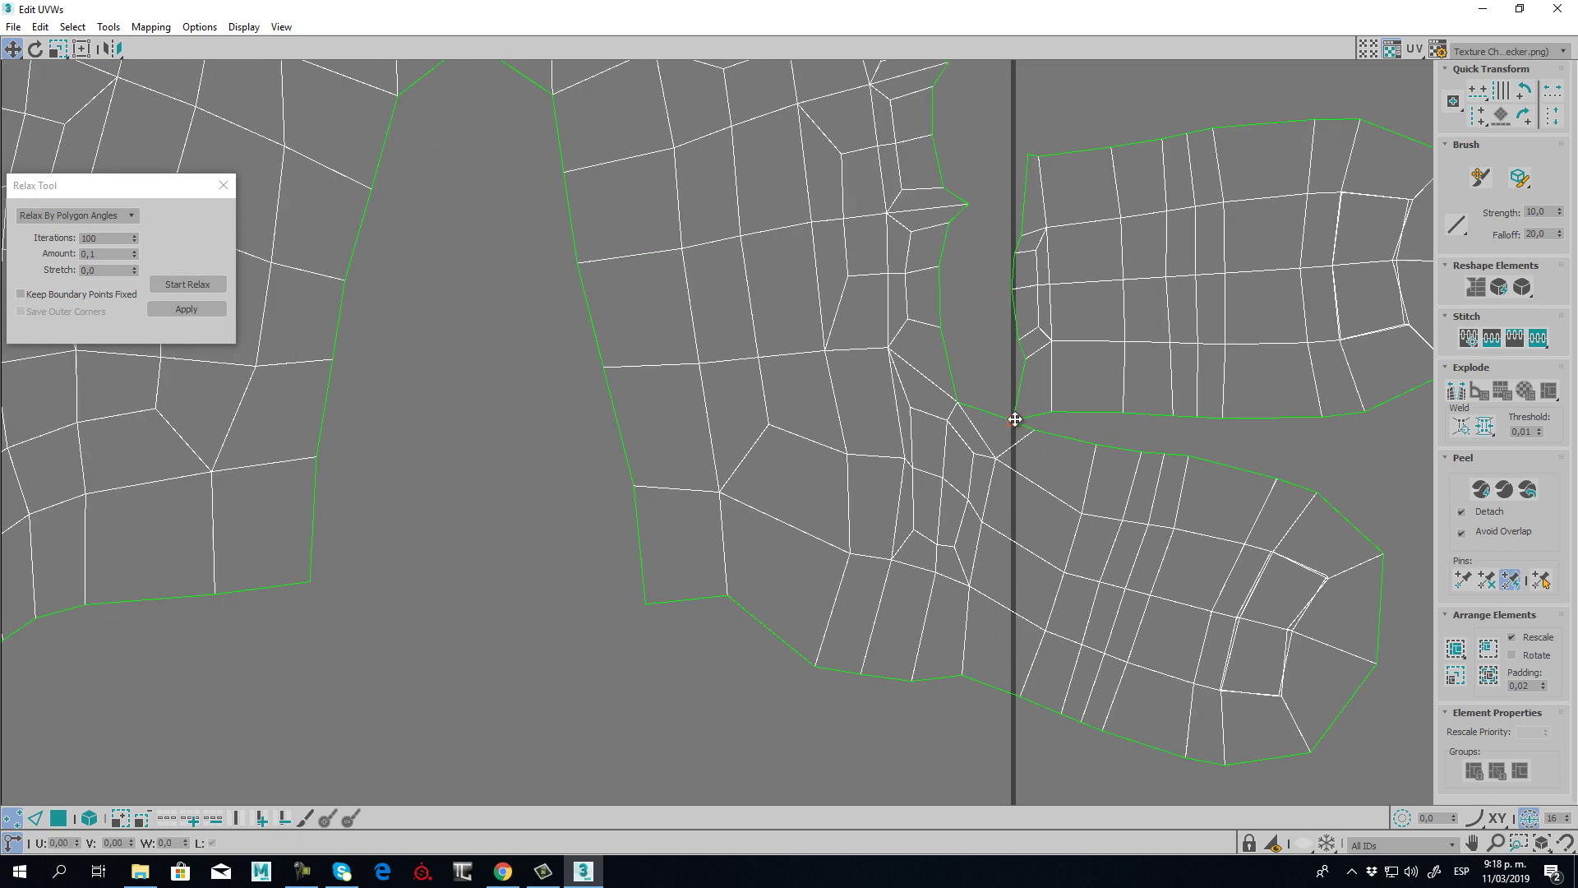
drag(1013, 422, 1021, 411)
right_click(1023, 367)
click(980, 391)
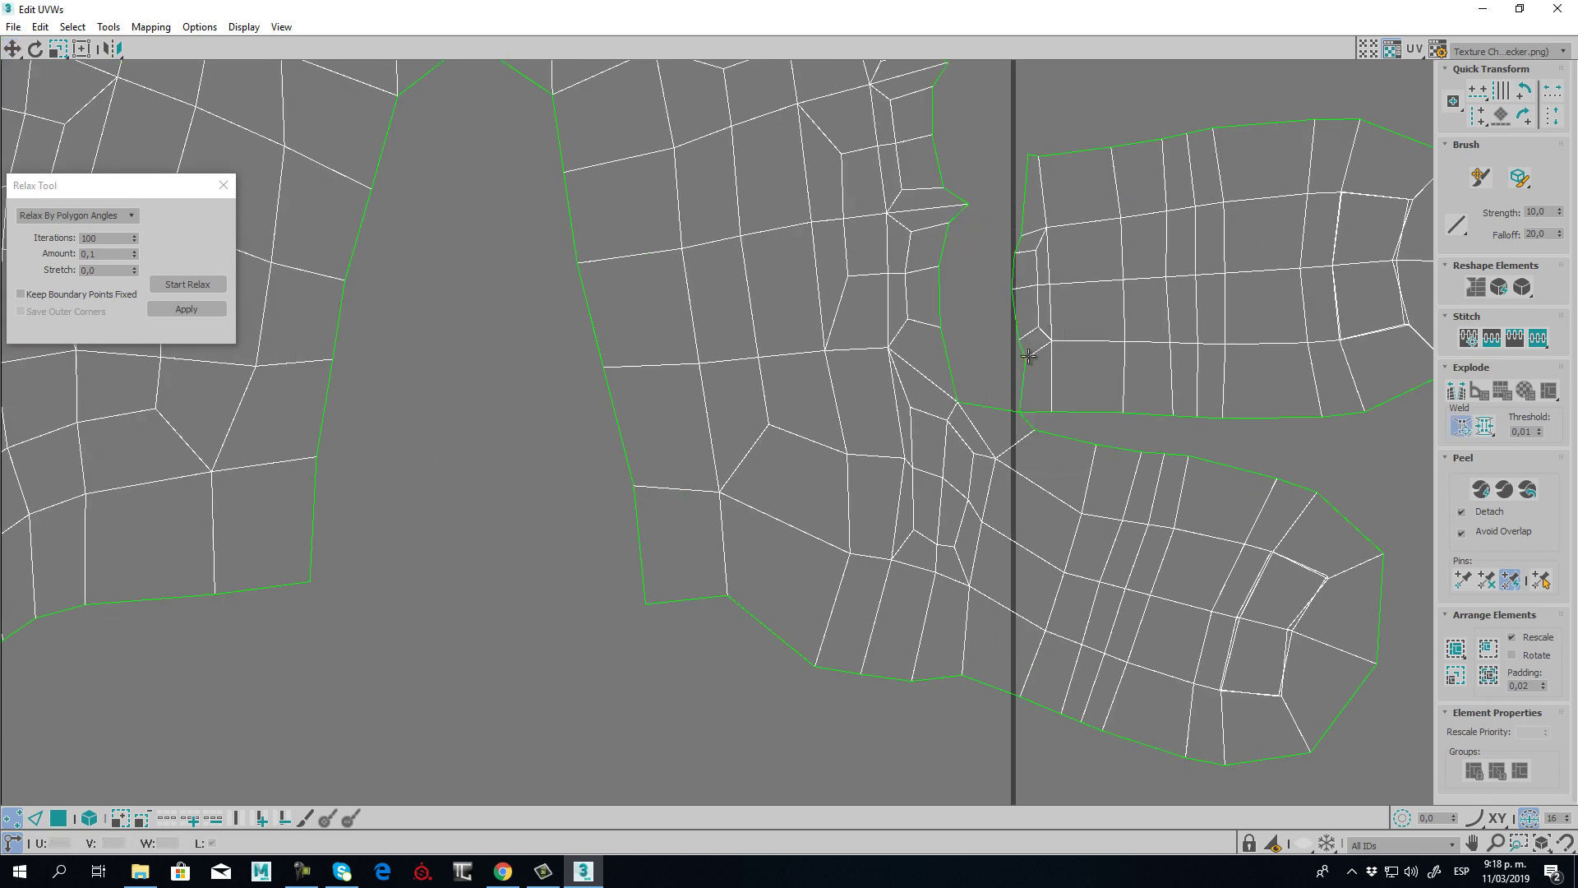
drag(1029, 355, 942, 328)
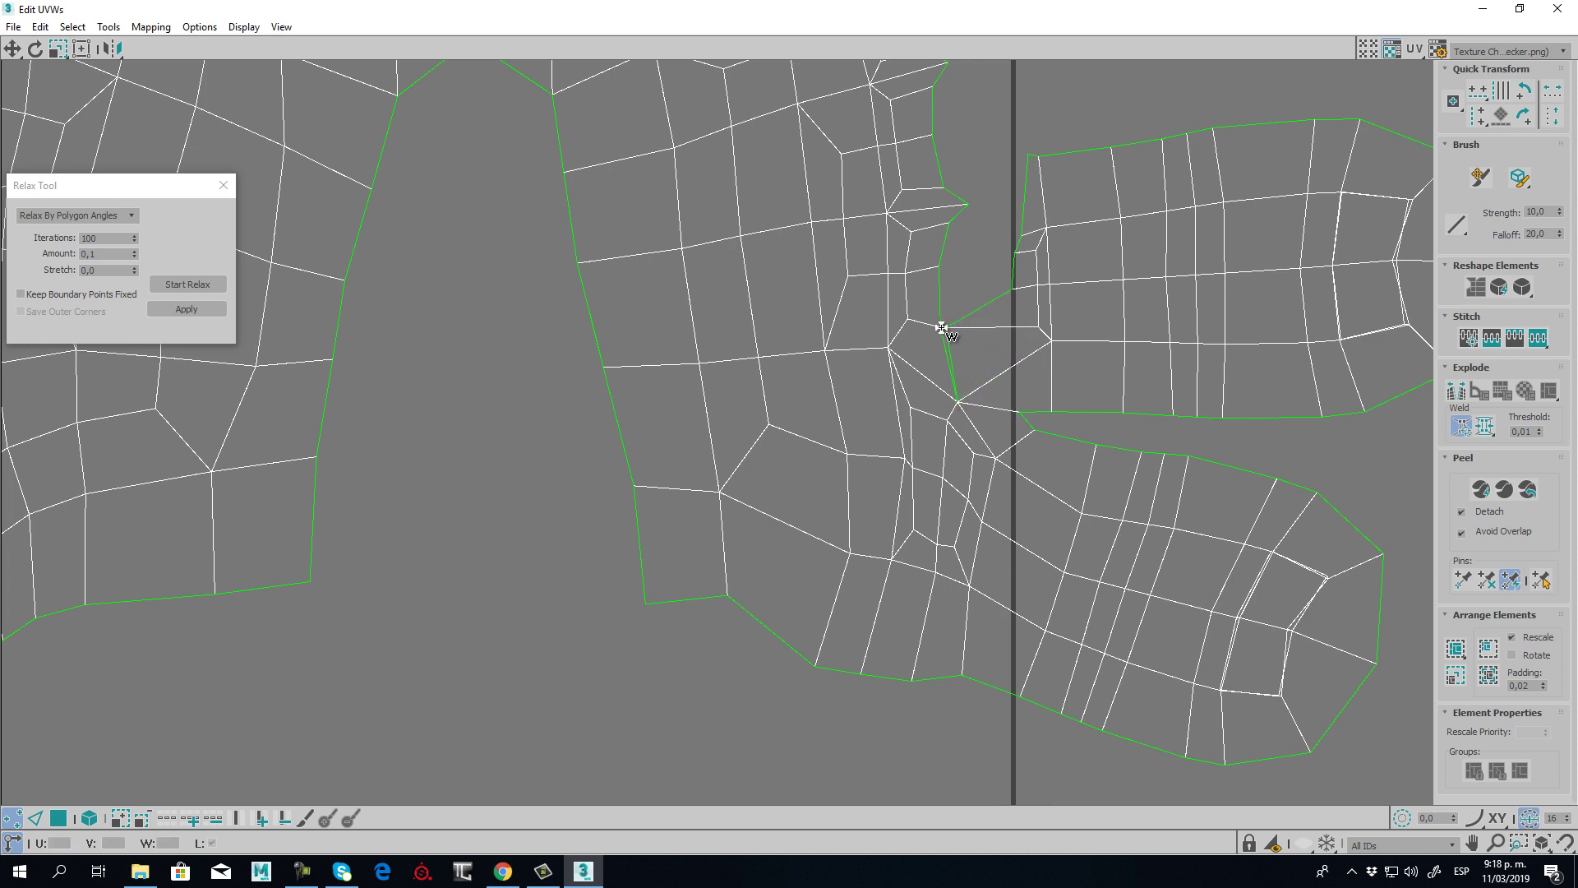
drag(1013, 289, 969, 205)
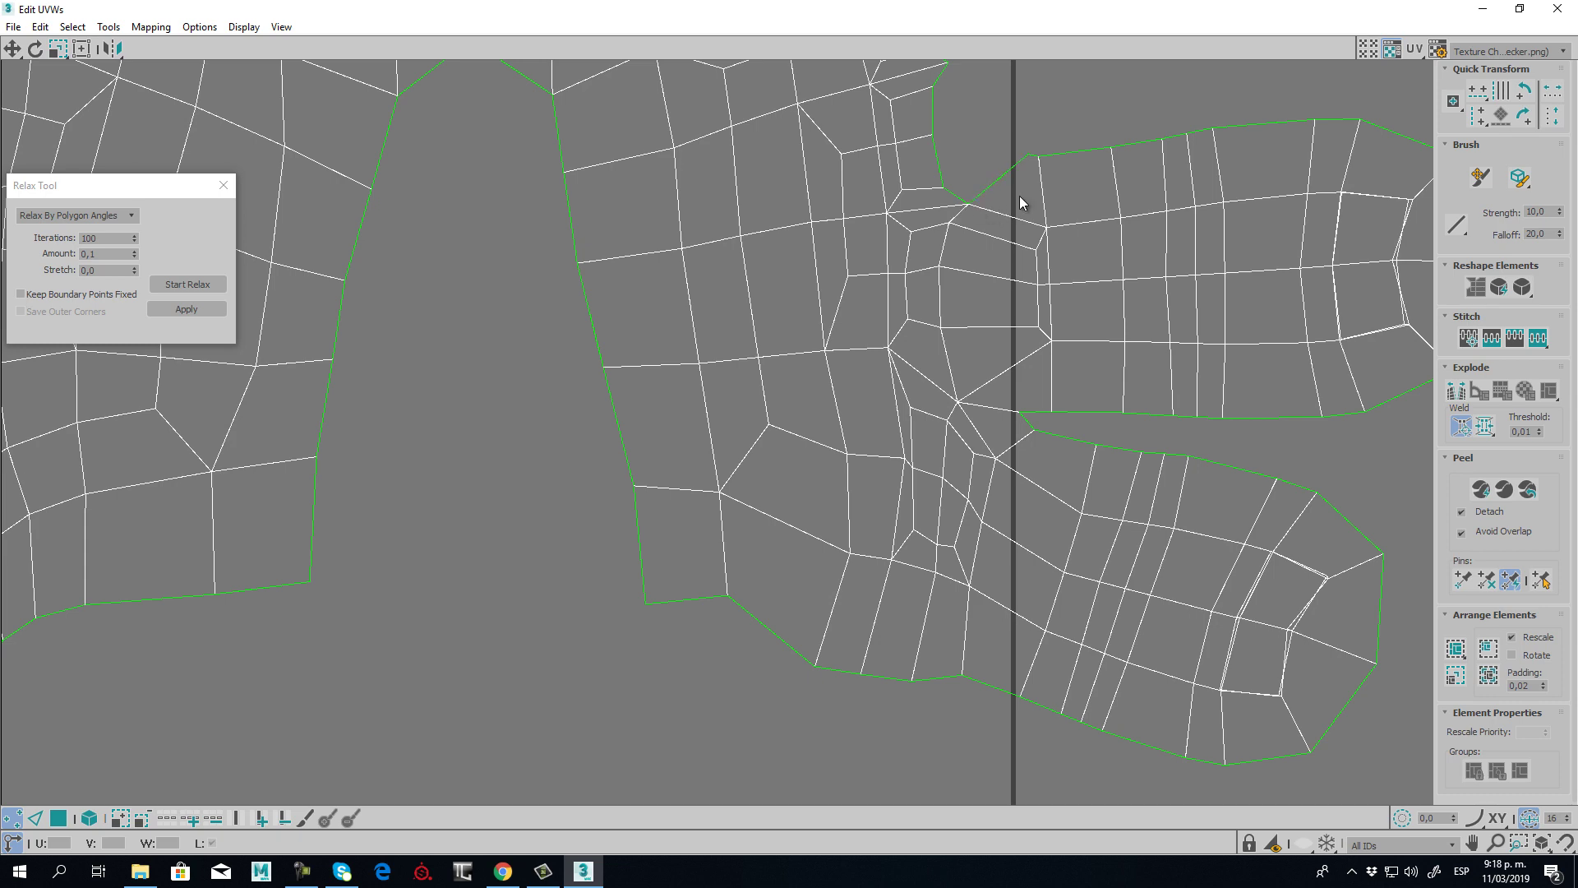
drag(1031, 152, 994, 181)
- Select the lower finger's polygons with the adjoining palm area, move them down from the upper finger and rotate them about 10 degrees clockwise
middle_drag(1115, 162, 984, 435)
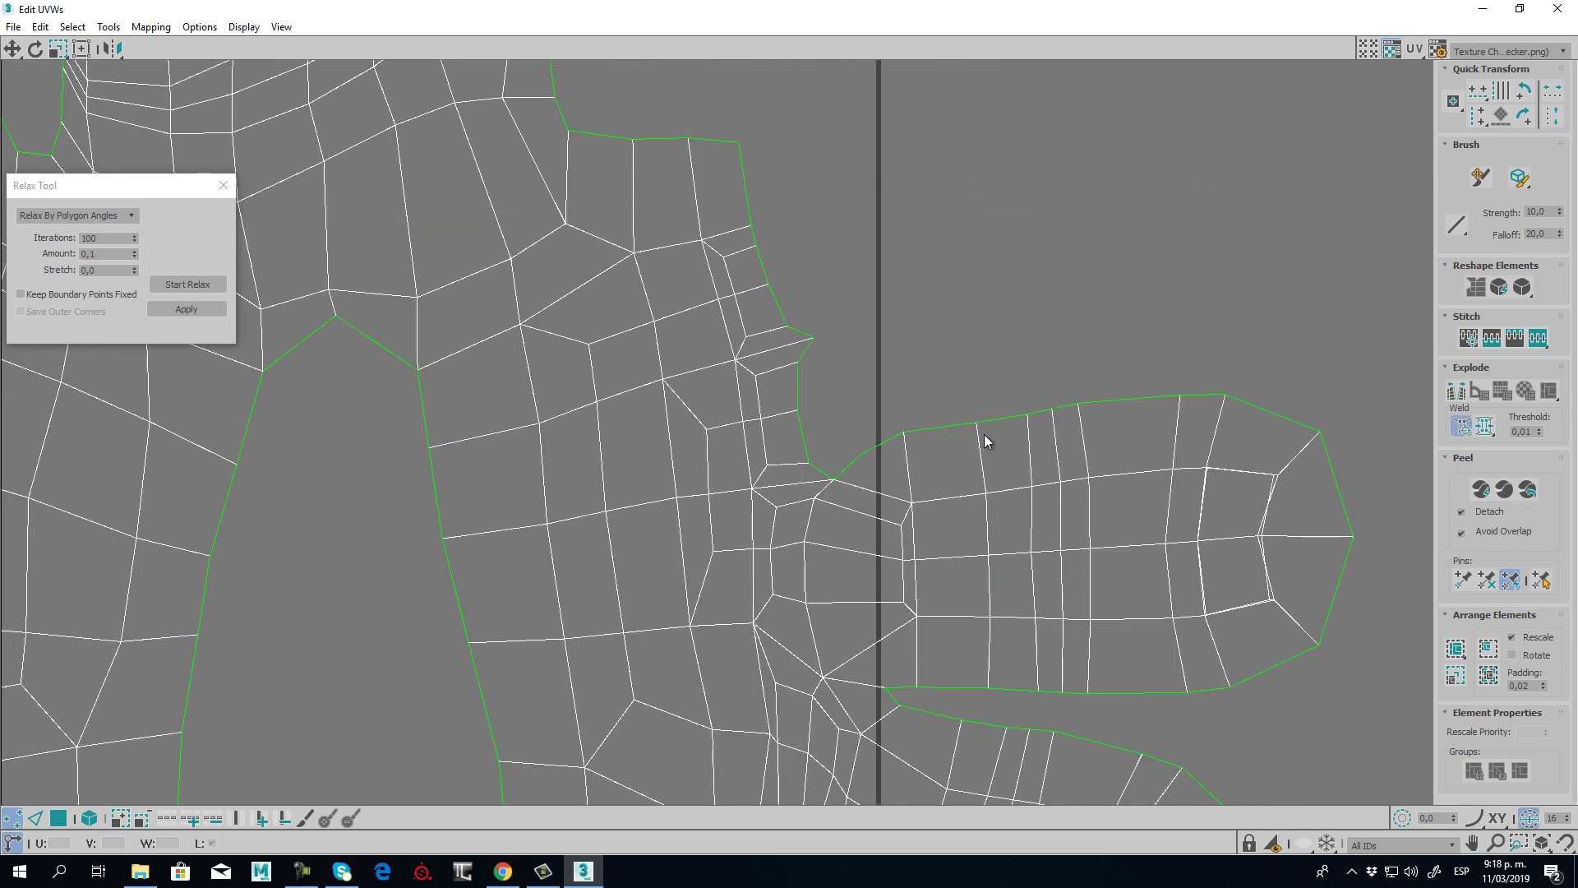
scroll(863, 509, down, 4)
middle_drag(855, 517, 1011, 374)
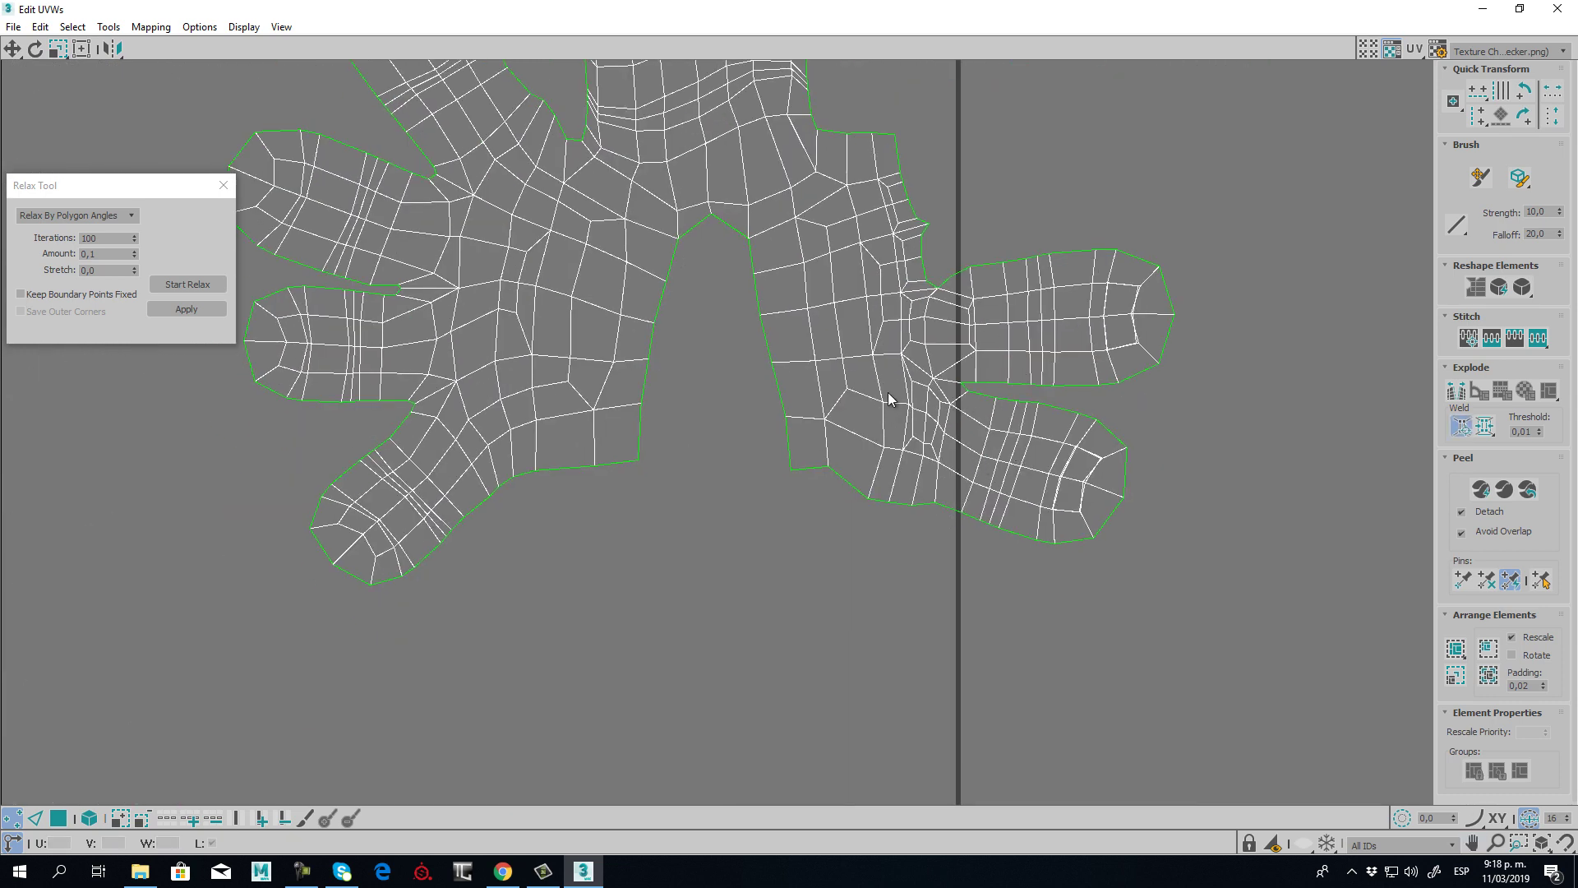
click(58, 817)
click(1060, 320)
click(1016, 539)
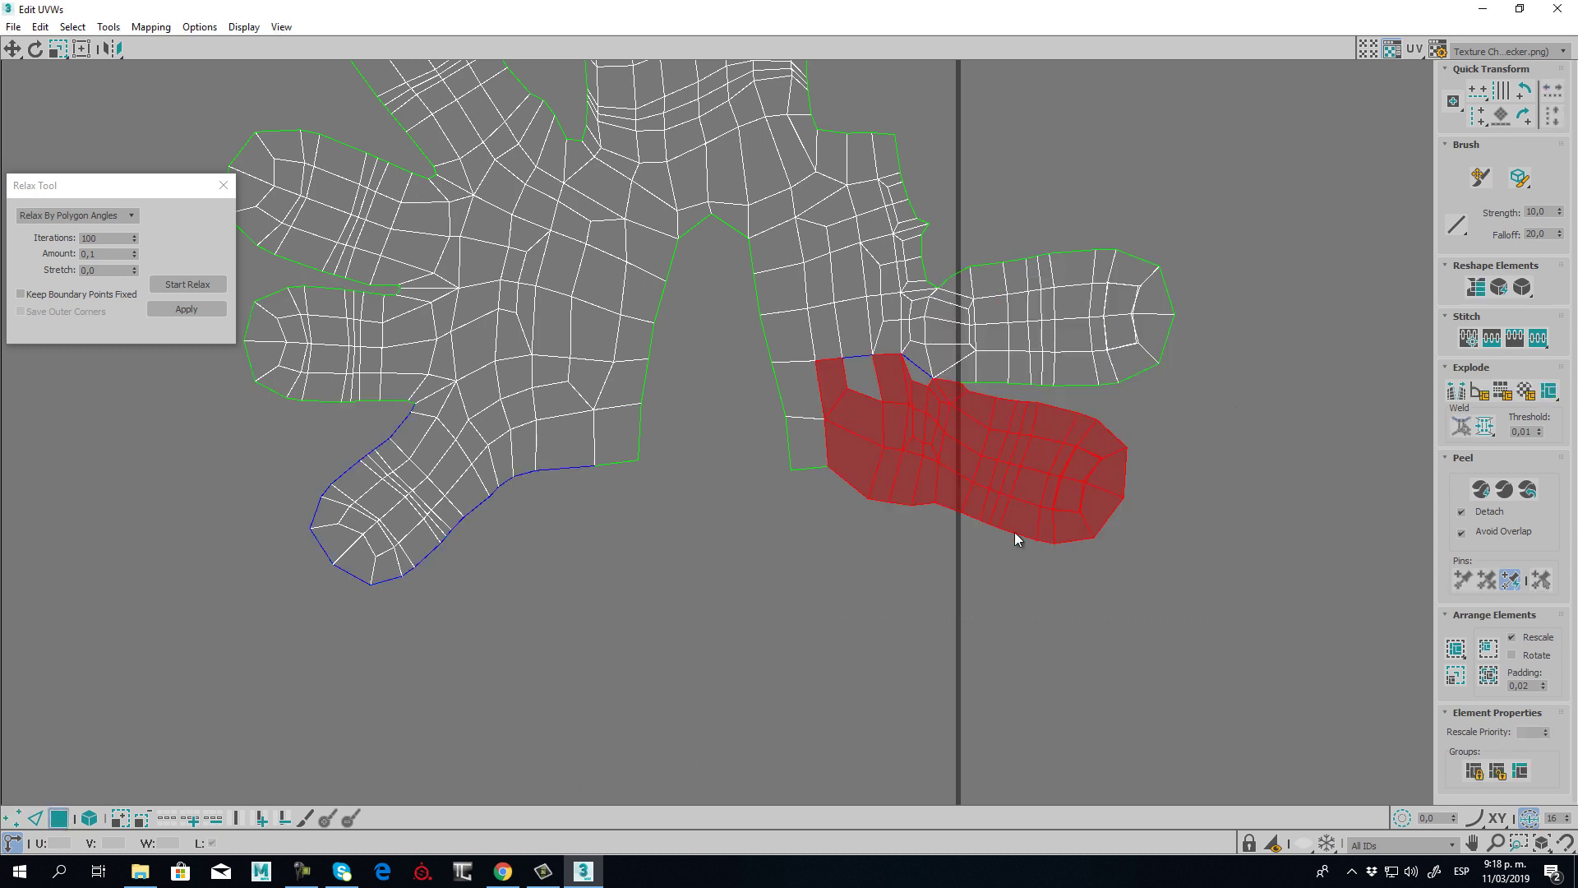
ctrl+drag(827, 557, 917, 374)
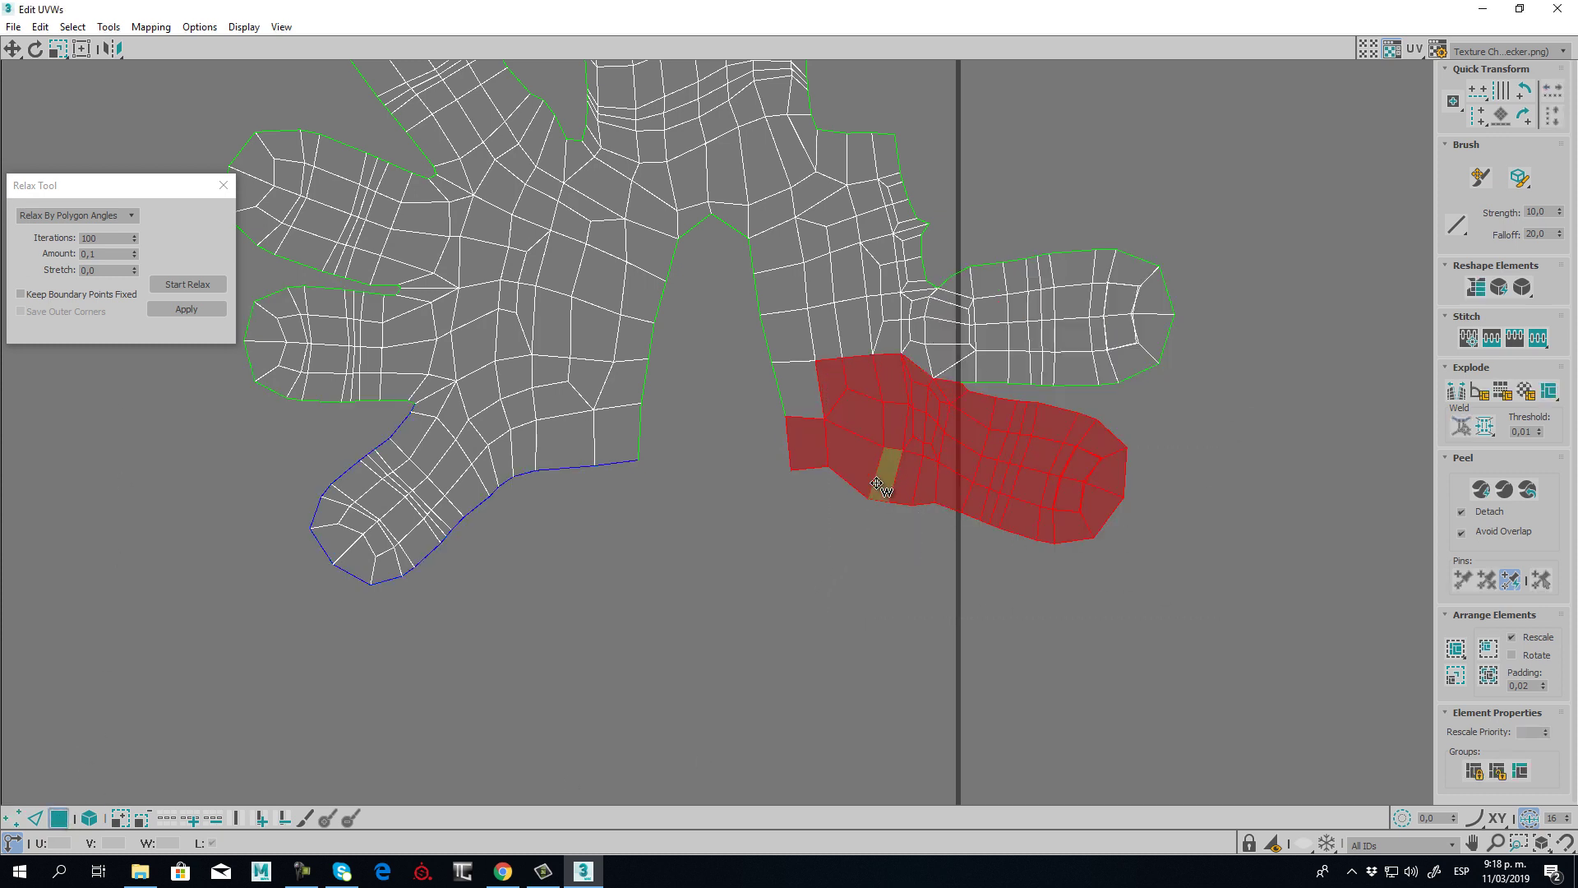
ctrl+drag(792, 525, 838, 376)
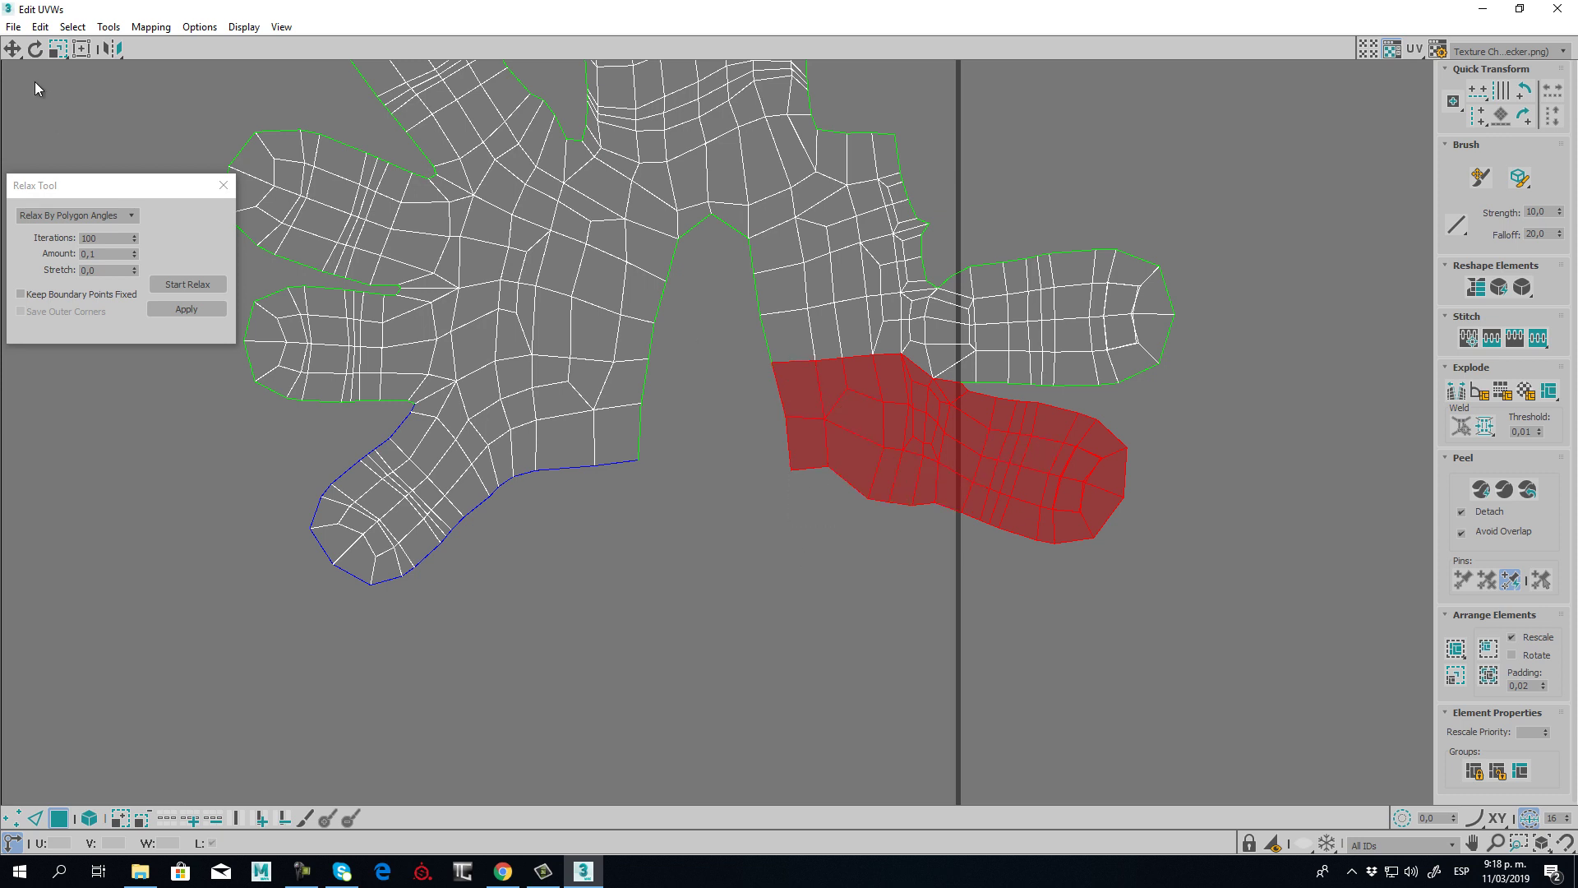
click(13, 49)
drag(1051, 479, 1041, 513)
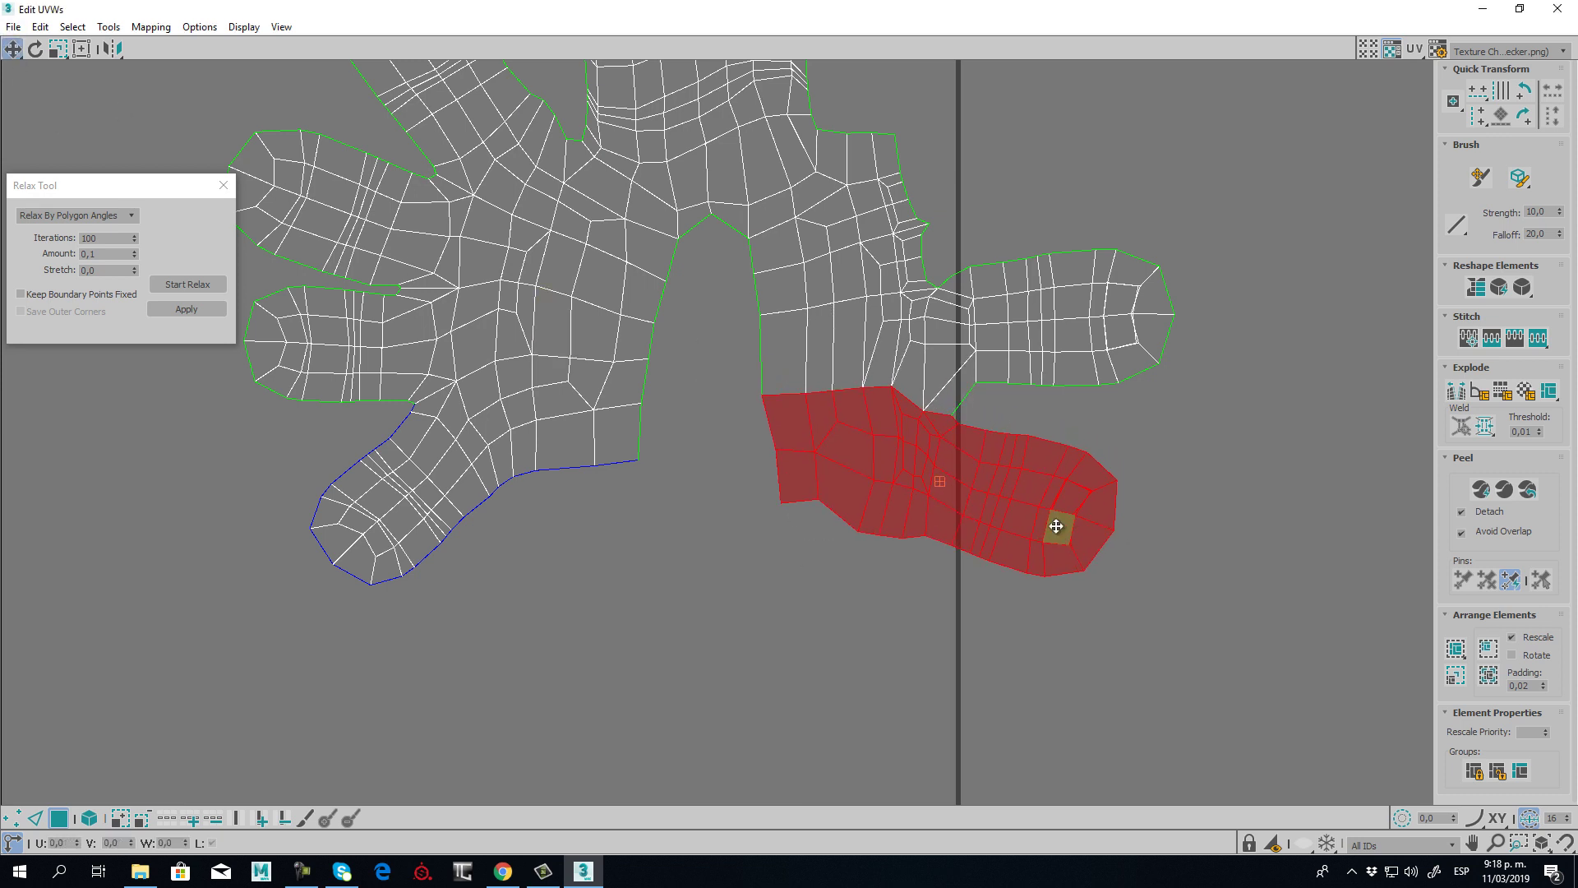
drag(1048, 457, 1033, 521)
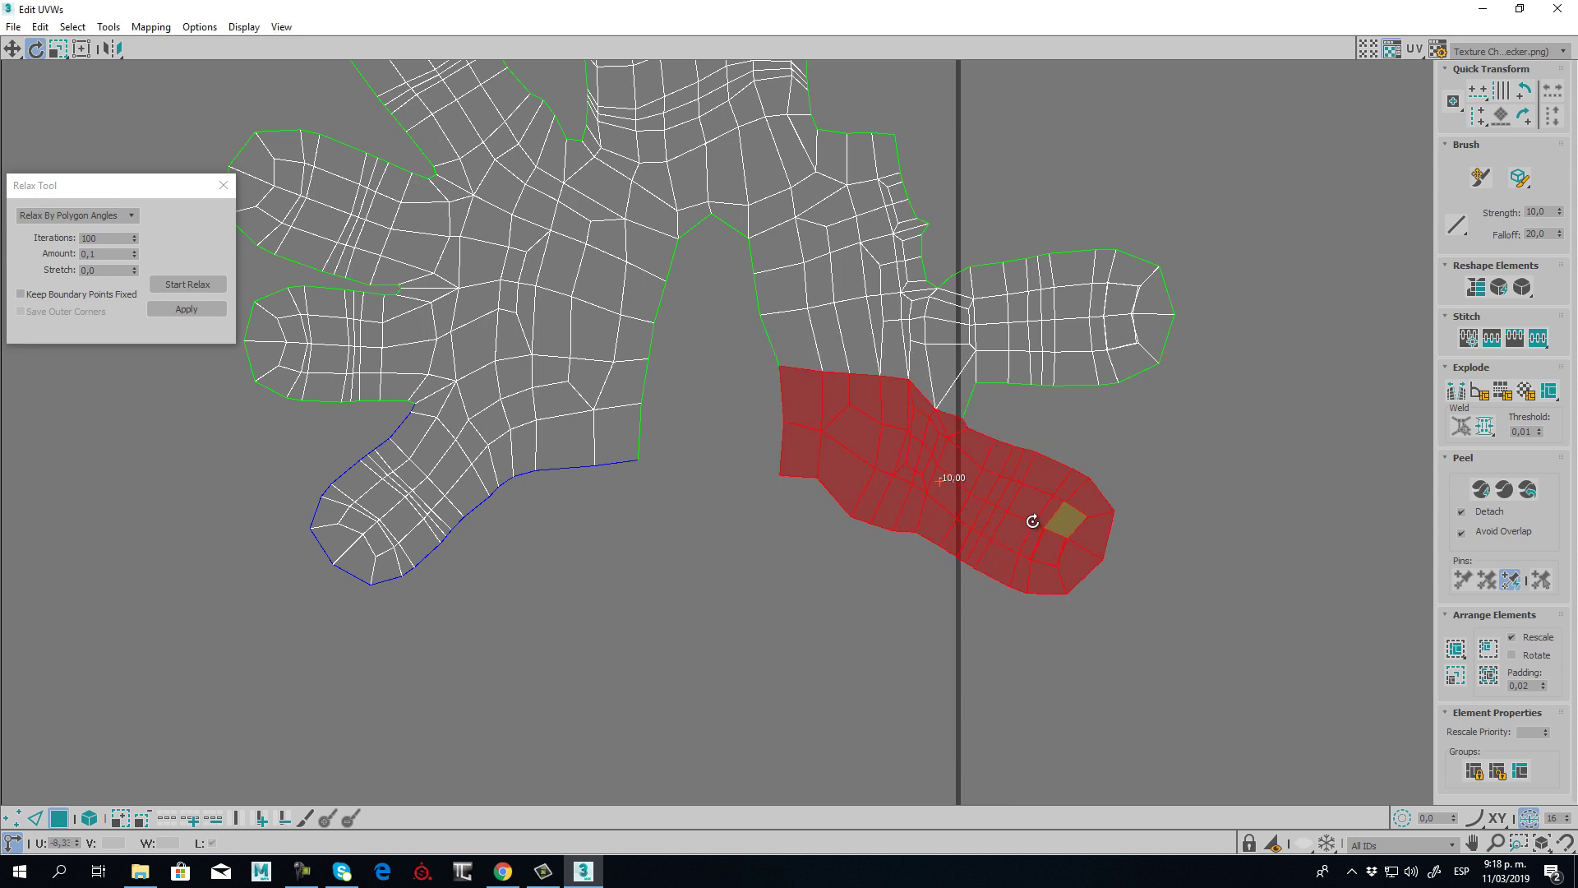
click(12, 49)
click(730, 449)
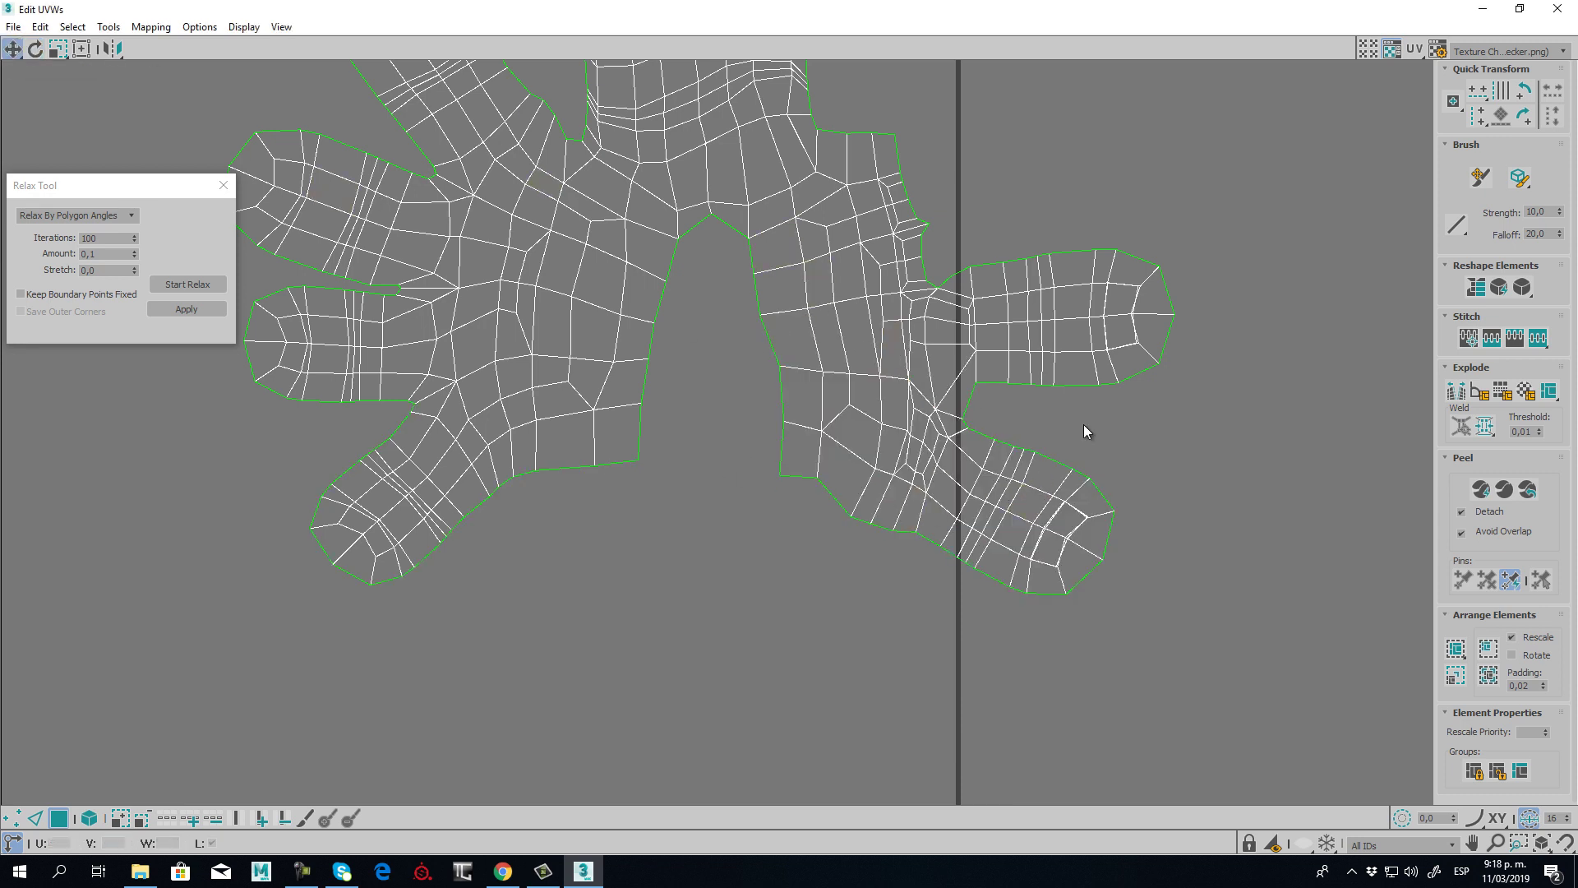
- Select the upper finger's vertices including its base row and move the finger slightly down, closer to the lower finger
click(1143, 370)
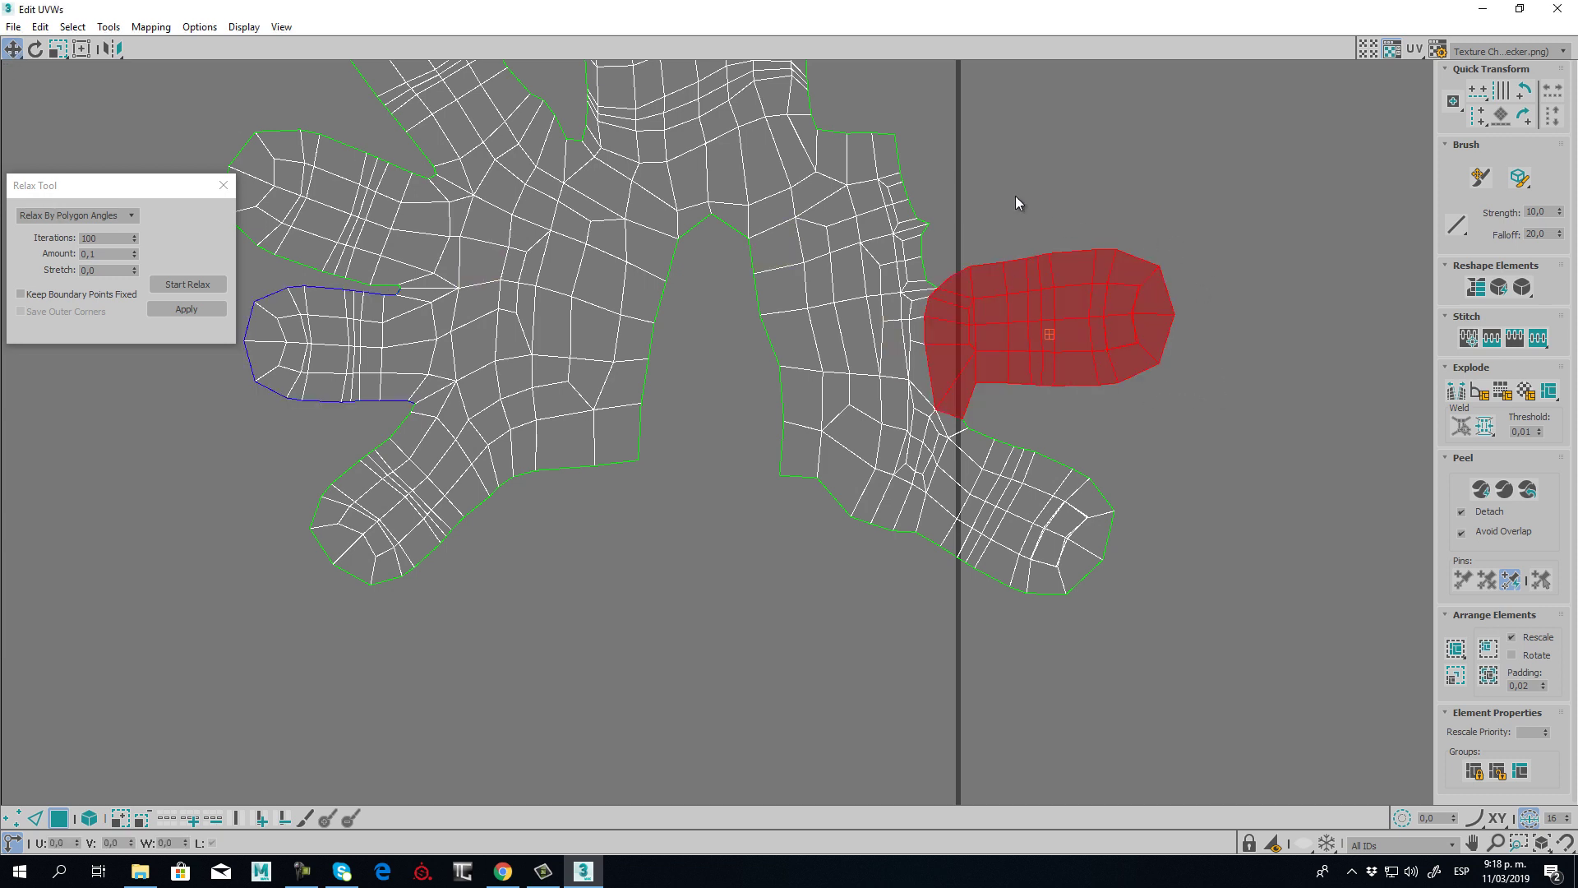
click(960, 236)
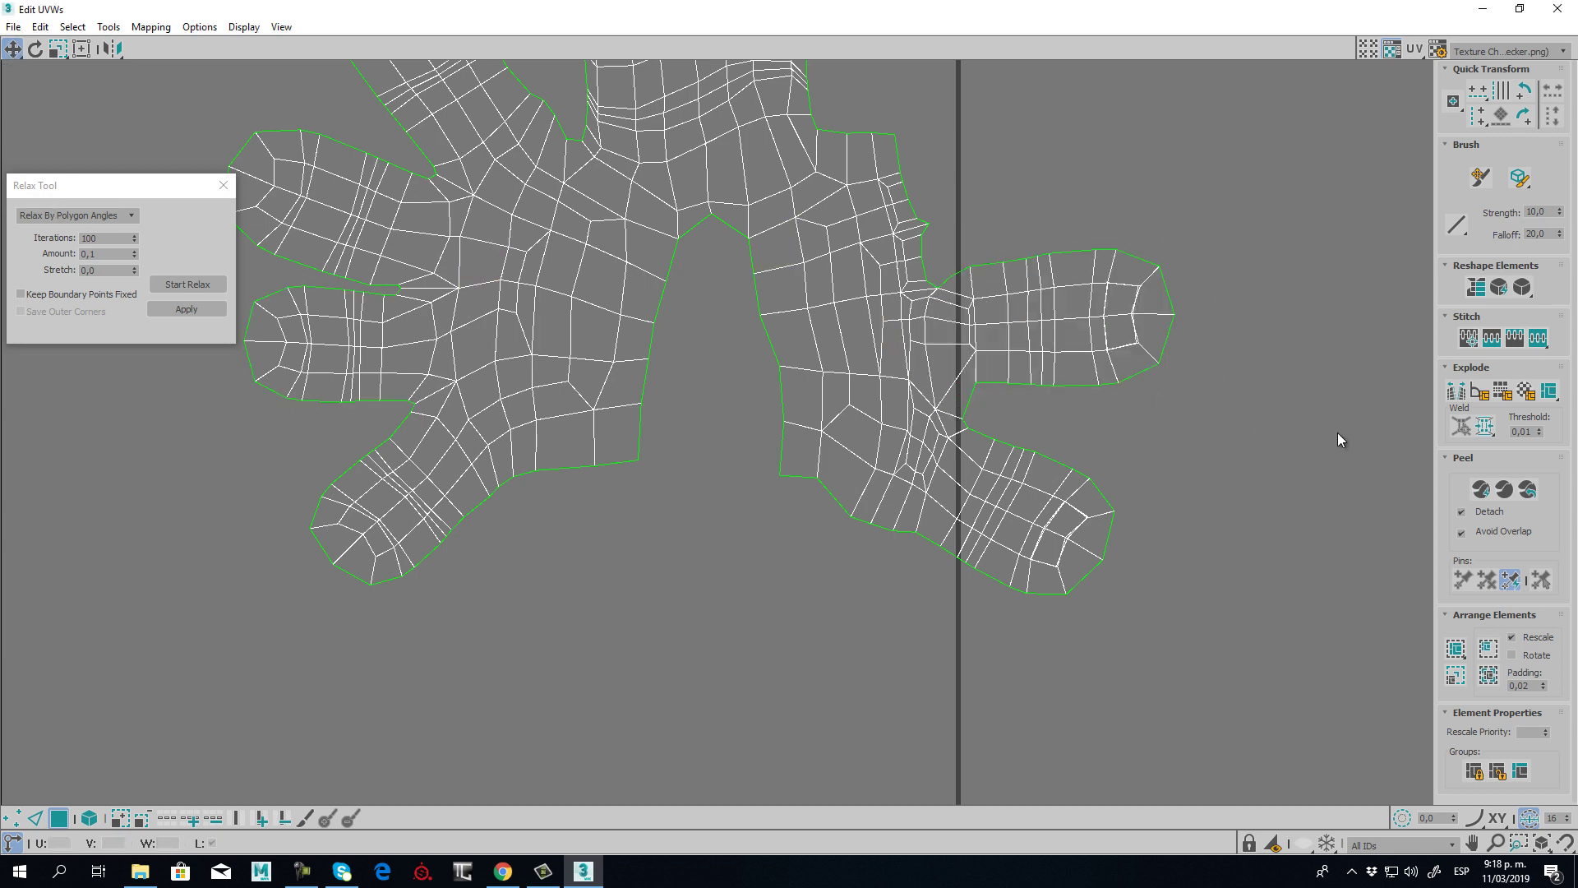
click(1085, 342)
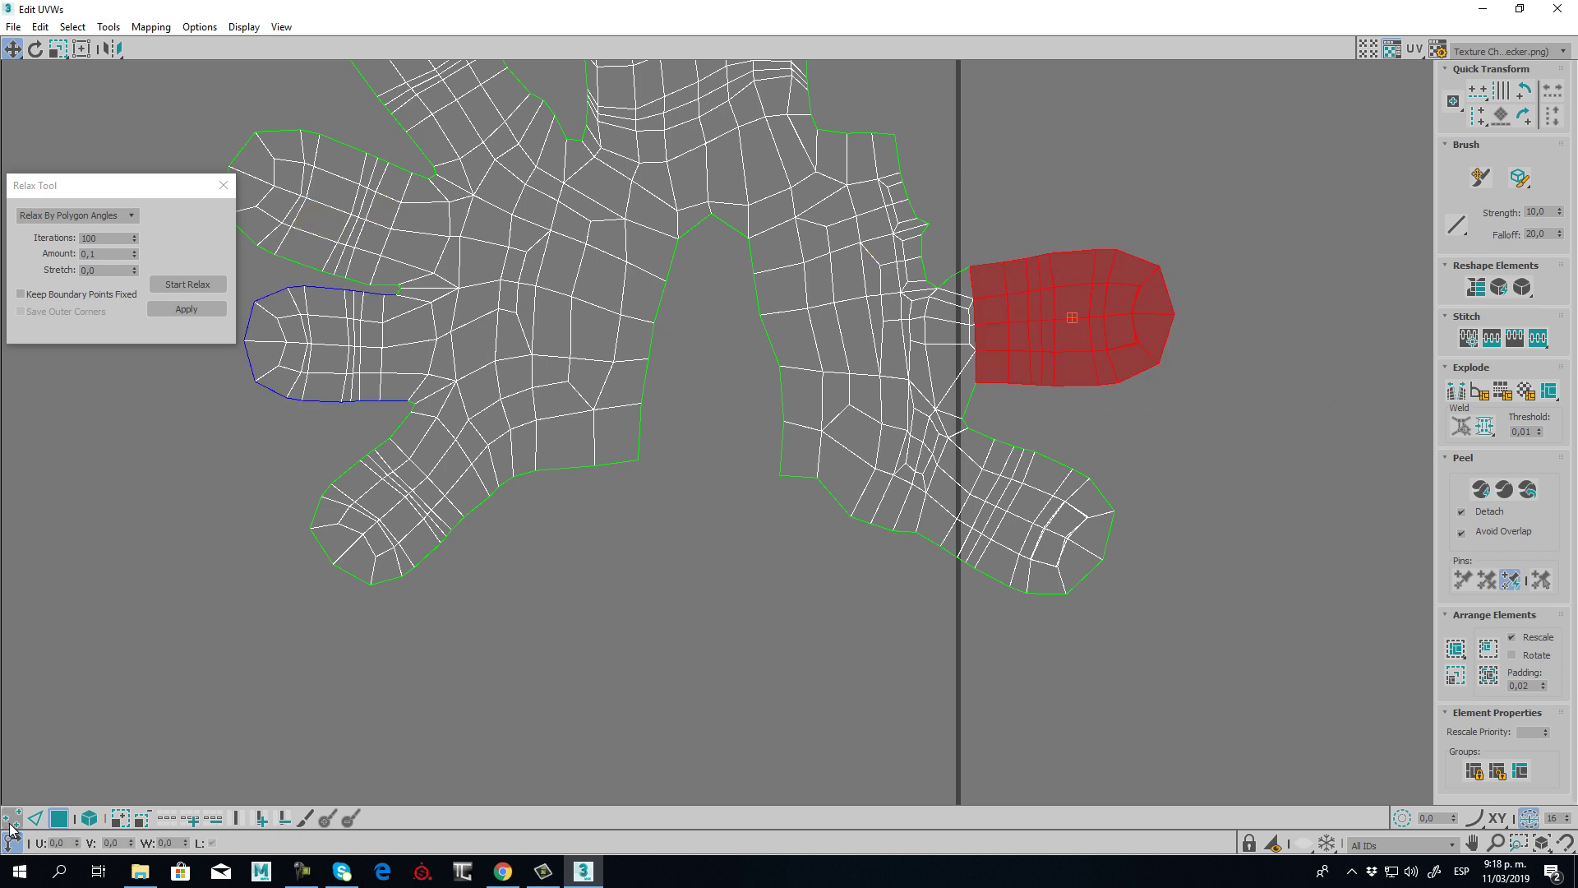
click(12, 819)
click(1104, 374)
scroll(1001, 315, up, 2)
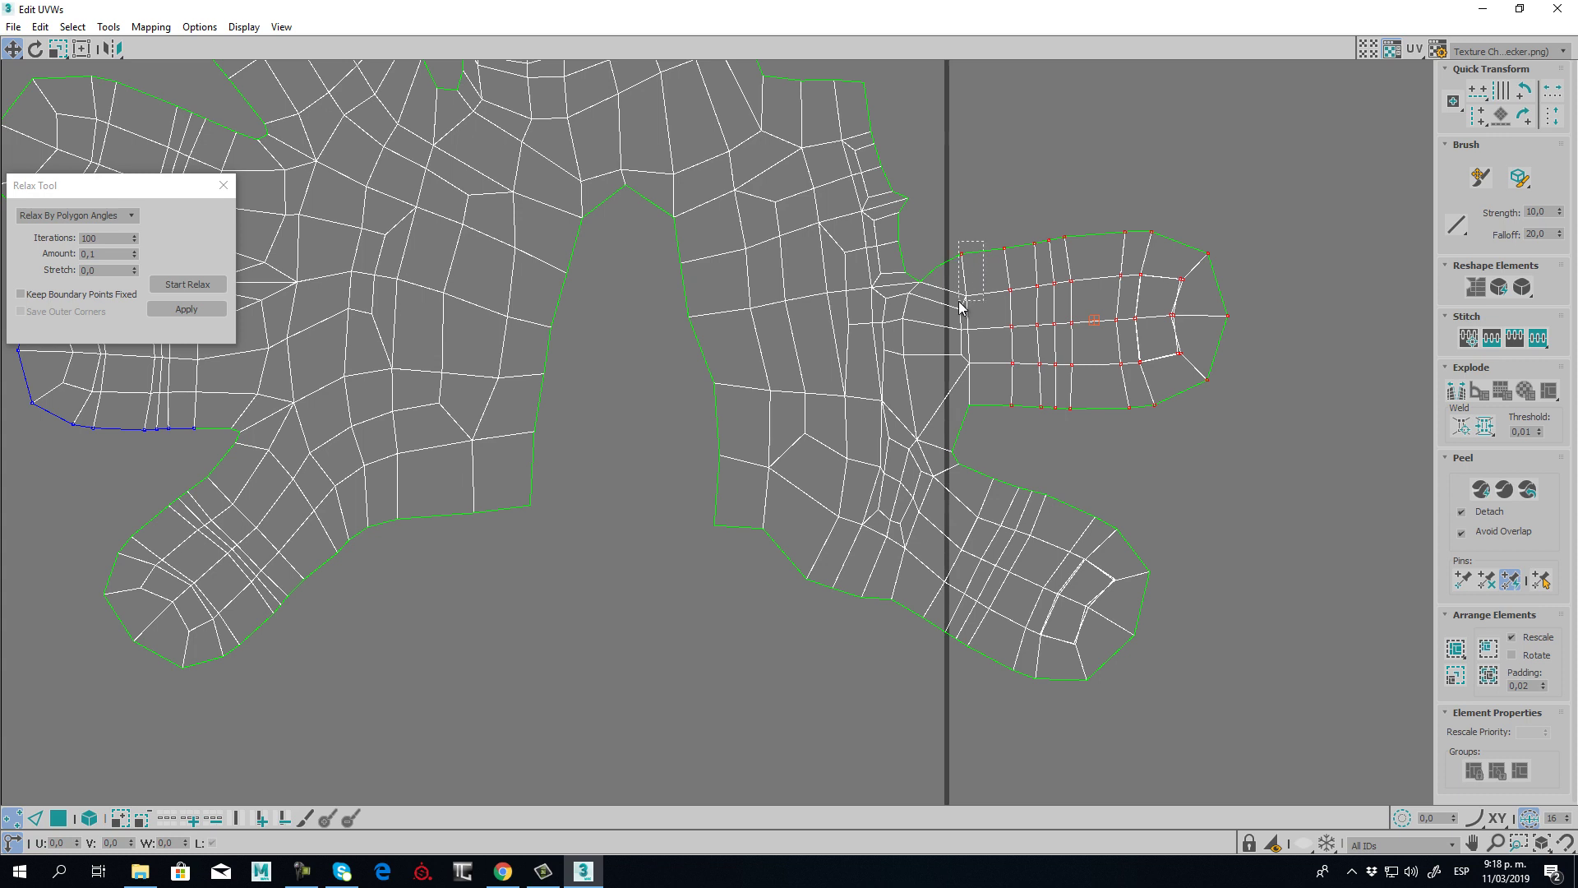
ctrl+drag(959, 301, 965, 376)
drag(1073, 325, 1078, 368)
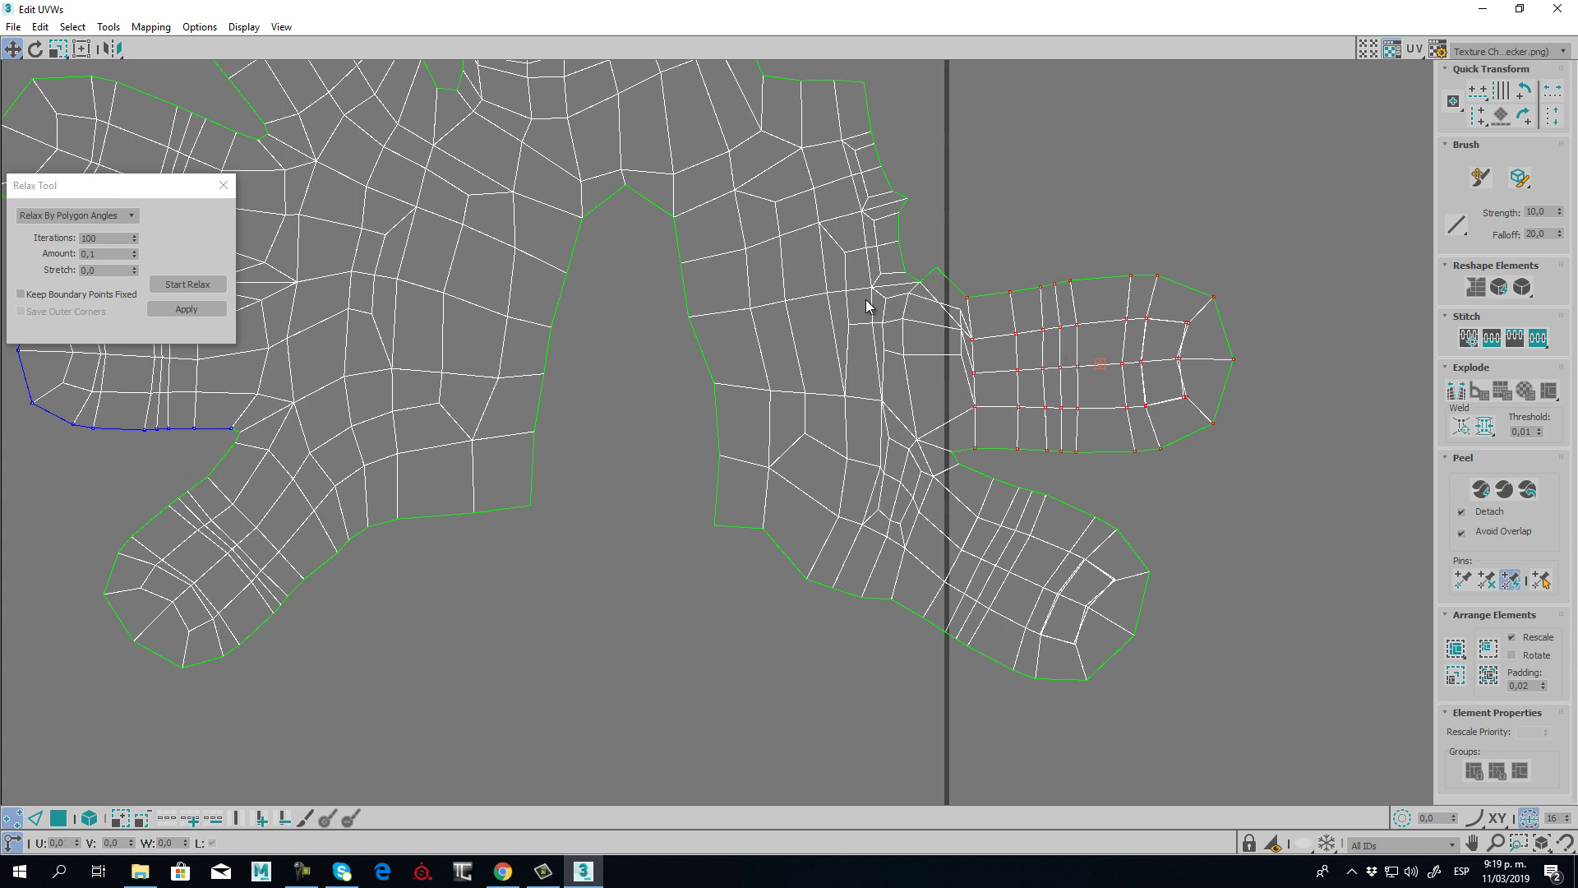
- Relax the UV vertices joining the upper finger to the palm by polygon angles
drag(872, 296, 964, 375)
click(181, 284)
click(1033, 212)
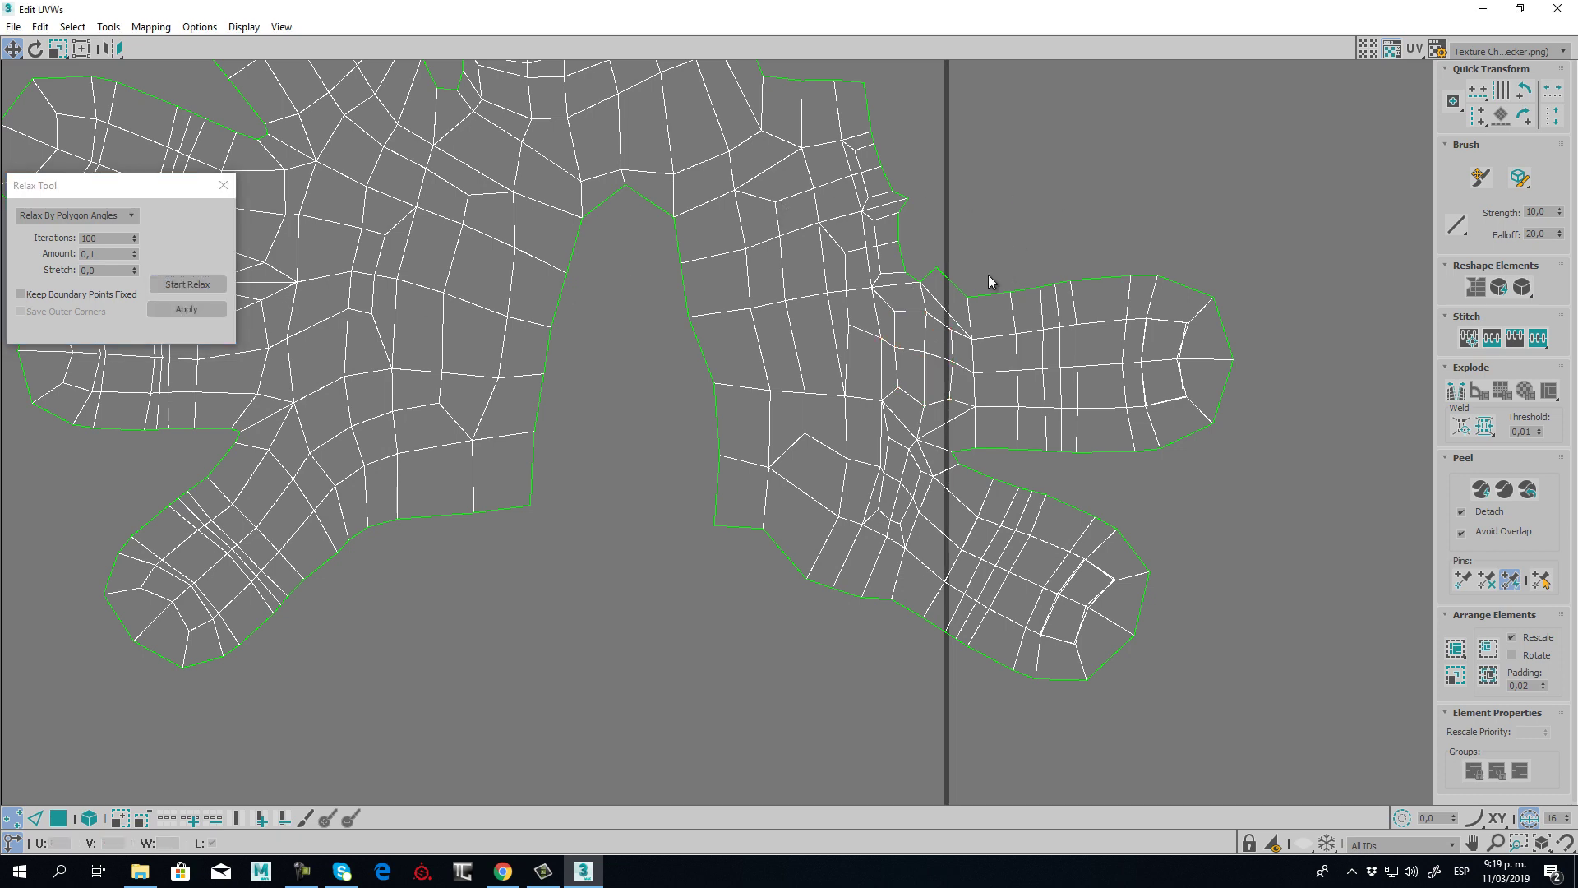
click(937, 269)
- Select the larger detached finger's polygons and move them down beside the palm, just above the attached upper finger
scroll(1057, 201, down, 3)
middle_drag(1057, 200, 942, 369)
click(59, 819)
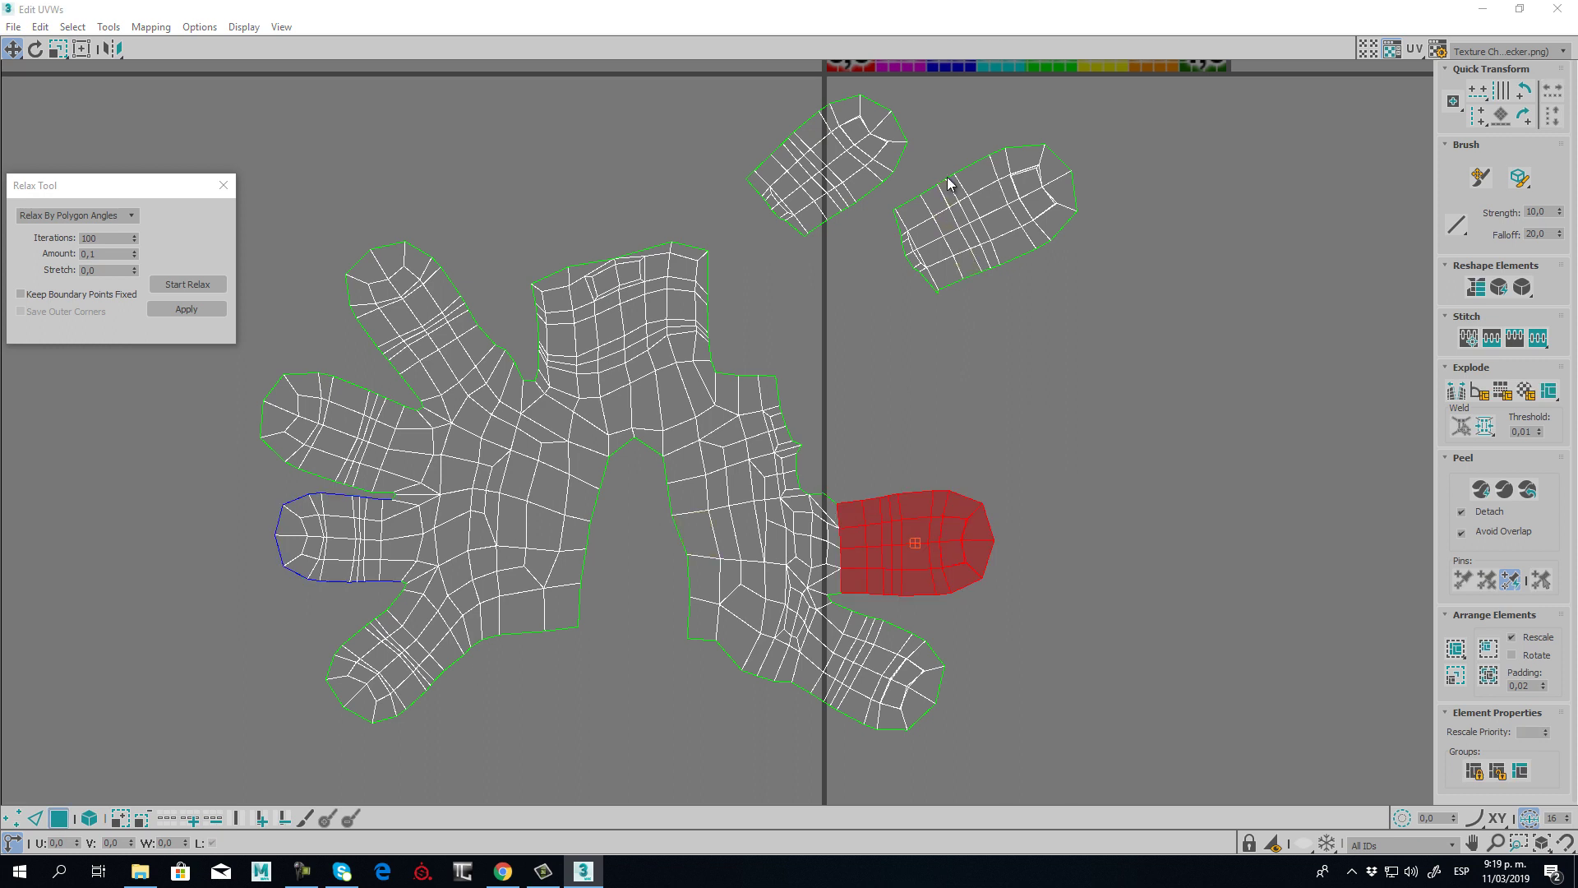
click(904, 222)
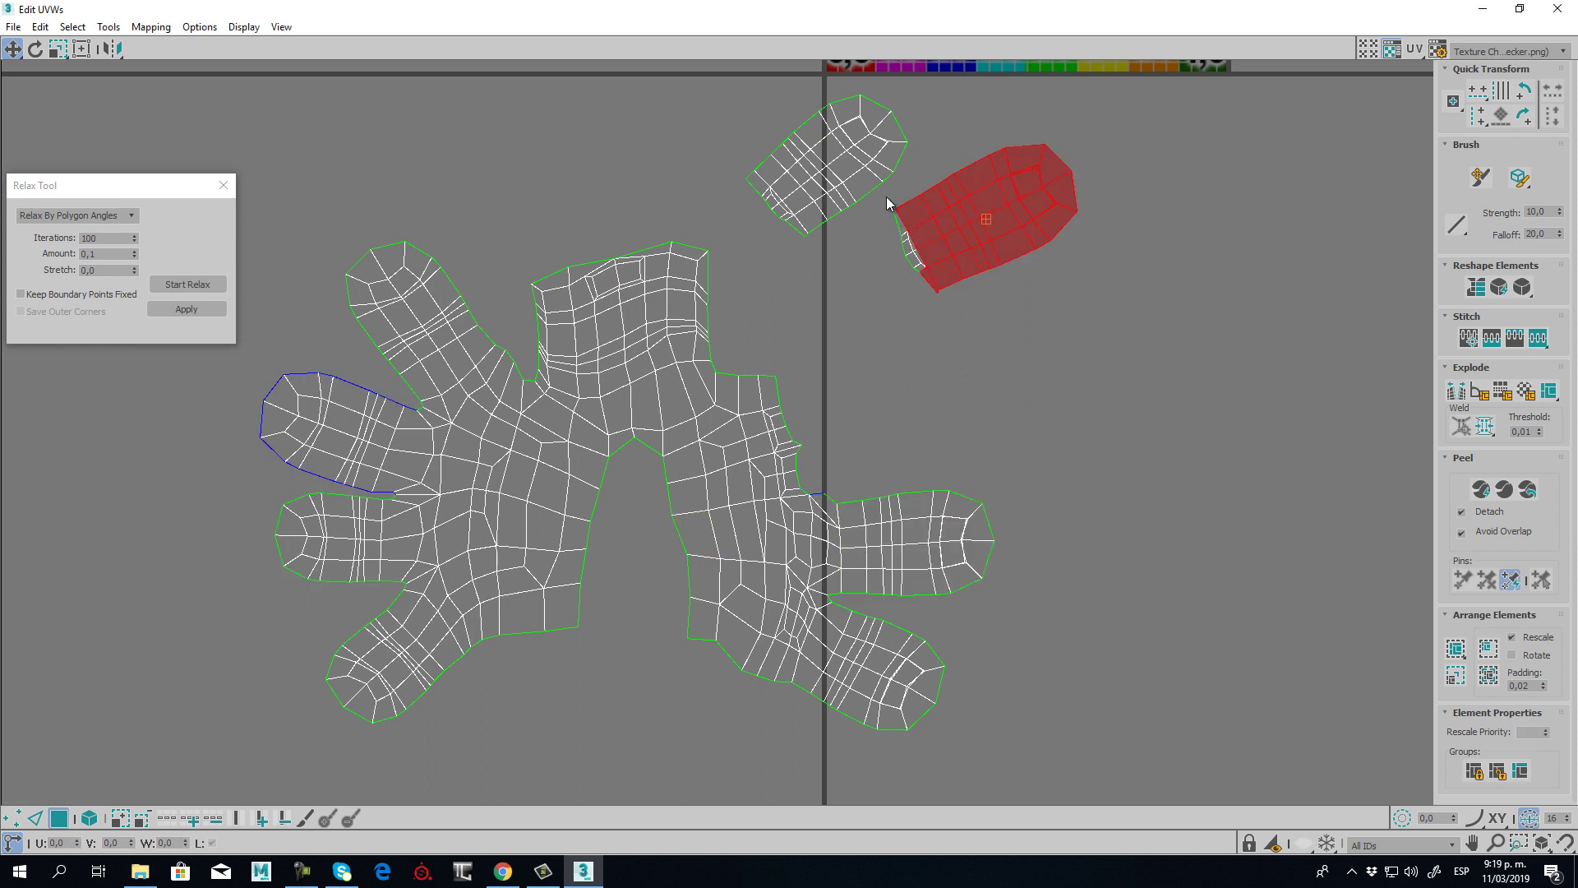
drag(1016, 236, 955, 418)
click(301, 871)
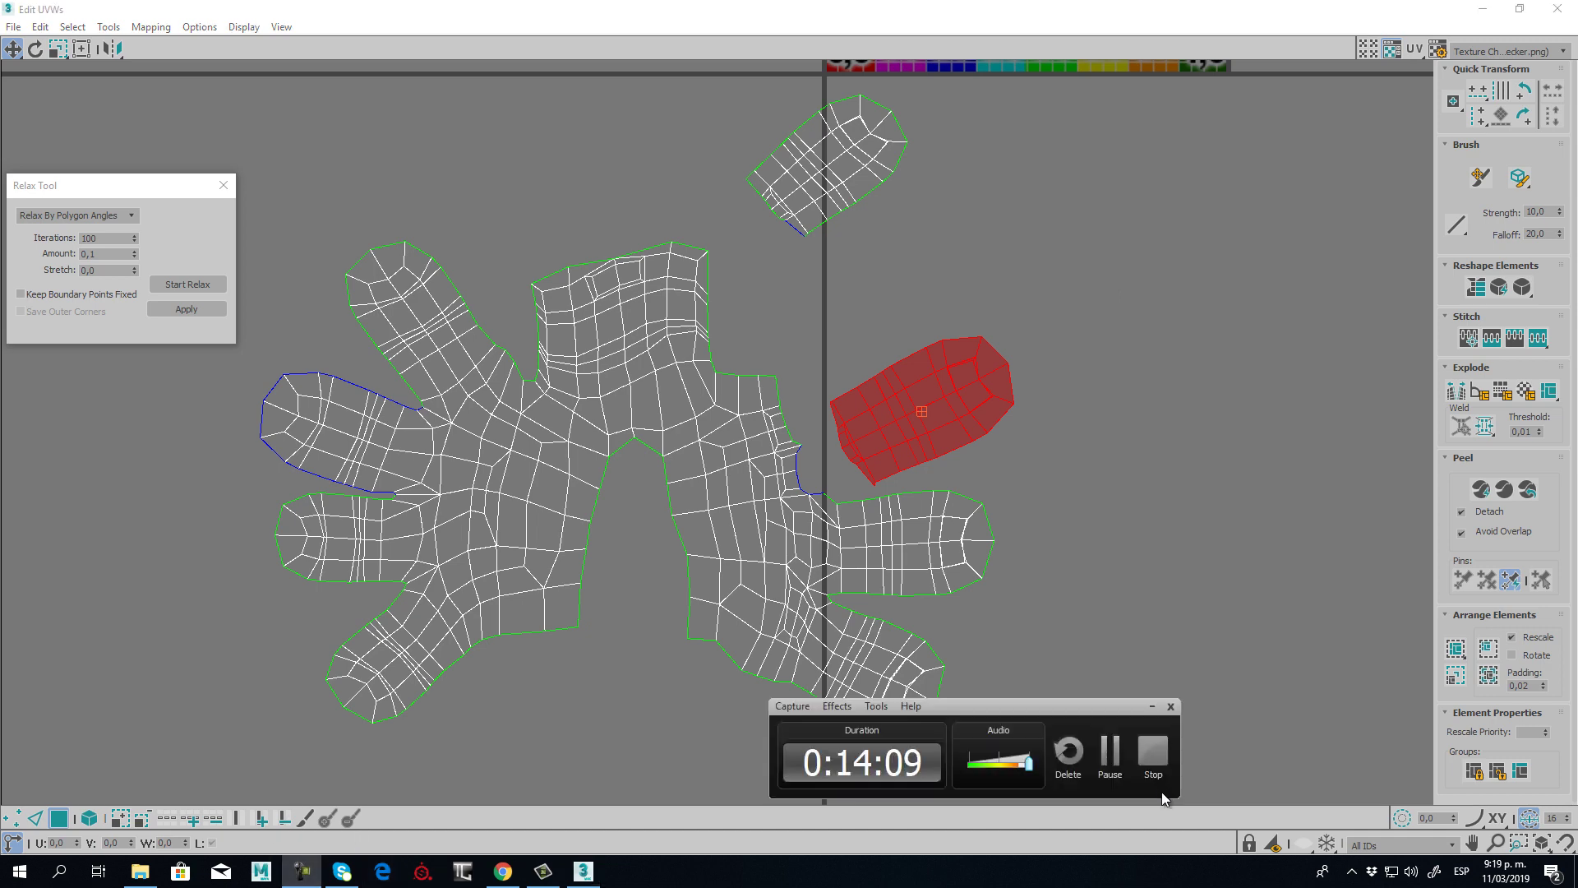
click(1111, 752)
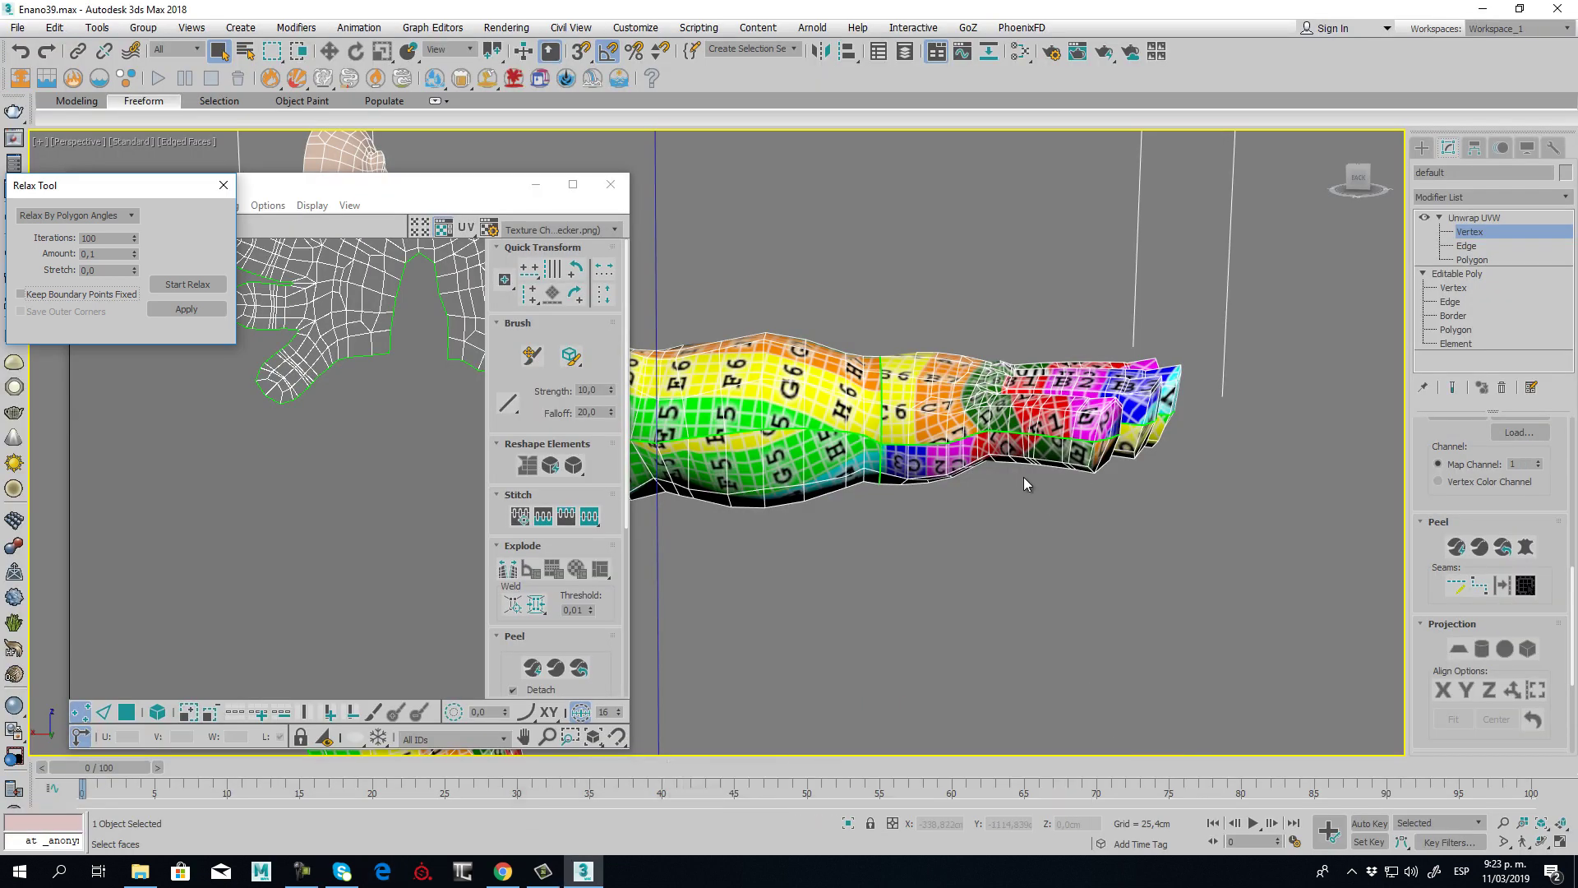
- Inspect the textured hand from both sides and switch the UV editor's displayed map to CheckerPattern (Checker)
scroll(864, 421, up, 2)
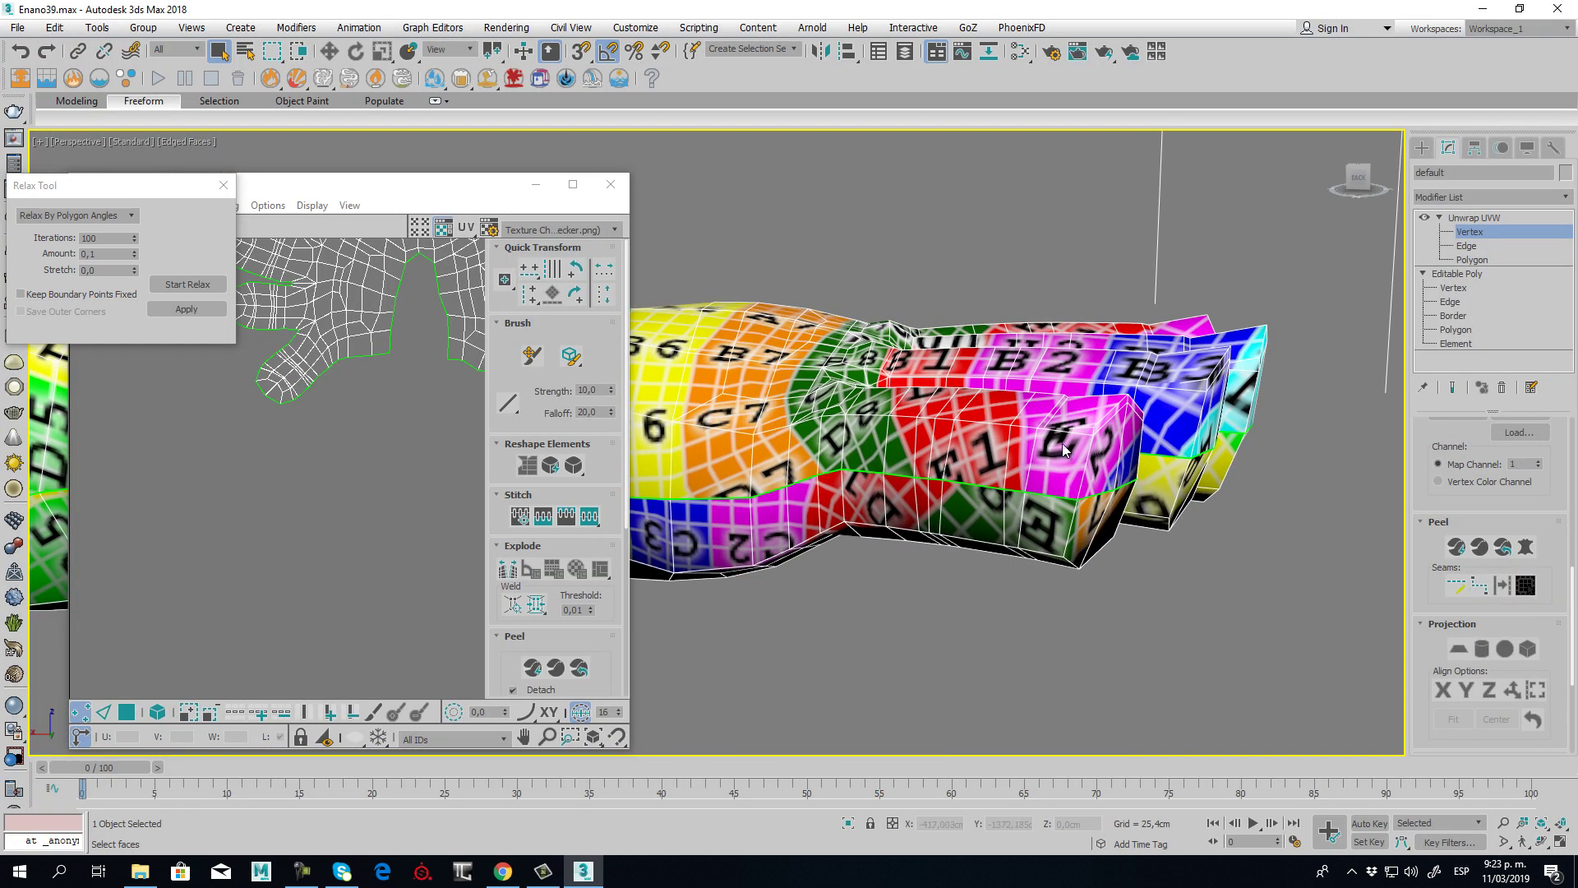
alt+middle_drag(713, 460, 641, 460)
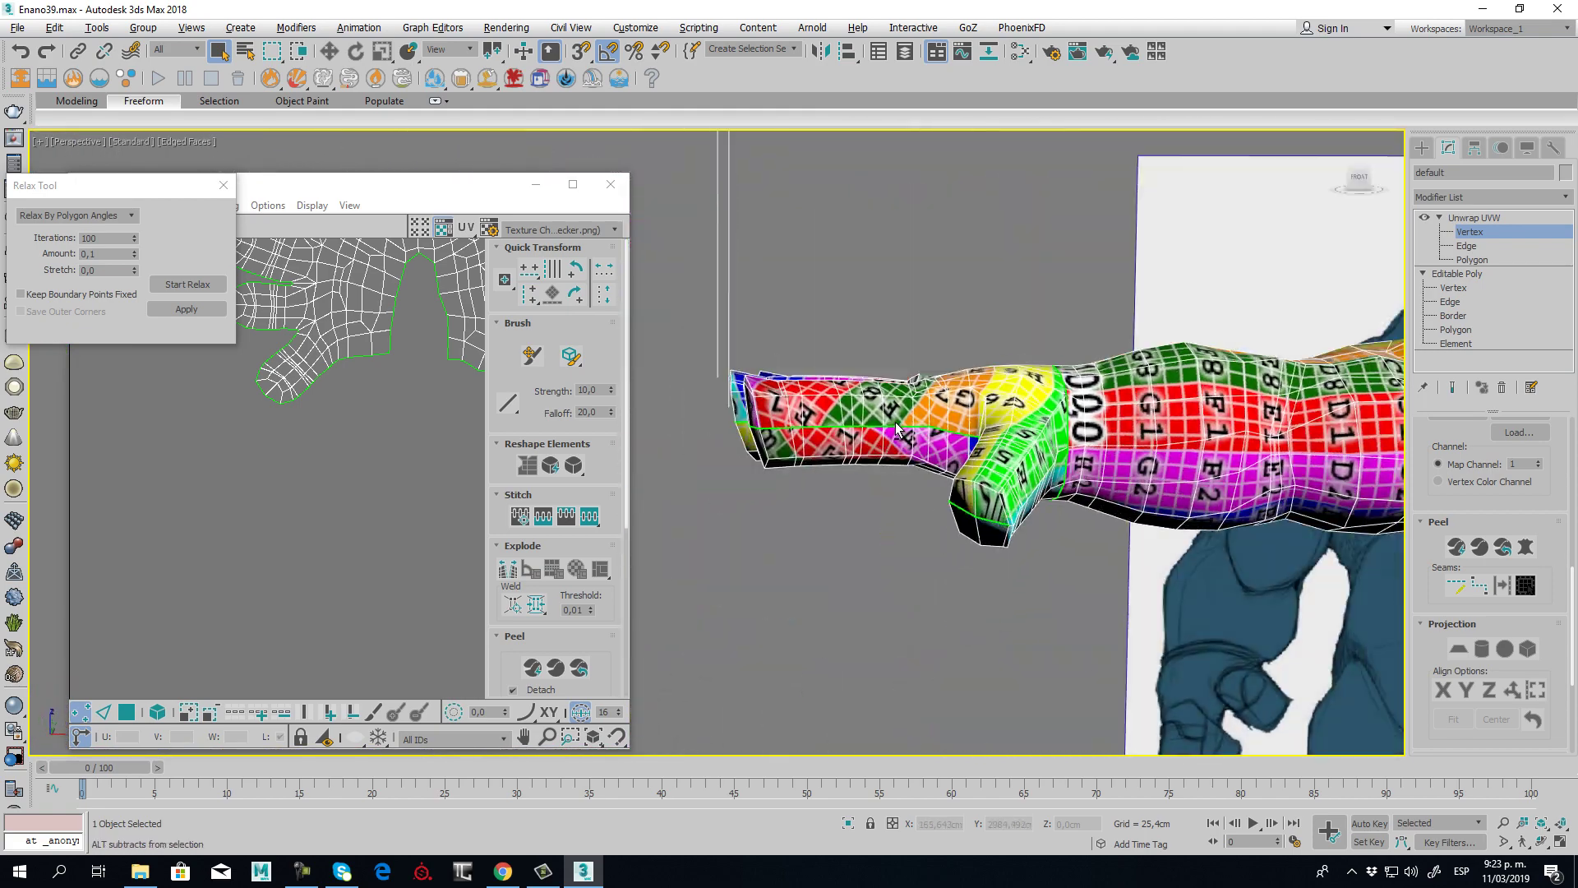
click(559, 230)
click(546, 257)
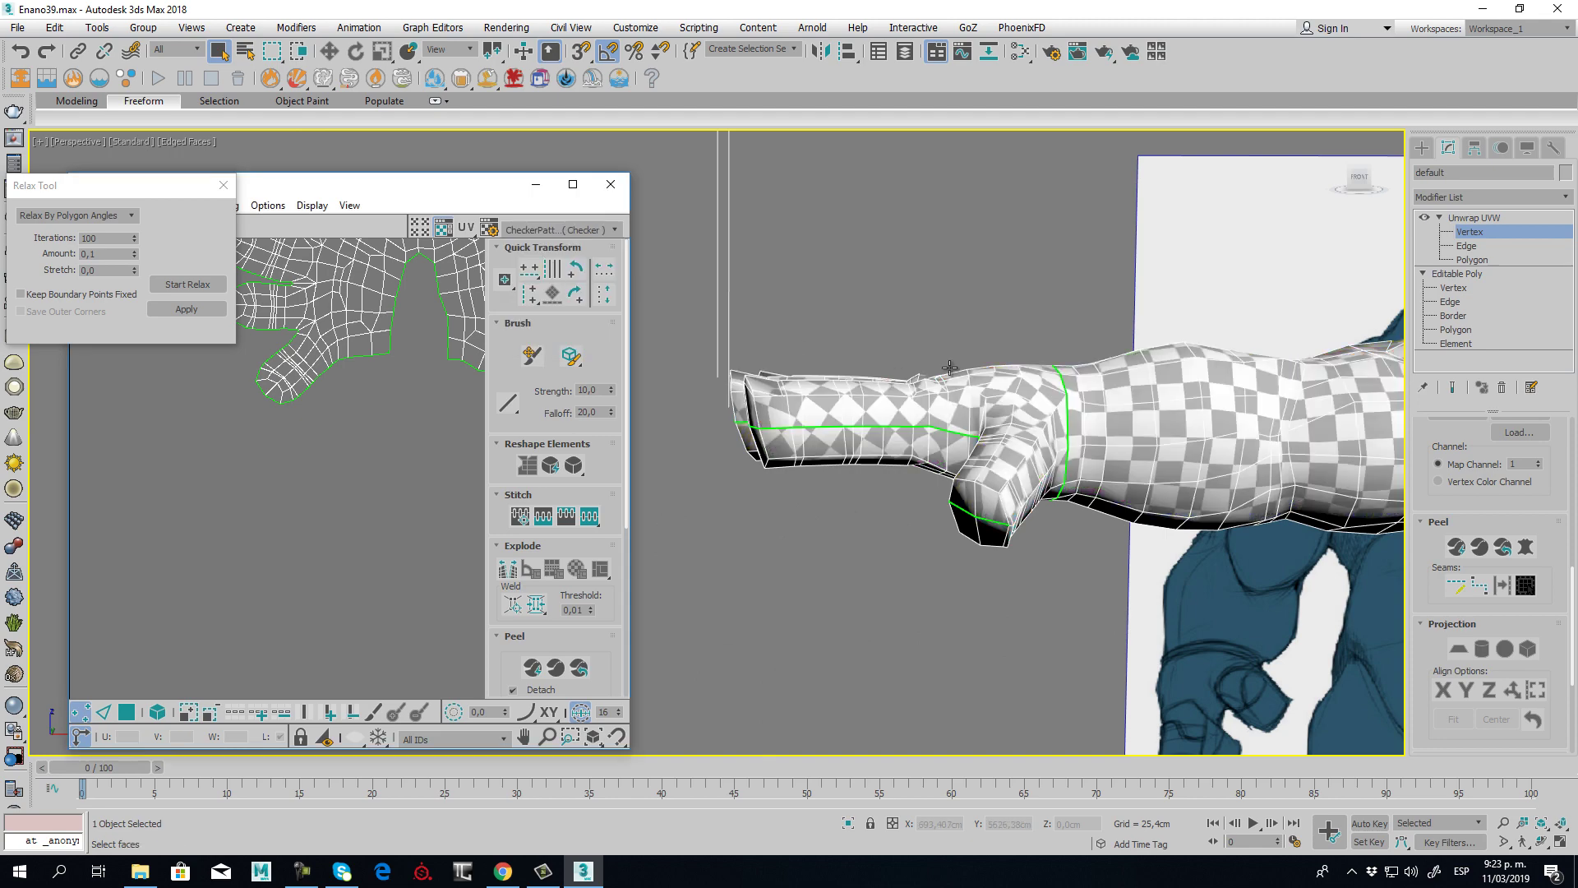
- Examine the checker pattern on the hand and arm, and the hand's UV layout relative to the texture square and other islands
middle_drag(1120, 450, 945, 444)
alt+middle_drag(945, 444, 812, 452)
middle_drag(396, 438, 327, 595)
scroll(328, 595, down, 2)
scroll(333, 466, up, 3)
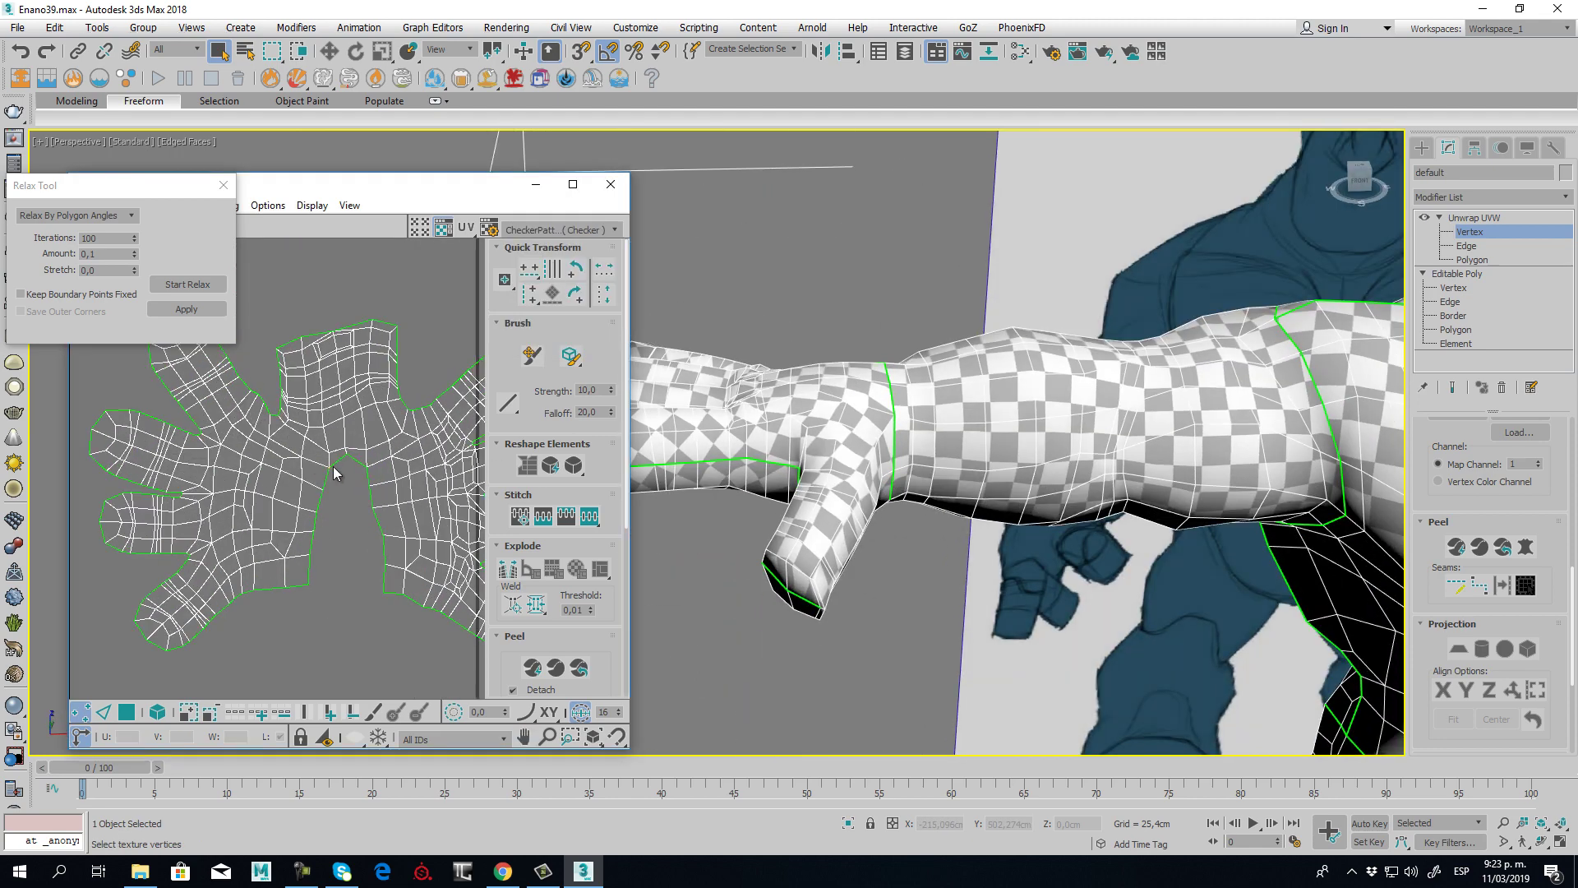
middle_drag(356, 465, 295, 475)
scroll(353, 493, down, 3)
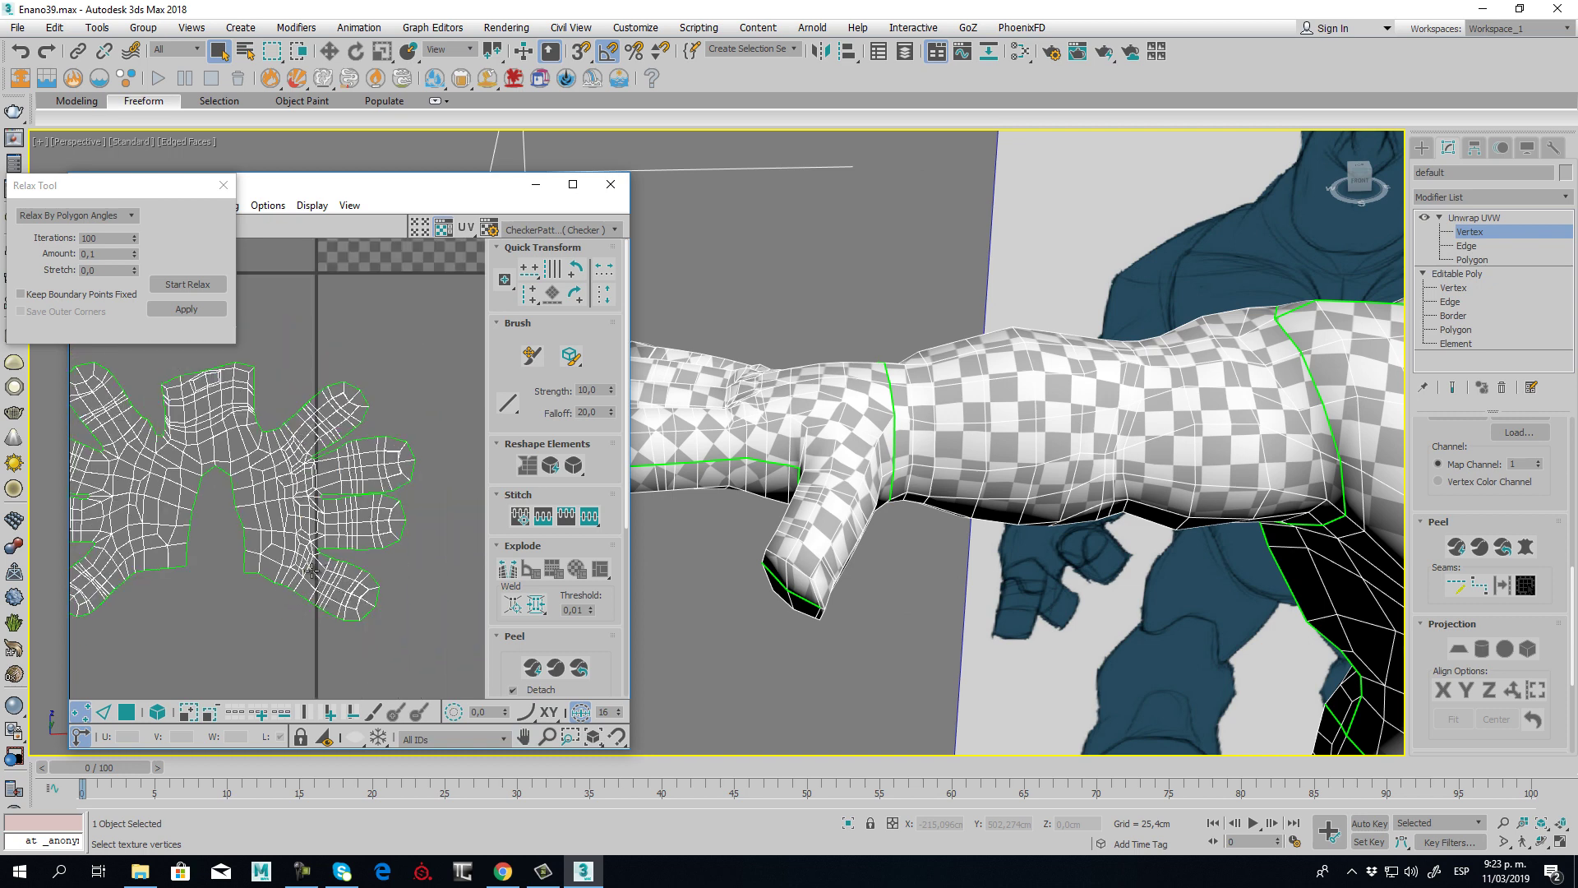
middle_drag(169, 488, 342, 521)
middle_drag(409, 483, 235, 563)
scroll(197, 508, up, 2)
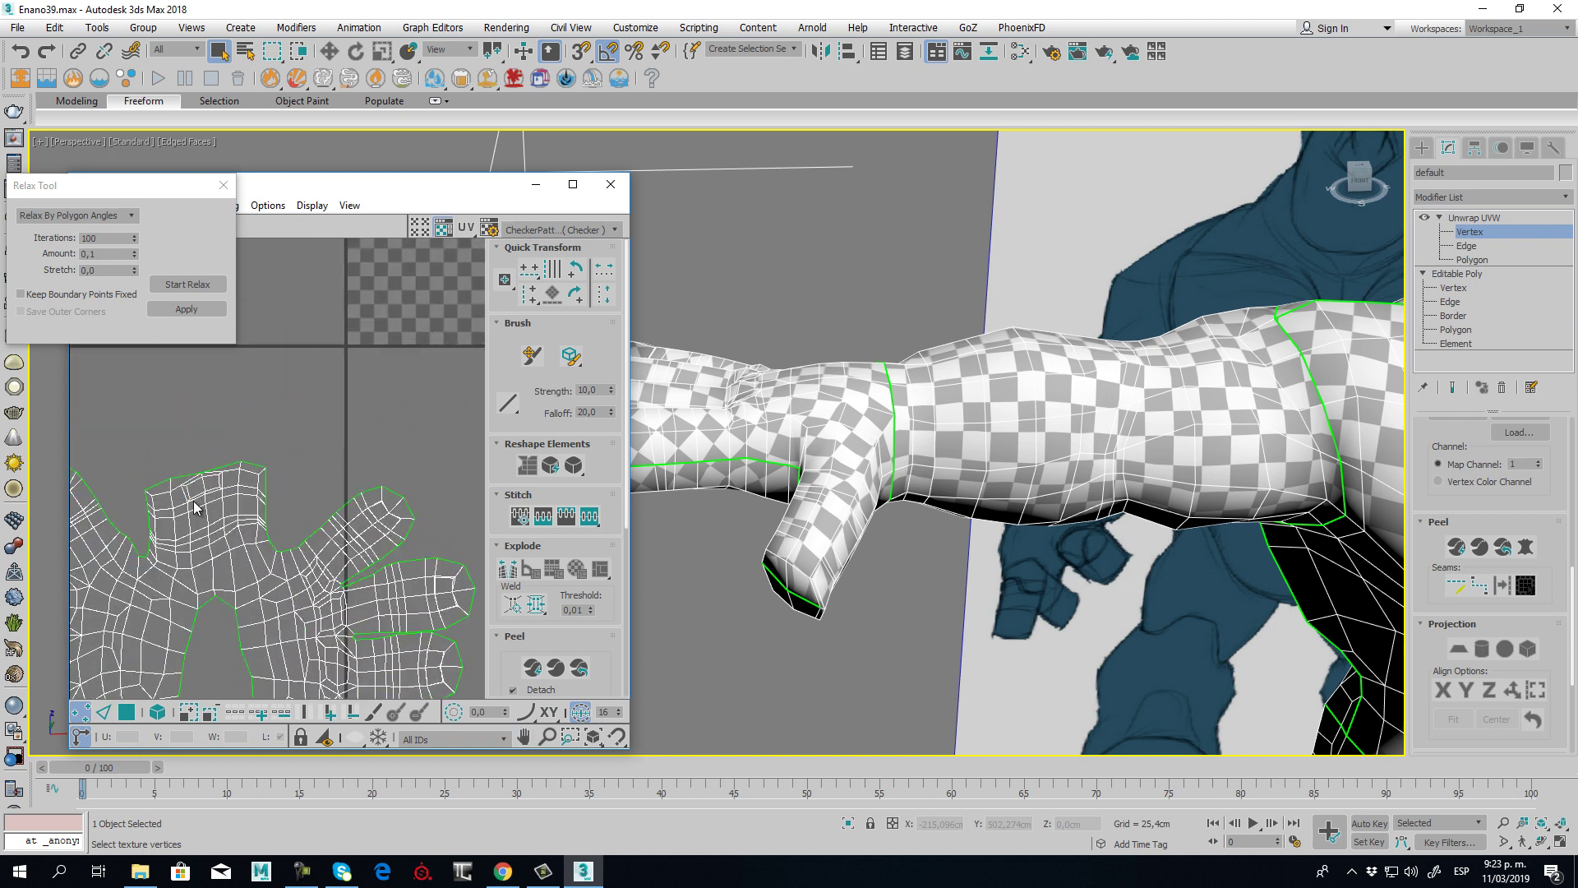
middle_drag(337, 482, 173, 571)
scroll(229, 485, down, 7)
middle_drag(435, 477, 152, 504)
scroll(255, 479, down, 3)
scroll(126, 469, up, 4)
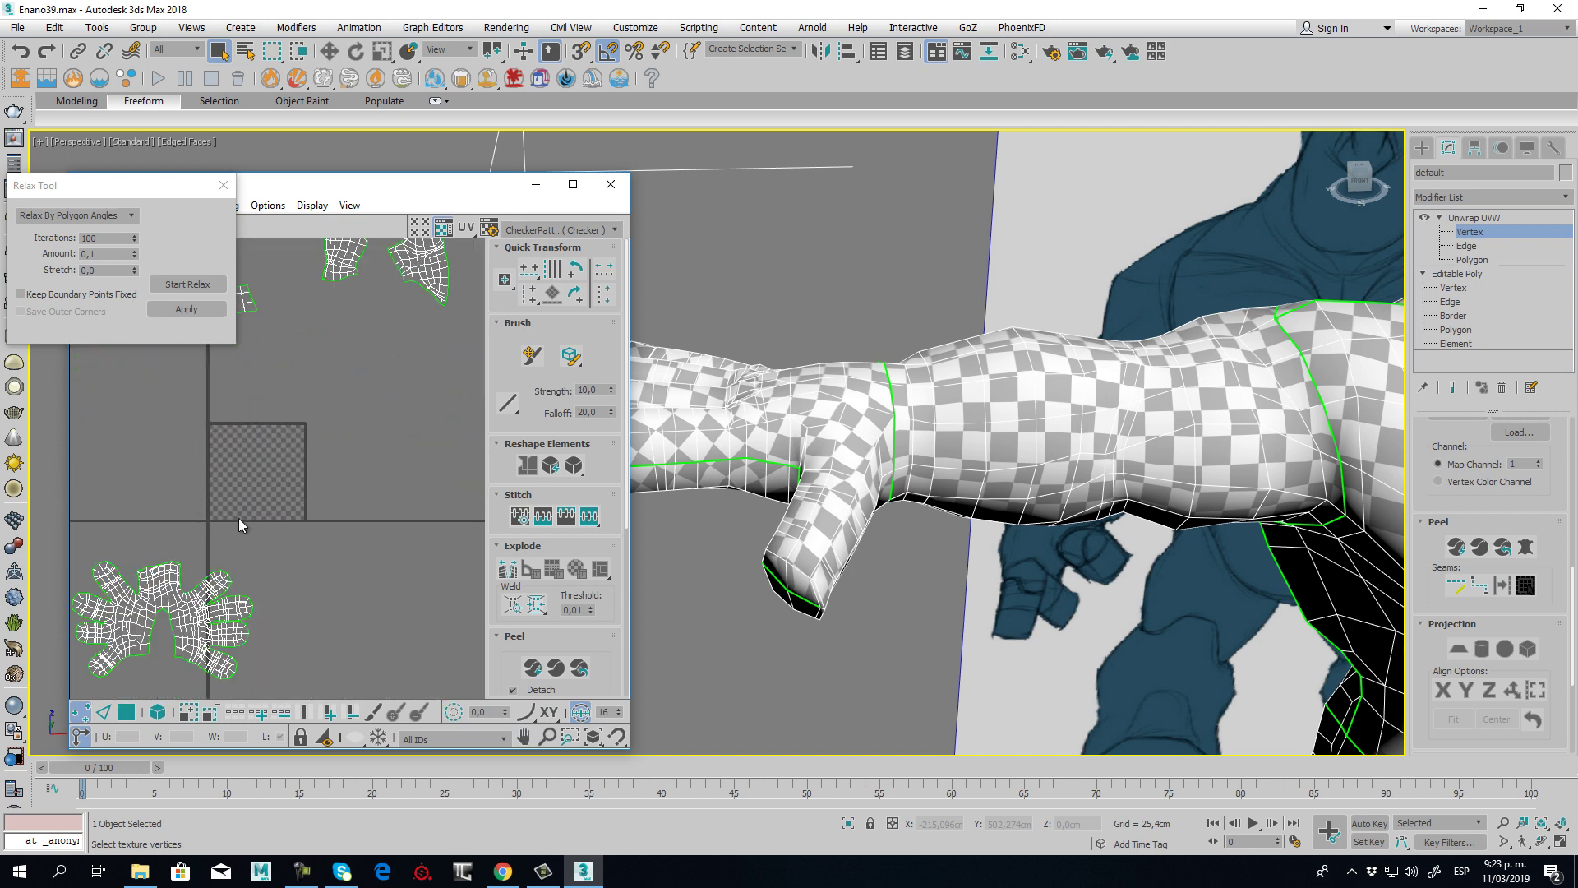
- Select the polygons of the face from the forehead to the chin in the left side view, leaving out the ear and back of the head
middle_drag(960, 397, 711, 403)
scroll(711, 403, down, 5)
alt+middle_drag(967, 413, 1059, 394)
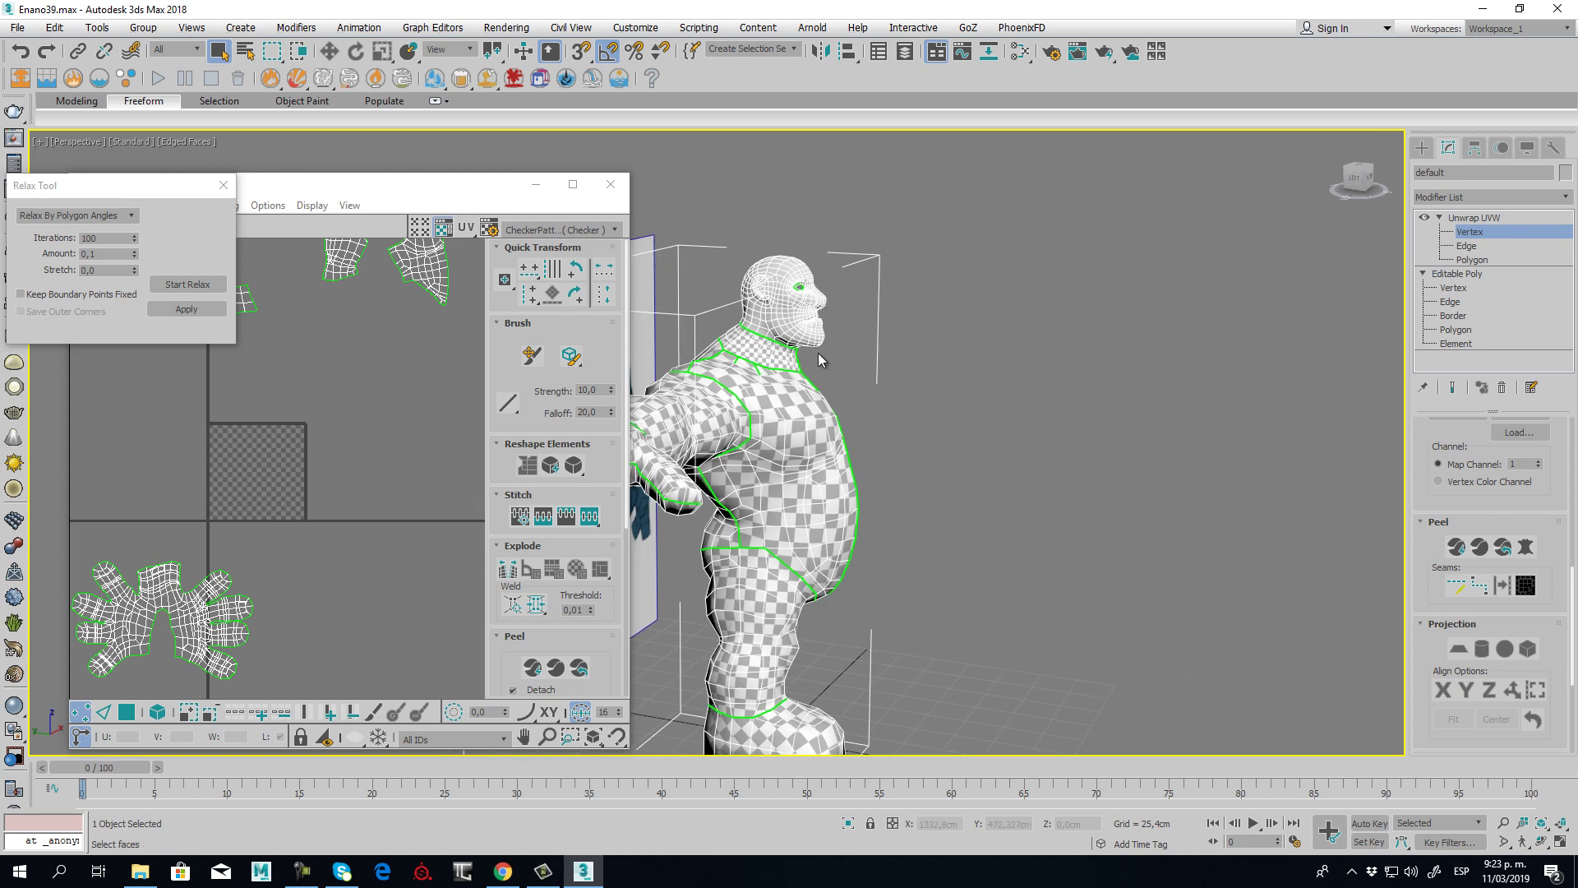
middle_drag(820, 357, 915, 382)
key(l)
scroll(919, 383, up, 4)
middle_drag(700, 308, 1026, 473)
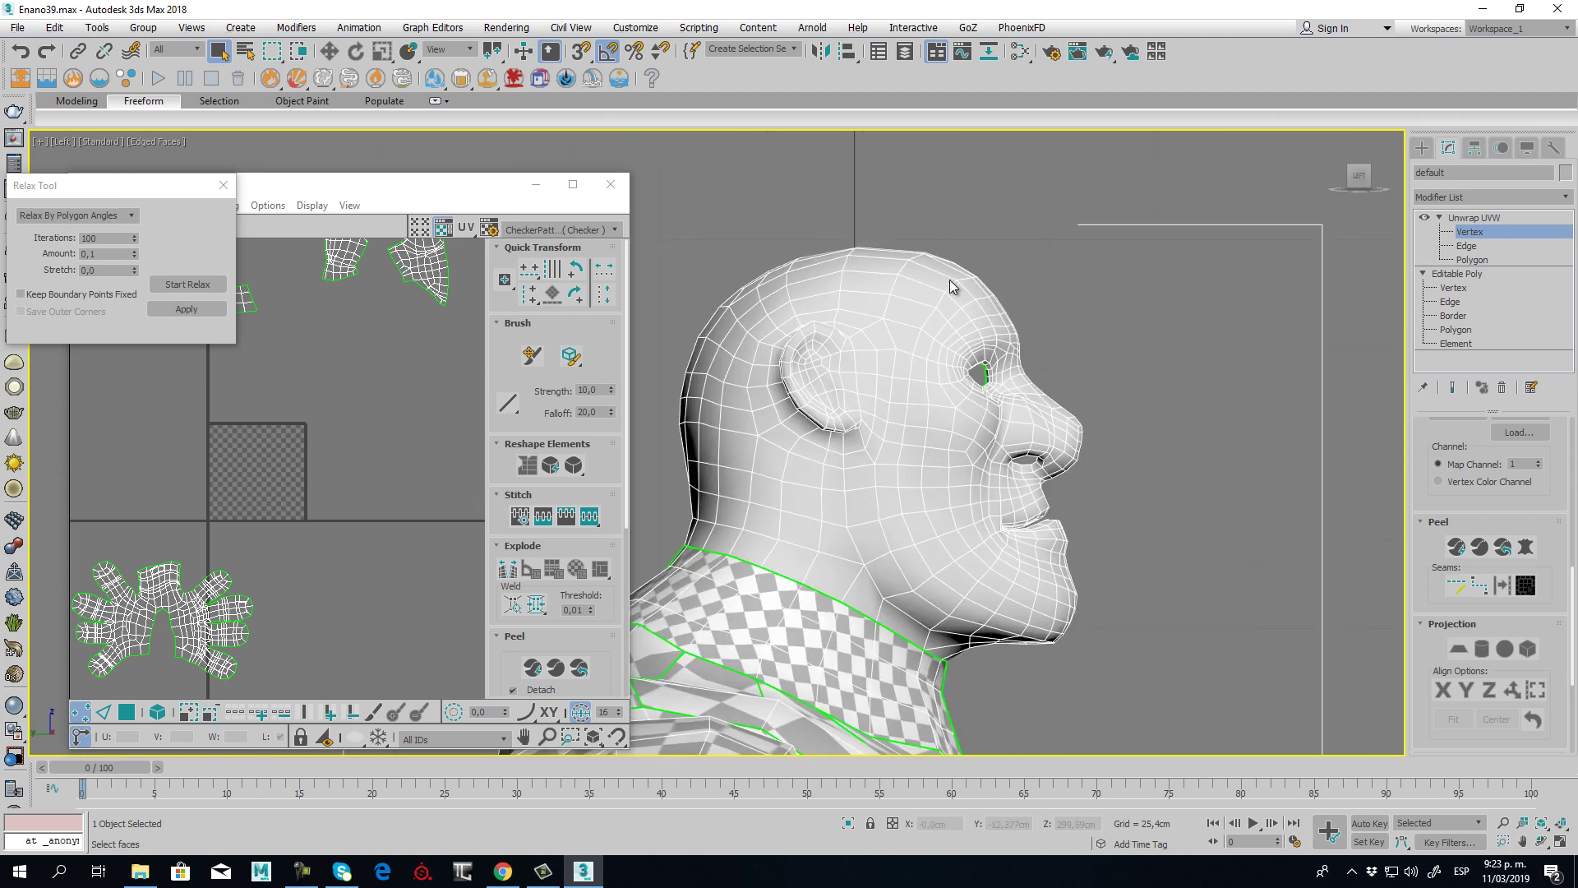
scroll(927, 223, up, 2)
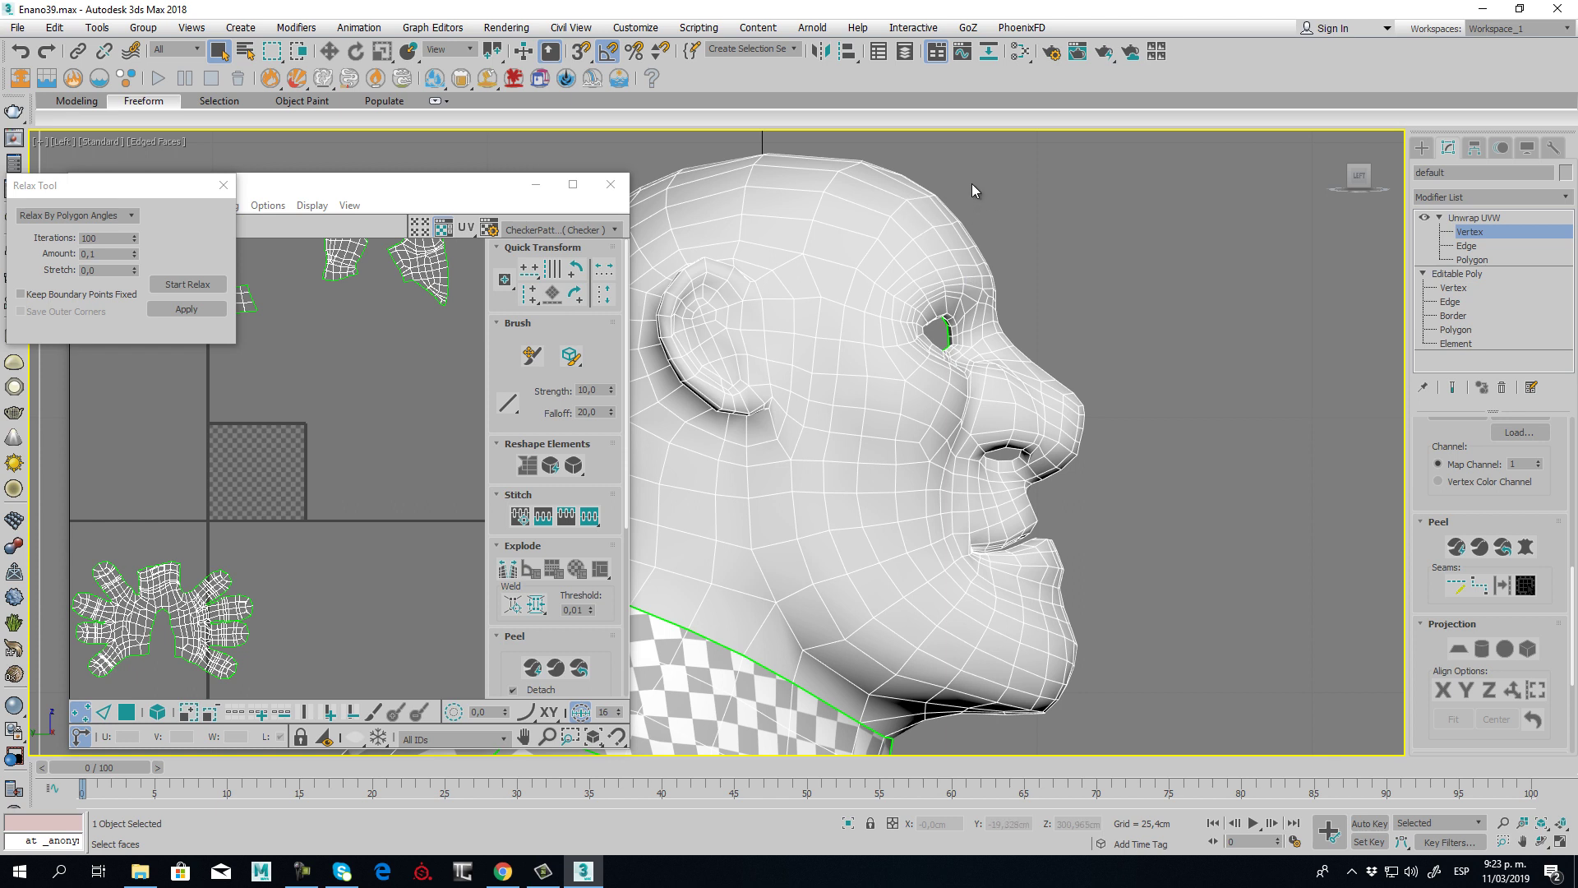
drag(891, 238, 874, 261)
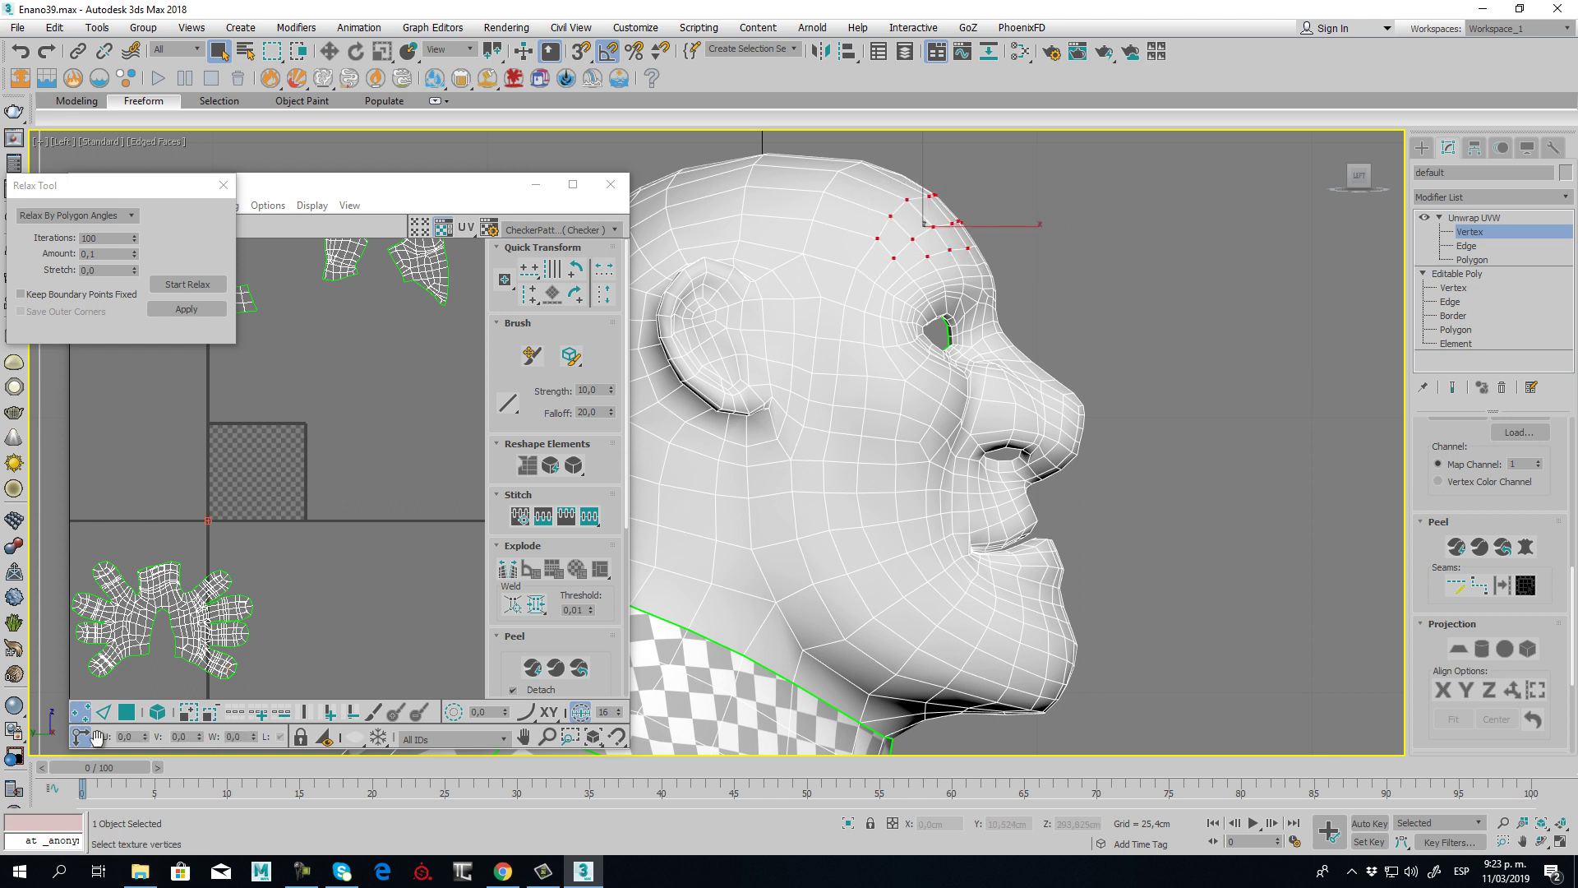
click(127, 718)
drag(873, 263, 837, 409)
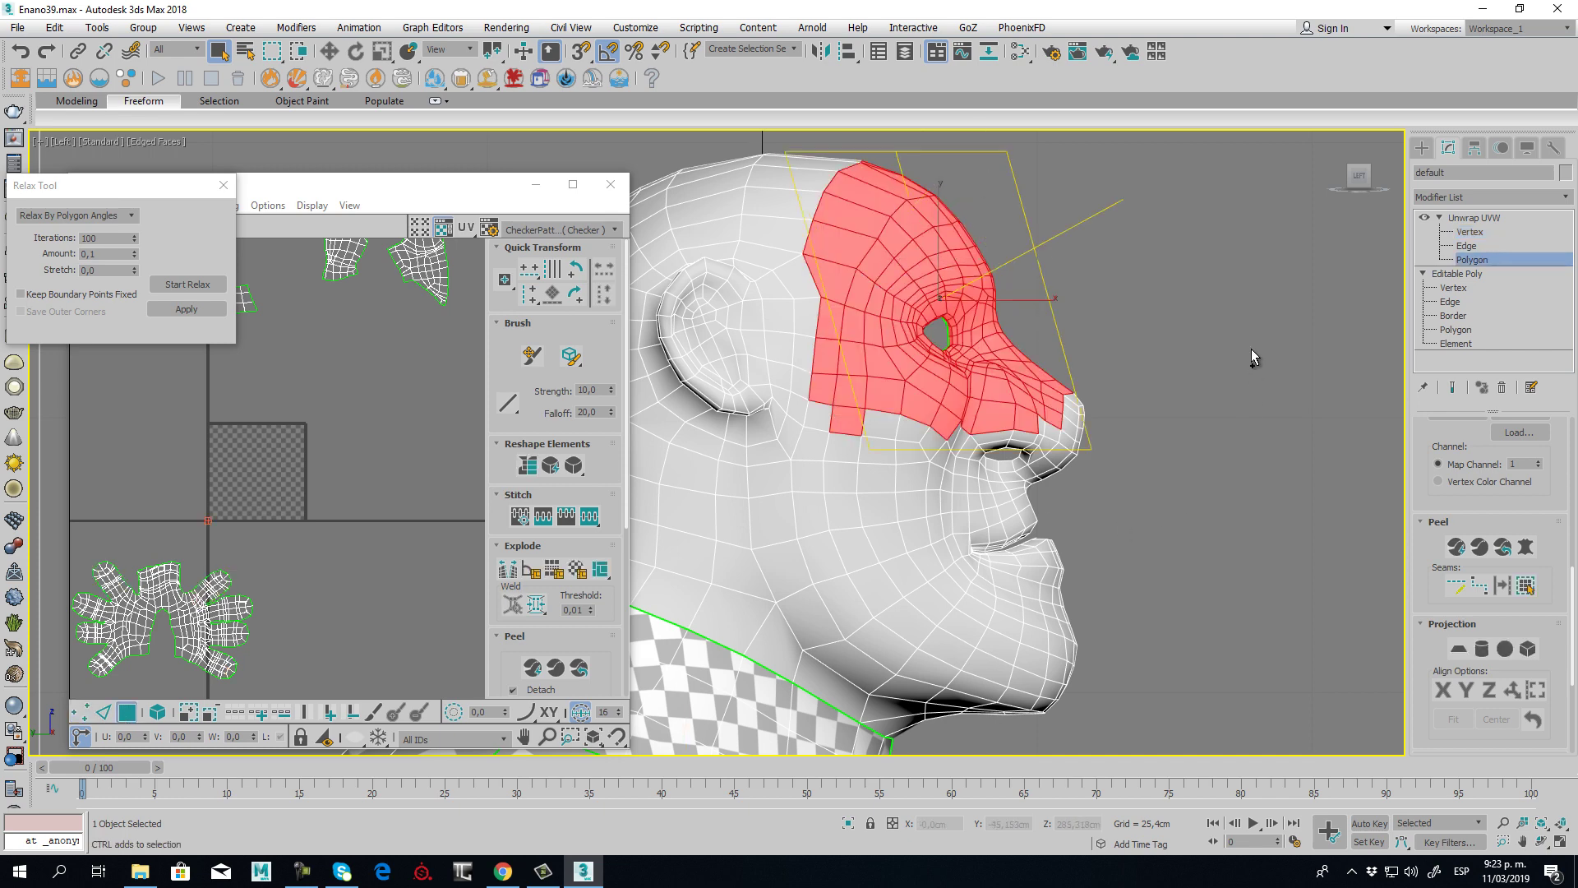
ctrl+drag(850, 525, 818, 534)
ctrl+drag(889, 604, 1021, 707)
scroll(1106, 556, down, 3)
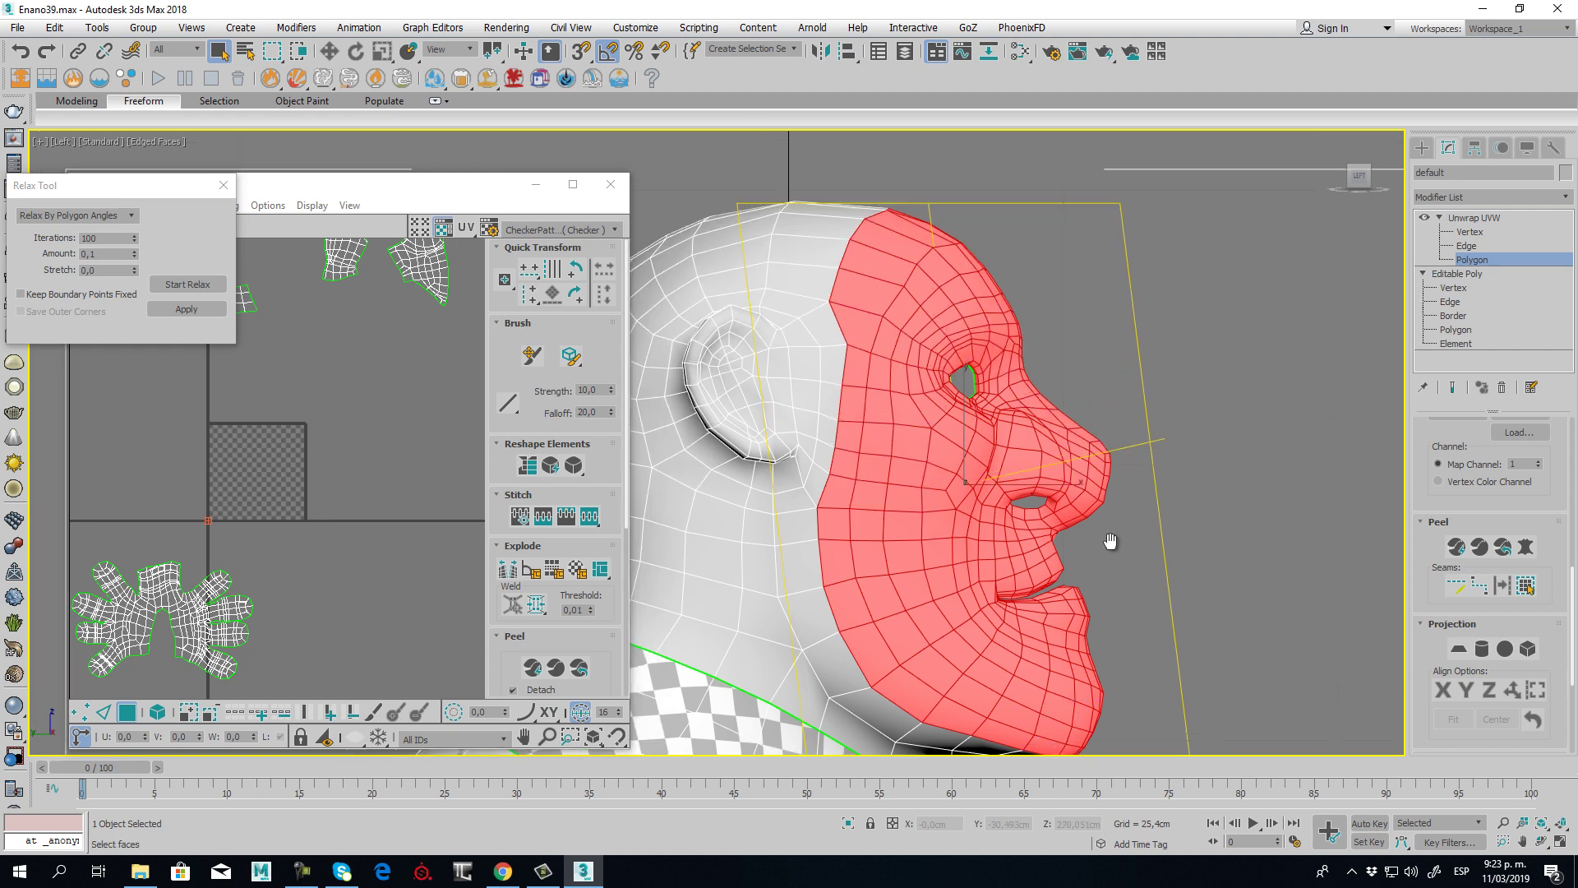
- Planar-map the selected face polygons with the projection aligned to the Y axis
key(p)
scroll(1106, 556, down, 2)
middle_drag(1107, 556, 886, 259)
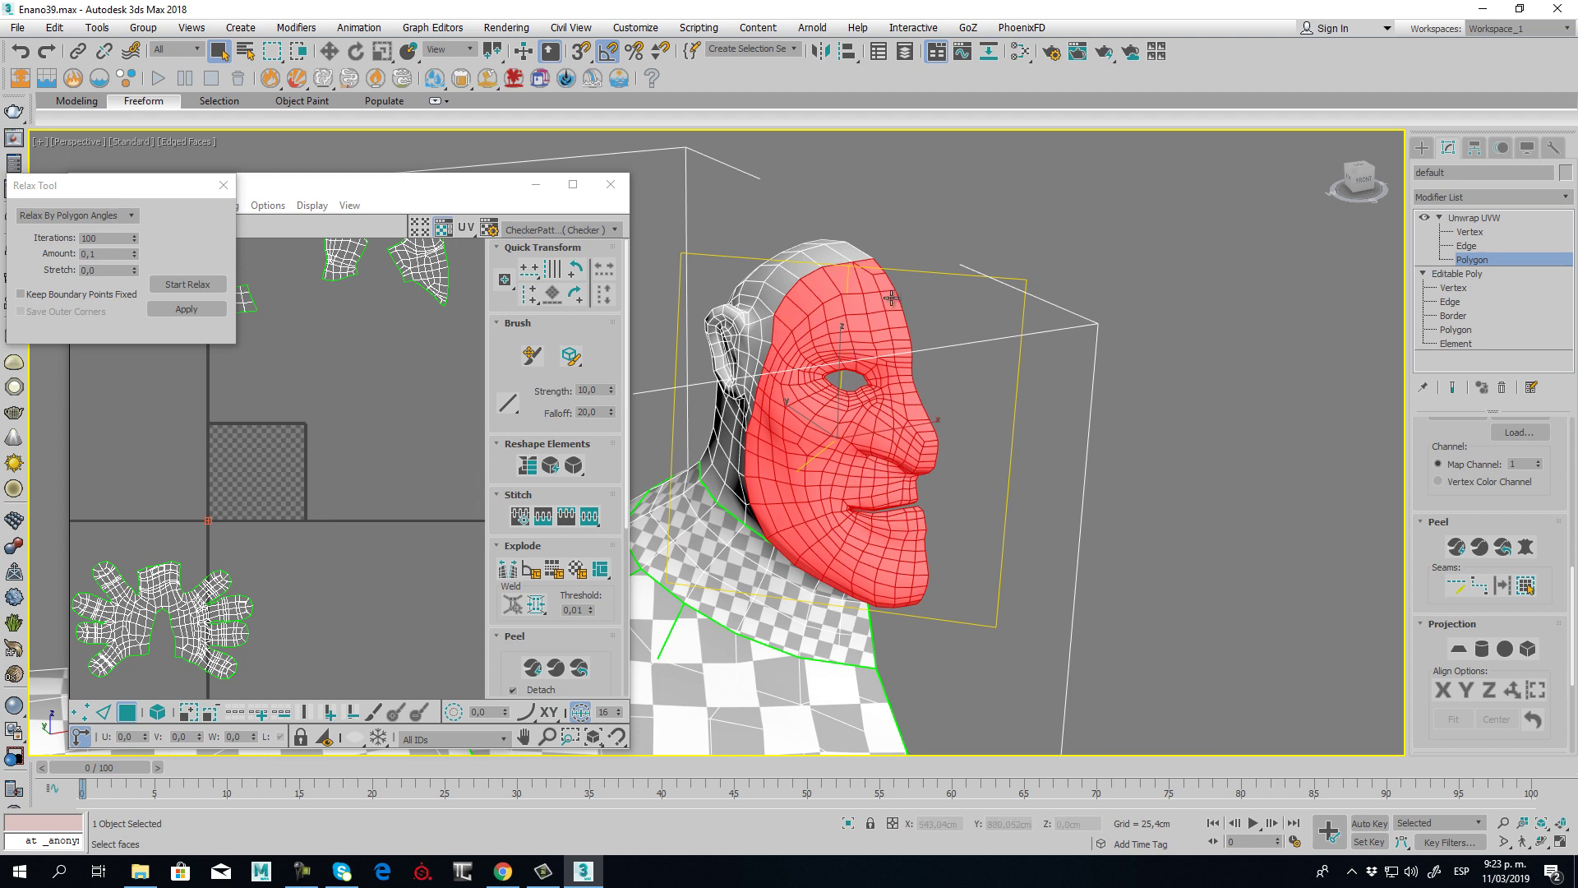
alt+middle_drag(828, 303, 941, 488)
scroll(212, 517, up, 3)
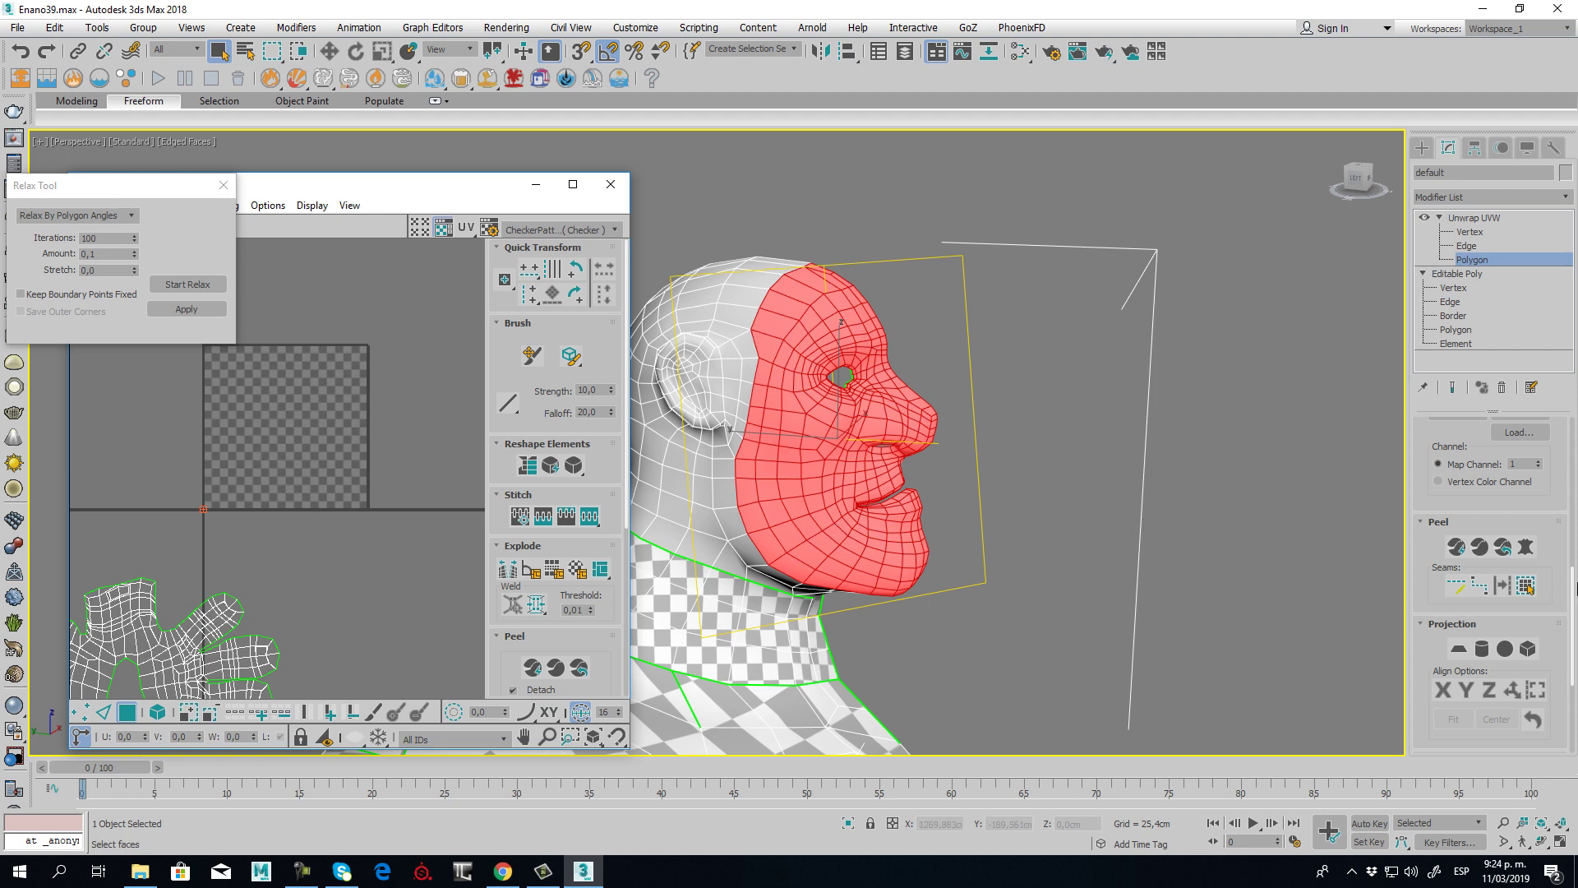
click(1456, 648)
mouse_move(999, 465)
alt+middle_down()
mouse_move(941, 478)
mouse_move(916, 402)
mouse_move(1024, 457)
mouse_move(1069, 460)
alt+middle_up()
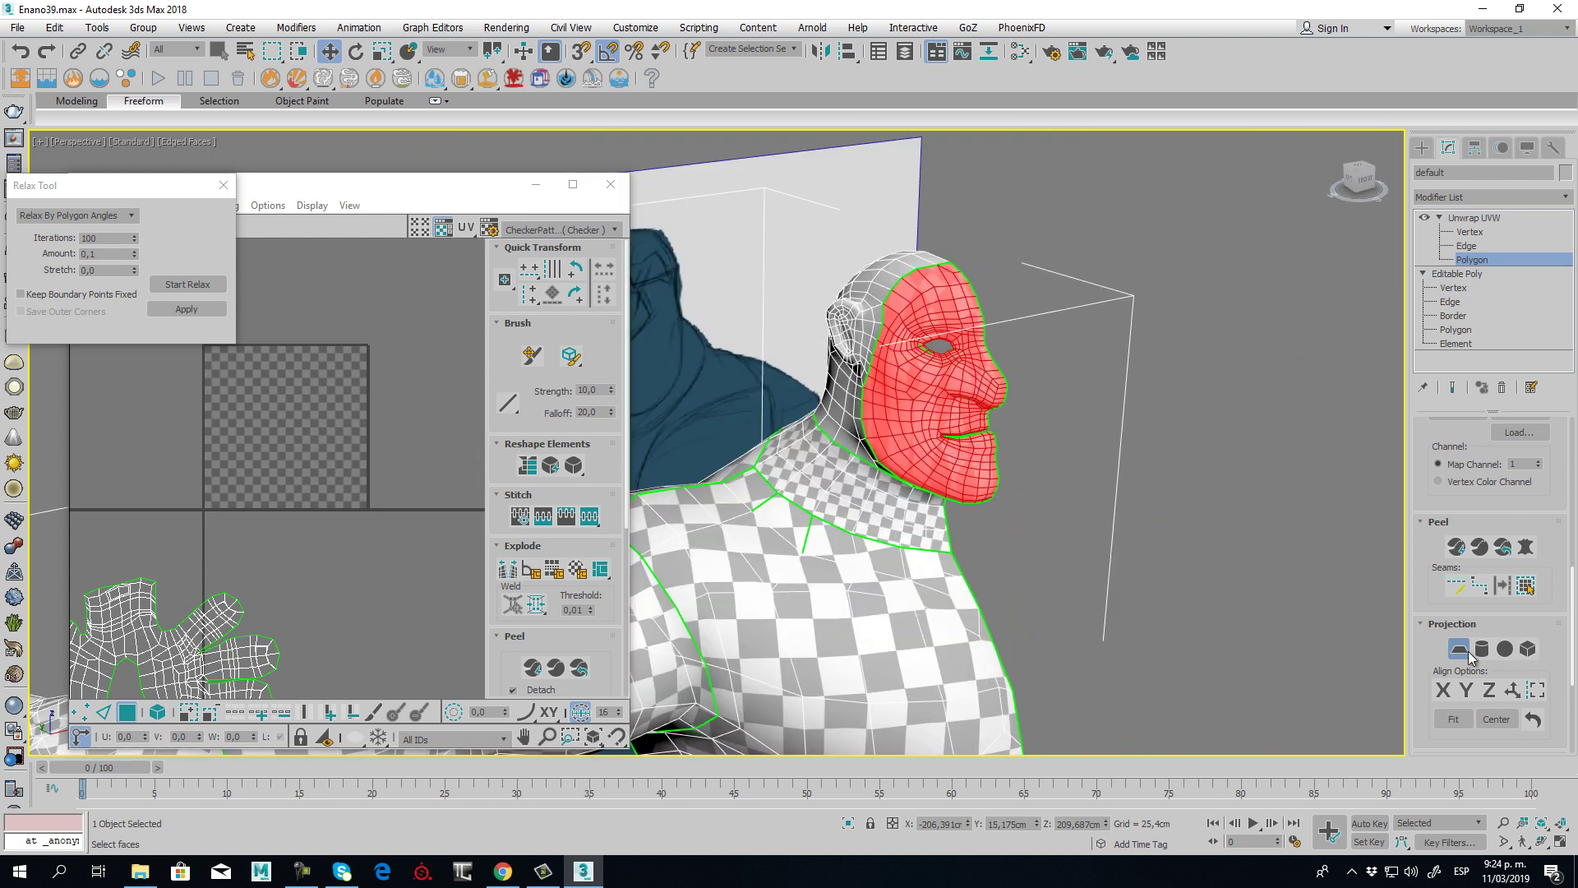
click(1468, 693)
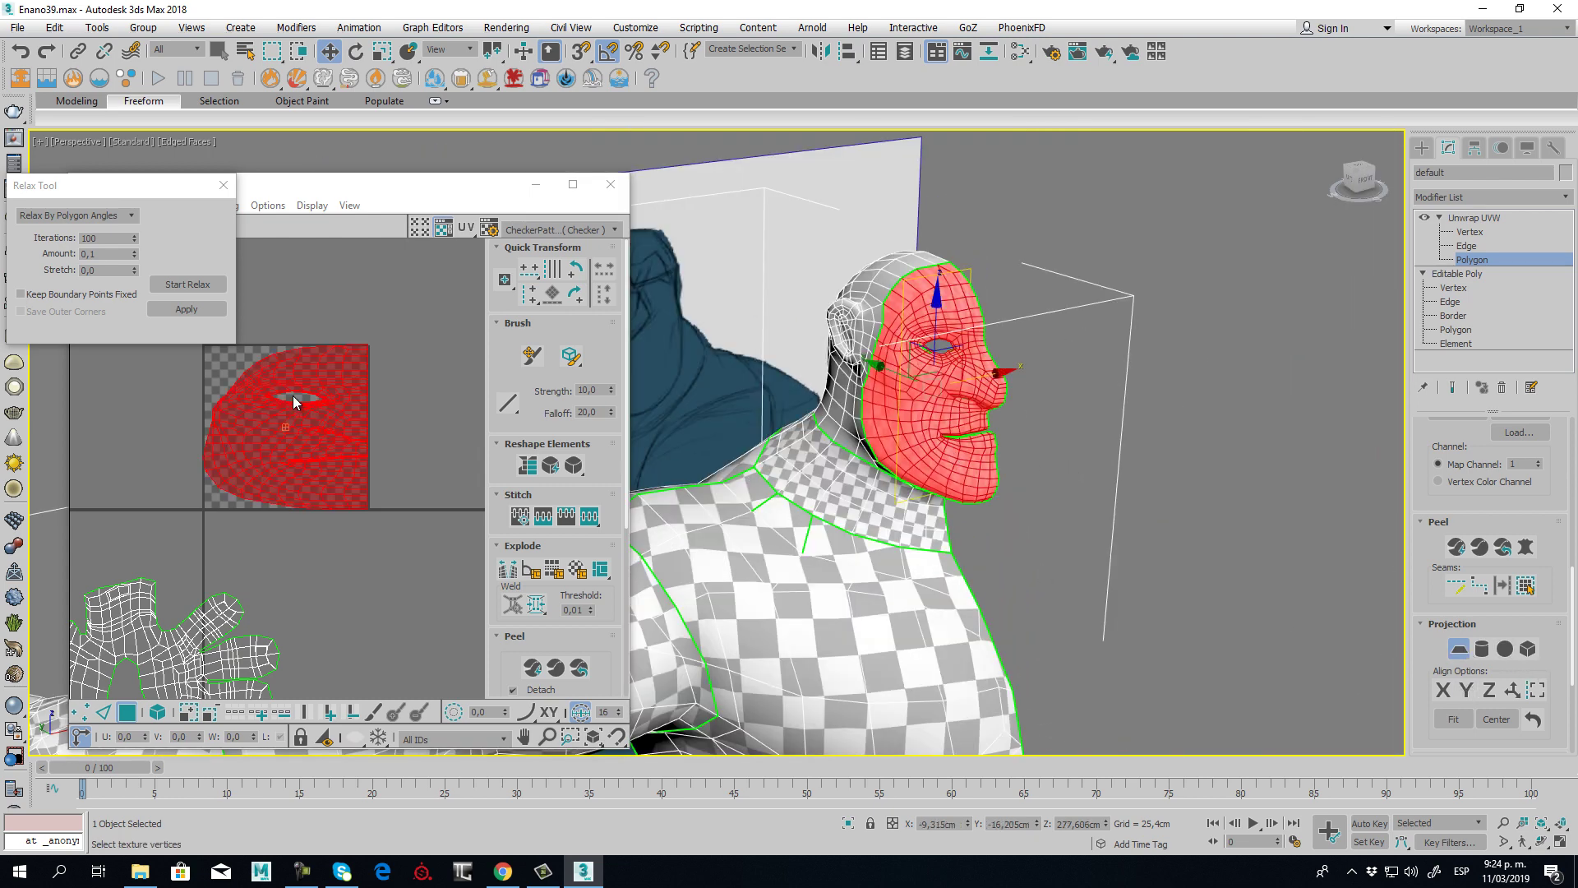
click(1457, 649)
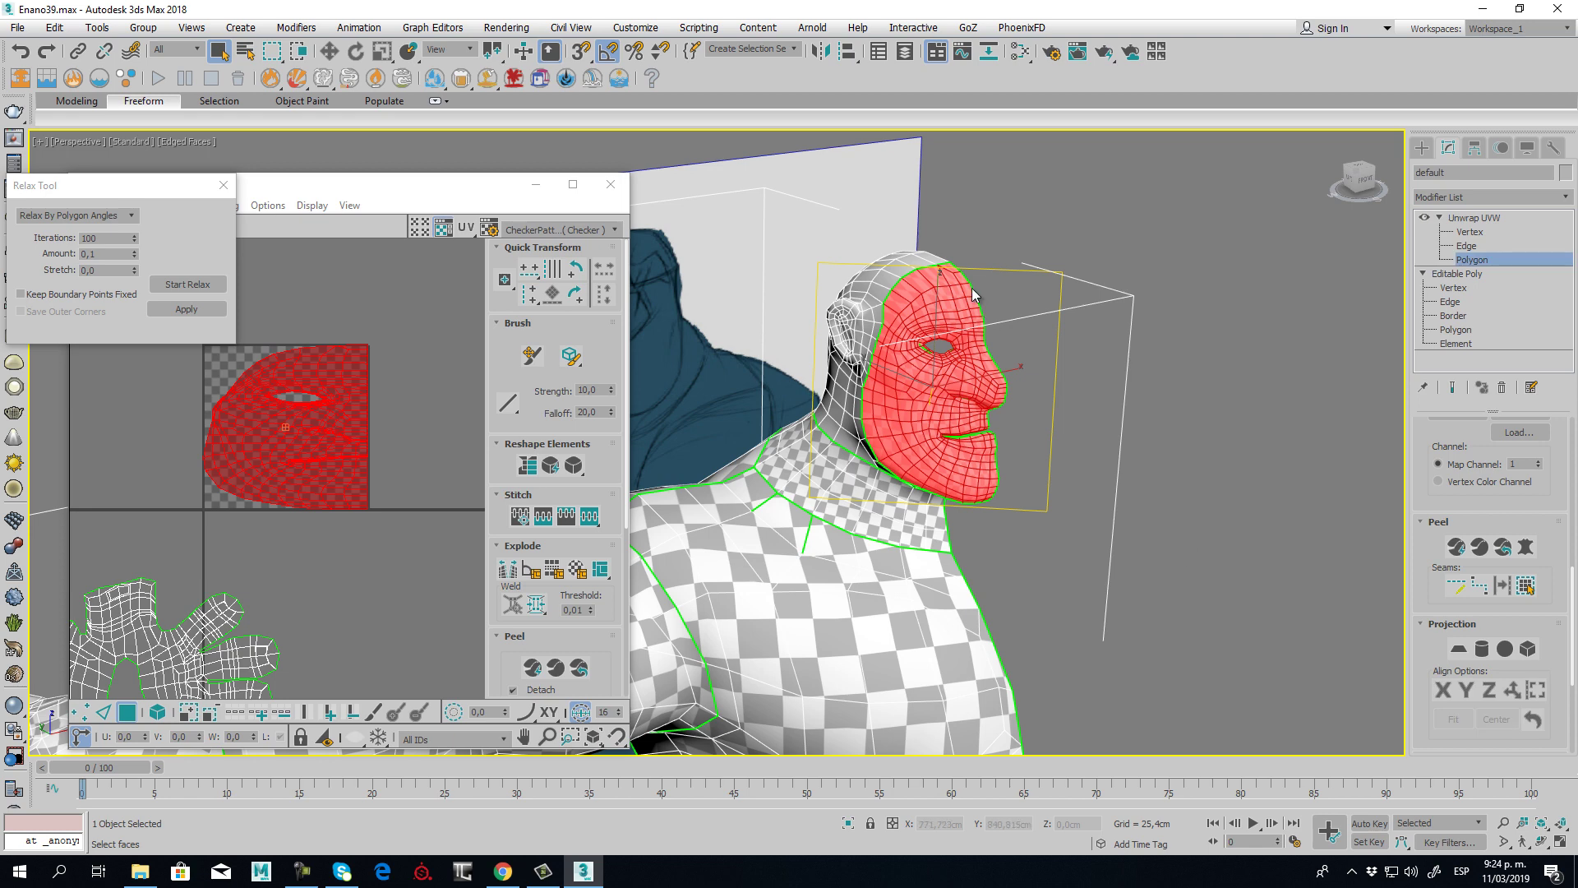
- Move the face UV island outside the texture square and scale it narrower and taller in Freeform mode to match the face's proportions
scroll(301, 481, down, 4)
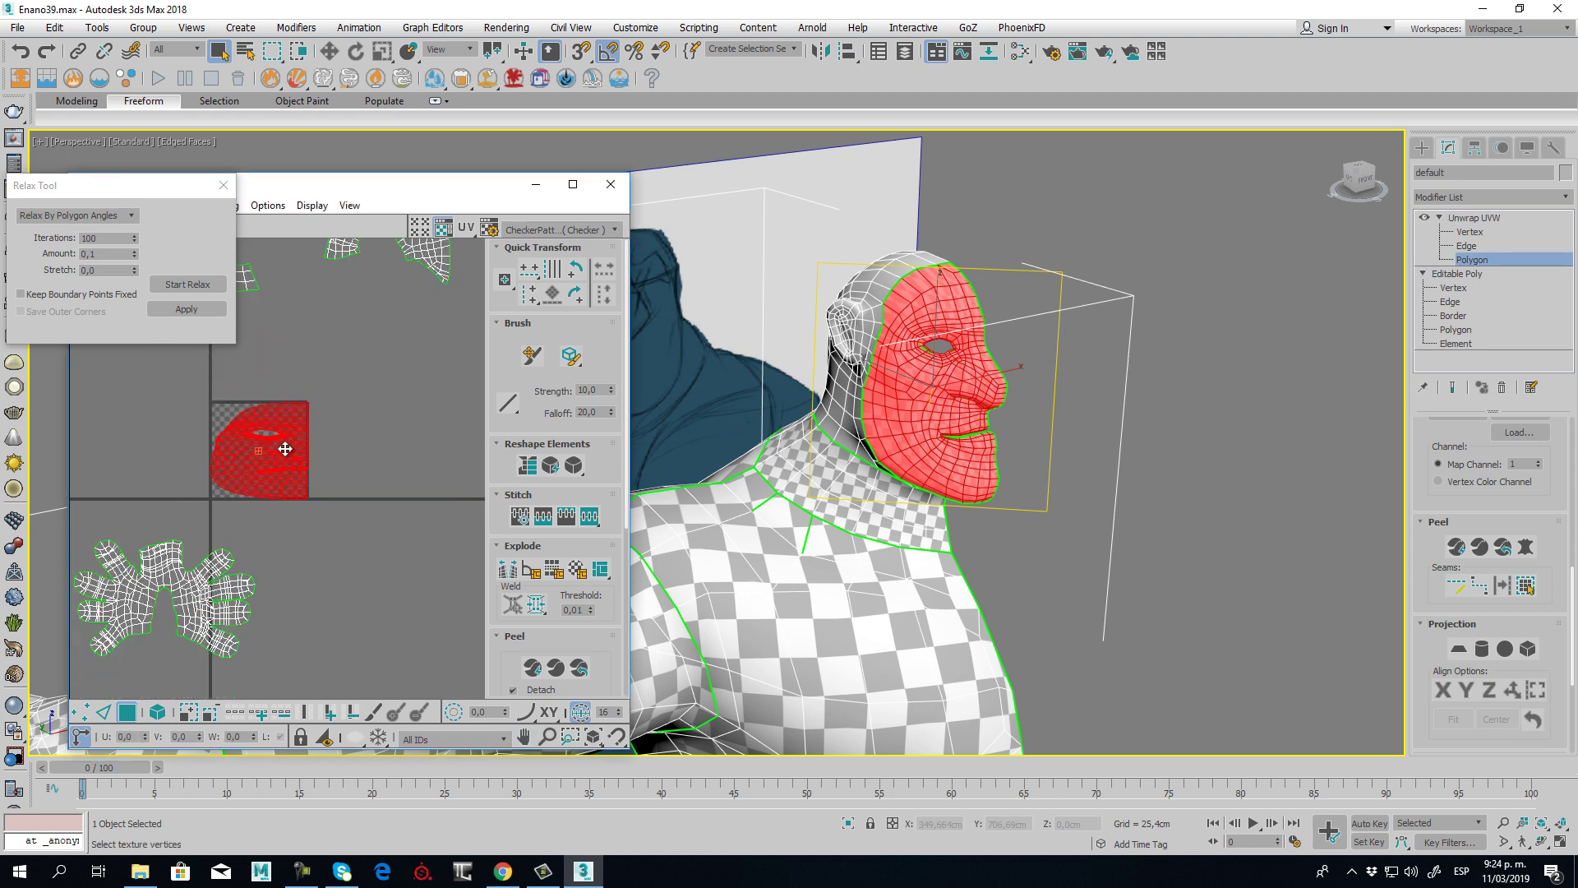
drag(285, 449, 403, 519)
middle_drag(399, 485, 396, 417)
drag(141, 192, 162, 306)
click(149, 227)
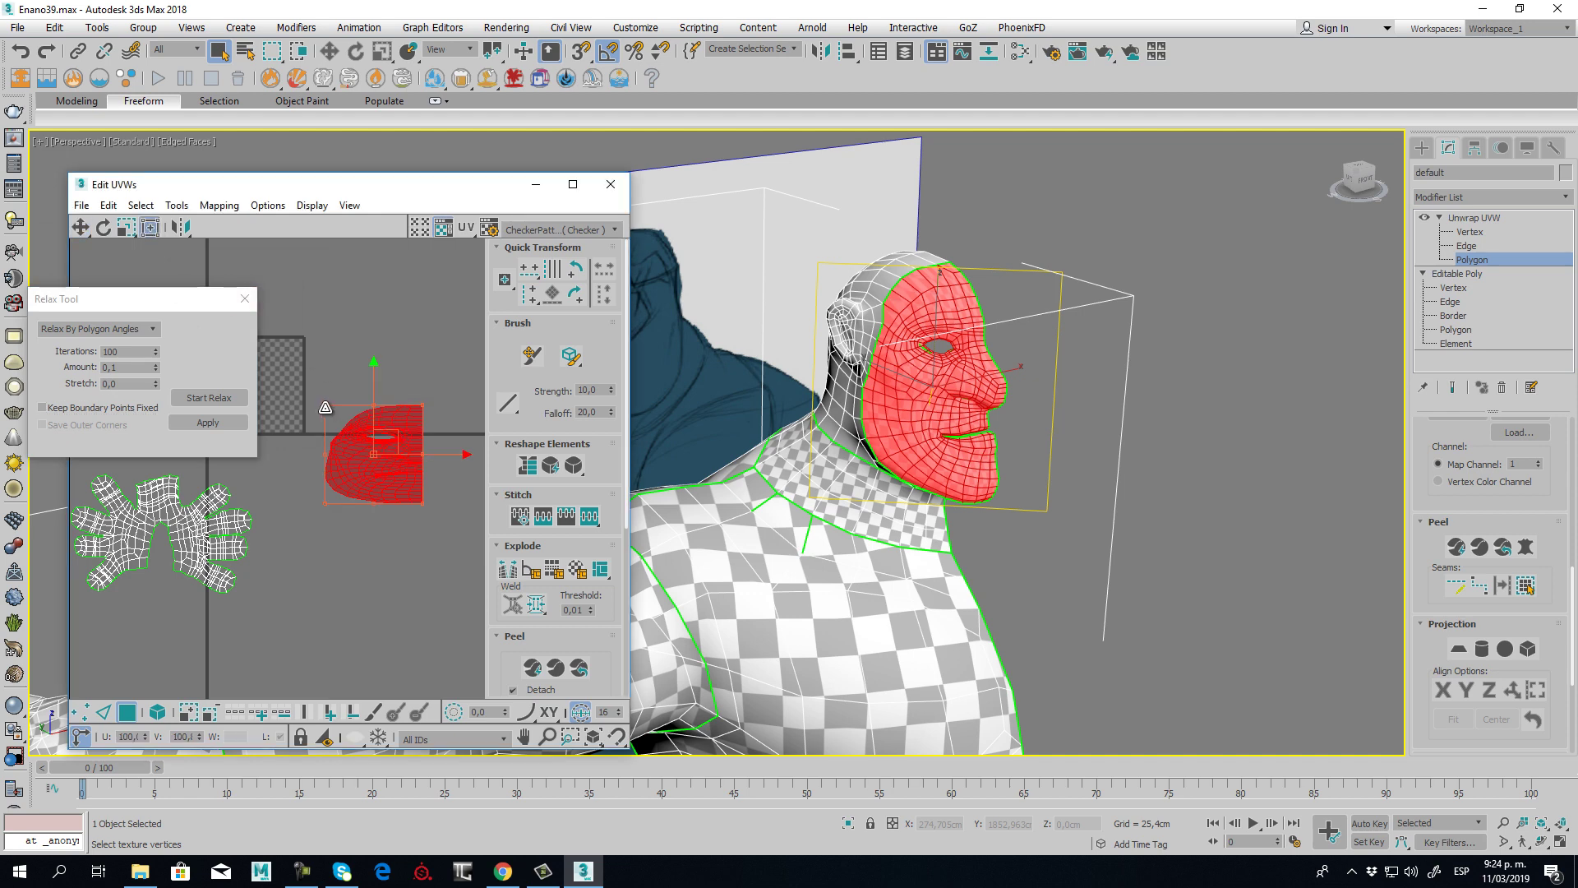
drag(325, 408, 359, 364)
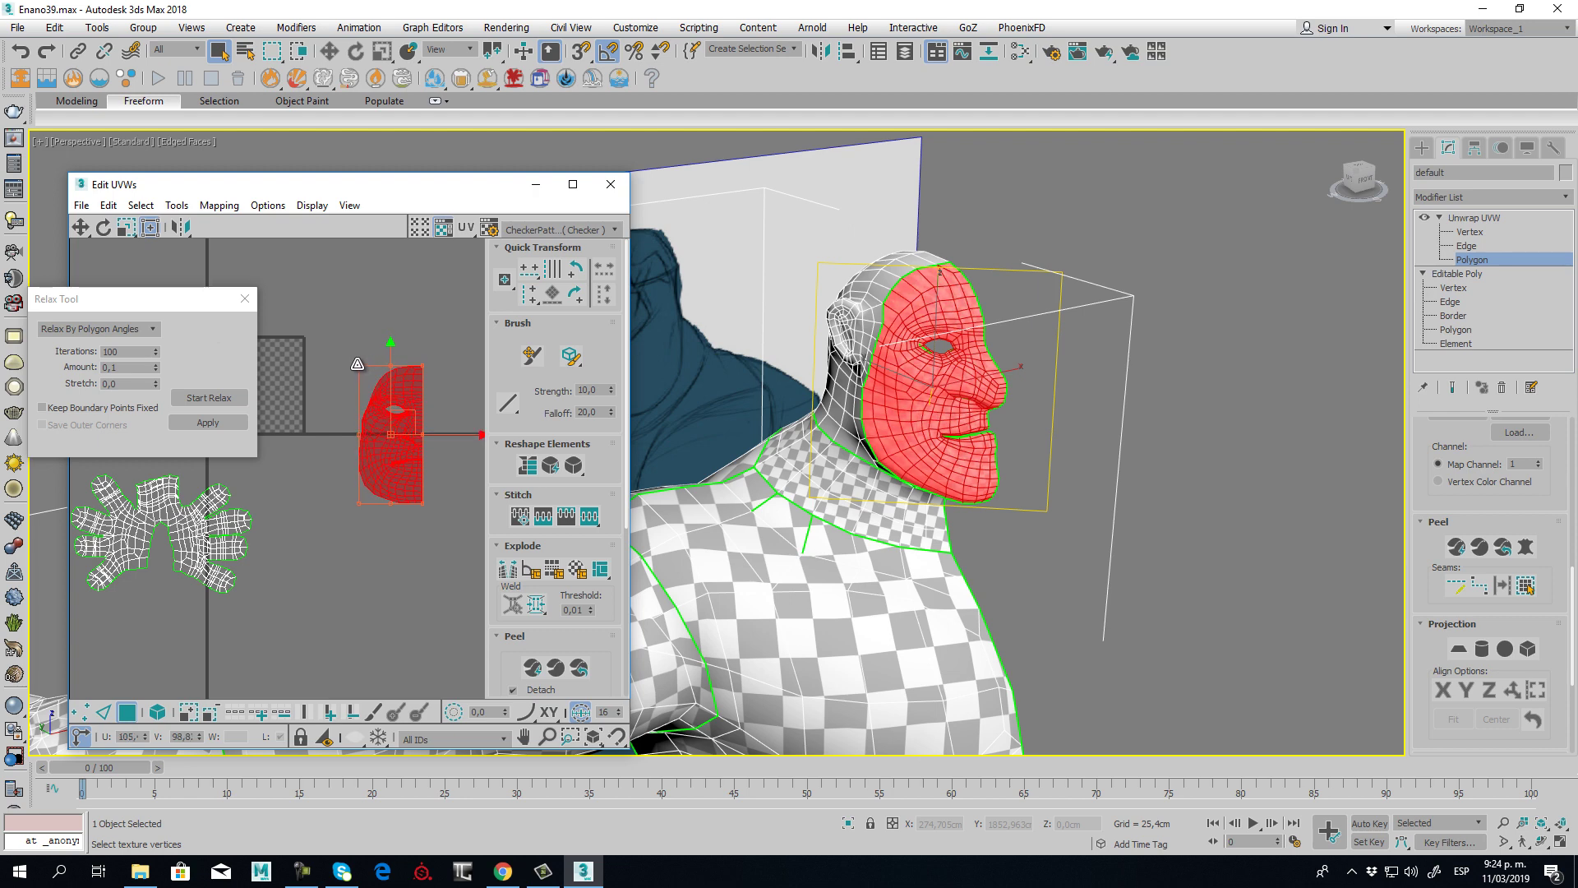
- Enlarge the UV editor to full screen and set it to the Move tool at vertex level for the face island
click(360, 322)
scroll(378, 420, up, 4)
mouse_move(396, 340)
middle_down()
mouse_move(314, 375)
mouse_move(418, 331)
middle_up()
middle_drag(449, 654, 364, 491)
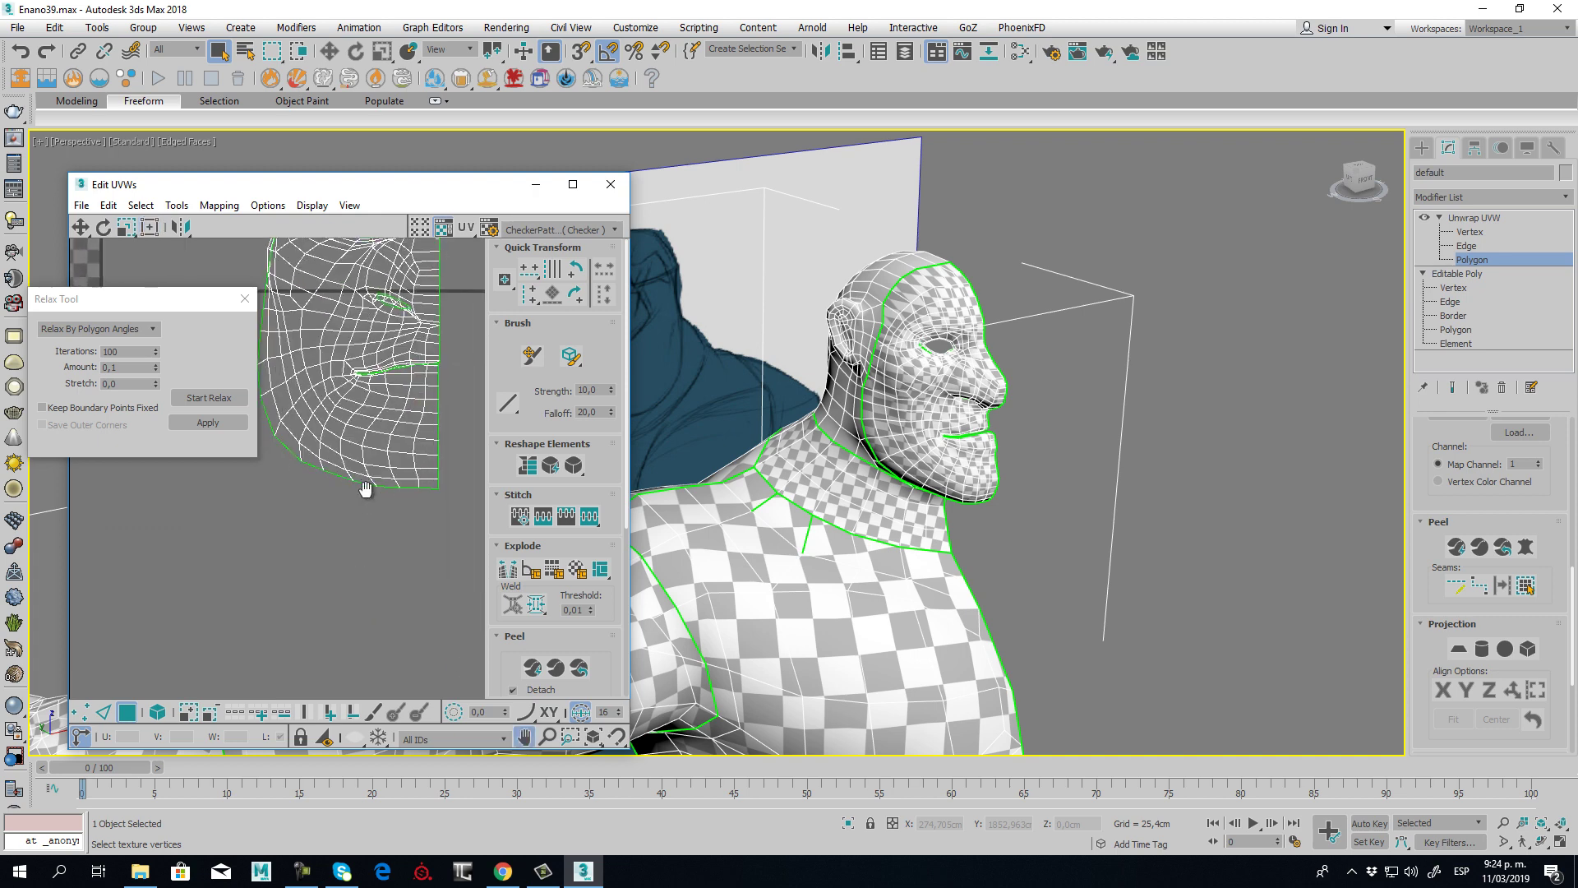
scroll(363, 491, down, 2)
click(573, 184)
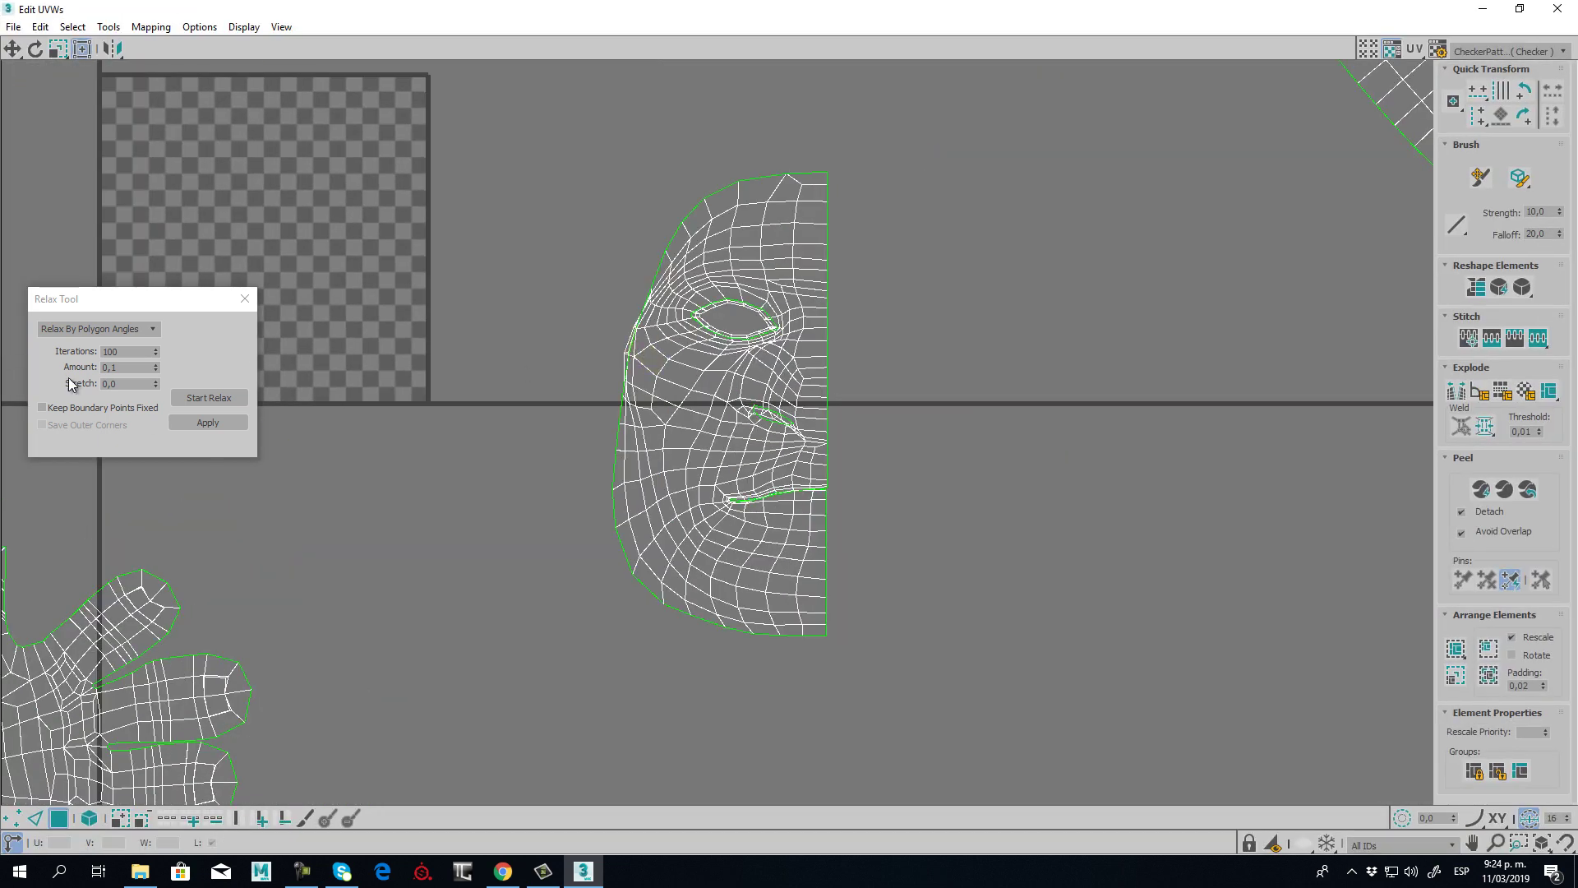
click(9, 46)
click(12, 818)
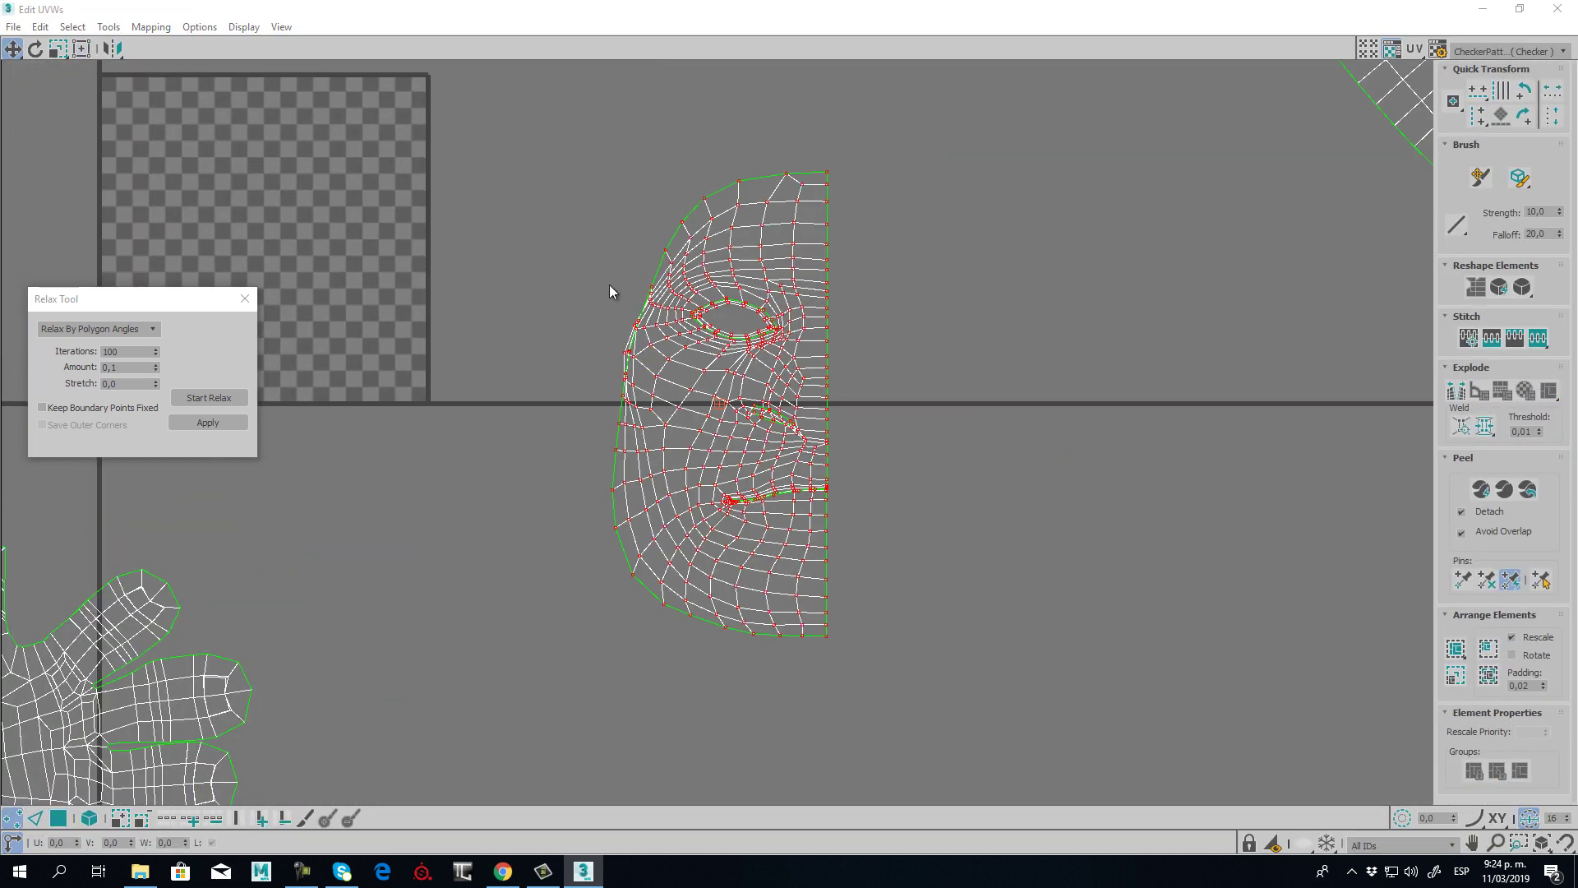
- Try to relax the upper forehead UV vertices, including those on the centre line, by polygon angles, and undo it
click(651, 201)
middle_drag(764, 171, 717, 295)
scroll(716, 295, up, 2)
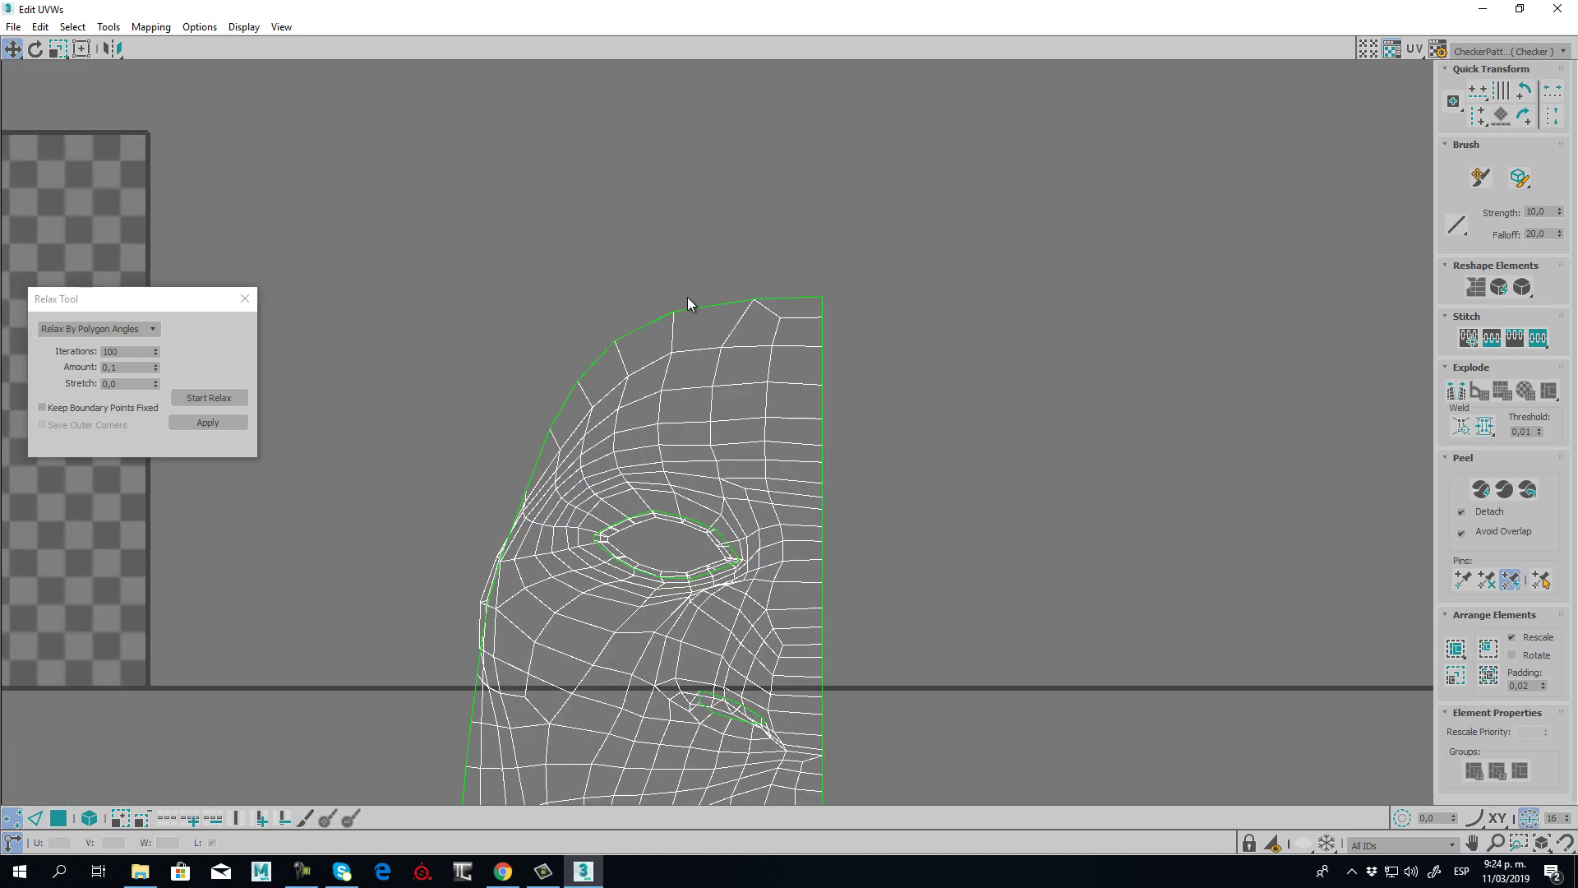
drag(876, 380, 573, 280)
click(199, 396)
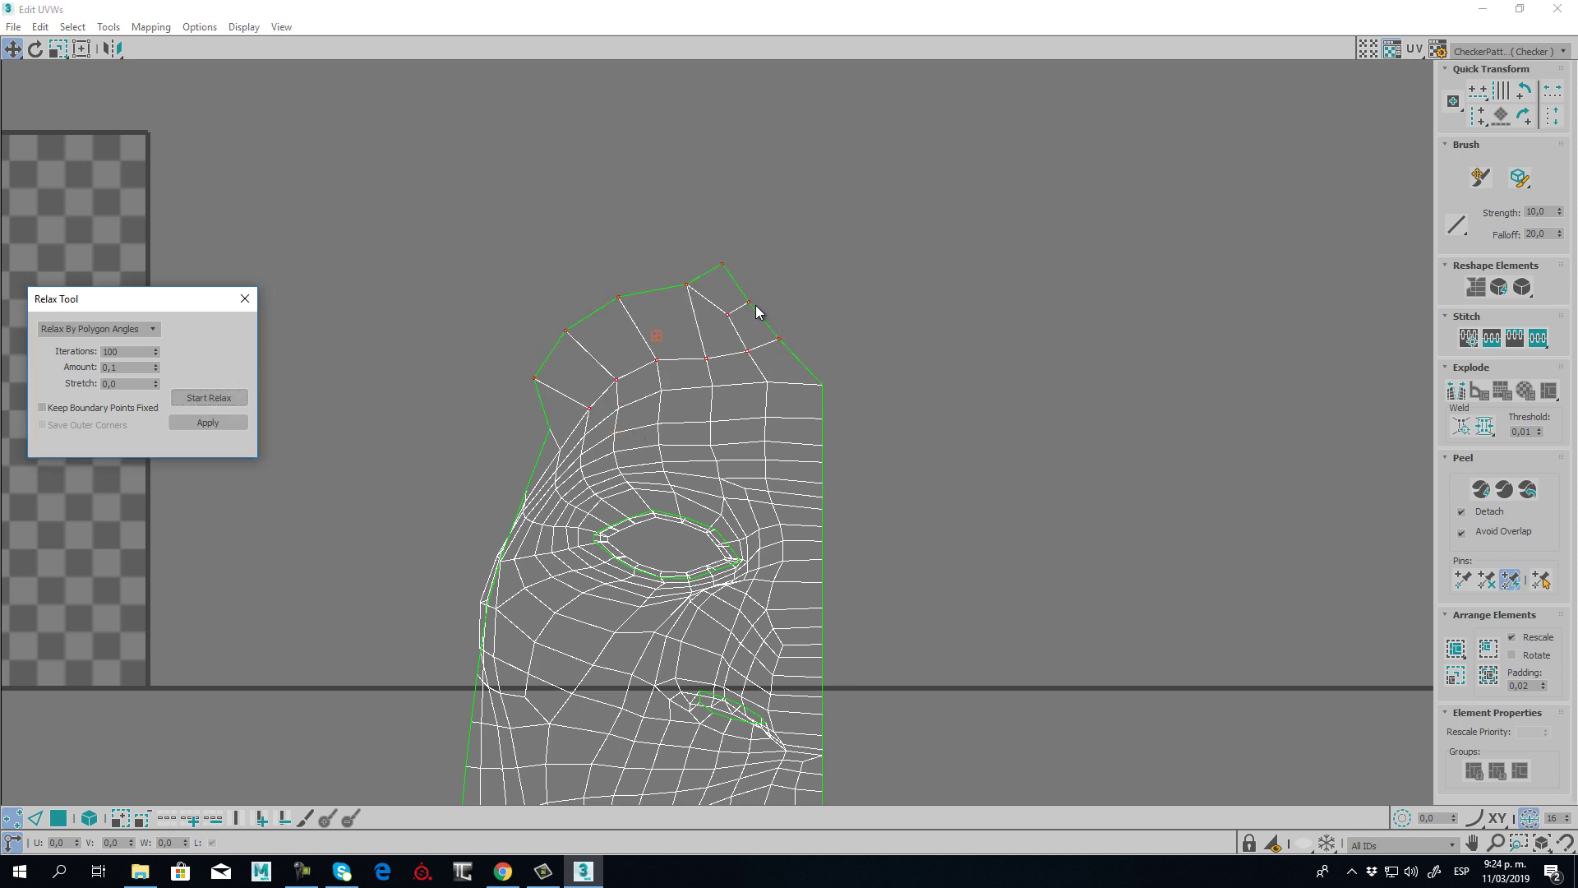
key(ctrl+z)
- Relax the forehead's outer UV vertices by polygon angles without the centre line, and repeat this for the vertices down to the temple
click(852, 363)
click(209, 398)
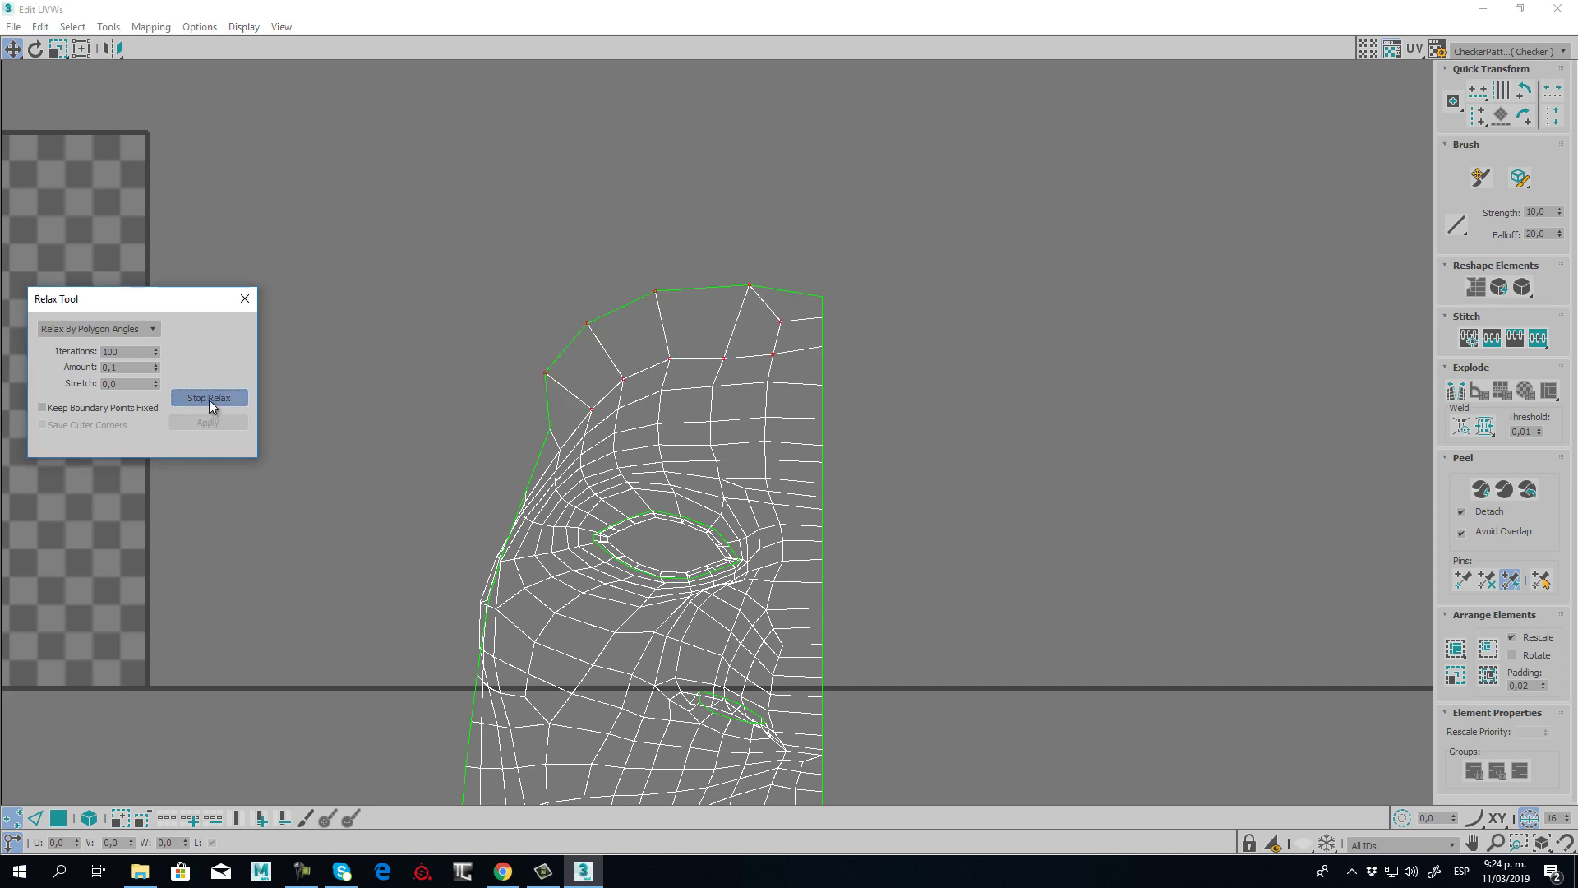
scroll(381, 413, up, 3)
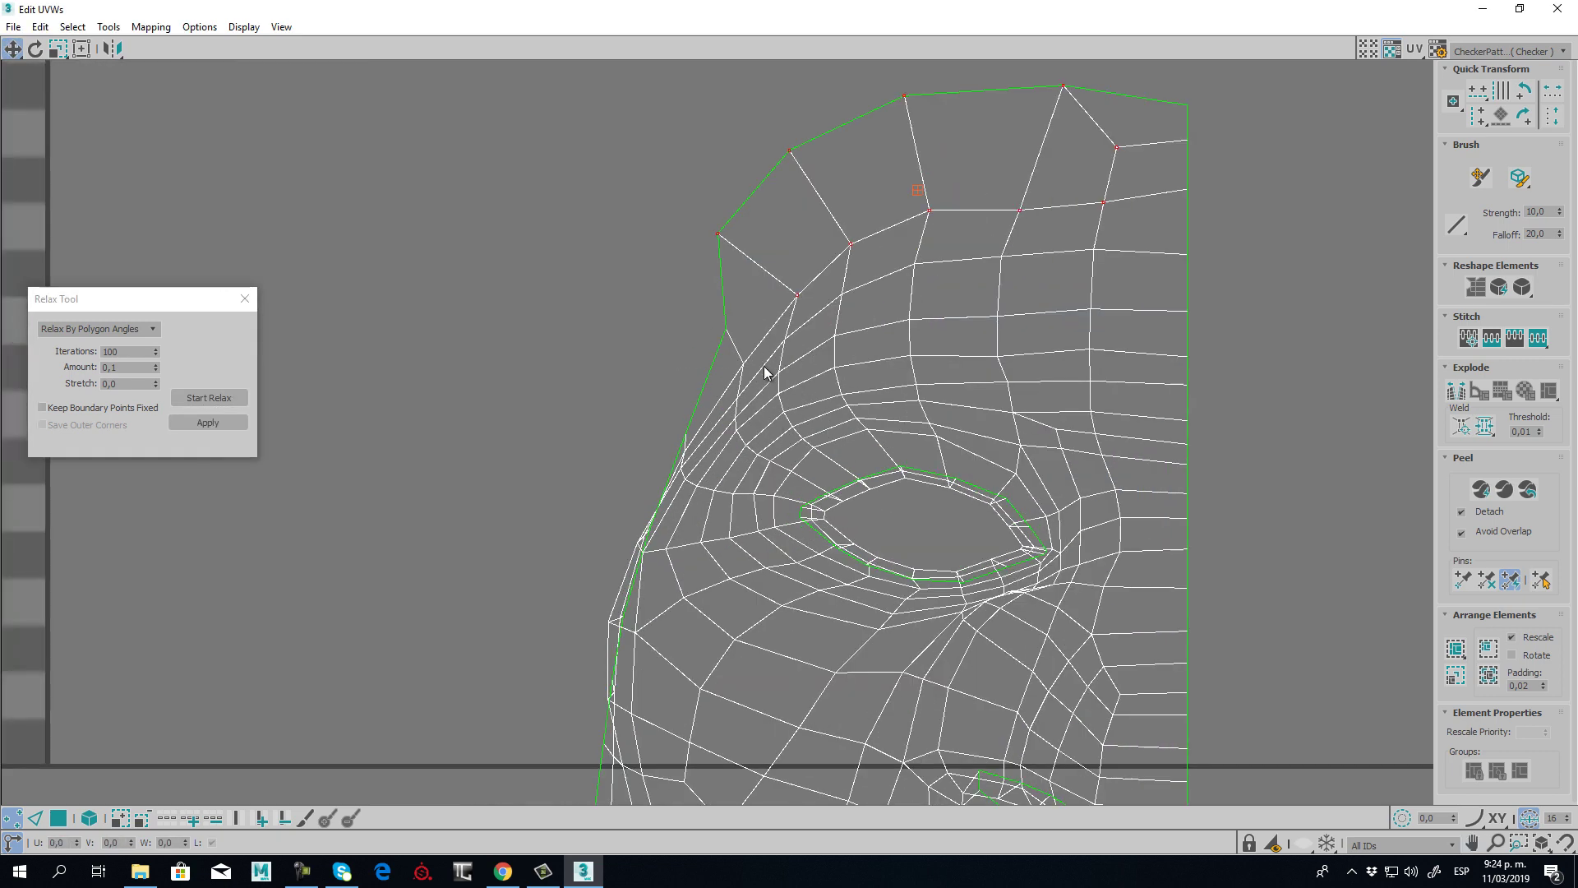
drag(693, 450, 694, 453)
click(204, 399)
middle_drag(645, 614, 738, 392)
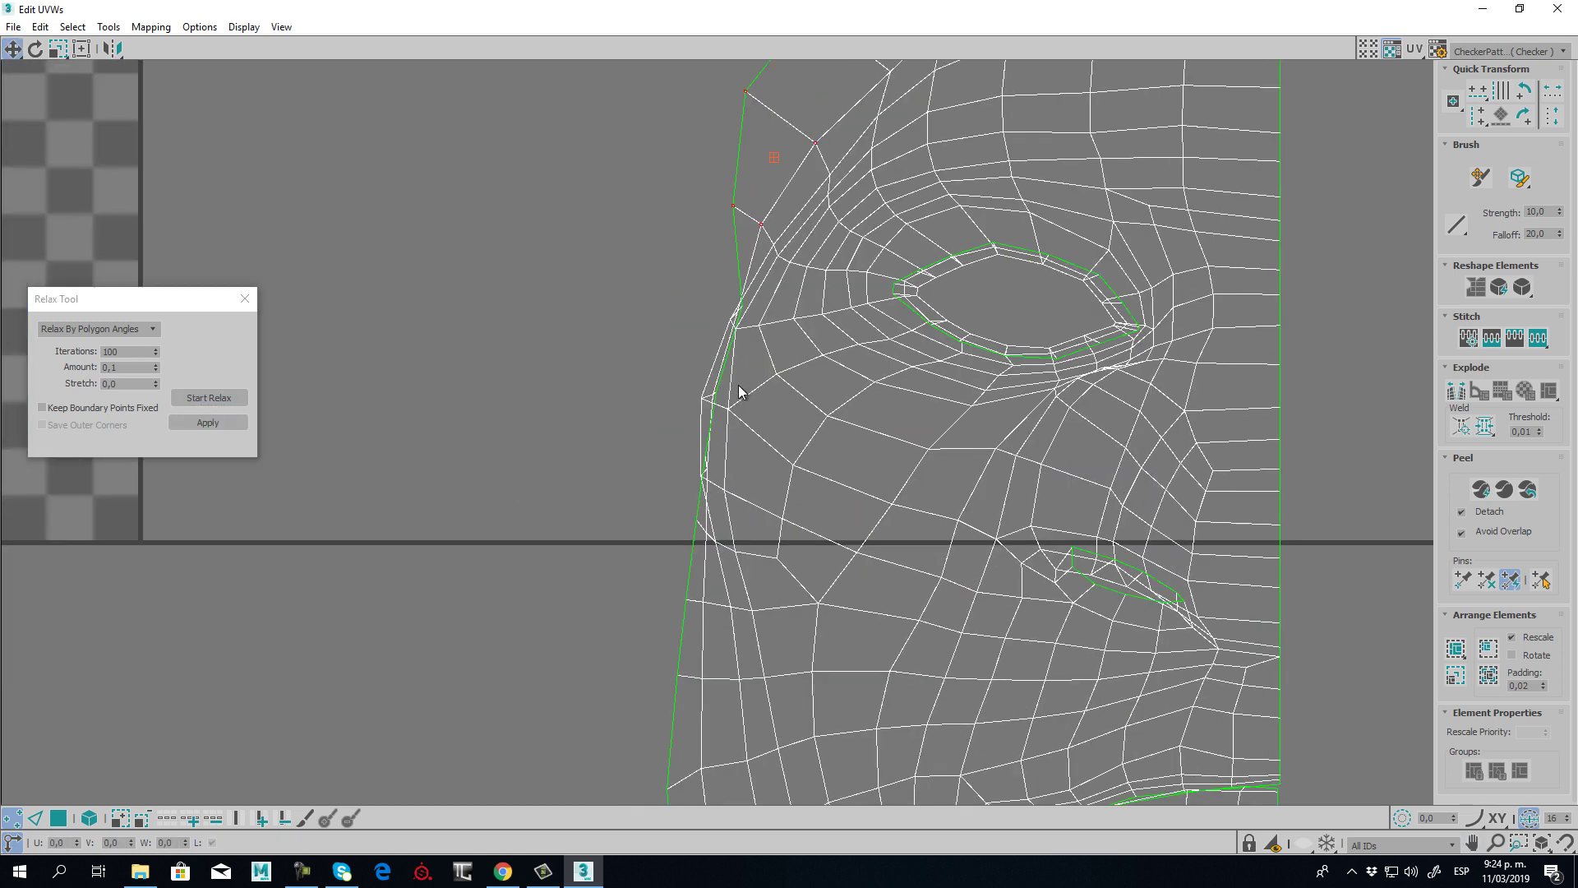
- Restore the UV editor's smaller window, select the face border vertices in front of the ear on the model and relax them by polygon angles
click(584, 873)
click(583, 873)
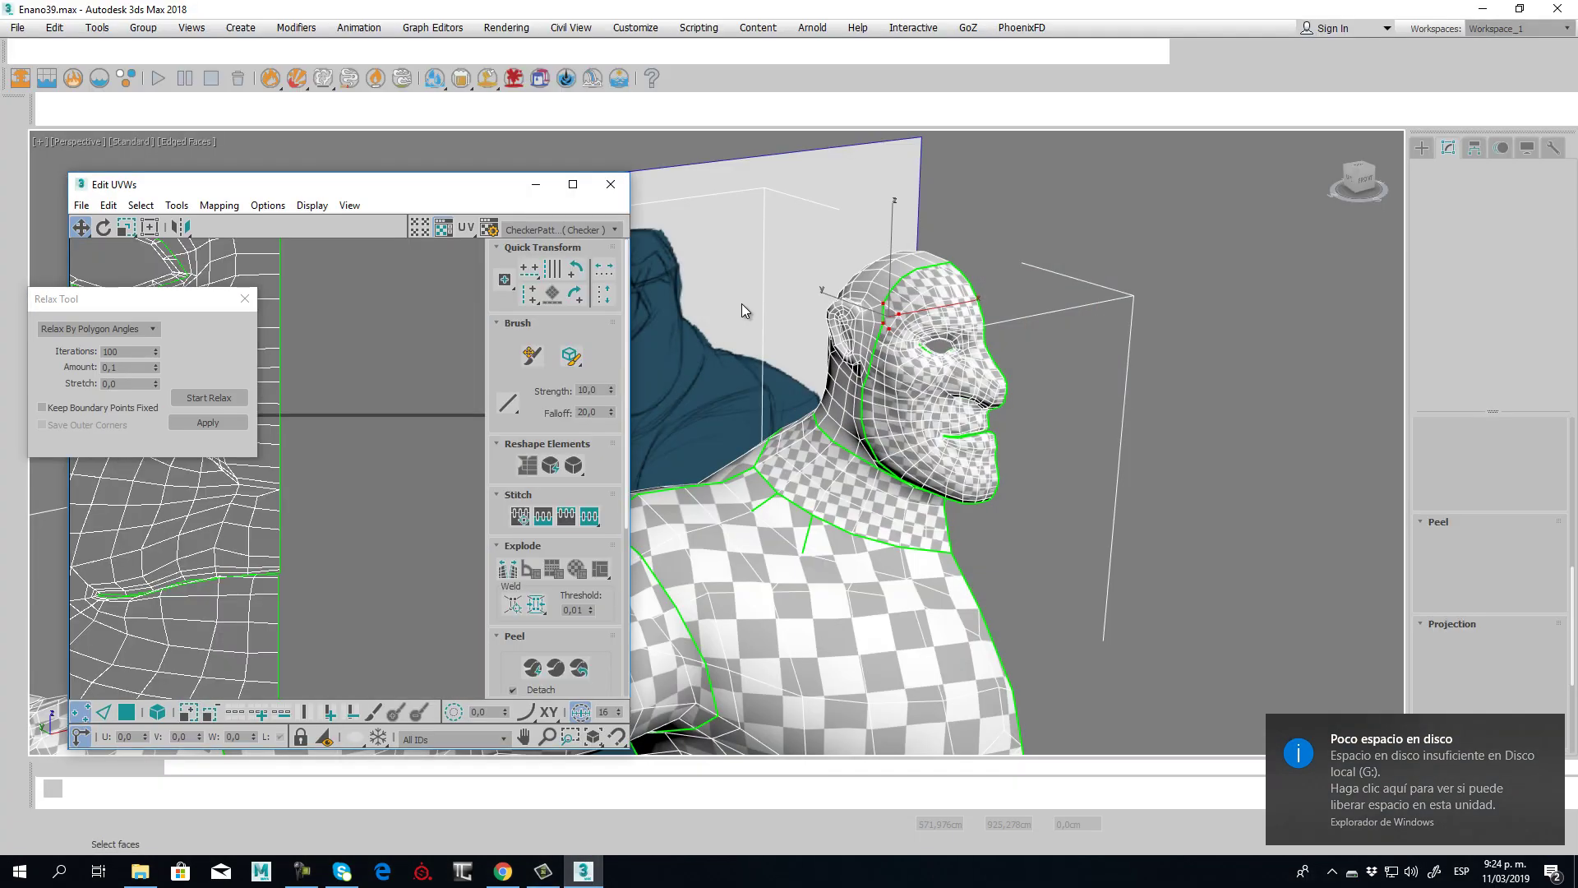
scroll(865, 397, up, 5)
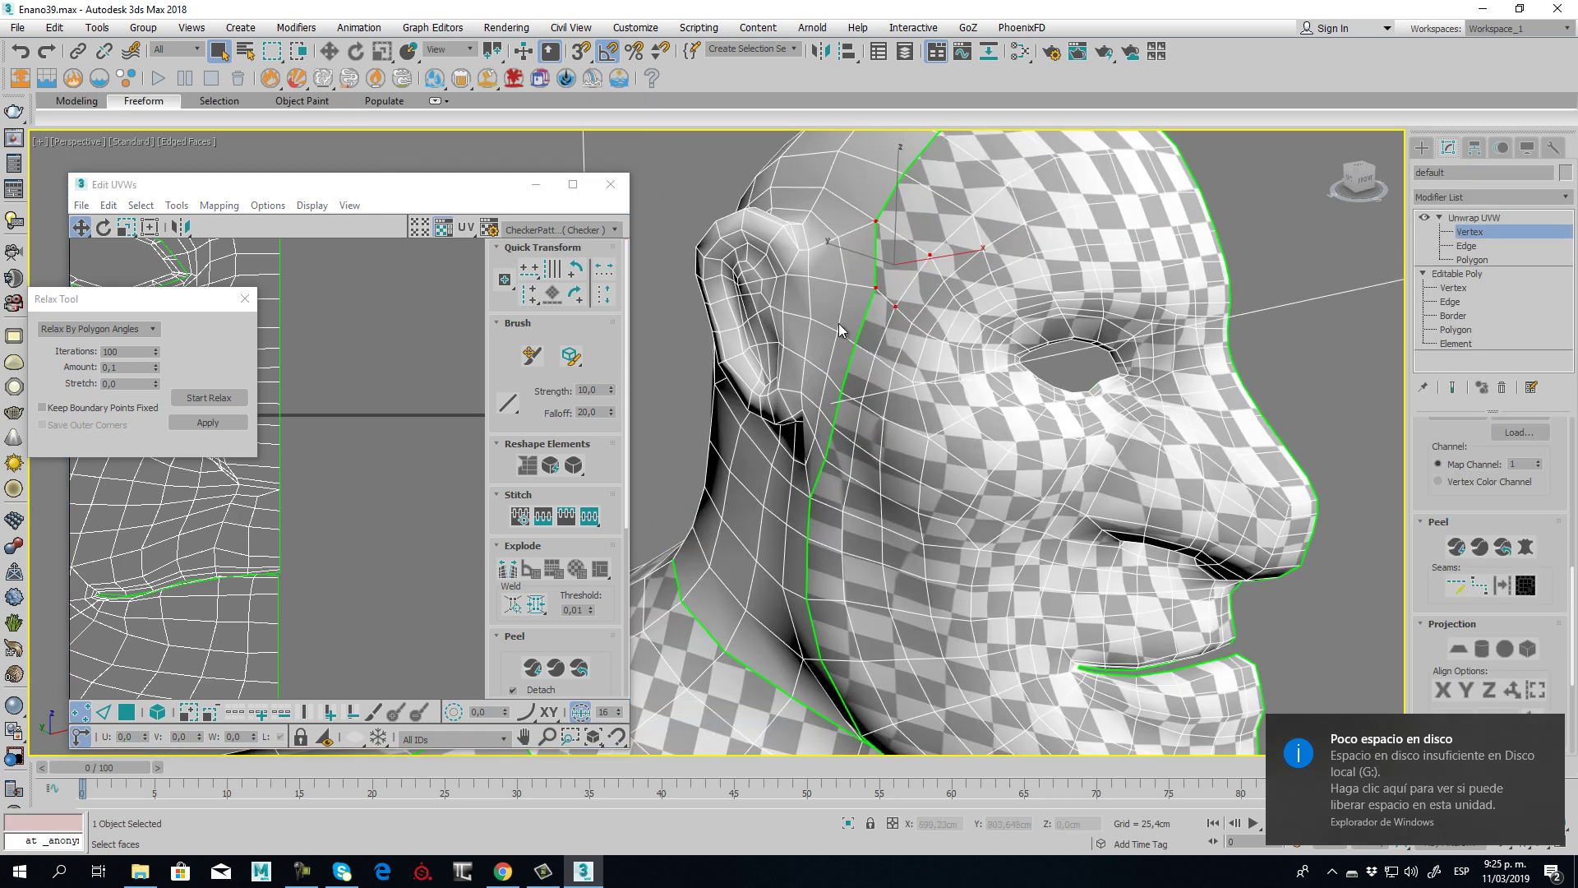
drag(882, 393, 857, 536)
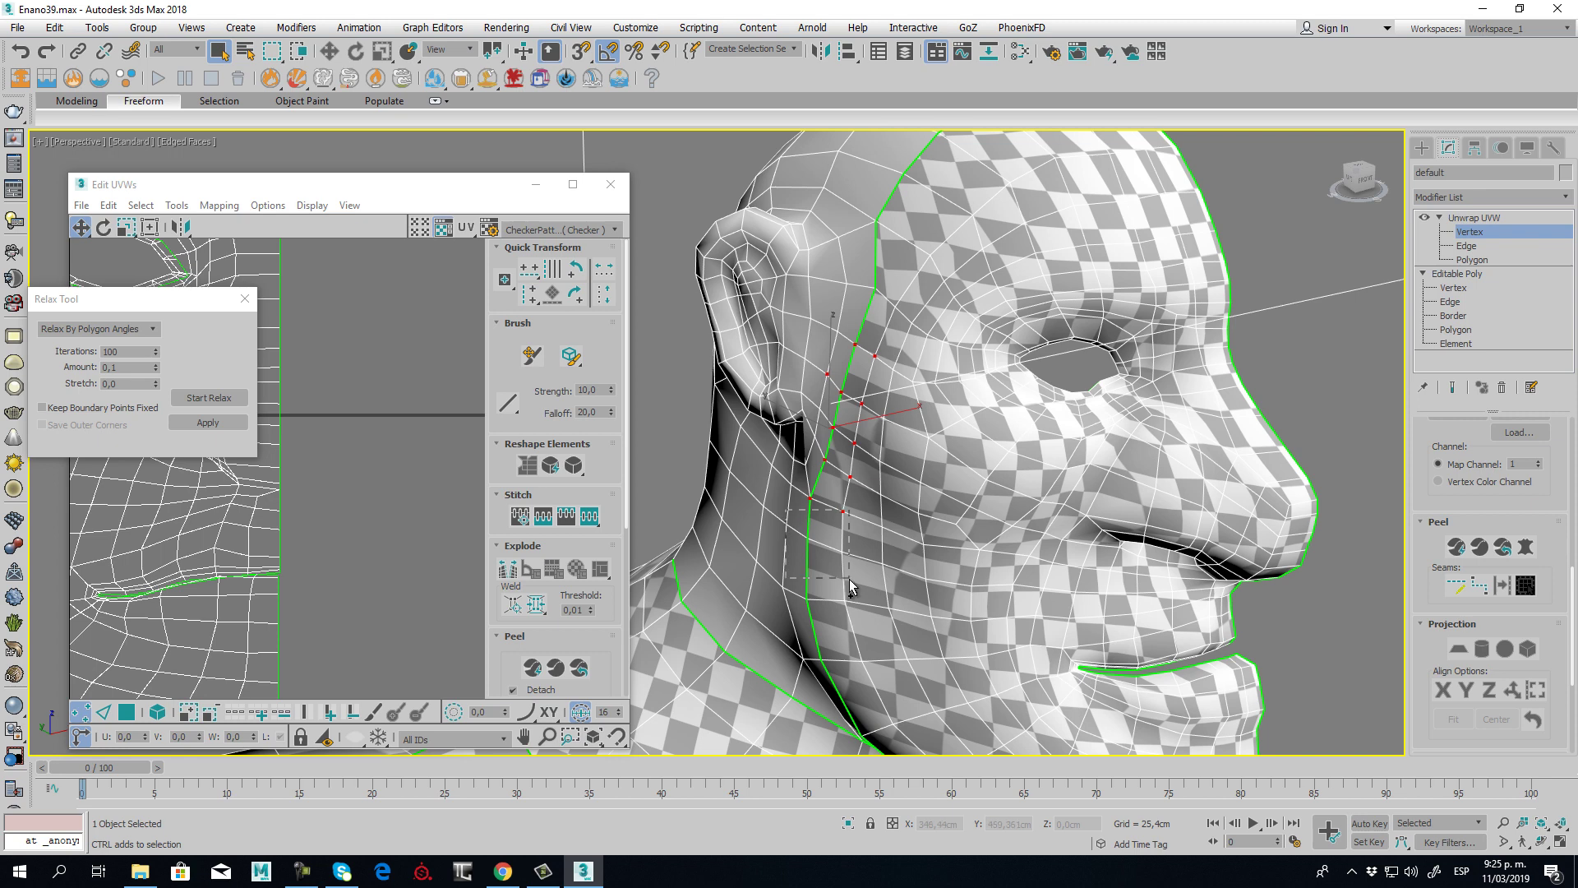
ctrl+drag(793, 578, 863, 629)
scroll(430, 466, down, 5)
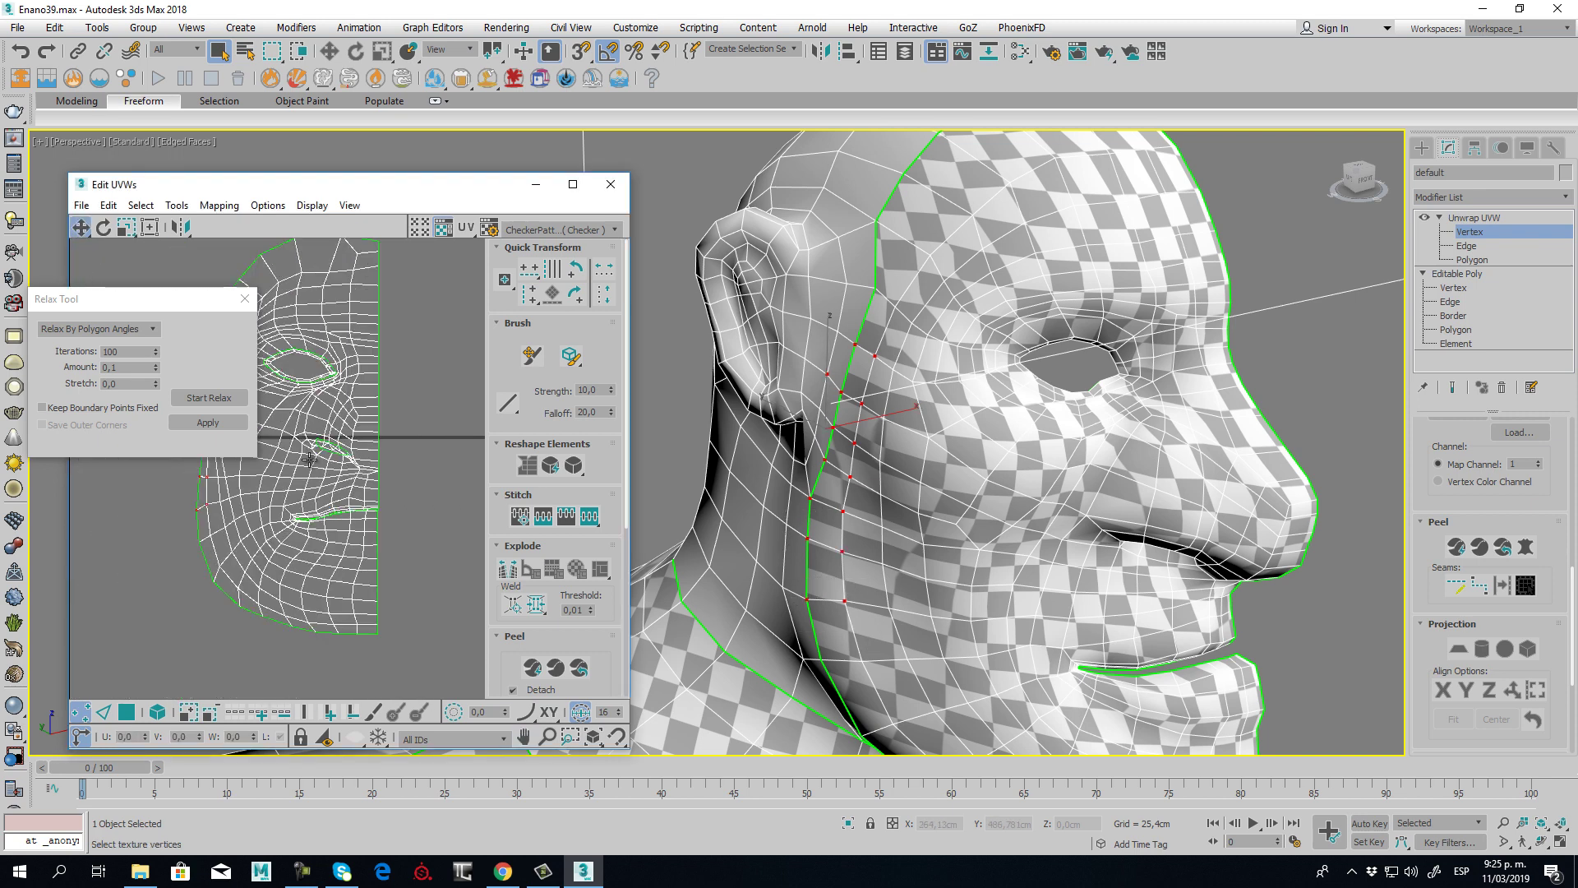
middle_drag(327, 482, 392, 485)
scroll(319, 469, up, 2)
click(226, 398)
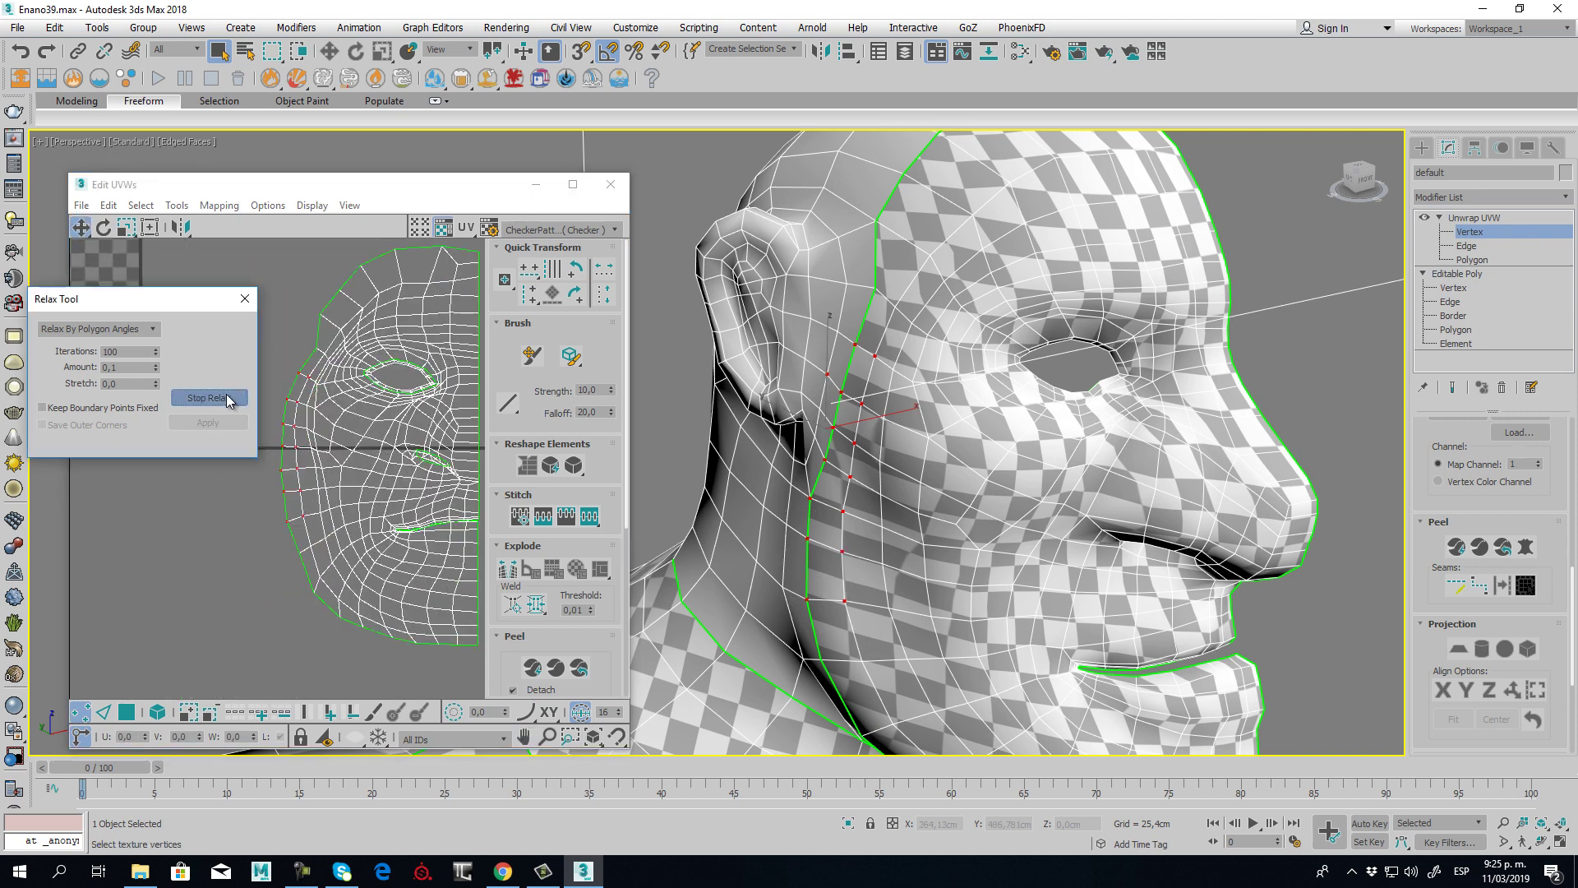
click(227, 398)
- Relax the border UV vertex at the temple together with its inner neighbour by polygon angles
scroll(317, 329, up, 3)
drag(294, 342, 354, 411)
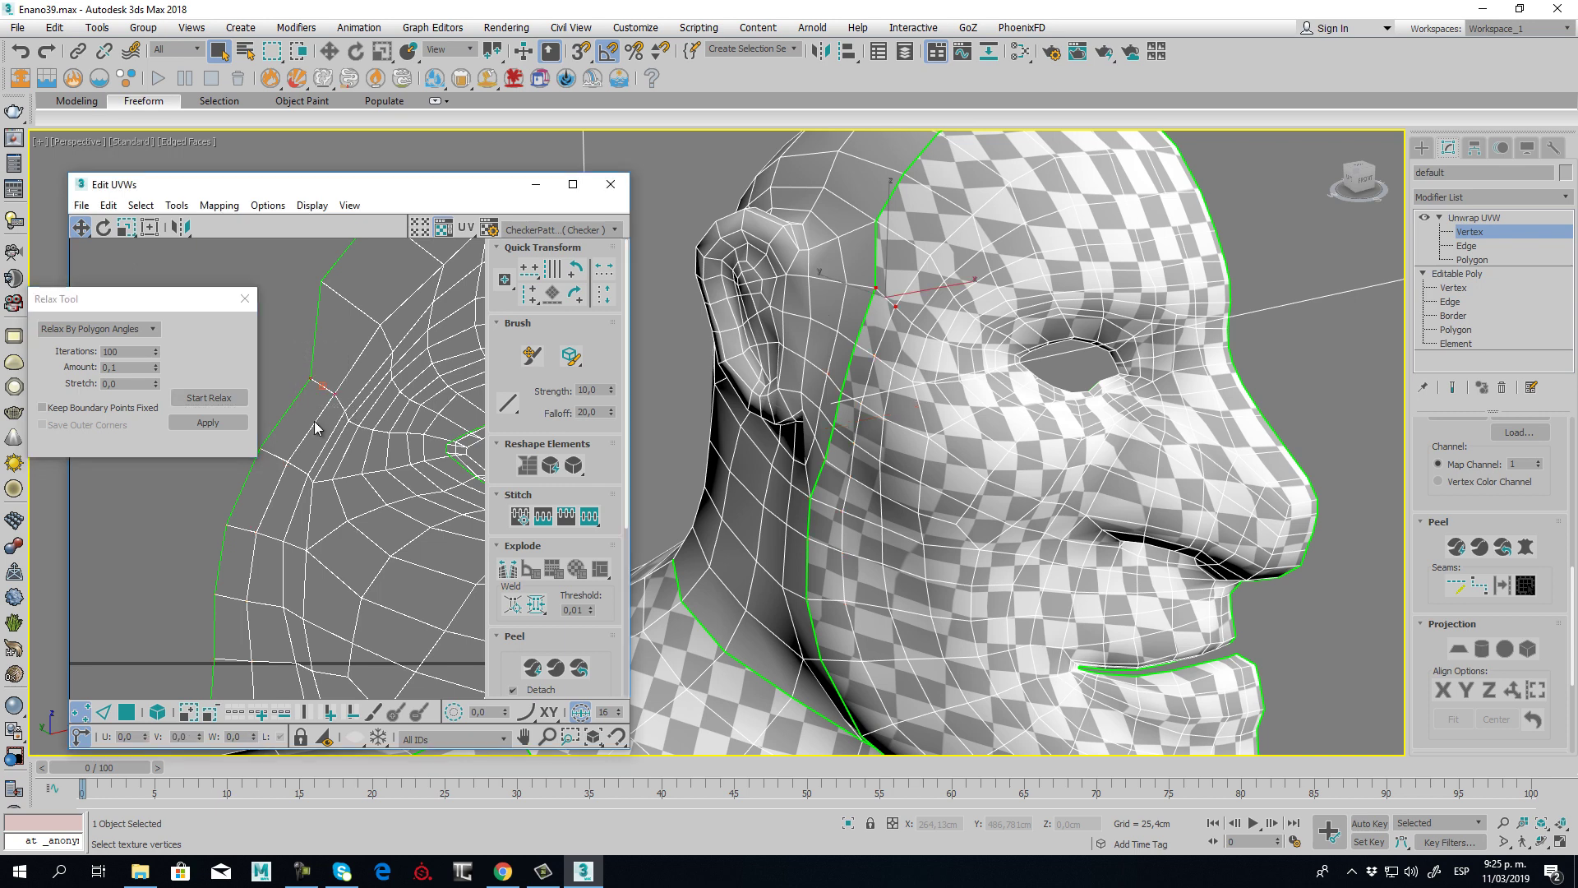
click(209, 402)
click(209, 402)
- Add the neighbouring inner vertices and the row below to the temple selection and relax them by polygon angles
scroll(312, 399, up, 2)
middle_drag(312, 398, 359, 376)
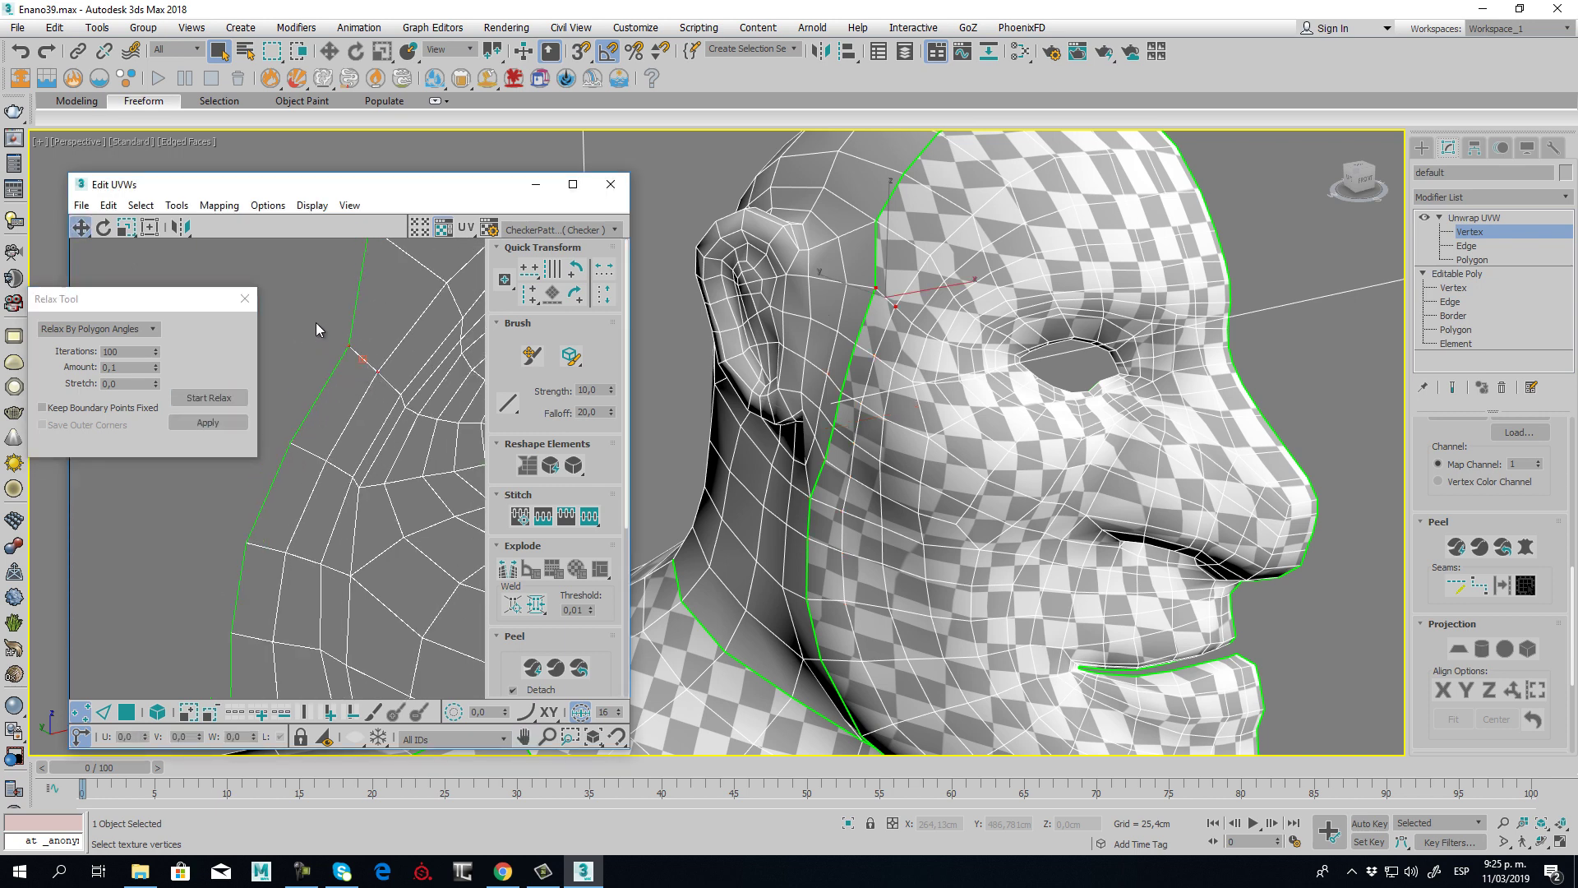
ctrl+drag(313, 313, 413, 398)
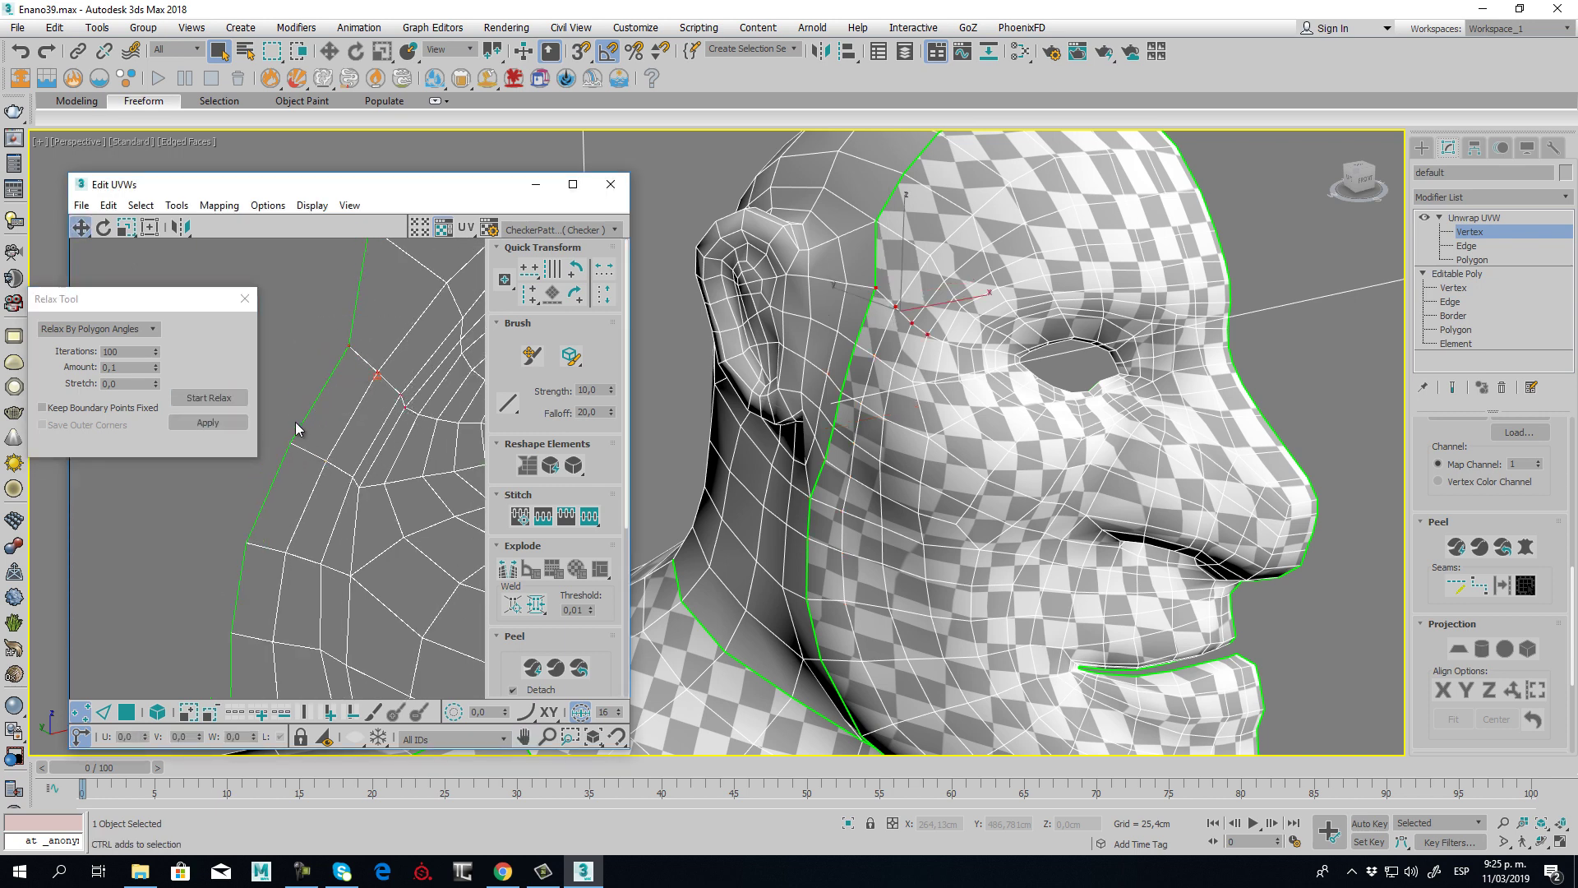
ctrl+drag(284, 411, 366, 507)
click(208, 400)
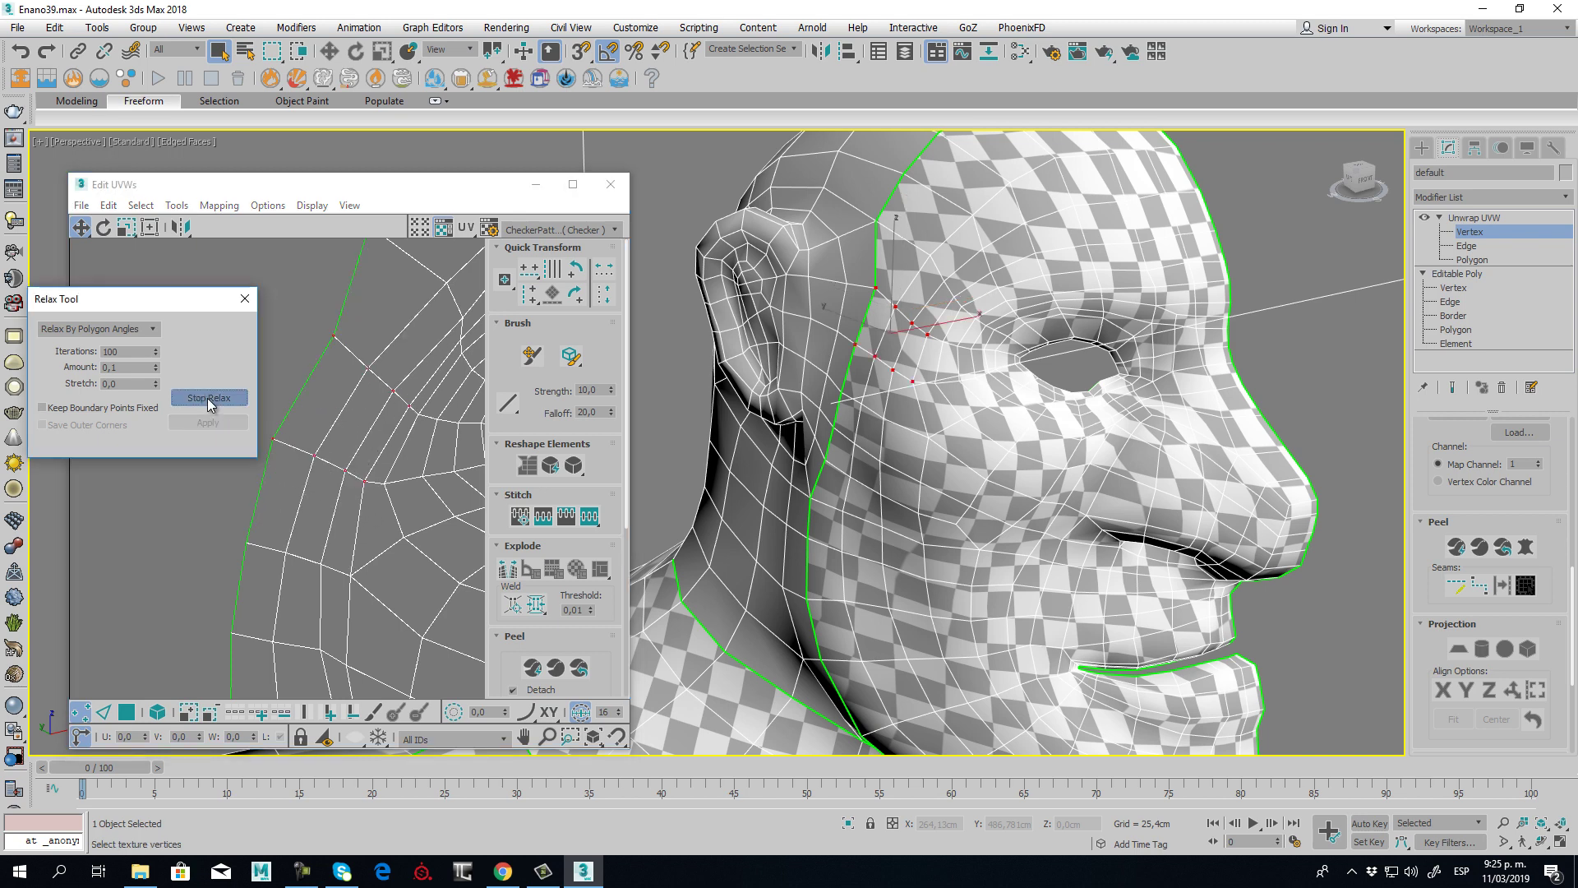
click(210, 398)
- Select the inner temple UV vertices above the outer corner of the eye and relax them by polygon angles
scroll(355, 400, down, 3)
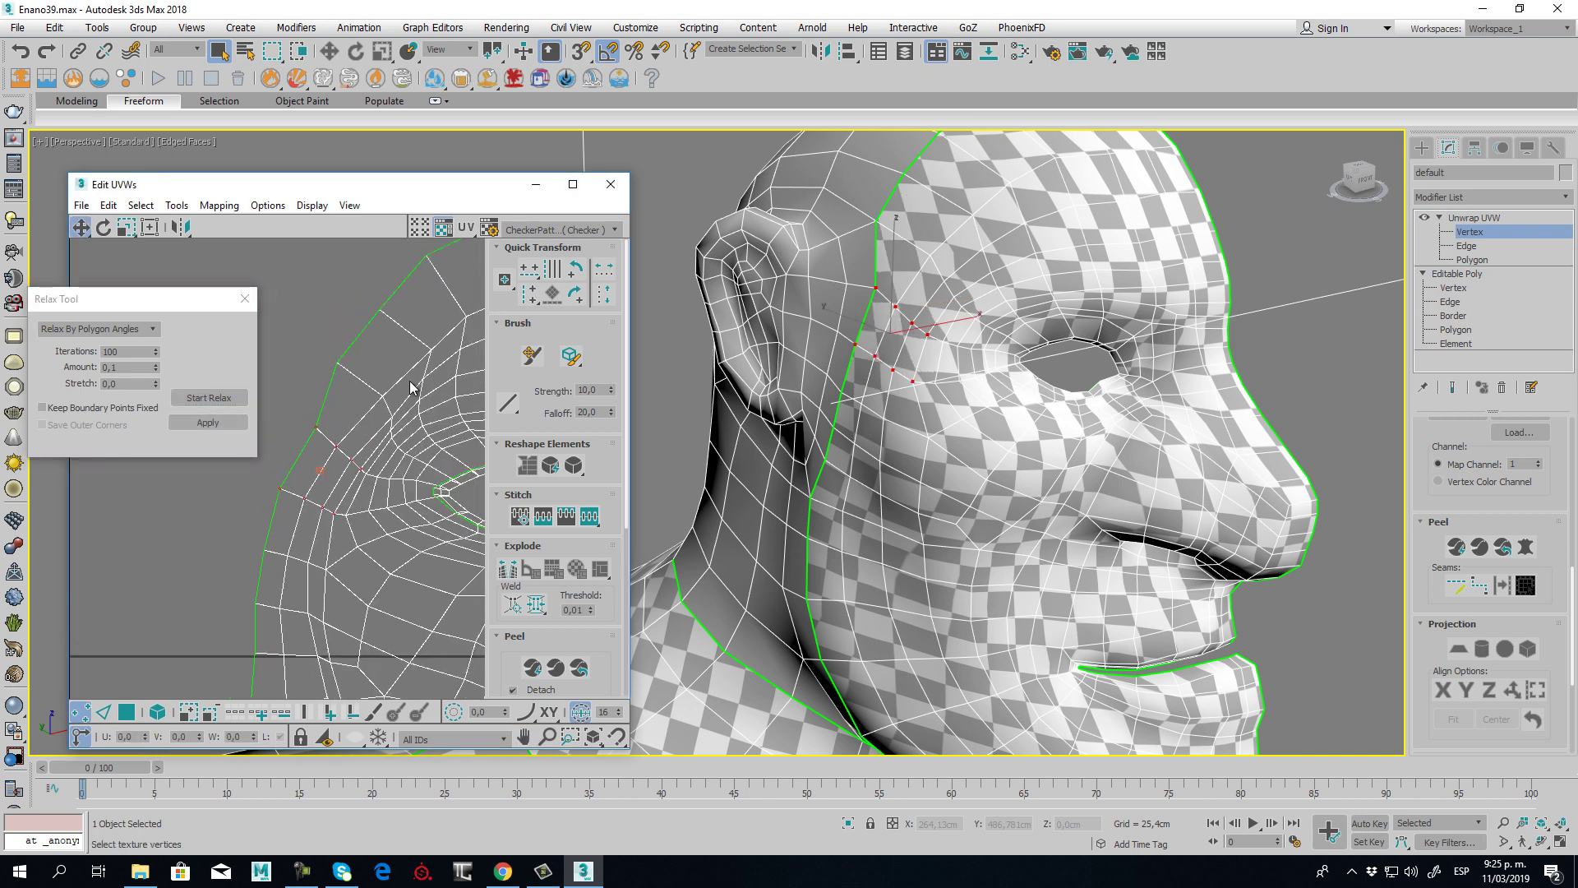
click(391, 338)
drag(354, 384, 396, 445)
scroll(386, 457, up, 2)
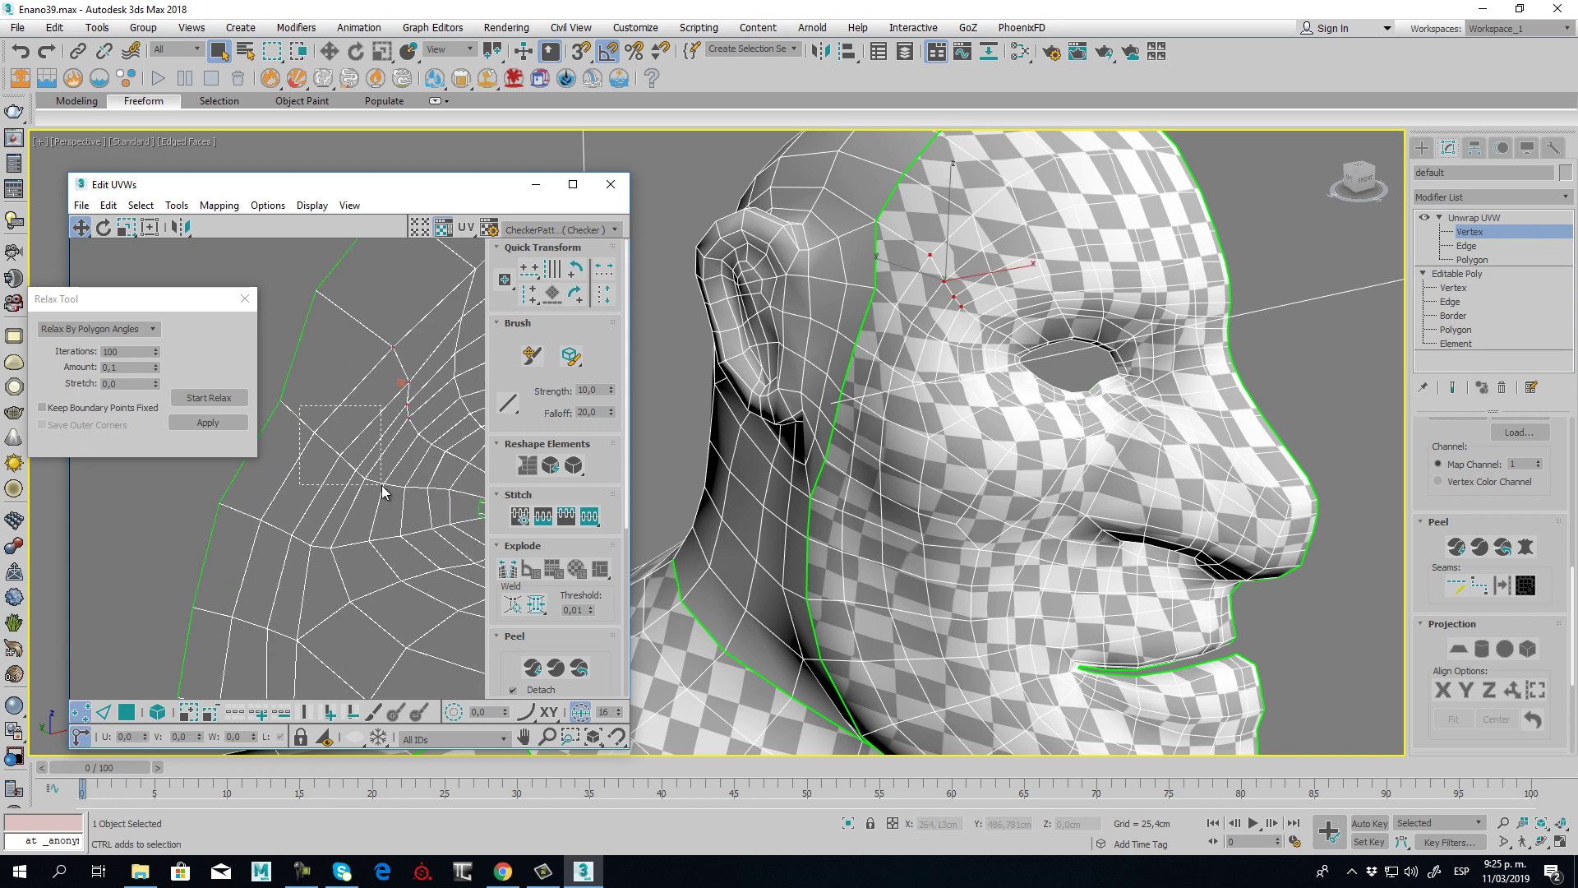
middle_drag(362, 548, 415, 415)
ctrl+drag(305, 374, 394, 444)
click(215, 398)
click(216, 398)
- Try to relax the UV vertices above the outer brow at the upper temple by polygon angles
middle_drag(393, 245, 336, 436)
middle_drag(421, 353, 347, 374)
scroll(423, 361, down, 3)
click(303, 373)
scroll(312, 374, down, 1)
scroll(347, 374, down, 1)
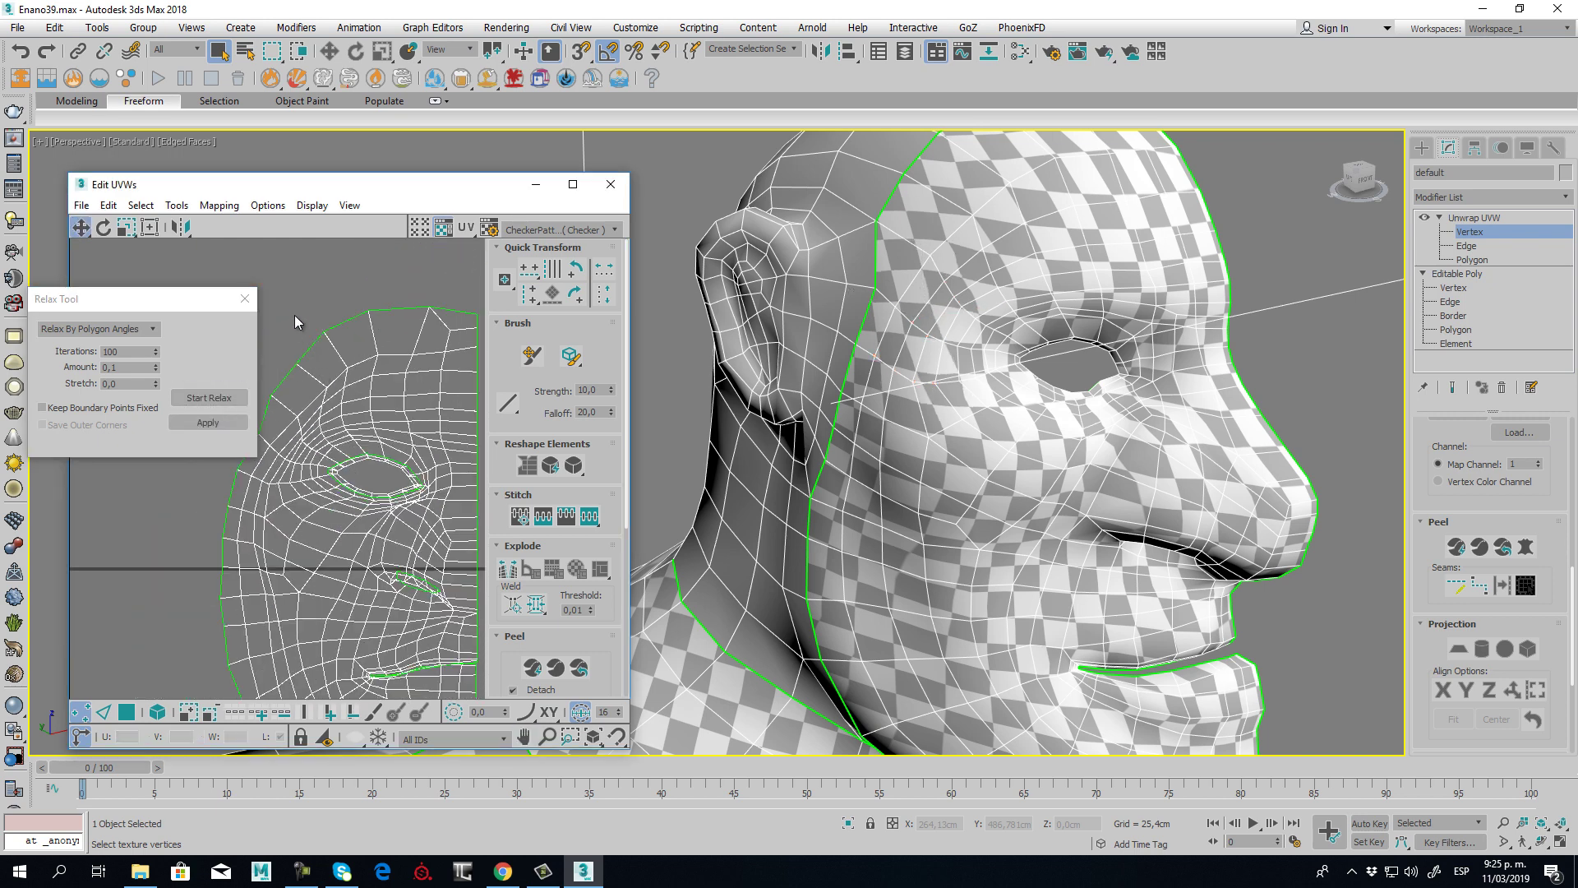
scroll(320, 389, up, 4)
click(339, 444)
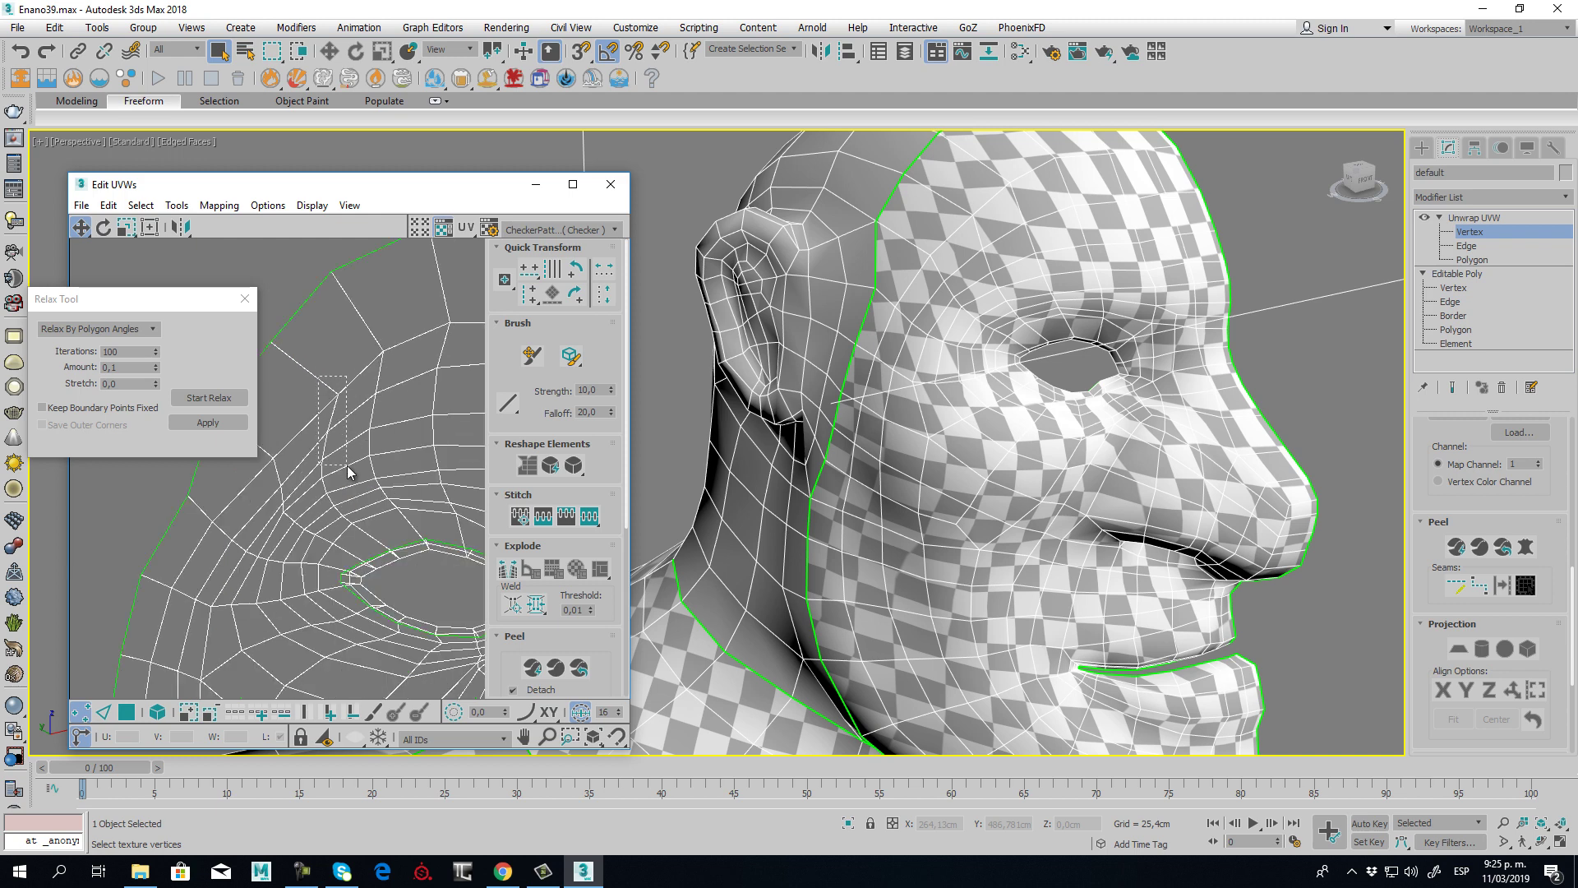
click(211, 399)
- Try to relax the next columns of forehead UV vertices above the eye by polygon angles
drag(366, 336, 400, 446)
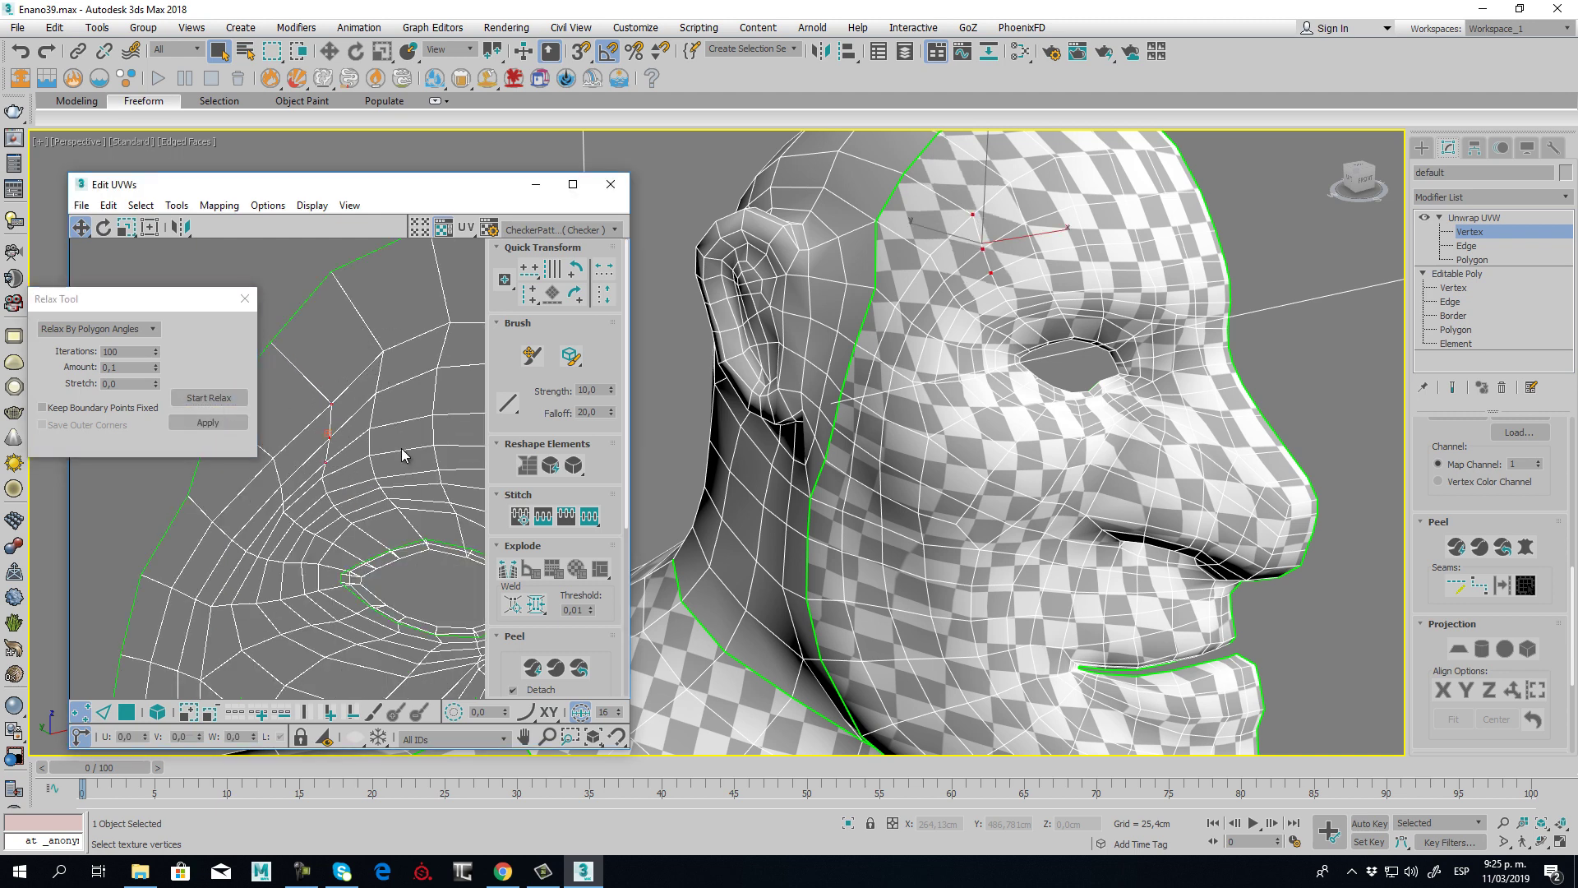
click(209, 398)
click(445, 376)
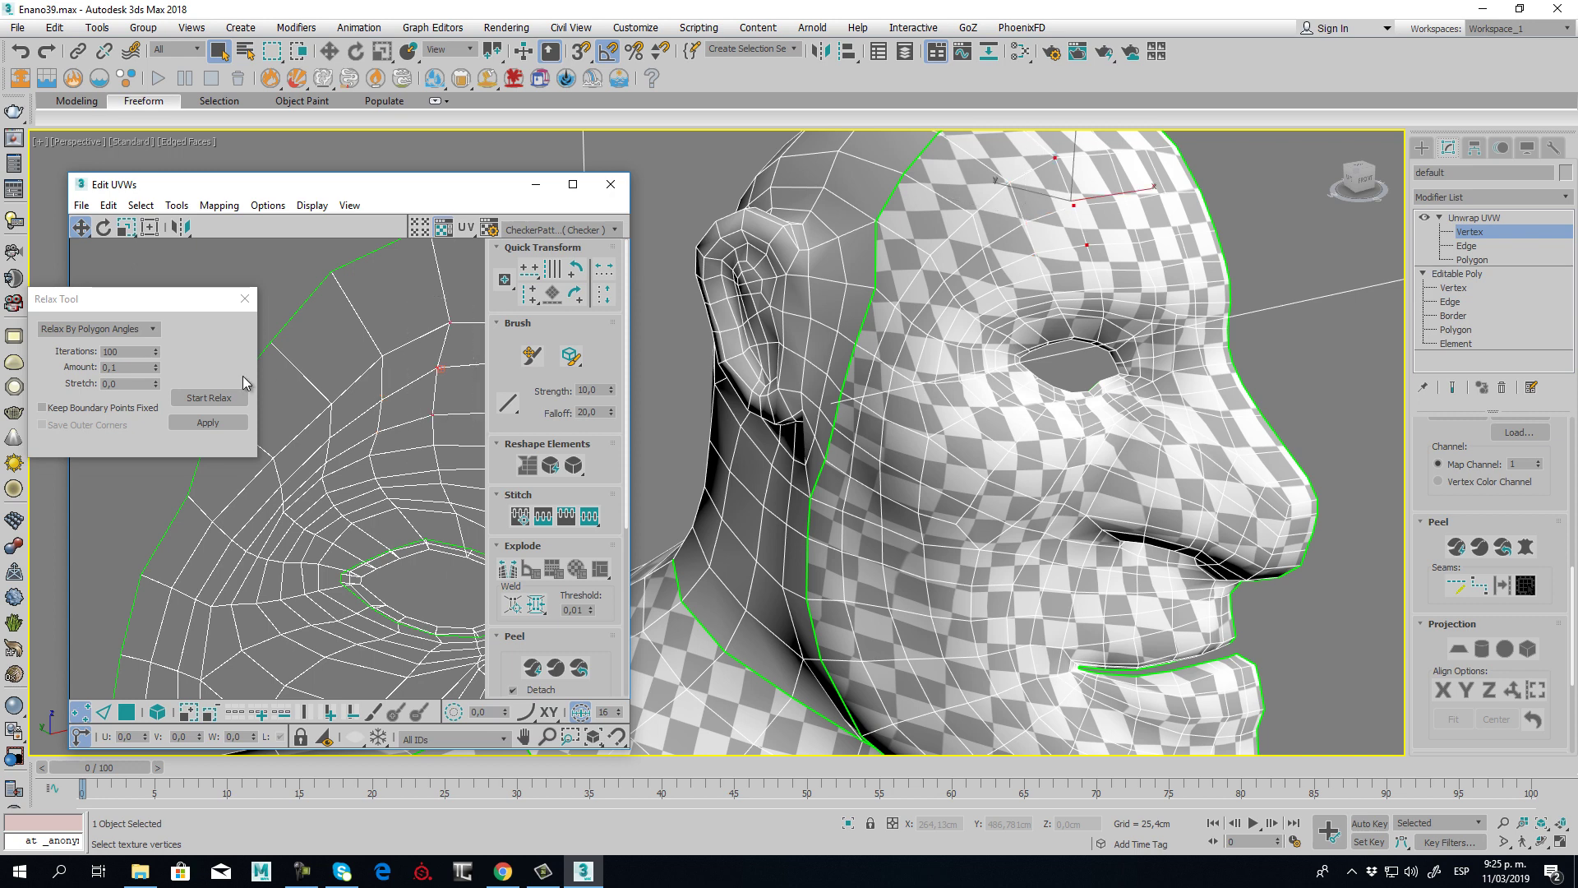
click(212, 398)
- Undo the last relaxations and selections of the forehead and upper temple UV vertices
middle_drag(453, 415, 412, 470)
scroll(301, 471, down, 2)
key(ctrl+z)
key(ctrl+z)
key(ctrl+z)
key(ctrl+z)
key(ctrl+z)
key(ctrl+z)
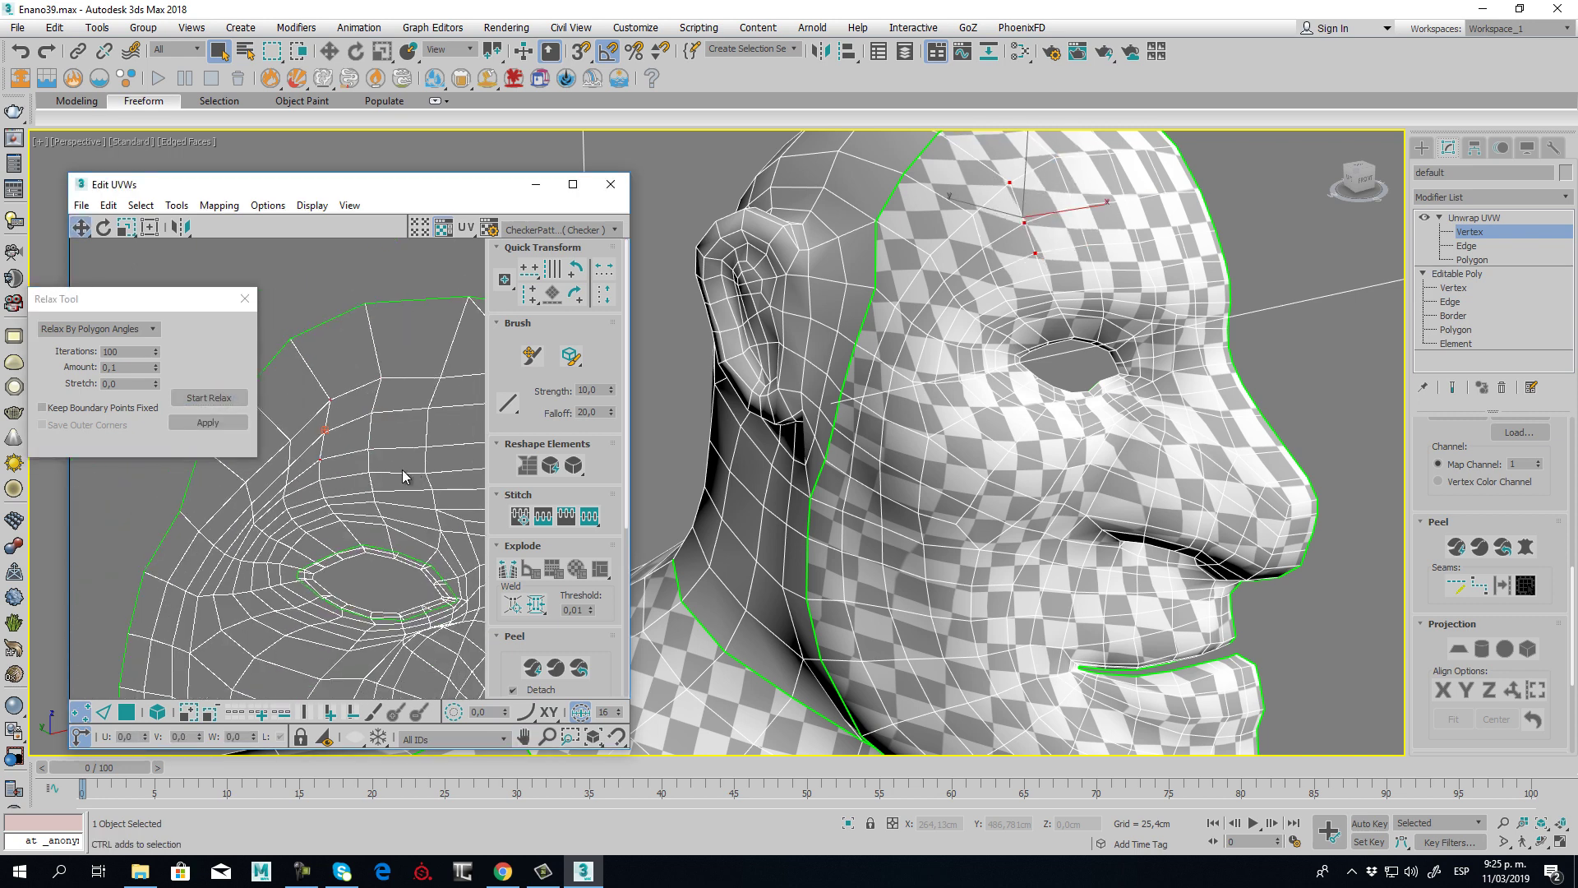
- Select the UV vertices along the lower cheek, jaw and chin, including the border, and relax them by polygon angles
middle_drag(299, 536, 377, 396)
scroll(377, 396, down, 2)
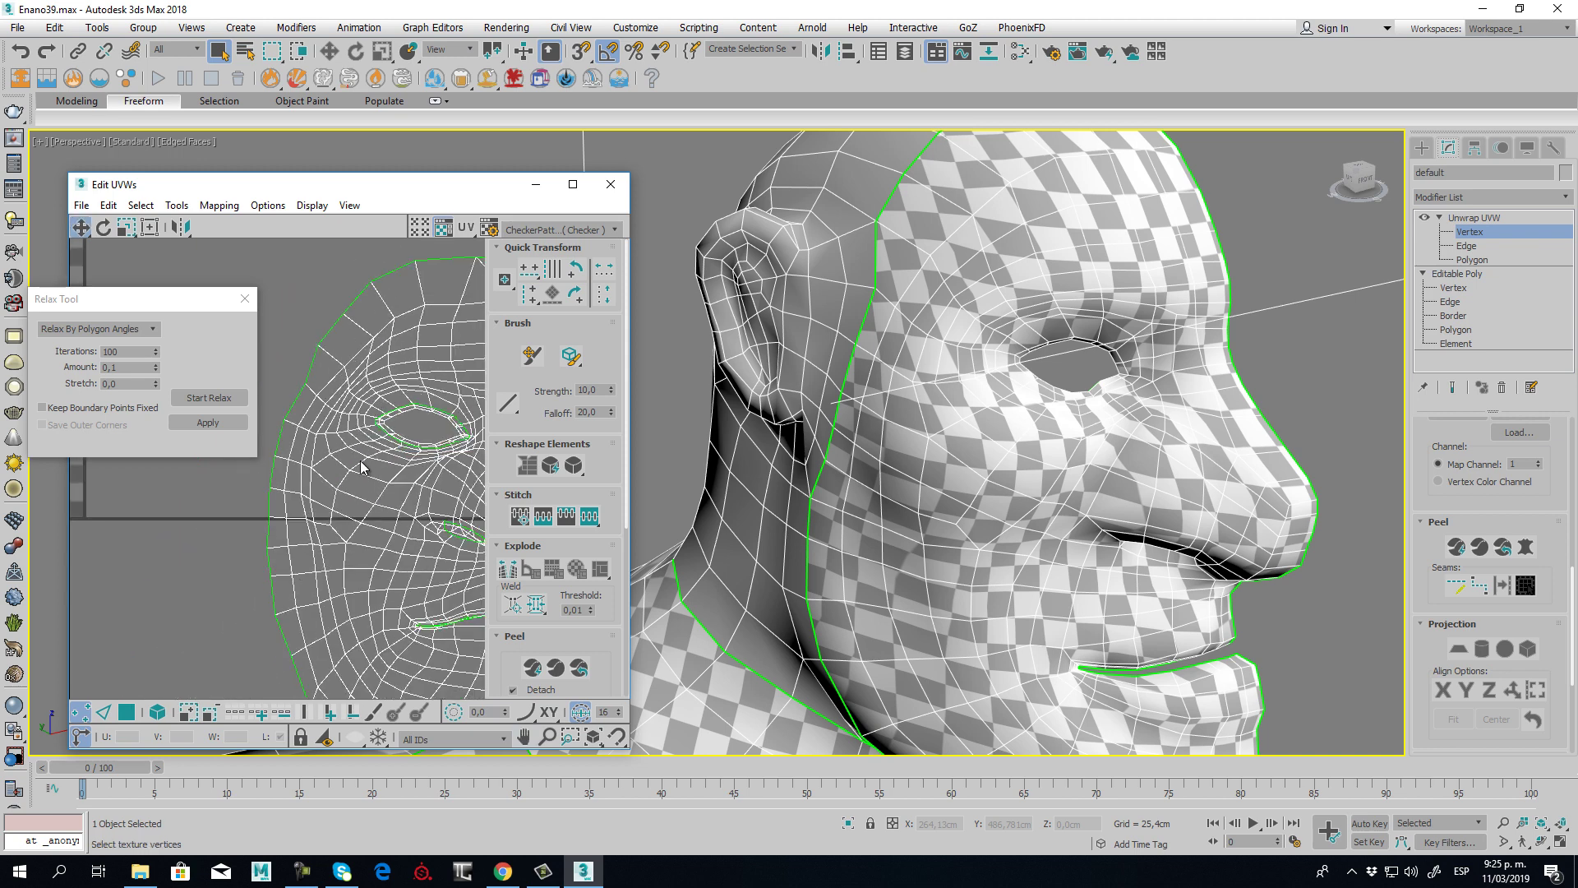
middle_drag(312, 466, 366, 438)
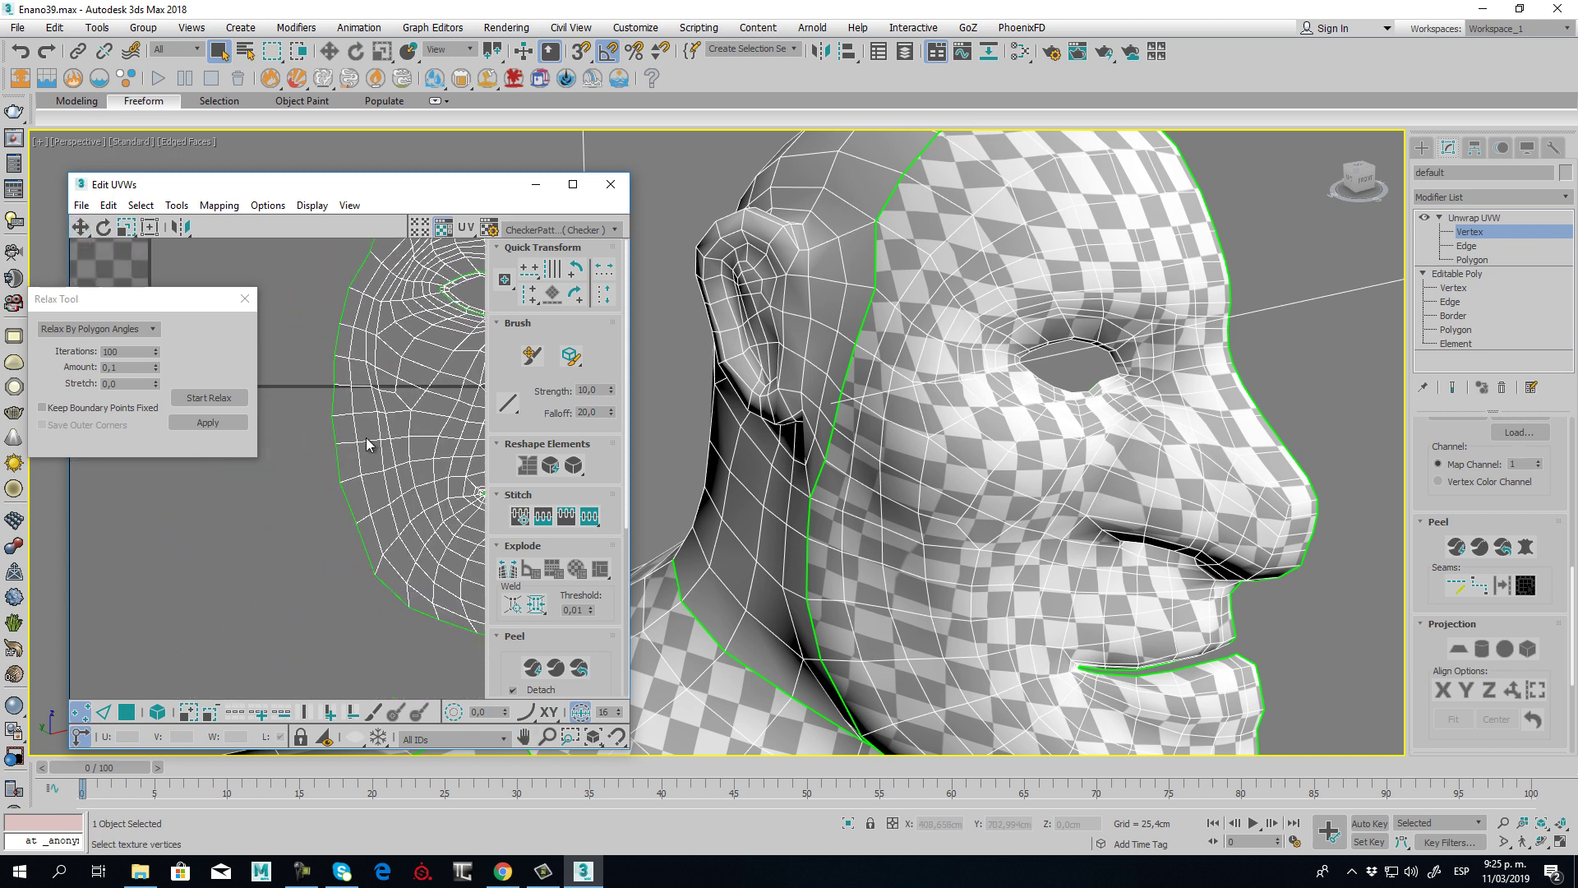
middle_drag(389, 527, 366, 507)
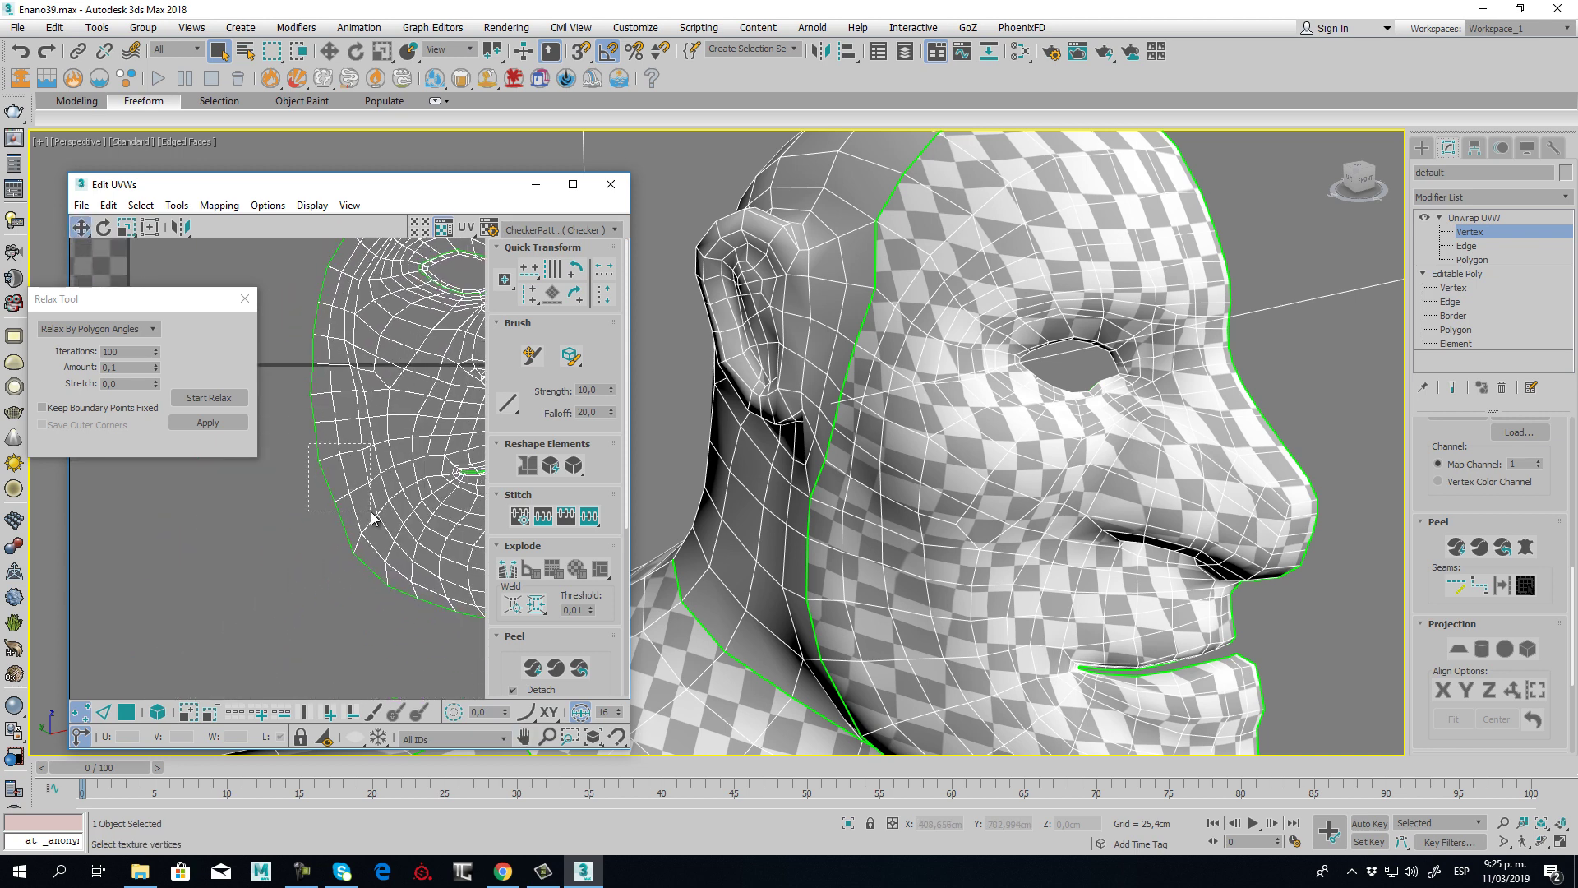
drag(371, 511, 395, 466)
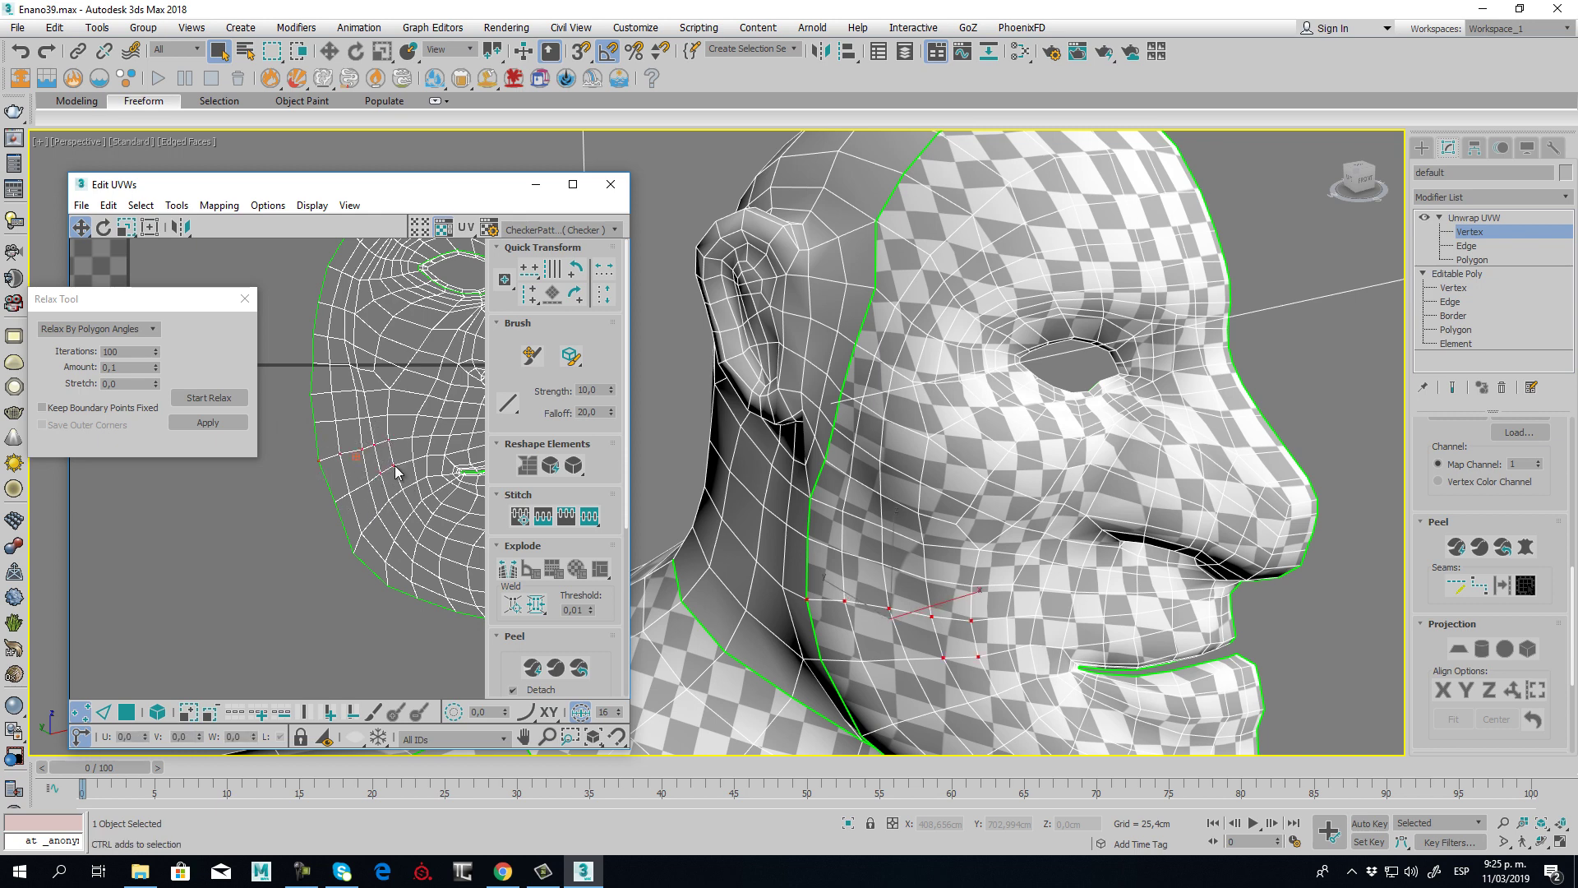
ctrl+drag(403, 591, 396, 602)
ctrl+drag(423, 510, 412, 488)
ctrl+drag(434, 567, 388, 634)
ctrl+drag(420, 510, 400, 633)
middle_drag(454, 611, 360, 584)
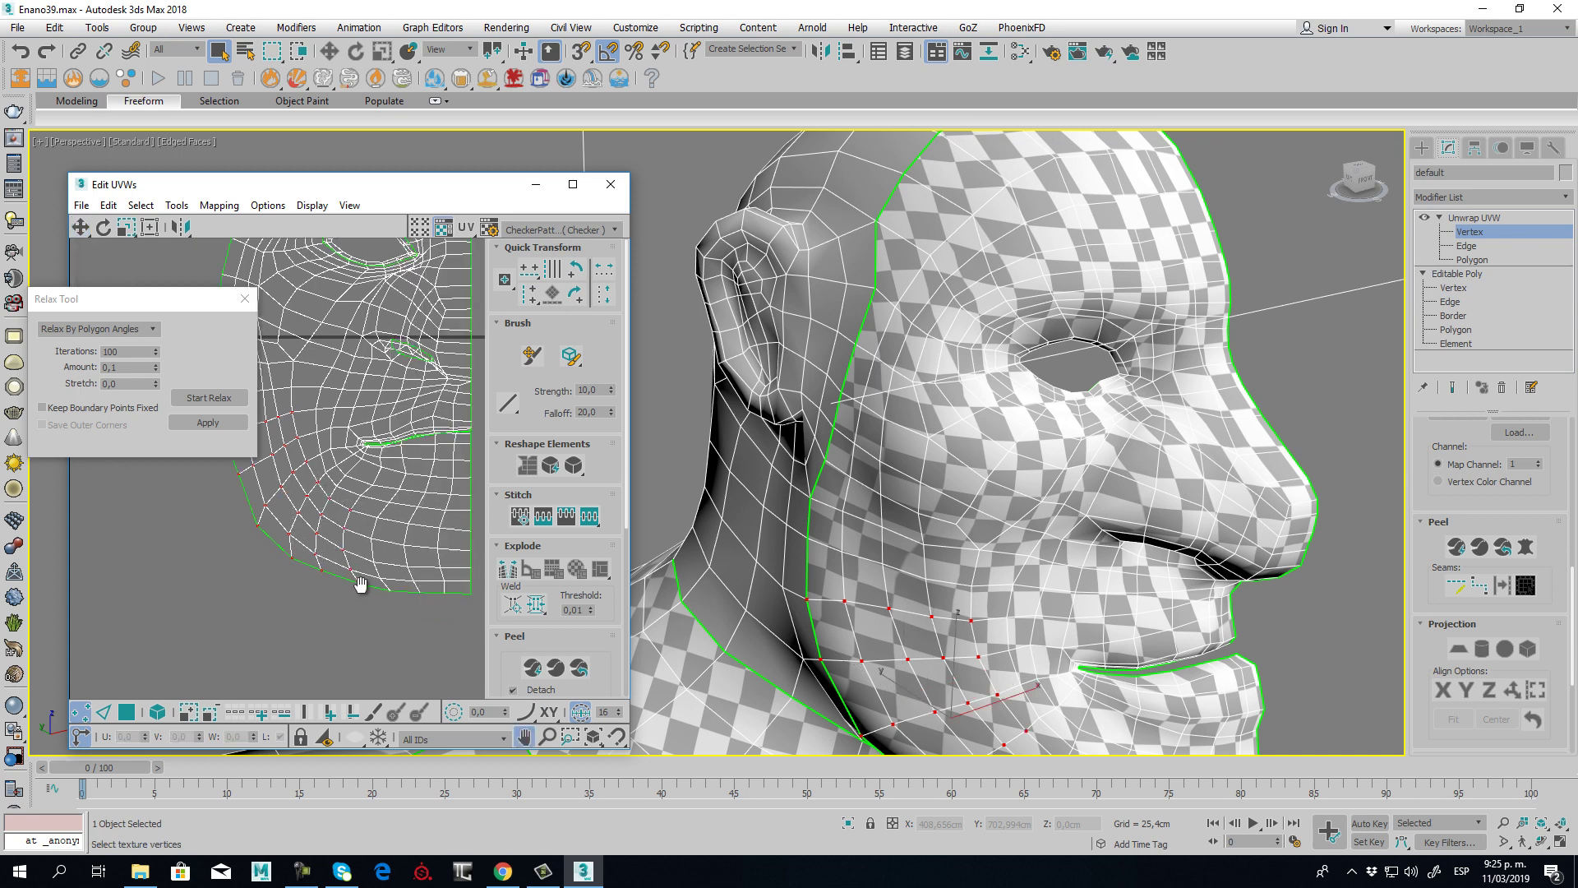
ctrl+drag(340, 630, 425, 519)
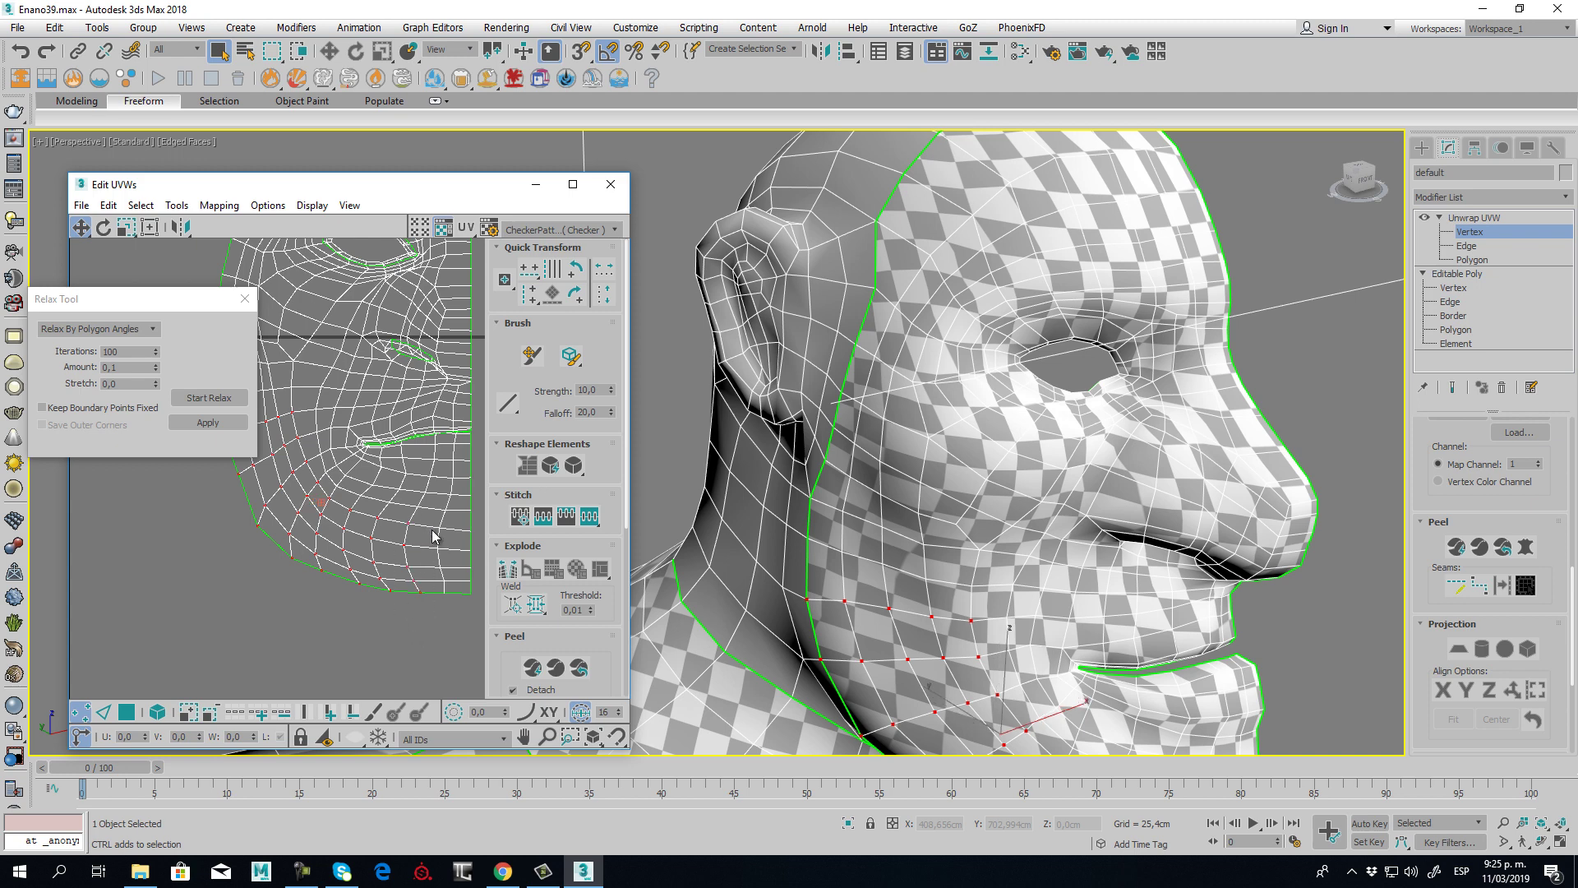
click(205, 398)
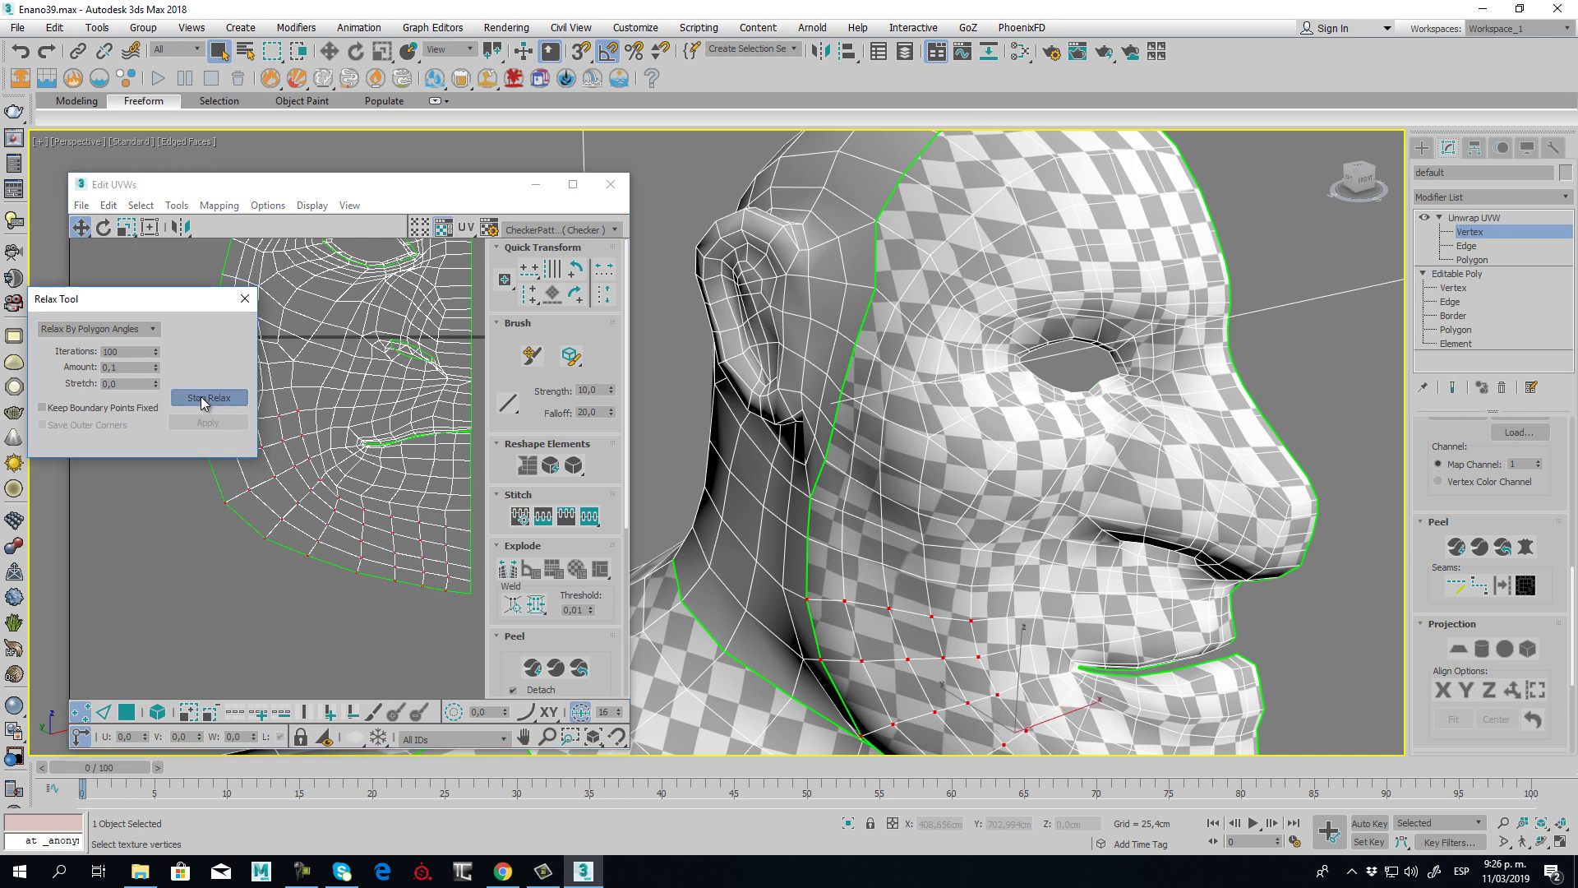
click(205, 398)
- Select the UV vertices below the mouth corner and under the lower lip and relax them by polygon angles
scroll(333, 576, up, 4)
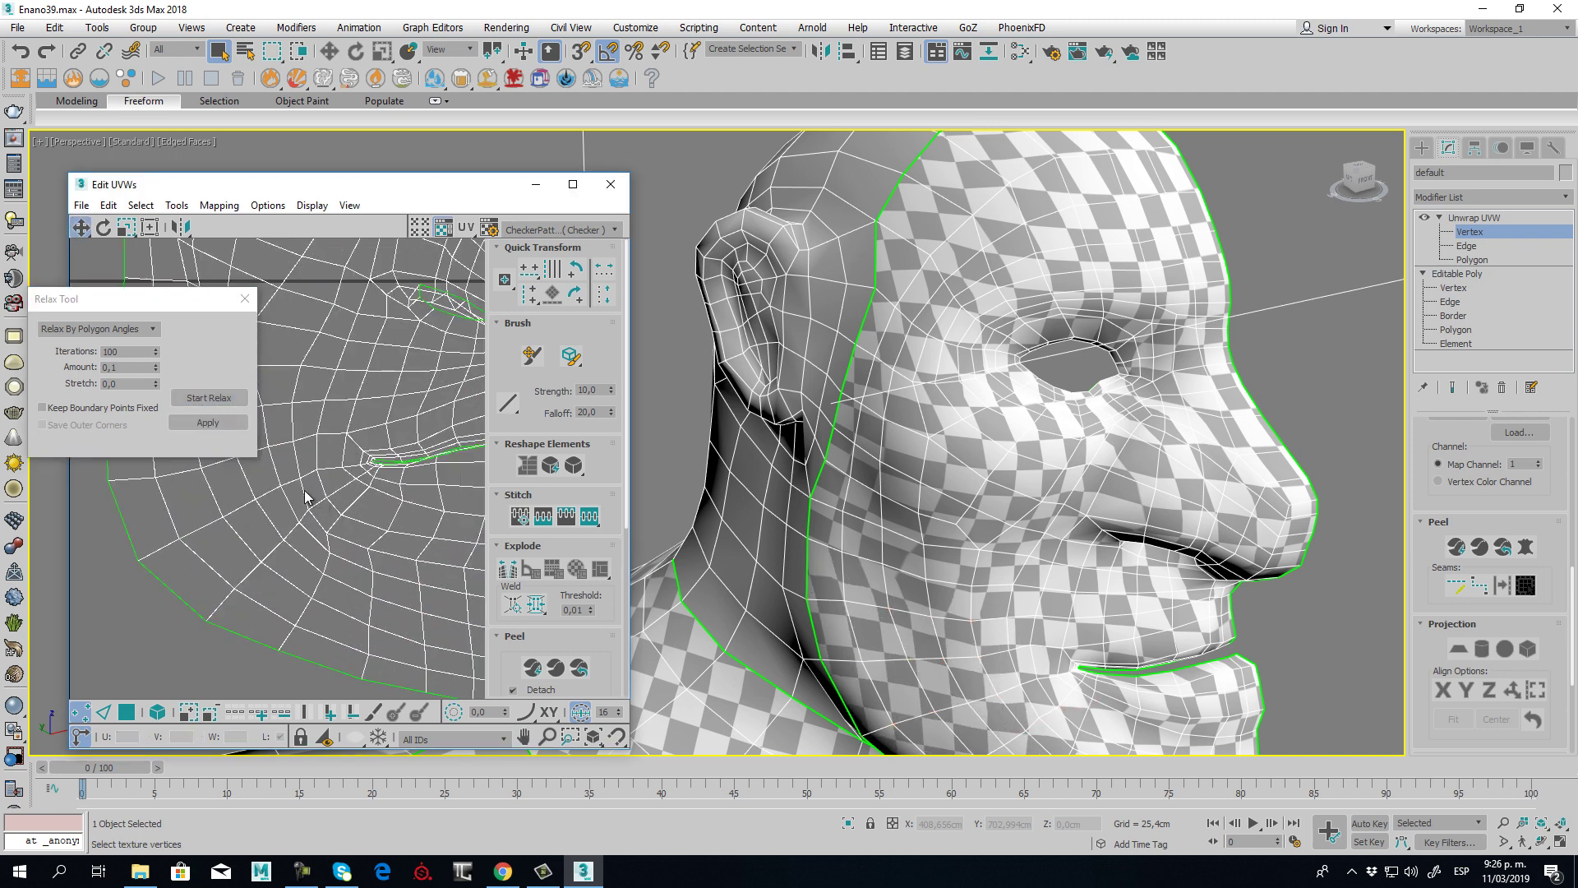
drag(388, 573, 381, 574)
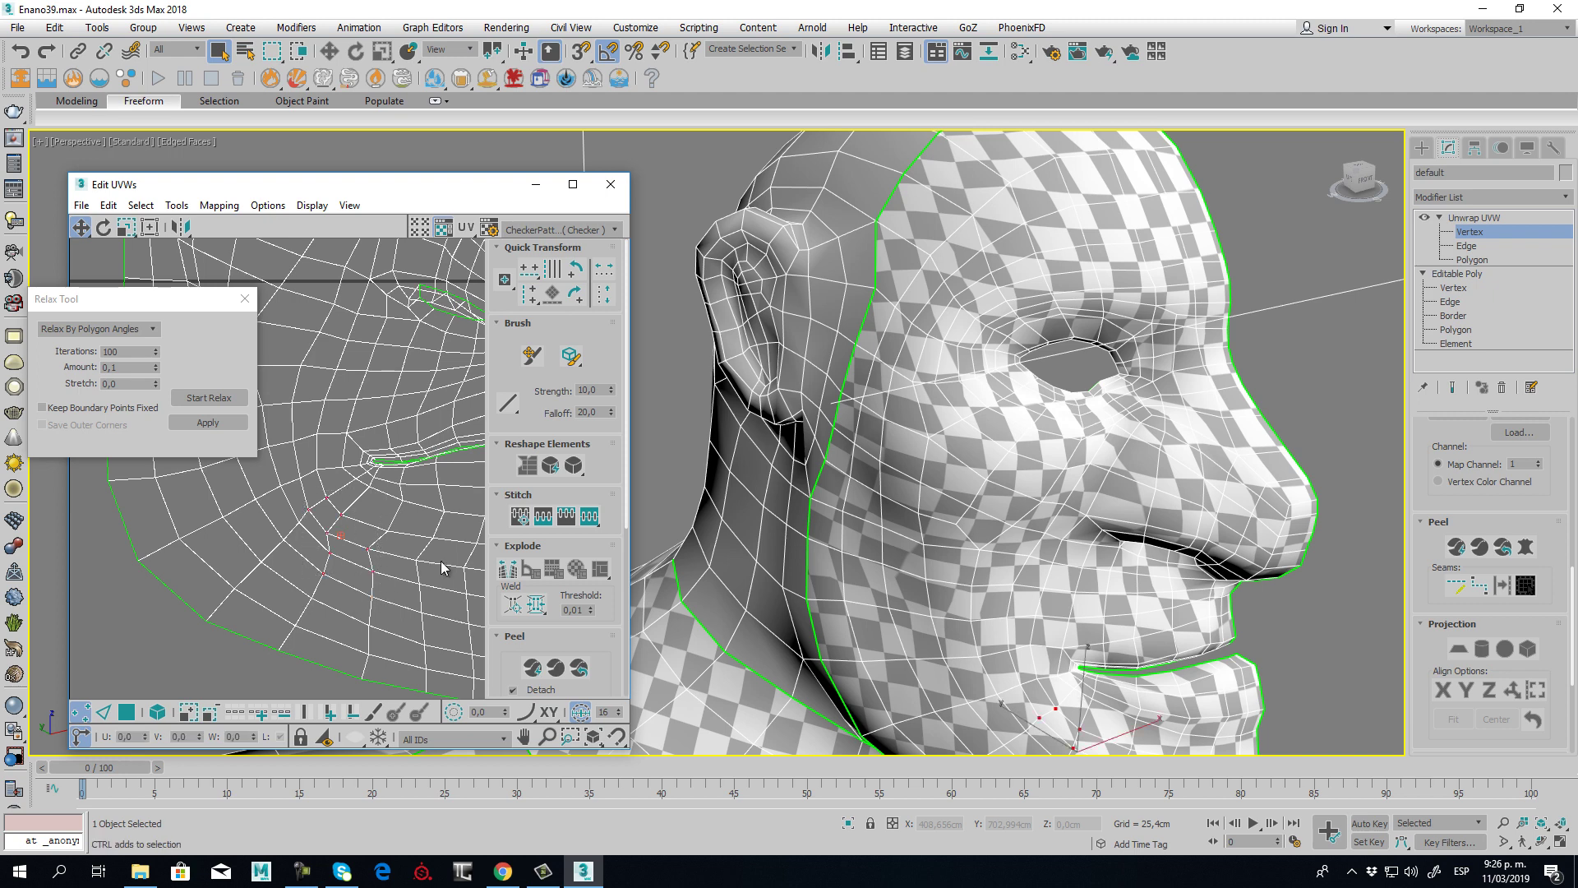
middle_drag(445, 619, 371, 603)
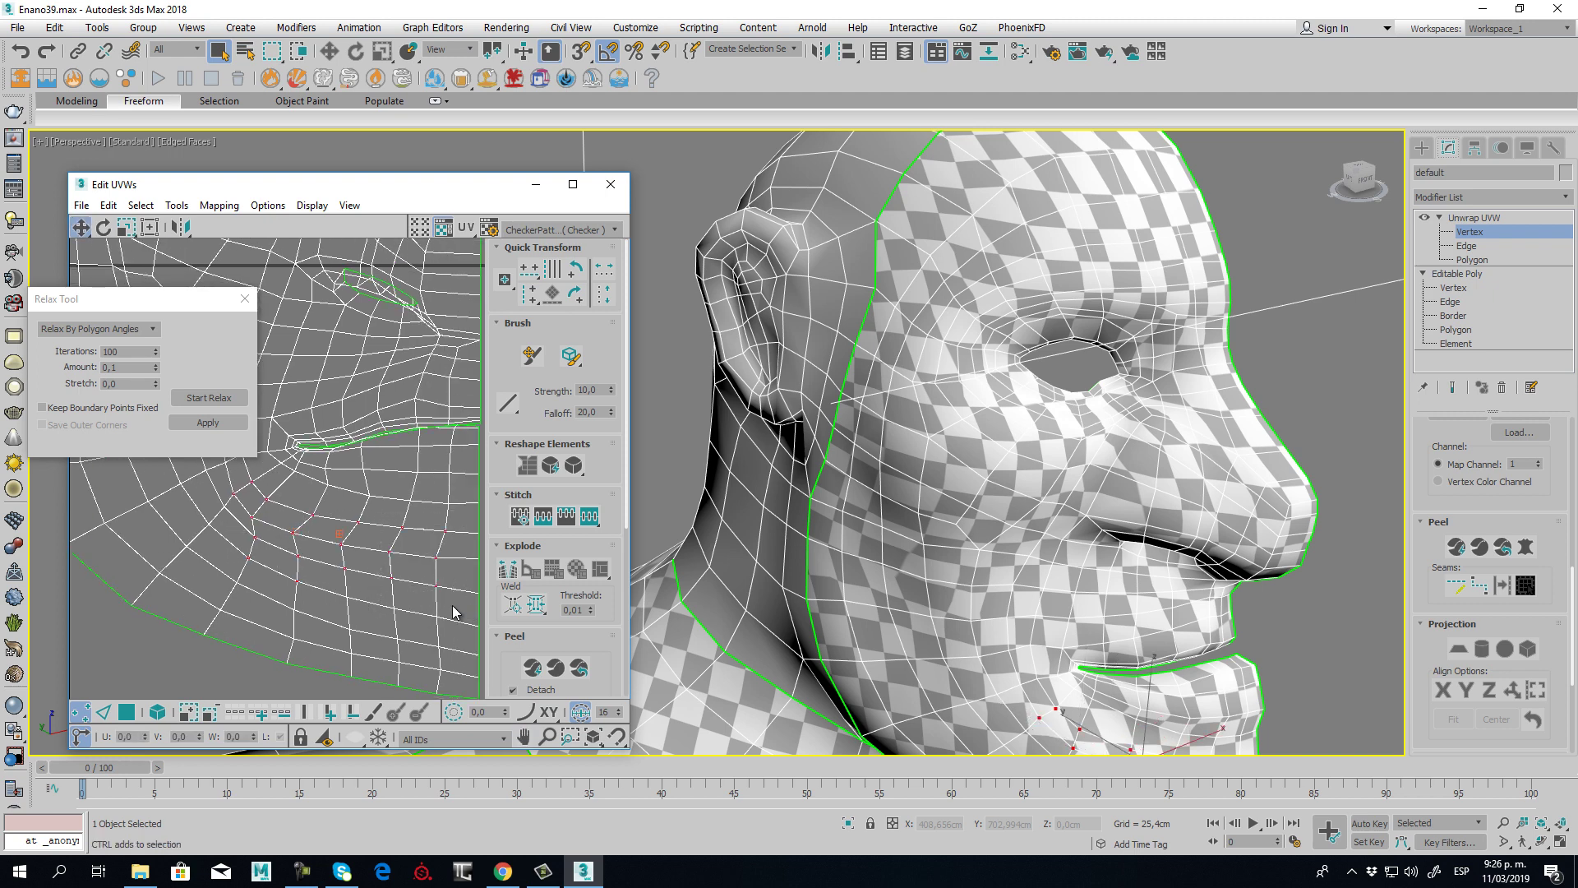
click(209, 398)
click(210, 398)
- Select the UV vertices at the lower chin beside the face's centre line and relax them by polygon angles
scroll(356, 606, down, 3)
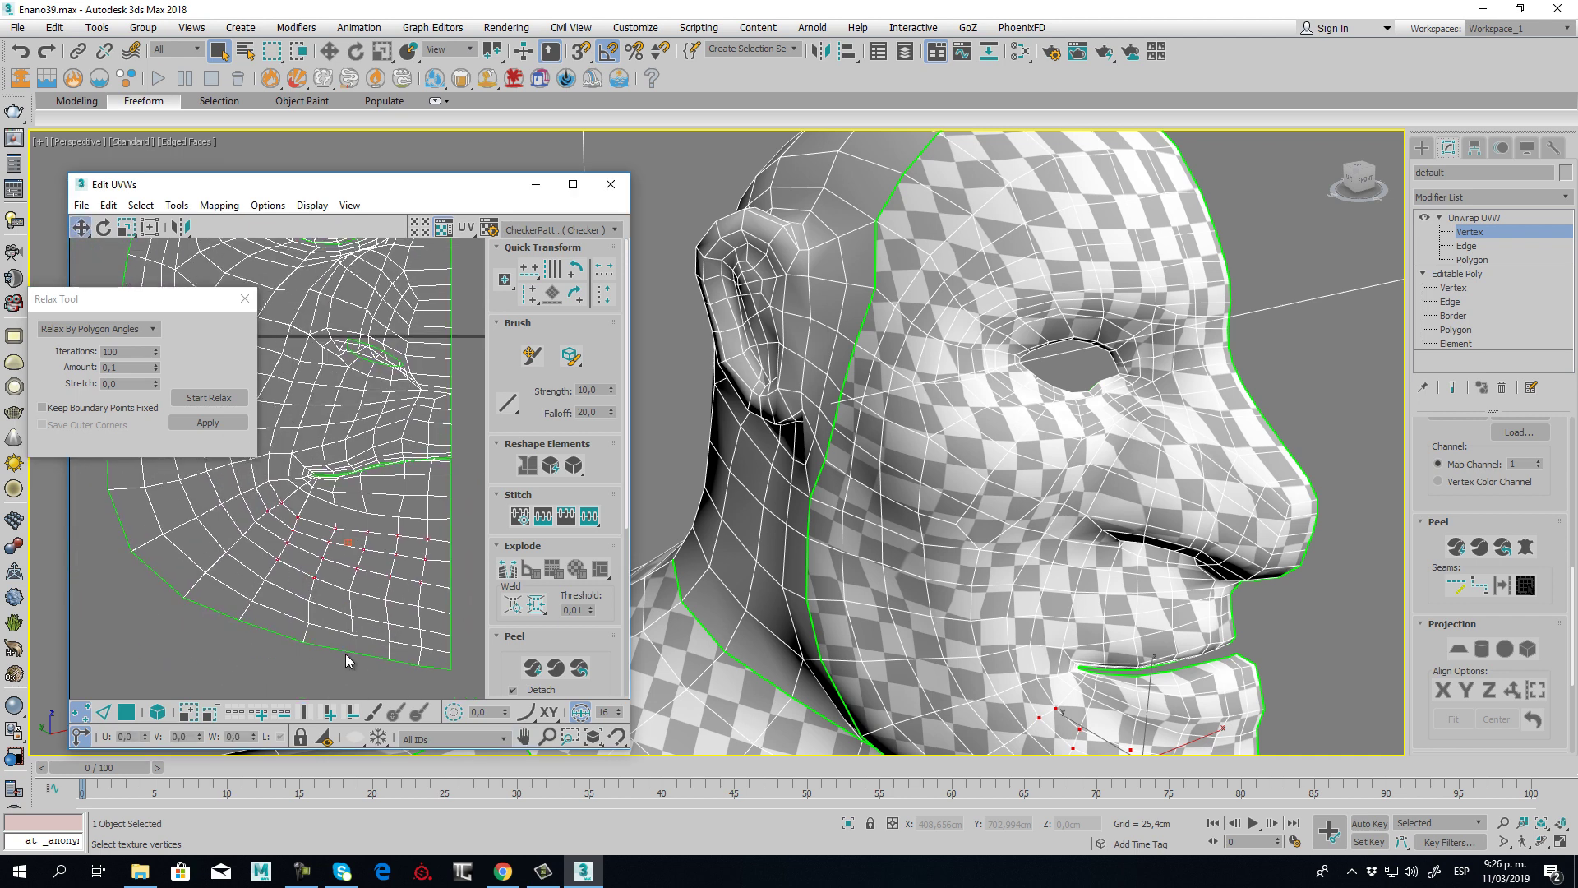
click(210, 398)
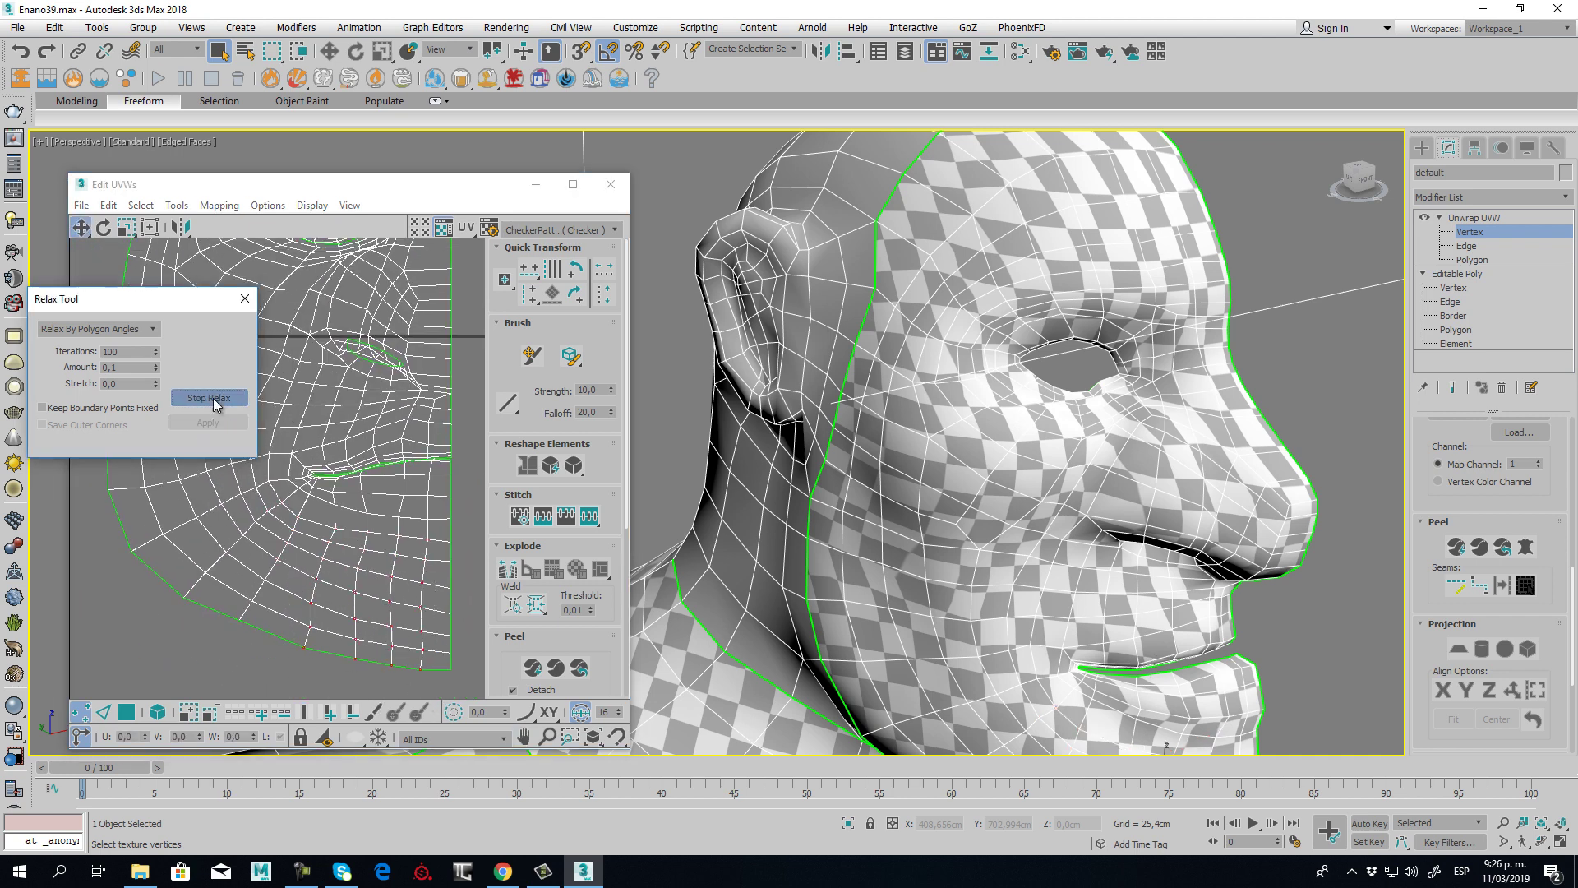
click(212, 400)
- Select the outer cheek UV rows just above mouth level and apply the polygon angle relaxation to them
scroll(300, 538, down, 3)
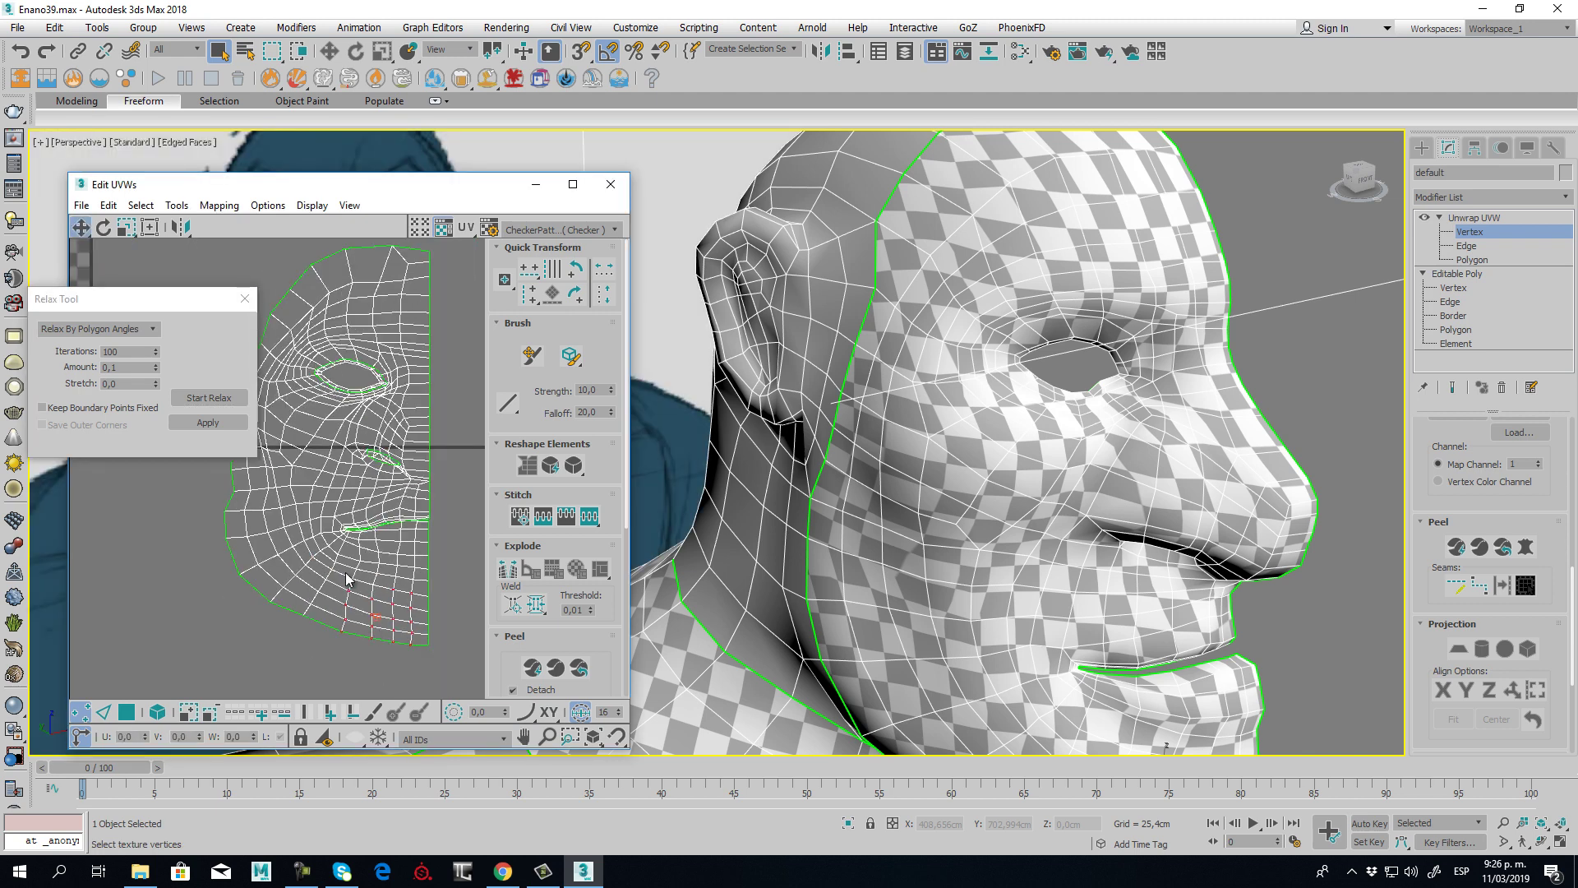
middle_drag(321, 539, 344, 609)
drag(265, 581, 370, 617)
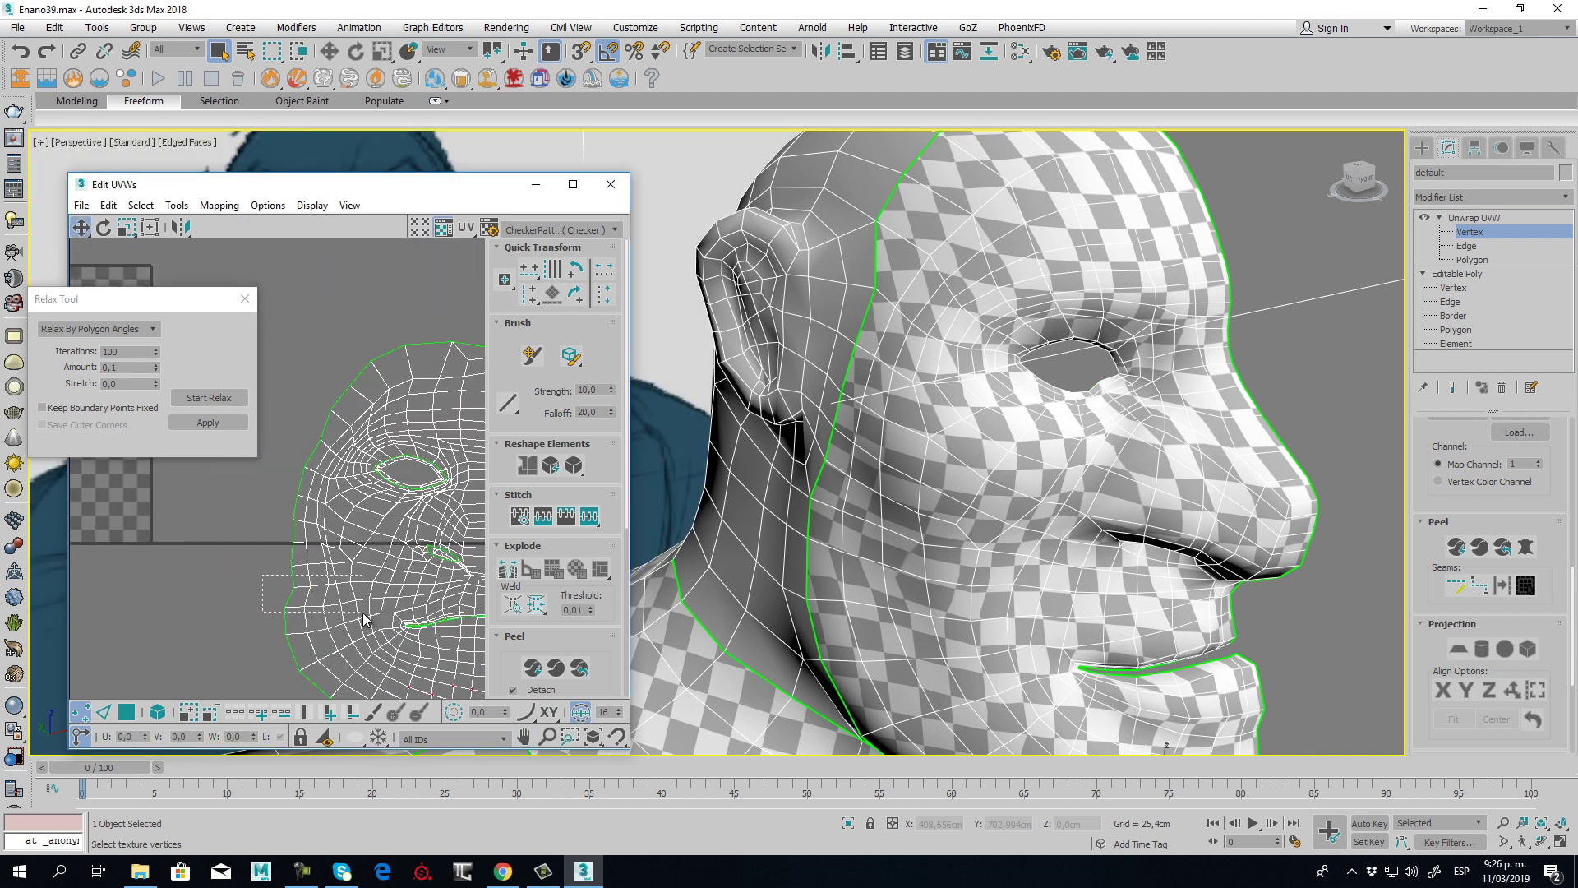
click(217, 420)
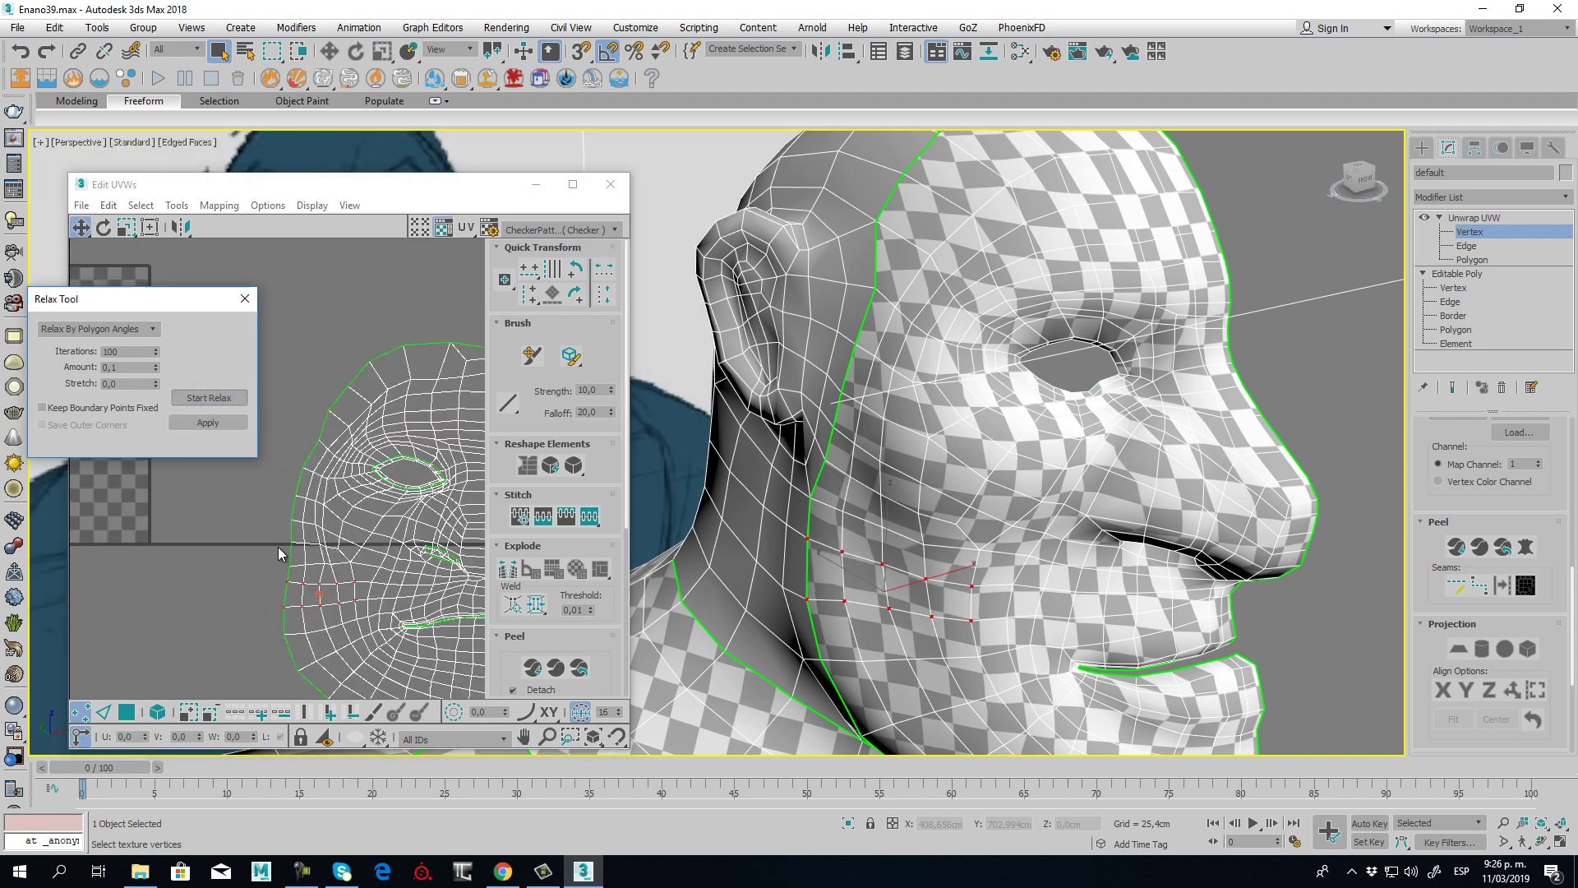
- Select the outer cheek UV vertices level with the nose, including the border, and relax them repeatedly by polygon angles
drag(266, 532, 343, 545)
drag(290, 497, 366, 590)
click(209, 397)
click(224, 401)
click(210, 398)
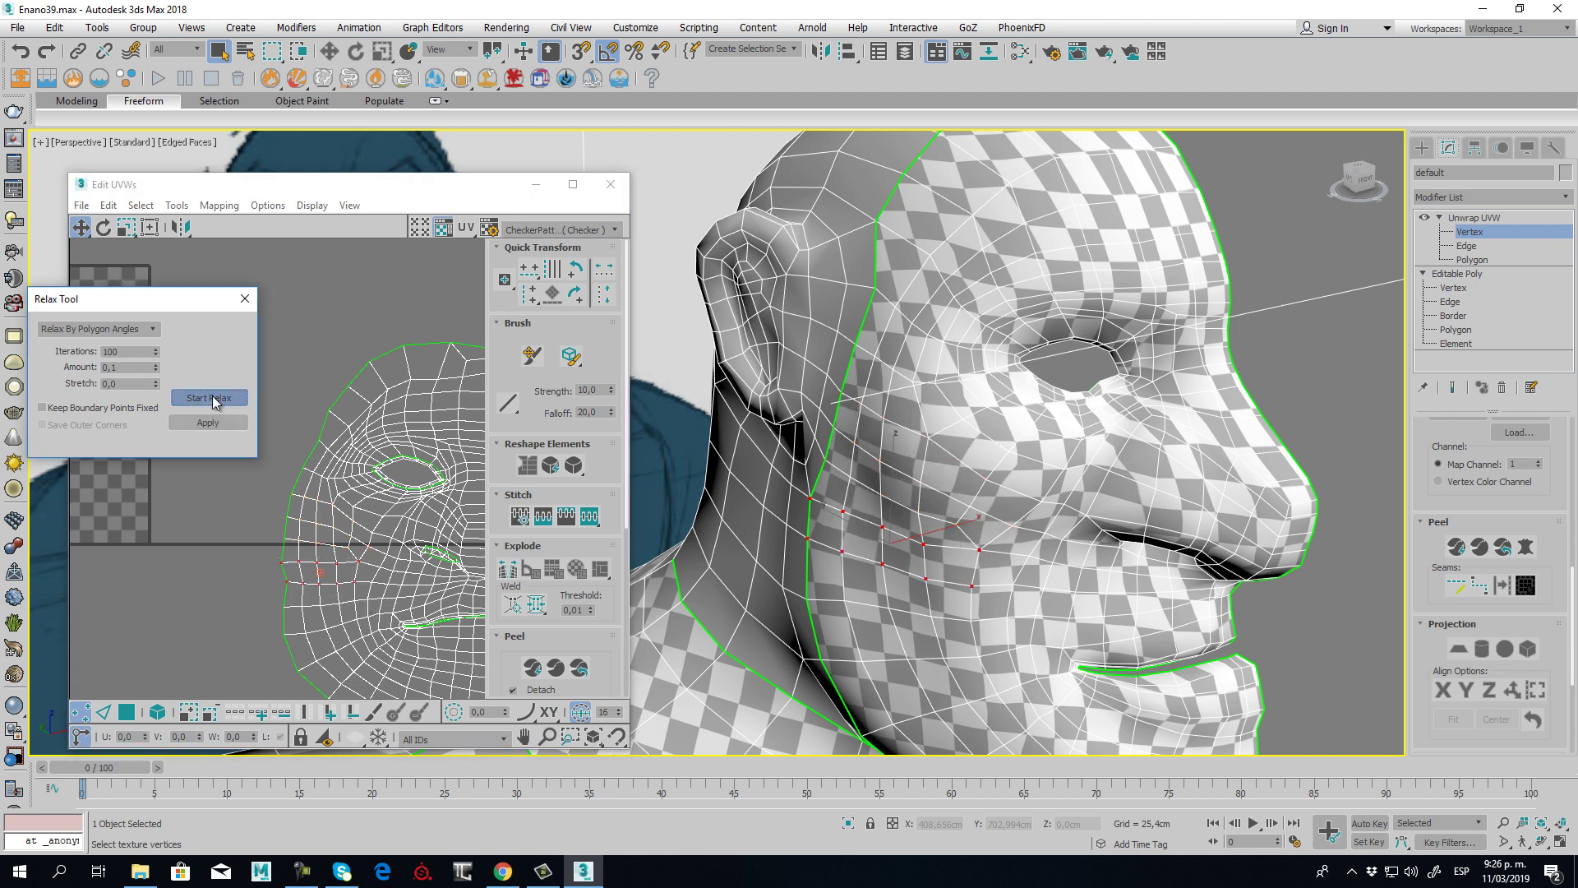
click(213, 398)
- Relax the outer cheek rows just above mouth level again, and relax the cheekbone rows below the eye by polygon angles
drag(261, 574, 365, 626)
click(206, 398)
click(206, 398)
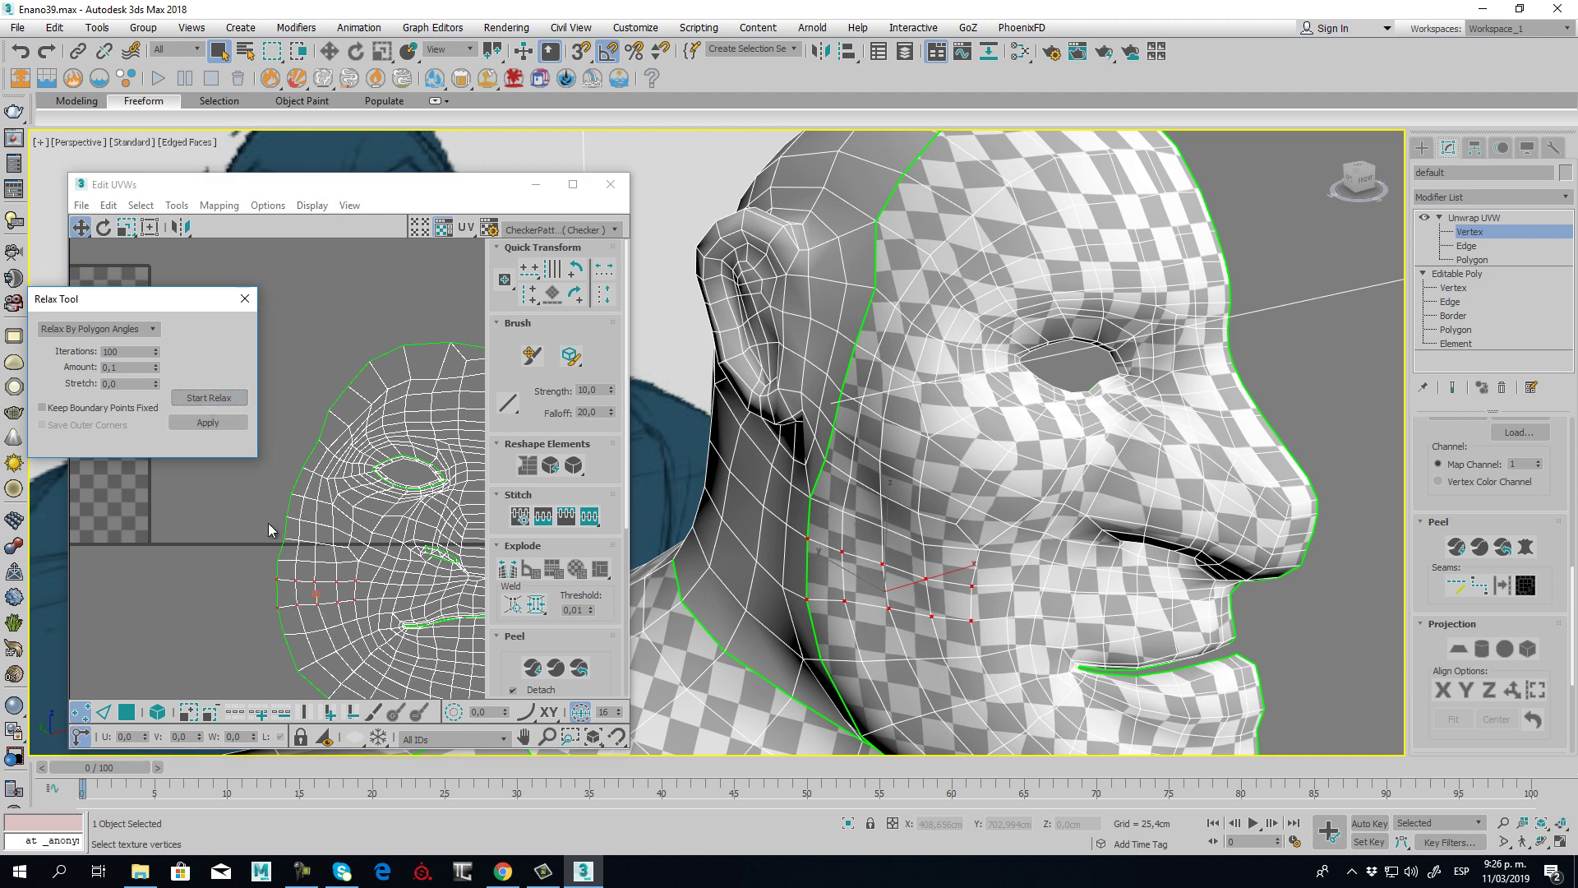
drag(276, 504, 321, 555)
click(208, 401)
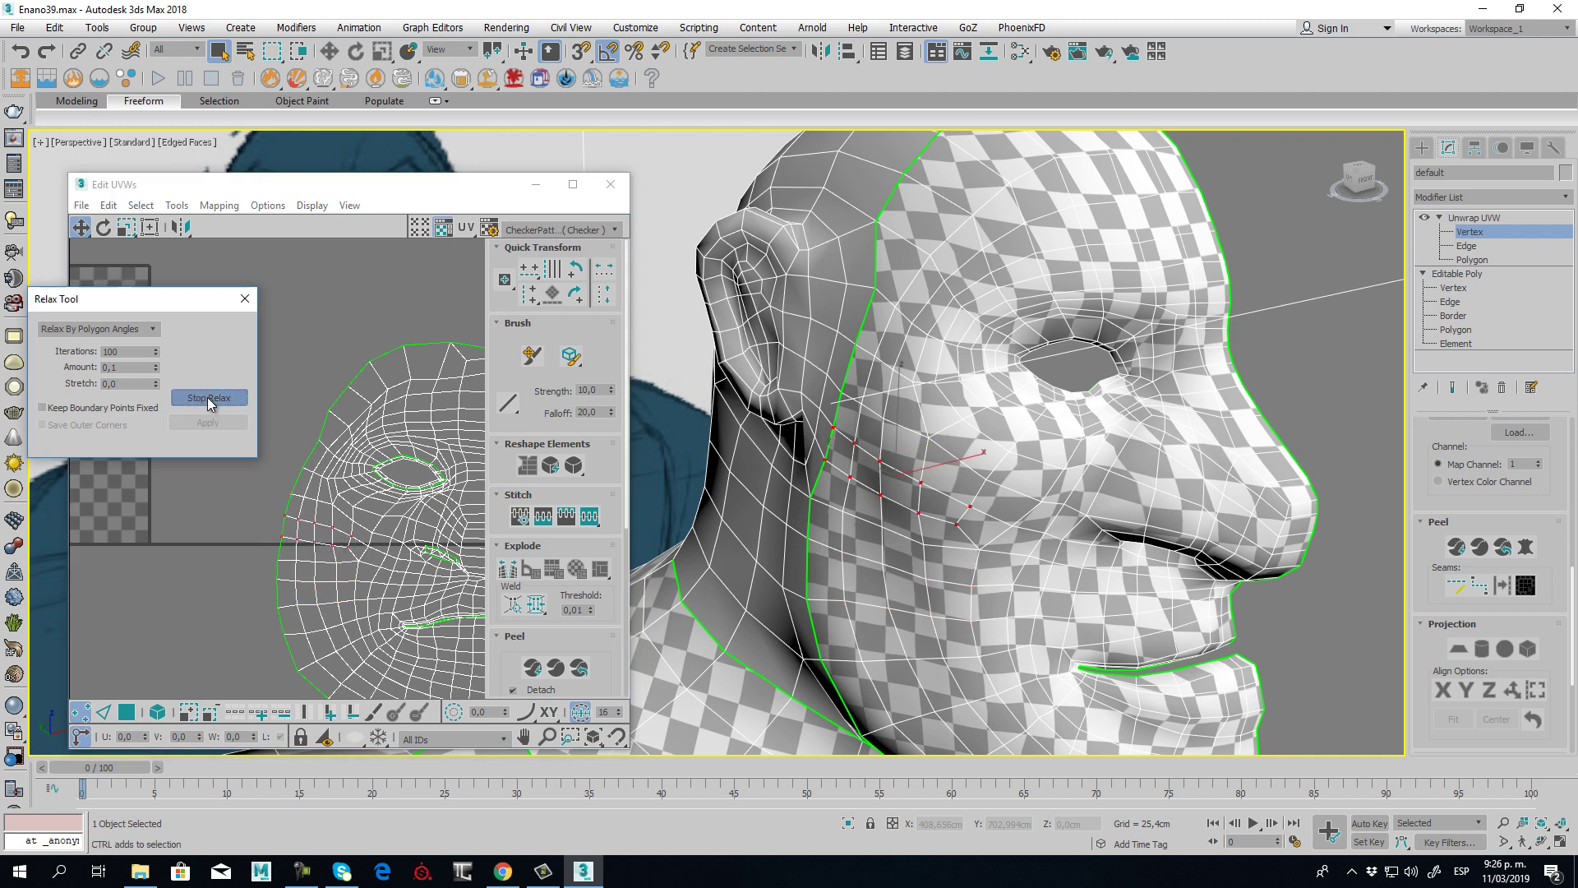
click(207, 402)
- Select the border and inner UV vertices at the temple beside the eye and relax them by polygon angles
scroll(309, 439, up, 2)
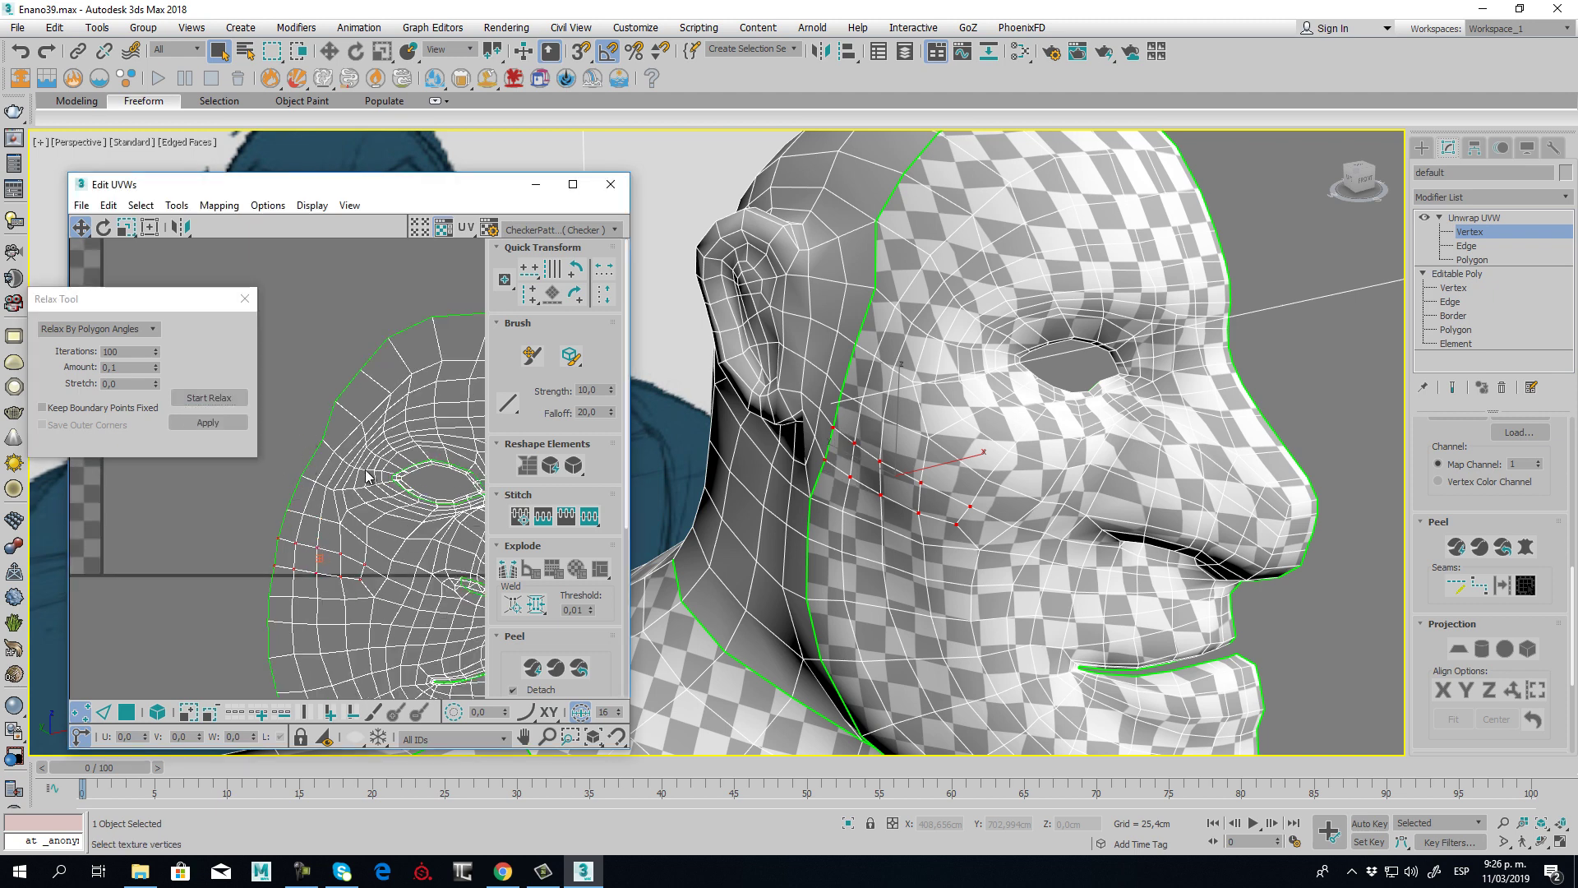
drag(342, 470, 349, 497)
click(206, 402)
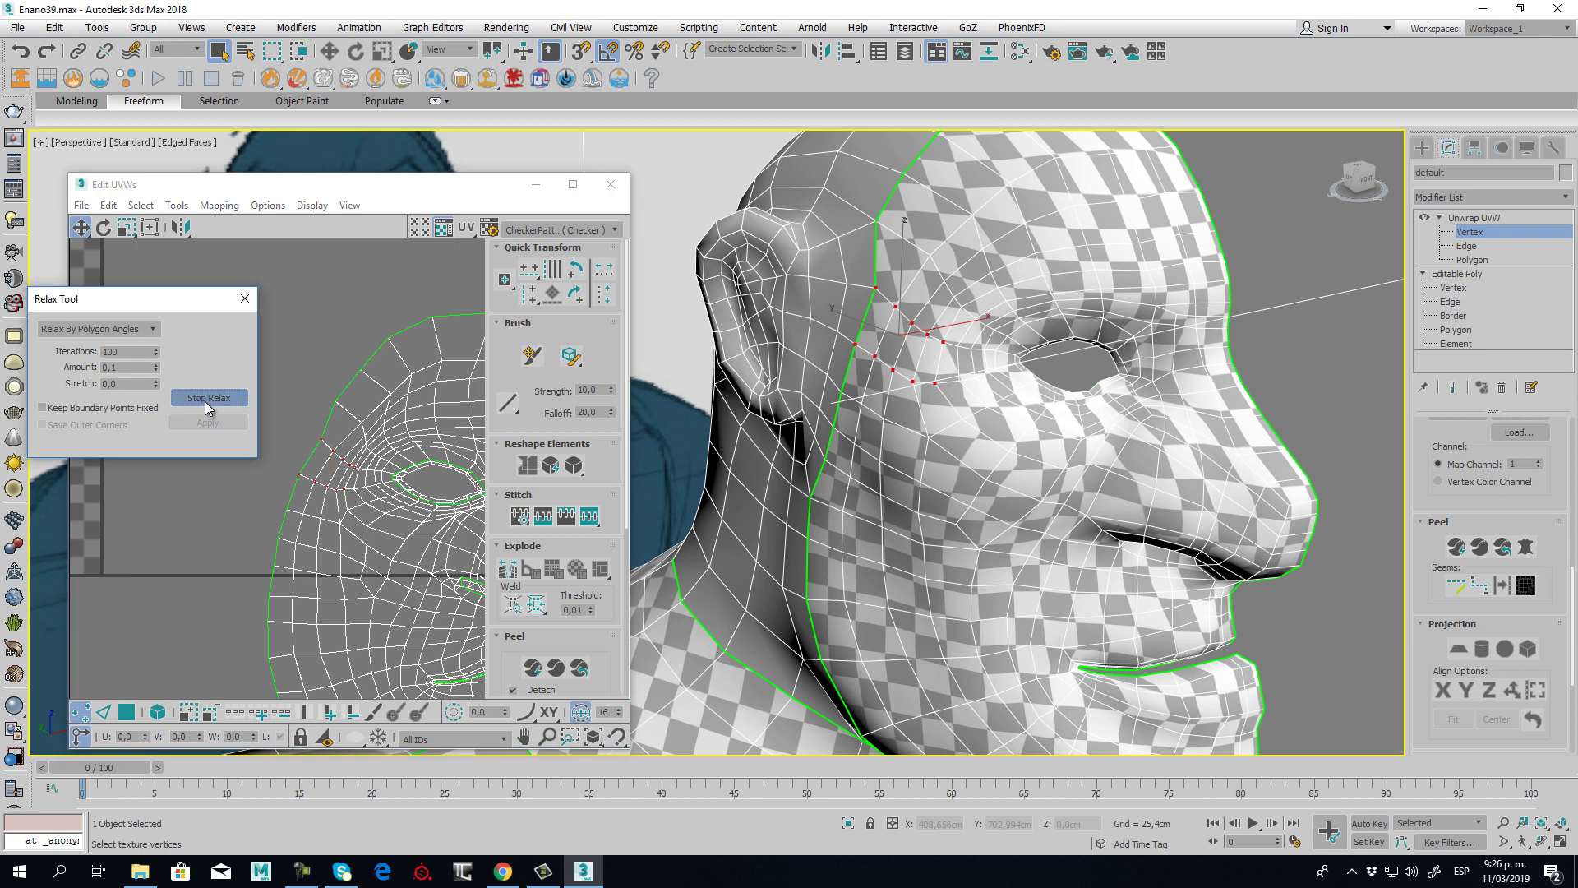
click(207, 402)
- Clear the vertex selection and maximize the UV editor with the eye opening in view
click(372, 383)
scroll(353, 473, up, 5)
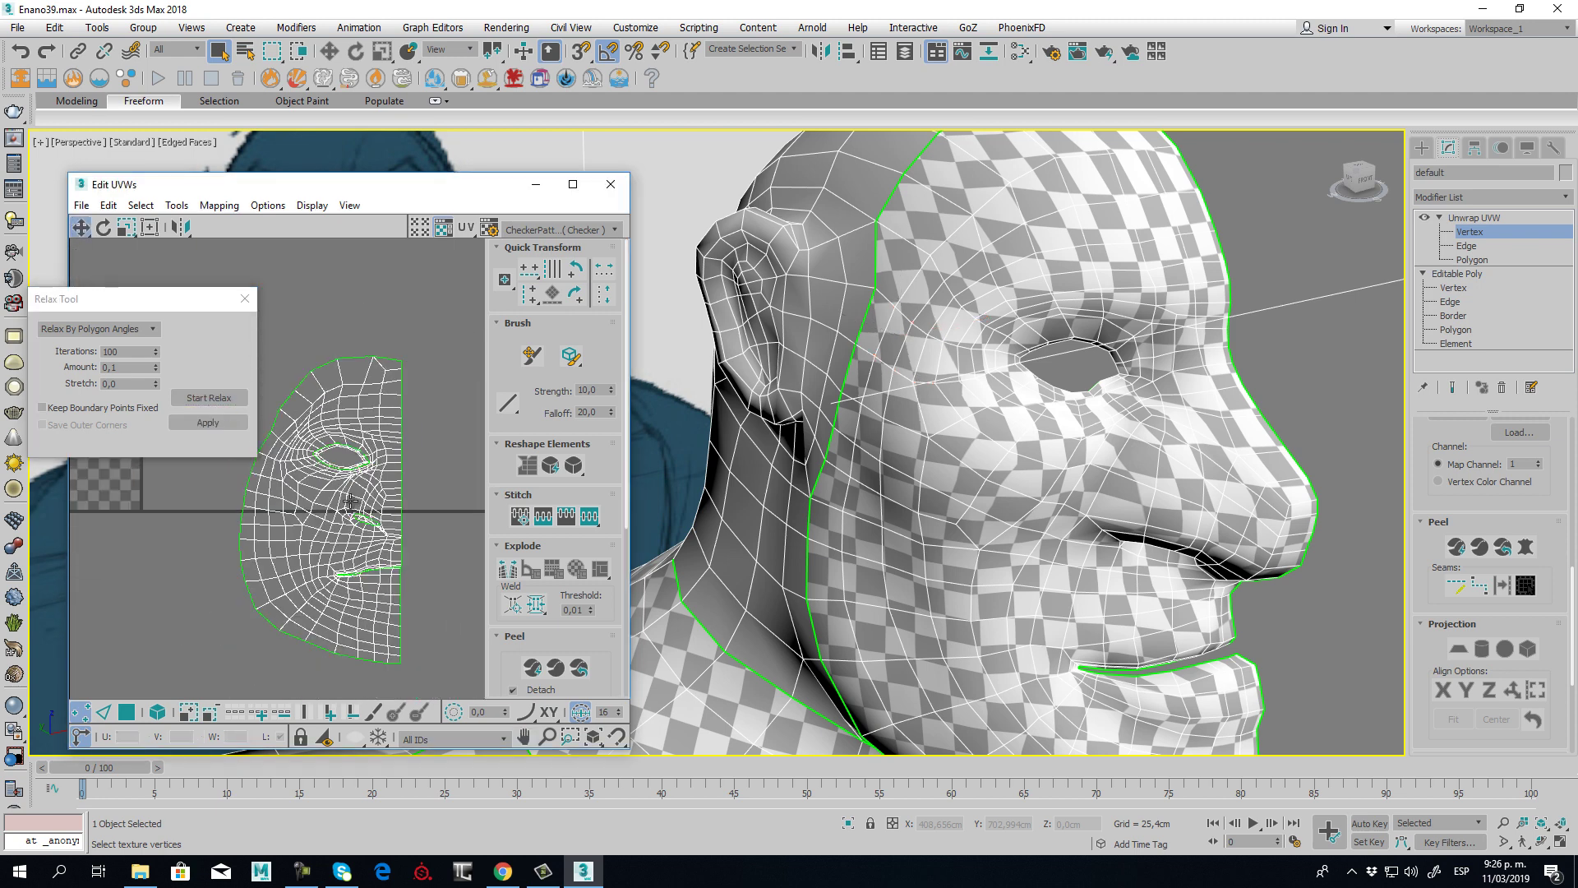
scroll(353, 473, up, 3)
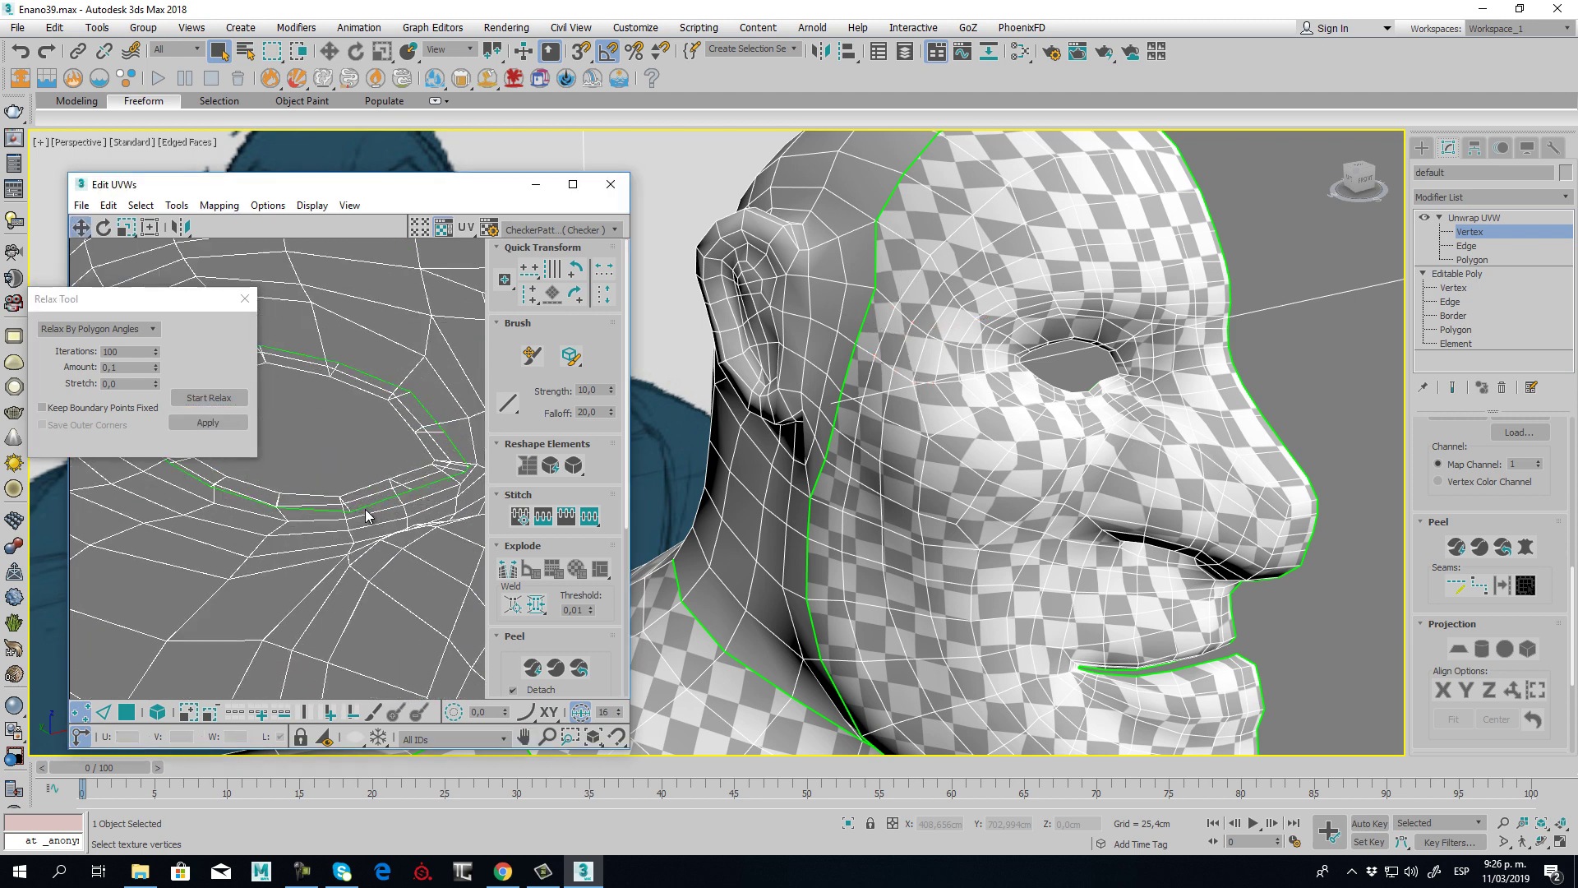
click(573, 184)
scroll(593, 274, down, 5)
scroll(846, 326, up, 4)
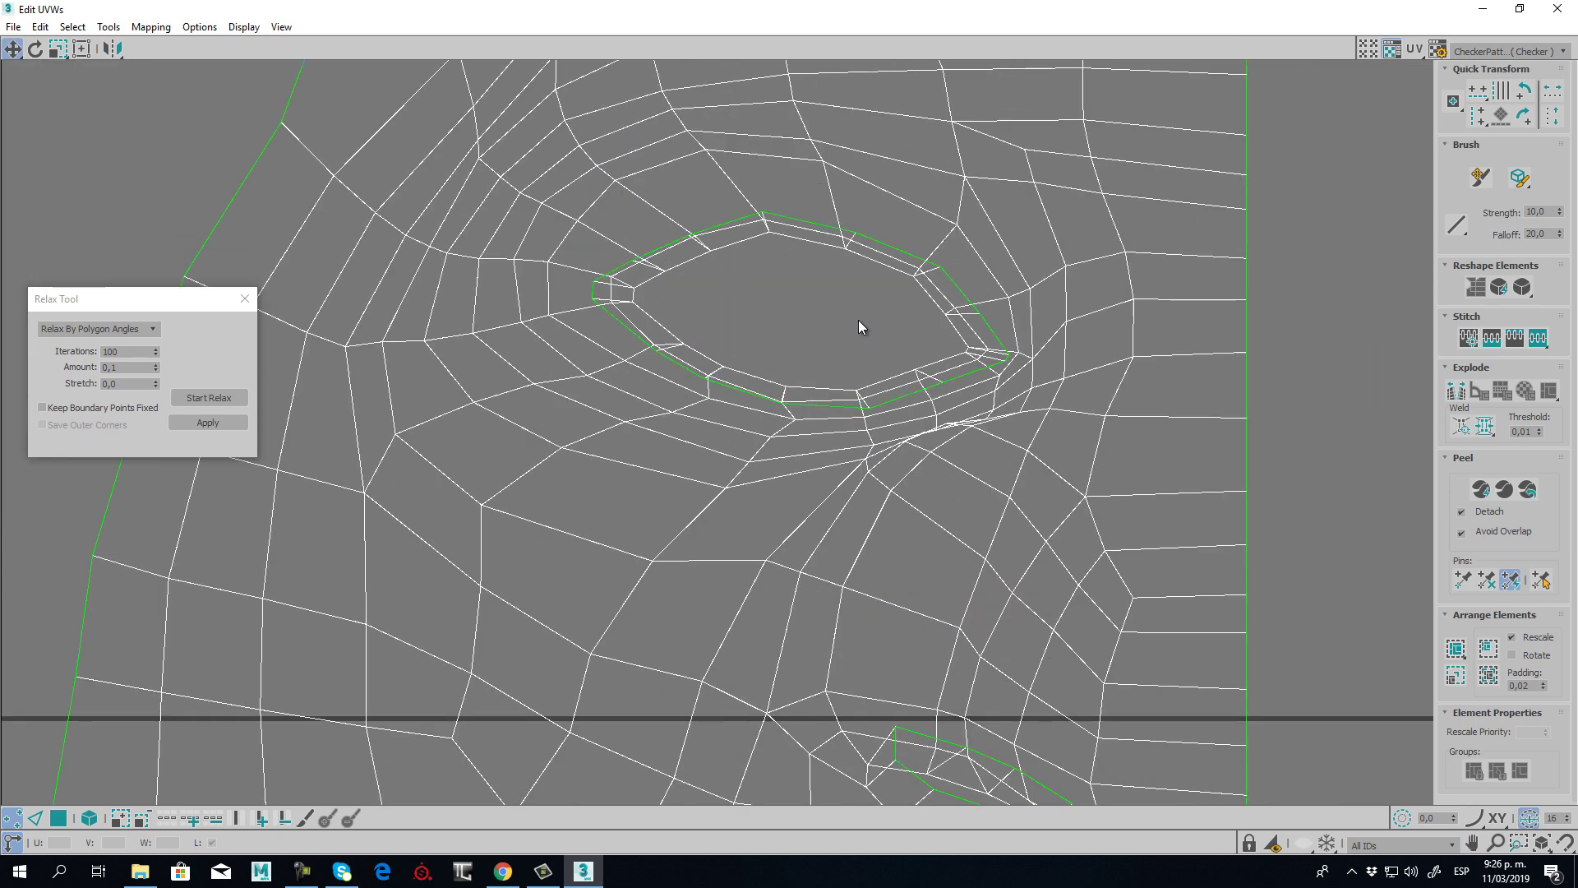
- In edge mode, select the full border edge loop of the eye opening and scale it down inside the neighbouring loop
click(35, 818)
key(ctrl+a)
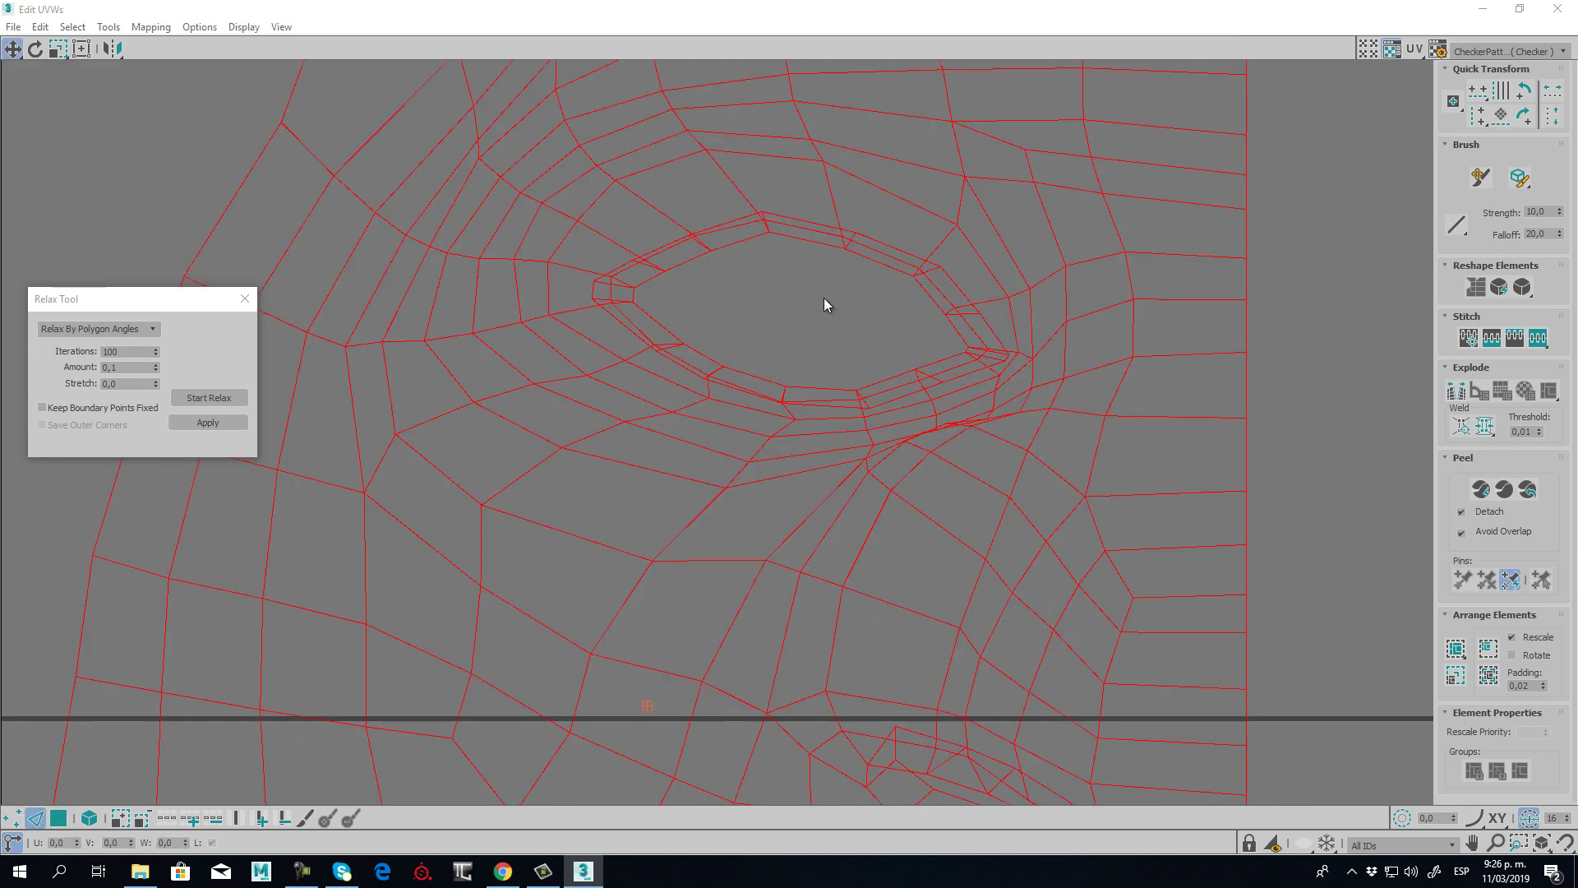
click(888, 248)
click(870, 342)
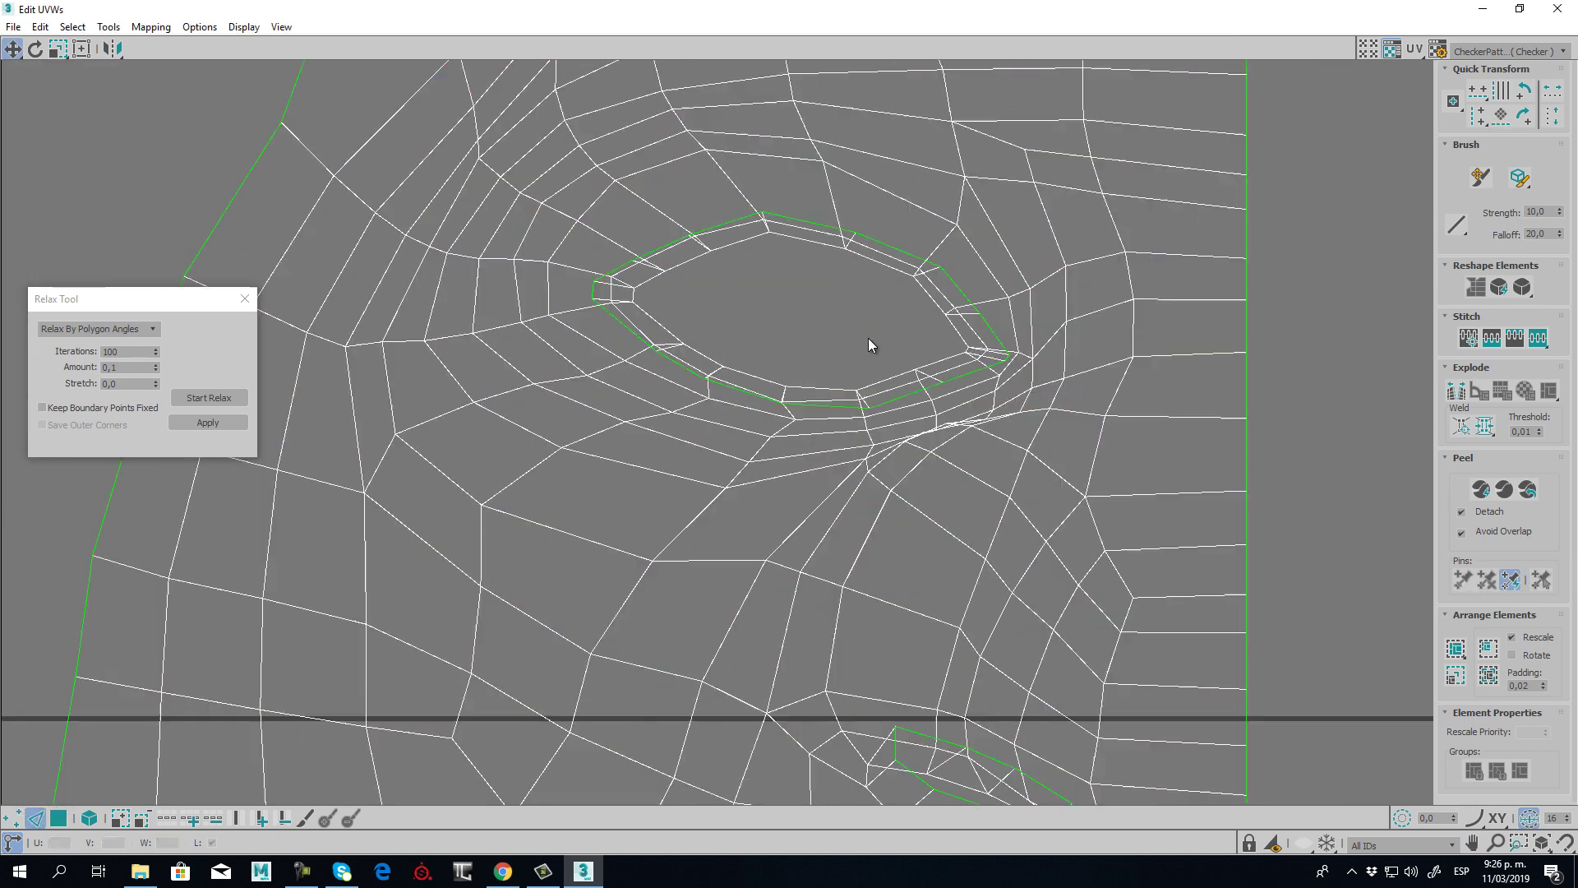
click(899, 250)
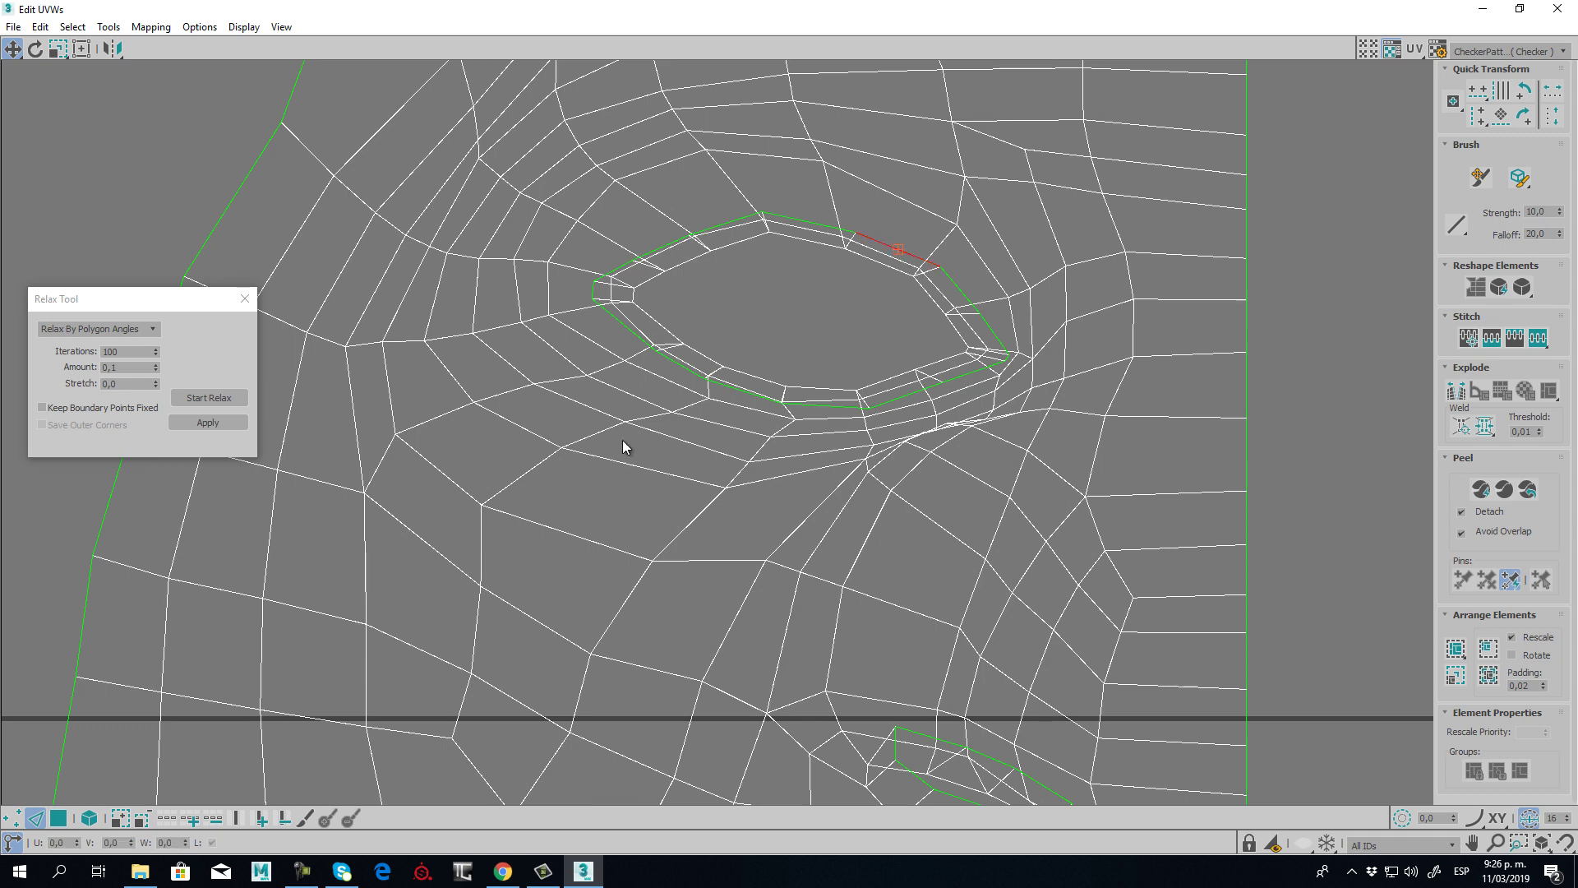
click(167, 818)
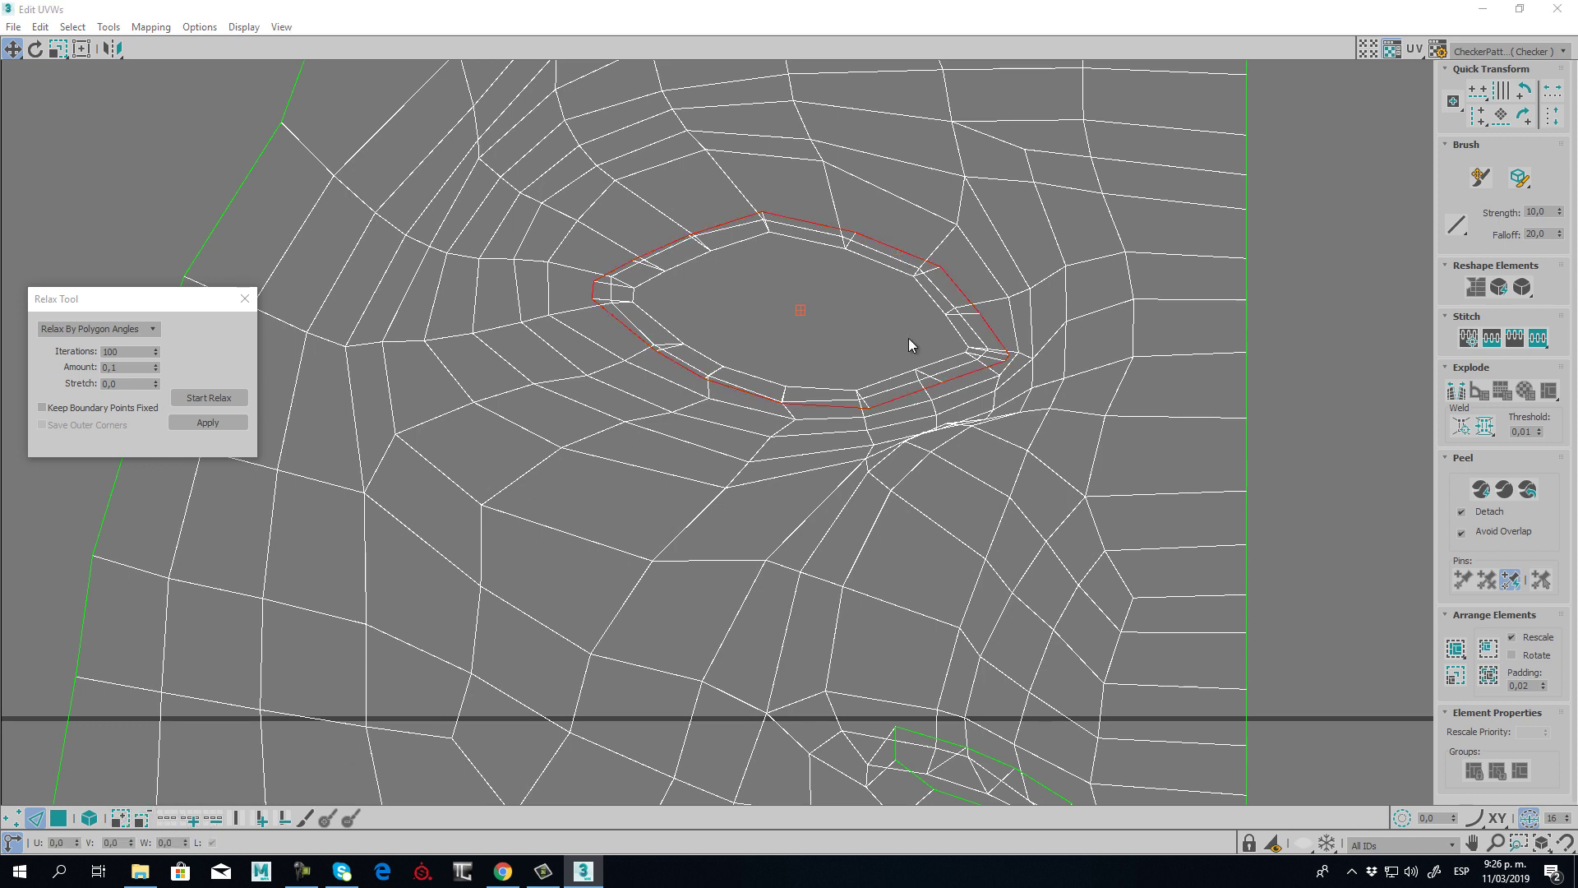
click(58, 48)
drag(886, 242, 881, 383)
- Select the edge loop just outside the eye opening's border and scale it down slightly
click(882, 383)
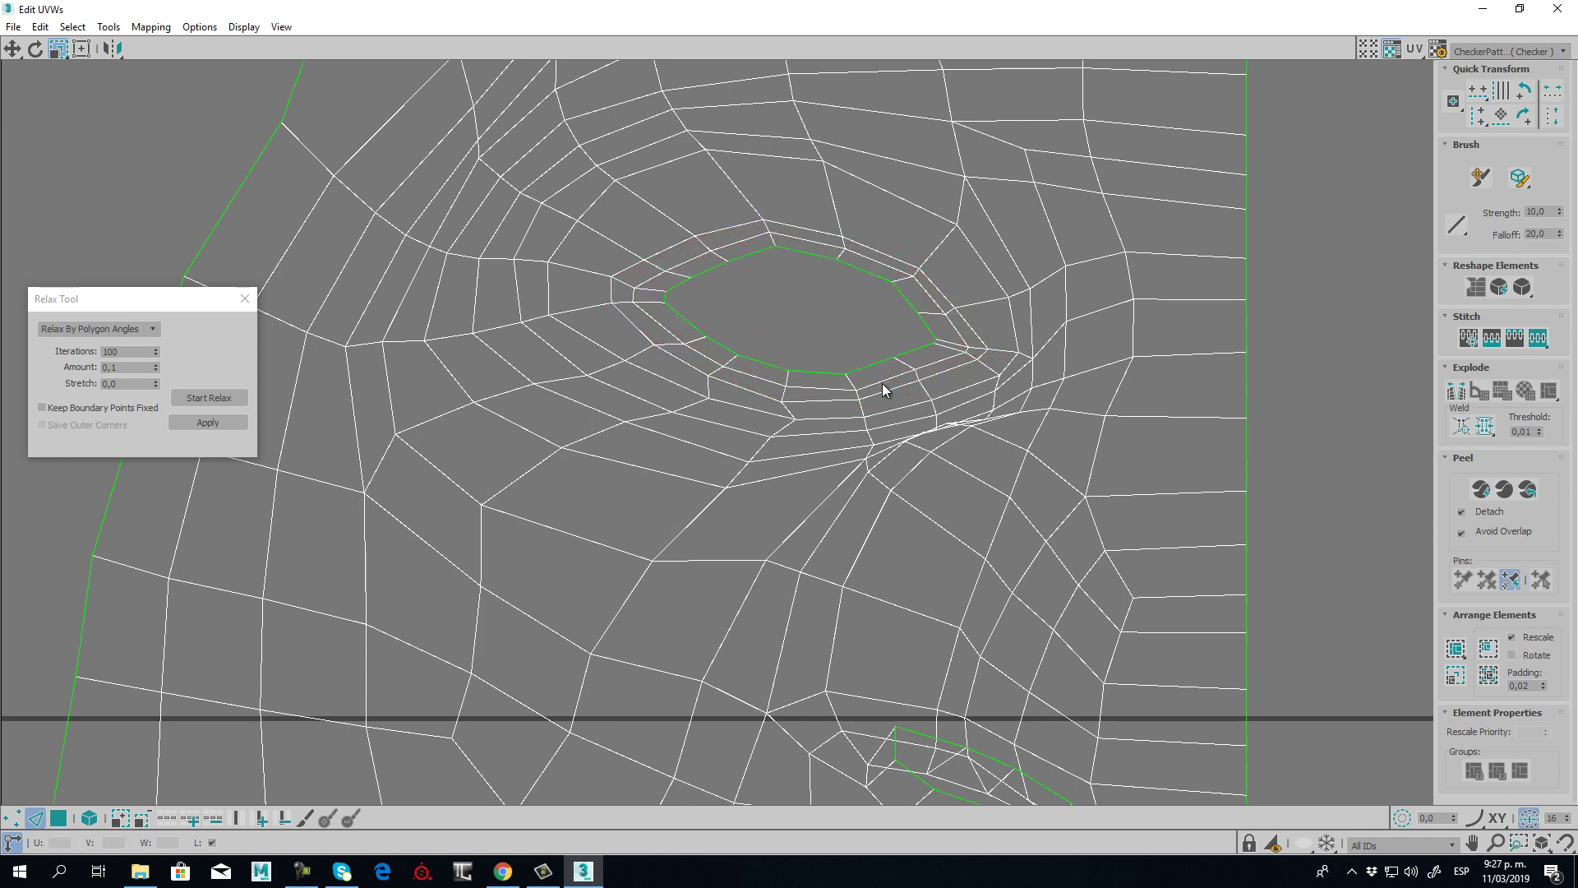
click(169, 822)
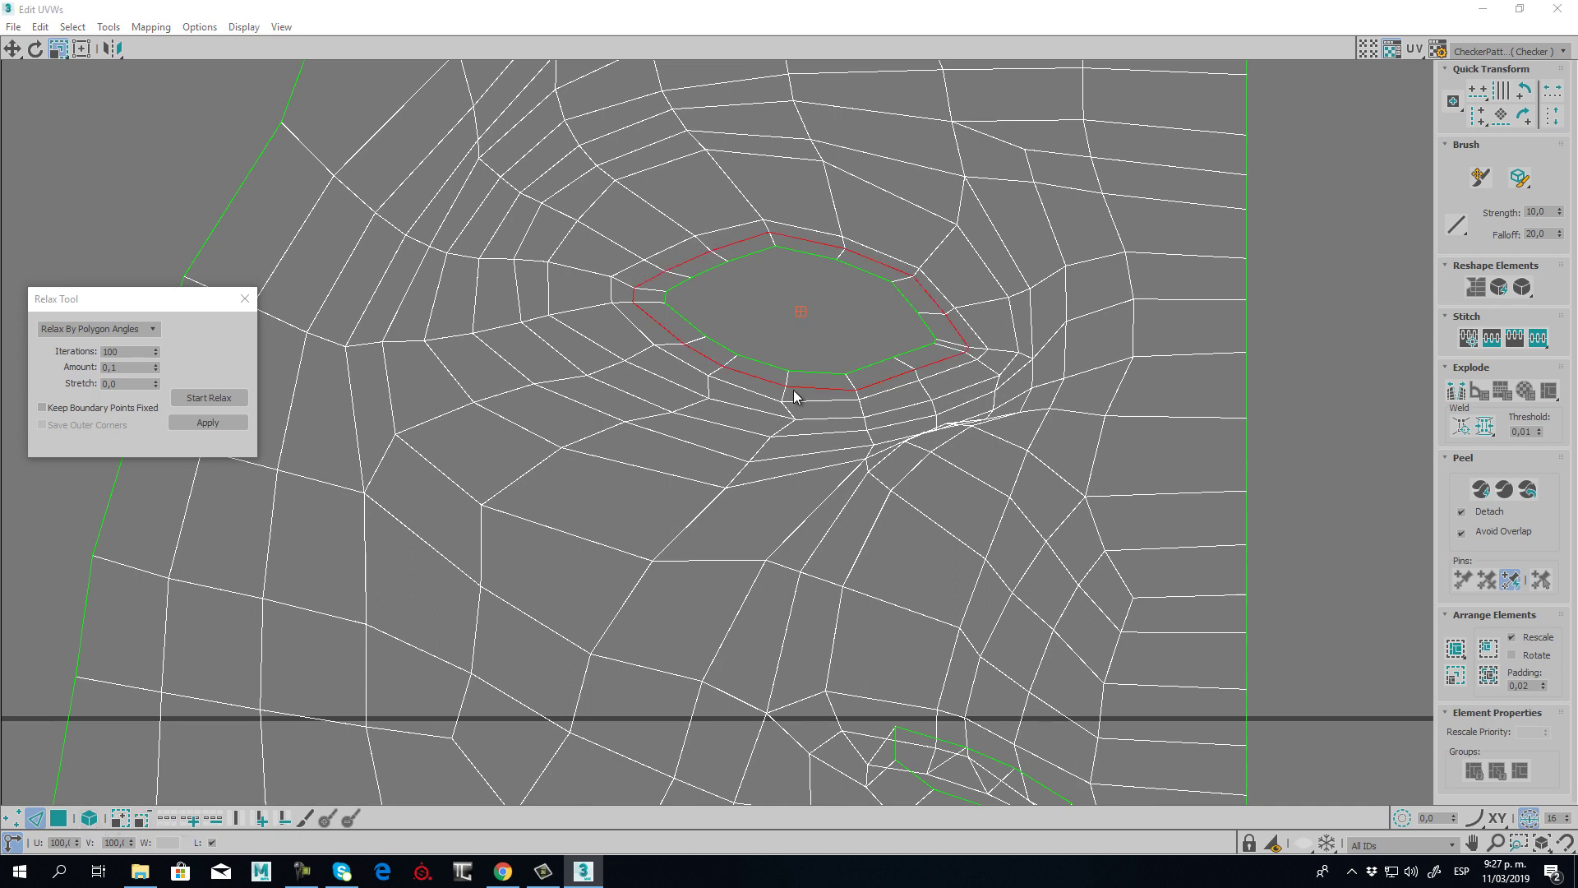
drag(944, 357, 945, 363)
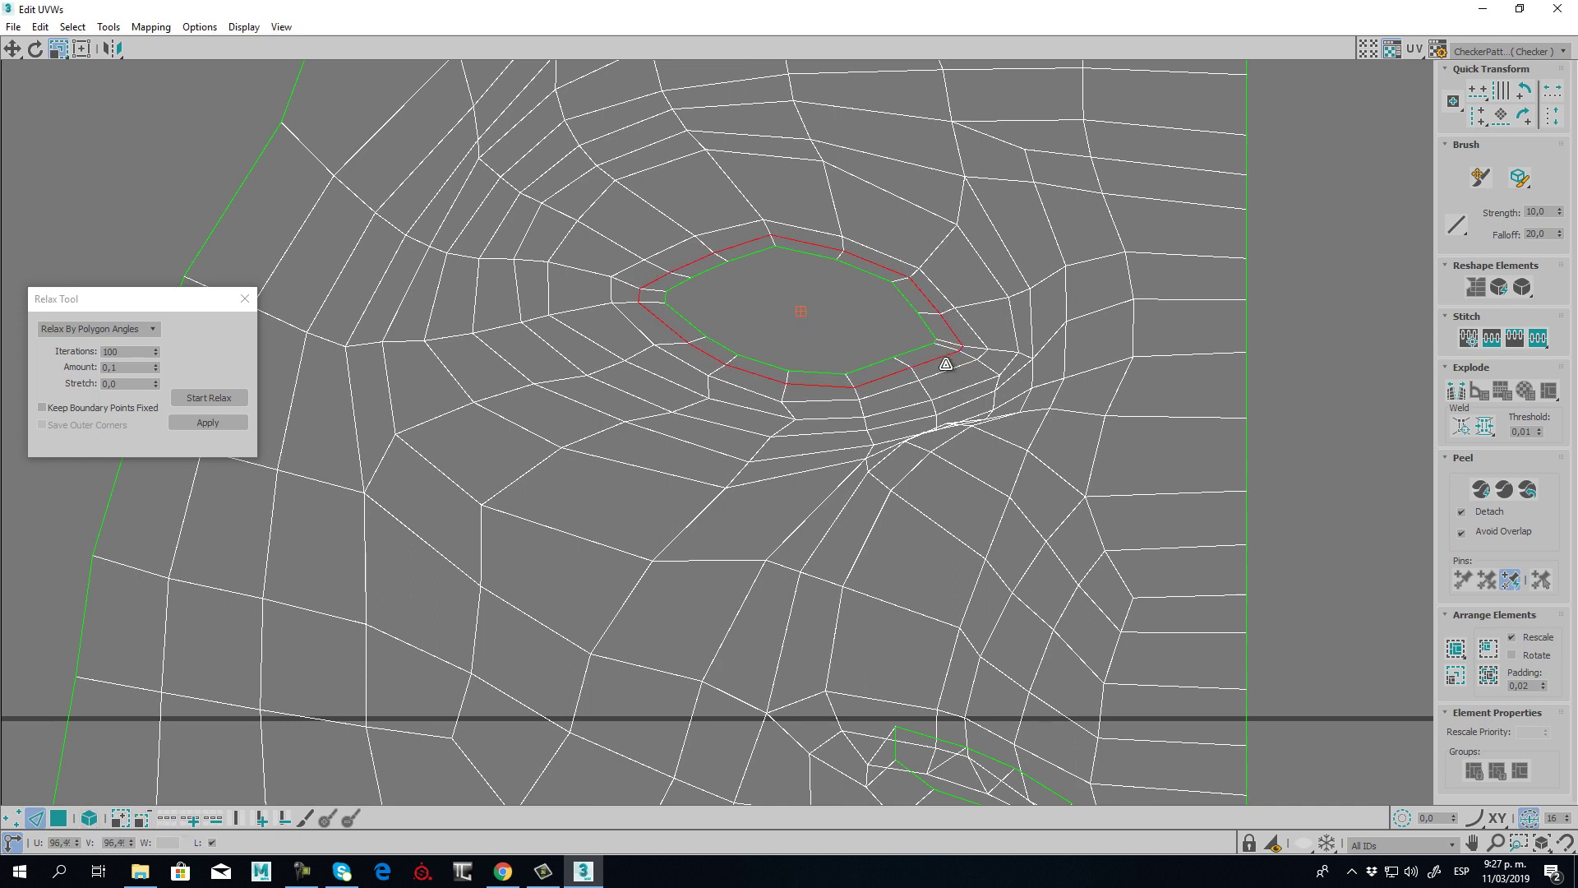
- In vertex mode, move the crowded UV vertices below the eye's inner corner down and away from the pinched fold
scroll(927, 349, down, 4)
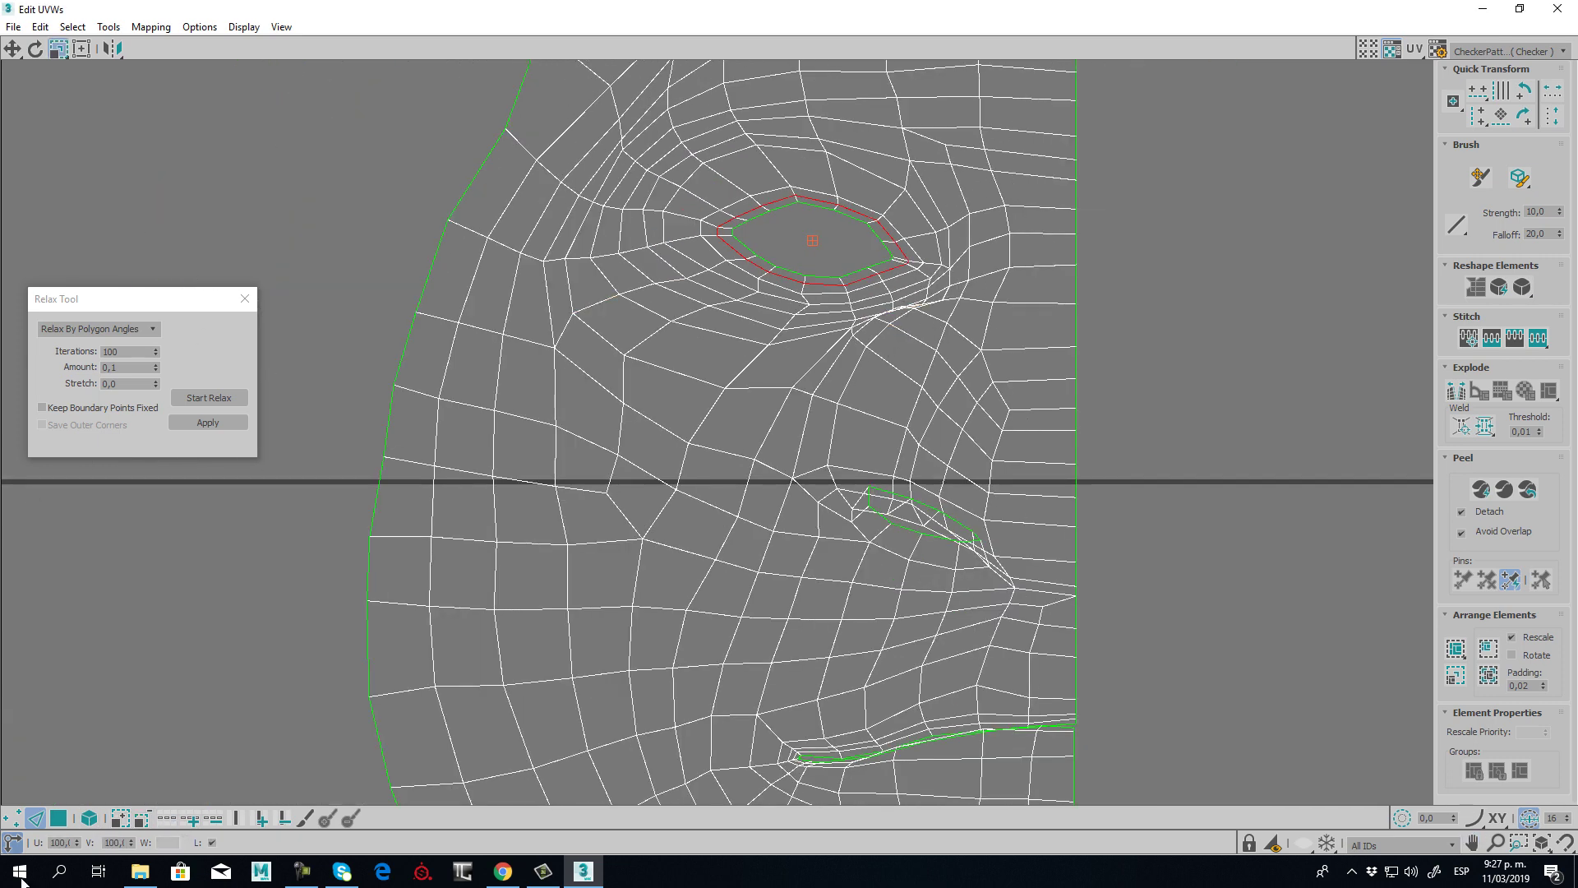
click(11, 816)
scroll(902, 317, up, 6)
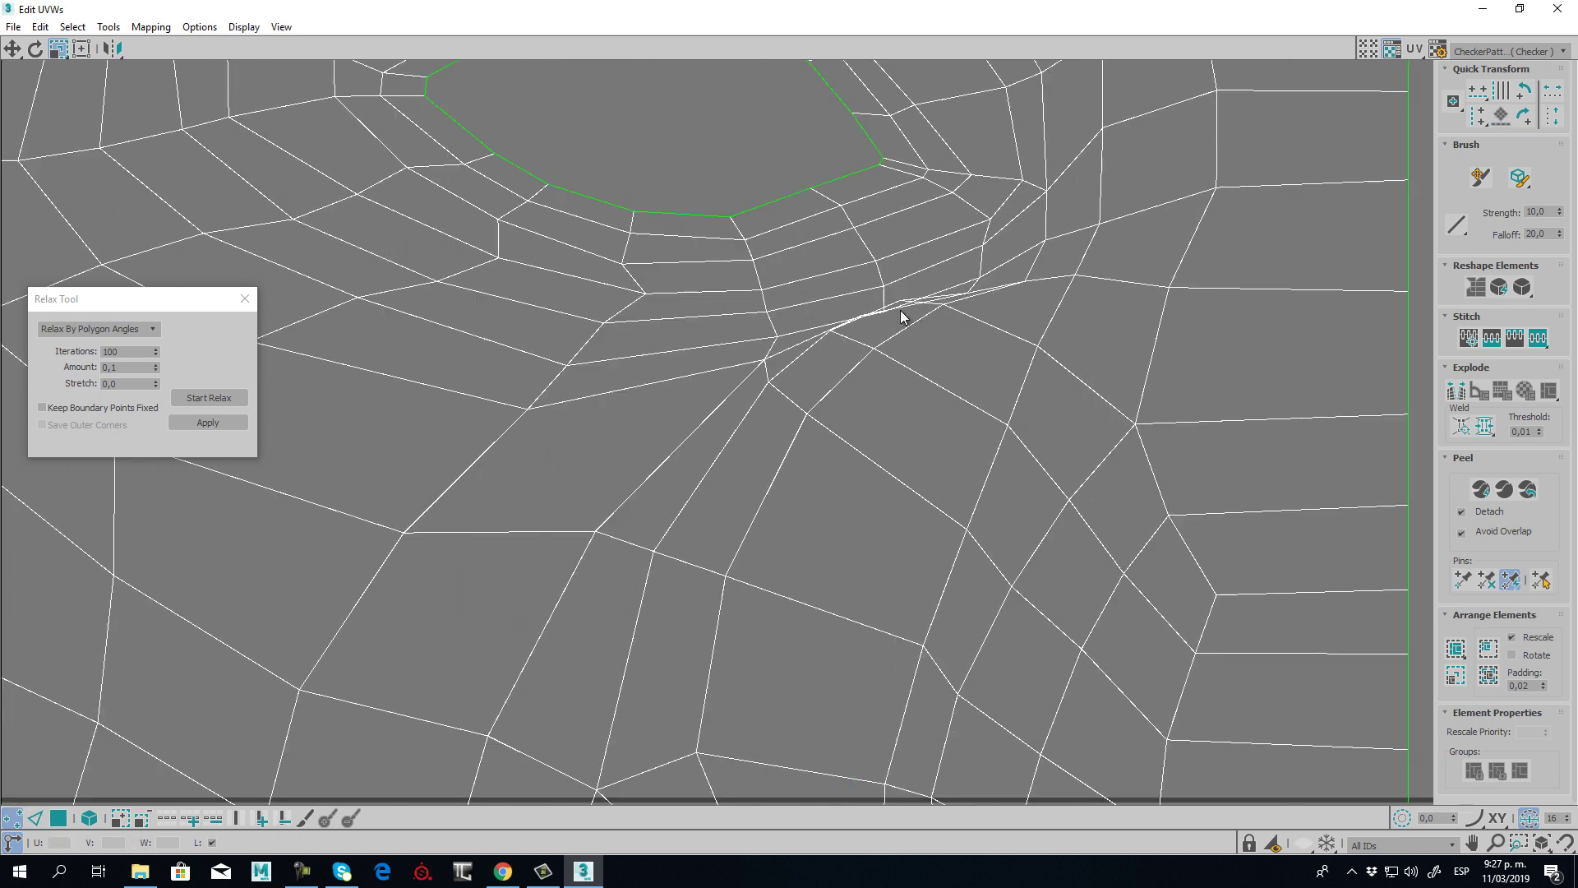
click(945, 304)
click(14, 51)
drag(942, 311, 888, 381)
drag(811, 416, 824, 446)
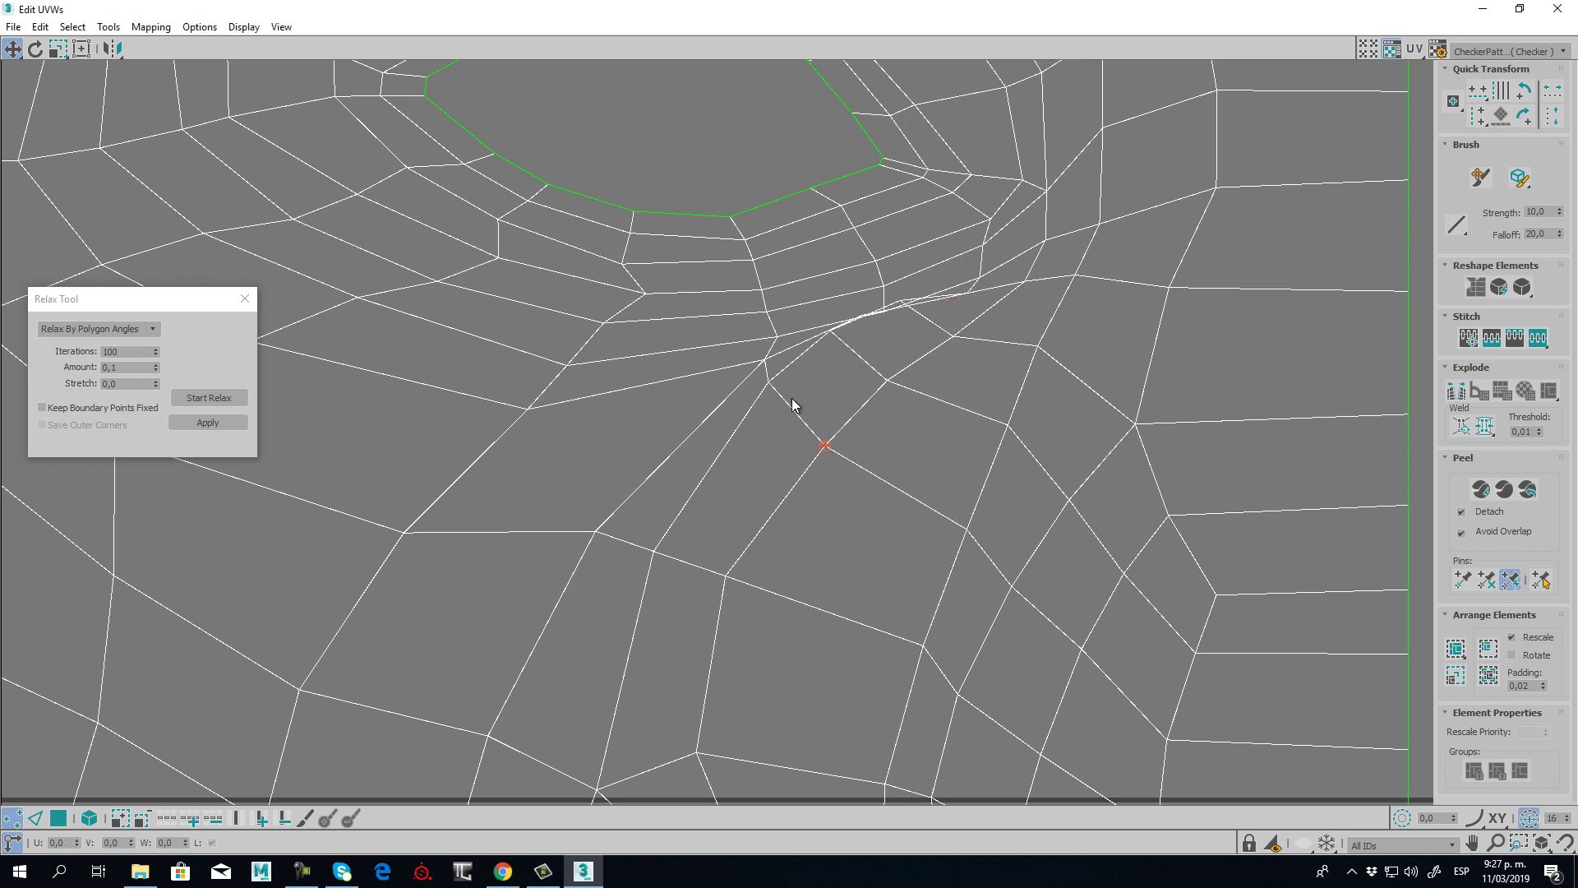
- Spread the remaining overlapping vertices under the eye's inner corner into evenly spaced, untangled rows
drag(827, 331, 839, 360)
drag(902, 298, 1034, 283)
drag(953, 336, 1051, 358)
drag(1073, 275, 1034, 286)
drag(767, 383, 948, 324)
click(977, 294)
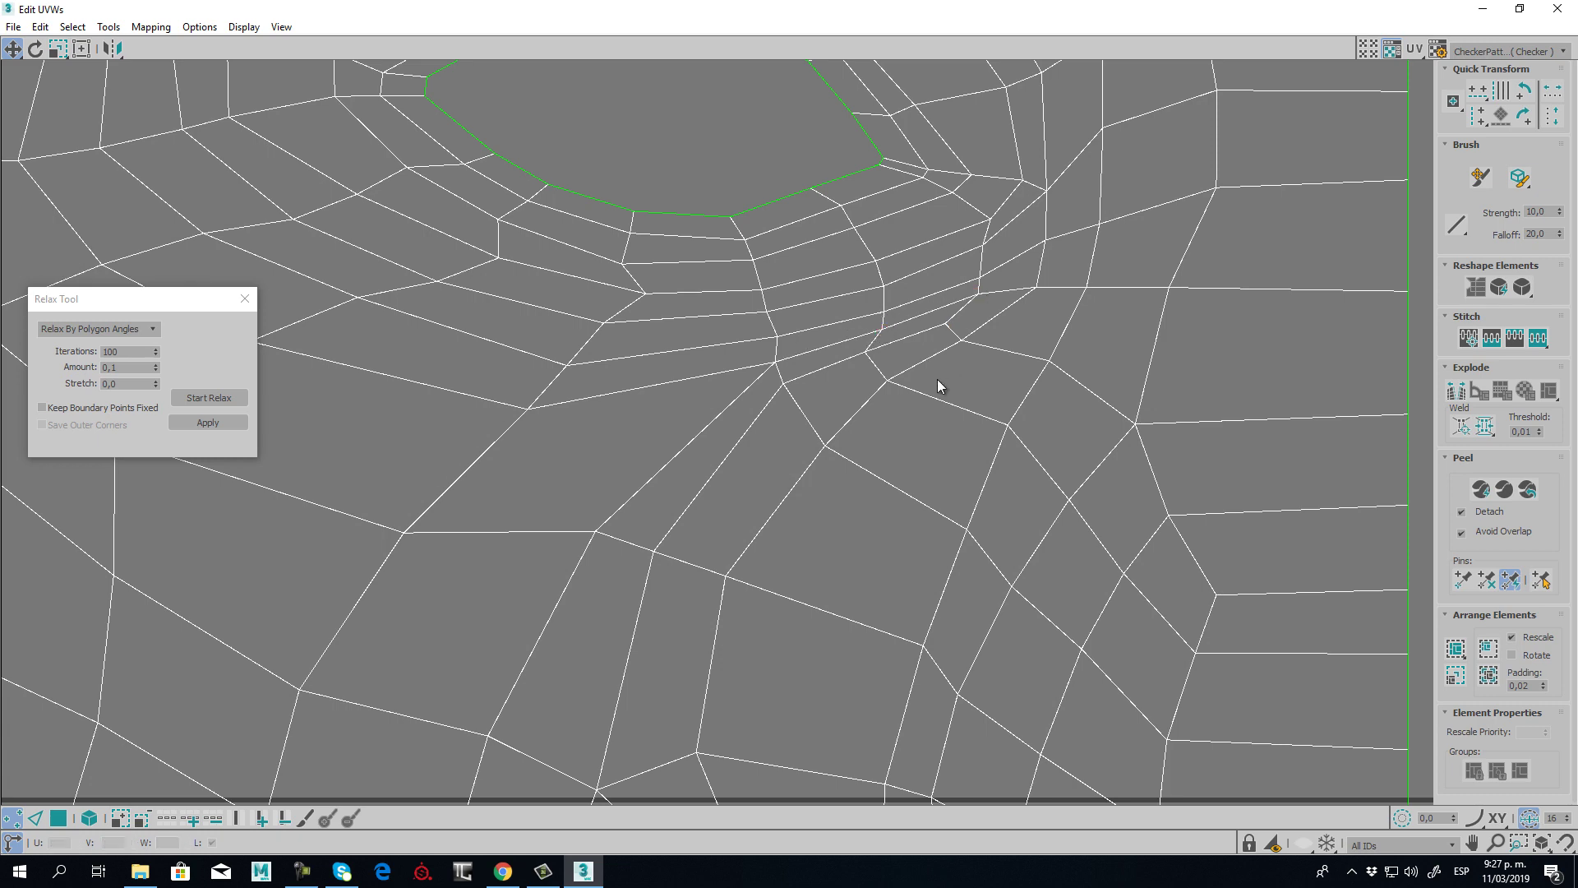
- Move the nostril opening's border vertices inside the surrounding edge loop so the hole becomes a clean oval
scroll(855, 380, down, 2)
middle_drag(753, 508, 848, 342)
scroll(796, 446, up, 1)
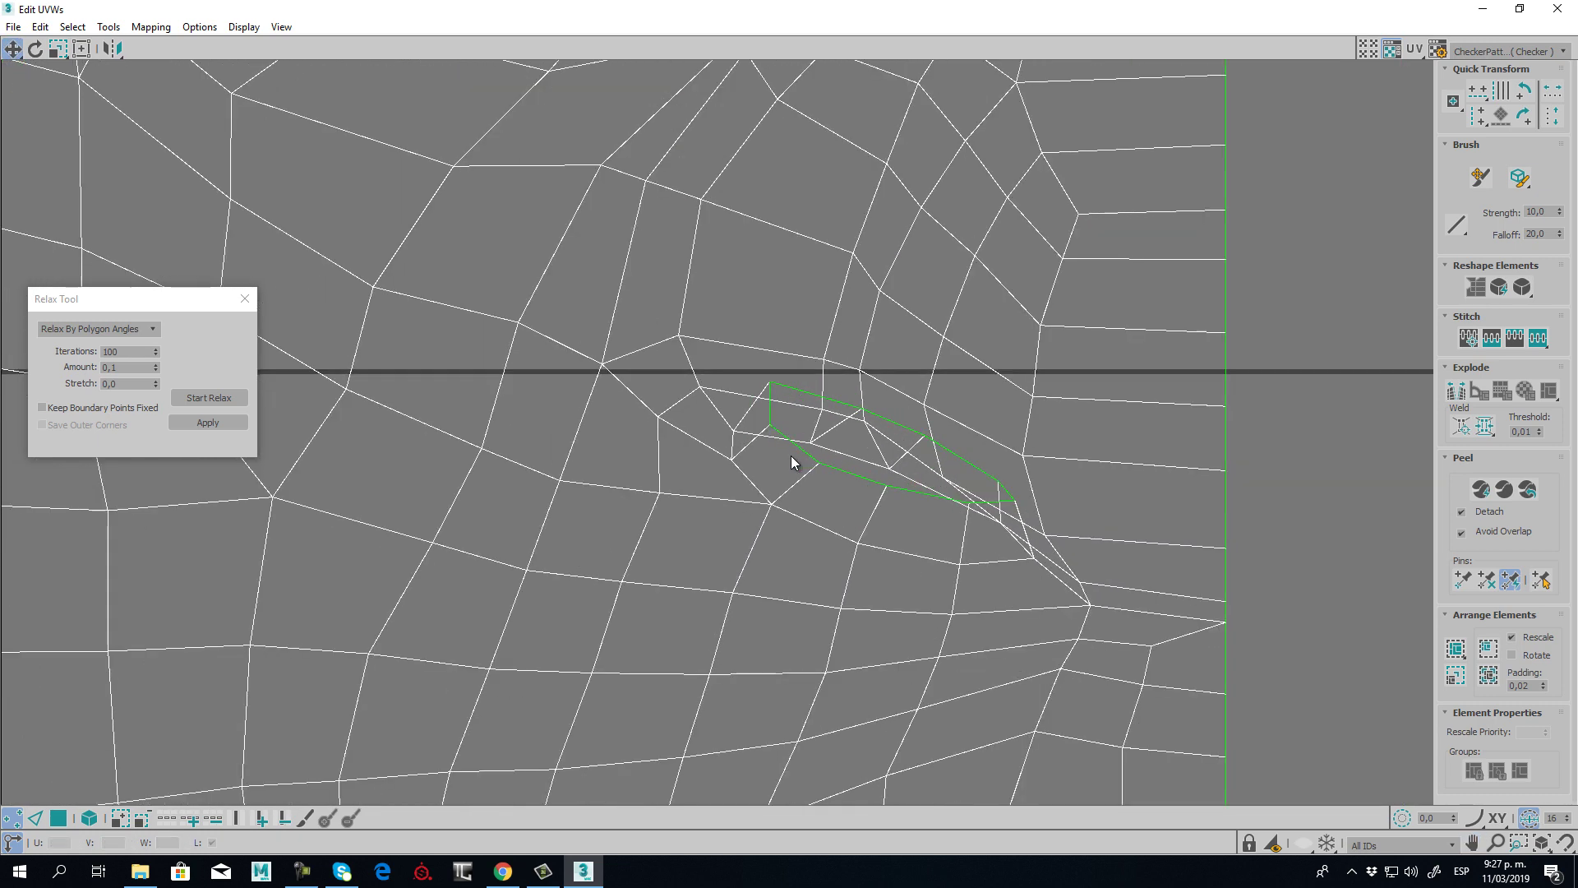
drag(817, 465, 787, 495)
drag(770, 426, 764, 459)
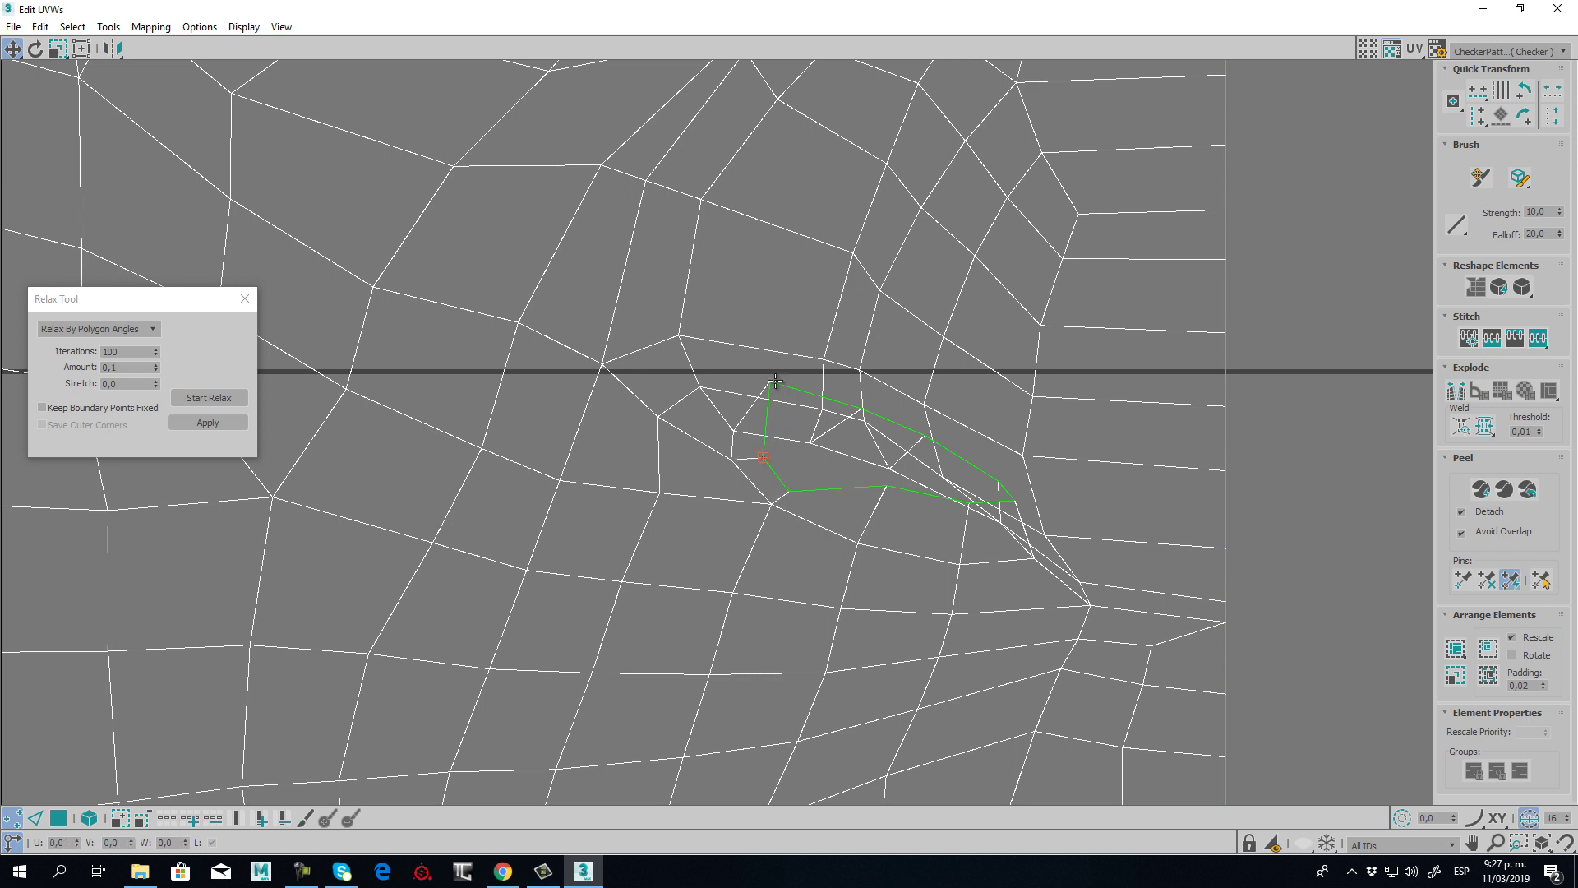
drag(769, 384, 770, 444)
drag(858, 407, 858, 524)
drag(969, 503, 986, 552)
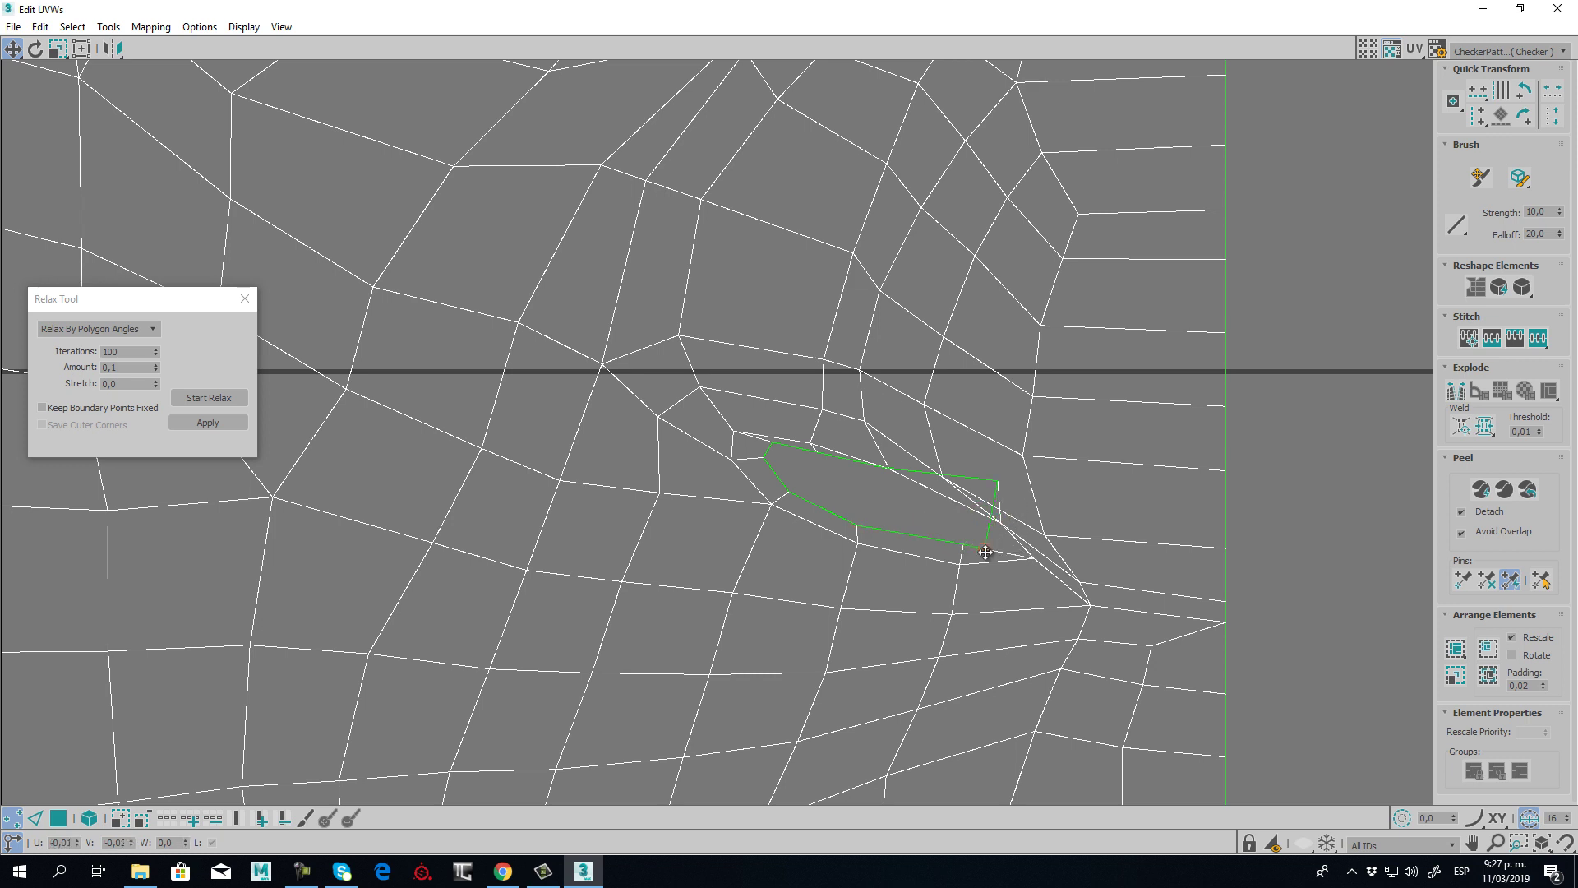
drag(998, 481, 987, 524)
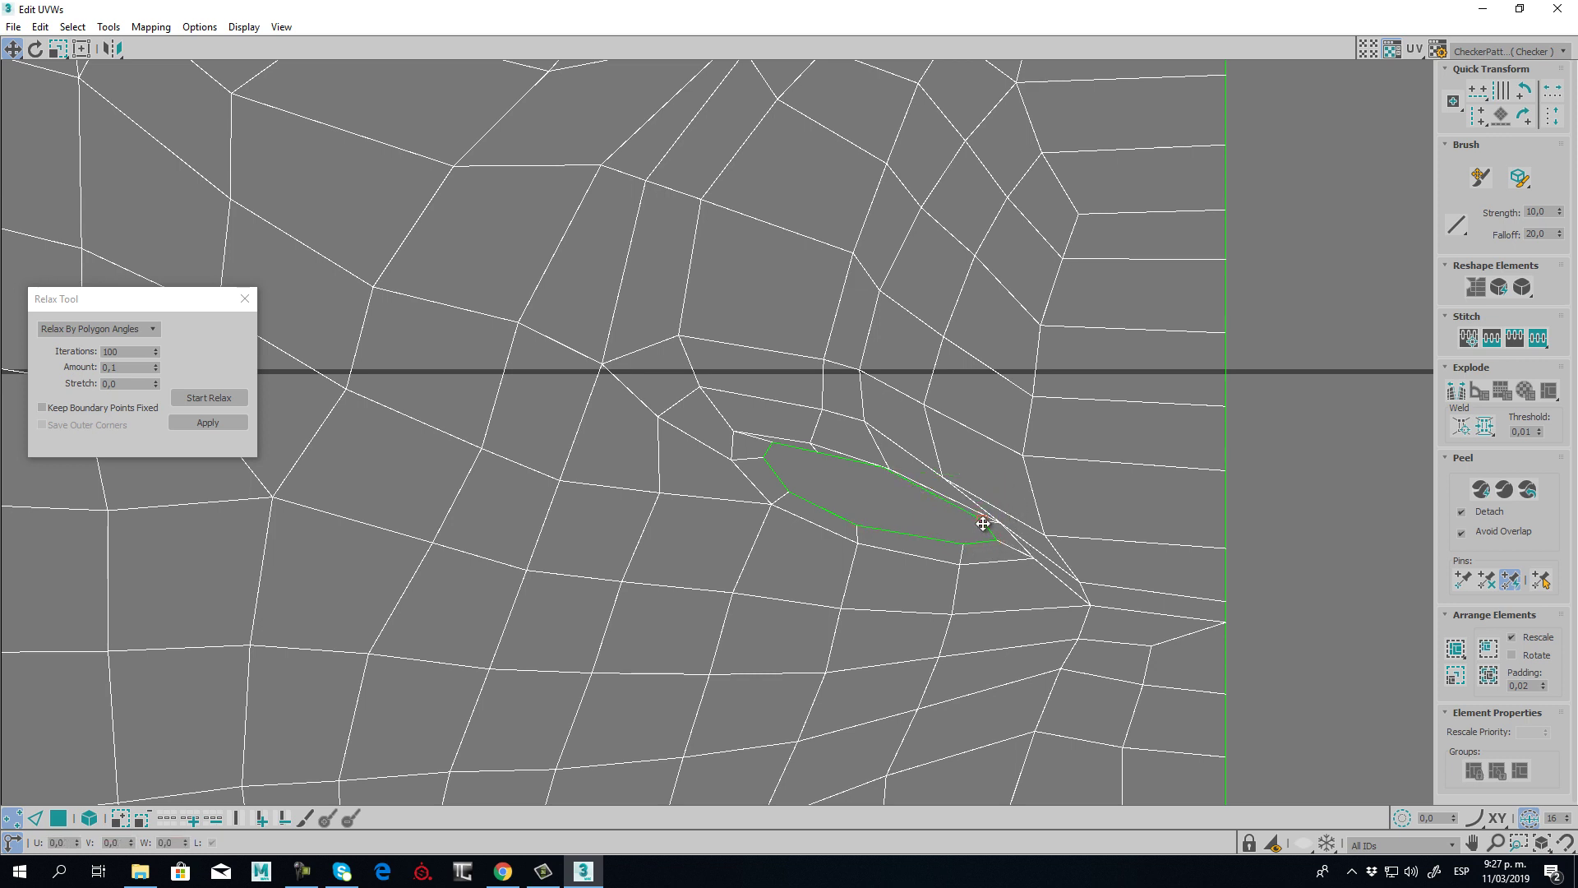
- Separate the nostril's upper border vertices from the loop above and adjust its outer end
click(883, 474)
drag(885, 470, 888, 490)
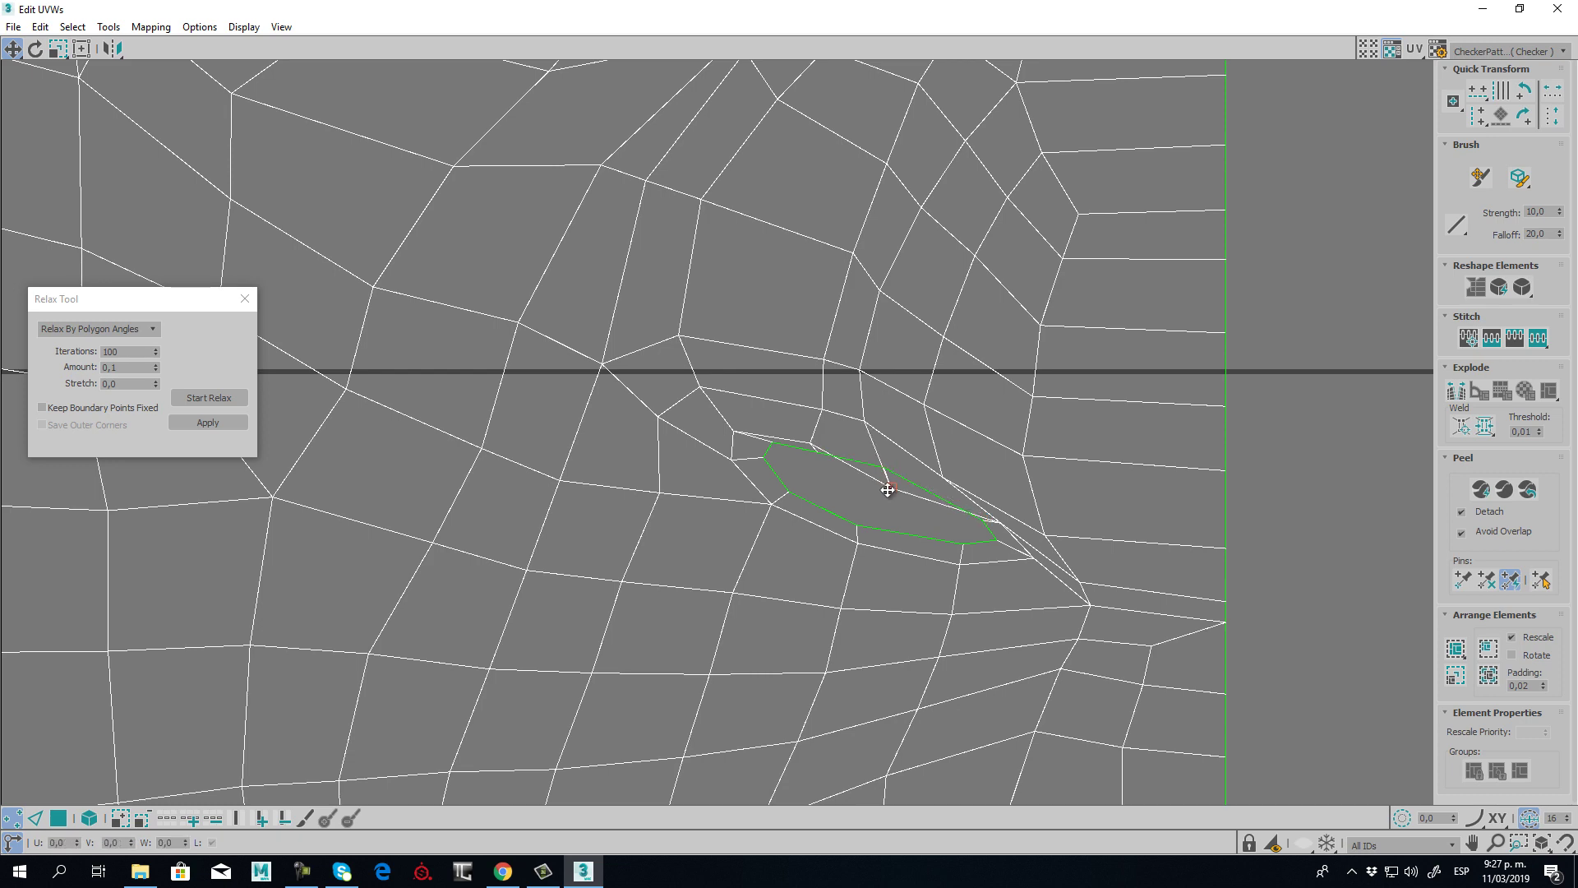
scroll(888, 490, up, 5)
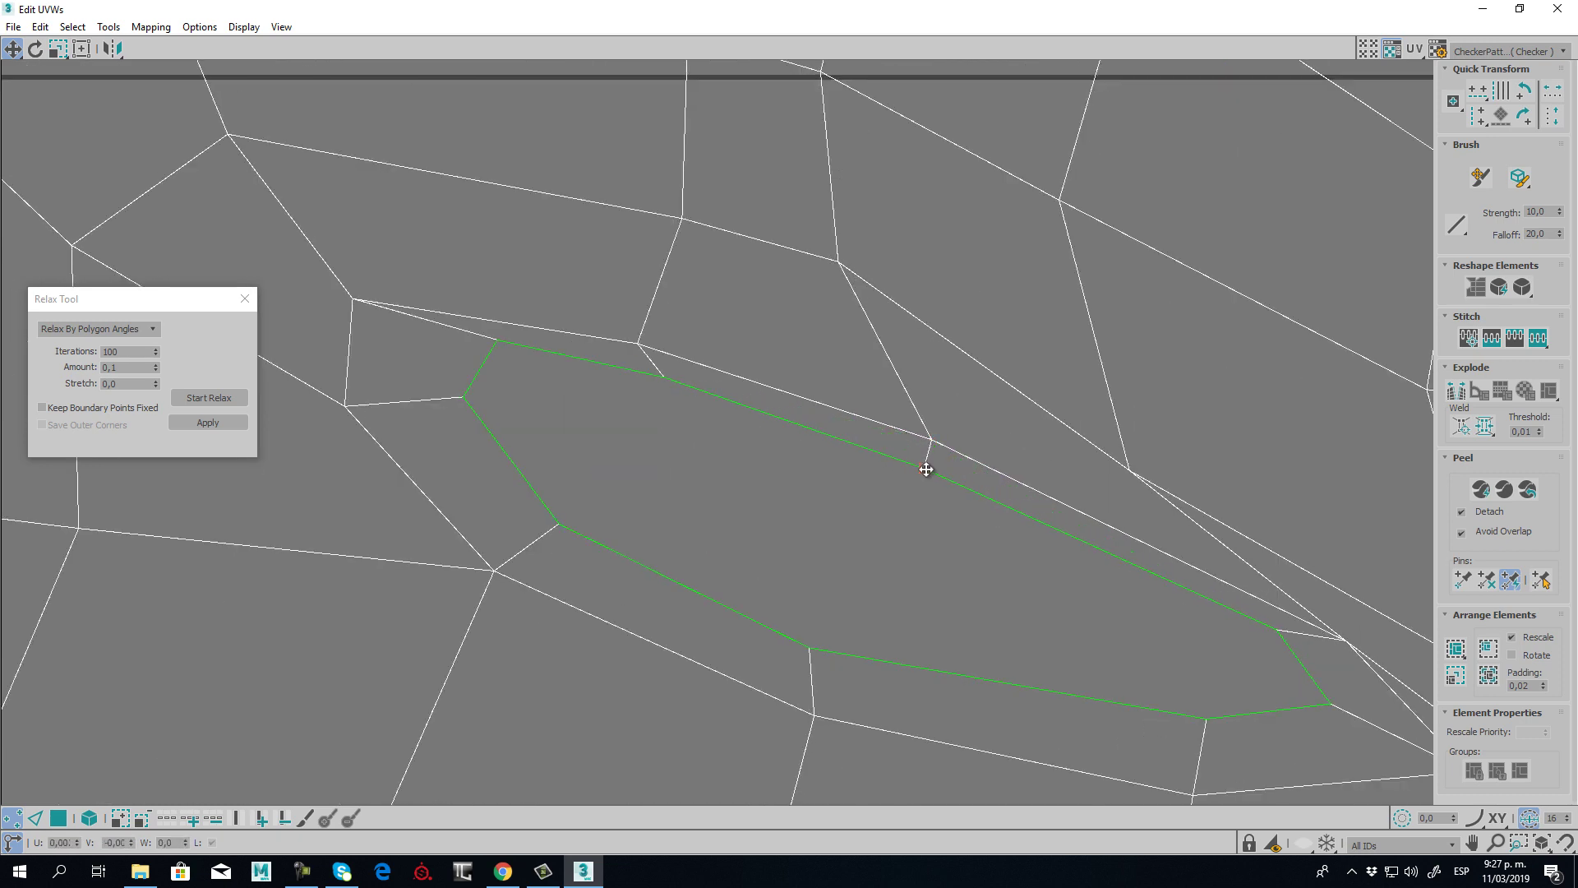
scroll(757, 483, down, 3)
click(728, 413)
drag(728, 413, 616, 431)
click(629, 425)
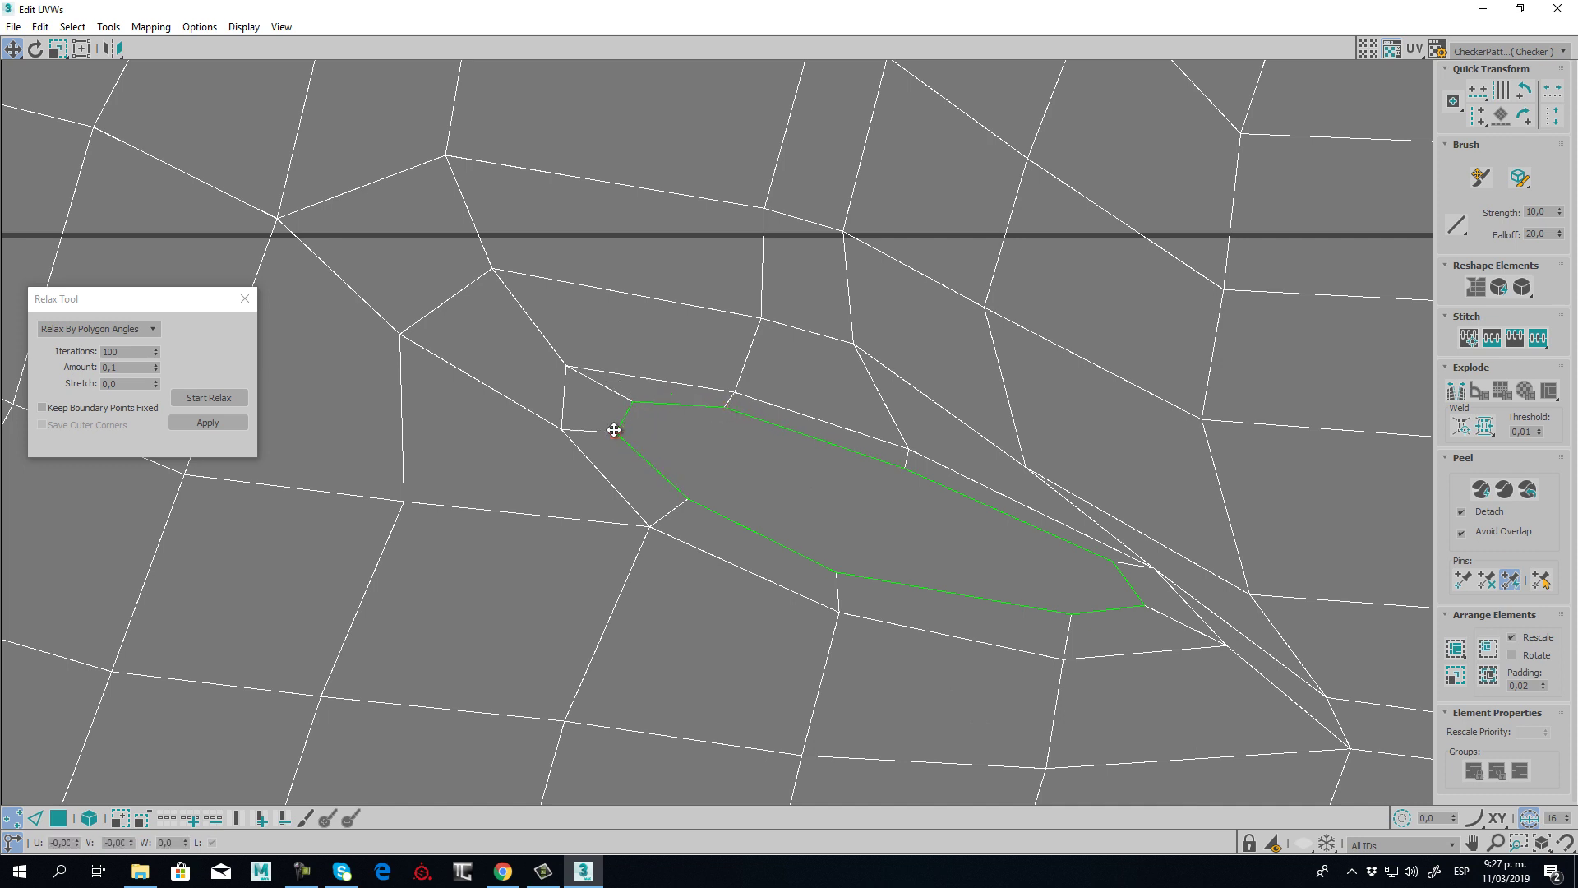
- Fine-tune the nostril border's lower, upper and inner-end vertices so they follow the surrounding loop
drag(685, 500, 666, 508)
drag(828, 568, 849, 589)
drag(905, 468, 908, 471)
drag(1071, 616, 1155, 625)
drag(1116, 563, 1144, 570)
- Shift the vertices in the rows above the nostril to even out the mesh along the nose
scroll(840, 469, down, 2)
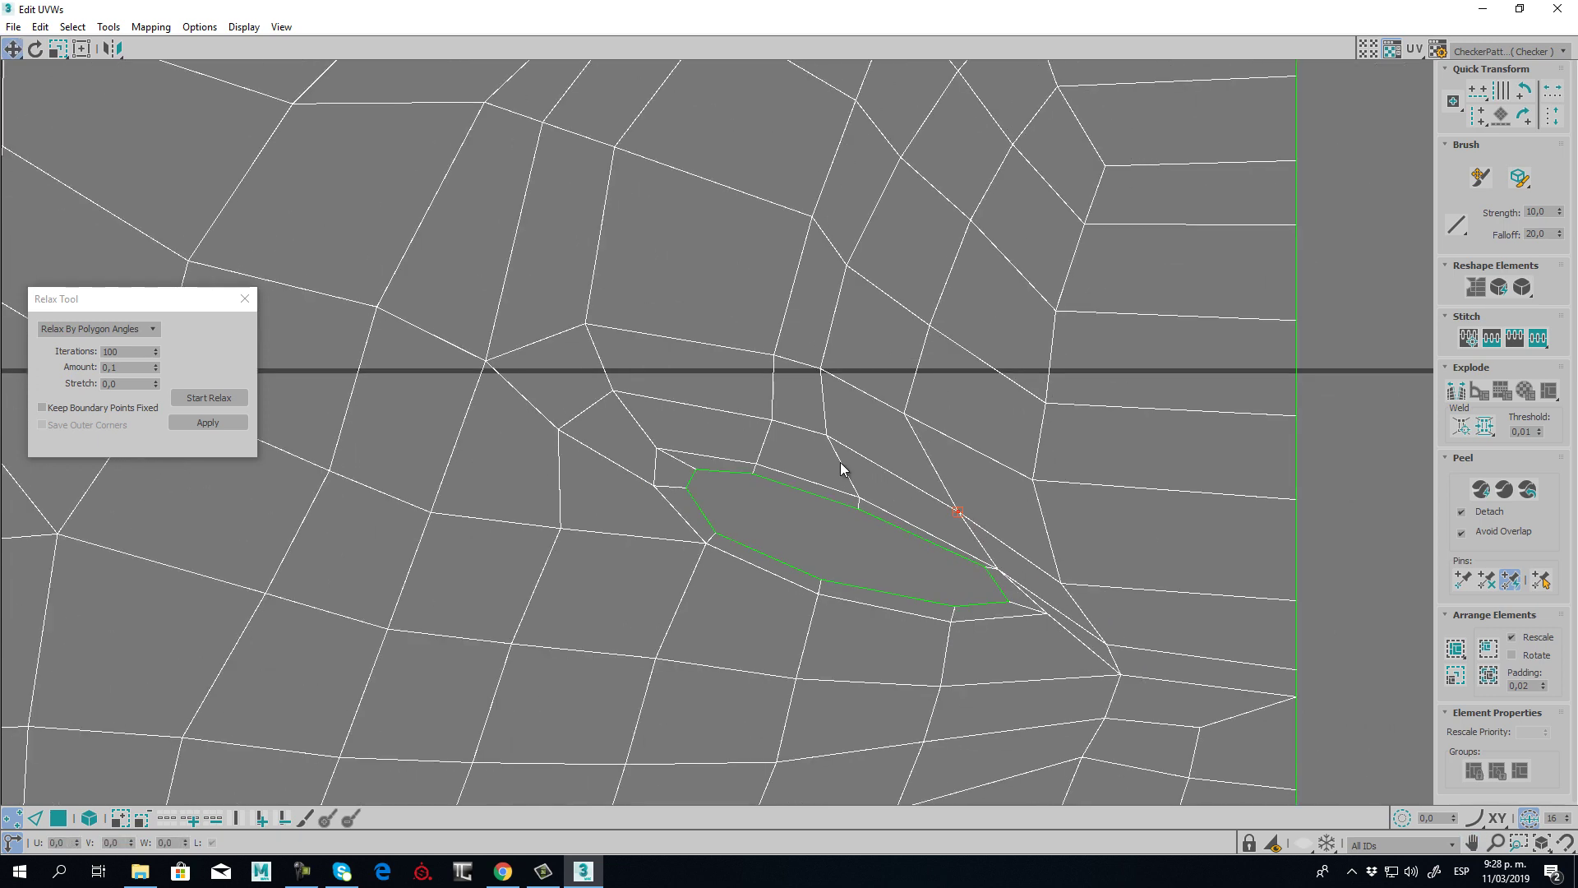
drag(772, 421, 847, 447)
drag(820, 369, 841, 369)
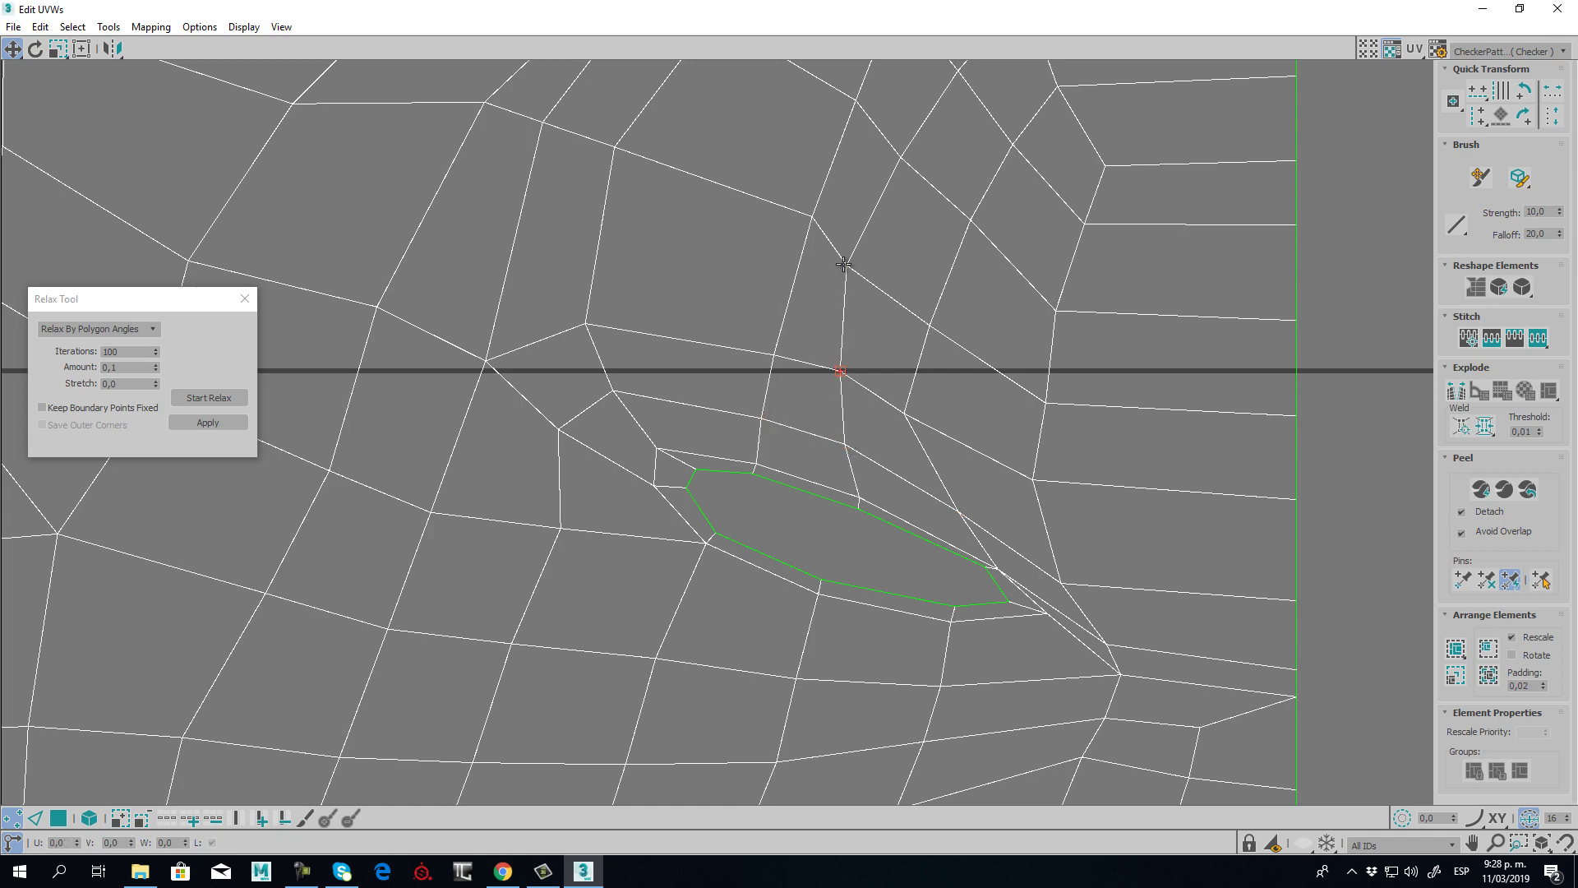
drag(846, 263, 870, 259)
- Pull the border and neighbouring vertices at the nostril's inner end back to open up the narrow faces beside it
scroll(870, 395, down, 6)
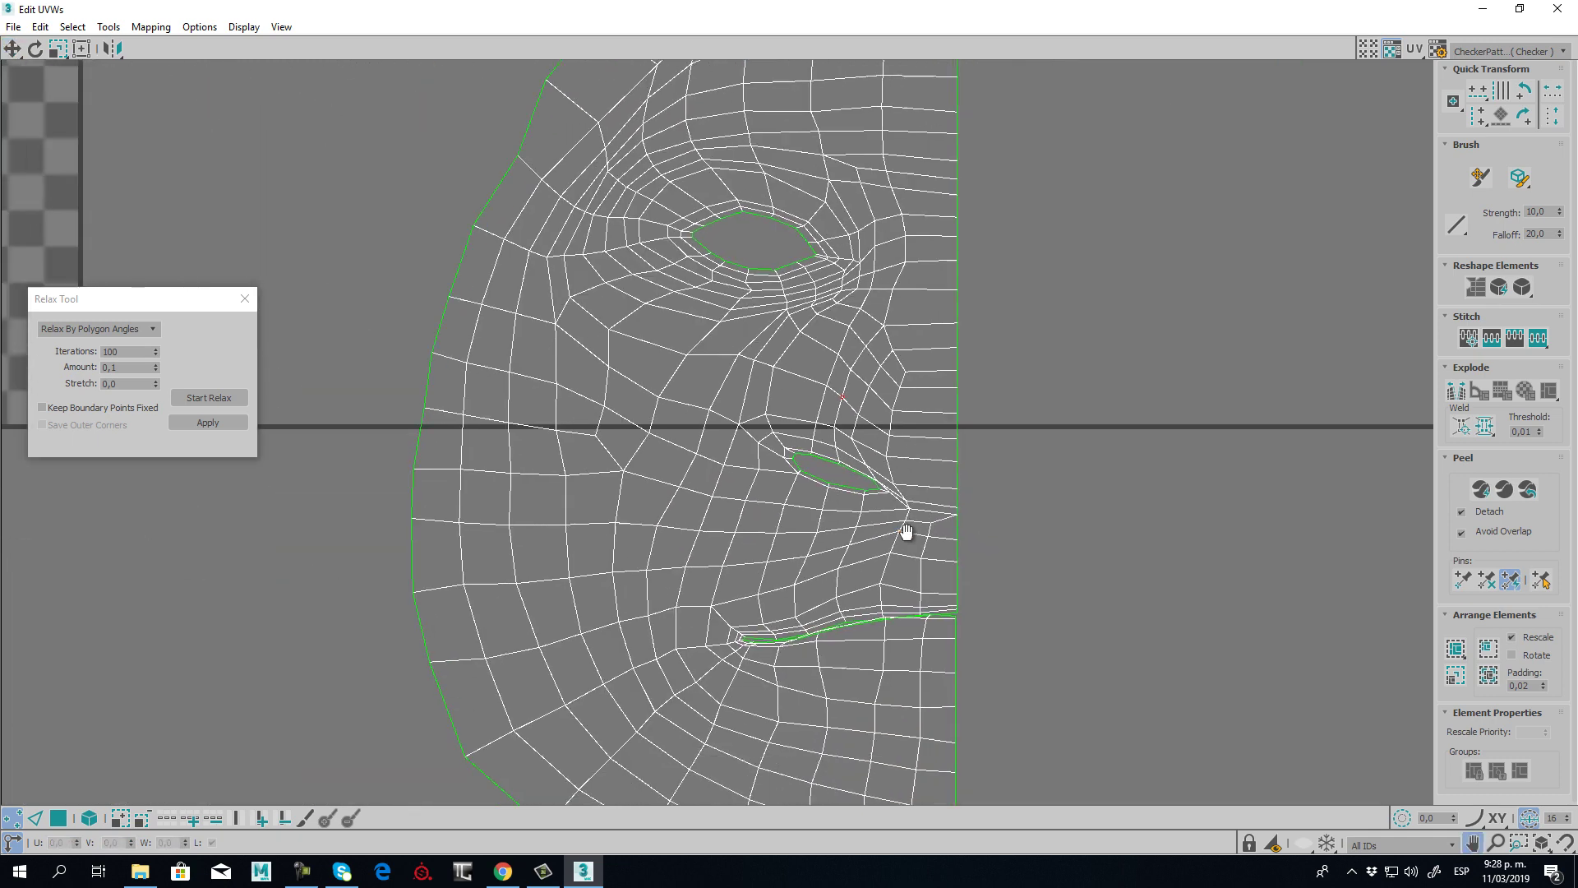
scroll(875, 451, up, 8)
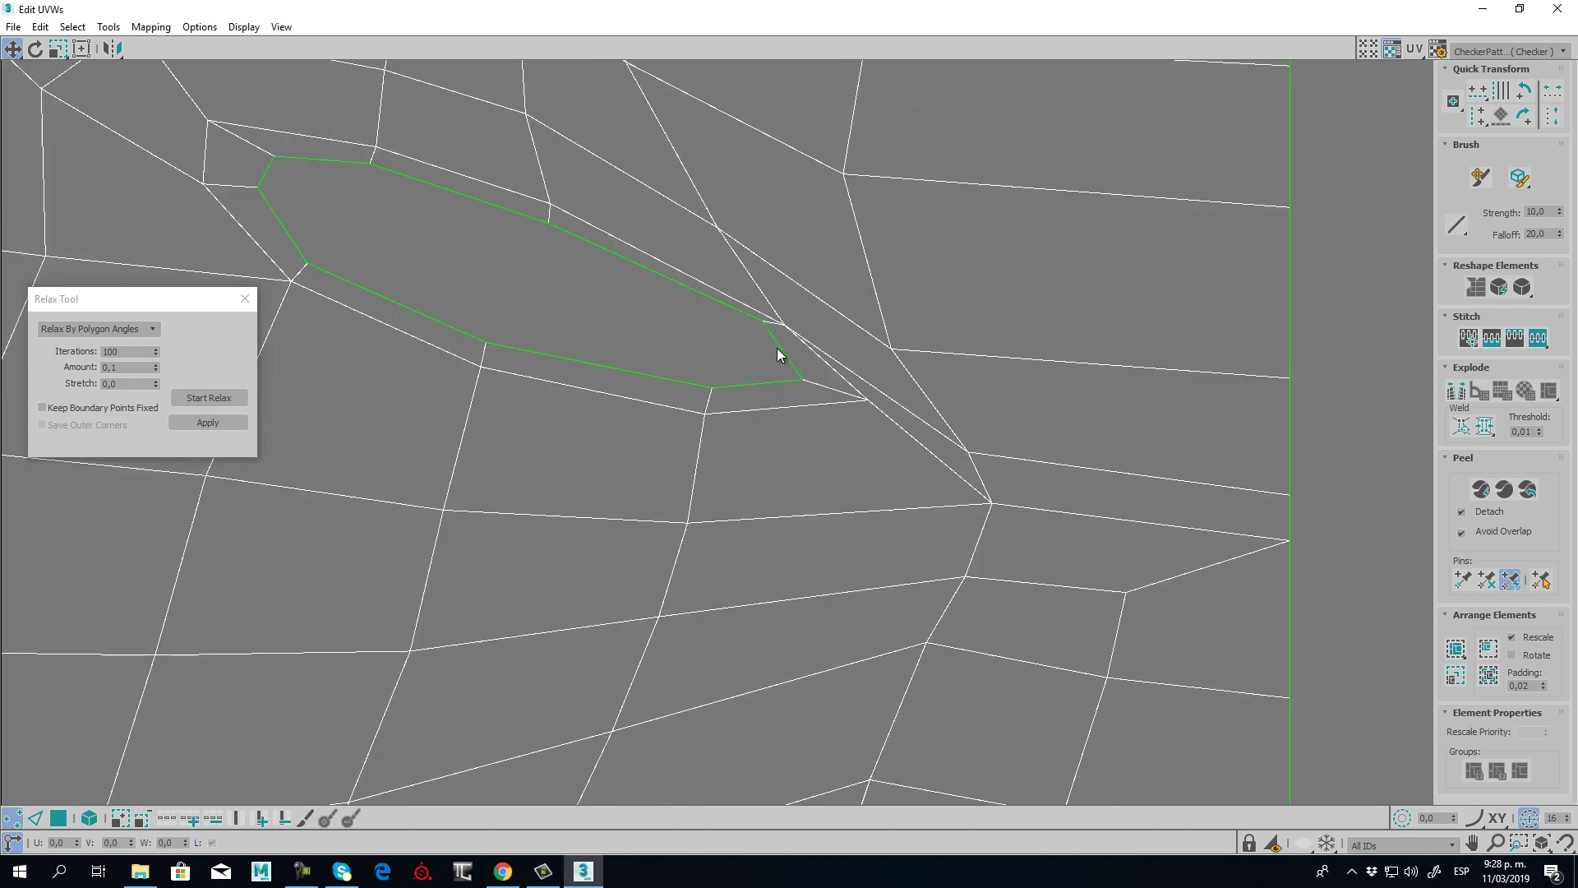
drag(869, 405, 823, 409)
click(781, 325)
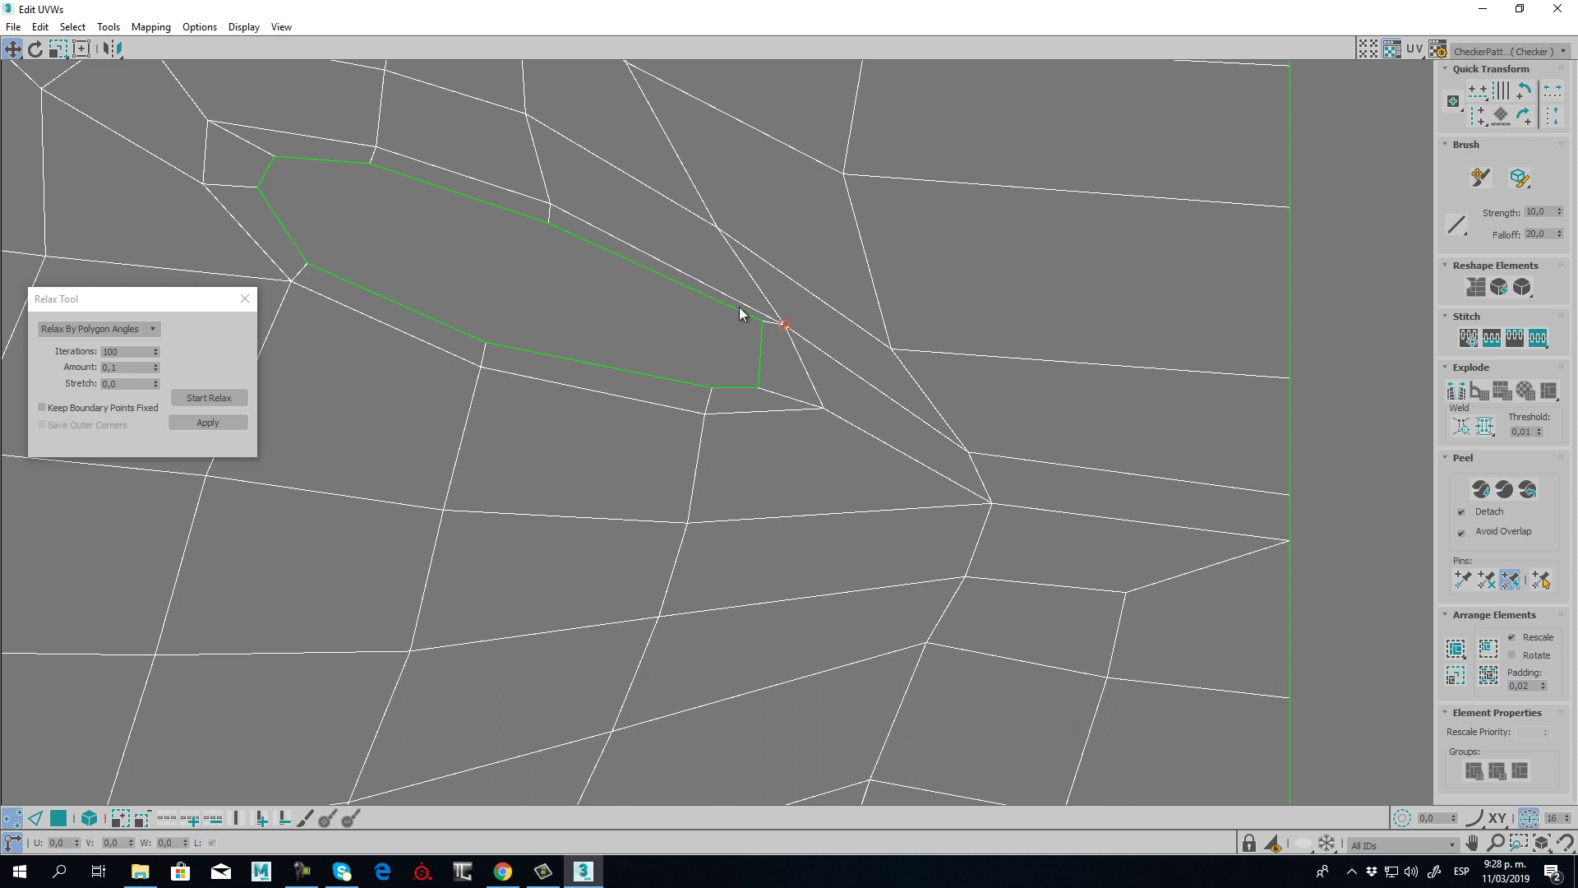
mouse_move(782, 321)
mouse_down()
mouse_move(740, 335)
mouse_move(769, 323)
mouse_up()
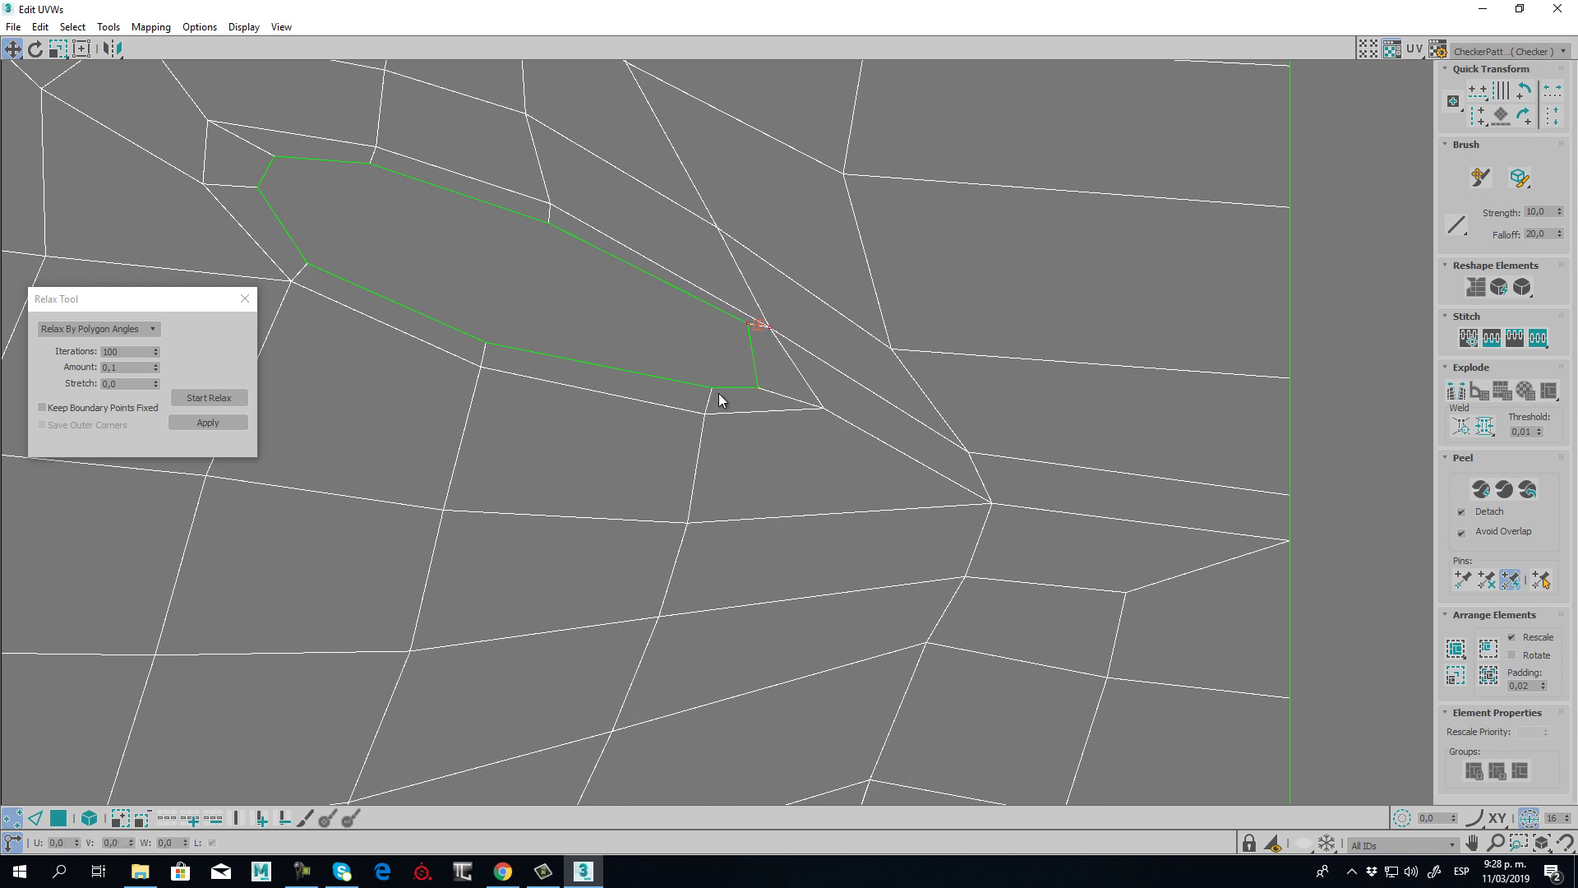
drag(708, 414, 682, 427)
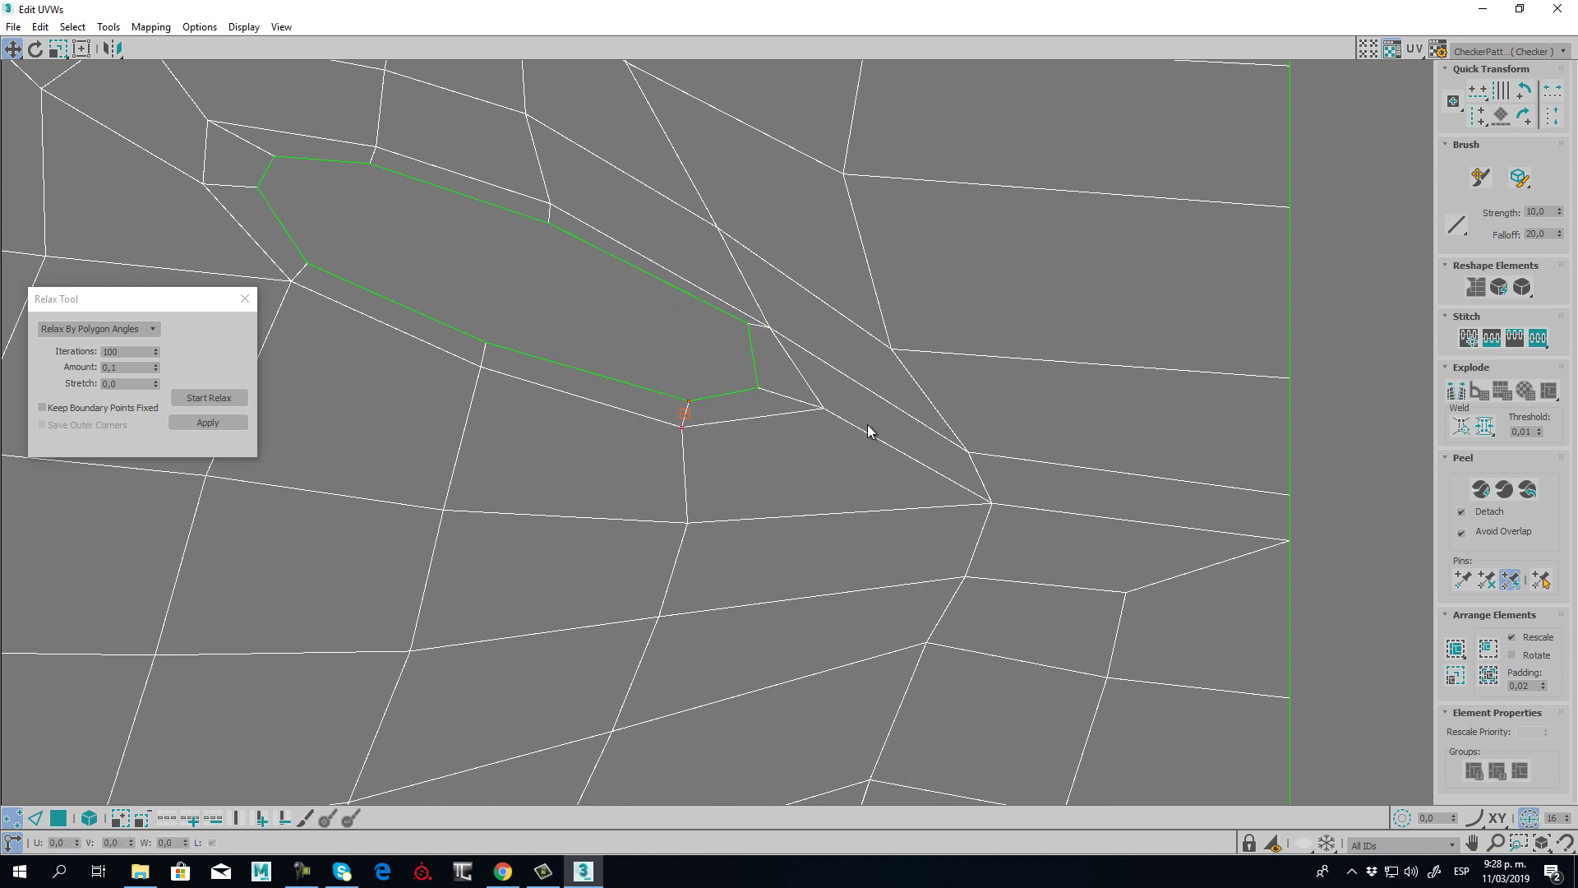
drag(823, 407, 799, 420)
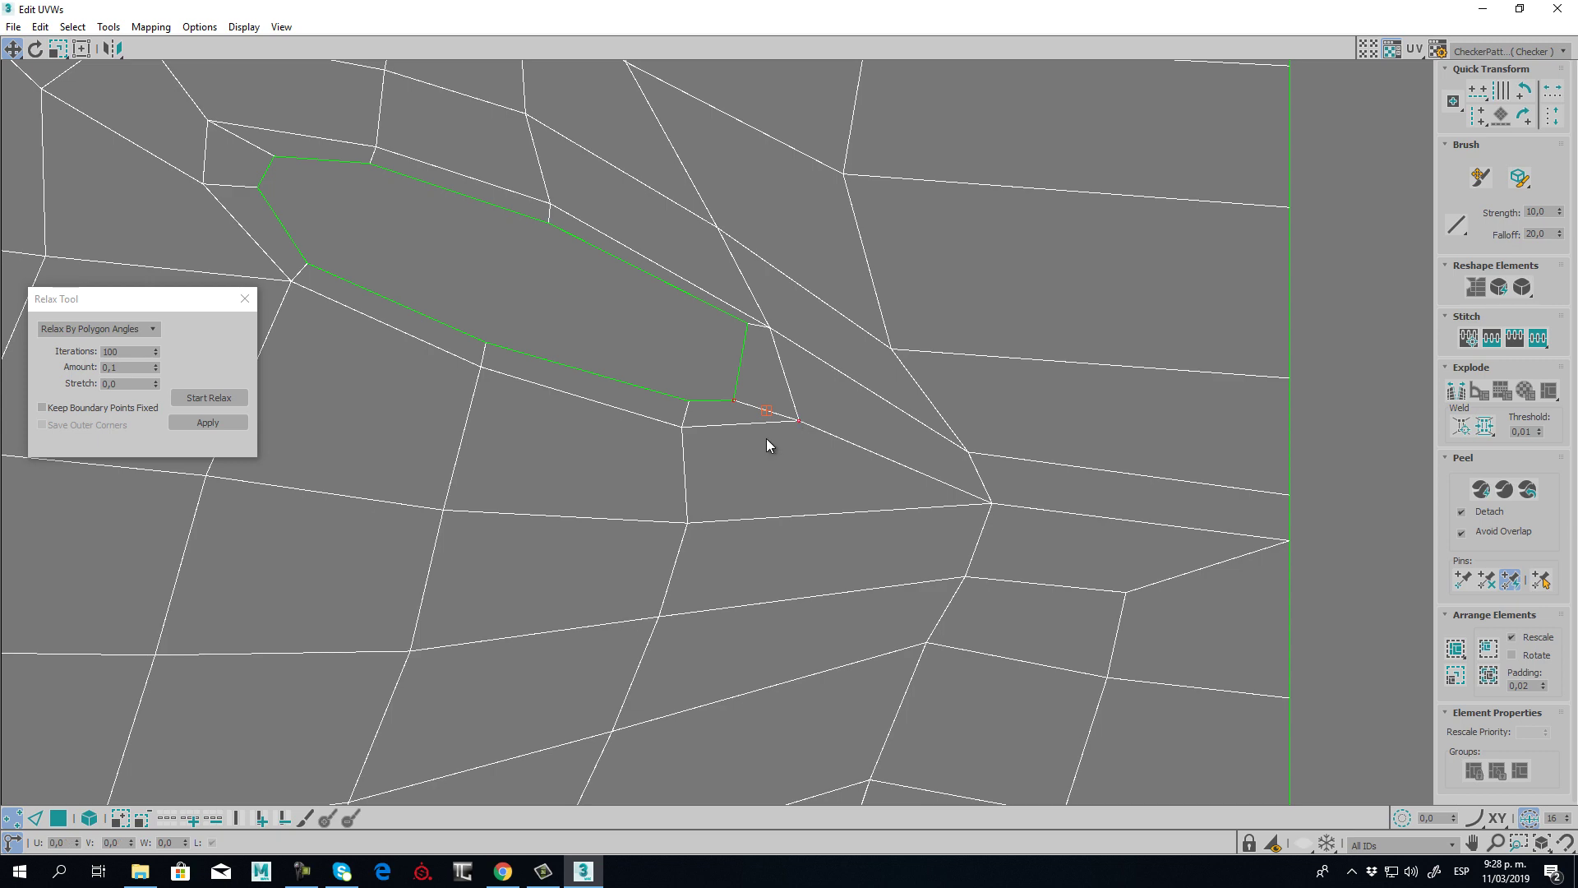
click(753, 490)
- Move the lower lip's vertices down and outward along the mouth opening to clear the overlapping edges
scroll(754, 490, down, 8)
scroll(1022, 383, up, 9)
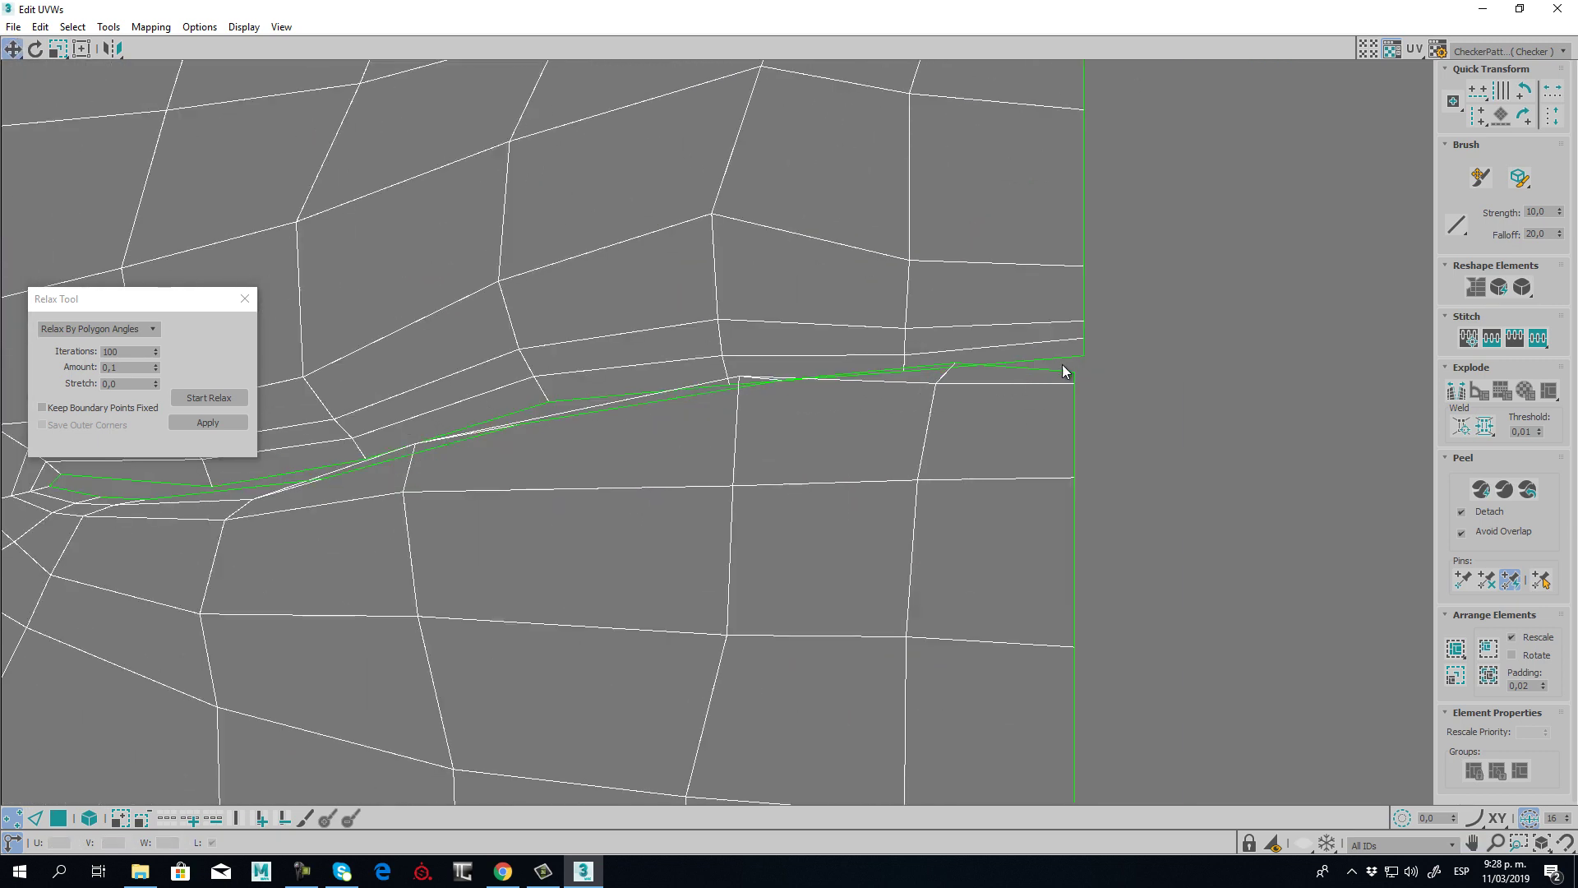
drag(742, 377, 735, 413)
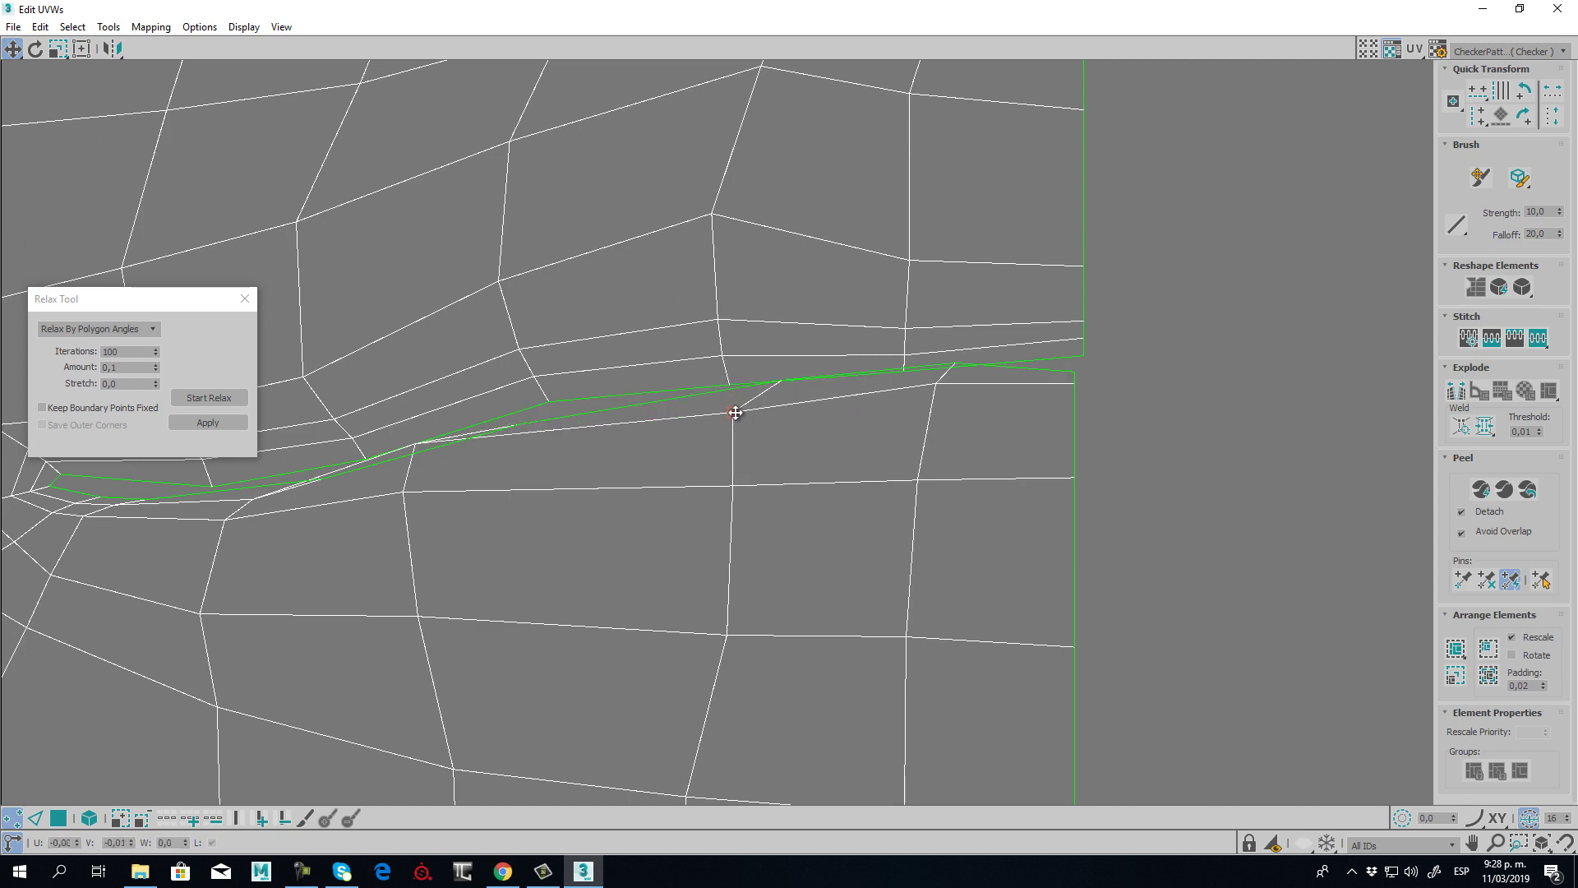
drag(419, 448, 423, 470)
middle_drag(424, 521, 795, 475)
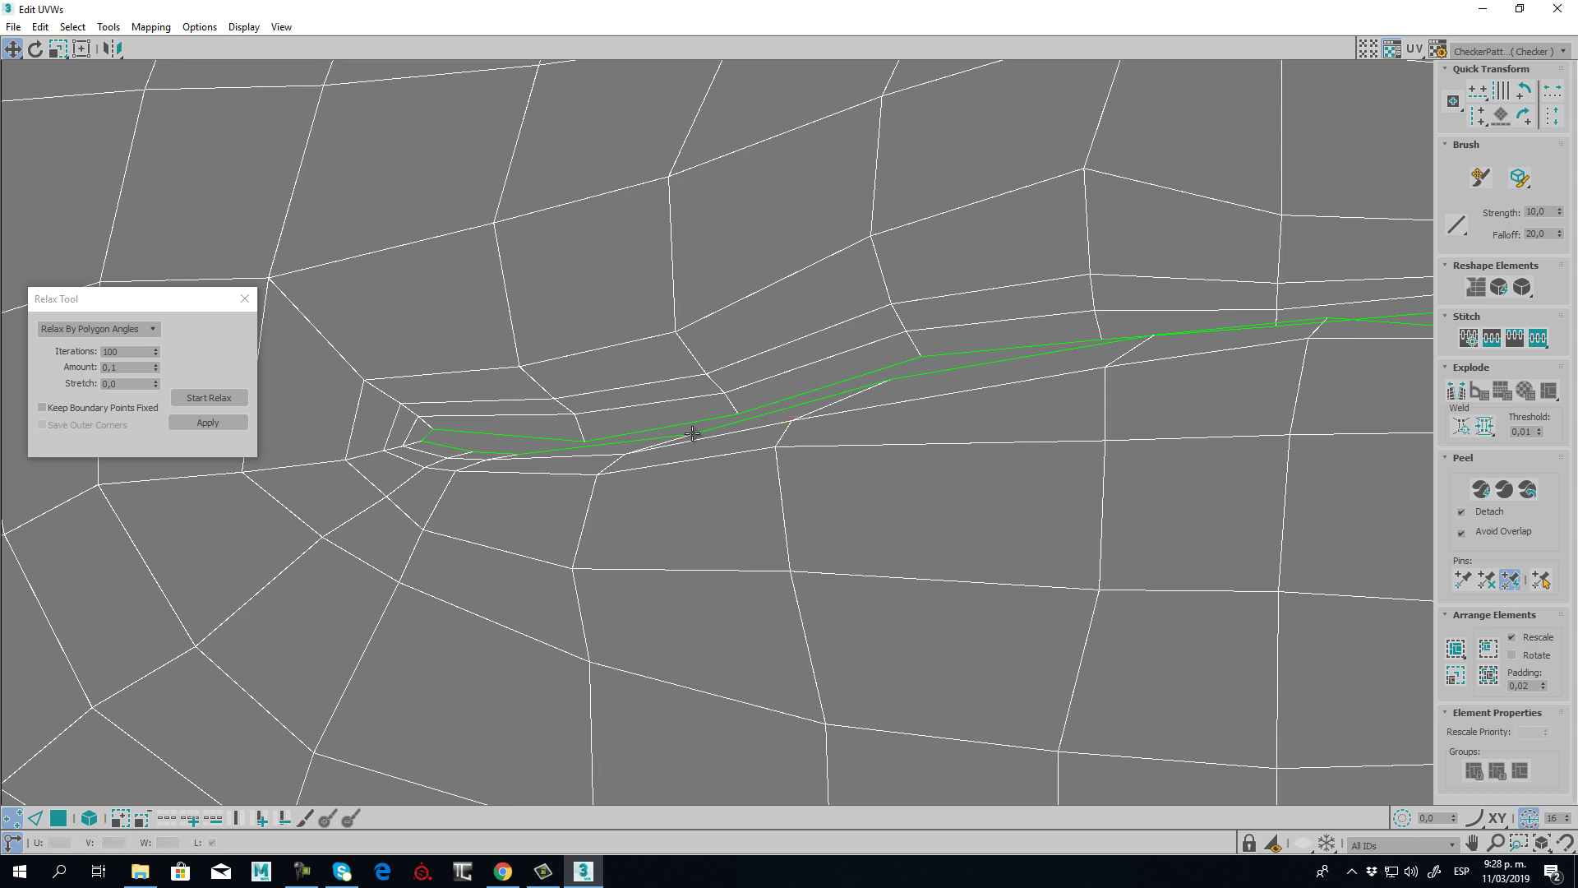
click(638, 444)
drag(890, 383, 813, 405)
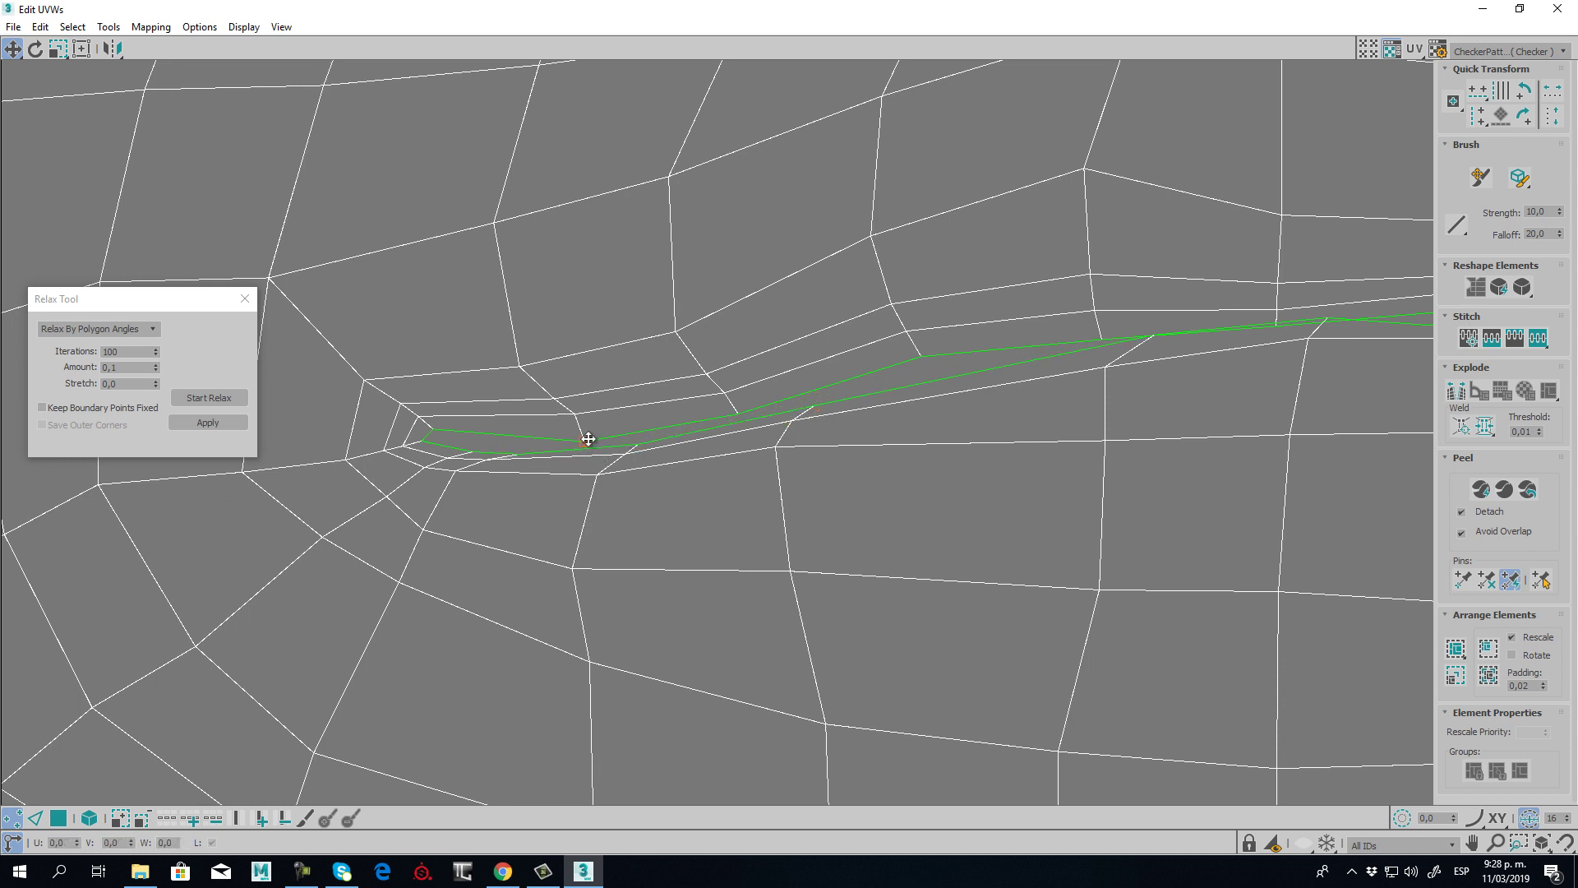
- Raise the upper lip's border vertices slightly to open a gap along the mouth line
drag(588, 439, 586, 429)
drag(741, 411, 740, 398)
drag(919, 356, 919, 347)
middle_drag(1055, 356, 882, 402)
drag(930, 384, 932, 372)
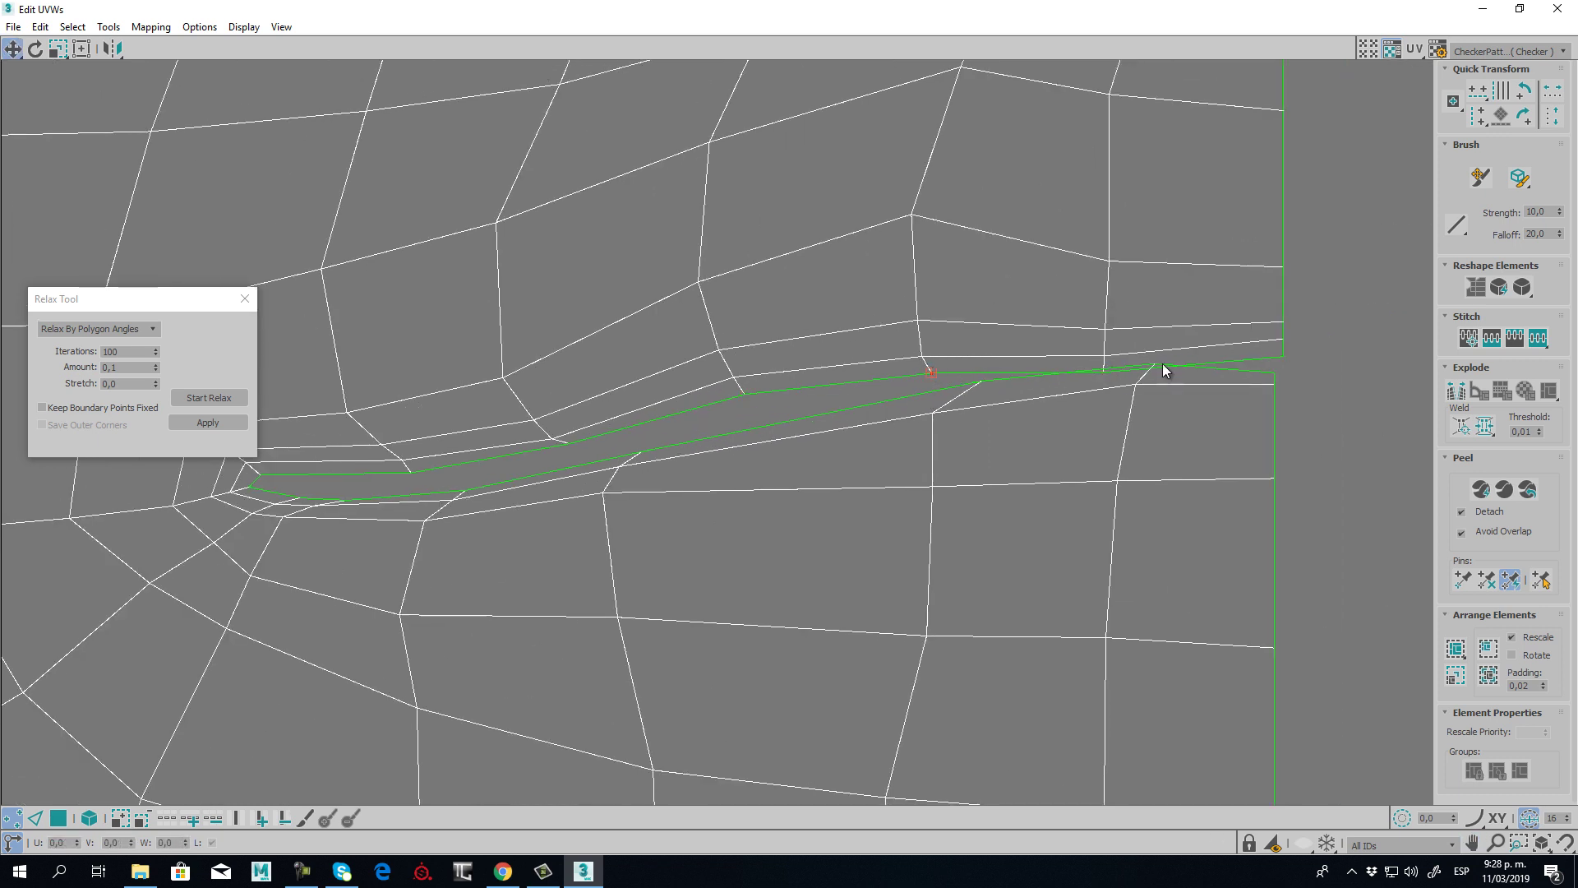
- Lower the lower lip's vertices near the face's centre line so they no longer cross the upper lip
drag(1154, 365, 1126, 415)
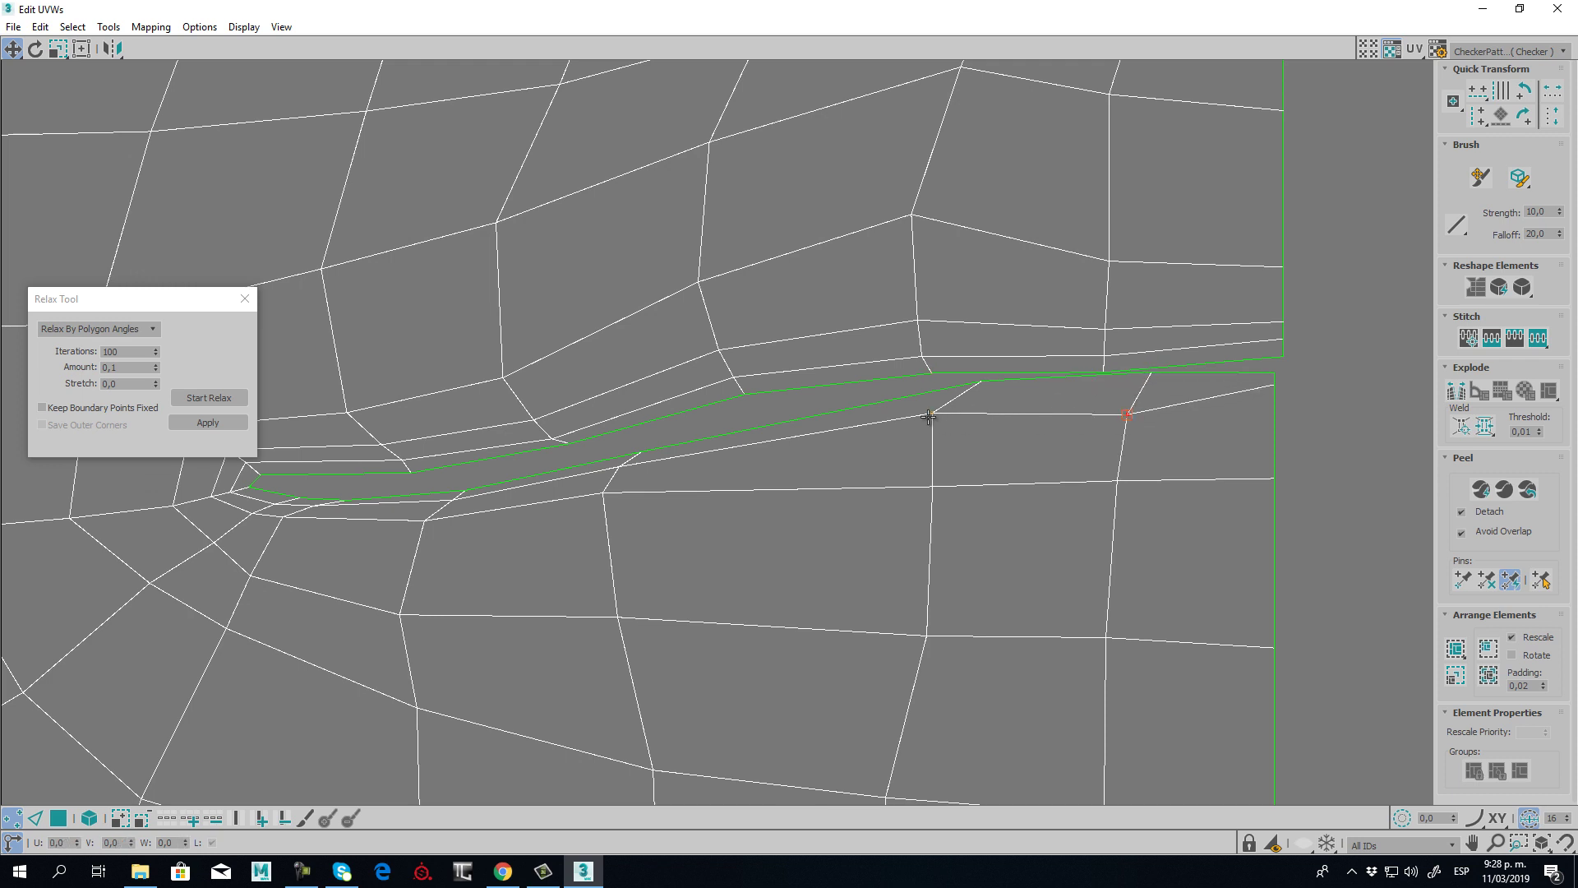
drag(928, 416, 932, 438)
drag(981, 381, 959, 409)
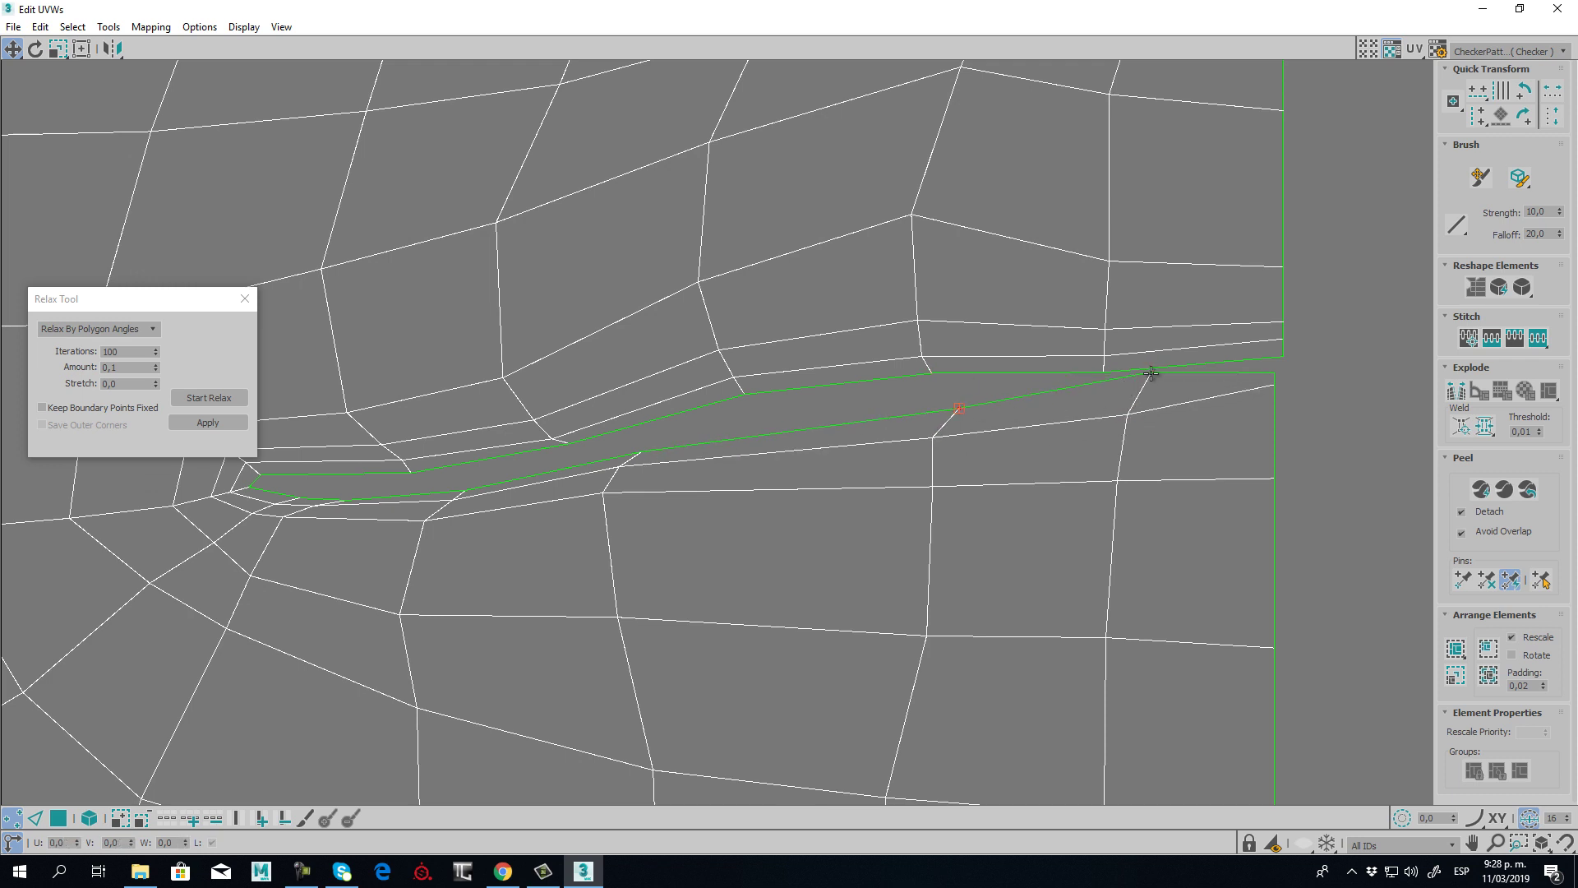
drag(1151, 374, 1128, 412)
drag(1275, 386, 1276, 379)
scroll(997, 451, down, 5)
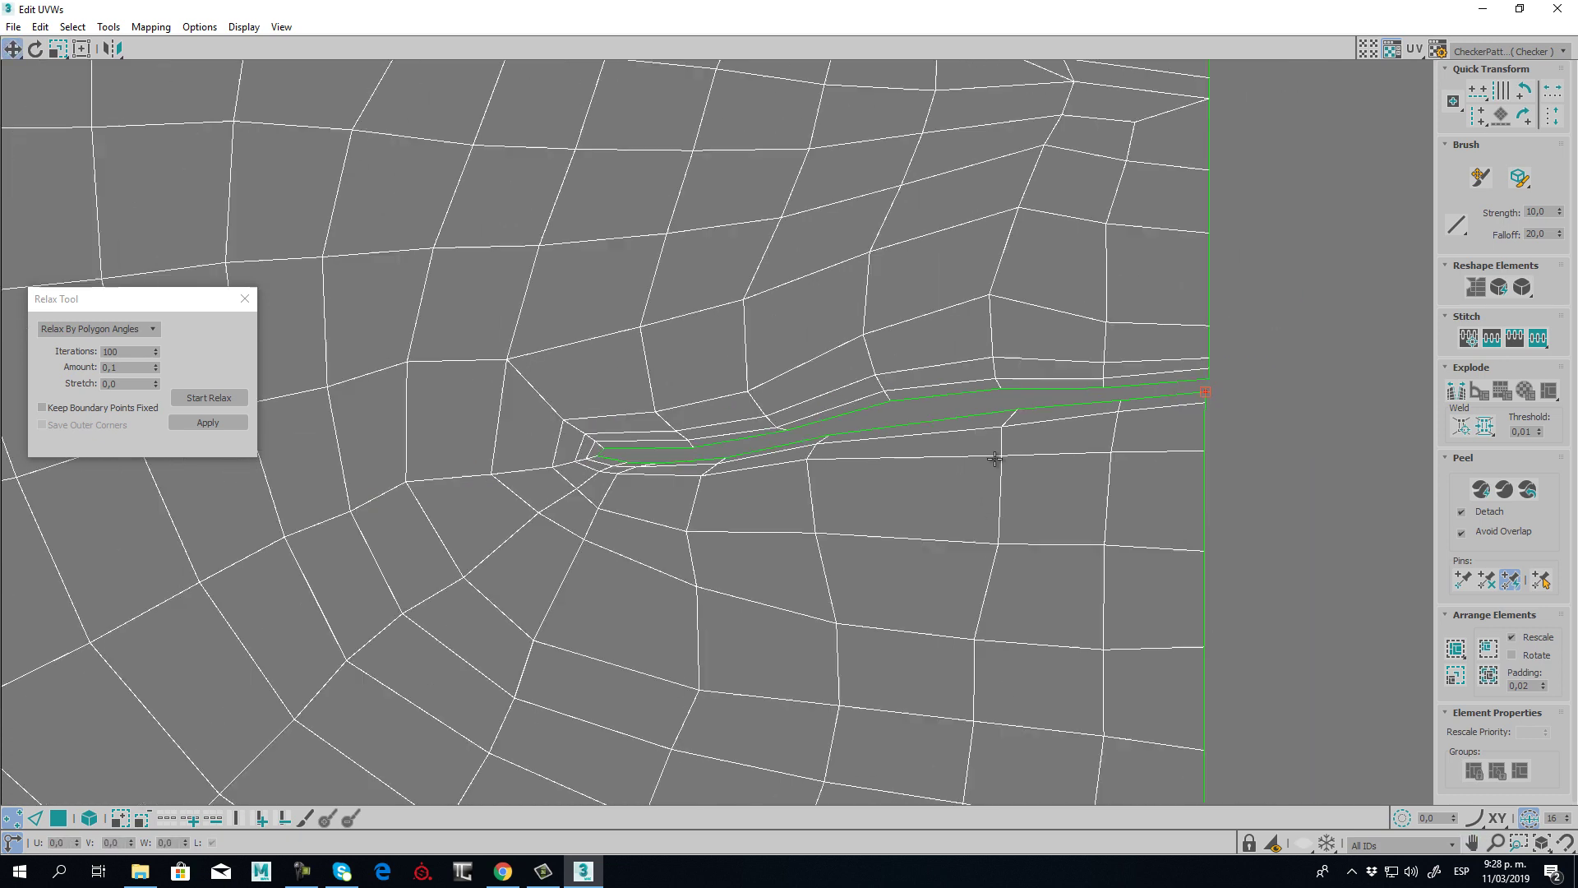
- Move the face shell's outer border vertex at the temple outward to smooth the contour, and clear the selection
scroll(707, 486, down, 5)
middle_drag(702, 396, 677, 582)
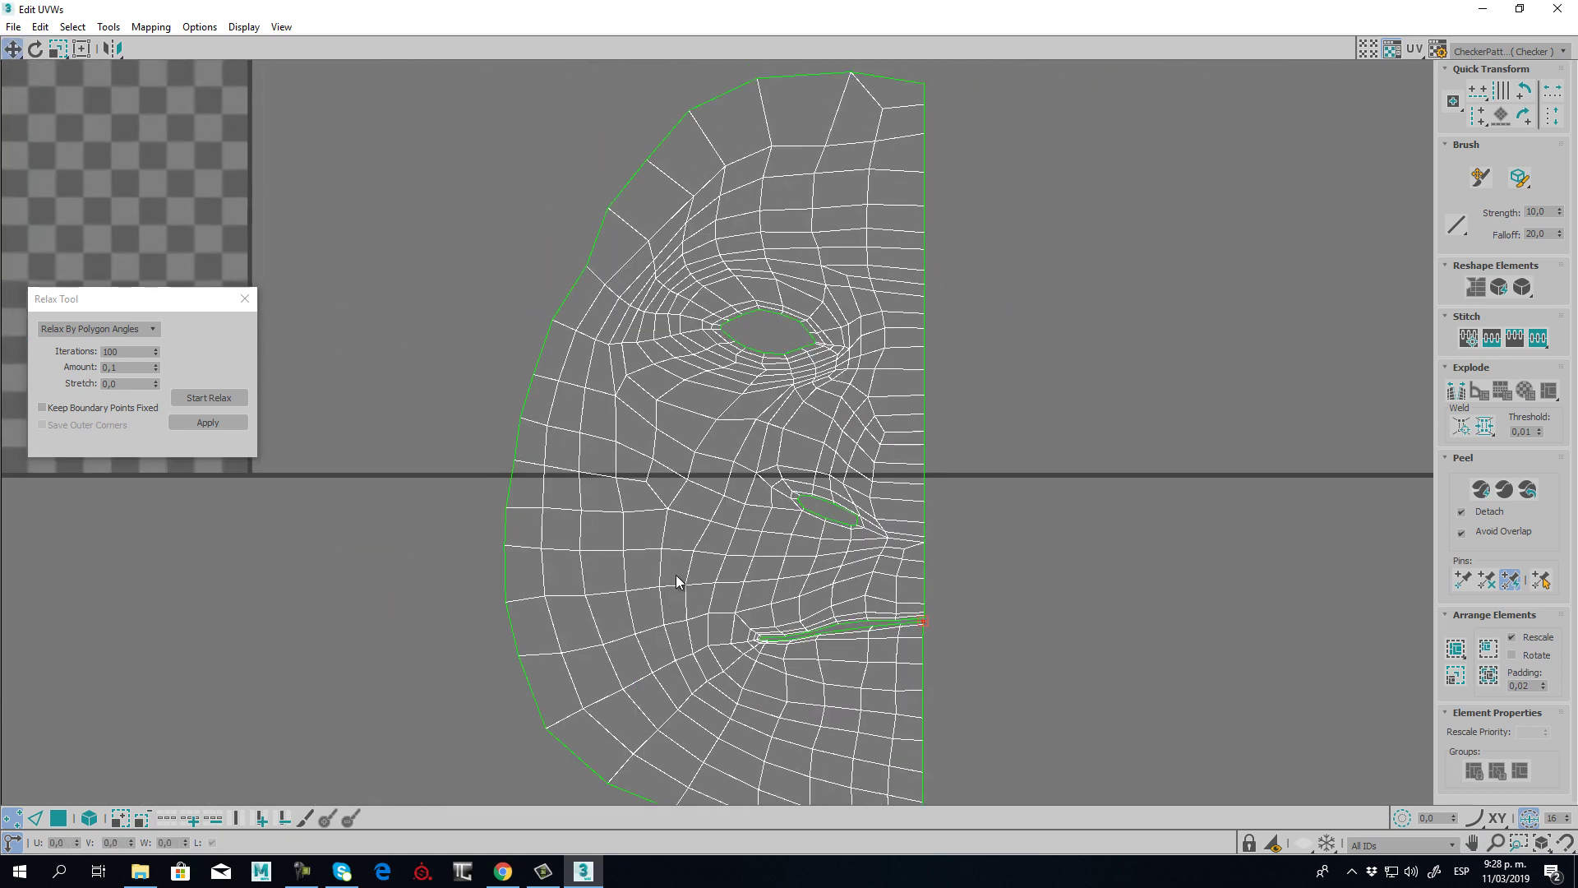
drag(588, 267, 577, 257)
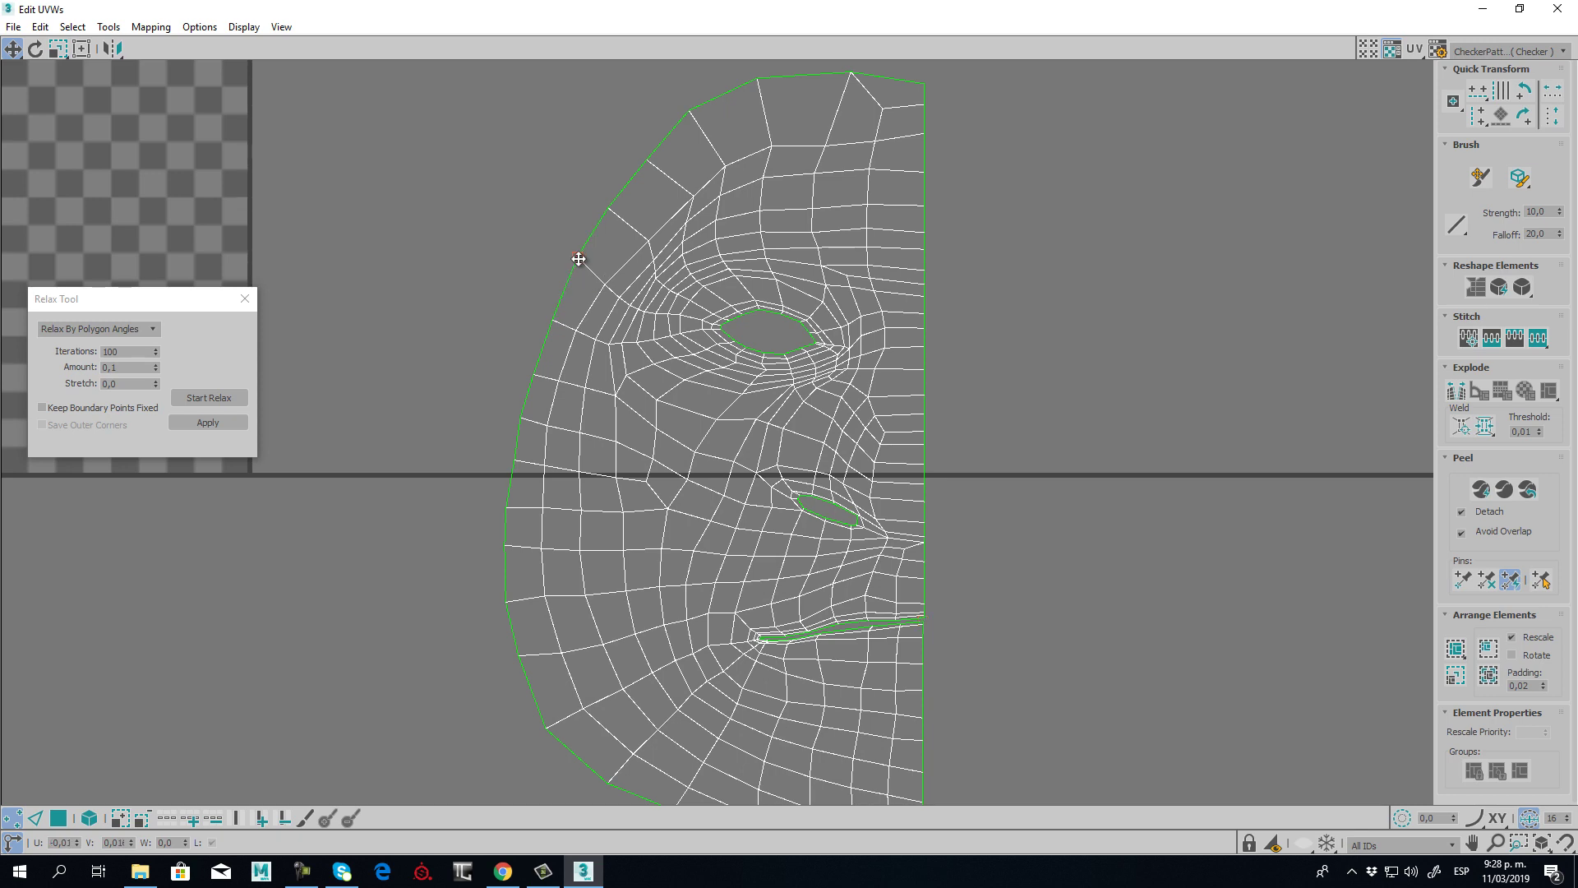
click(574, 331)
- Restore the UV editor to a smaller window and switch to polygon selection on the model
scroll(765, 329, down, 3)
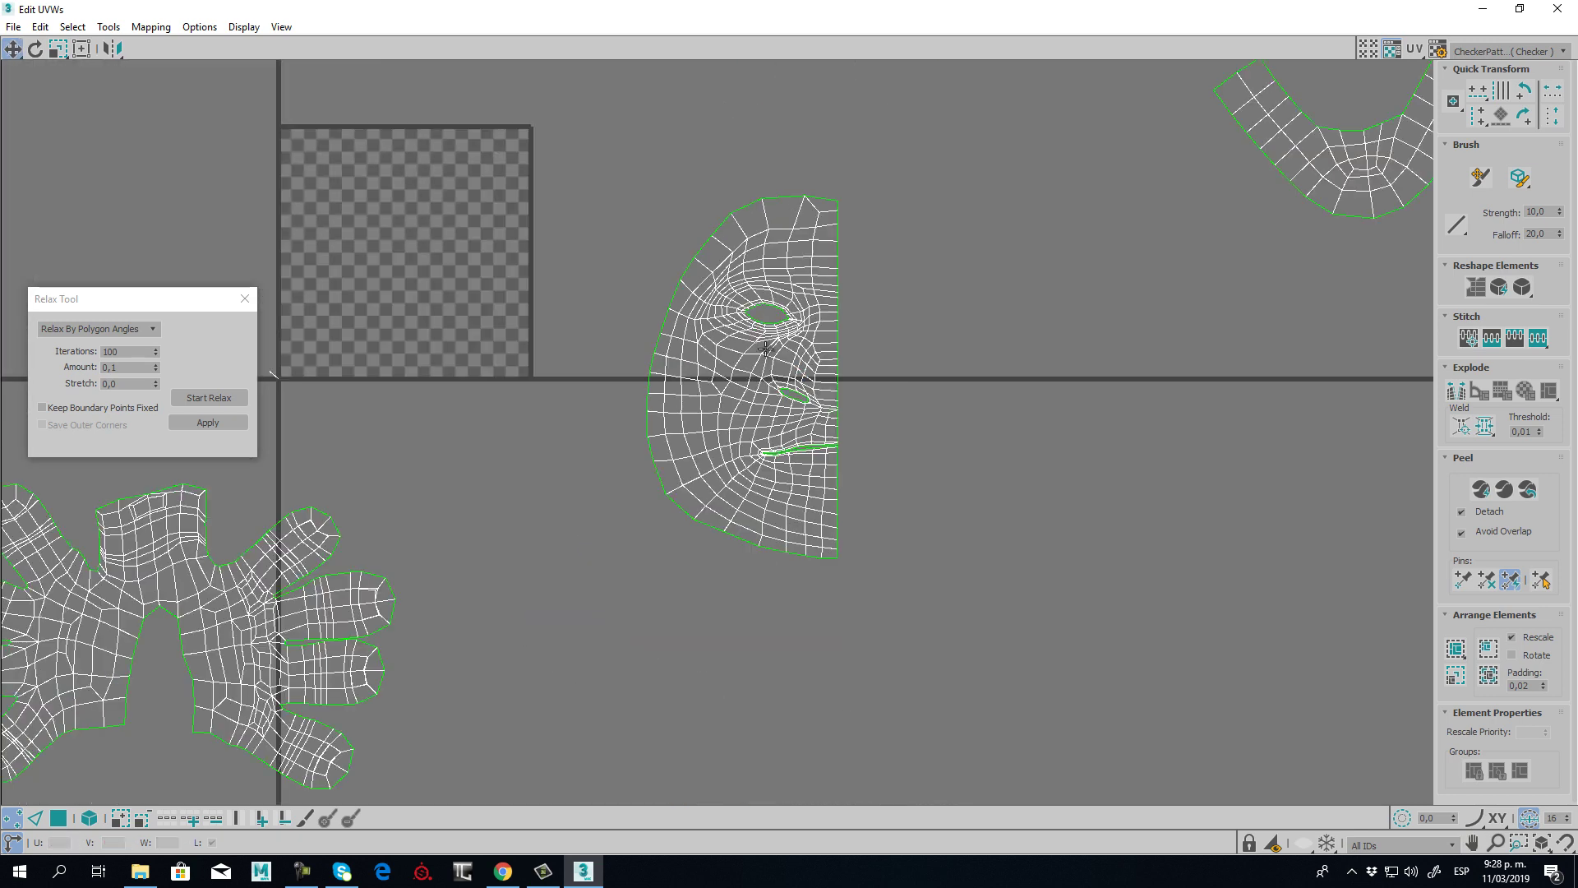
click(1520, 10)
click(1468, 260)
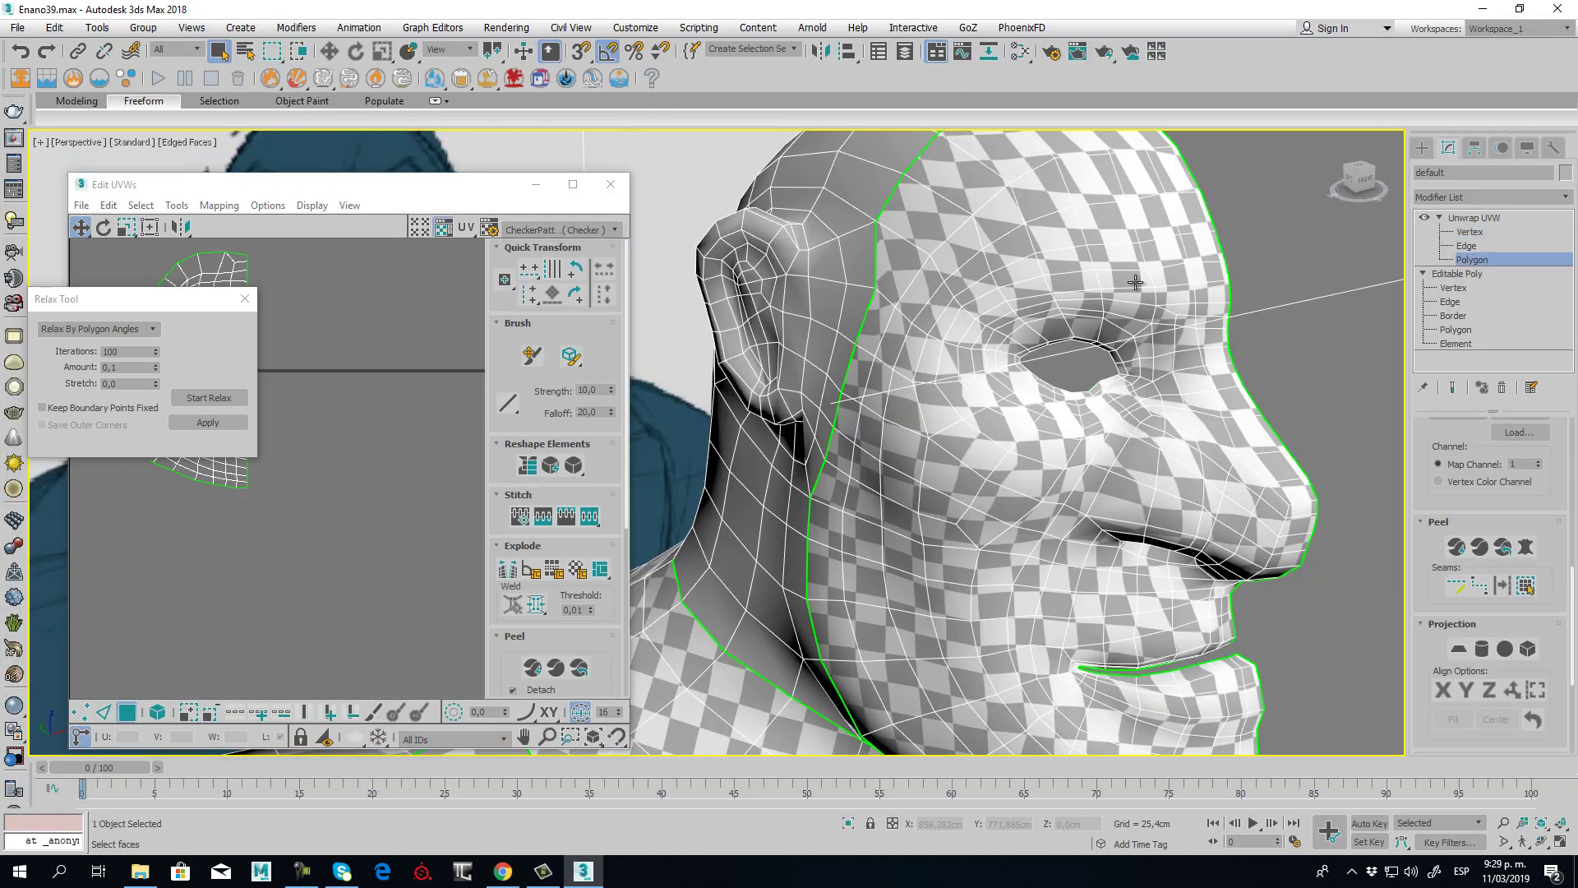
- In the Left view, frame the head and lasso-select the polygons on top of the skull behind the face seam
scroll(833, 411, down, 6)
scroll(832, 411, up, 4)
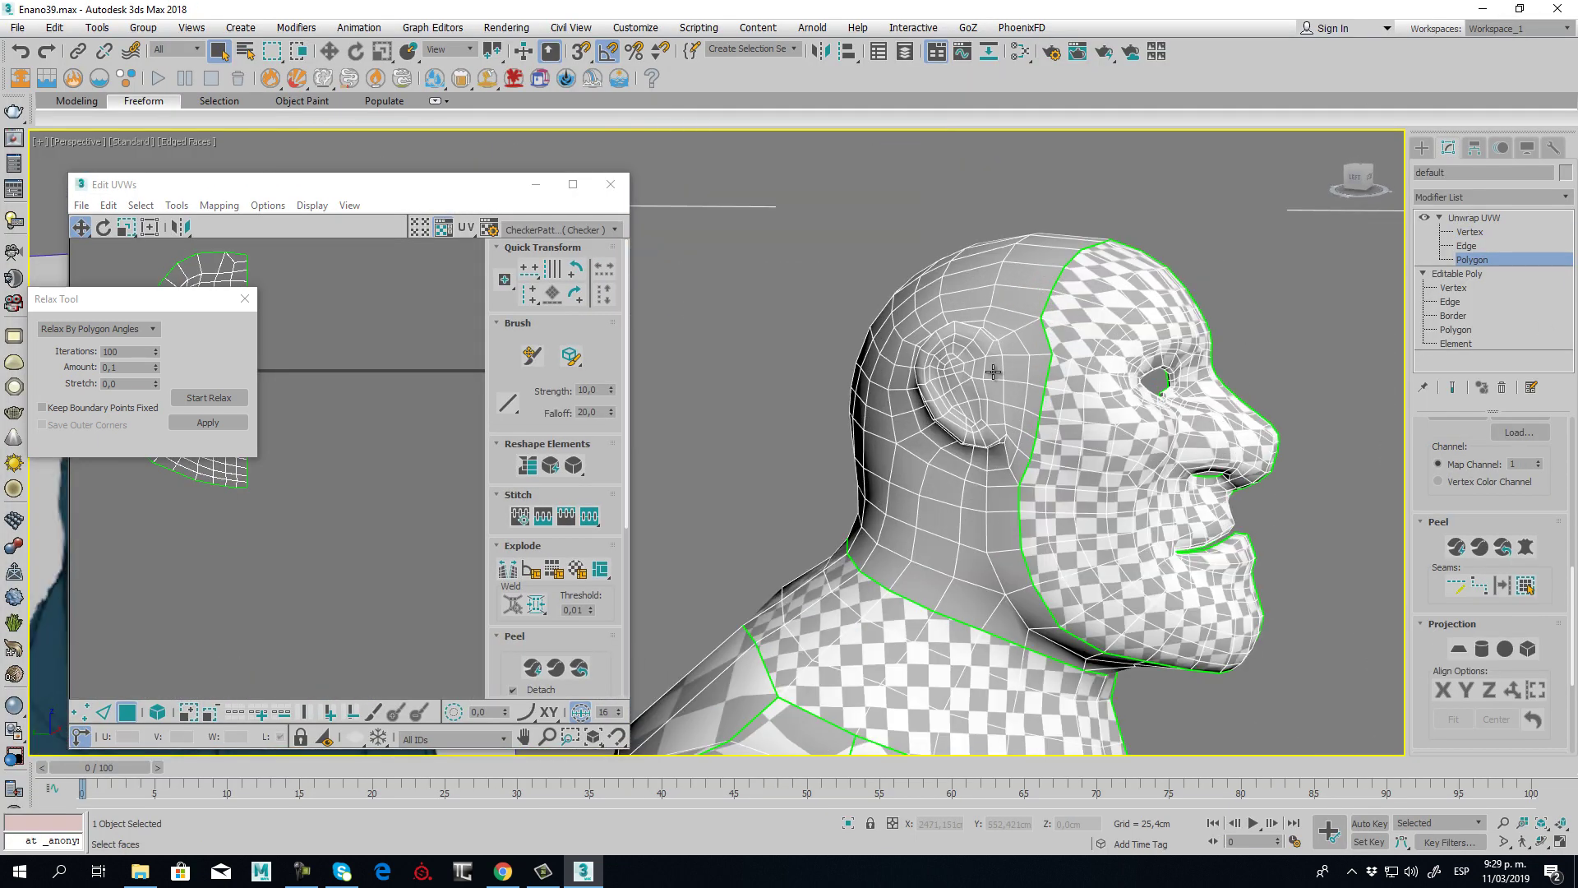
key(z)
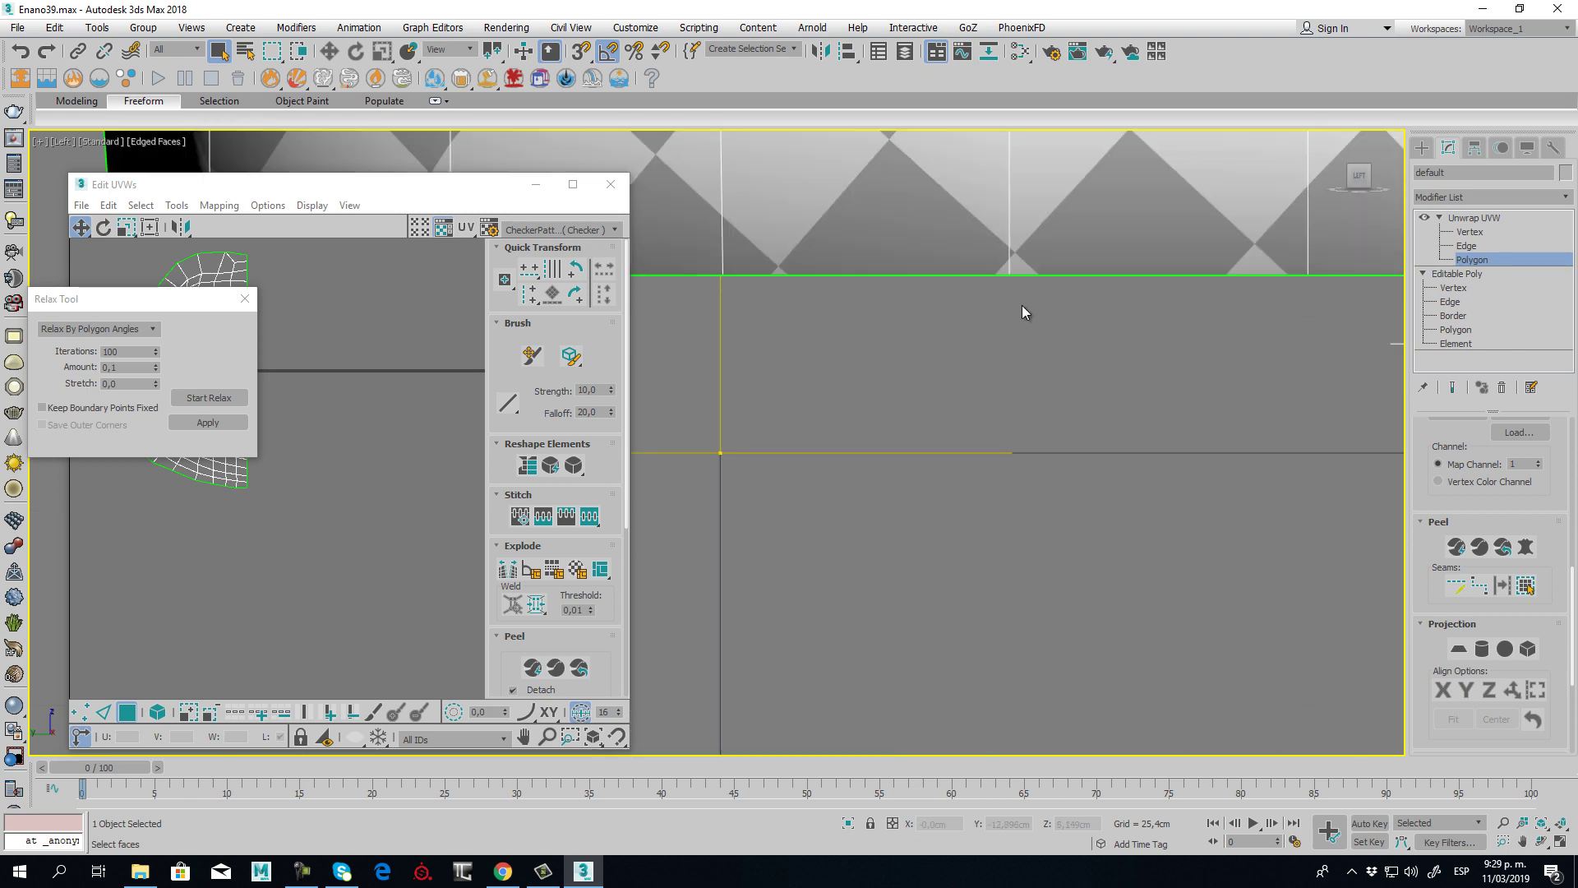
scroll(1022, 304, down, 12)
middle_drag(904, 235, 958, 404)
scroll(957, 404, up, 2)
scroll(958, 404, up, 5)
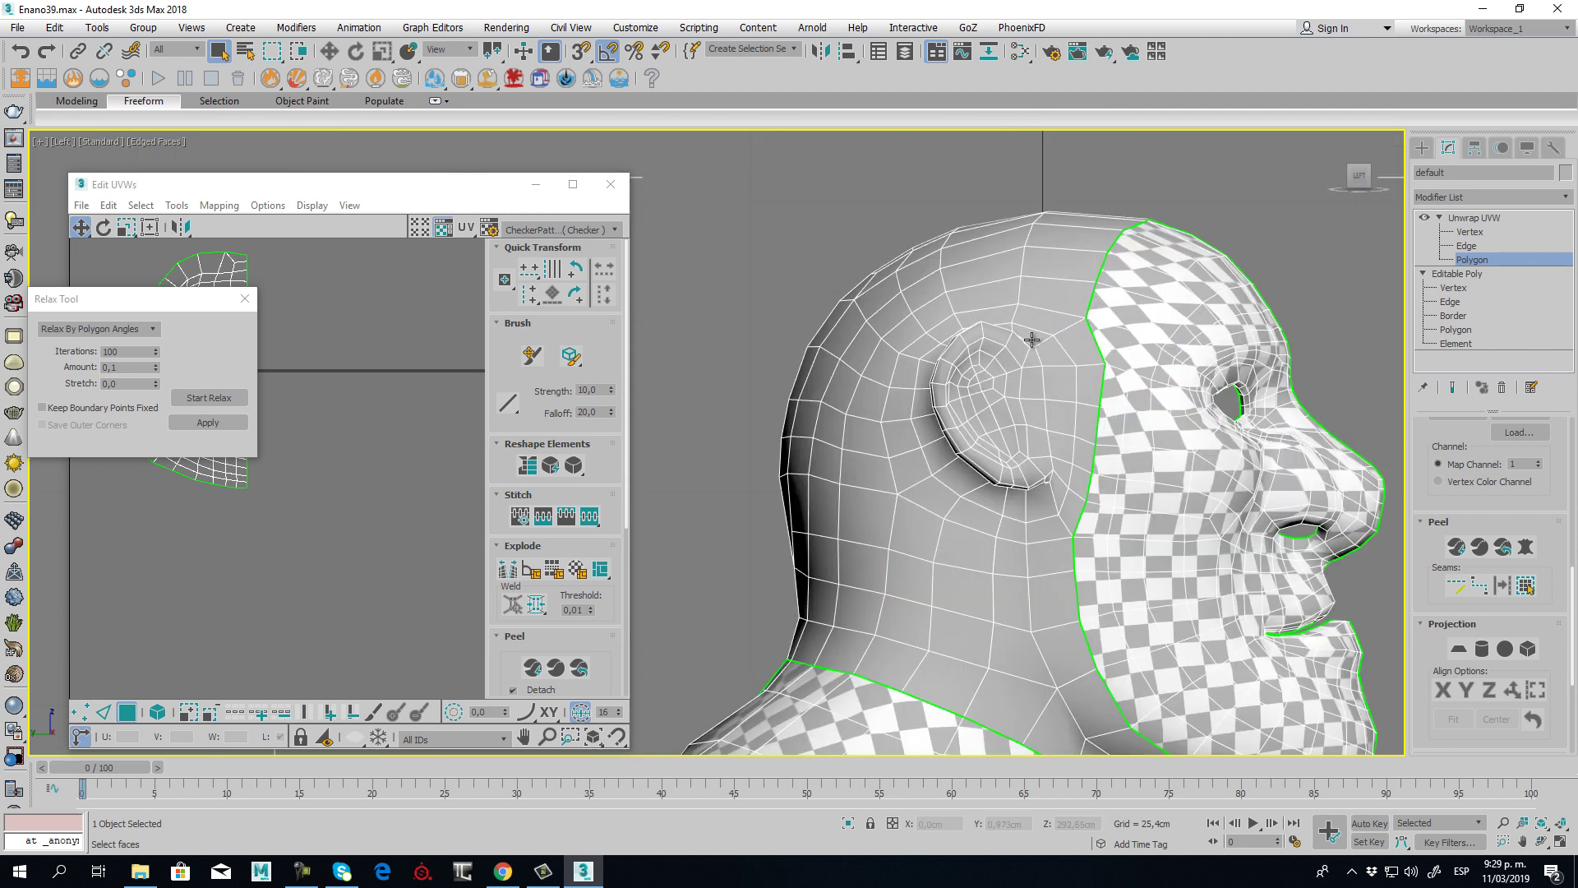
drag(1080, 327, 1077, 324)
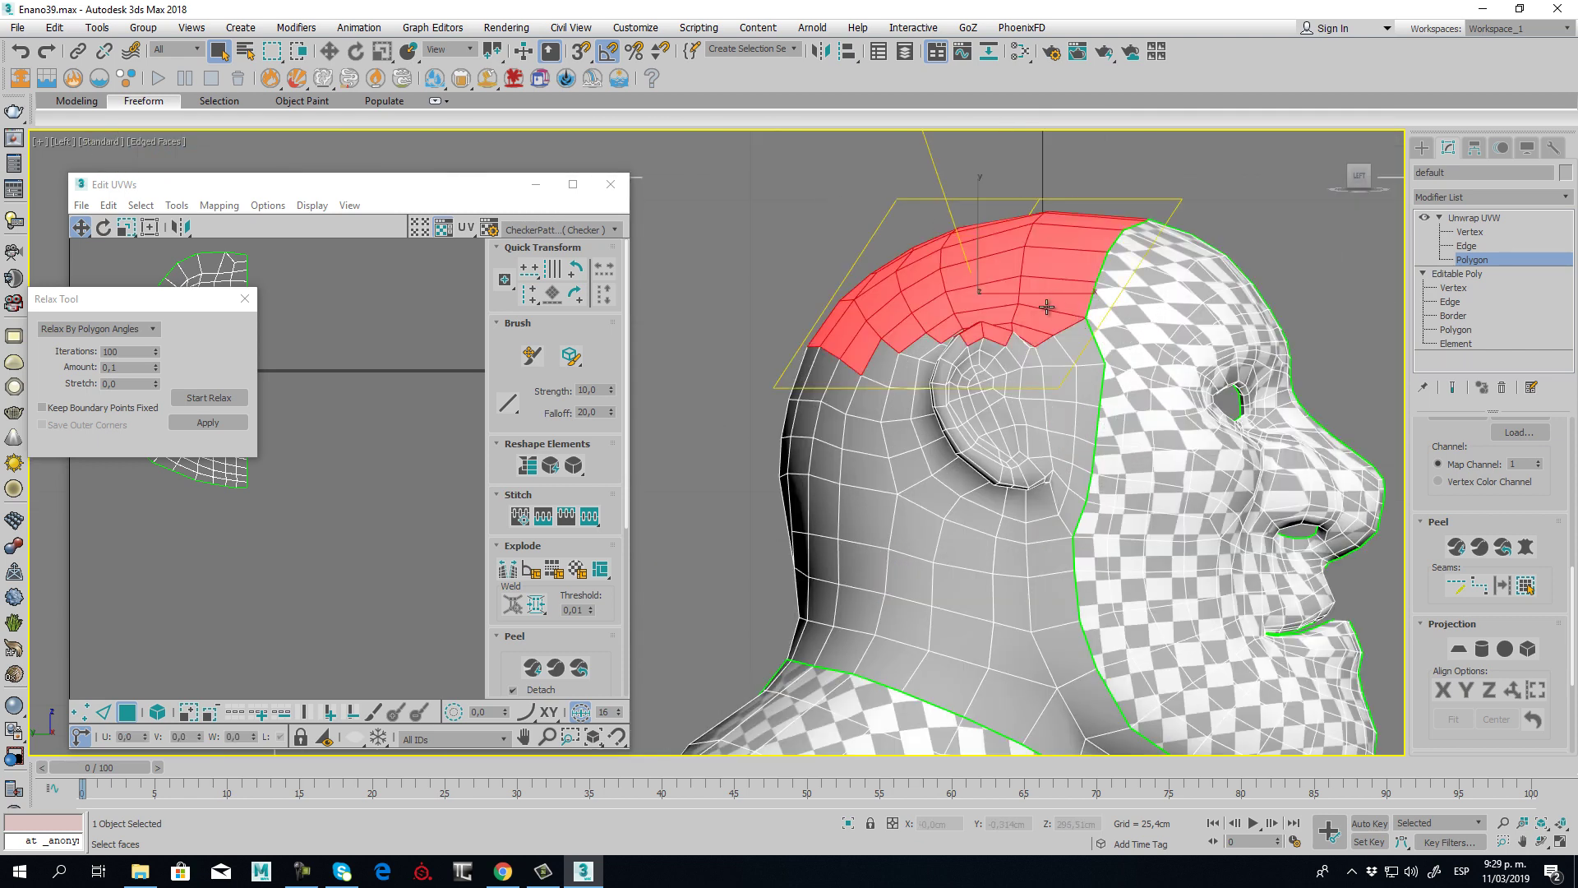
- Extend the polygon selection farther down the back of the skull and into the strip between the ear and face seam
ctrl+drag(817, 251, 933, 369)
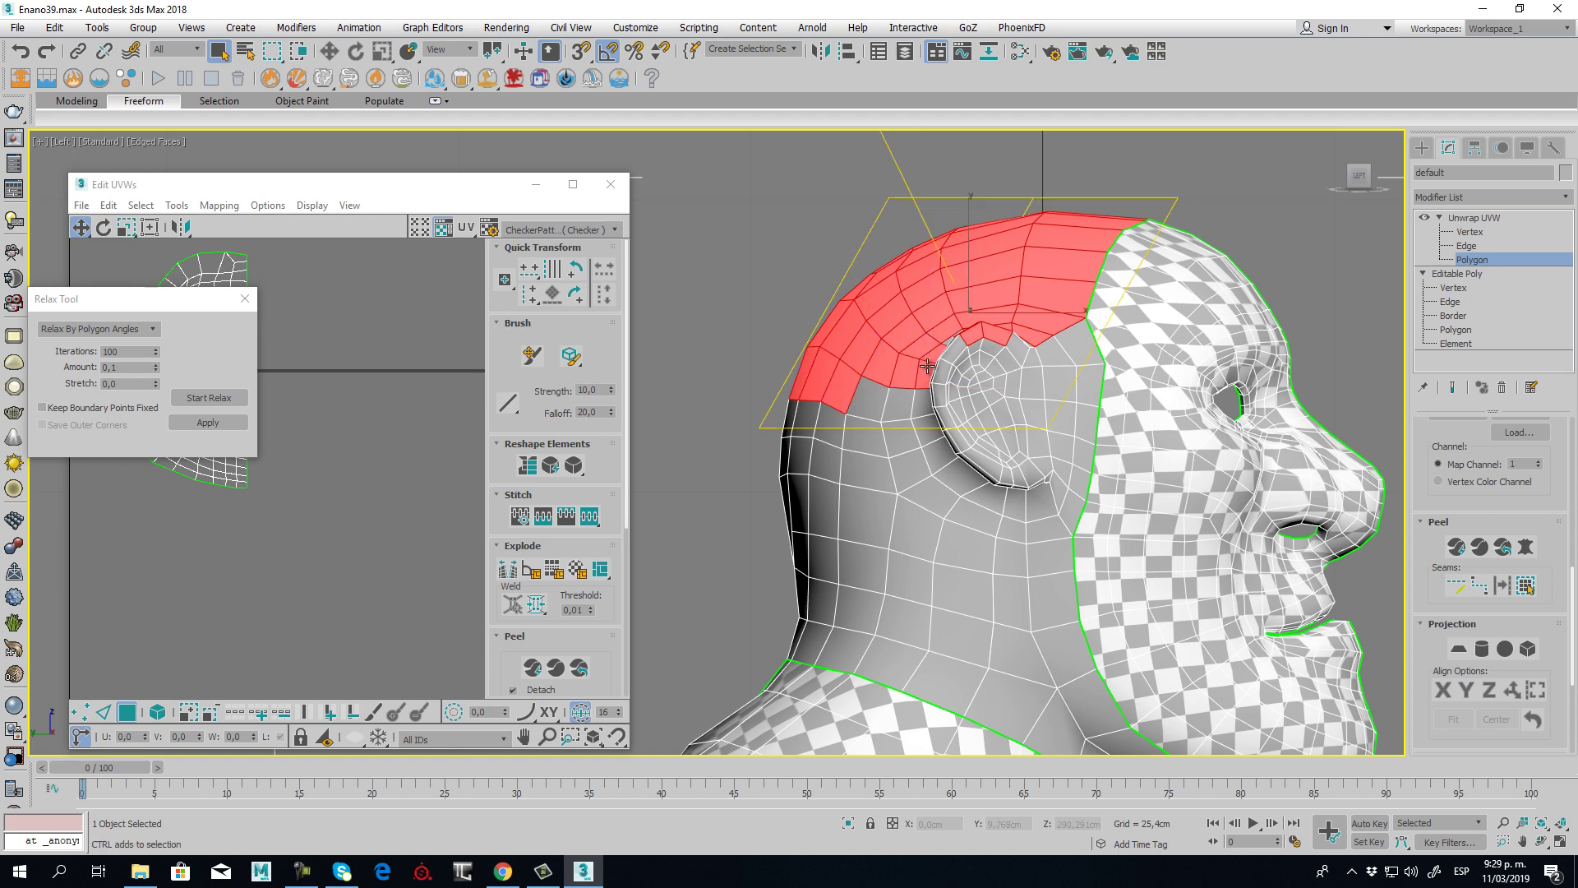
alt+drag(844, 436, 845, 438)
alt+middle_drag(898, 322, 985, 373)
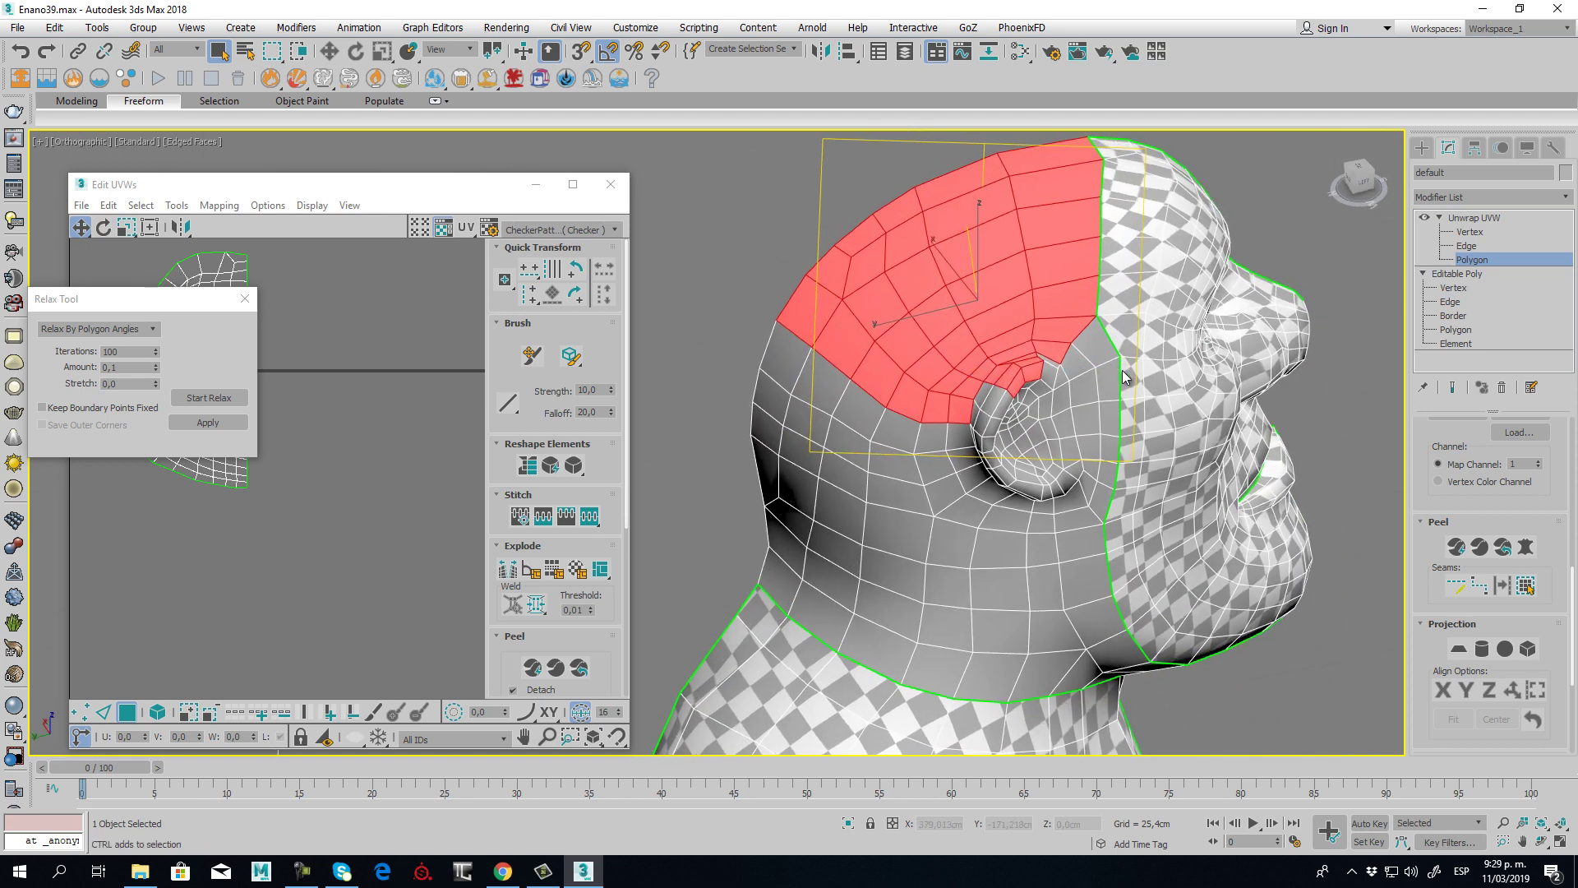
mouse_move(1094, 369)
alt+middle_down()
mouse_move(1122, 380)
mouse_move(1068, 377)
alt+middle_up()
ctrl+click(1063, 407)
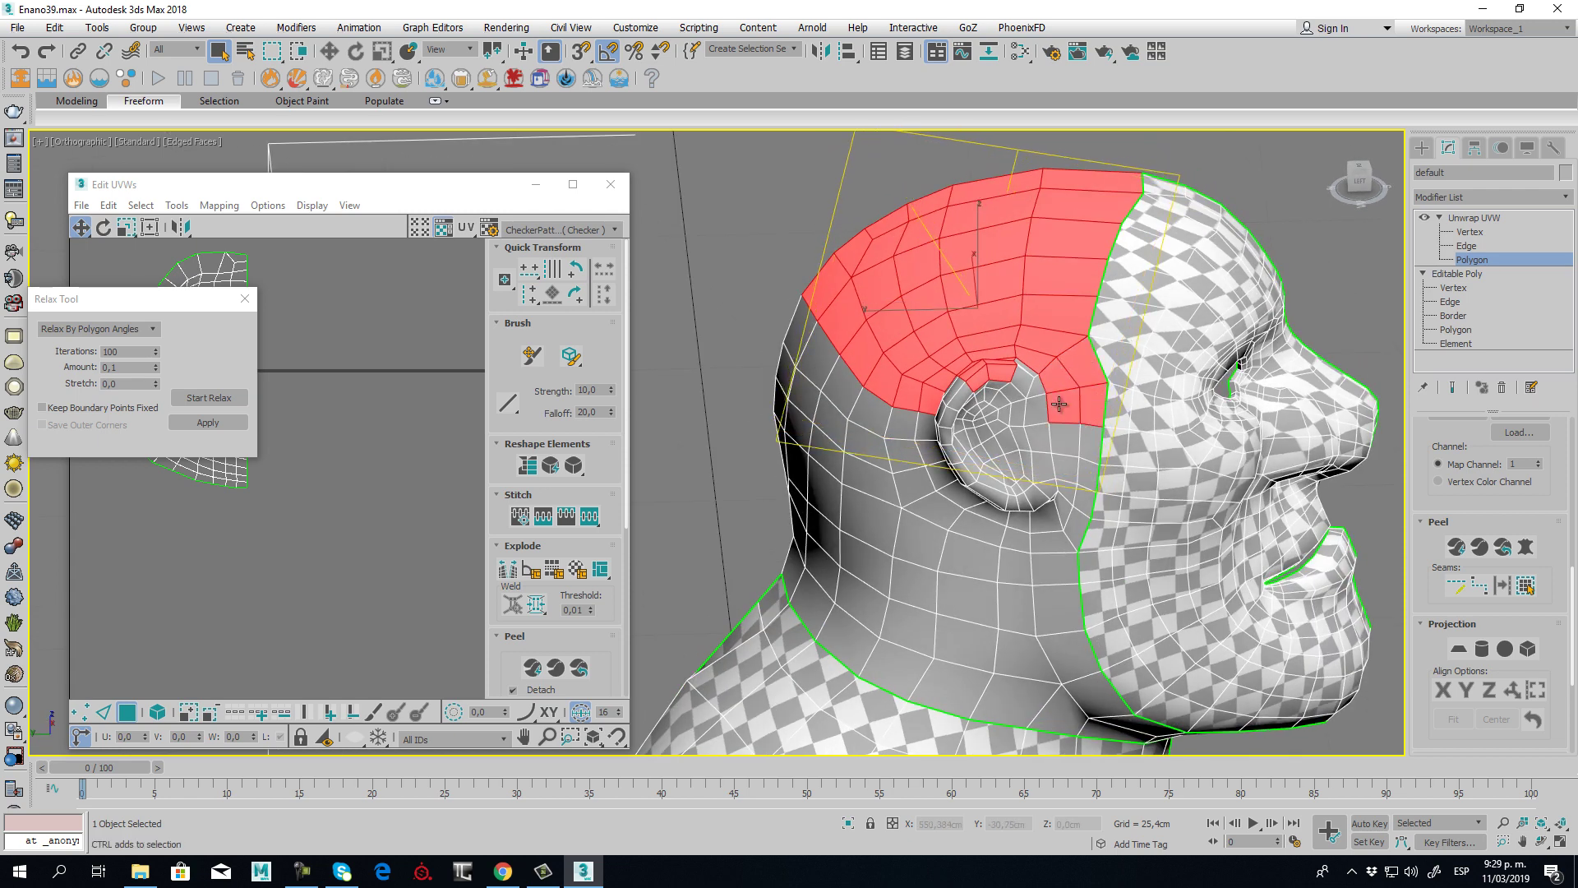
ctrl+click(1080, 445)
ctrl+click(1063, 444)
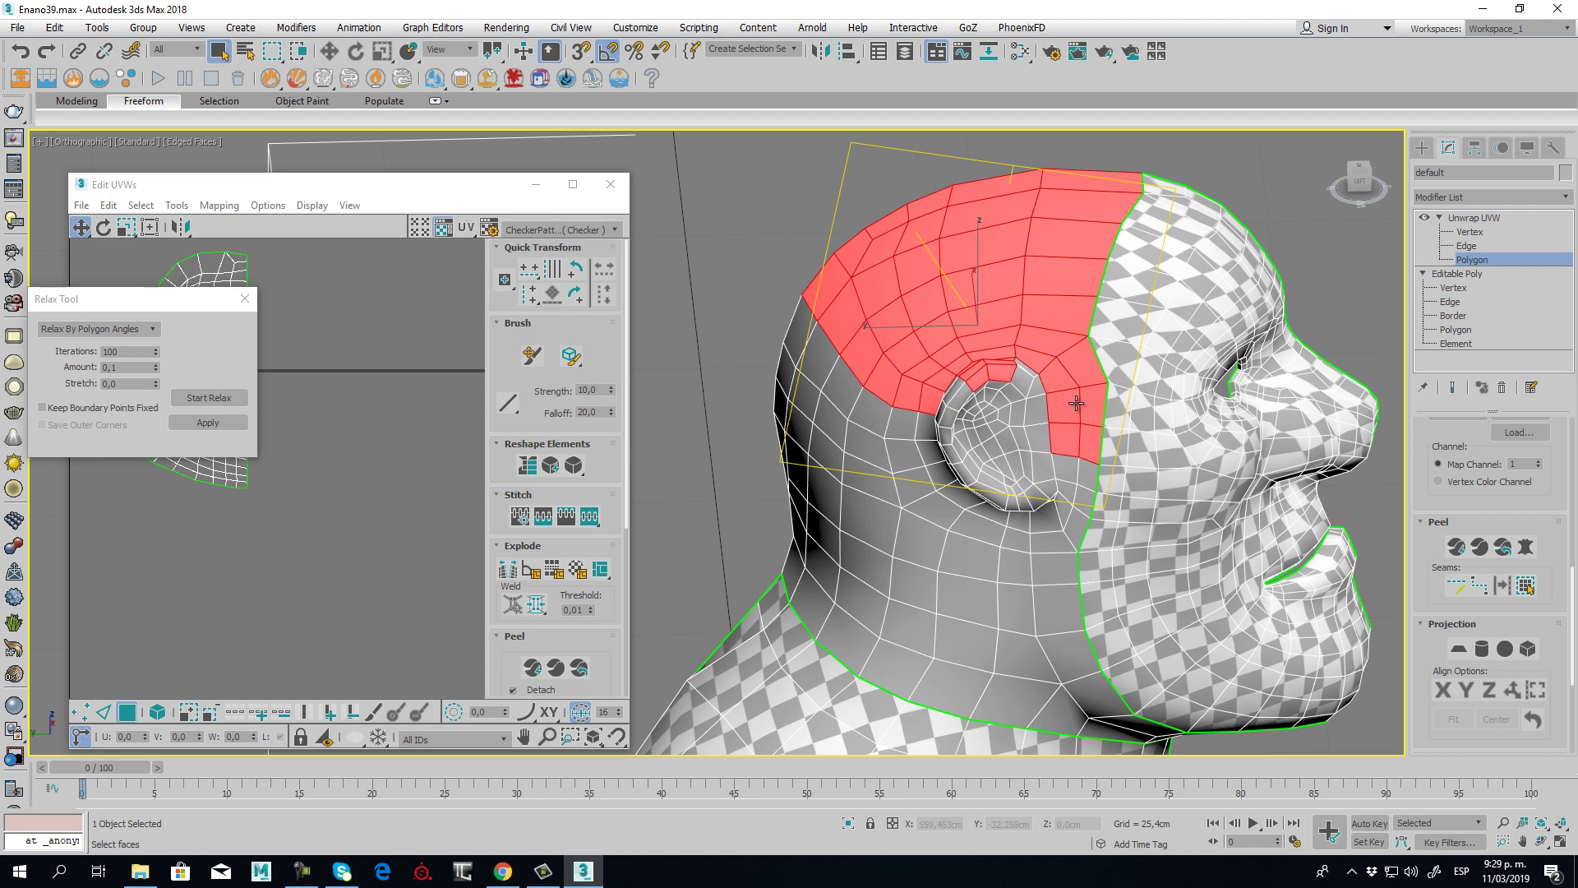
- Remove the ear's polygons from the selection and add the remaining polygons along the face seam down to just below the ear
alt+middle_drag(1076, 403, 940, 427)
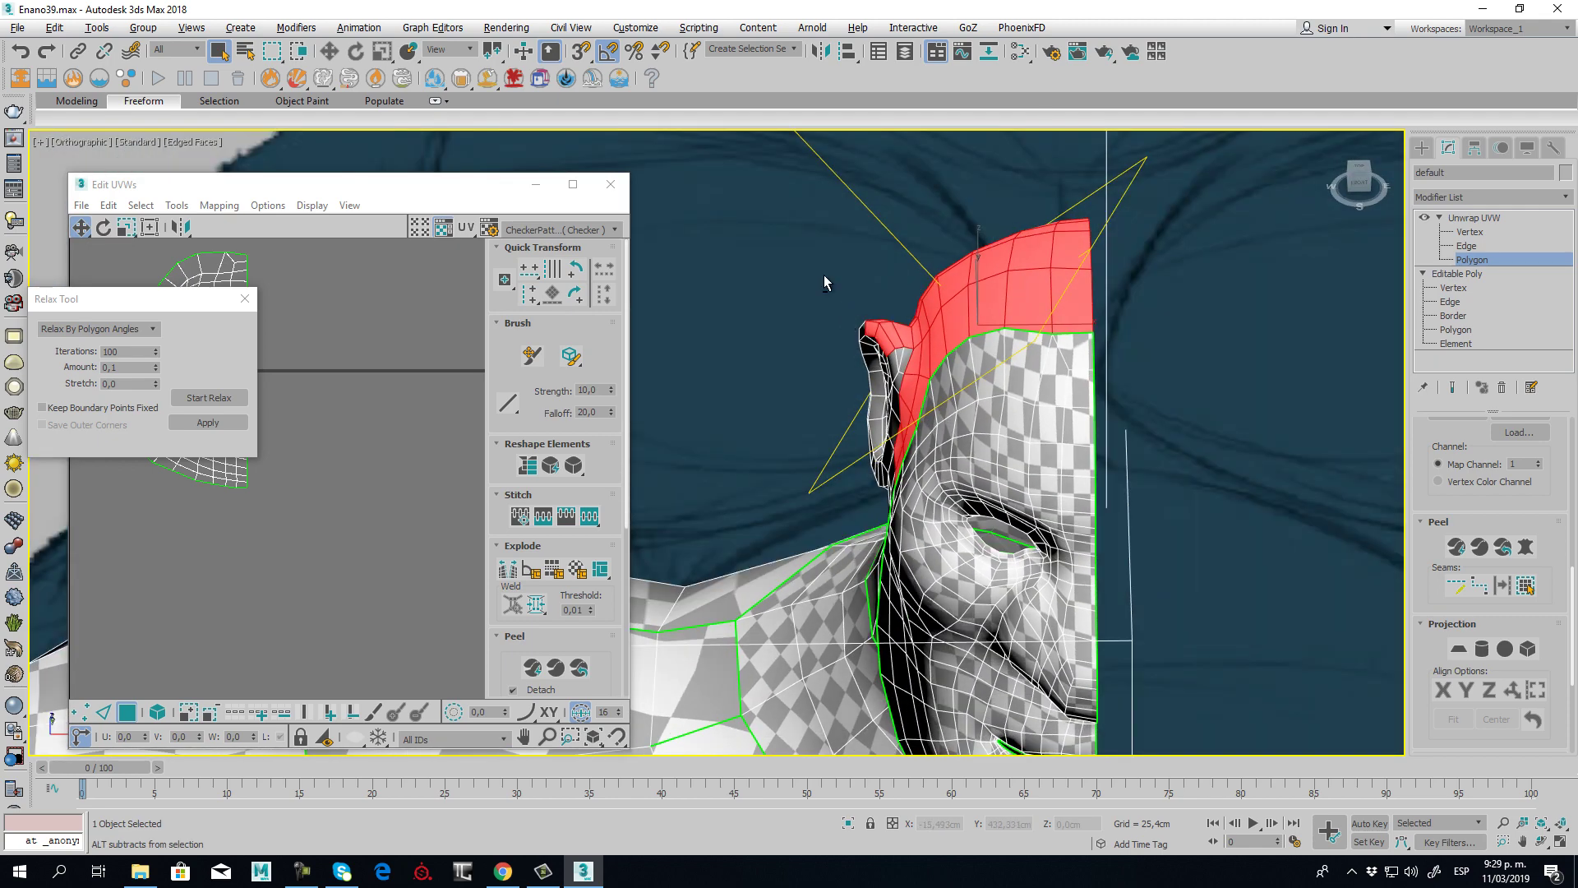
alt+drag(910, 366, 902, 349)
alt+middle_drag(851, 438, 1010, 451)
ctrl+click(1091, 464)
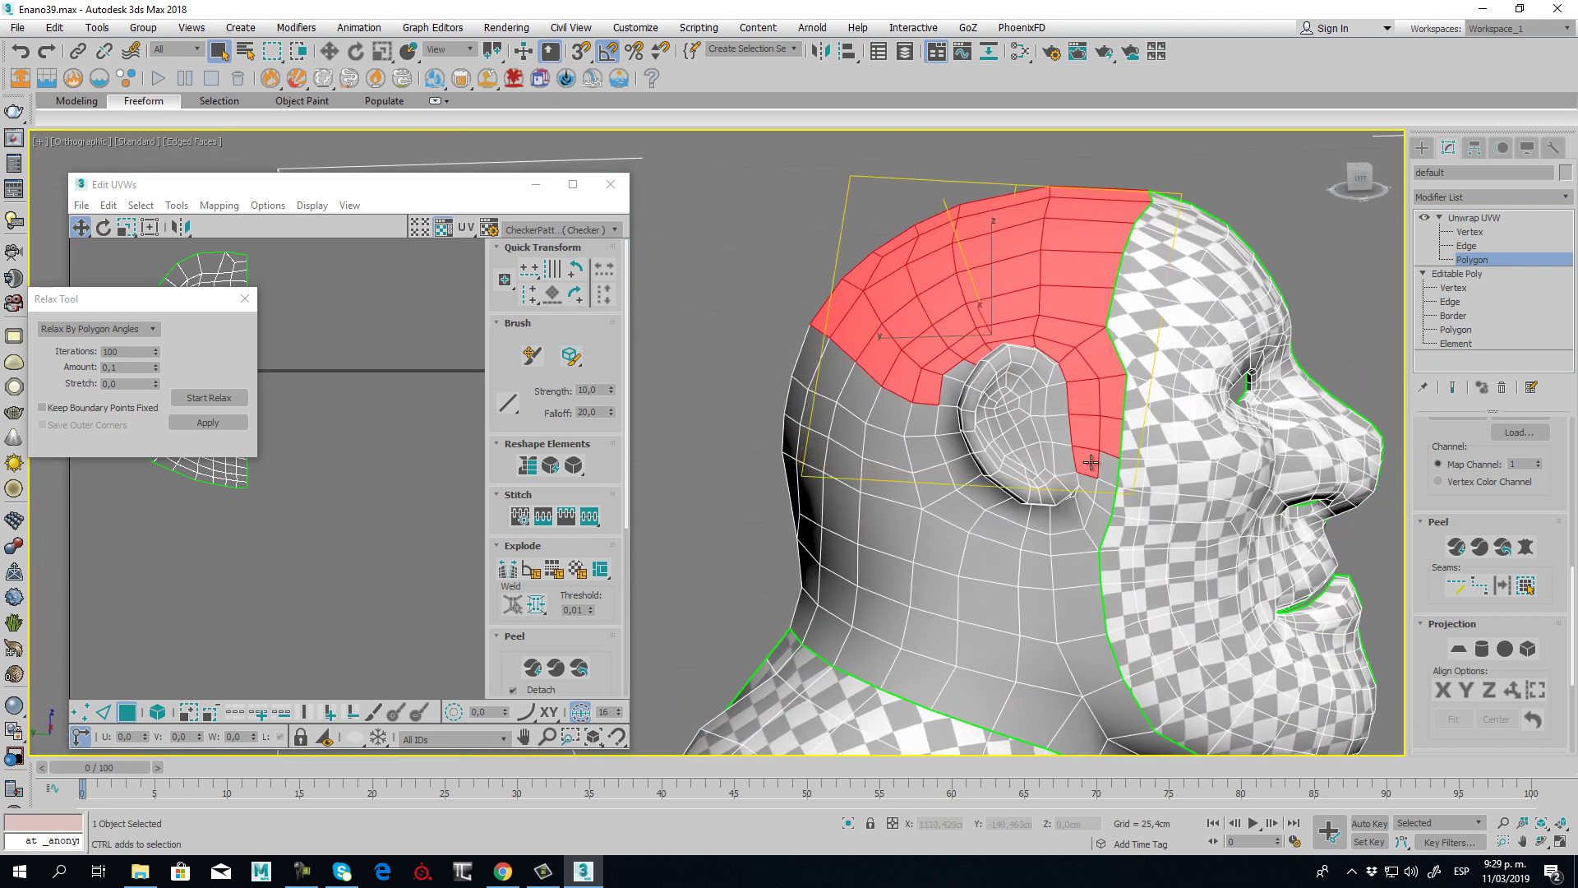
ctrl+click(1107, 471)
ctrl+click(1091, 497)
ctrl+click(1097, 531)
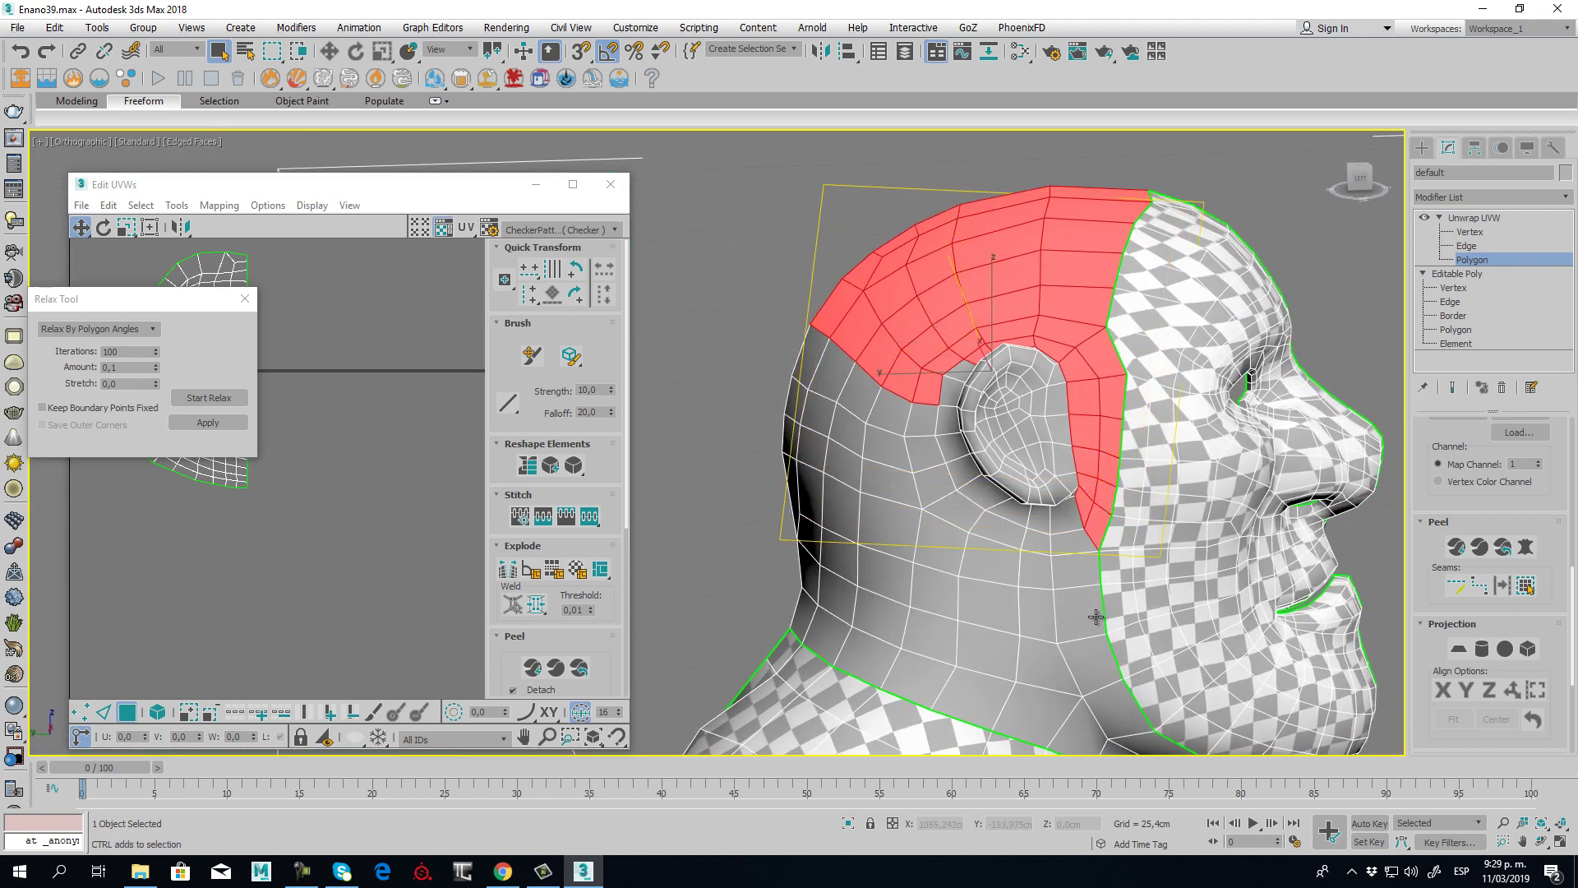
- Apply a planar projection to the selected scalp polygons
scroll(365, 575, down, 3)
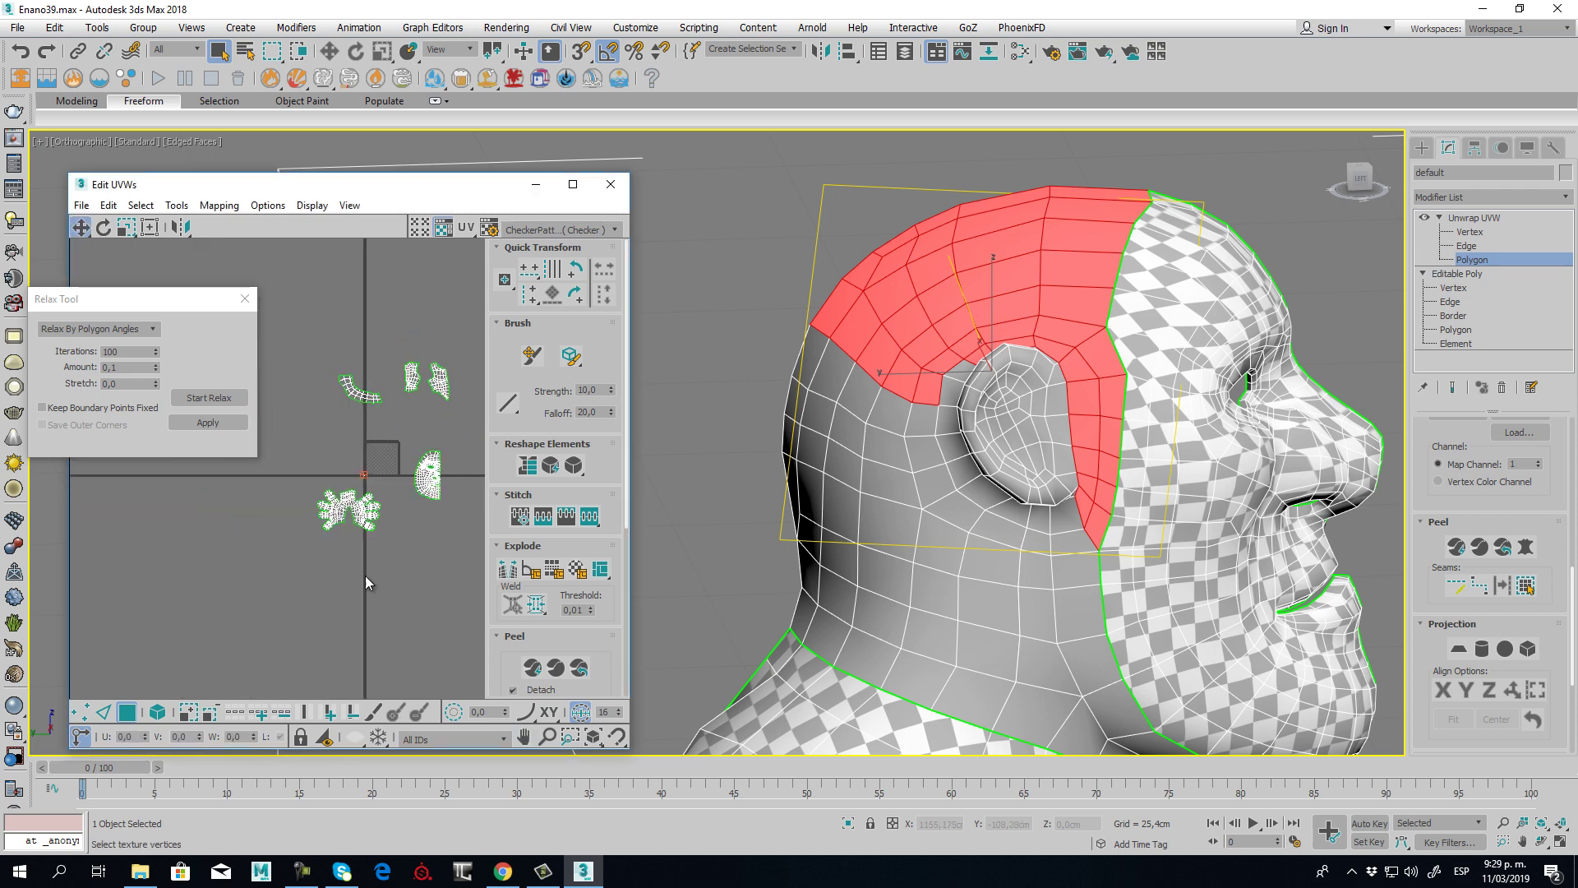
scroll(387, 530, up, 5)
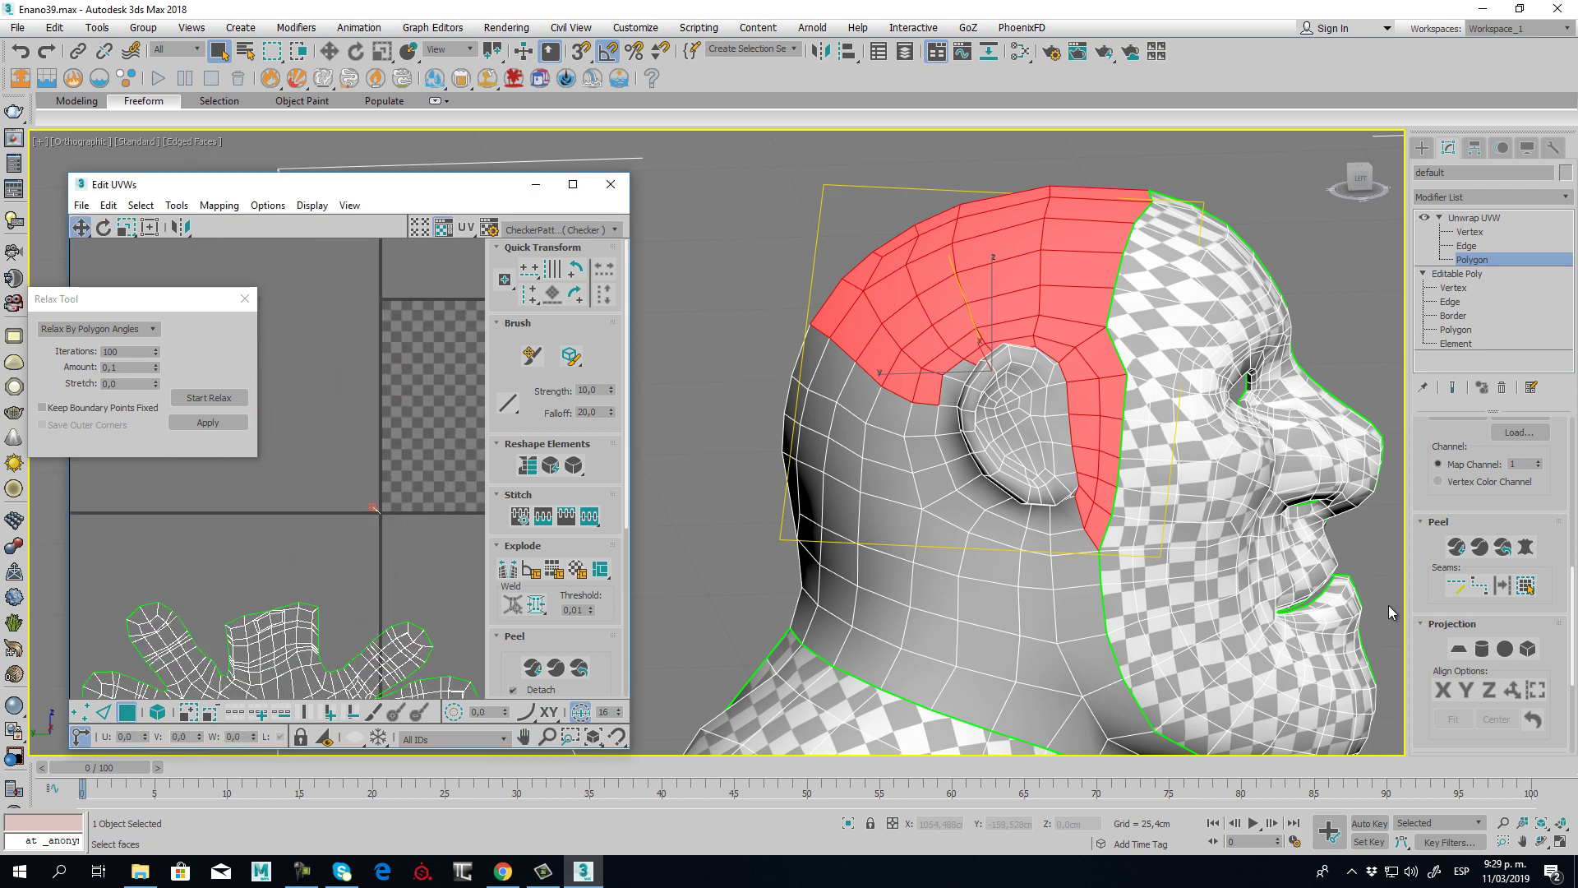
click(1459, 649)
click(1460, 694)
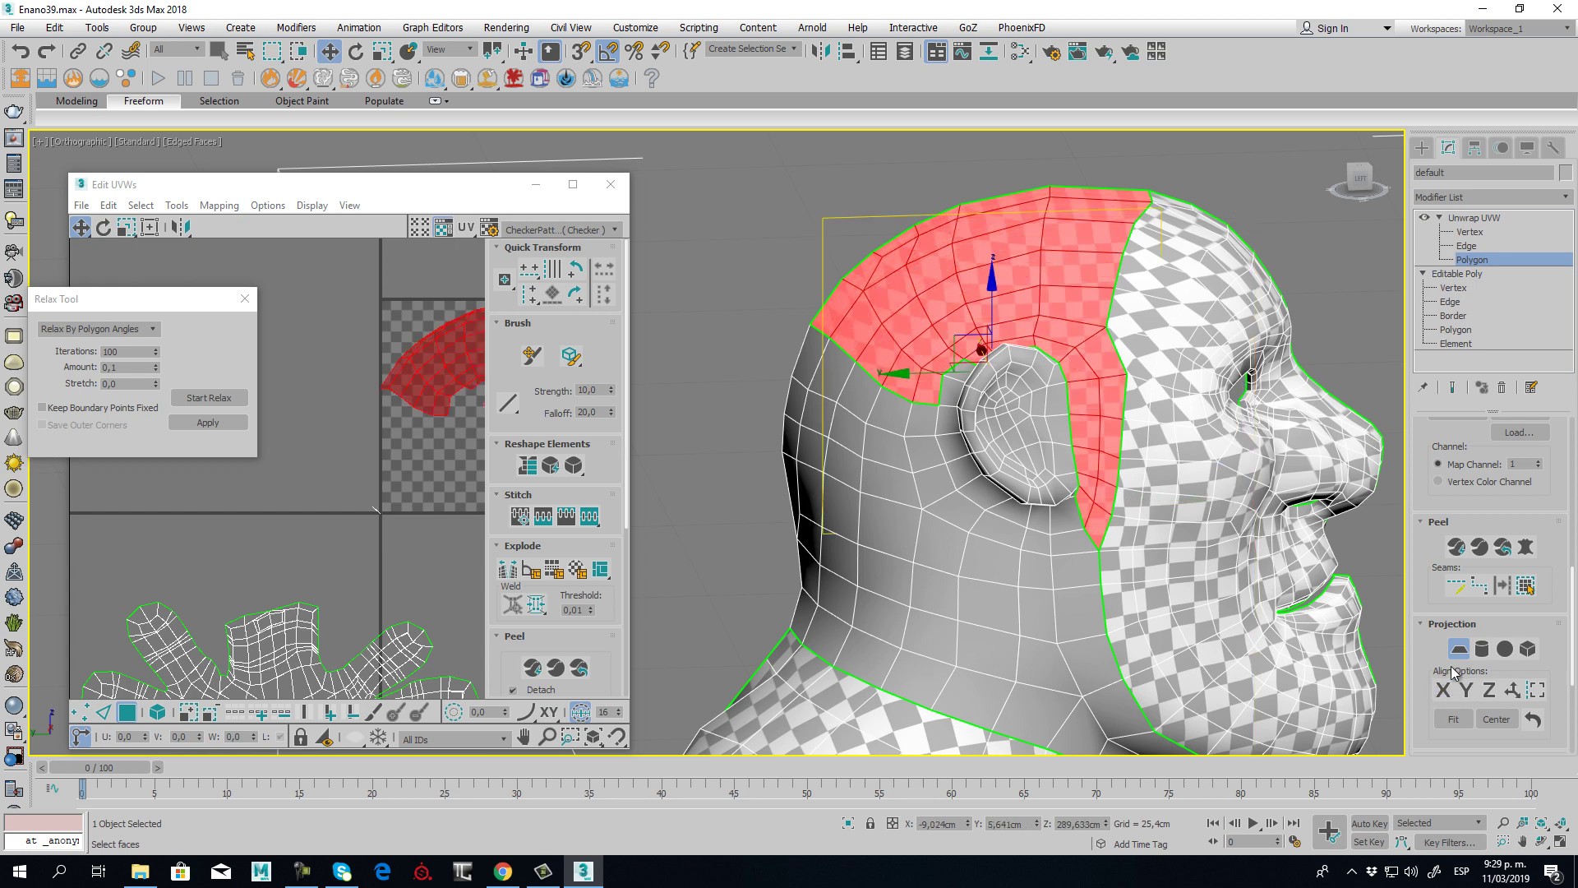
click(1462, 647)
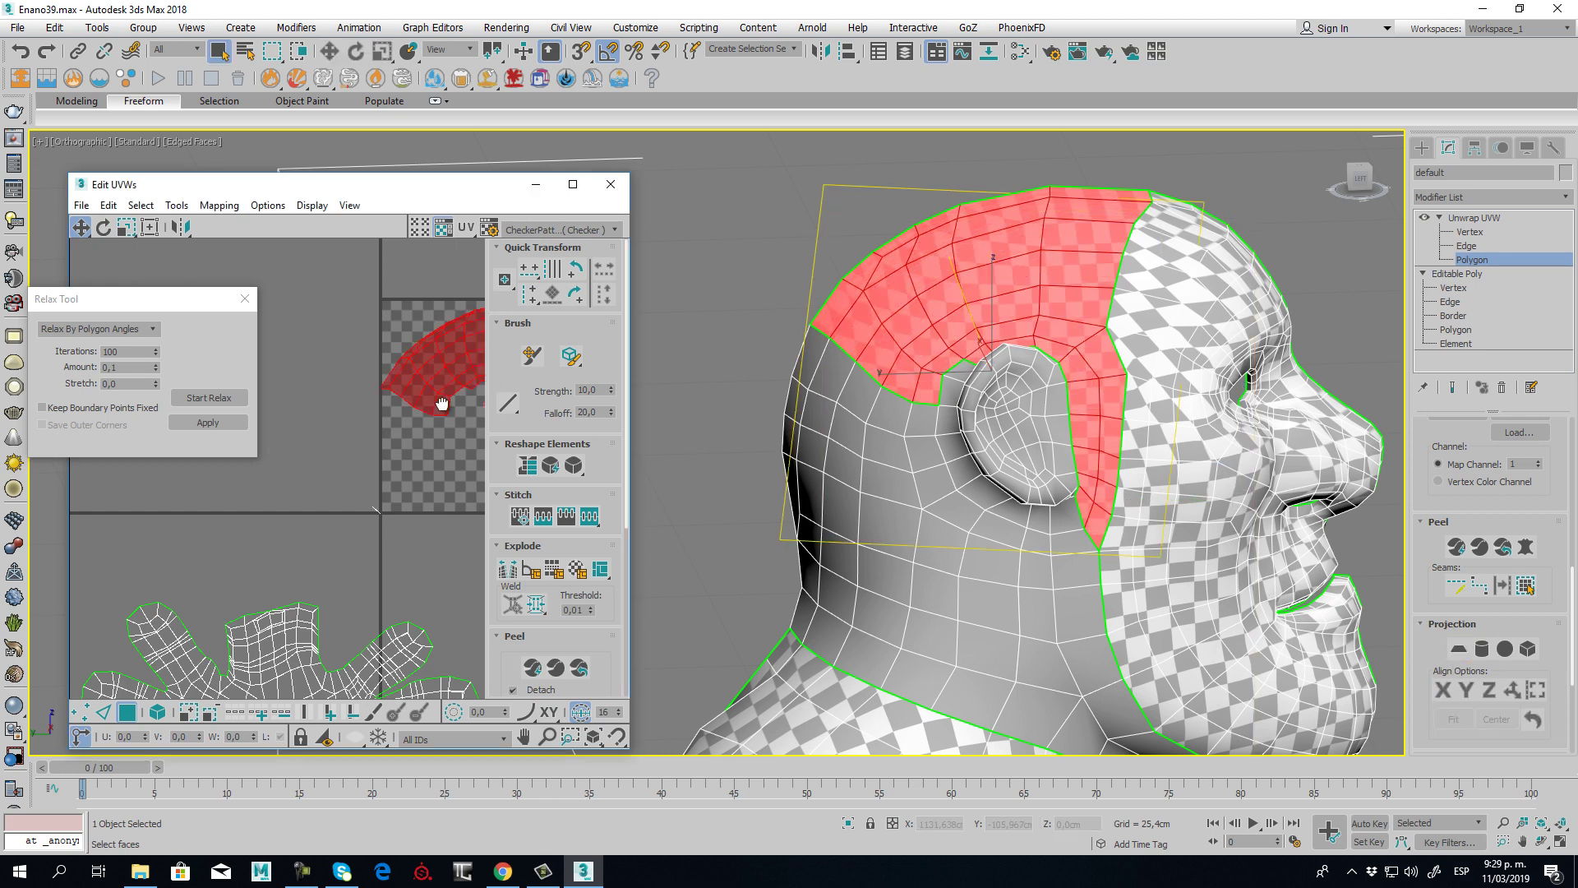
- Maximize the UV editor and move the scalp shell next to the upper side of the face shell
middle_drag(441, 400, 247, 397)
click(574, 184)
scroll(603, 392, down, 4)
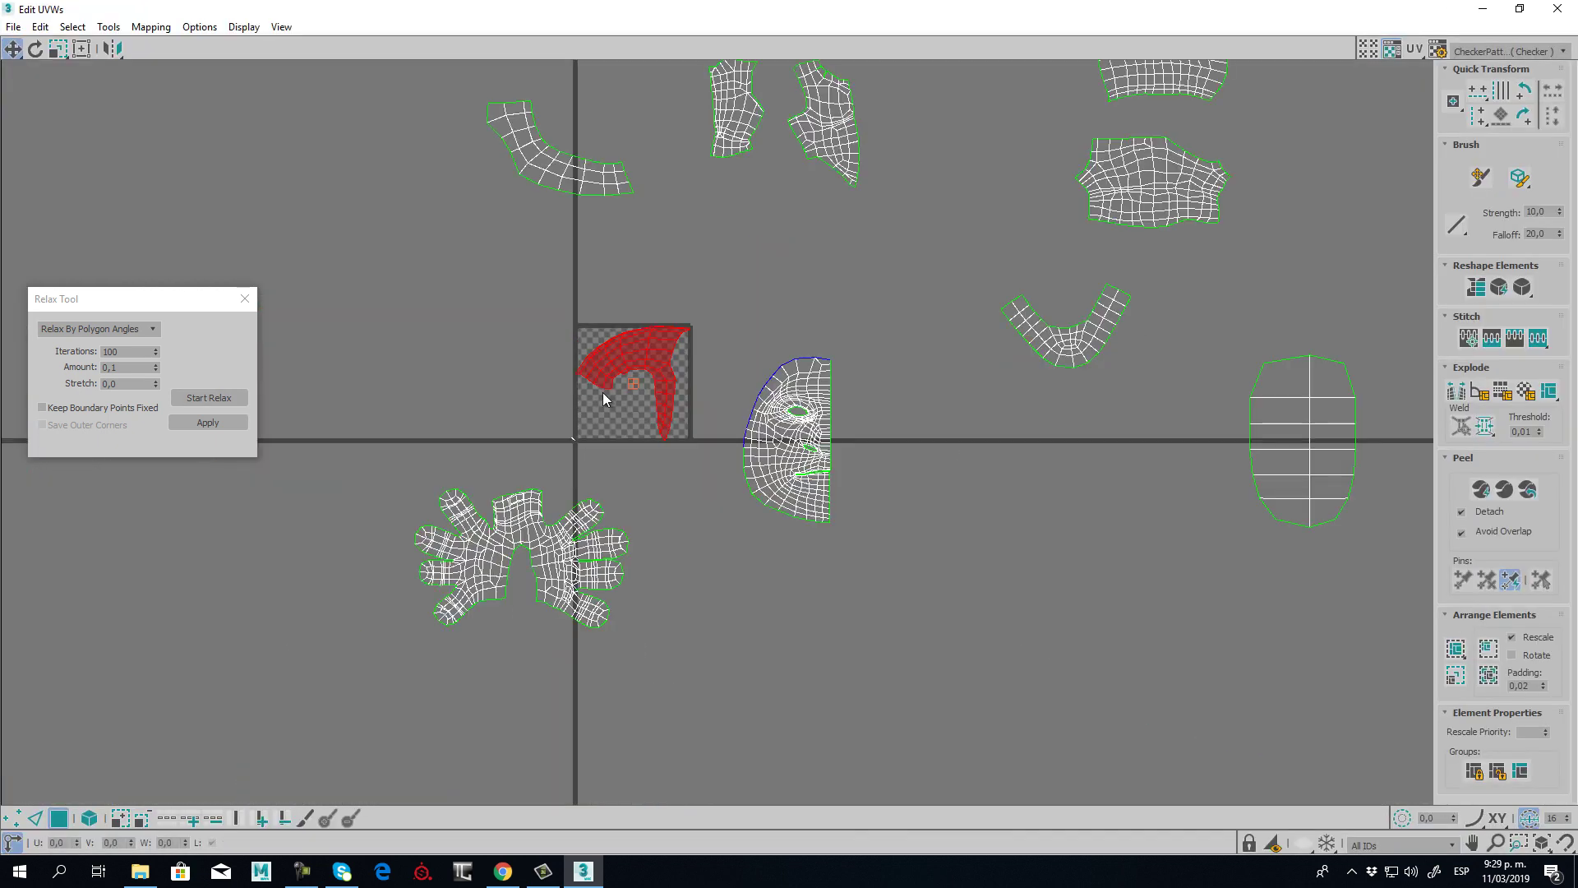
middle_drag(603, 392, 533, 367)
drag(576, 312, 663, 323)
scroll(685, 337, up, 7)
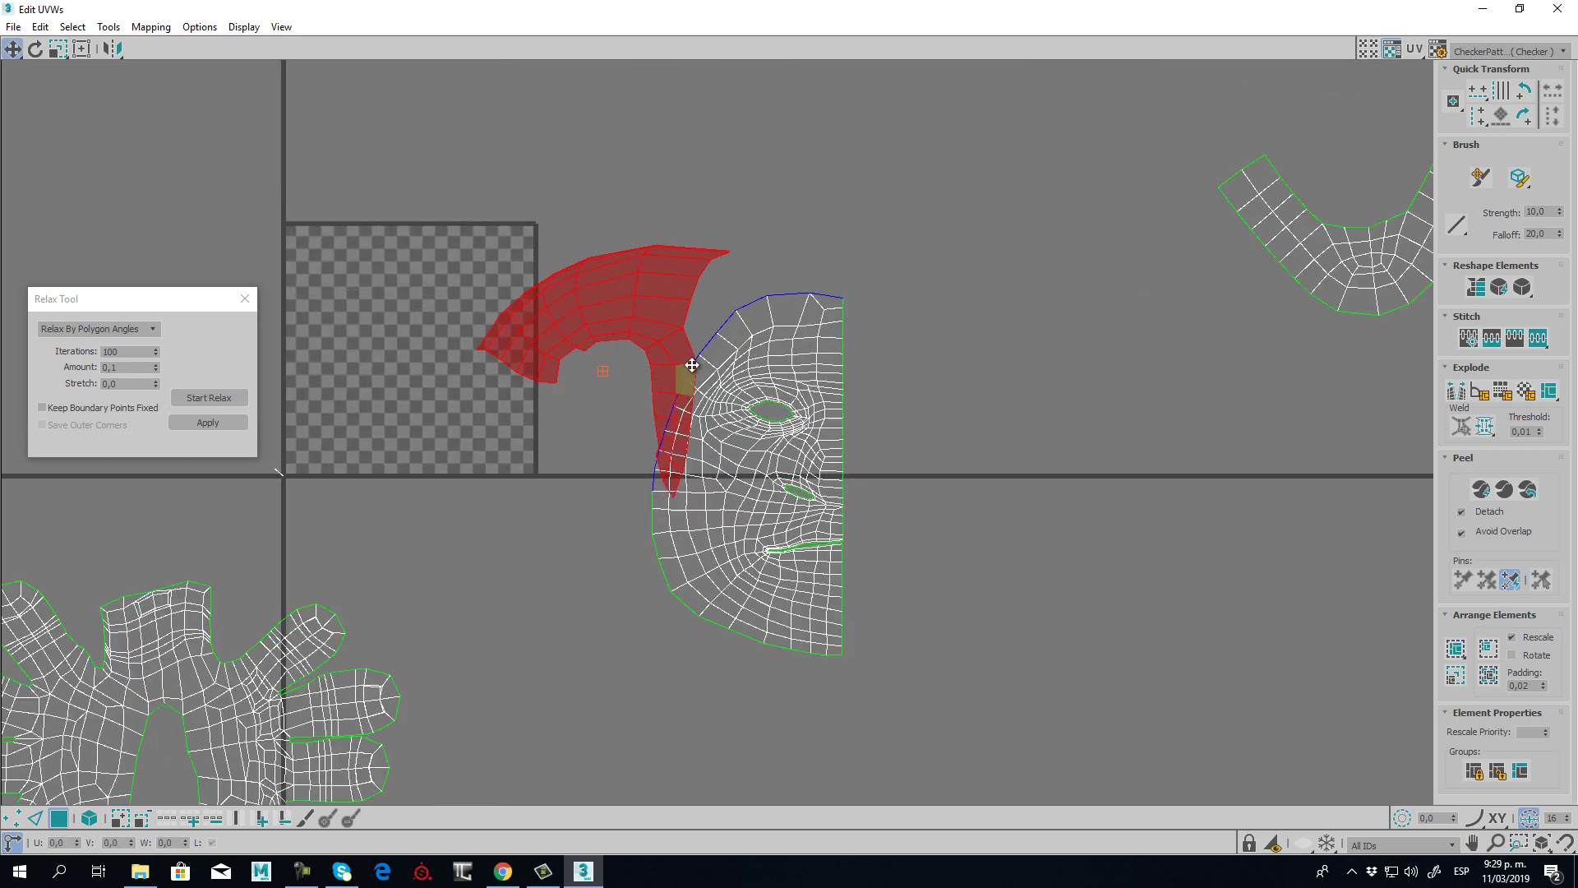
- Rotate the scalp shell clockwise and position it above the face shell so its front edge faces the forehead's border
click(34, 48)
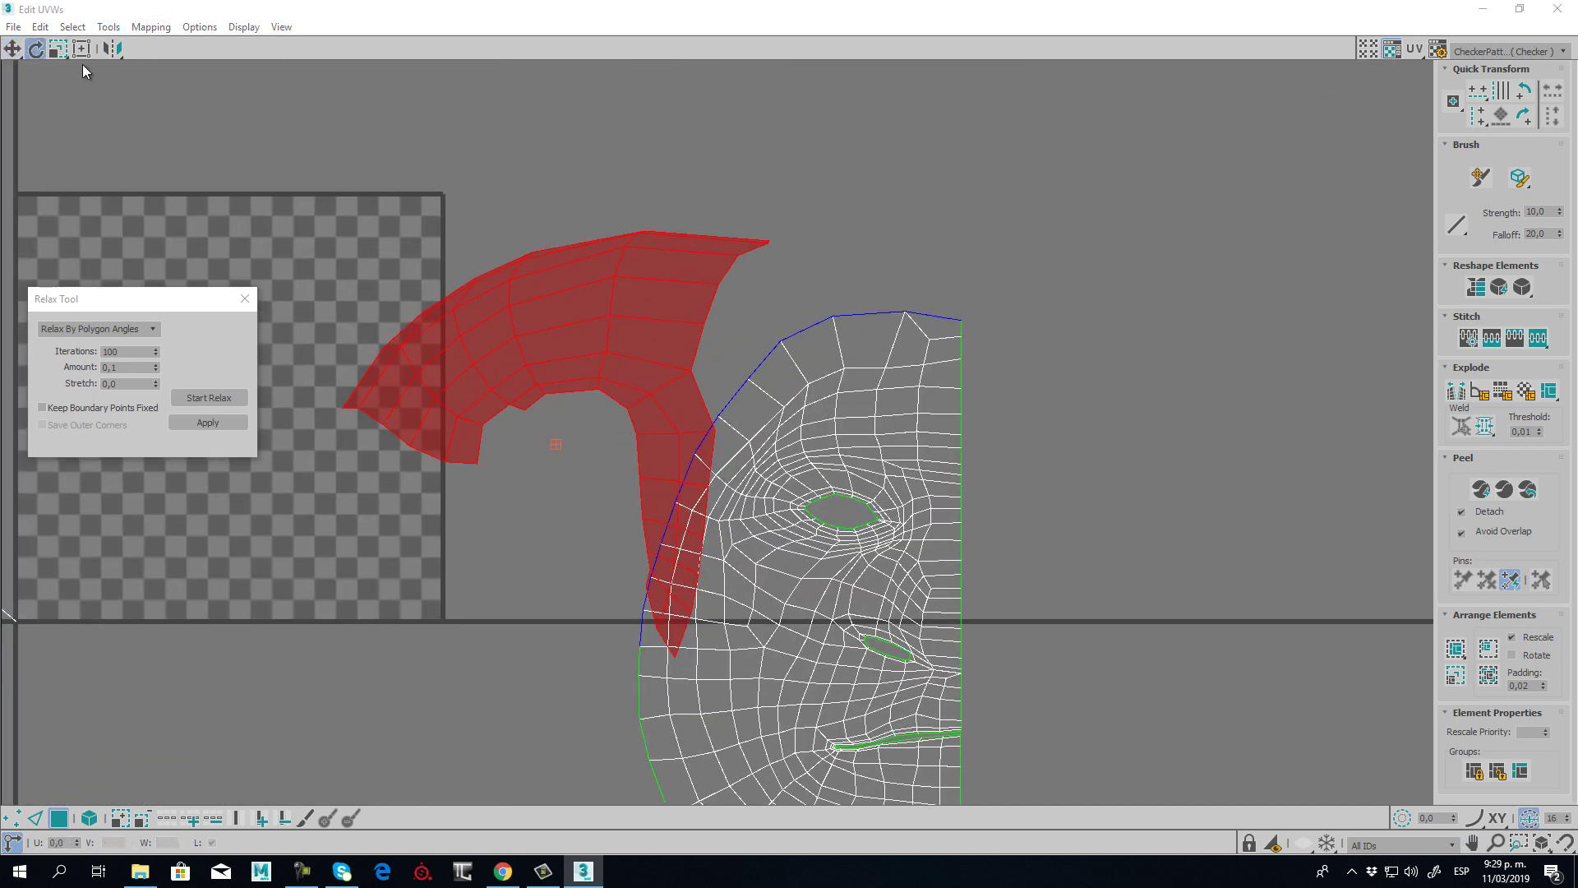
drag(625, 290, 698, 250)
click(13, 48)
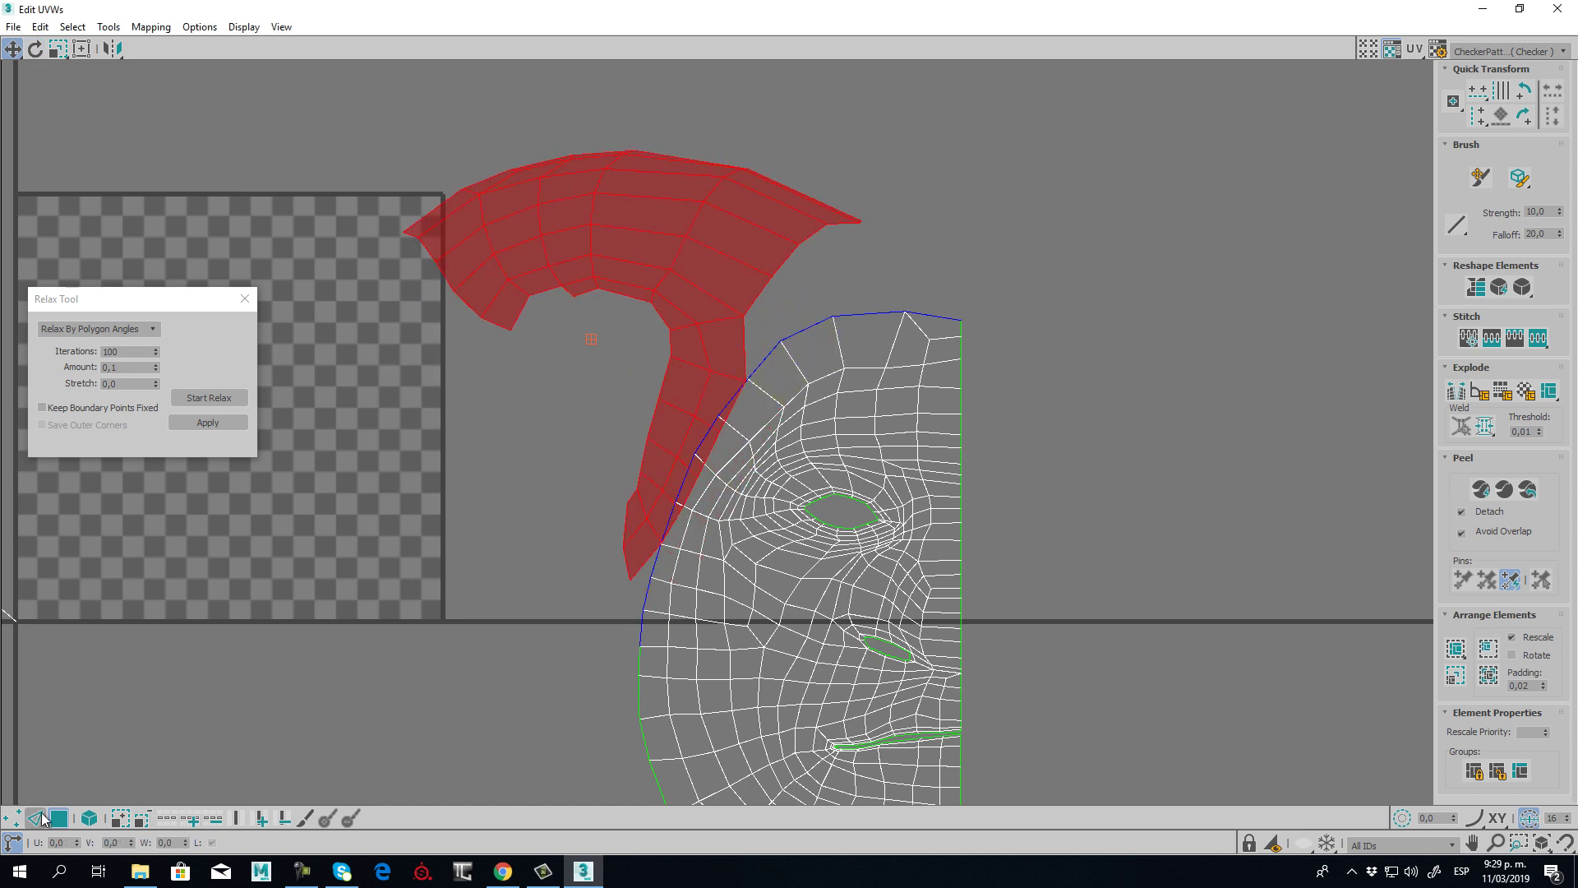
click(81, 49)
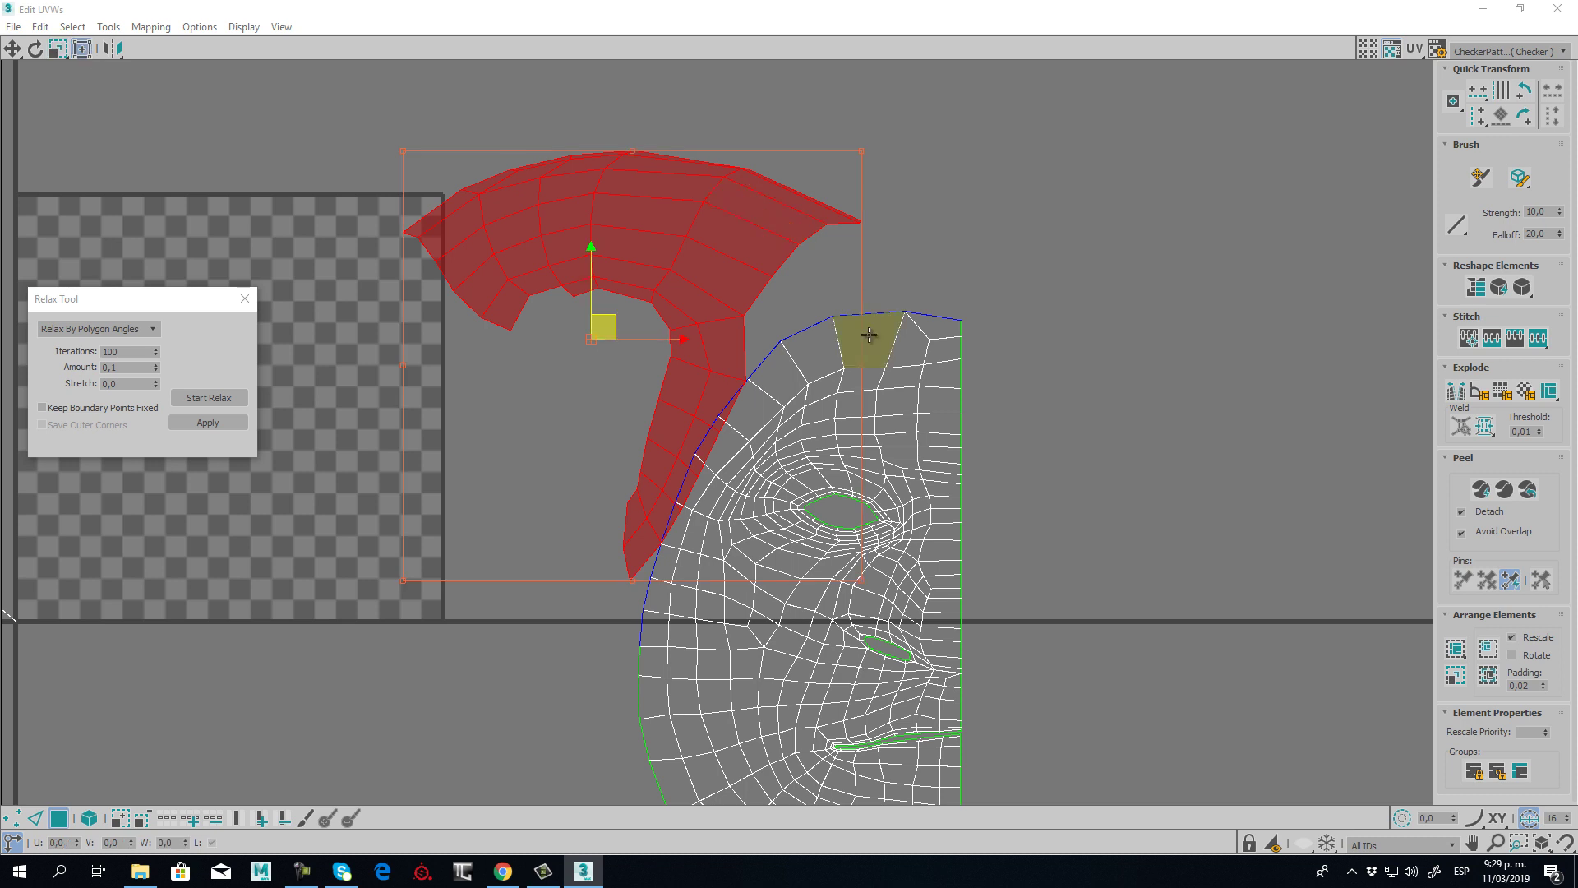
drag(864, 363, 922, 453)
drag(733, 277, 806, 221)
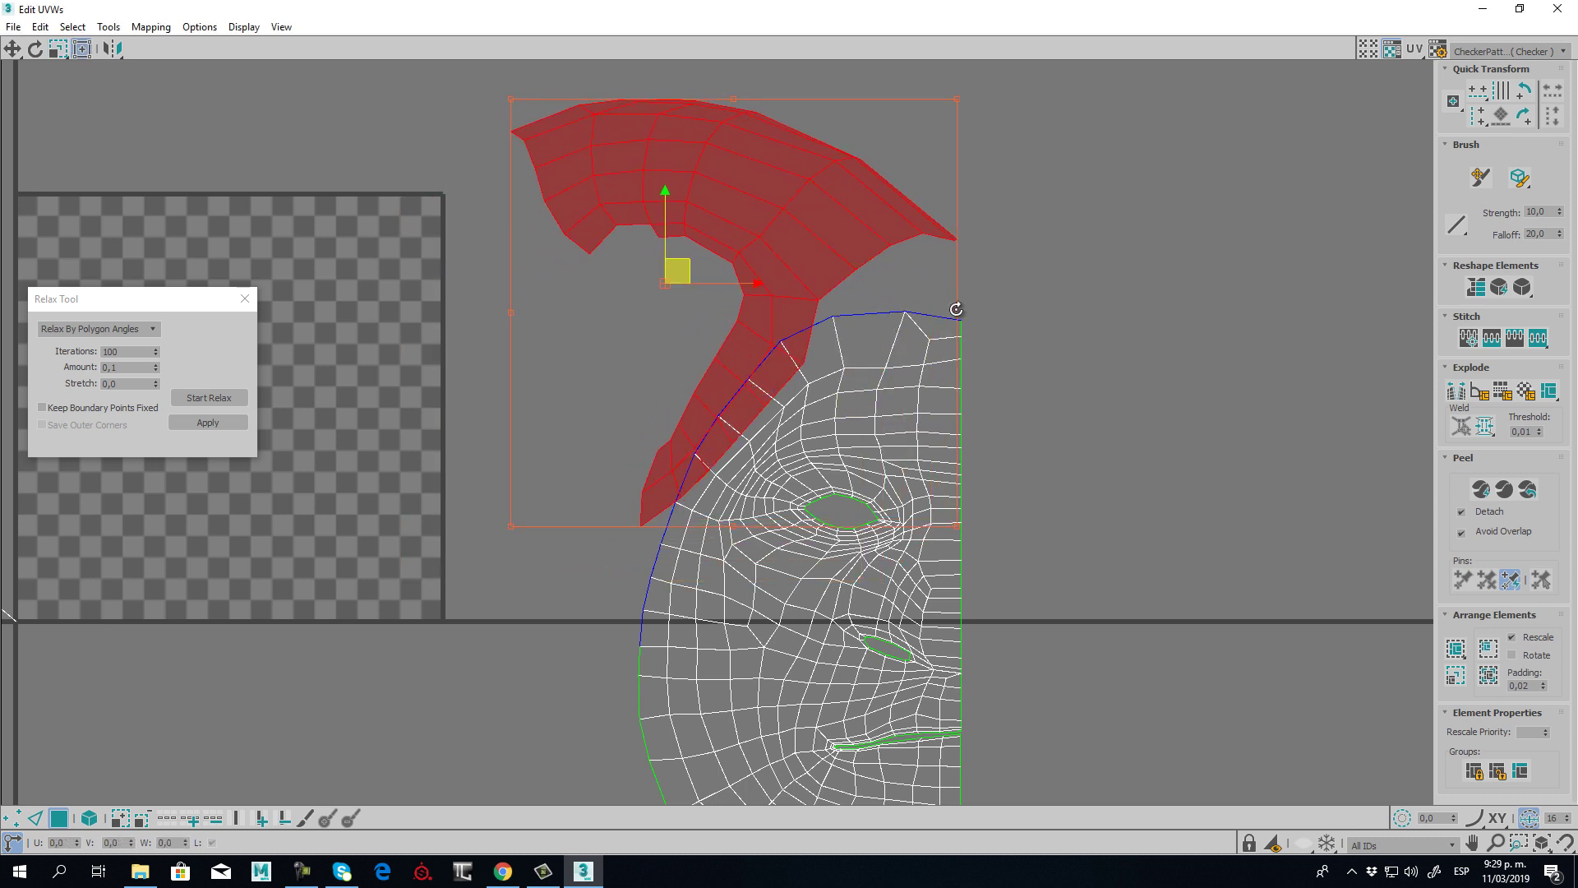
drag(956, 309, 990, 366)
drag(825, 244, 818, 204)
click(12, 48)
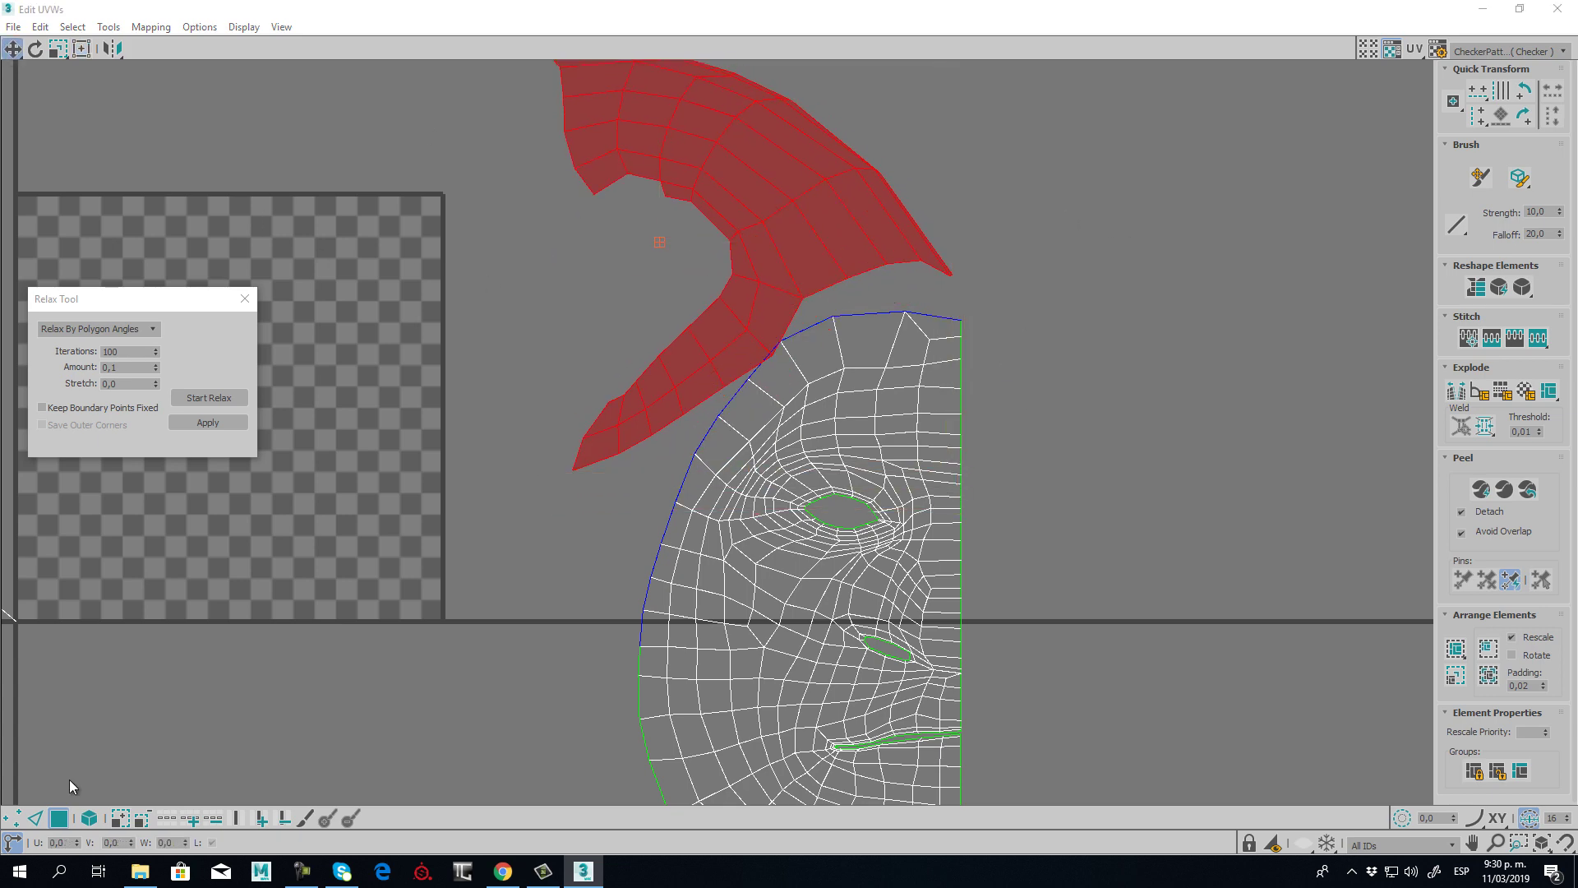
- Using Target Weld, join the scalp shell's foremost vertices to the forehead border vertices, starting at the face's centre line
click(4, 819)
click(1074, 321)
scroll(962, 263, up, 3)
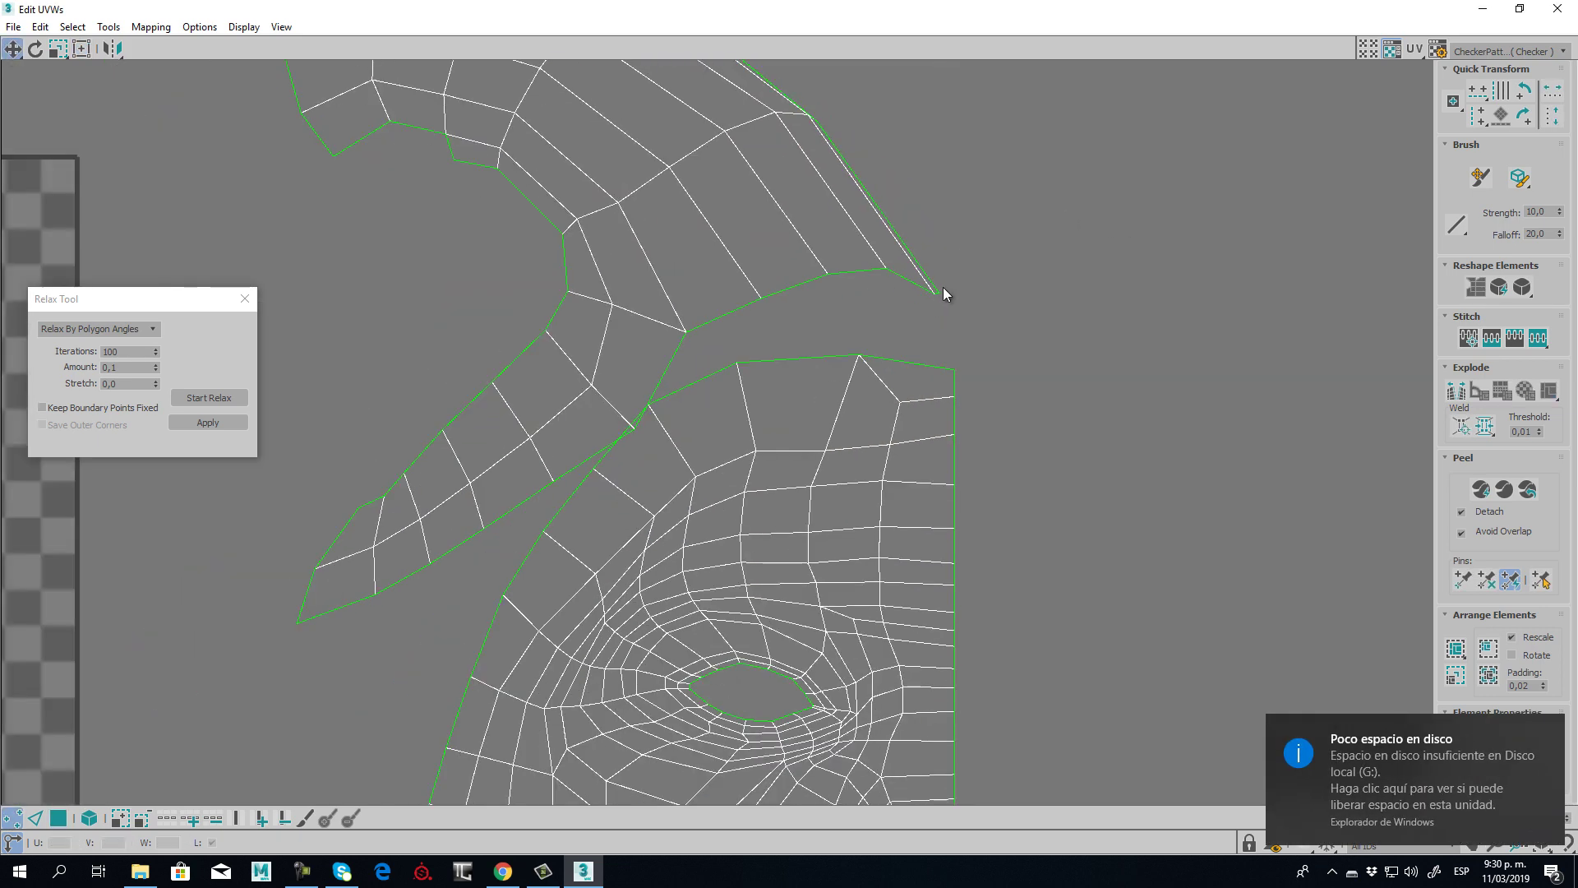
click(947, 293)
right_click(978, 297)
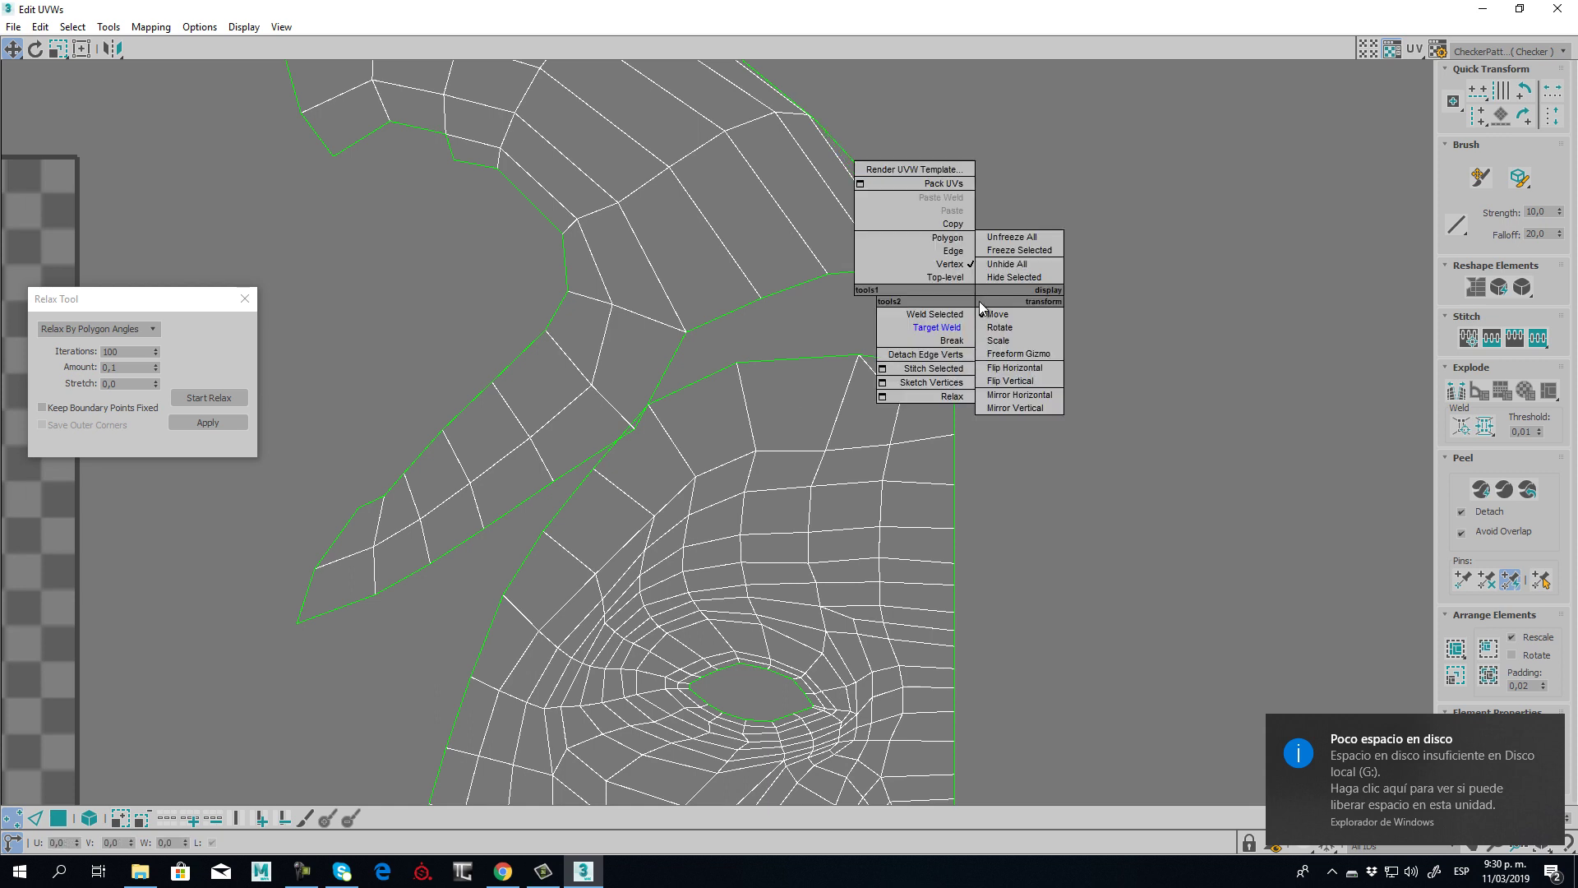
click(946, 340)
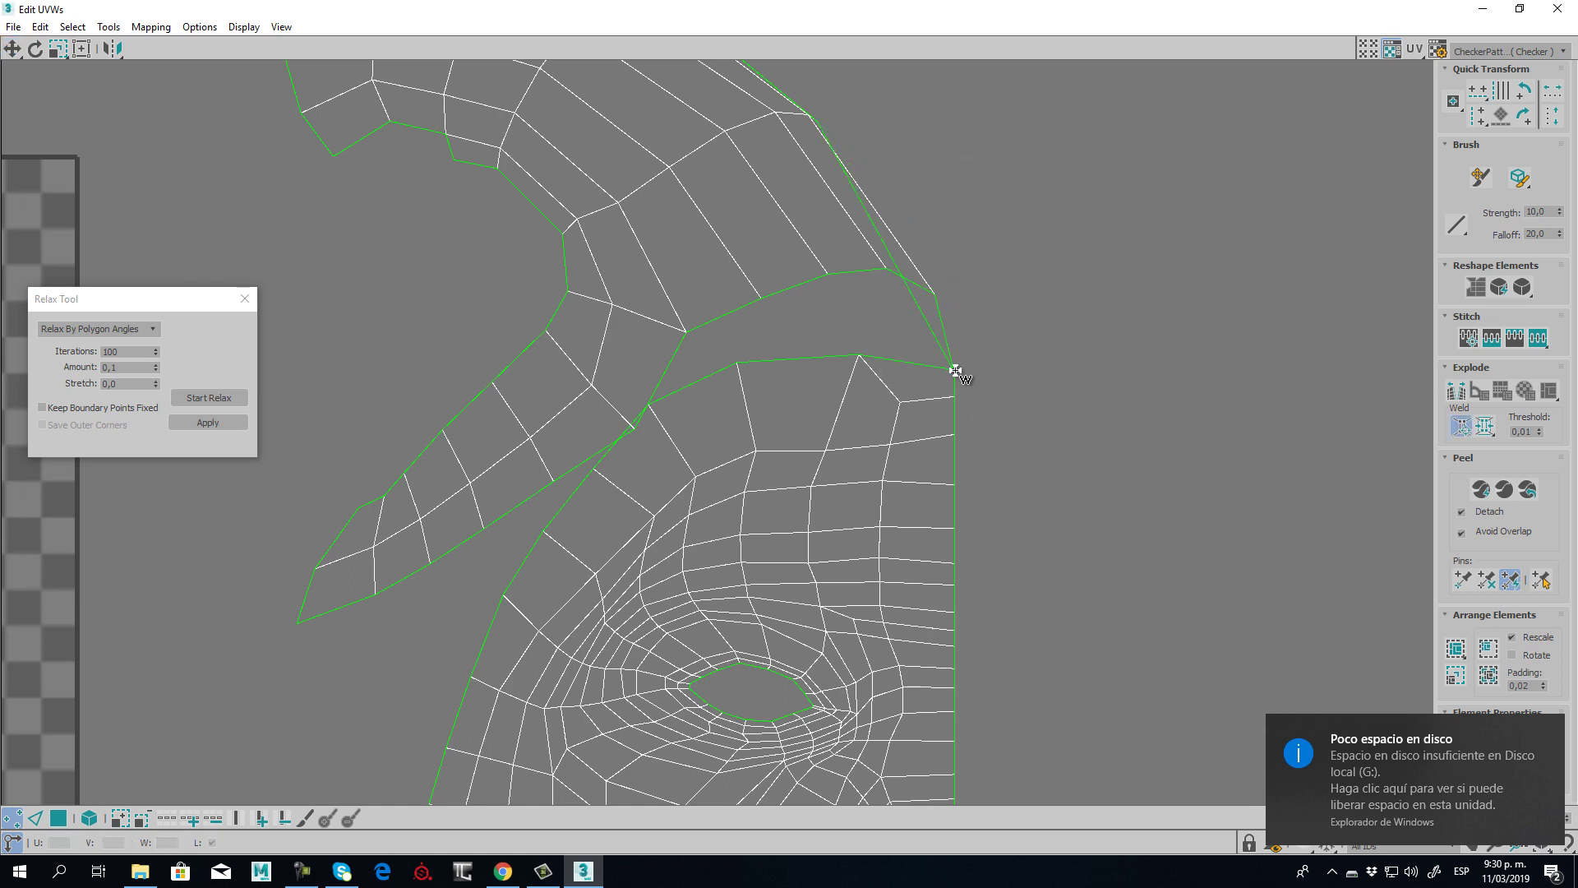
drag(936, 294, 859, 355)
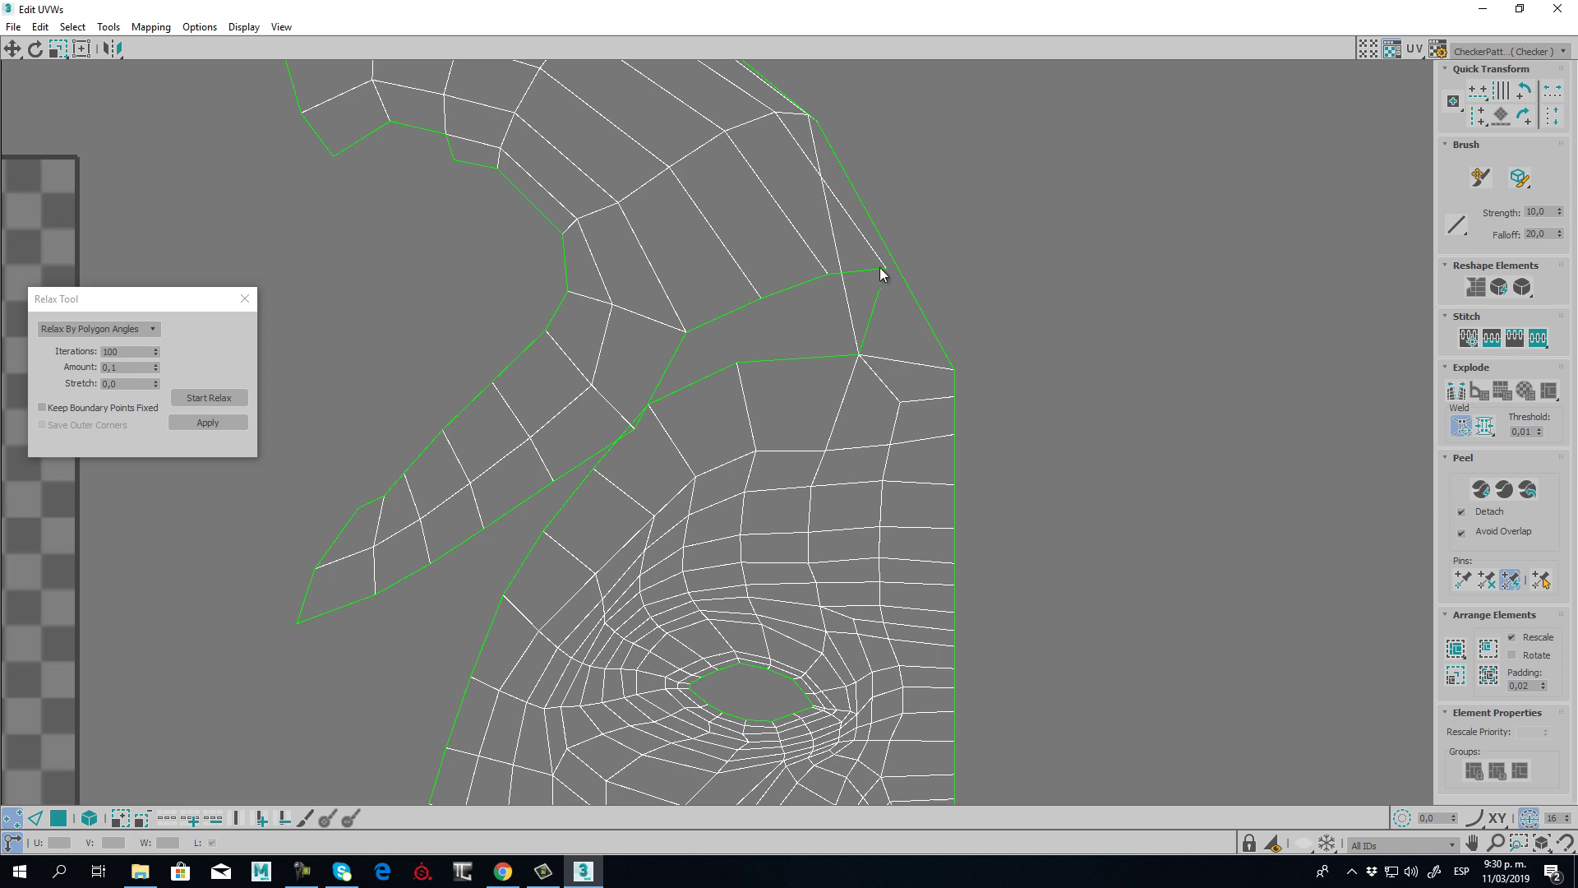
drag(881, 274, 649, 404)
- Target-weld the next scalp border vertices to the matching face vertices around the temple
middle_drag(657, 433, 797, 399)
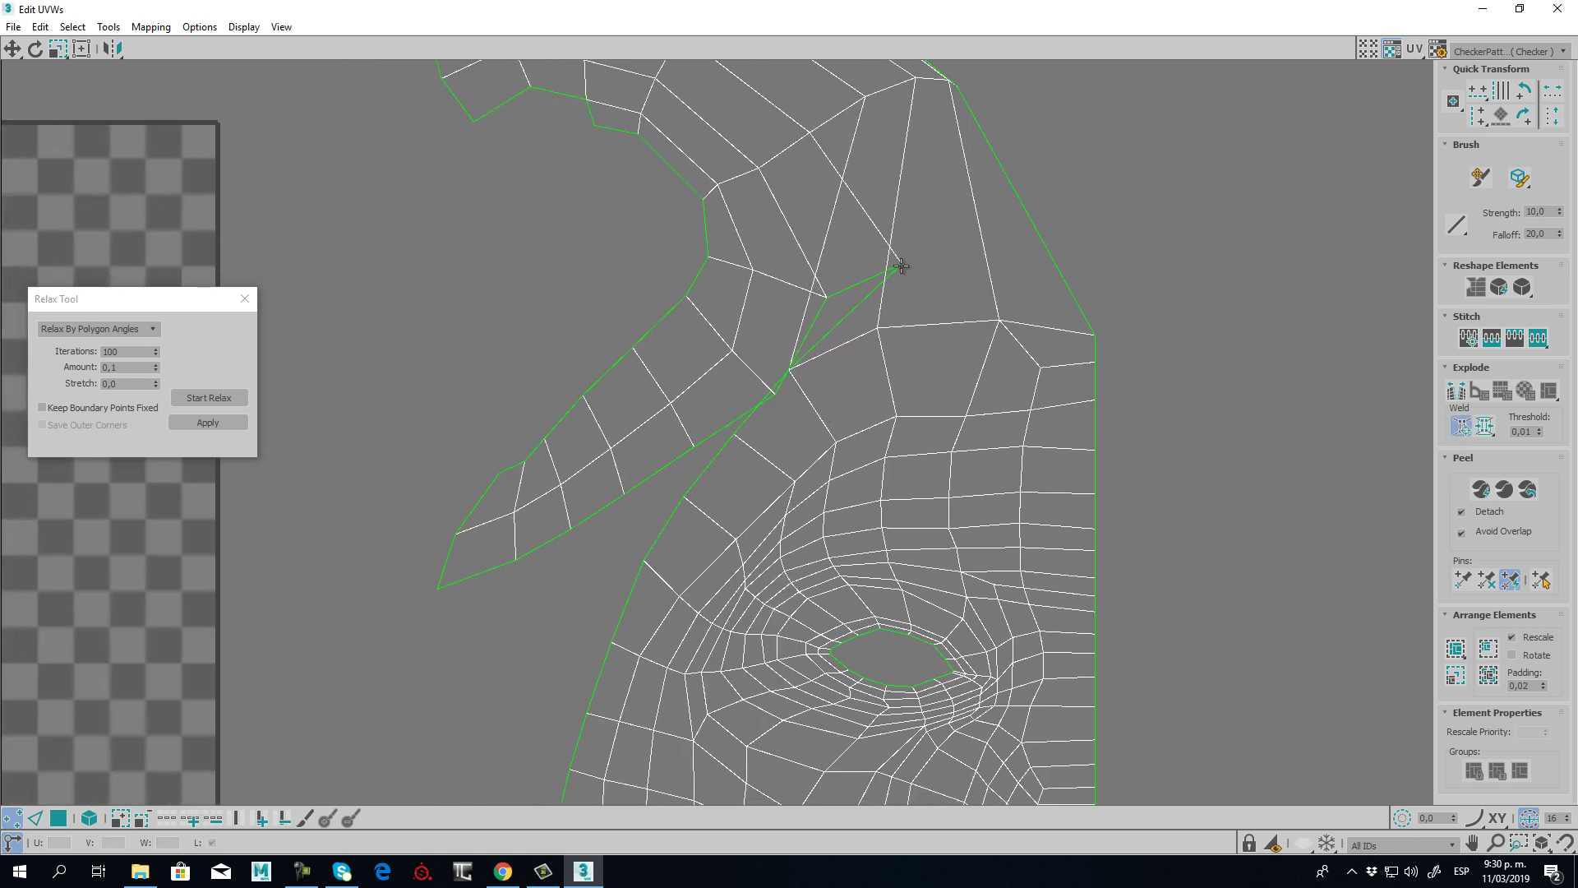
drag(901, 266, 740, 446)
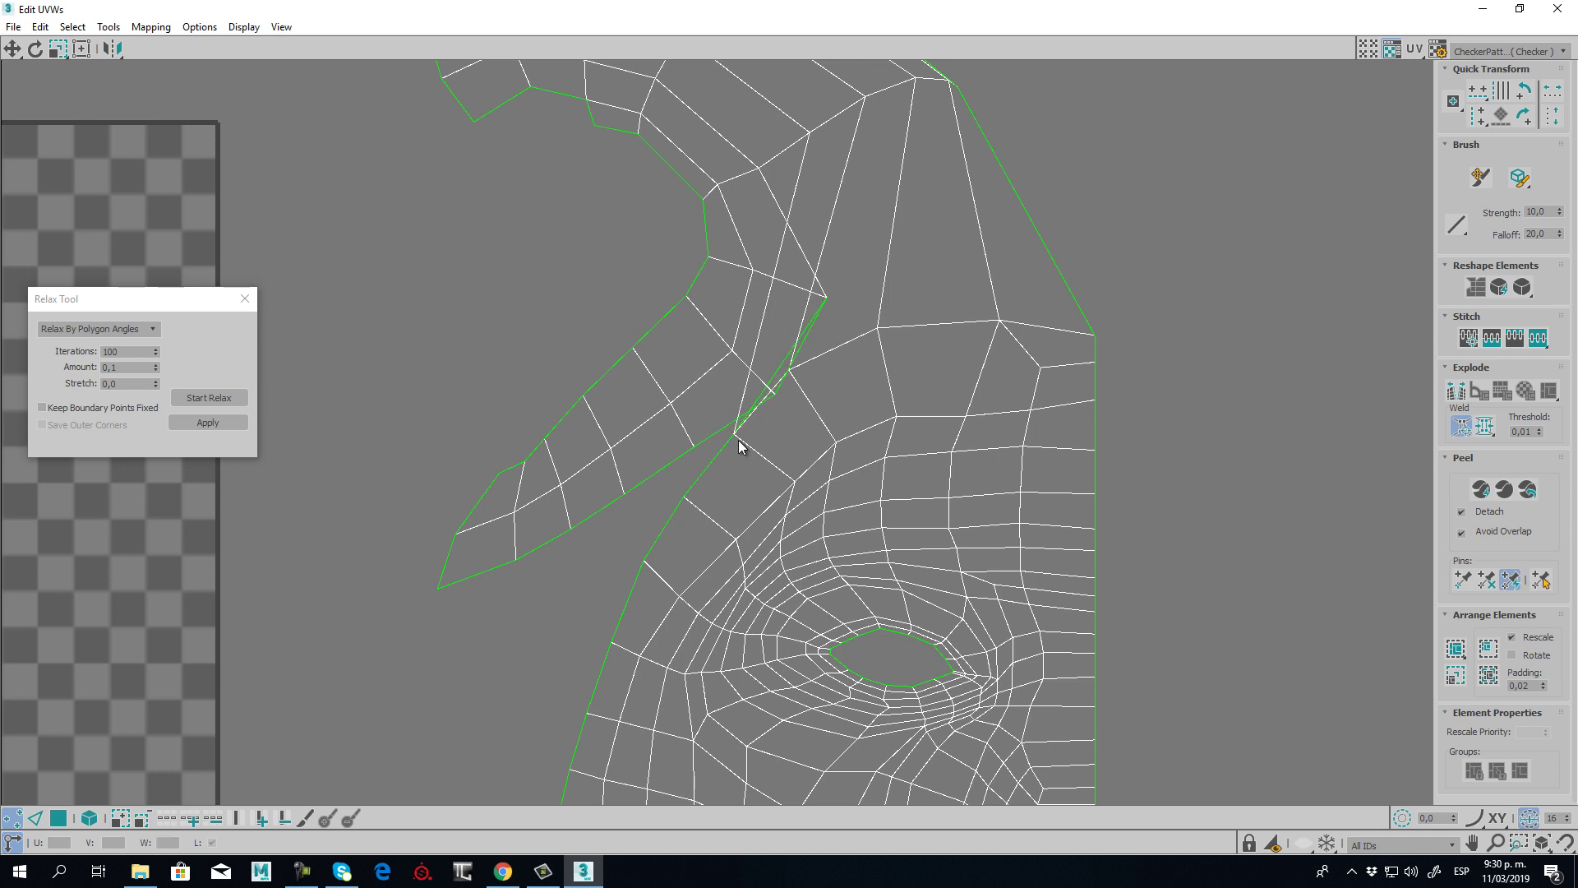
drag(824, 298, 685, 496)
drag(777, 398, 693, 453)
middle_drag(693, 454, 895, 355)
drag(902, 340, 831, 384)
- Target-weld the strip in front of the ear to the side border of the face, down to its lowest vertex
middle_drag(860, 521, 962, 424)
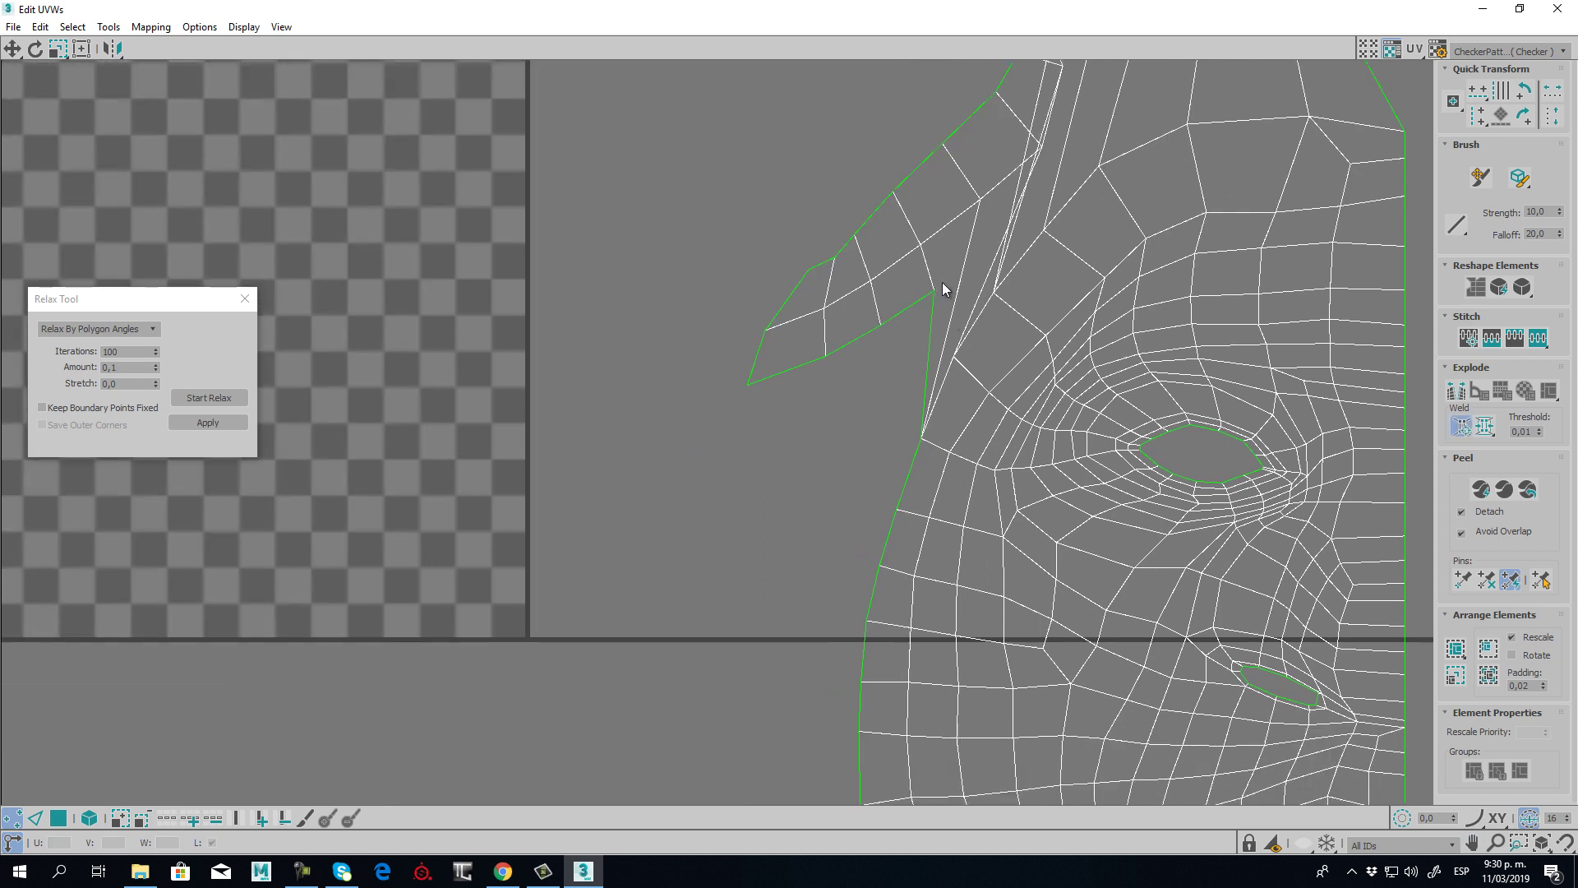
drag(935, 291, 897, 509)
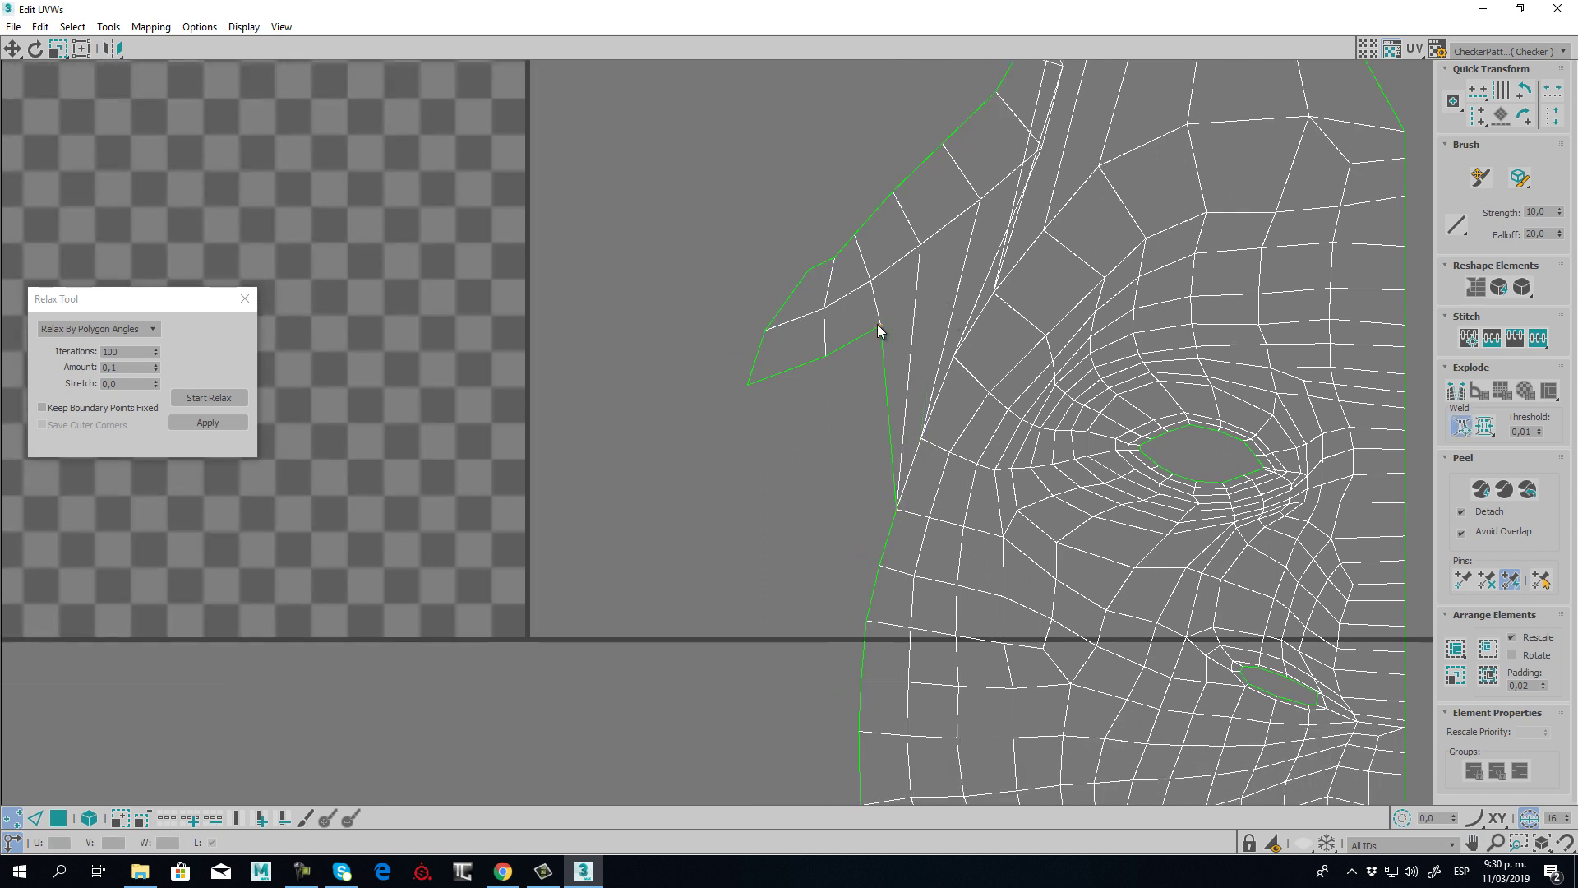
drag(880, 347, 880, 563)
middle_drag(823, 556, 869, 487)
drag(875, 301, 914, 546)
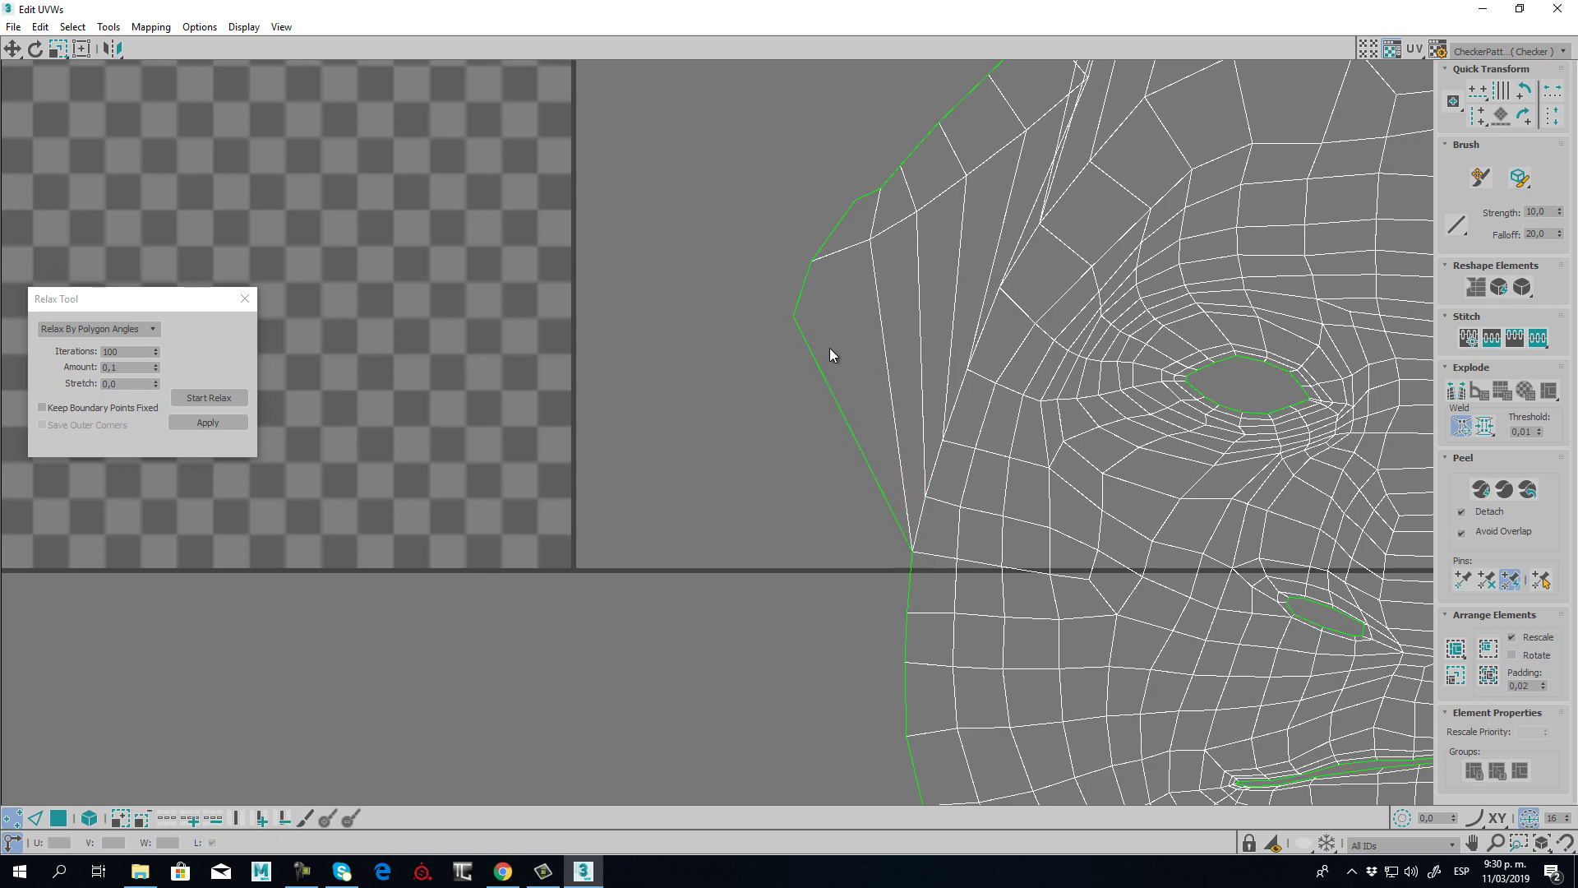
- Exclude the scalp polygons adjoining the face from the polygon selection and relax the rest by polygon angles
scroll(954, 477, down, 4)
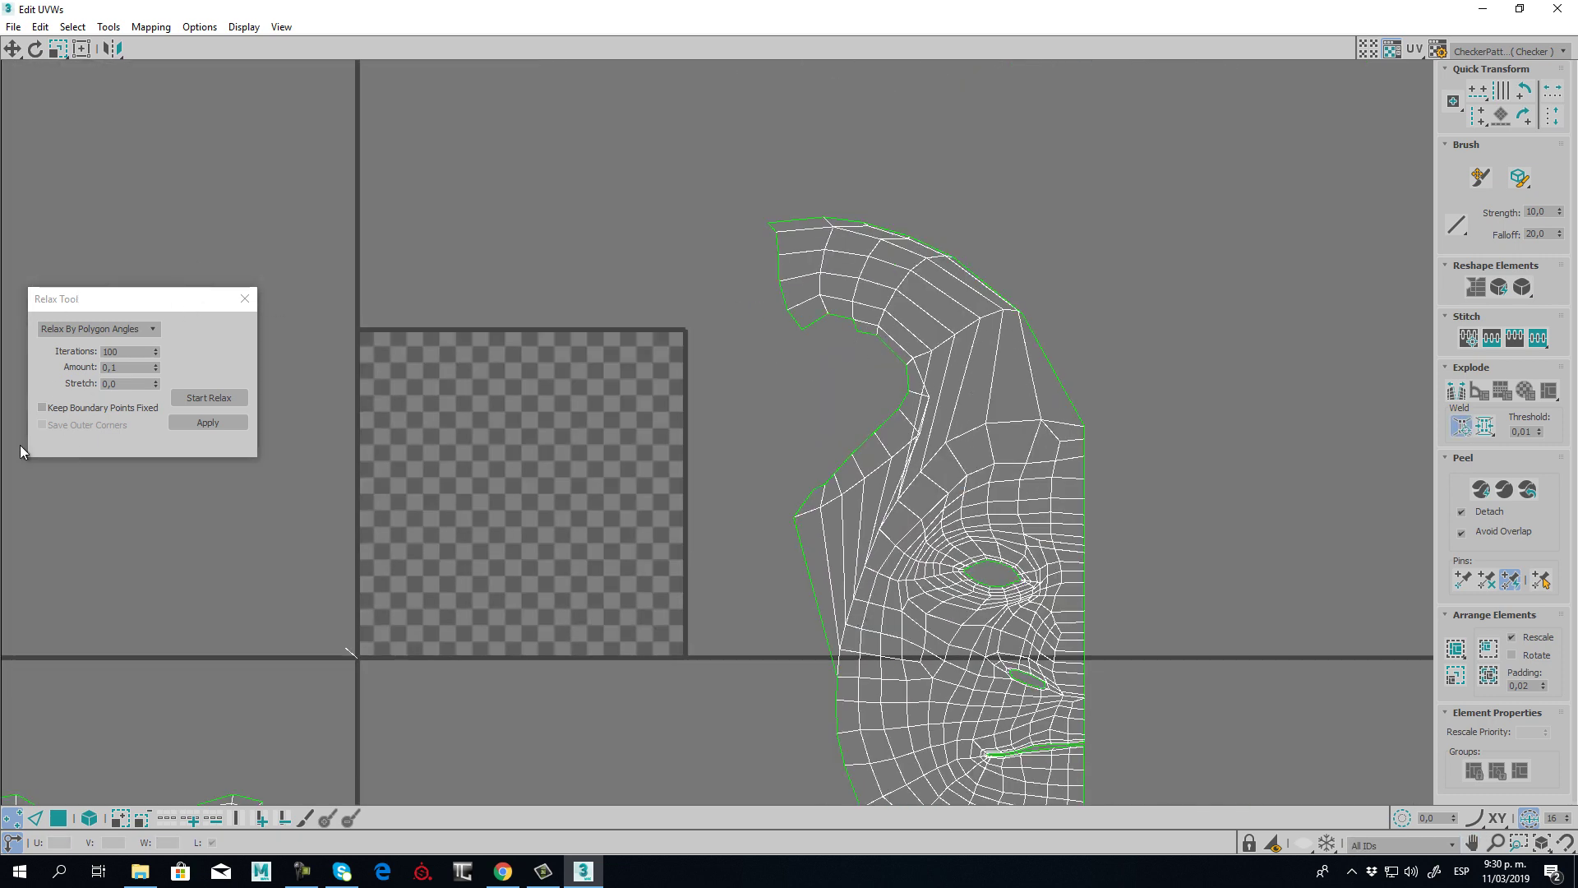
click(58, 818)
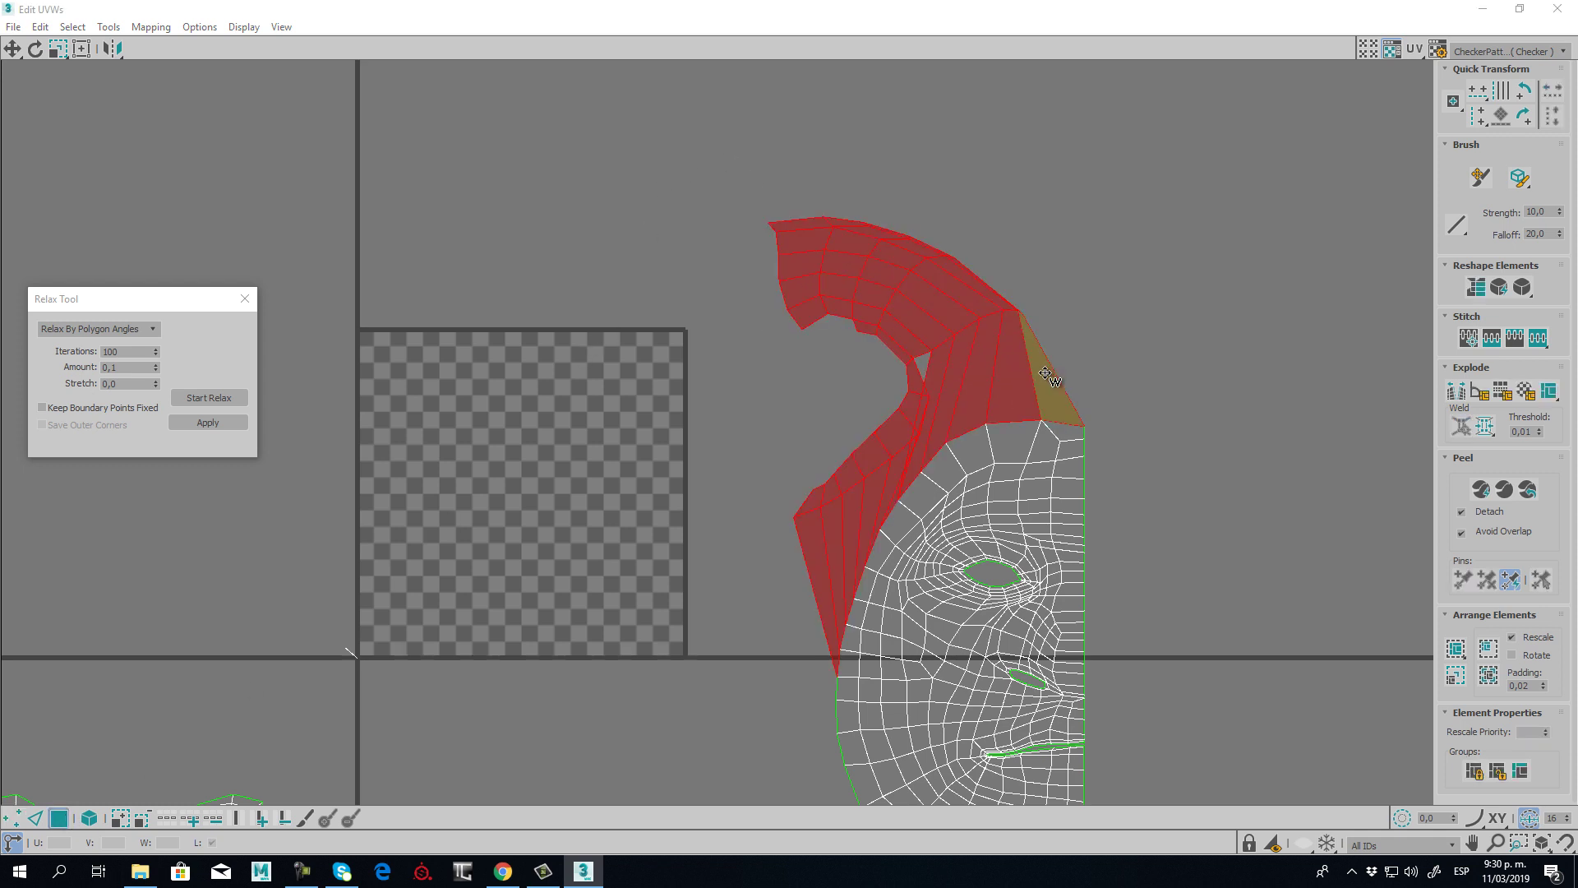
alt+drag(1162, 431, 924, 461)
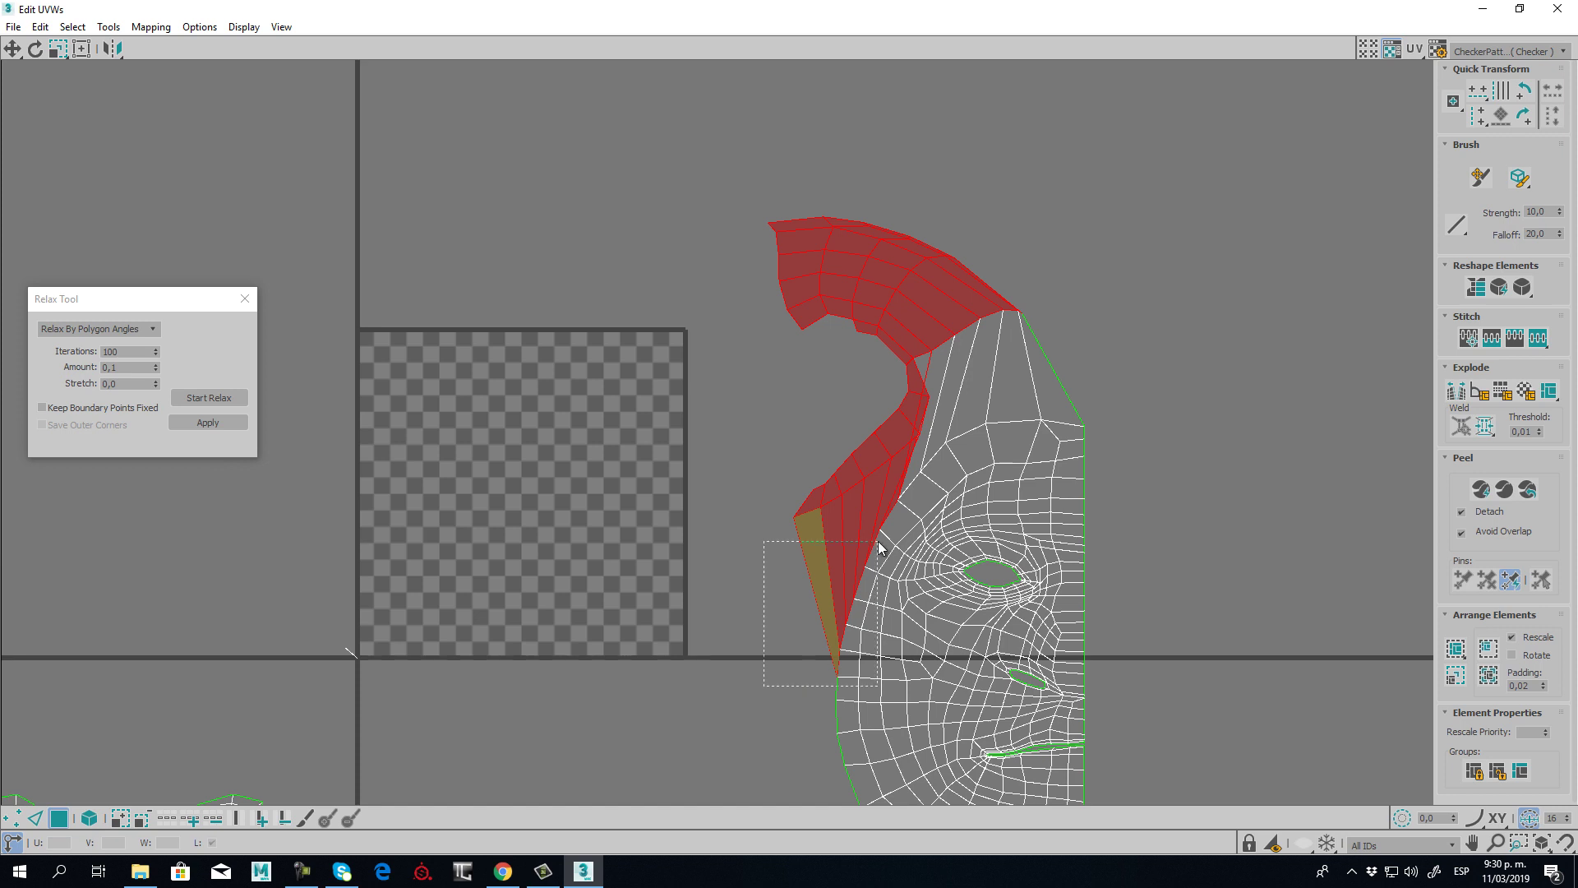
alt+drag(880, 547, 880, 546)
alt+drag(1258, 521, 887, 514)
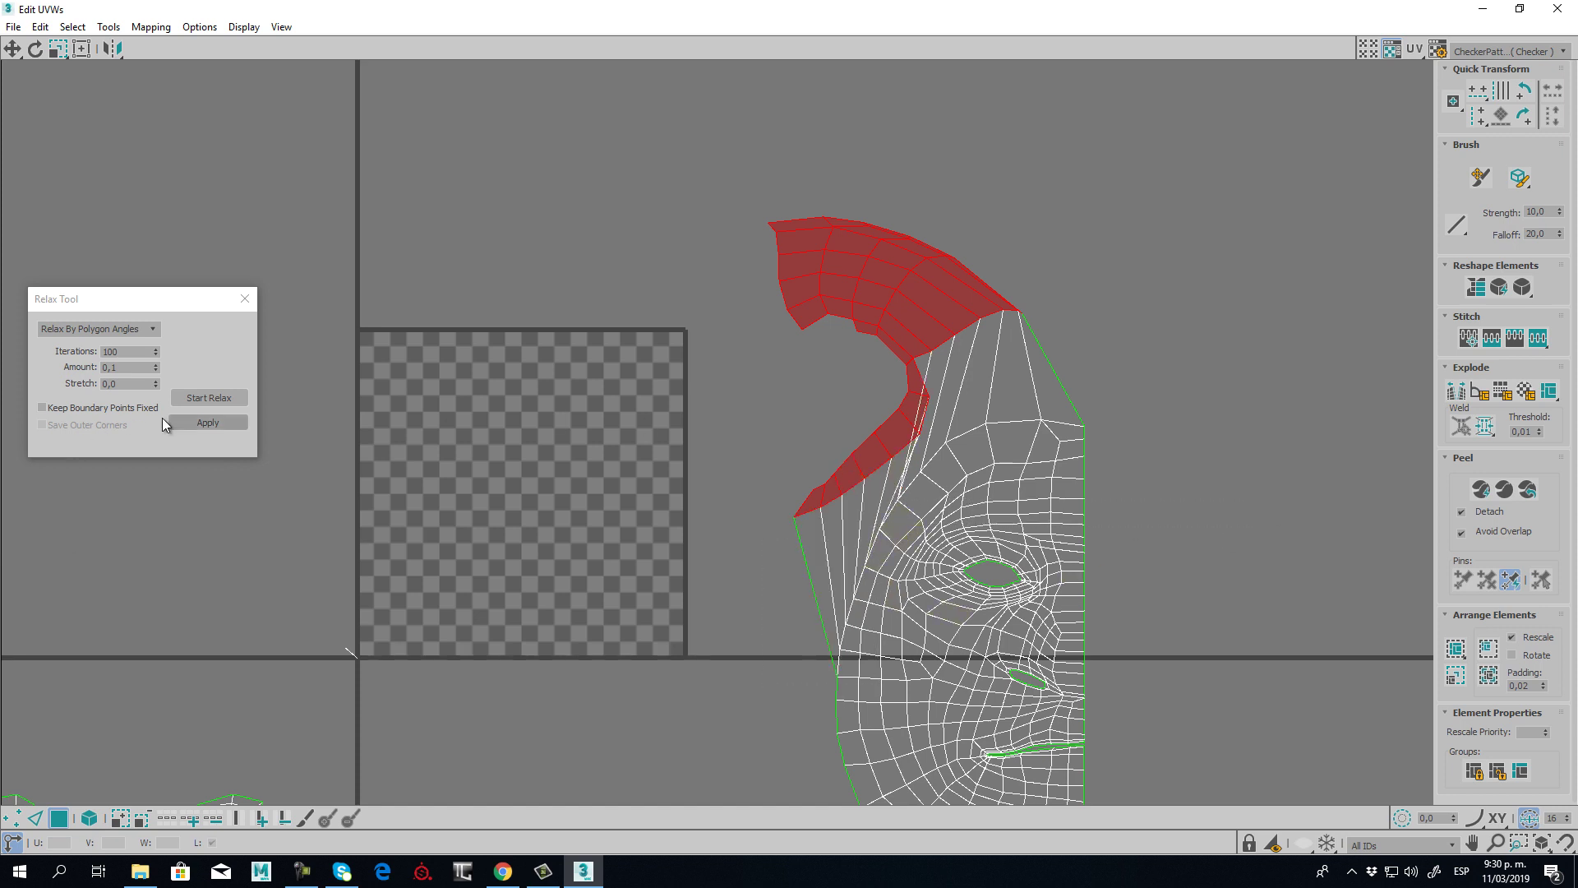
click(199, 397)
click(199, 397)
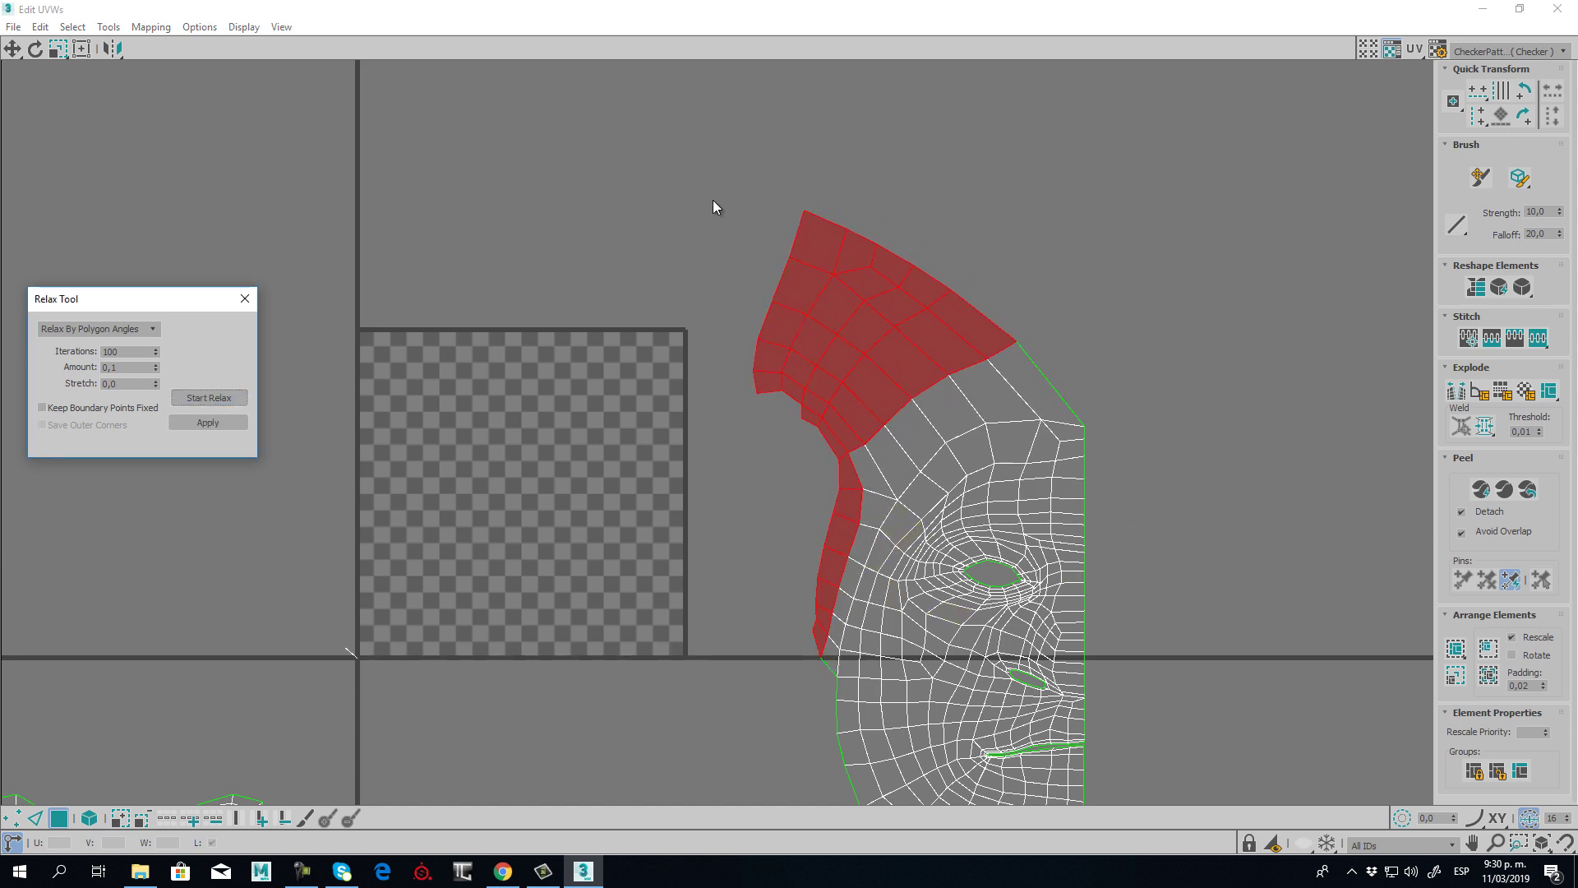
- Reselect the scalp polygons including those adjoining the face, relax them by polygon angles, and clear the selection
drag(705, 153, 953, 412)
ctrl+drag(866, 442, 755, 543)
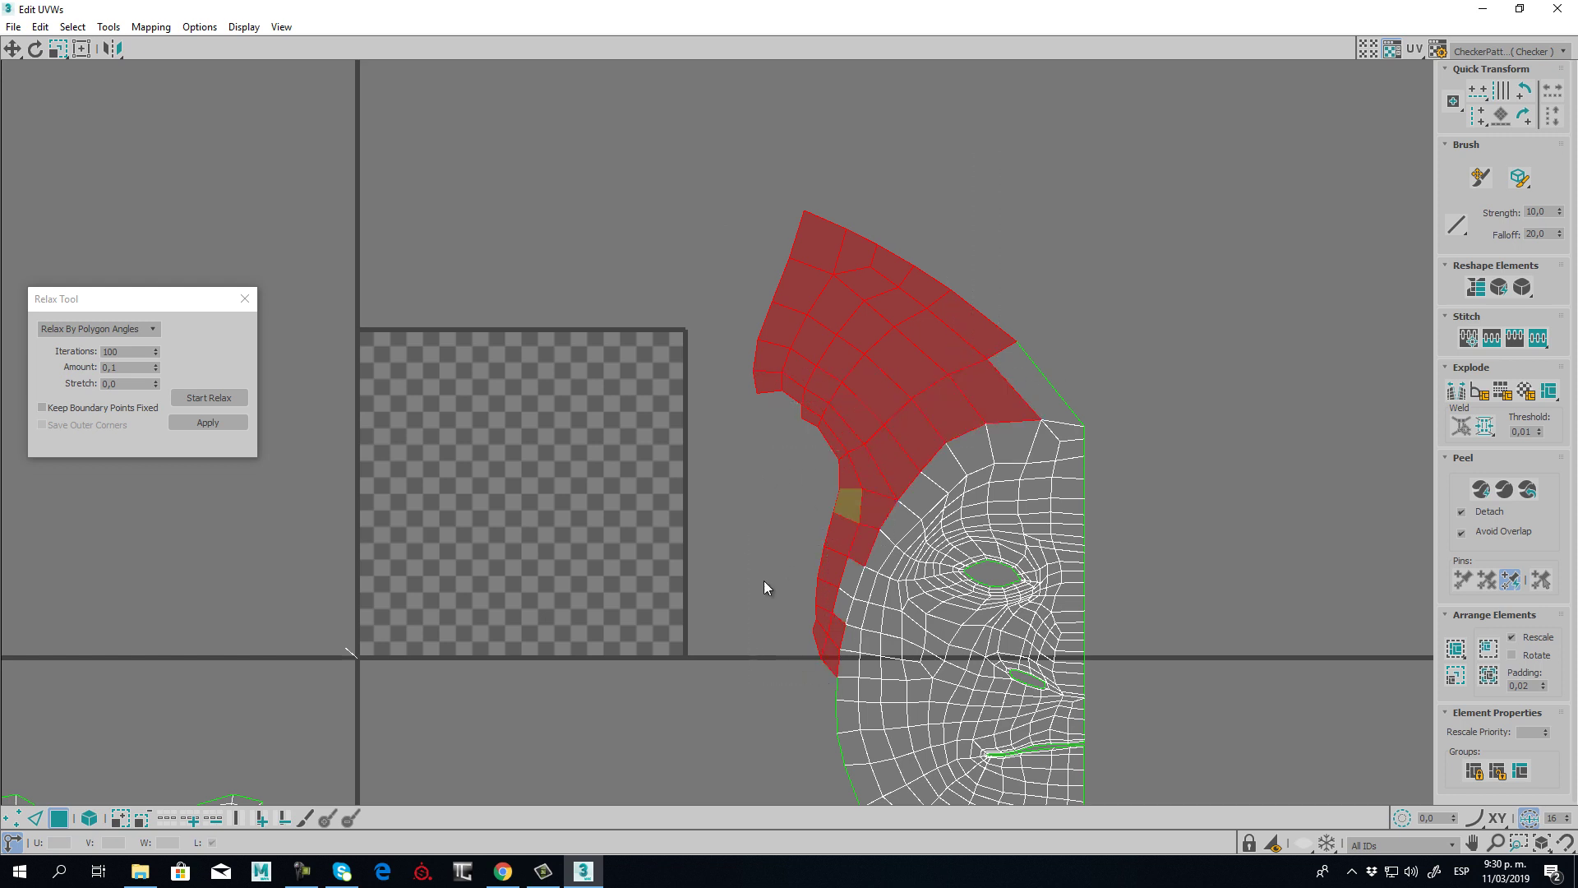
ctrl+drag(847, 593, 846, 593)
click(204, 398)
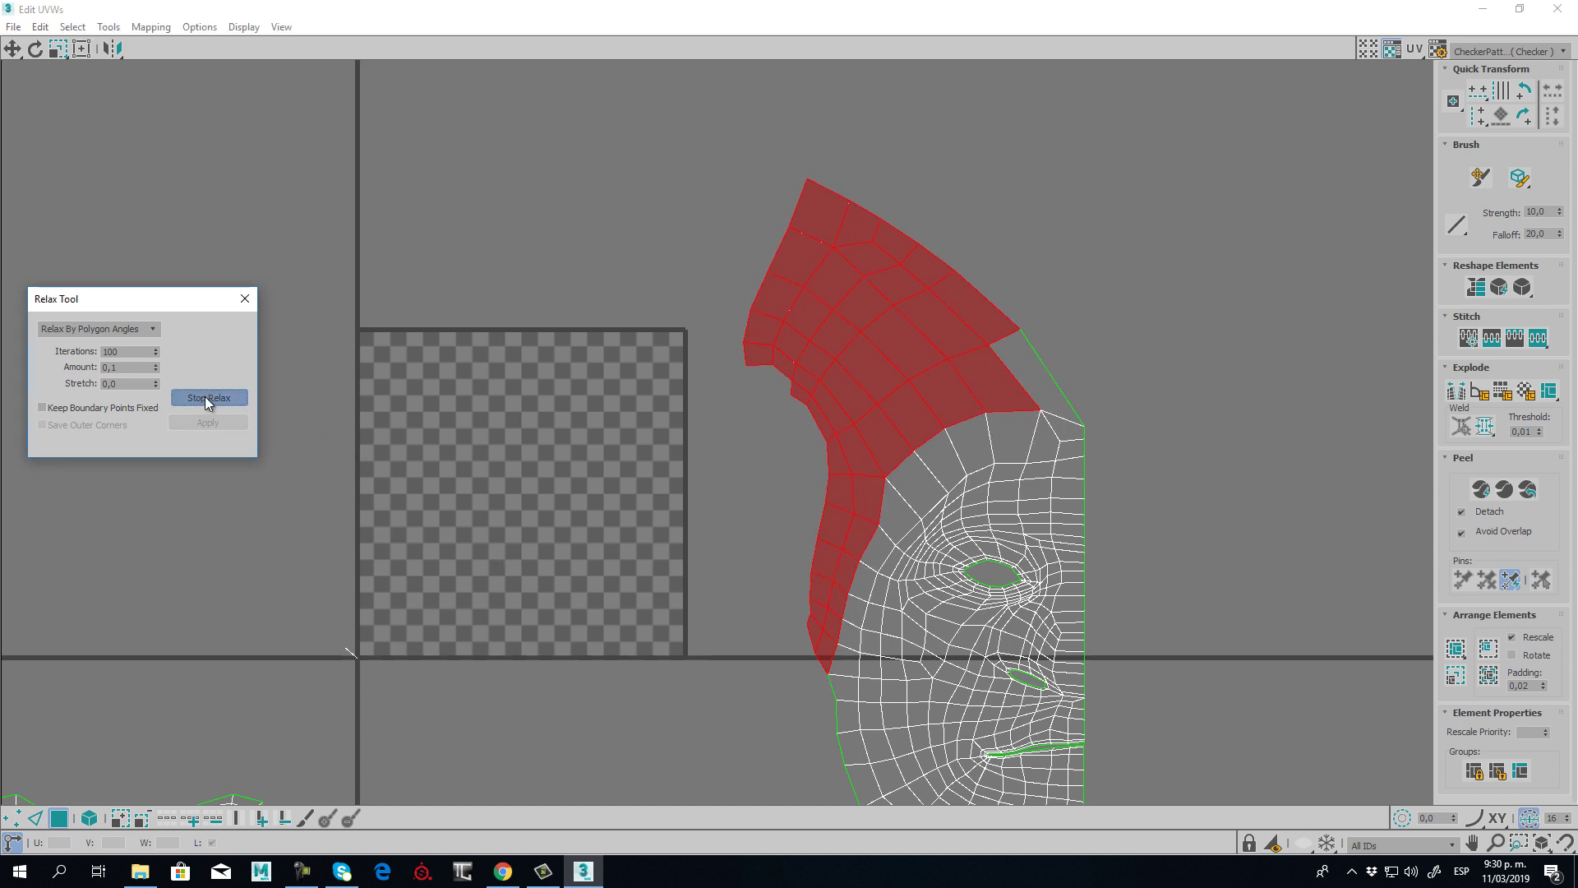
click(1126, 238)
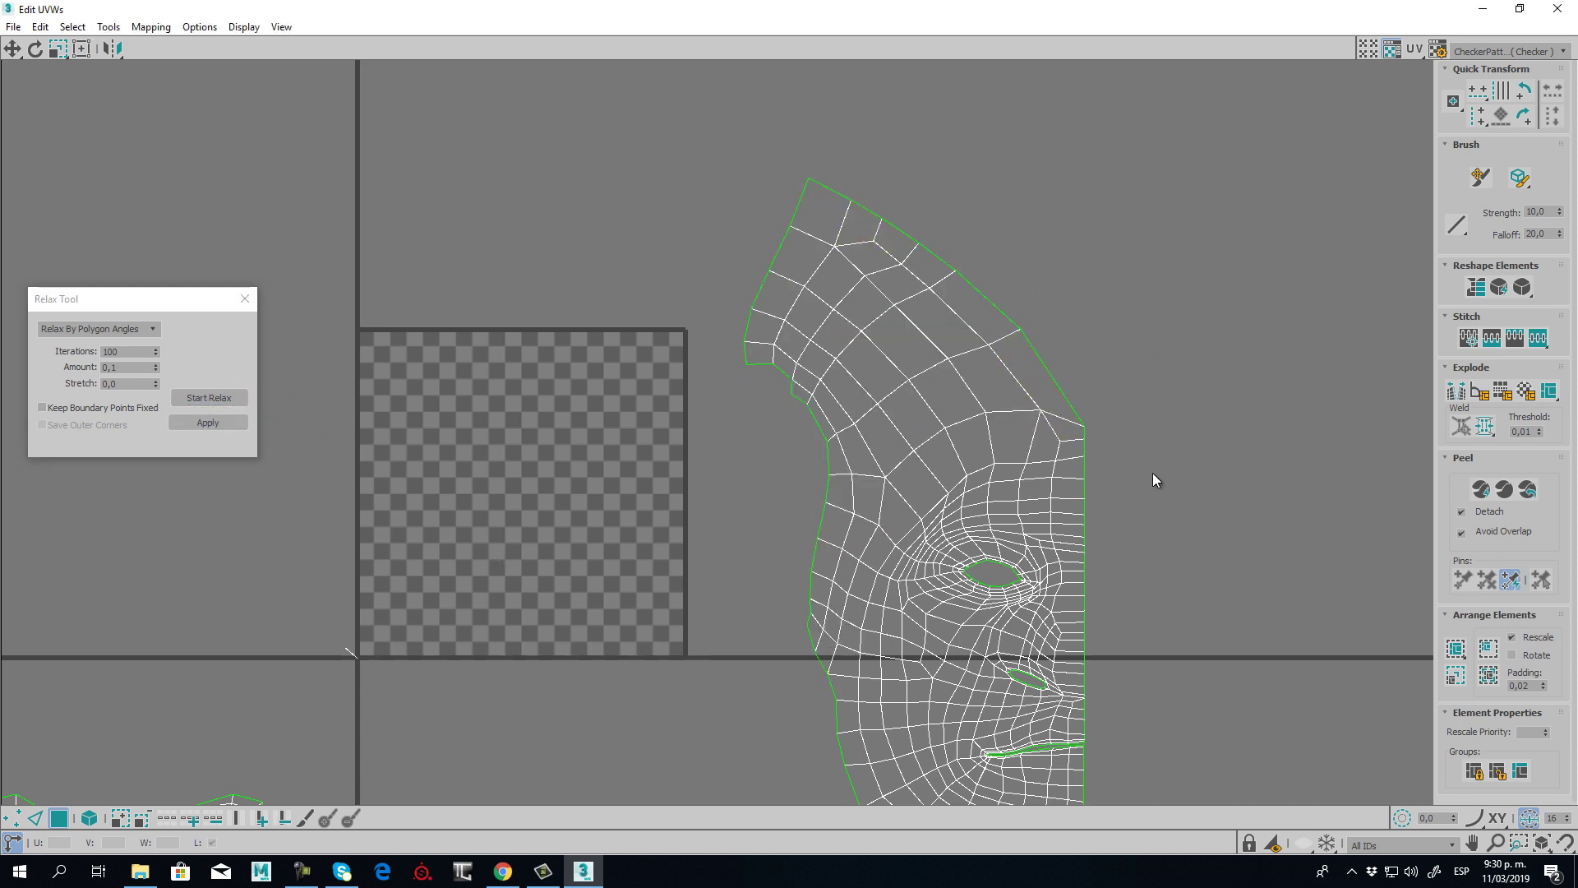
- Select the unmapped polygons on the back of the head and the row curving behind and under the ear
middle_drag(1077, 458, 1115, 446)
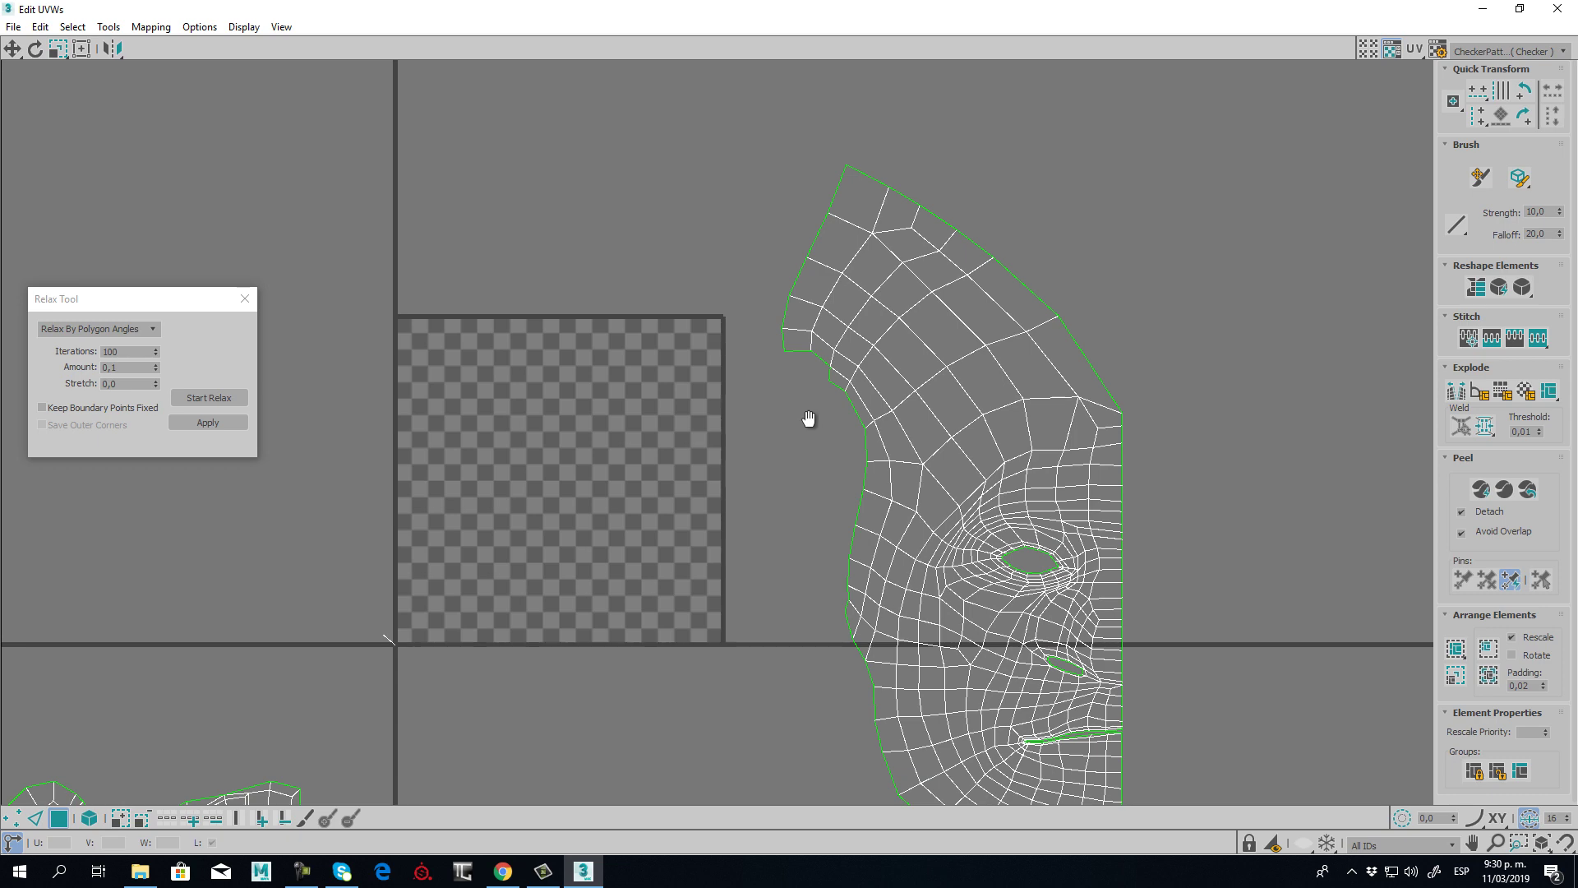
click(1520, 17)
middle_drag(959, 513, 972, 390)
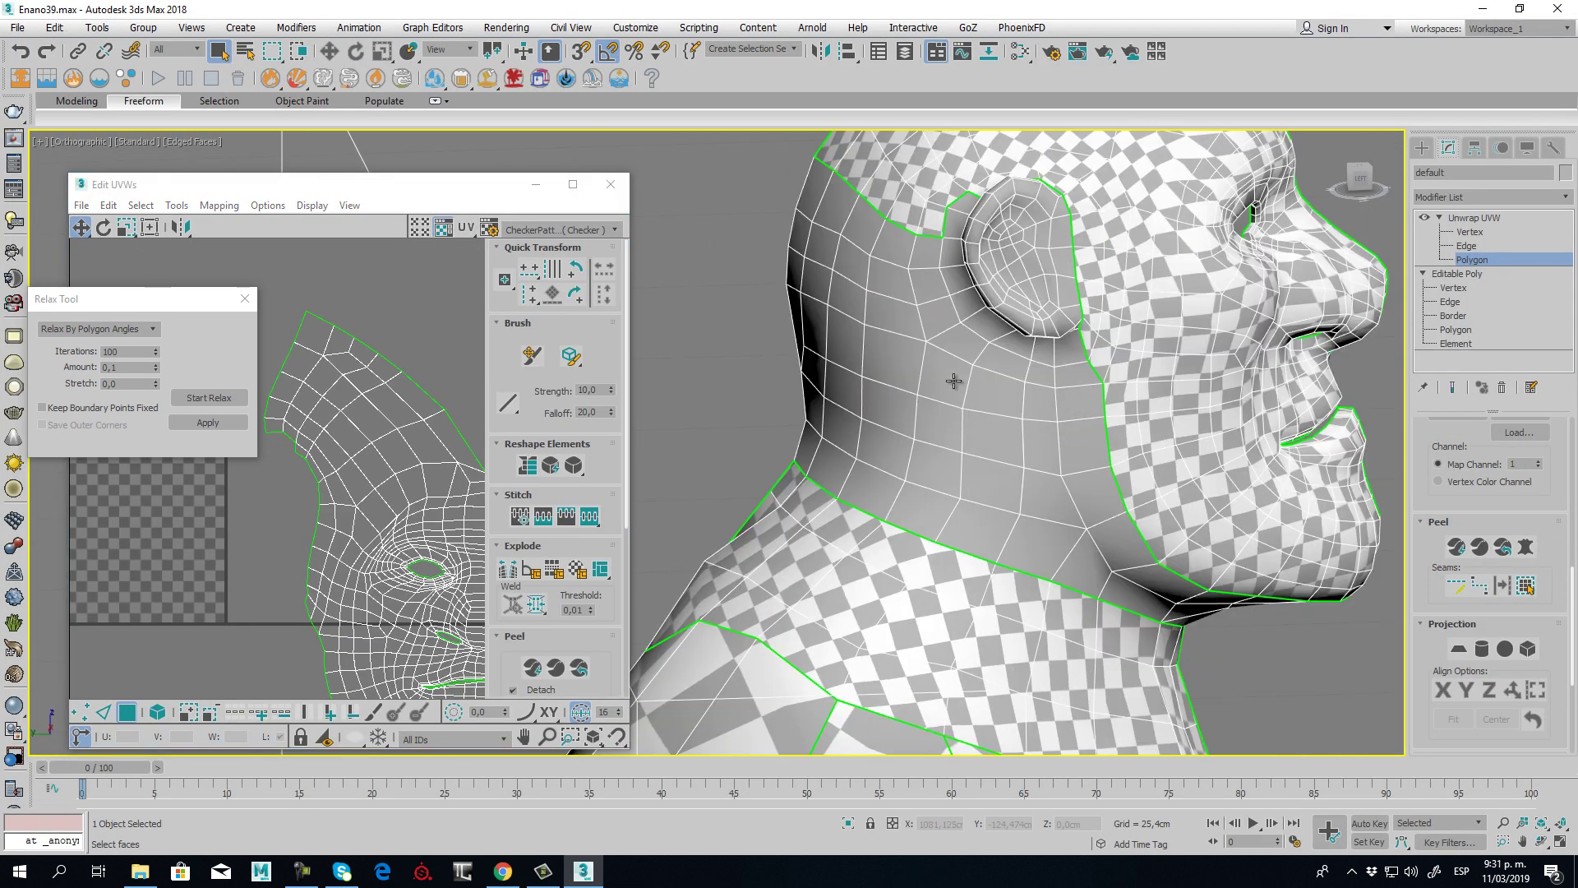
drag(856, 311, 857, 310)
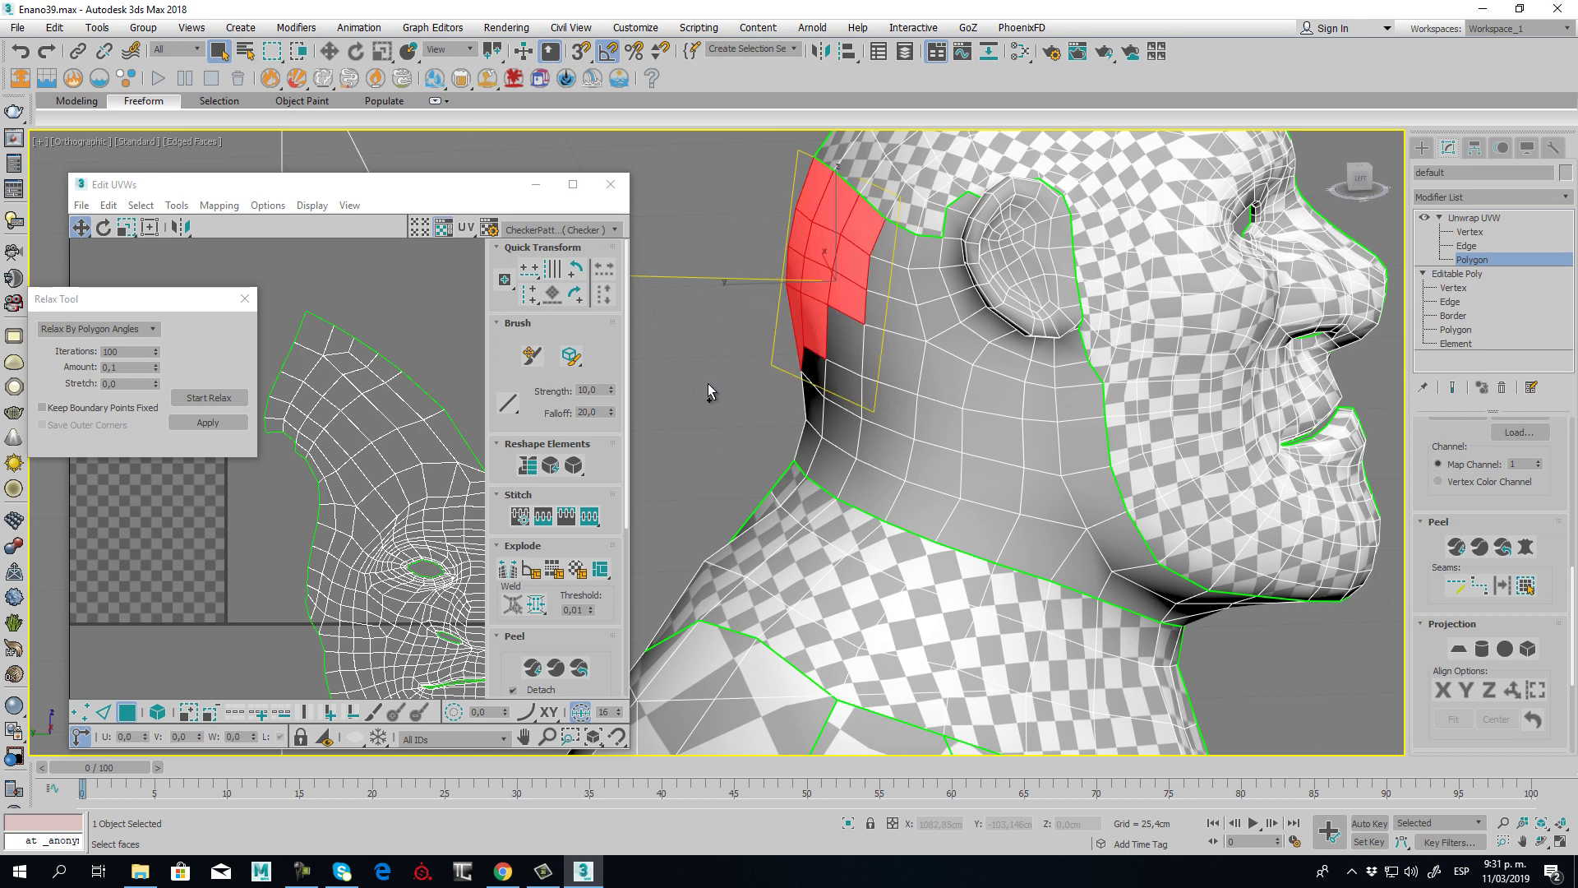
drag(712, 406, 942, 248)
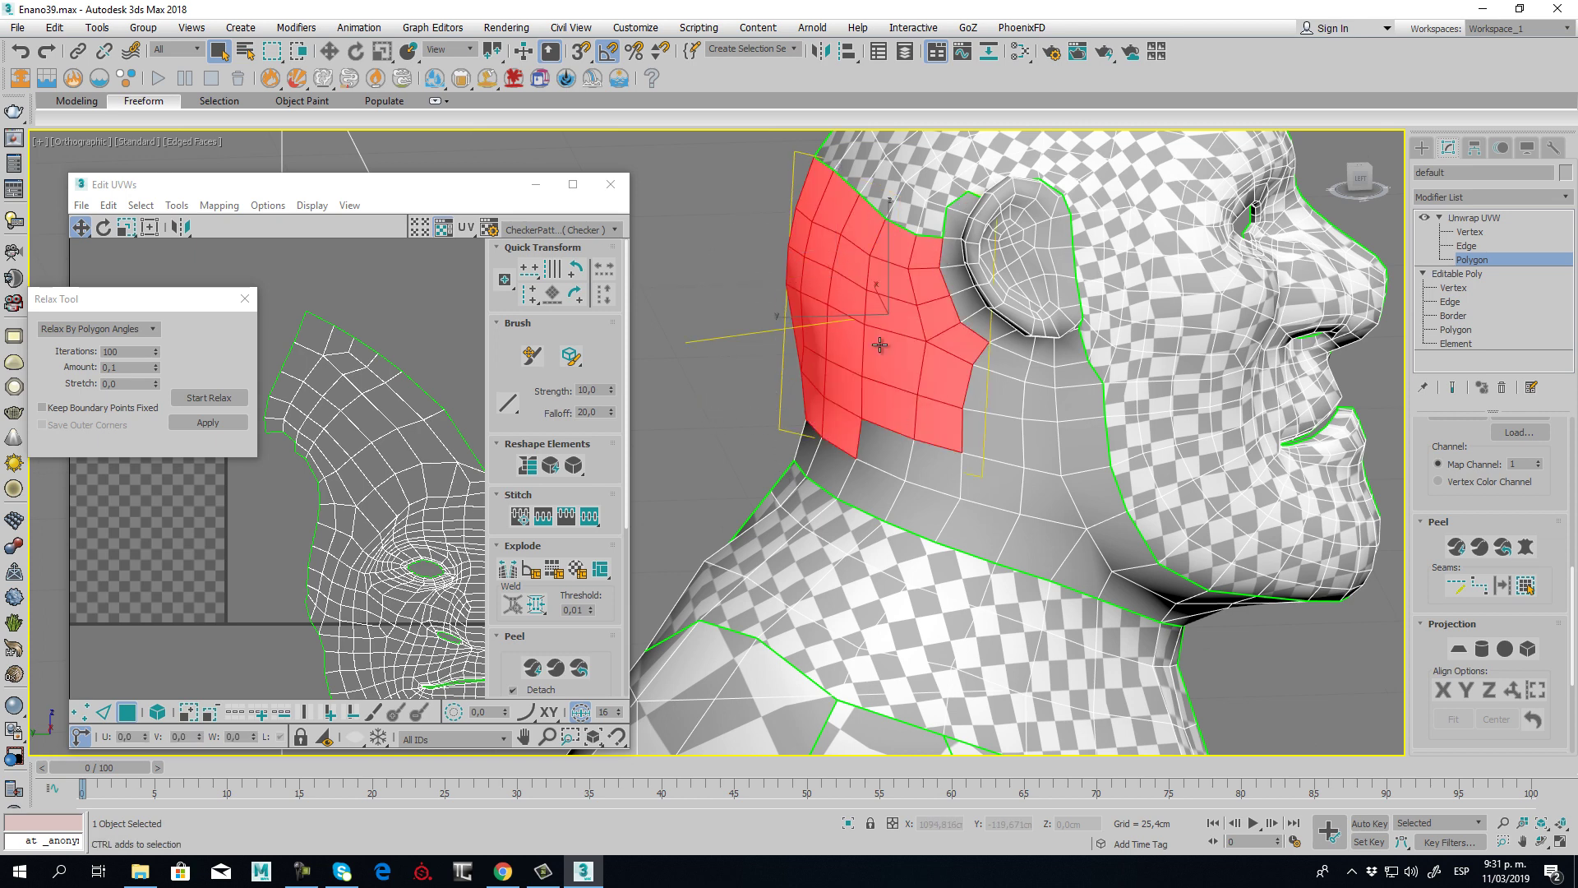
ctrl+click(950, 255)
ctrl+click(957, 282)
ctrl+click(969, 309)
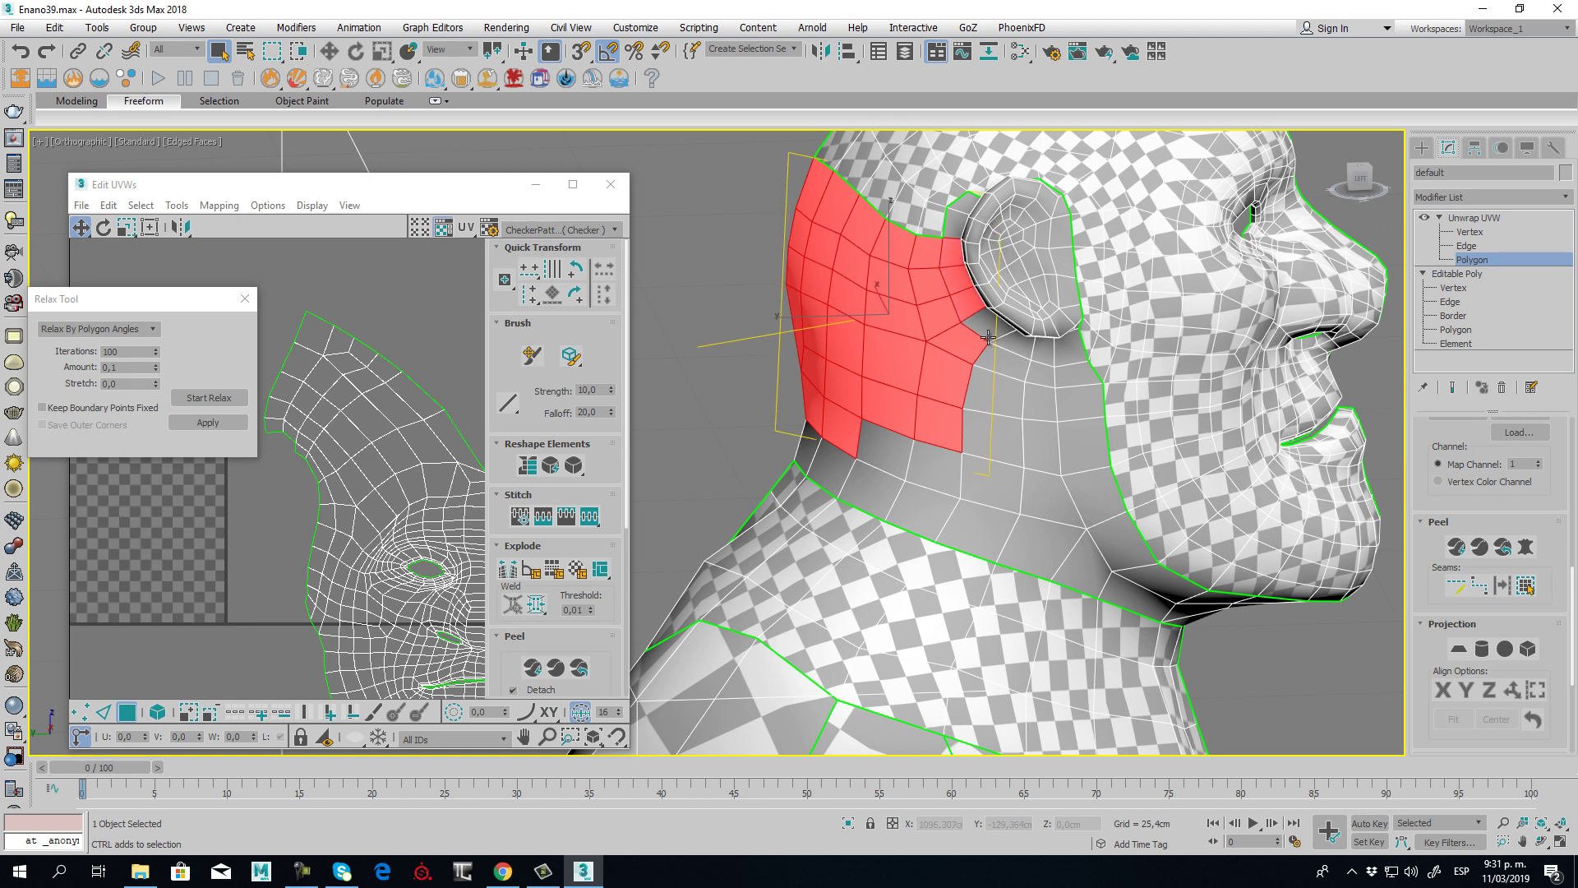
ctrl+click(988, 337)
ctrl+click(1013, 345)
ctrl+click(1037, 356)
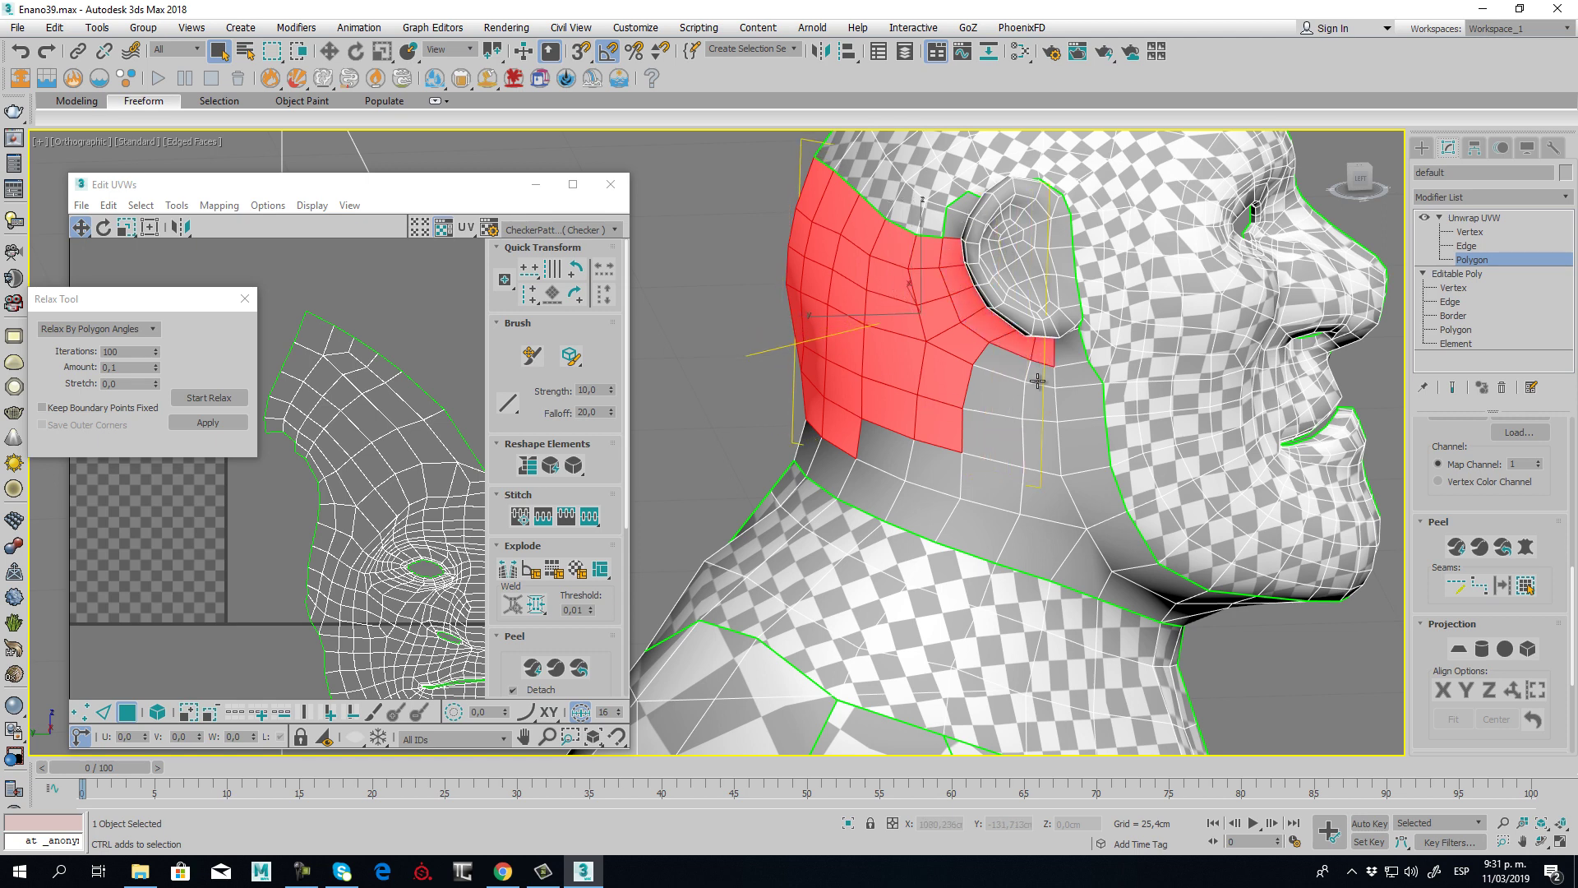
- Add the side neck polygons below the ear, down toward the jaw corner, to the selection
ctrl+click(1037, 381)
ctrl+click(1004, 368)
ctrl+click(992, 397)
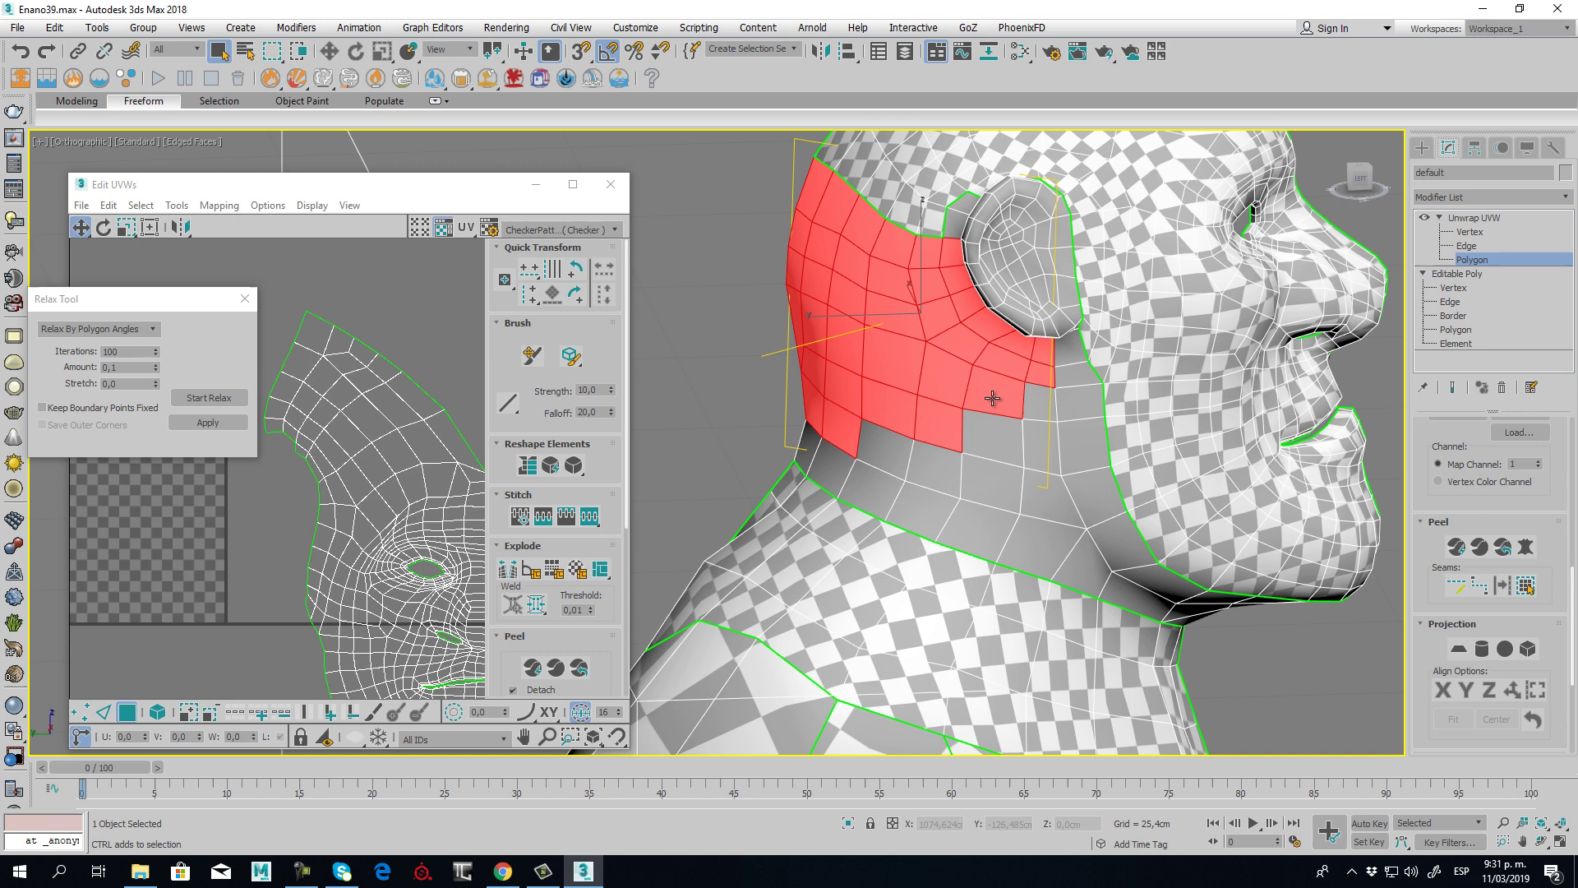
ctrl+click(1036, 438)
ctrl+click(997, 436)
ctrl+click(1037, 493)
ctrl+click(992, 485)
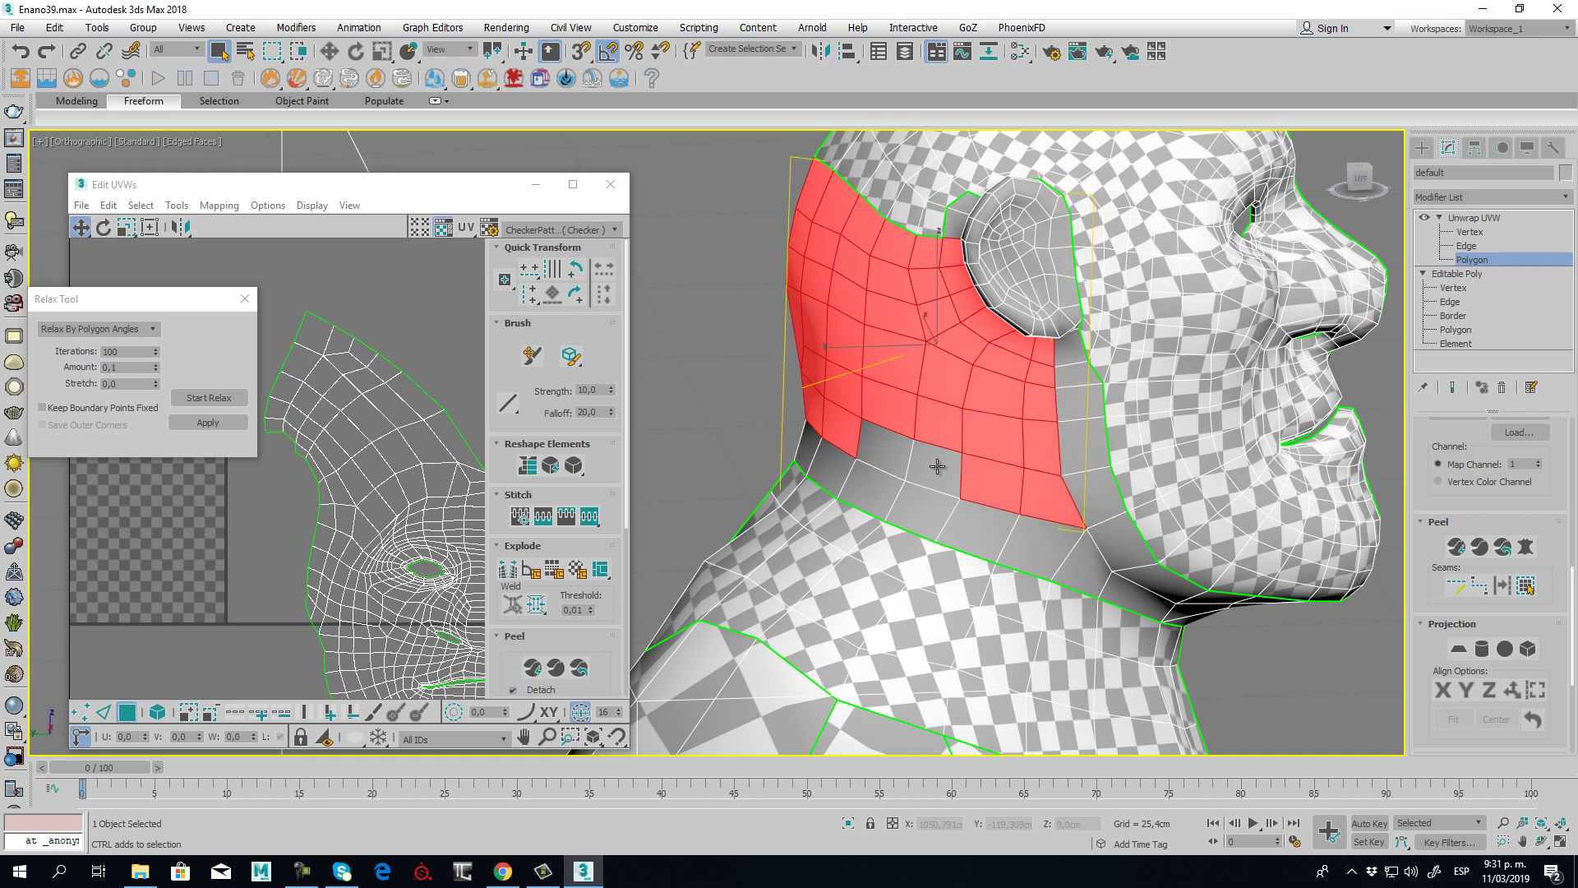
- Add the lowest neck polygons above the neck seam, from the nape to below the jaw corner, to the selection
ctrl+click(937, 467)
ctrl+click(862, 448)
ctrl+drag(834, 436, 834, 440)
ctrl+click(841, 464)
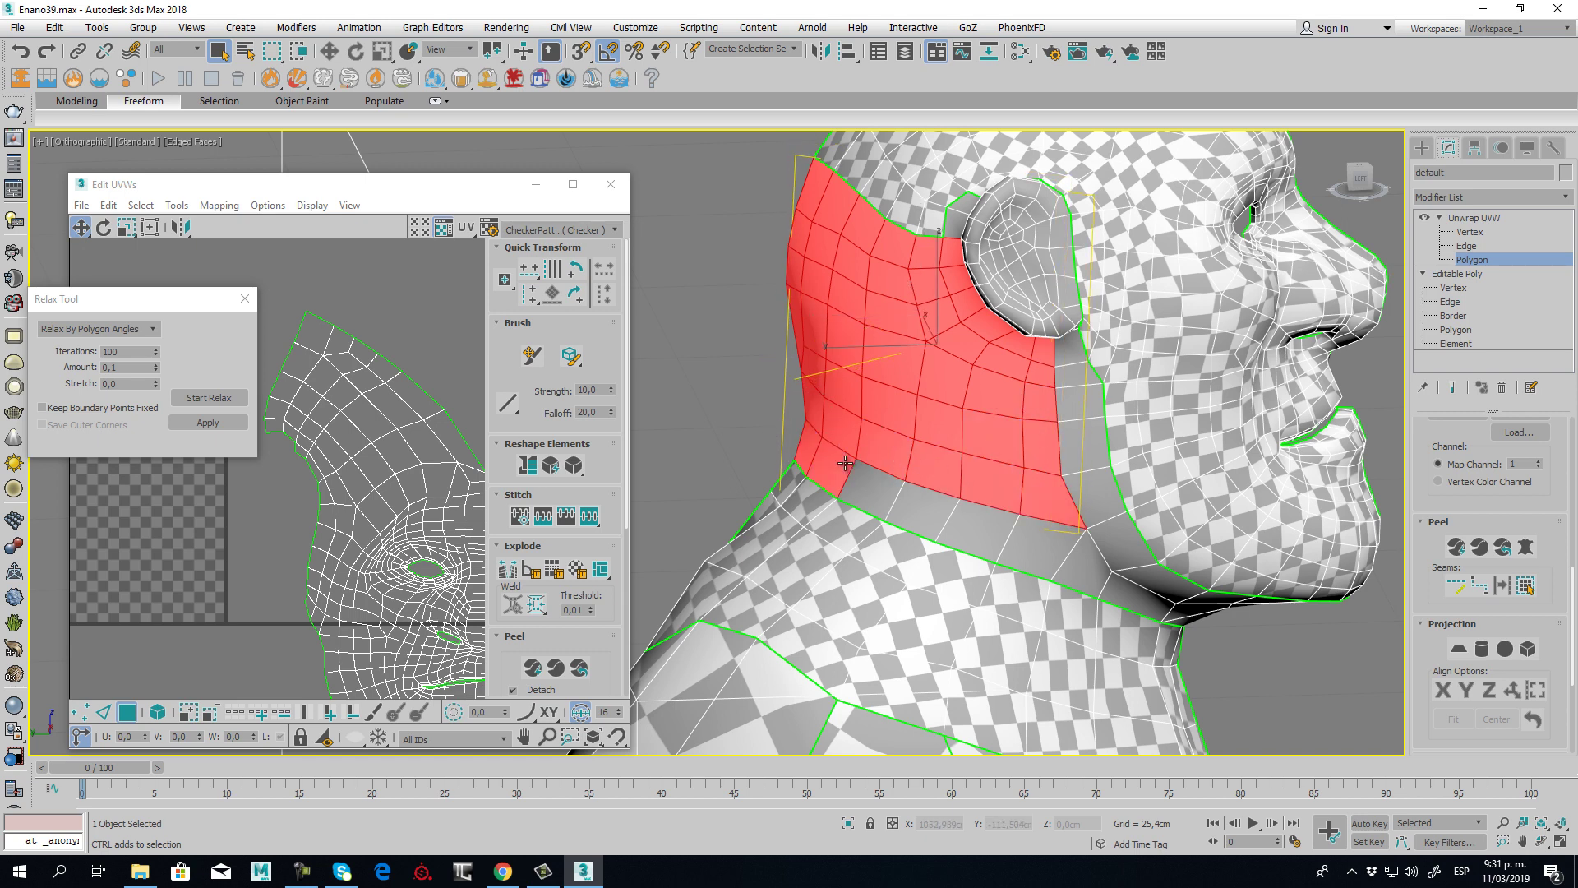
ctrl+click(883, 492)
ctrl+click(929, 514)
ctrl+click(978, 526)
ctrl+click(1052, 542)
- Planar-map the selected back-of-head and neck polygons with the projection aligned to X, and maximize the UV editor
mouse_move(1110, 573)
alt+middle_down()
mouse_move(1034, 553)
mouse_move(1033, 576)
mouse_move(1091, 577)
alt+middle_up()
middle_drag(163, 600, 394, 439)
scroll(402, 432, down, 5)
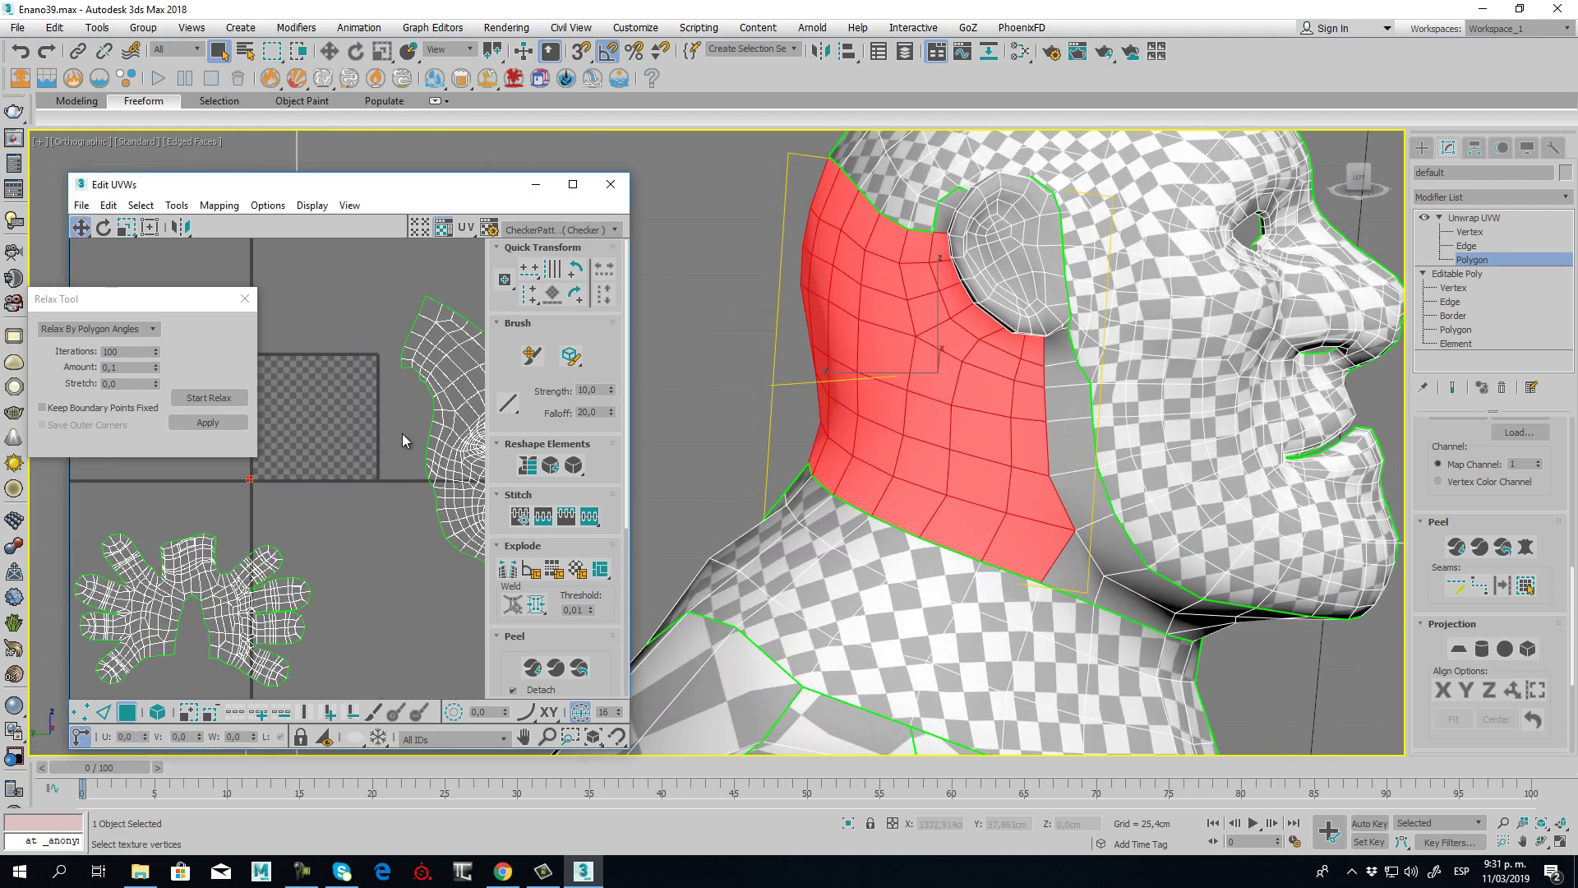
scroll(412, 469, up, 3)
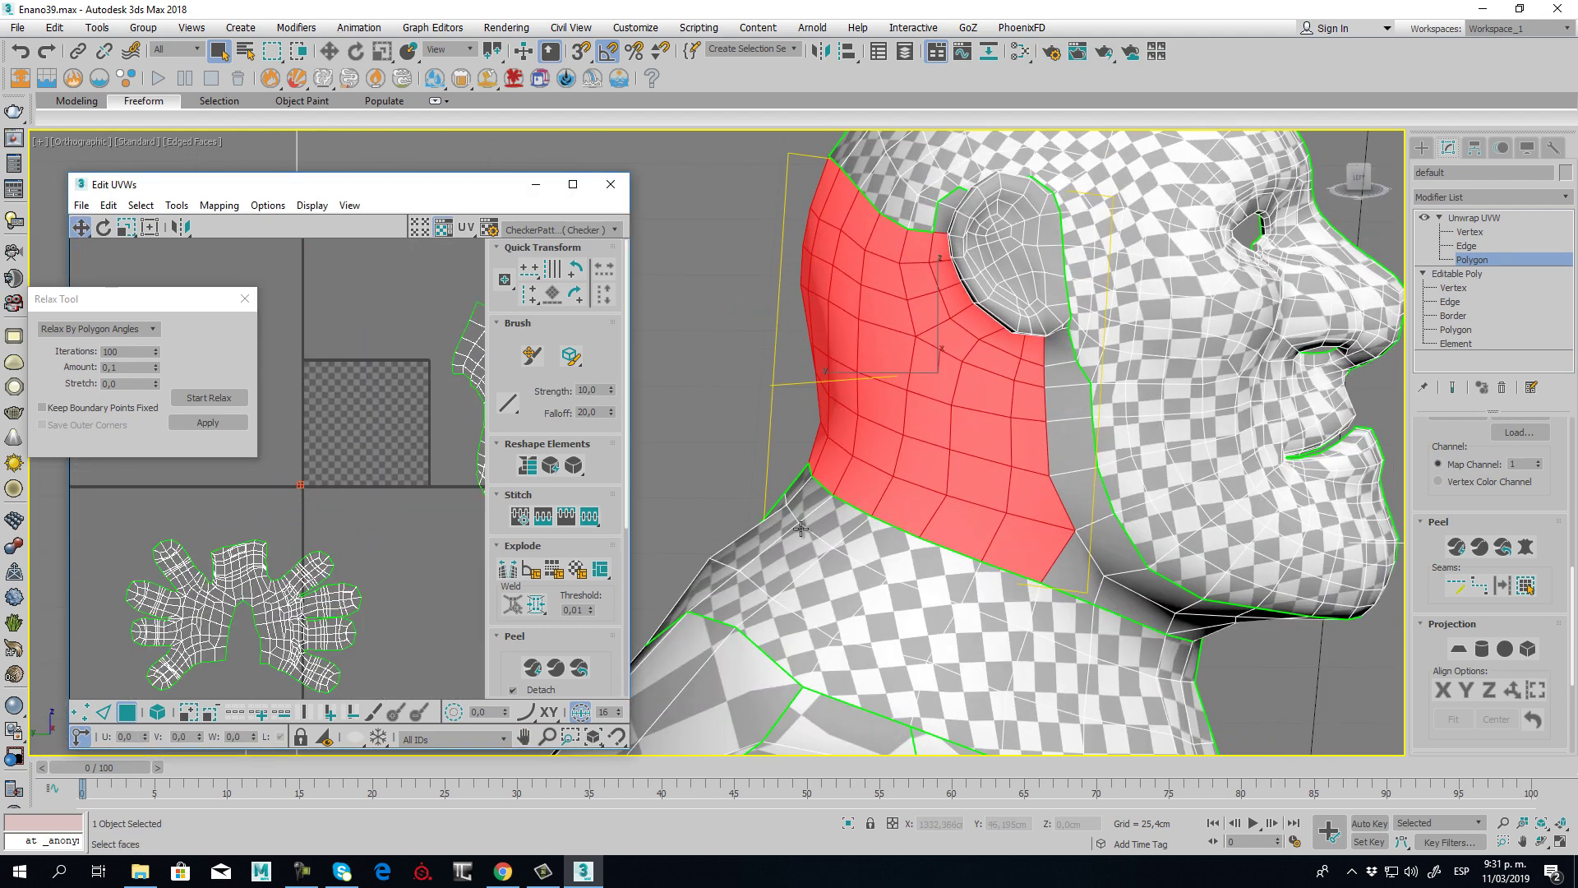
click(1460, 649)
click(1444, 691)
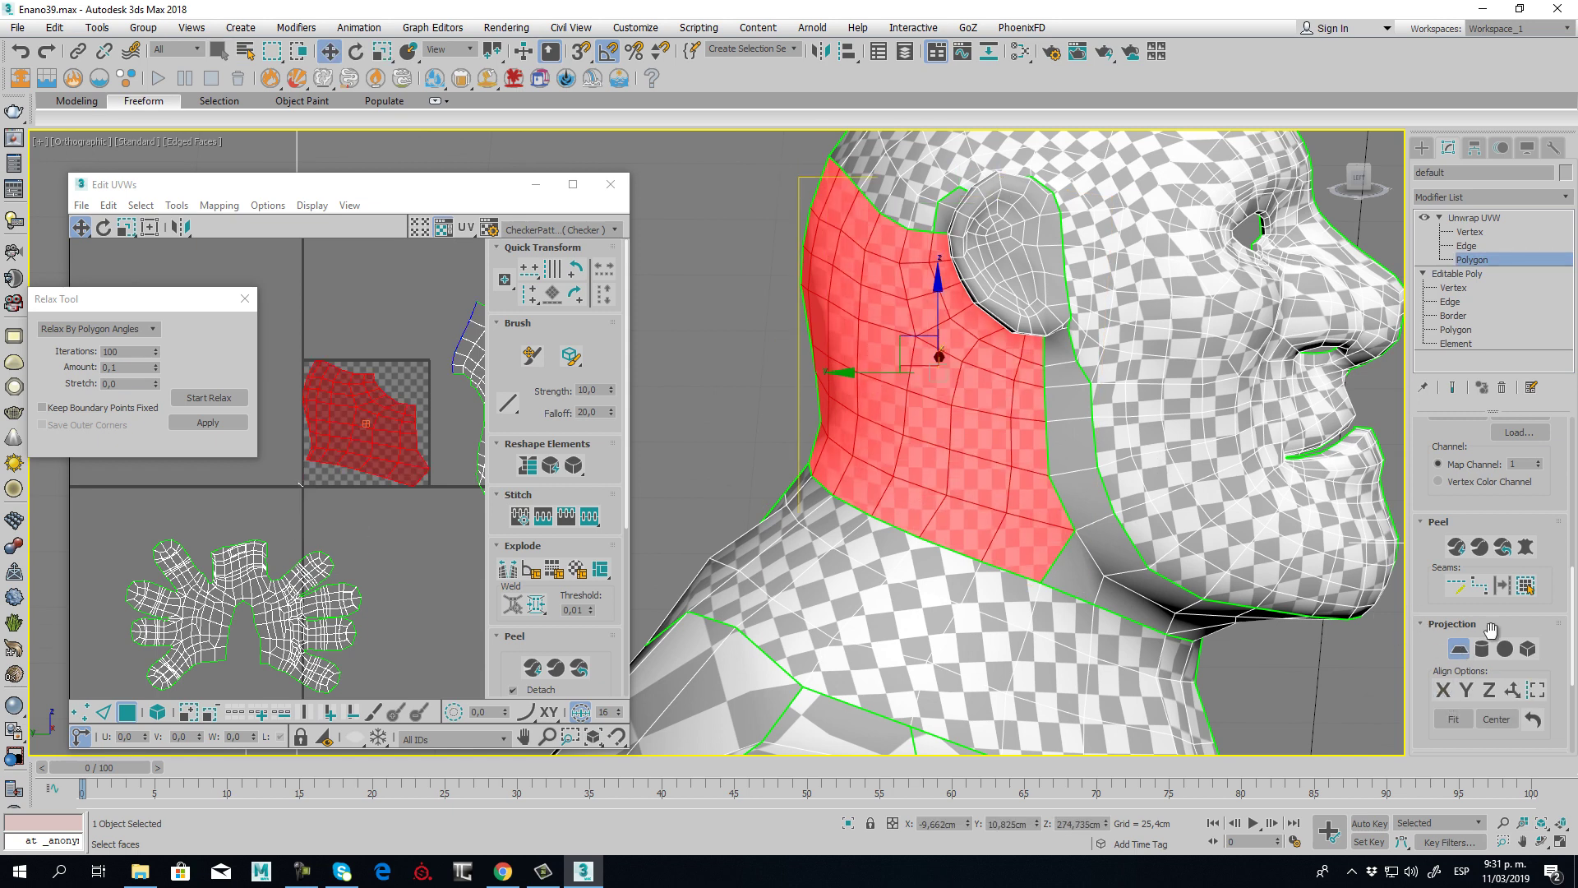
click(1459, 650)
scroll(291, 446, down, 2)
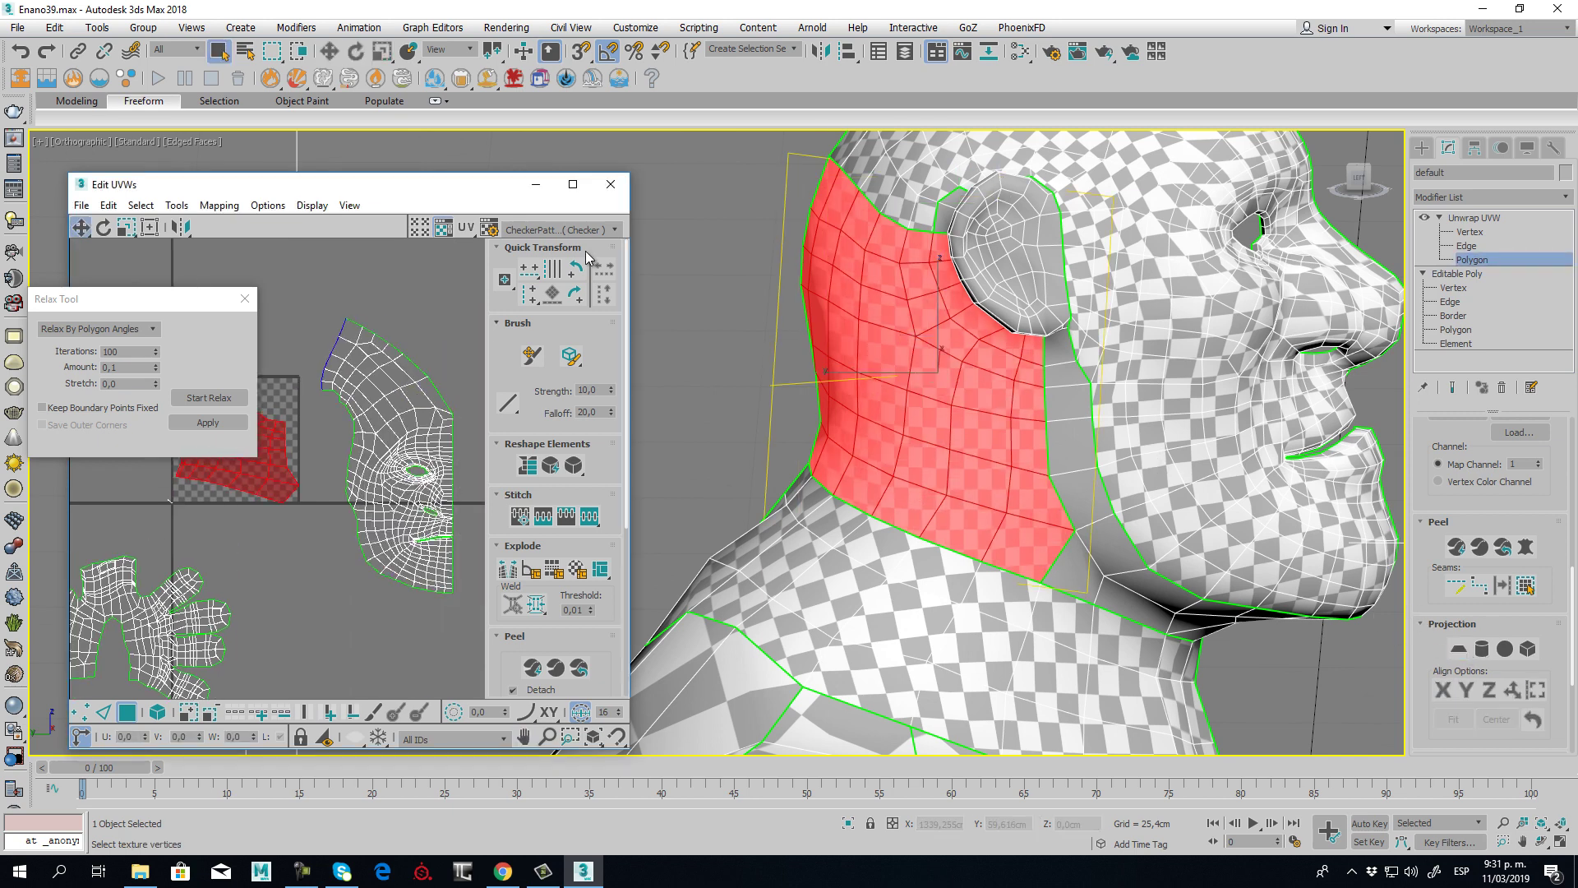
click(573, 184)
scroll(782, 376, up, 3)
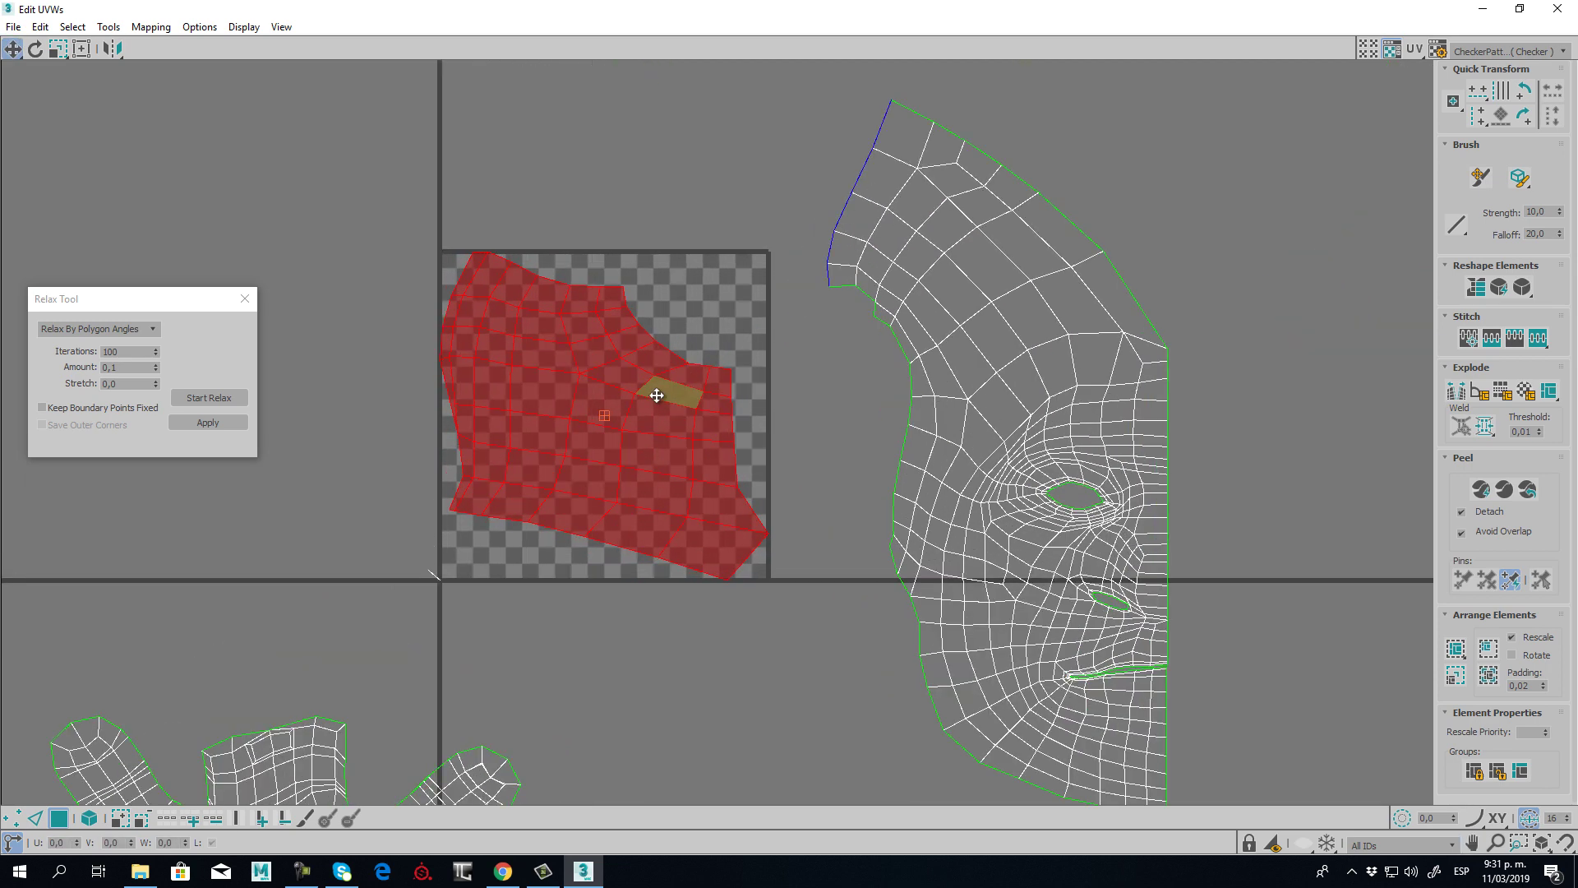
click(439, 237)
click(13, 819)
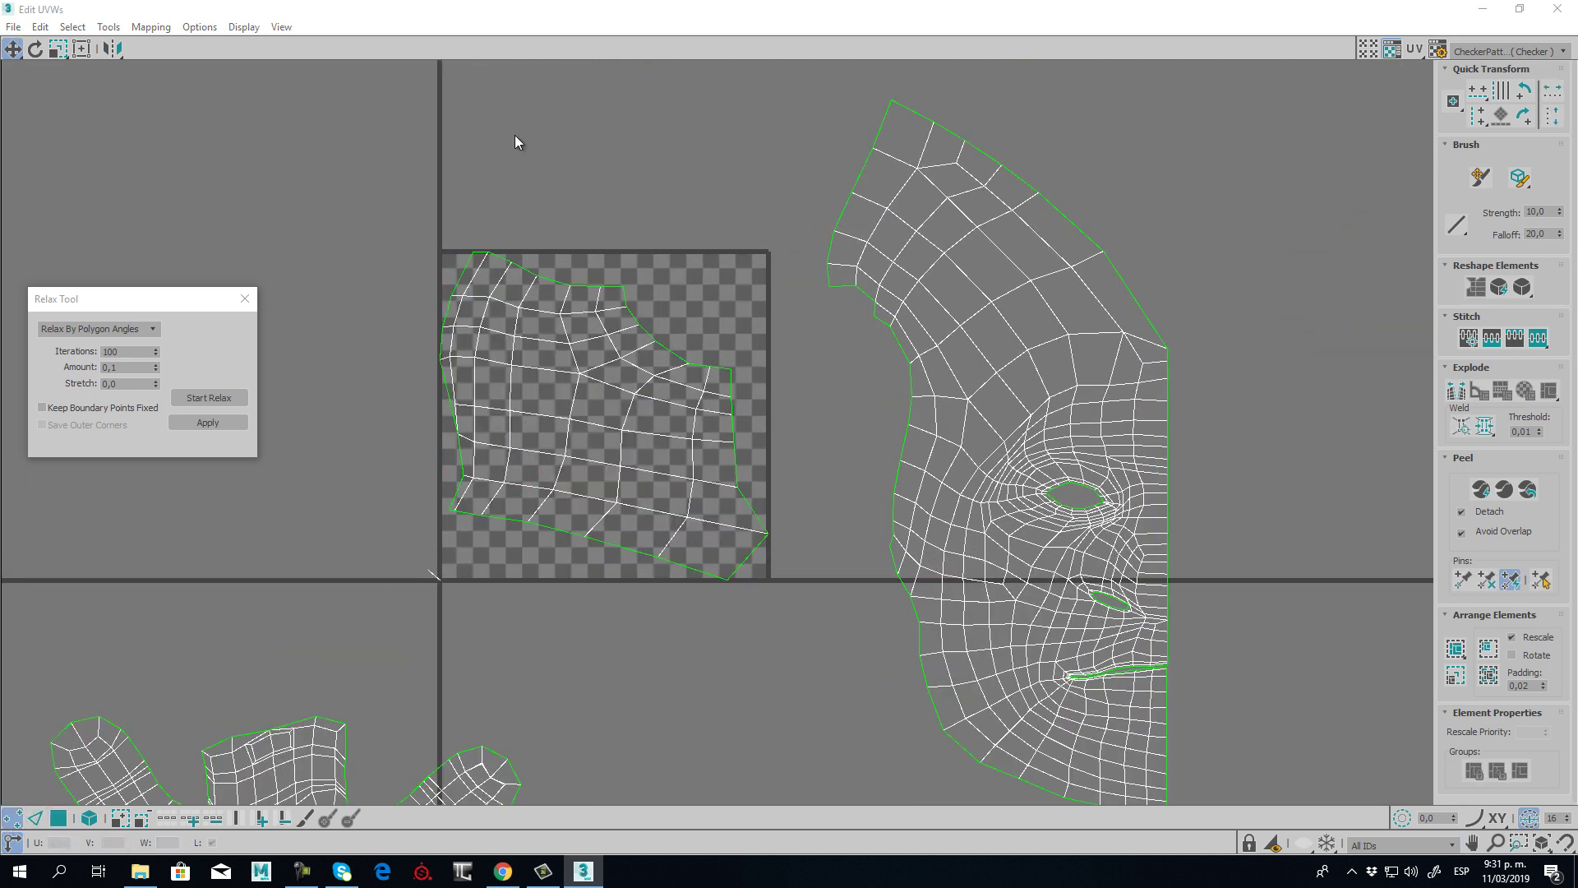
drag(454, 218, 648, 294)
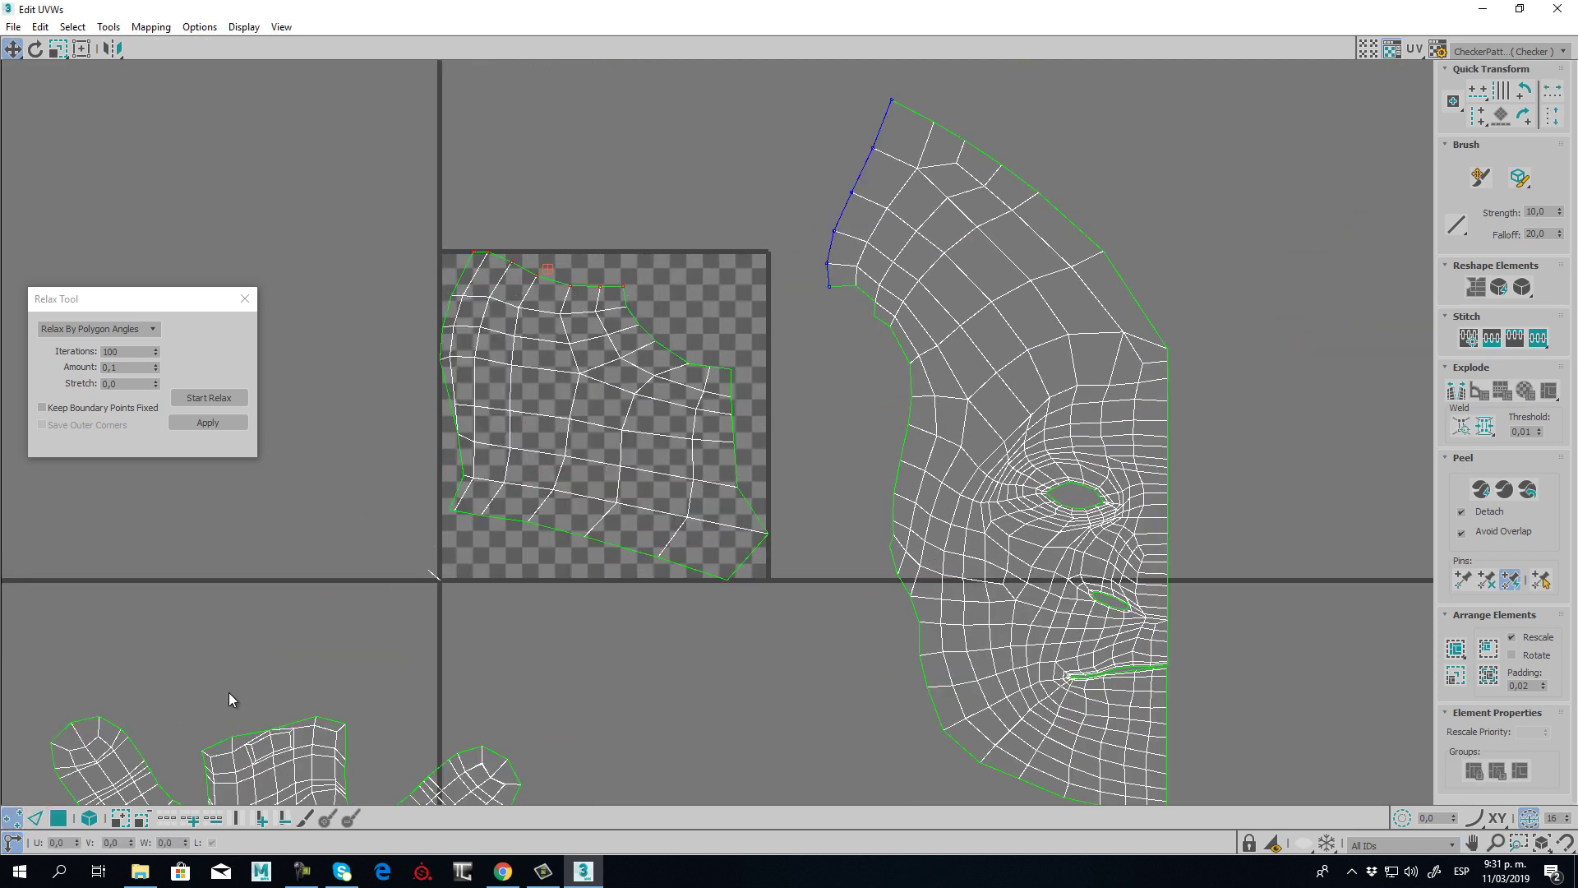
click(22, 817)
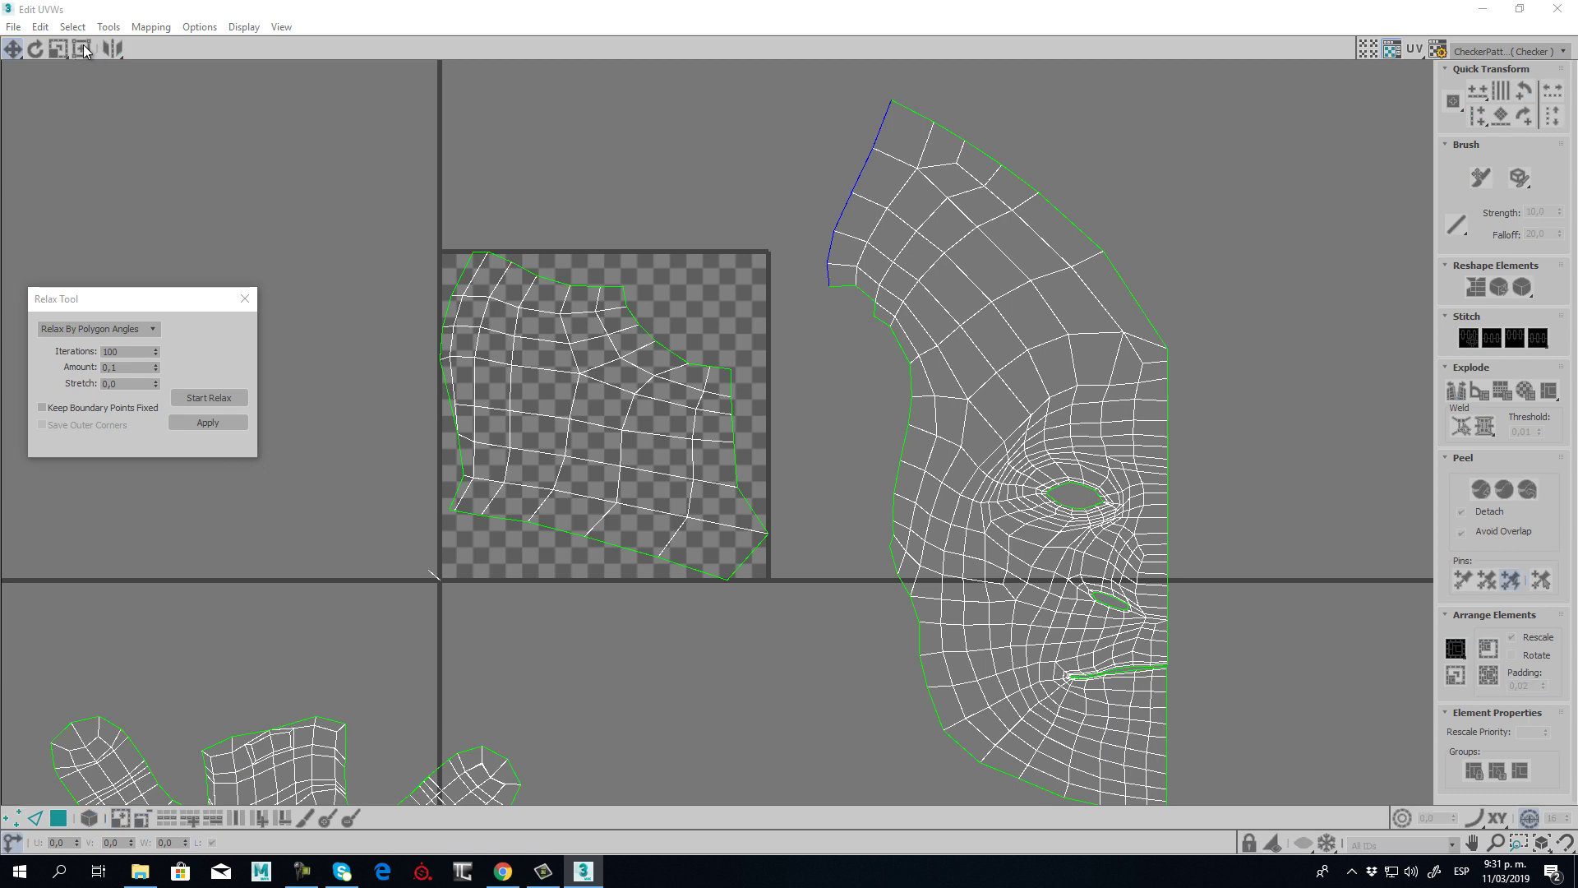
drag(370, 211, 777, 623)
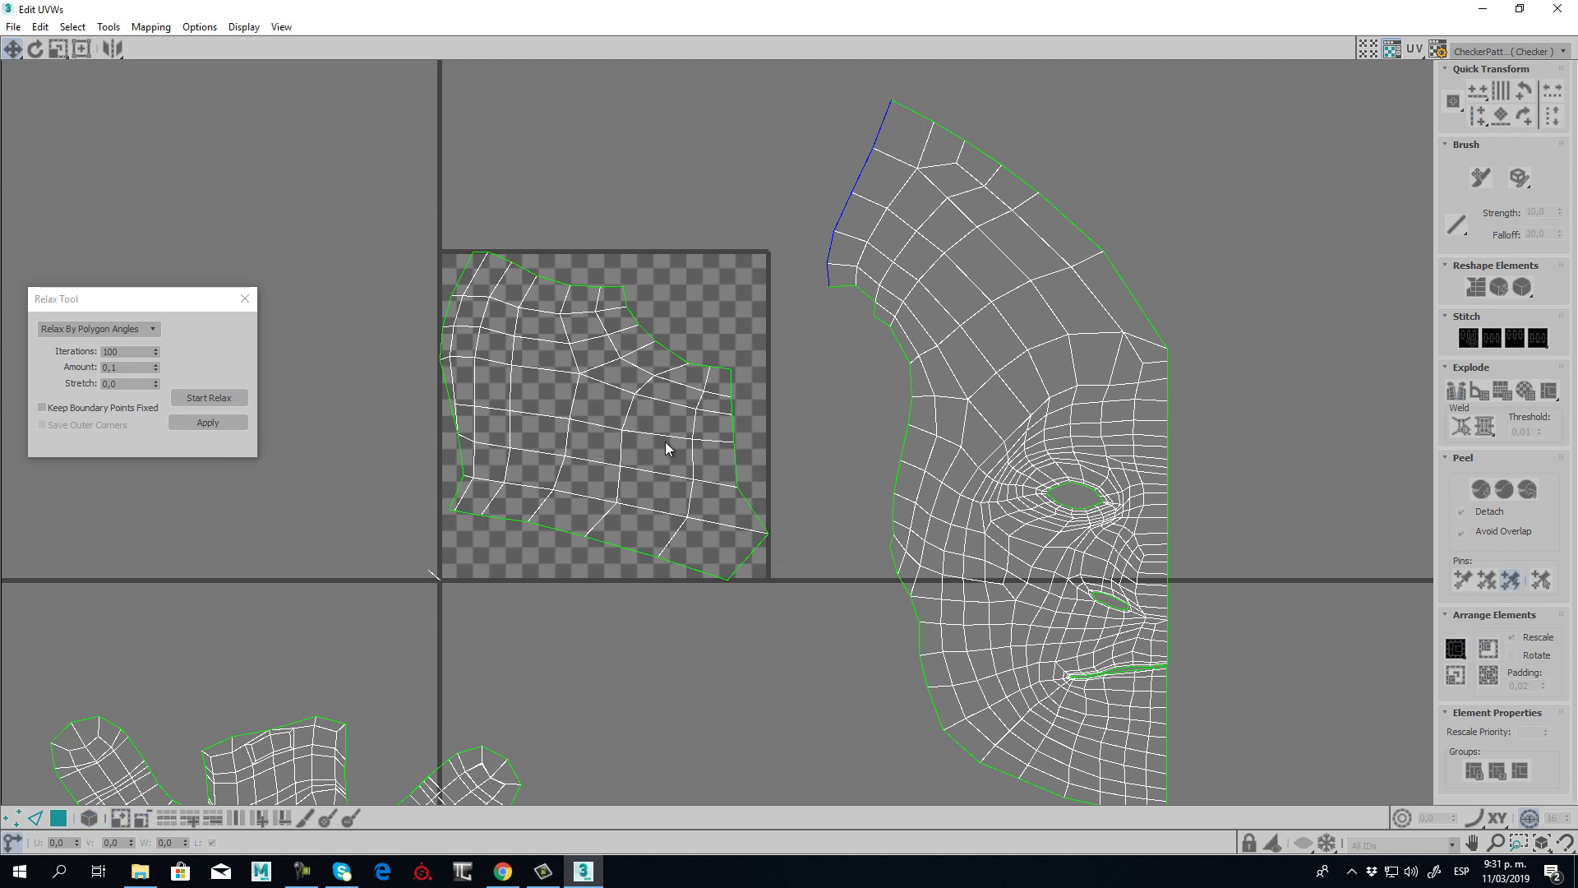
- Select the whole neck patch, rotate it about a quarter turn, and place it beside the open end of the scalp shell
click(56, 818)
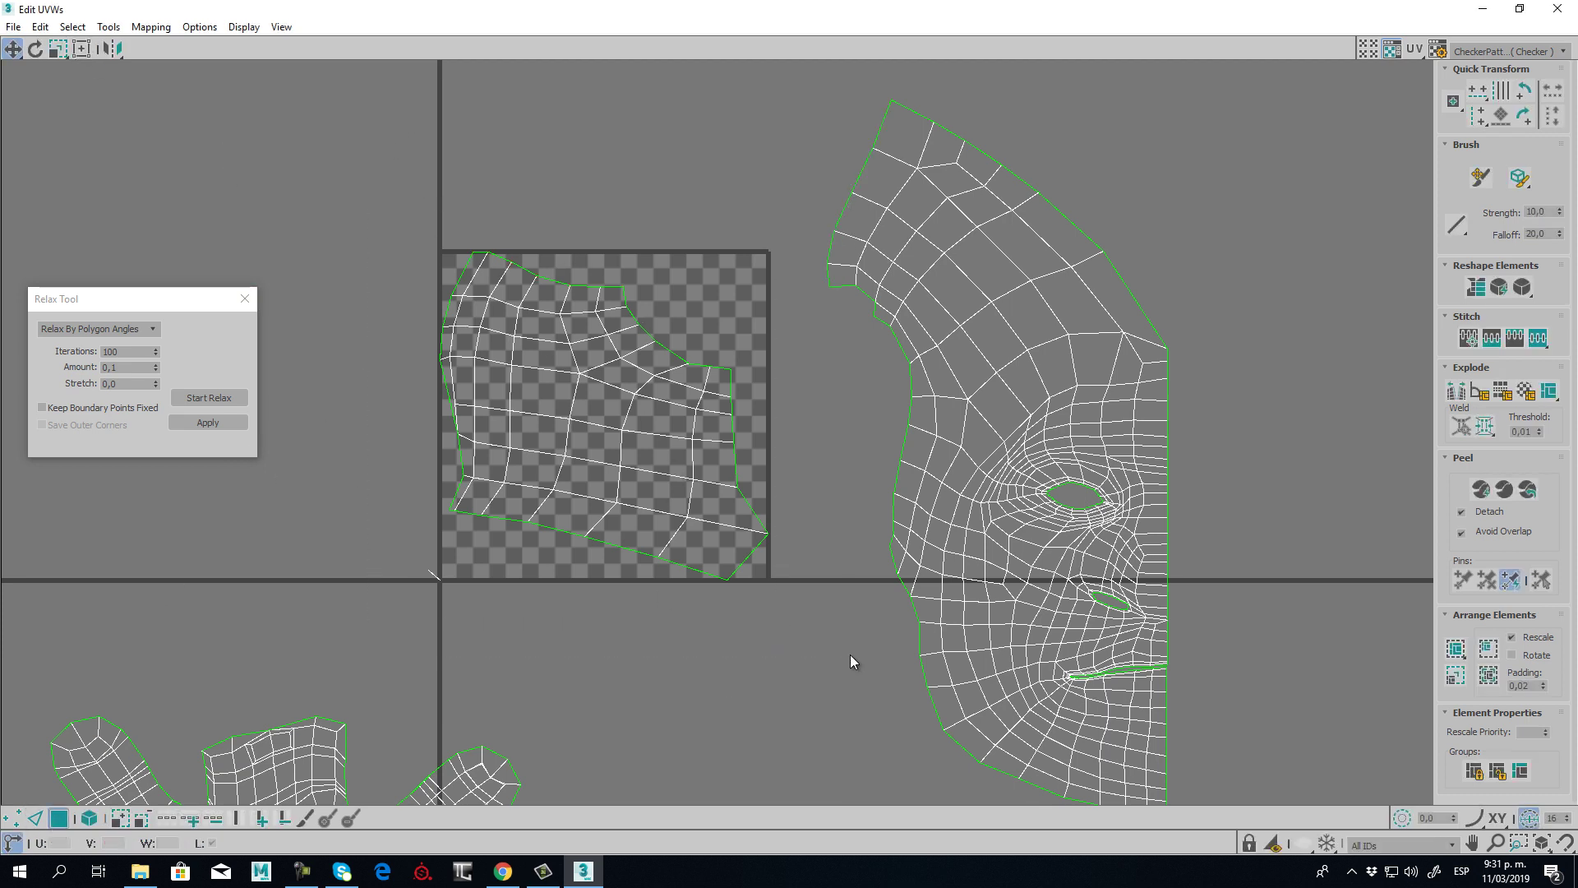
drag(786, 635, 379, 212)
click(82, 49)
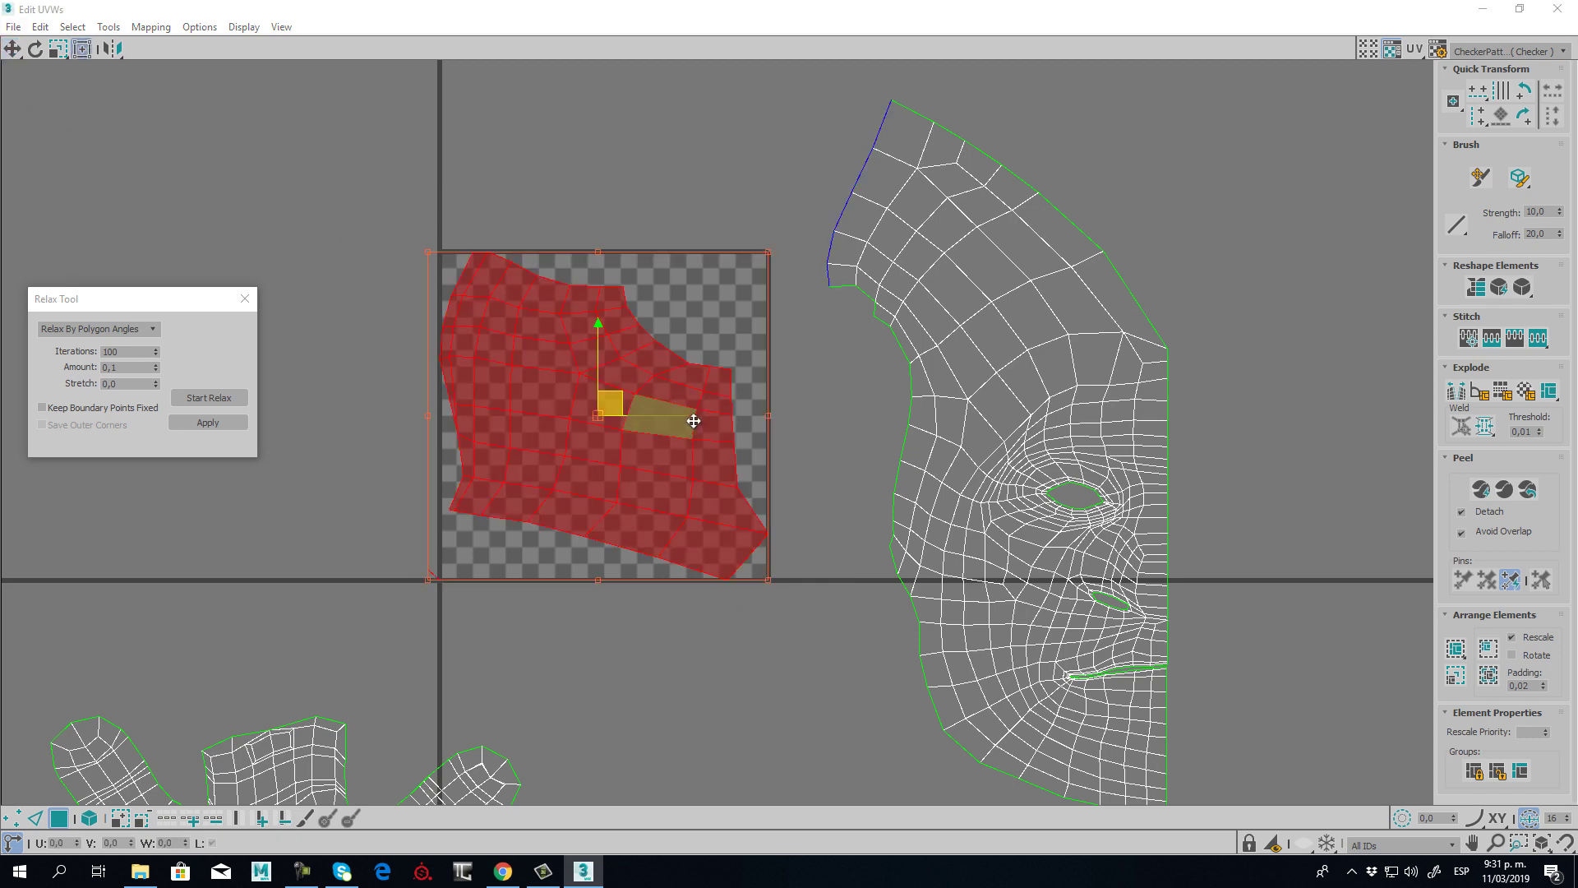
drag(693, 376, 712, 262)
drag(809, 319, 676, 552)
drag(705, 254, 777, 240)
click(13, 818)
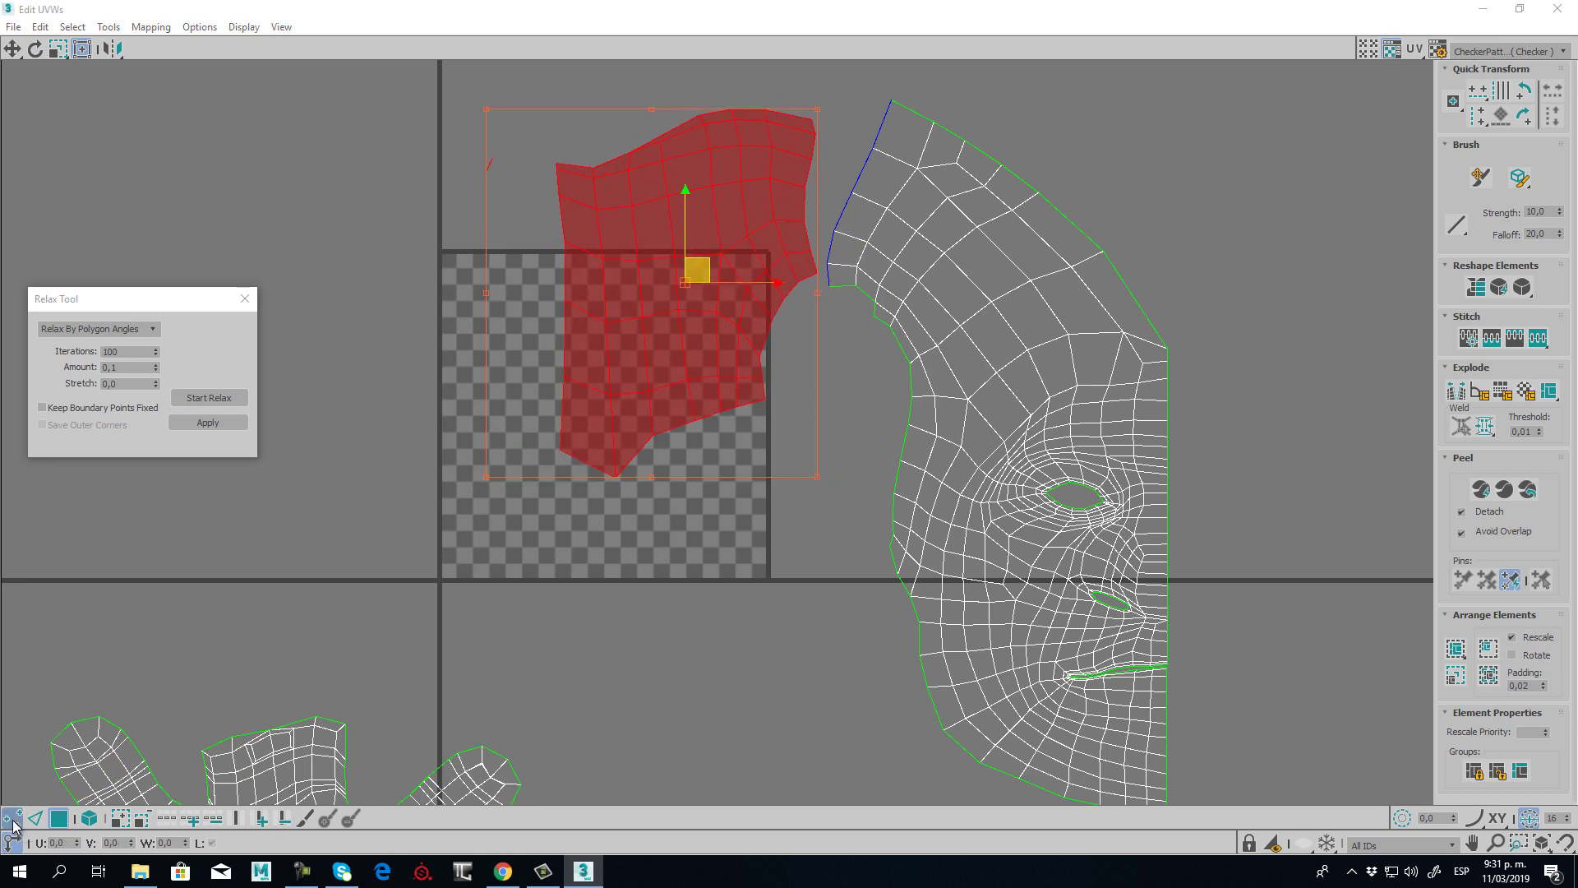
scroll(814, 193, up, 4)
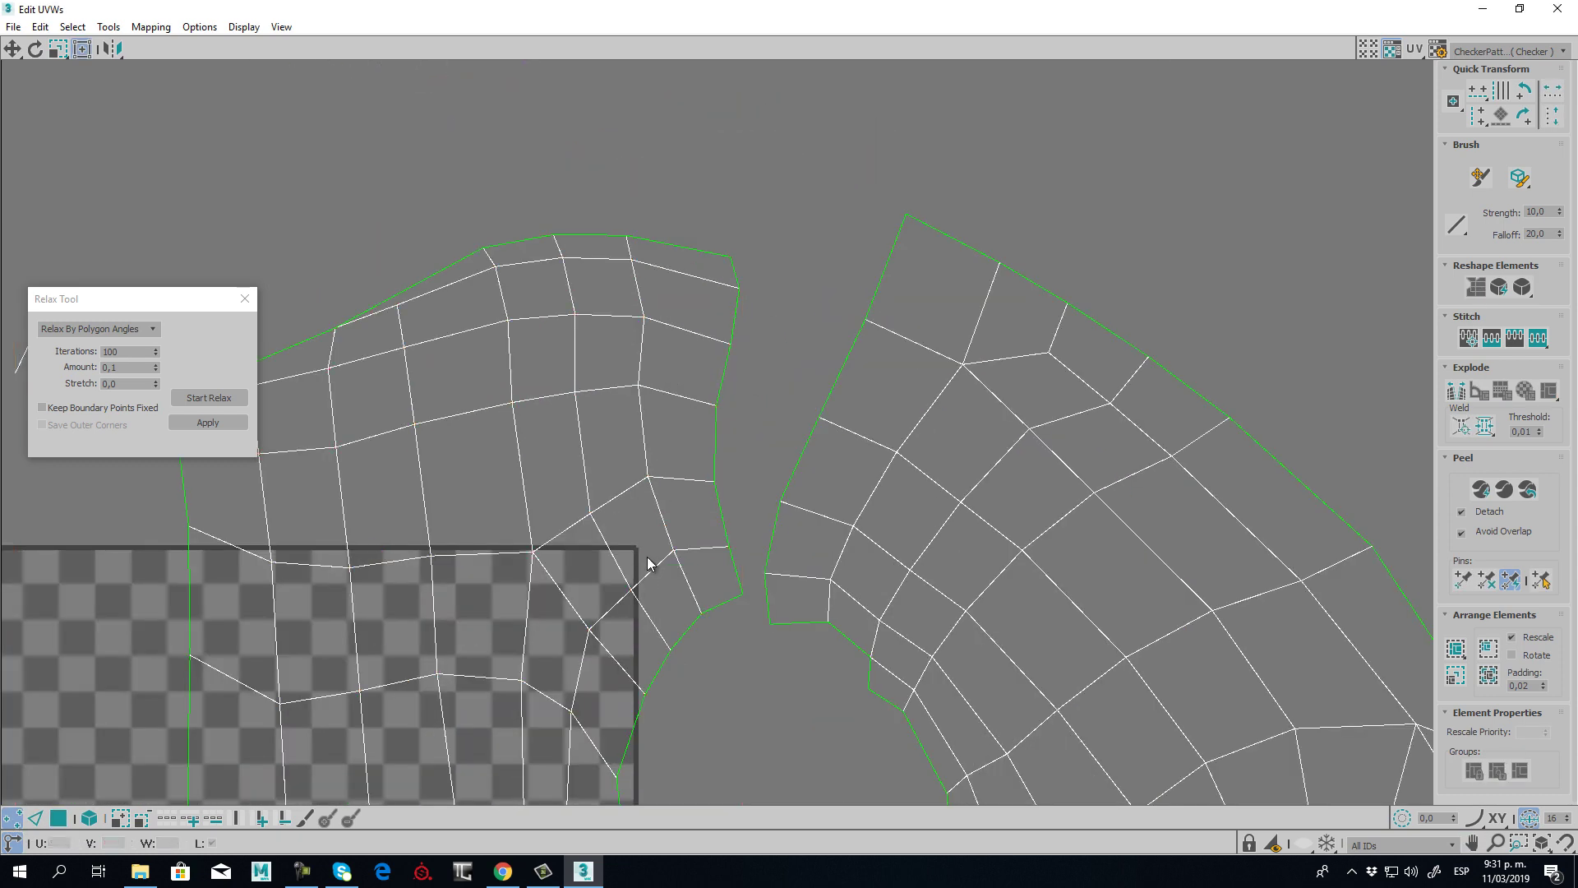
scroll(648, 562, down, 4)
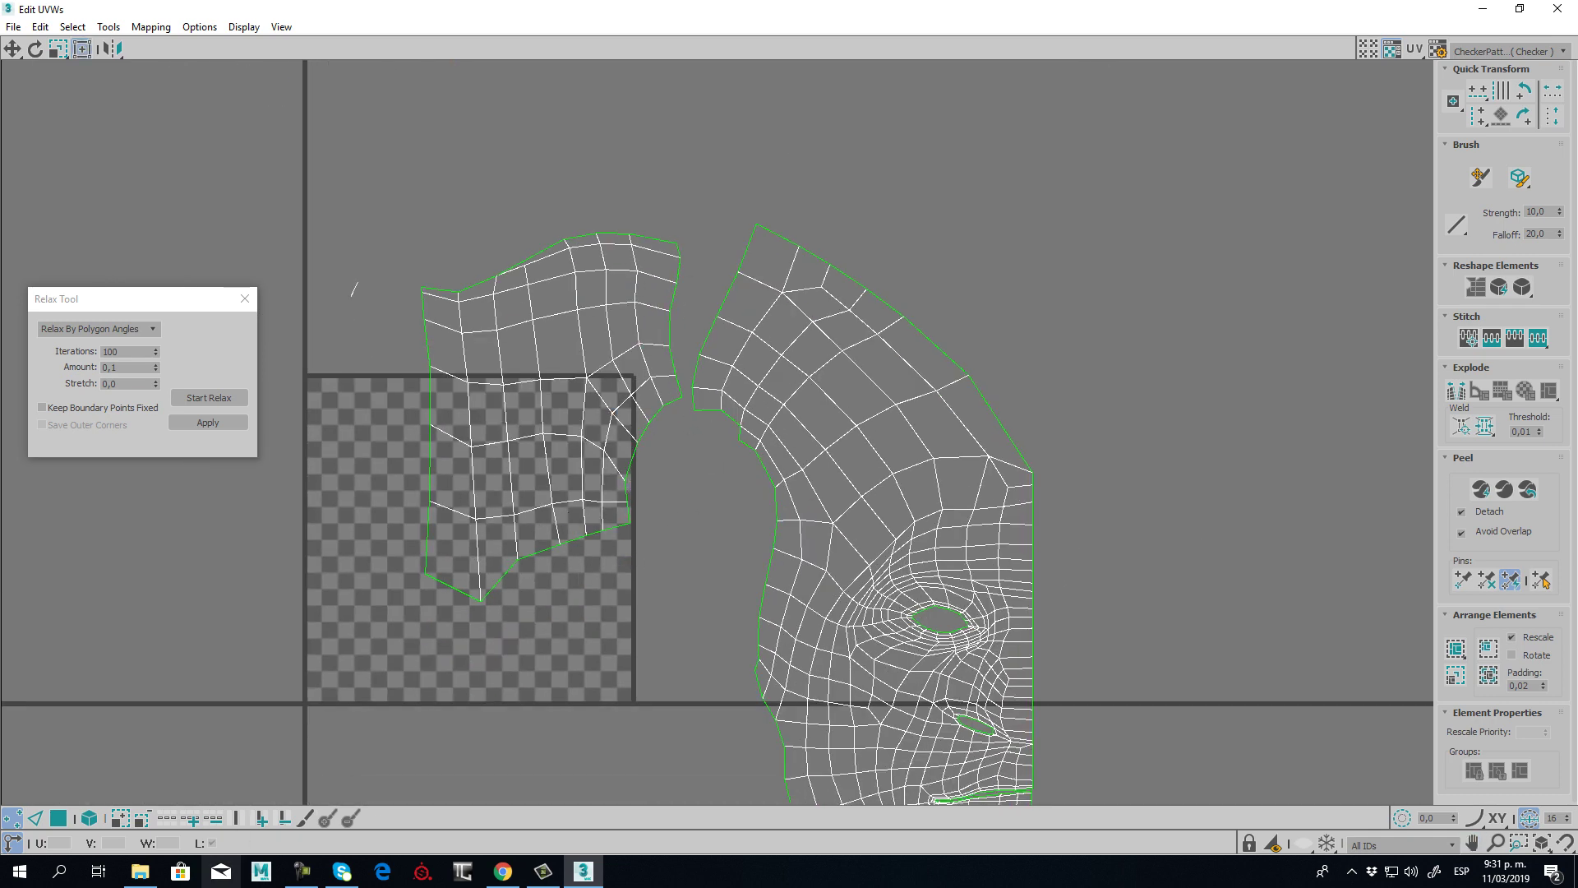
click(301, 871)
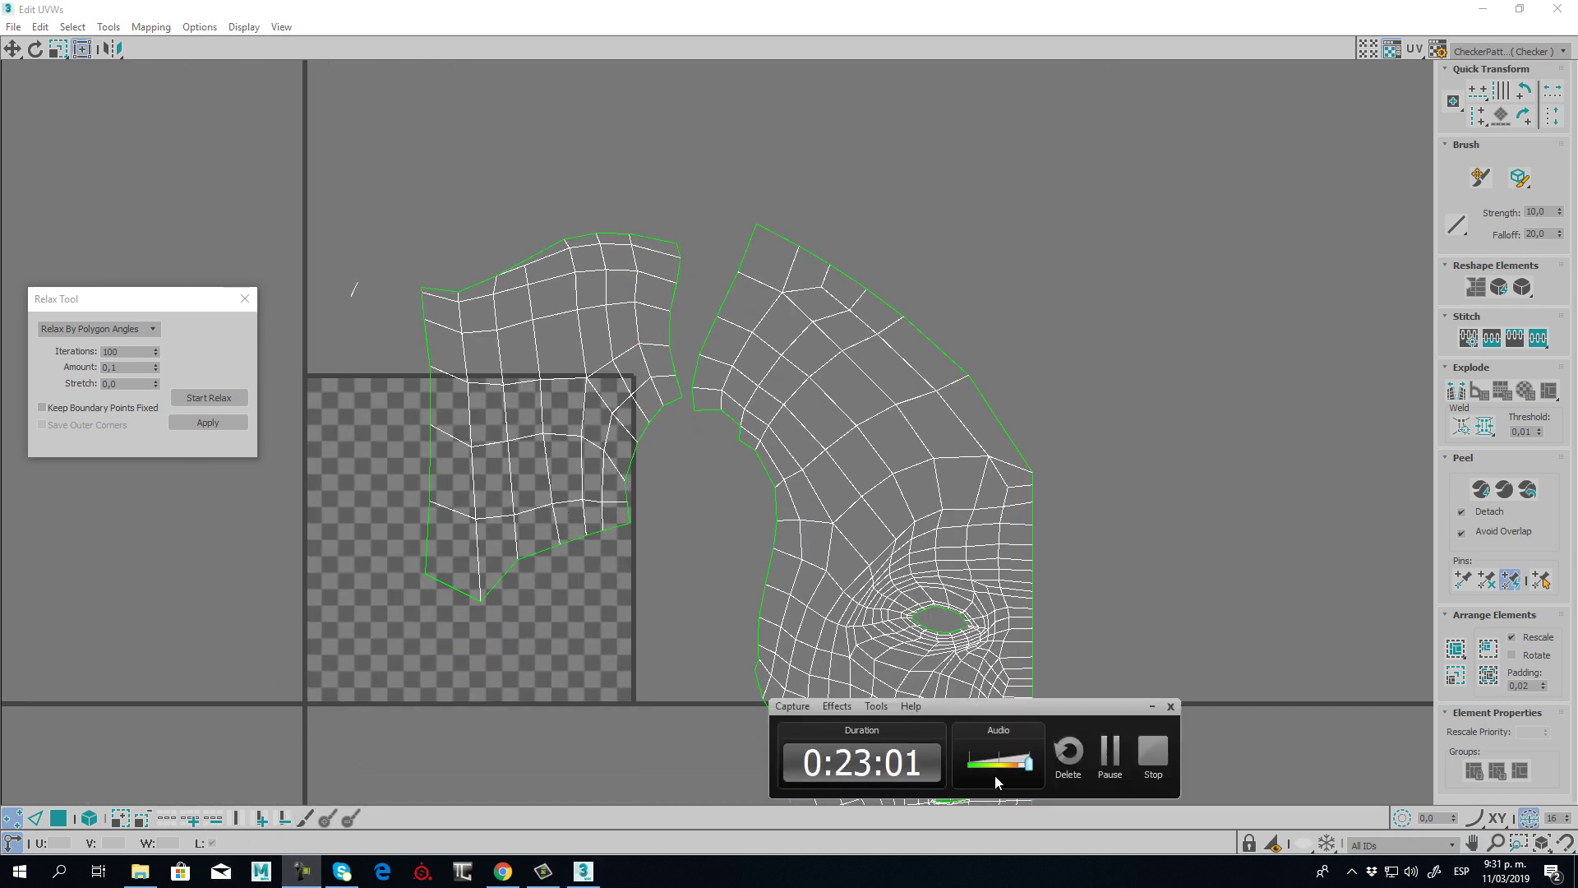
click(1110, 755)
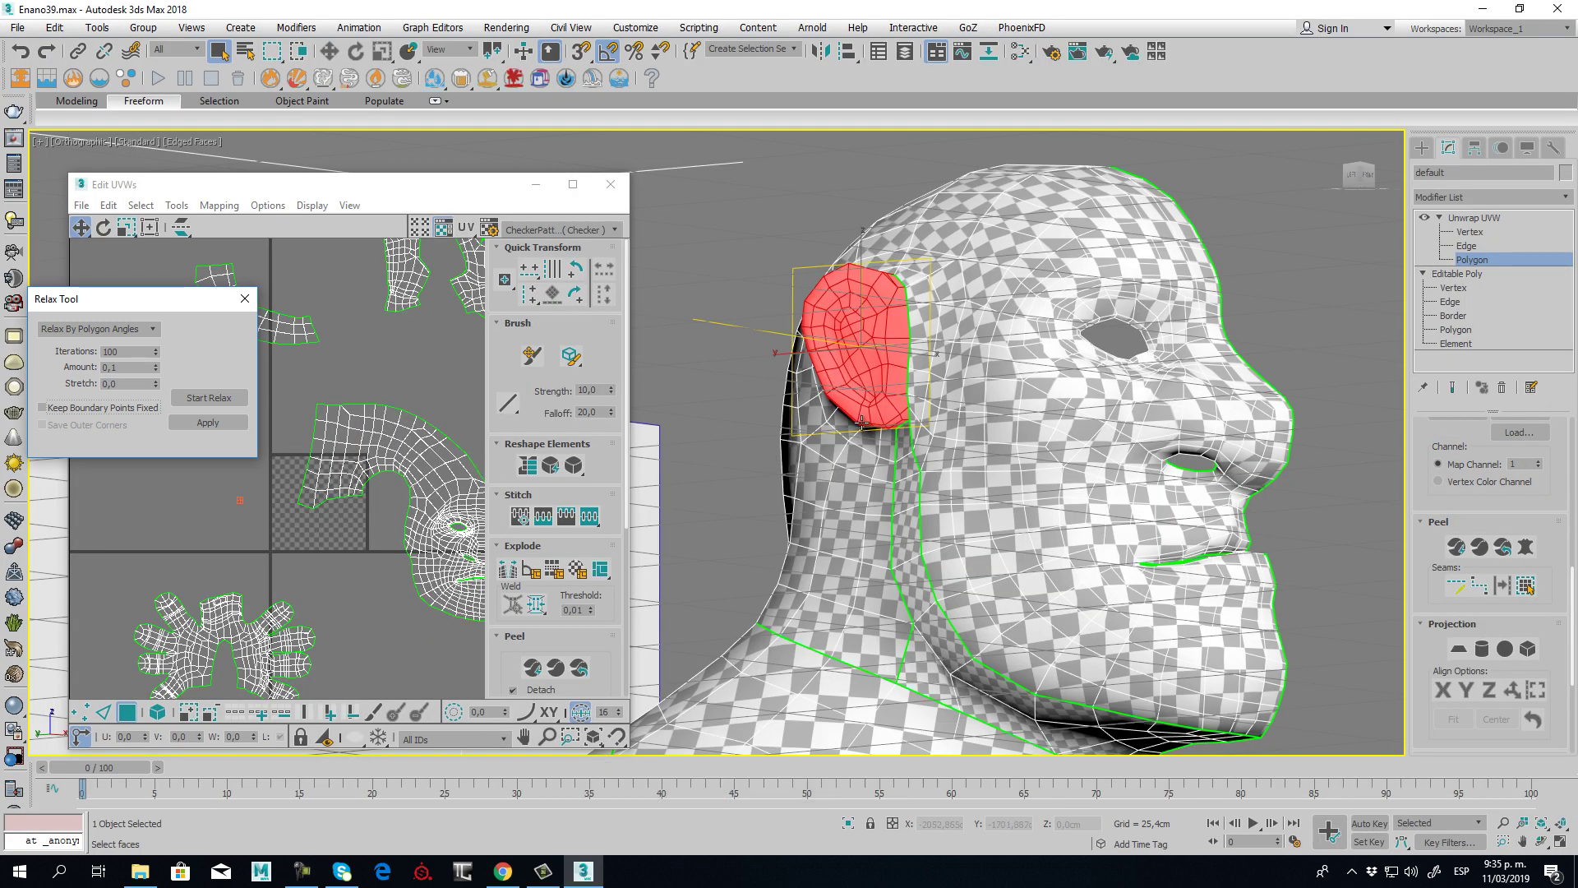
- Start a pelt map on the selected ear polygons and select its stretcher through the pelt options
scroll(368, 482, up, 5)
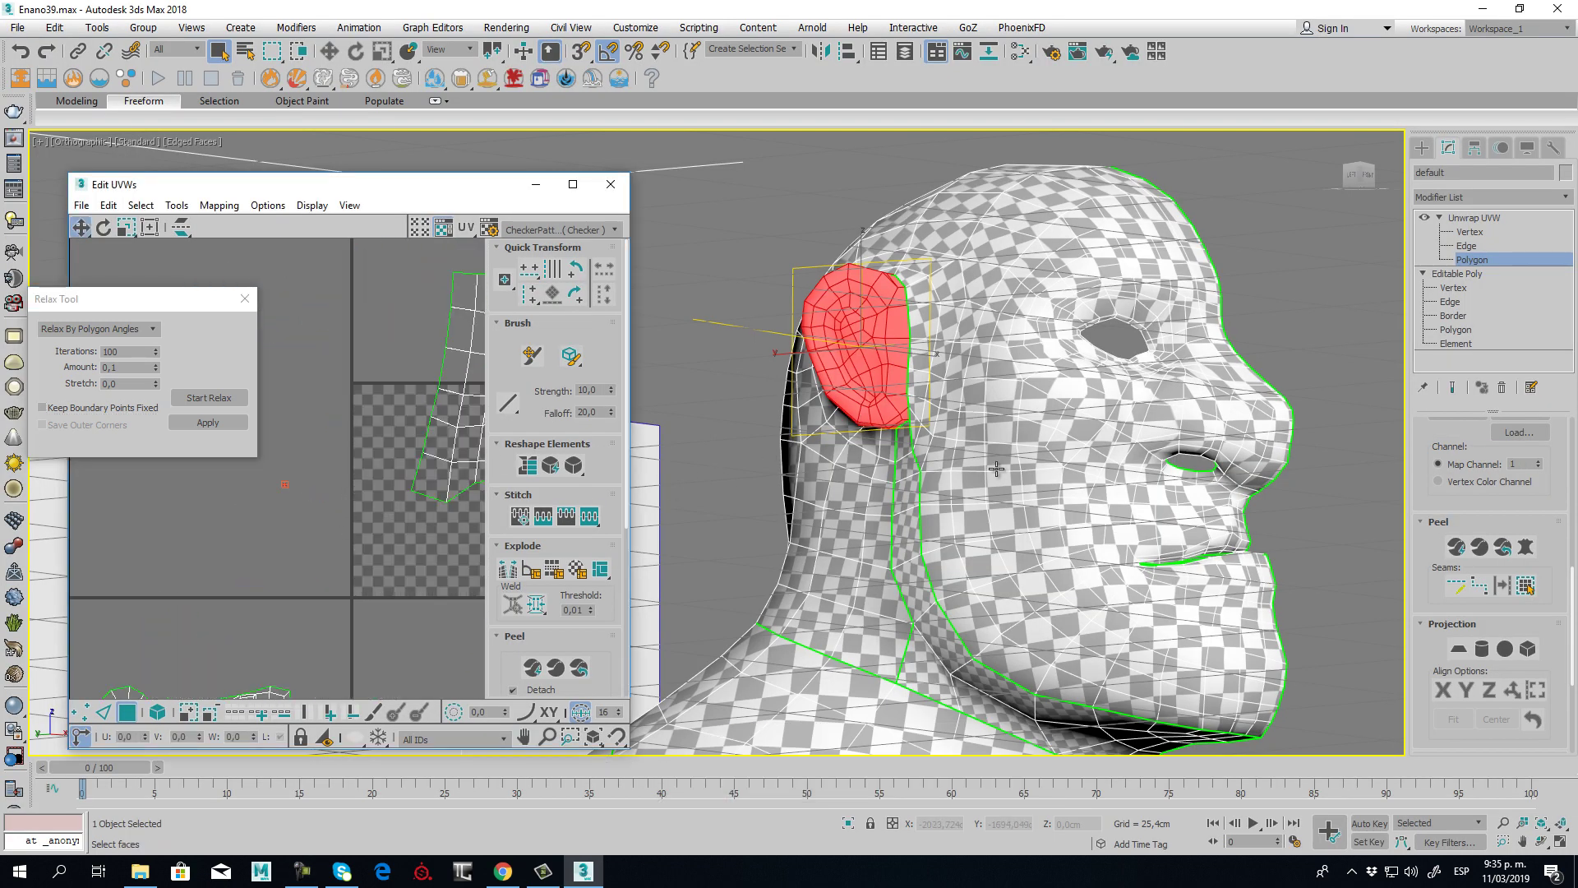
alt+middle_drag(997, 468, 998, 519)
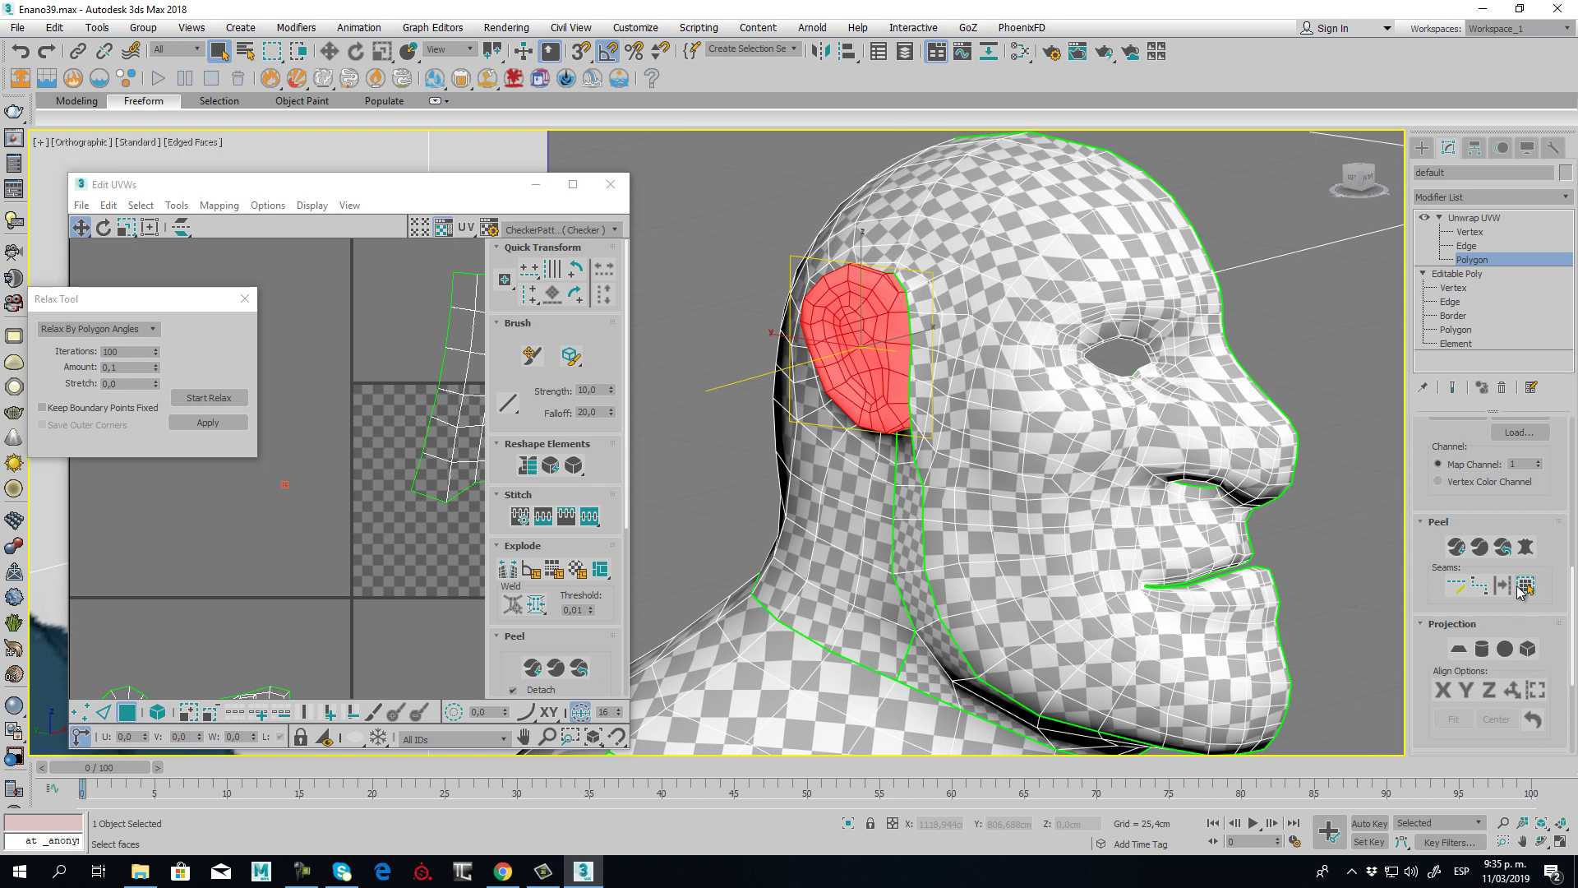
click(1525, 545)
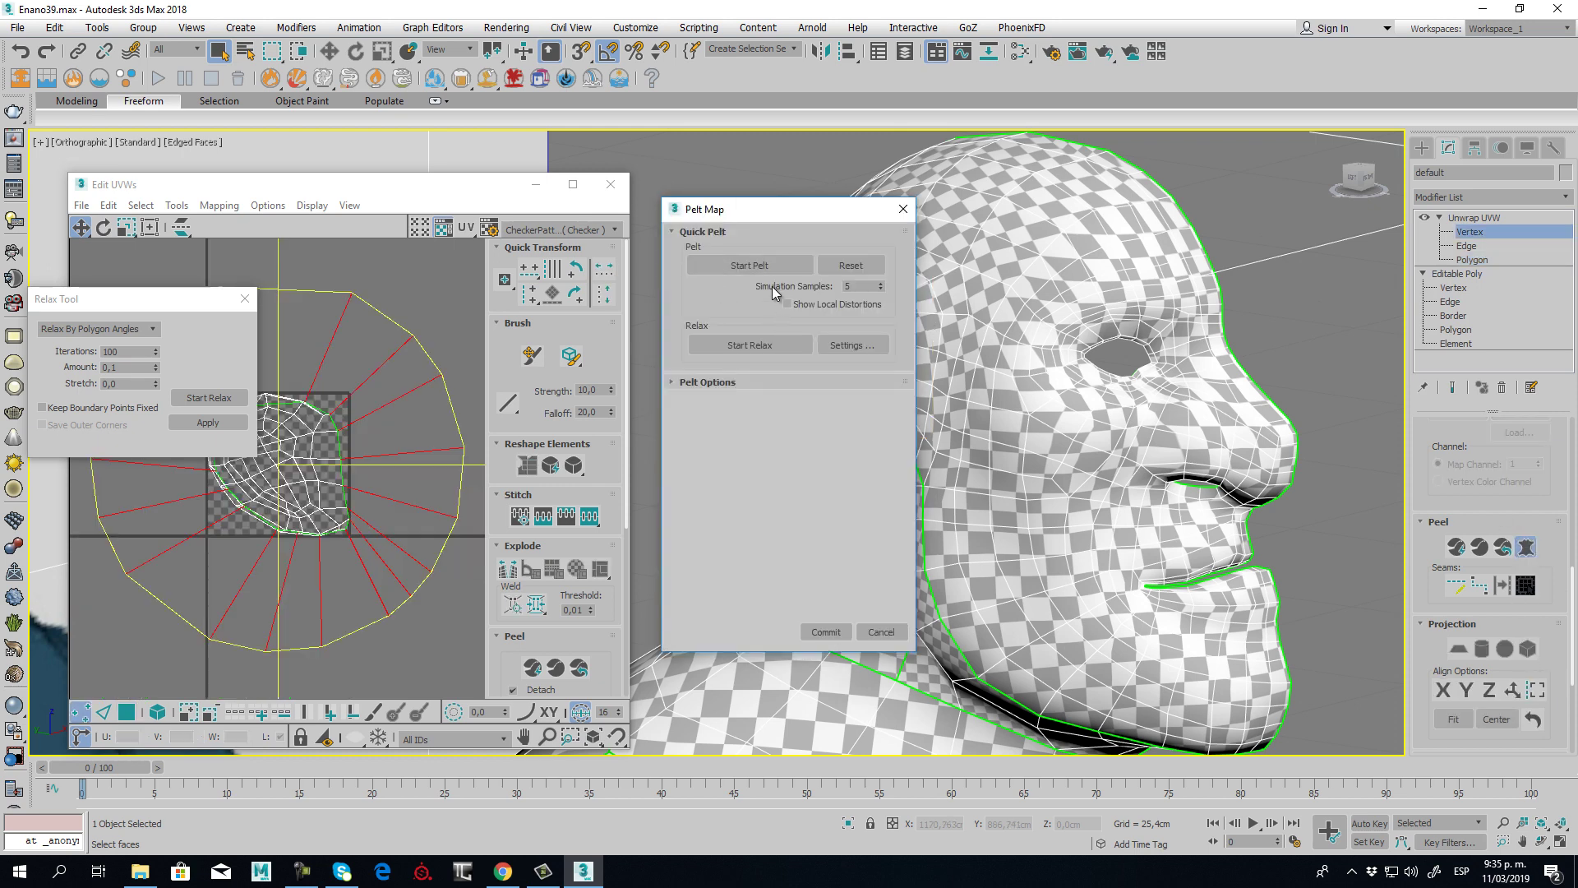
click(701, 383)
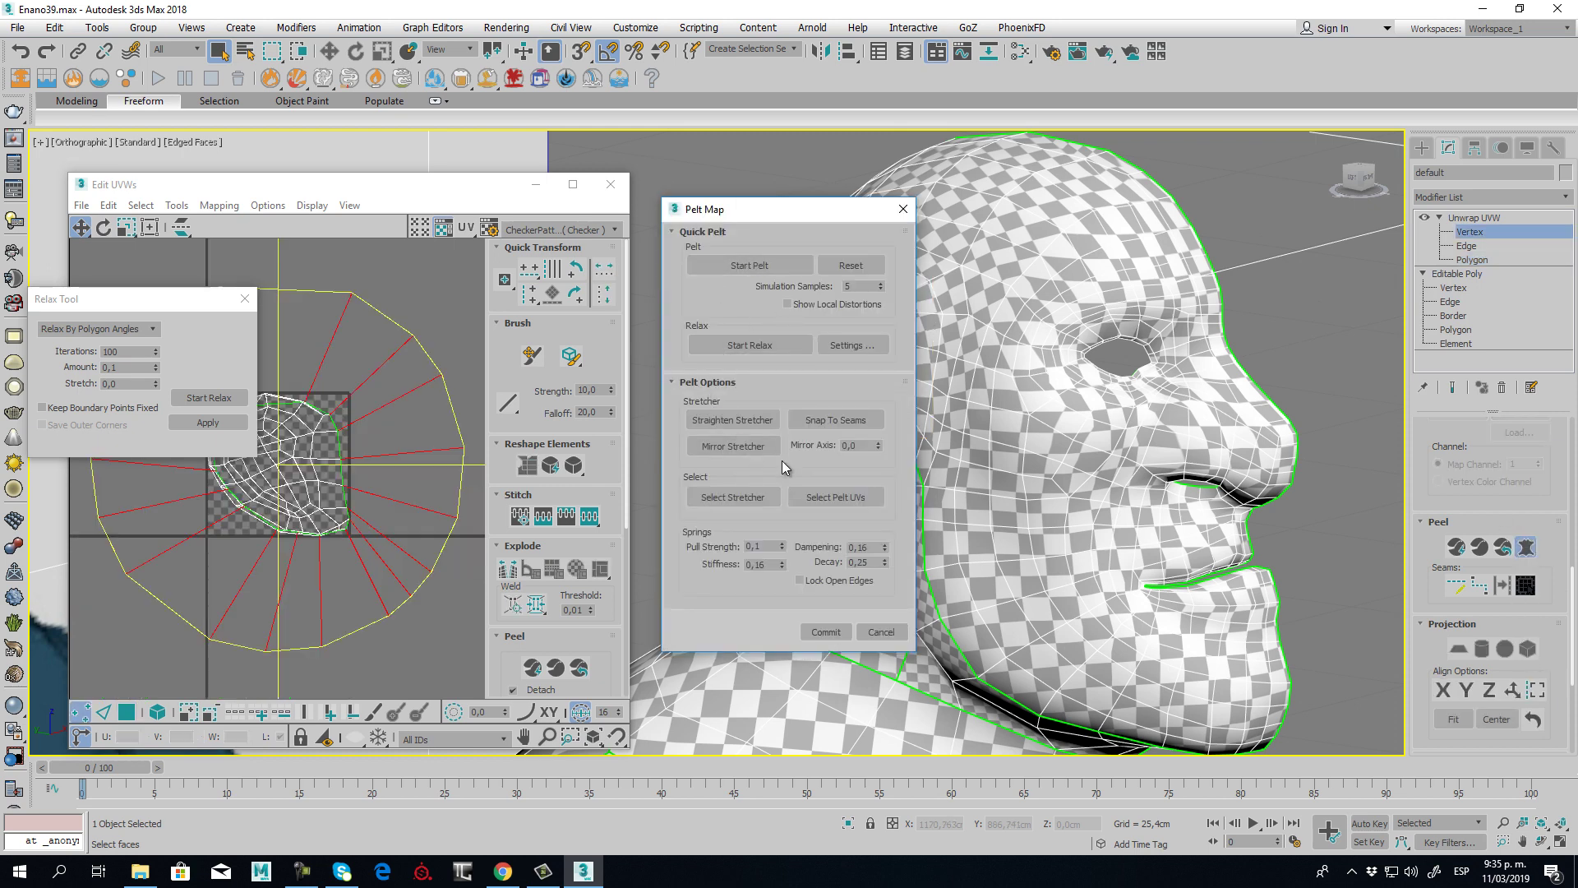
click(738, 498)
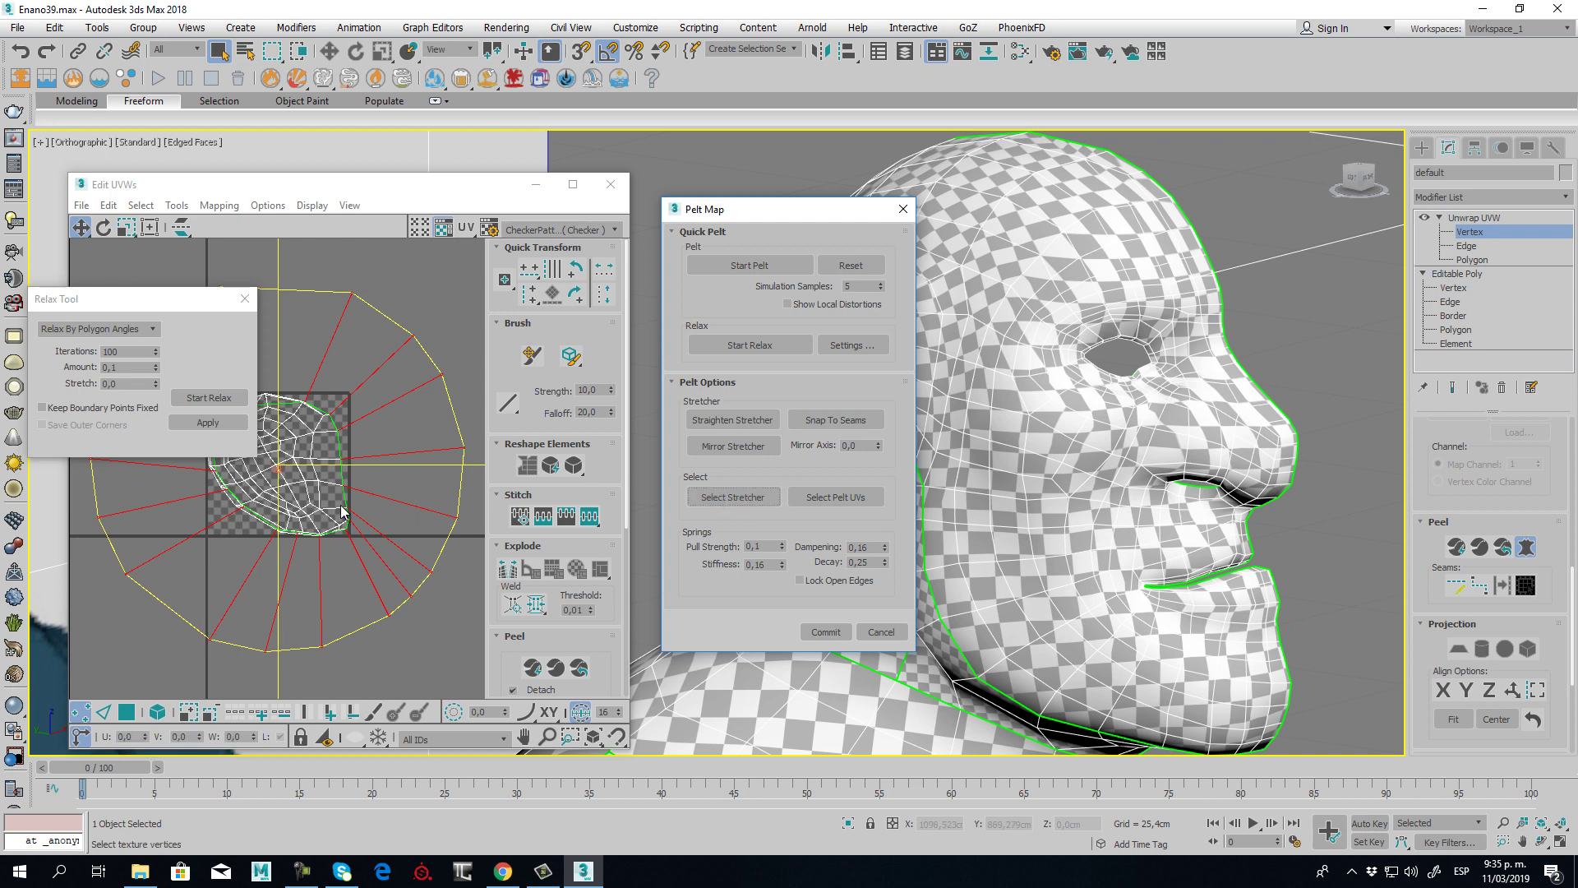
- Maximize the UV editor and scale the pelt stretcher up uniformly until it is many times larger than the ear UVs
click(573, 184)
scroll(519, 270, down, 5)
middle_drag(516, 270, 480, 268)
drag(739, 204, 1162, 199)
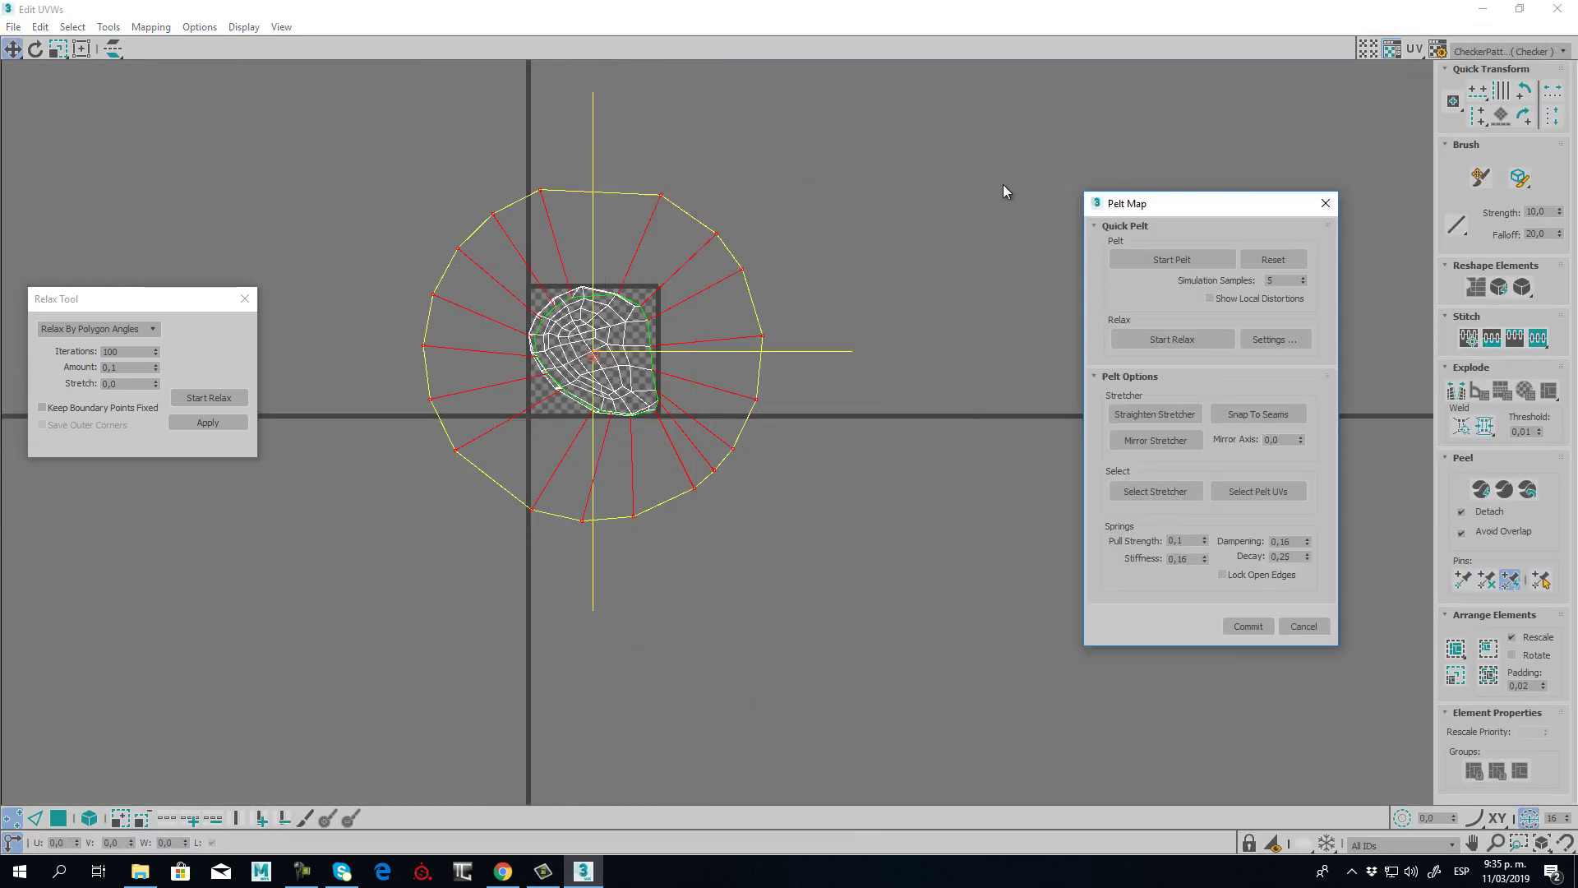
click(57, 48)
drag(761, 330, 857, 99)
scroll(831, 325, down, 5)
middle_drag(832, 359, 721, 443)
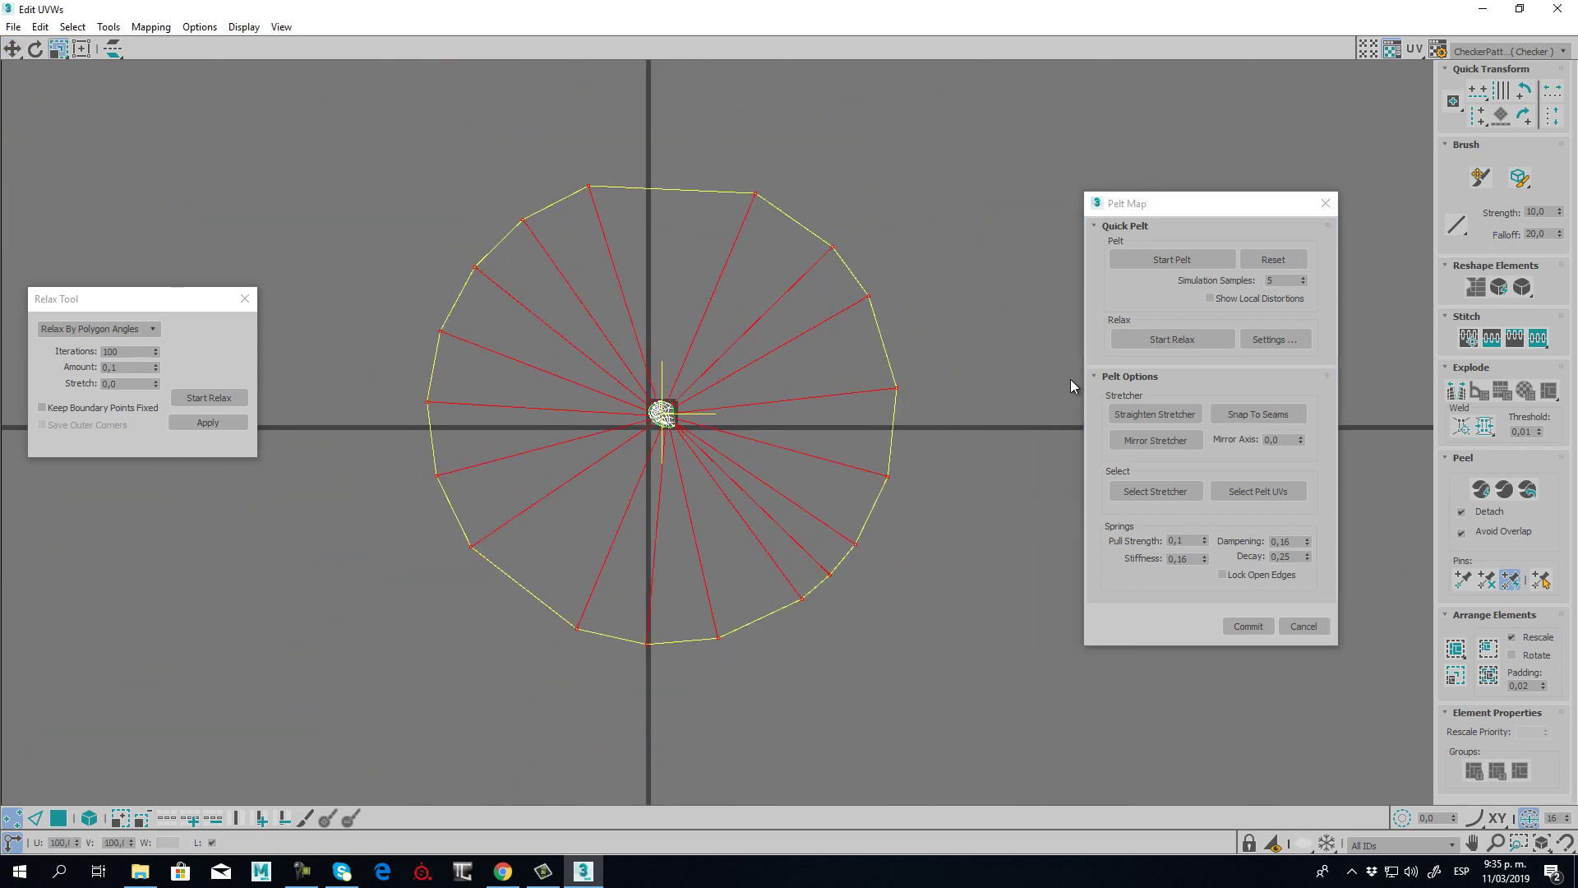
- Run the pelt simulation on the ear, commit it, and move the resulting shell clear of the other UV shells
click(1161, 260)
click(1246, 626)
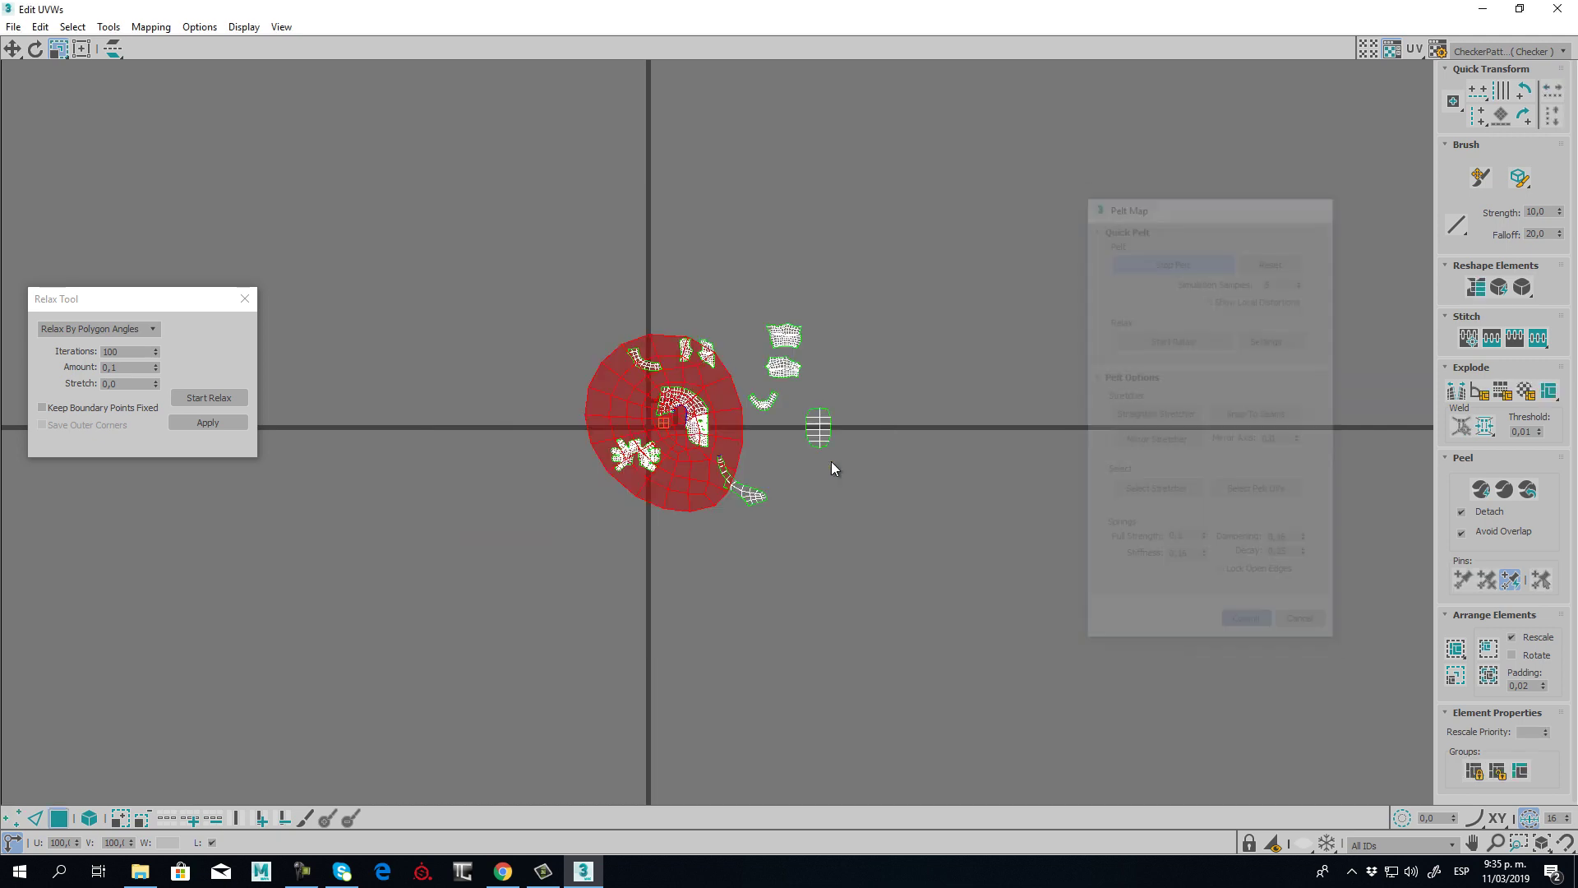
click(13, 49)
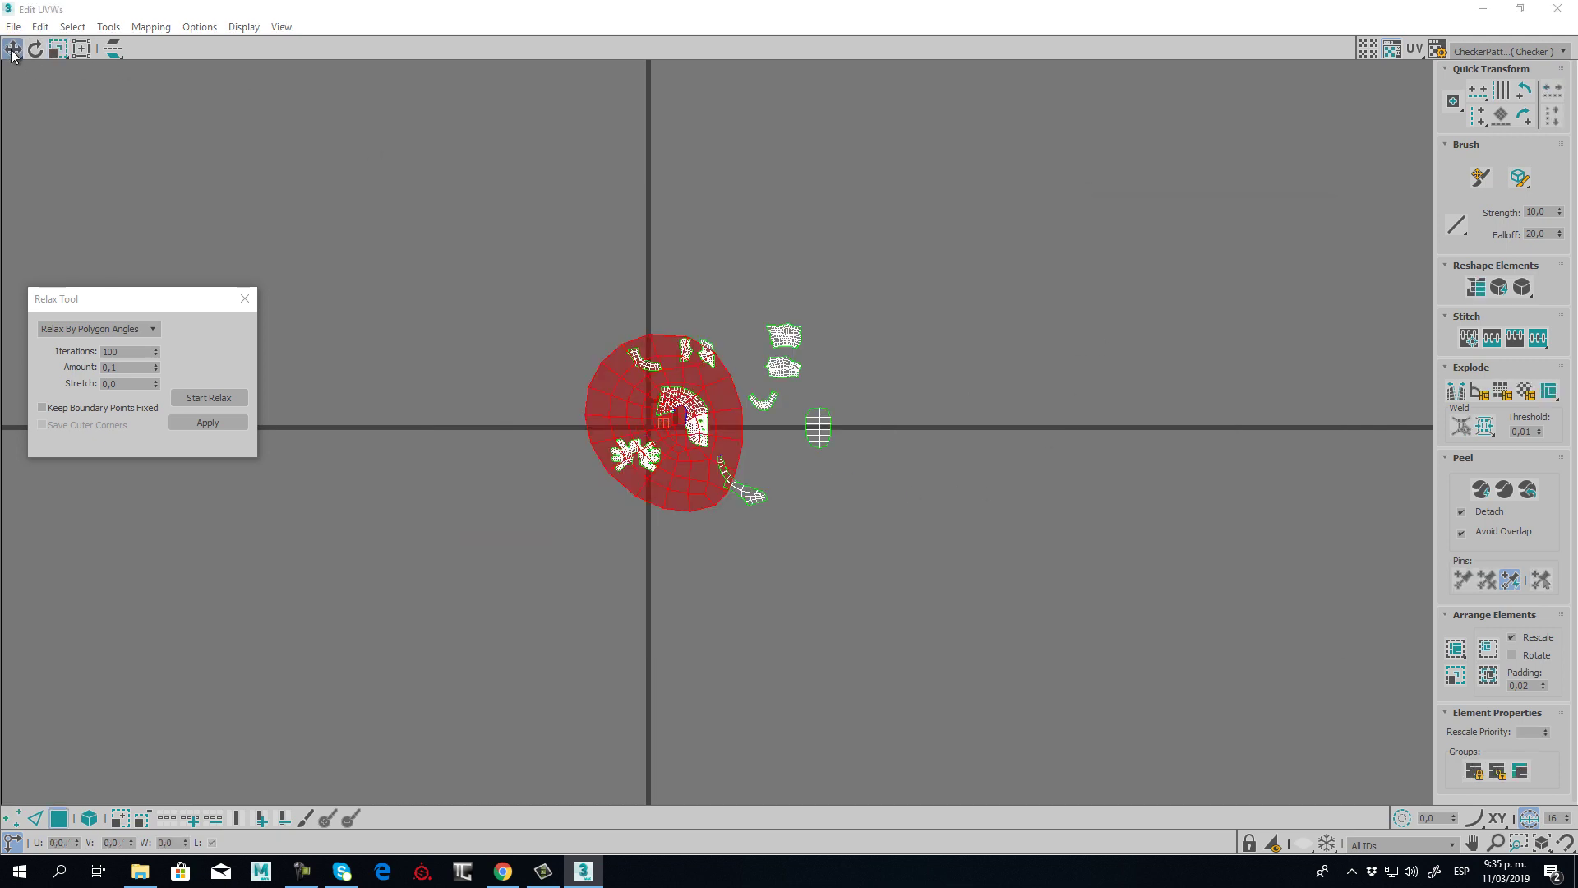
drag(666, 425, 503, 373)
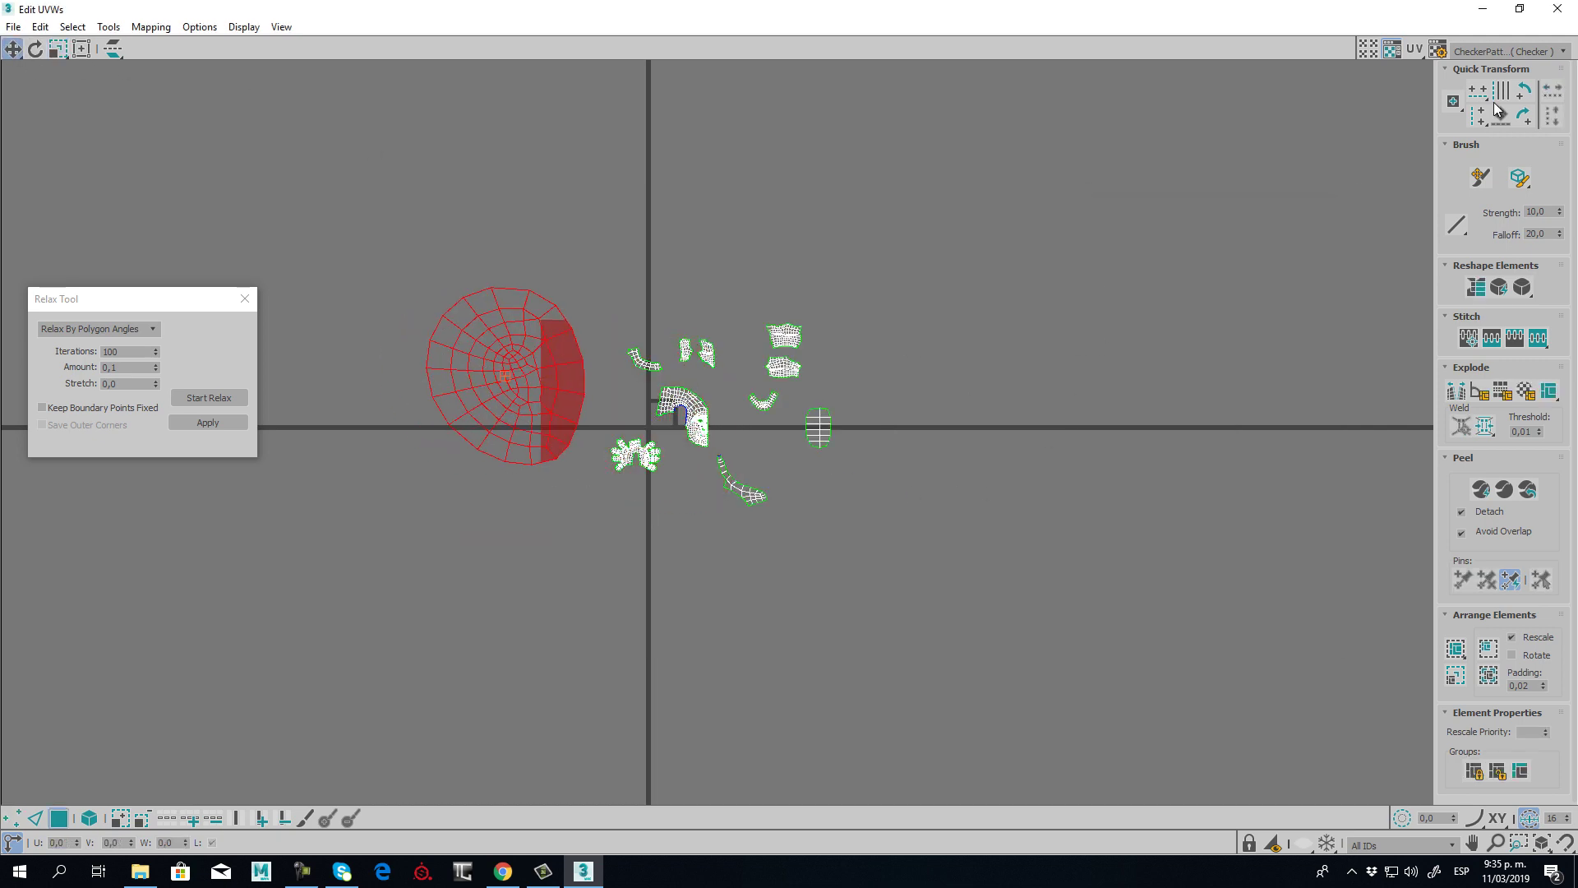
- Compare the checker pattern on the ear and head in the viewport with the size of the shells in the UV layout
click(1519, 9)
middle_drag(774, 415, 874, 386)
scroll(803, 352, down, 5)
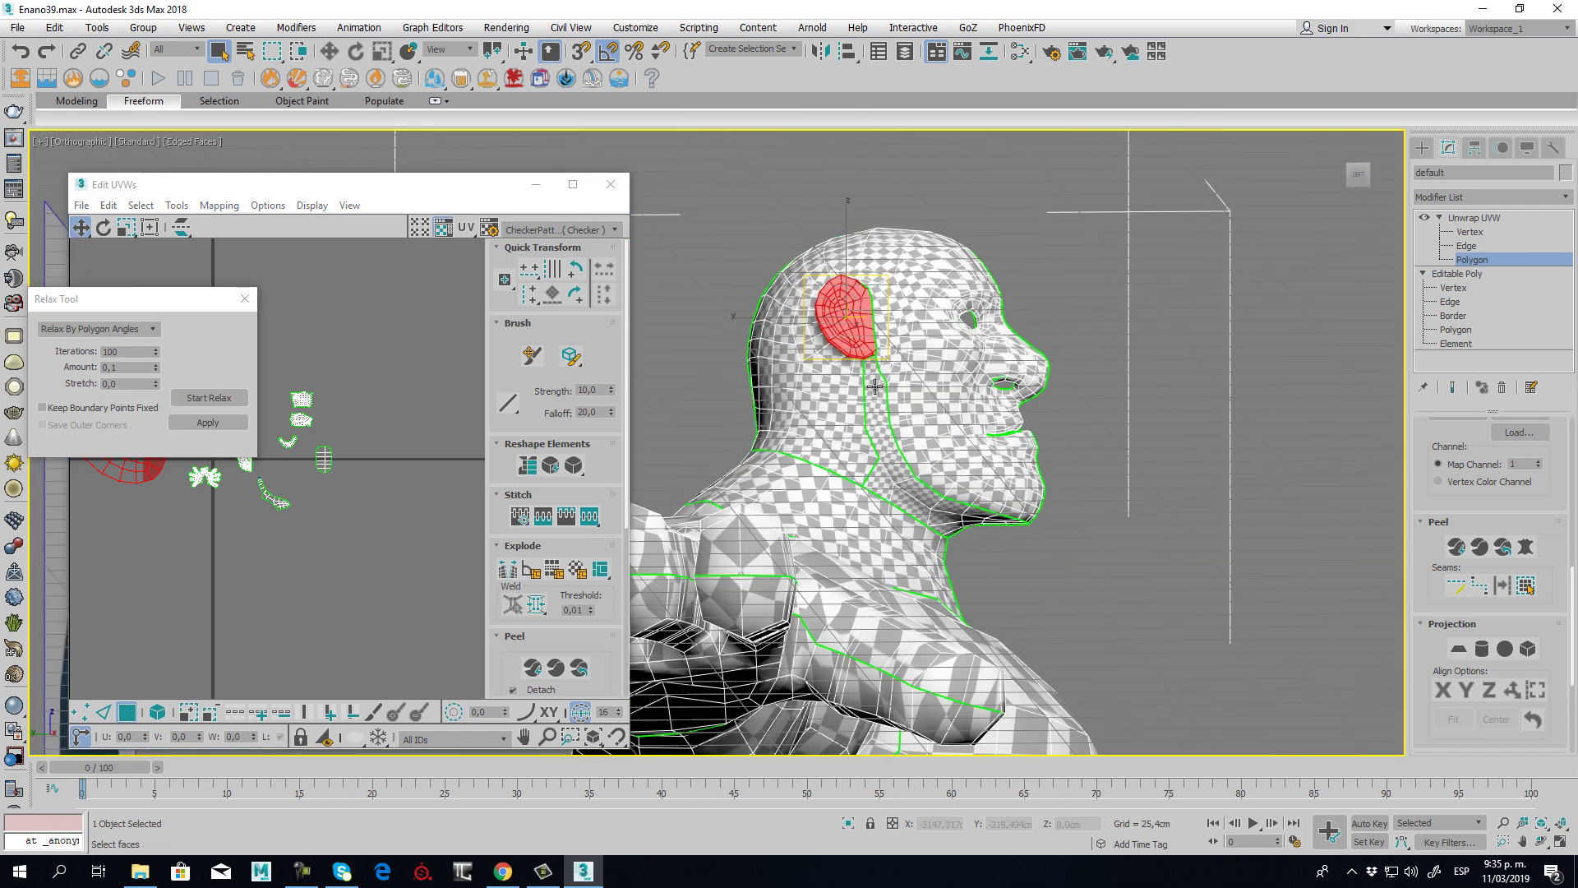
middle_drag(278, 483, 413, 513)
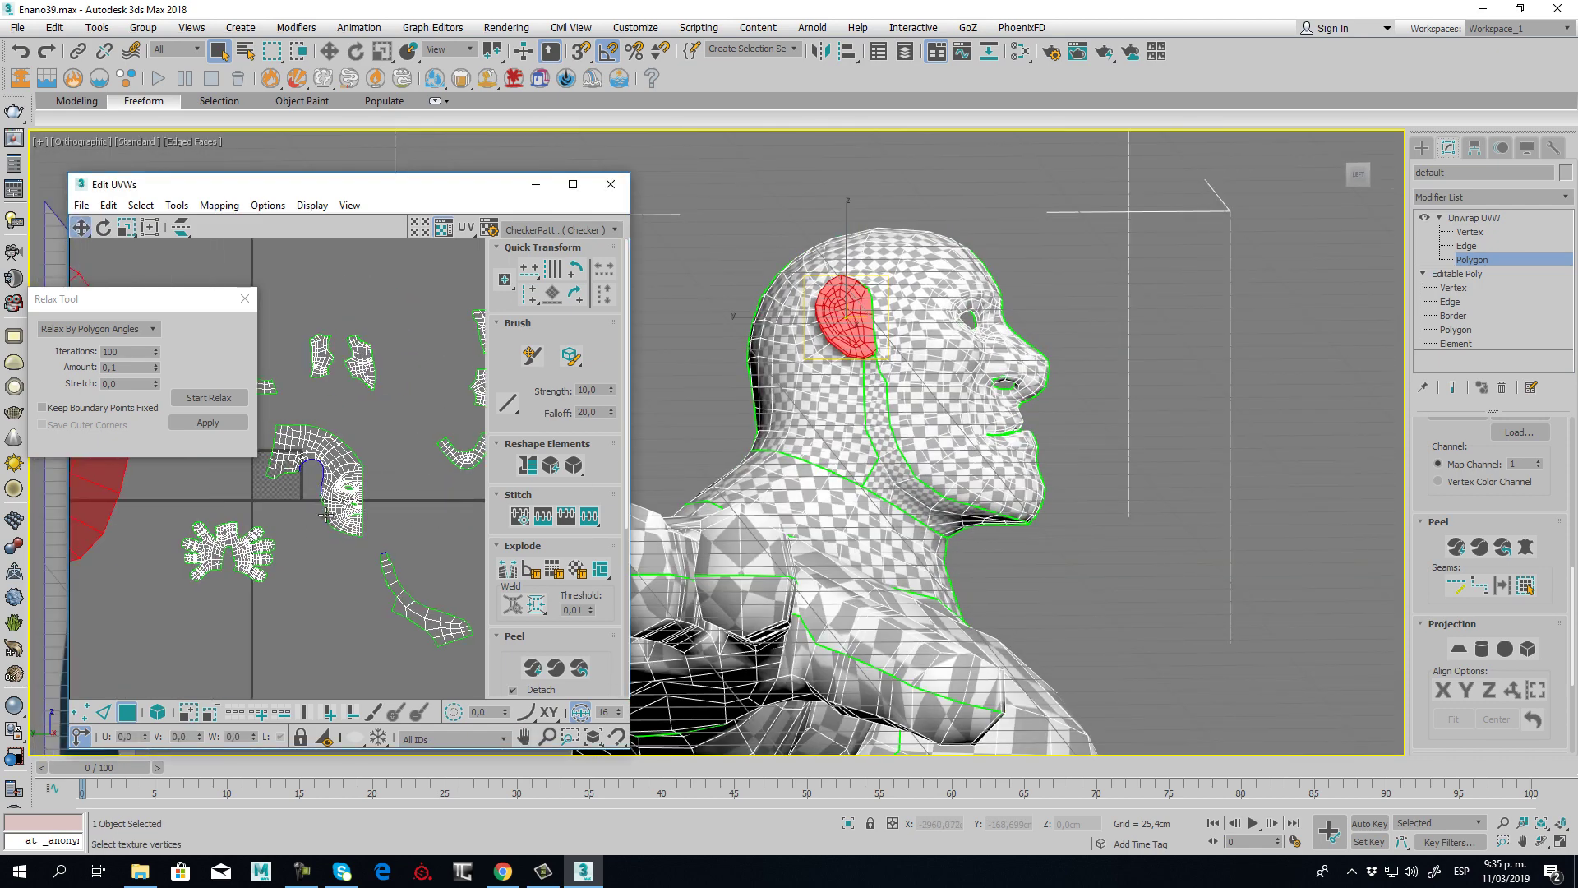
scroll(382, 583, up, 3)
scroll(316, 468, down, 4)
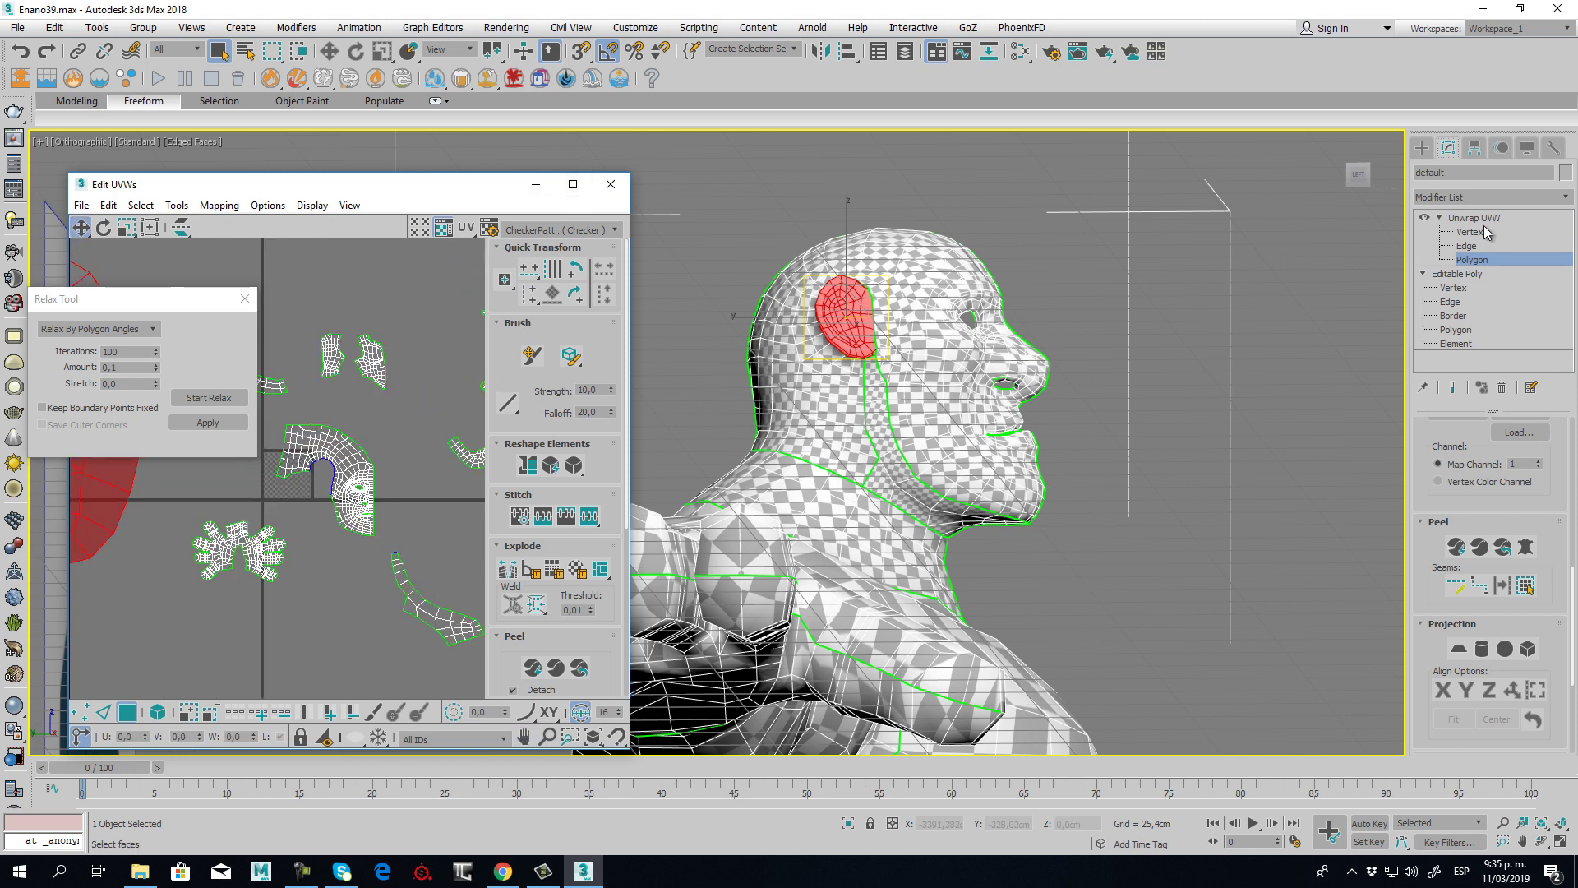
click(573, 184)
scroll(728, 367, down, 4)
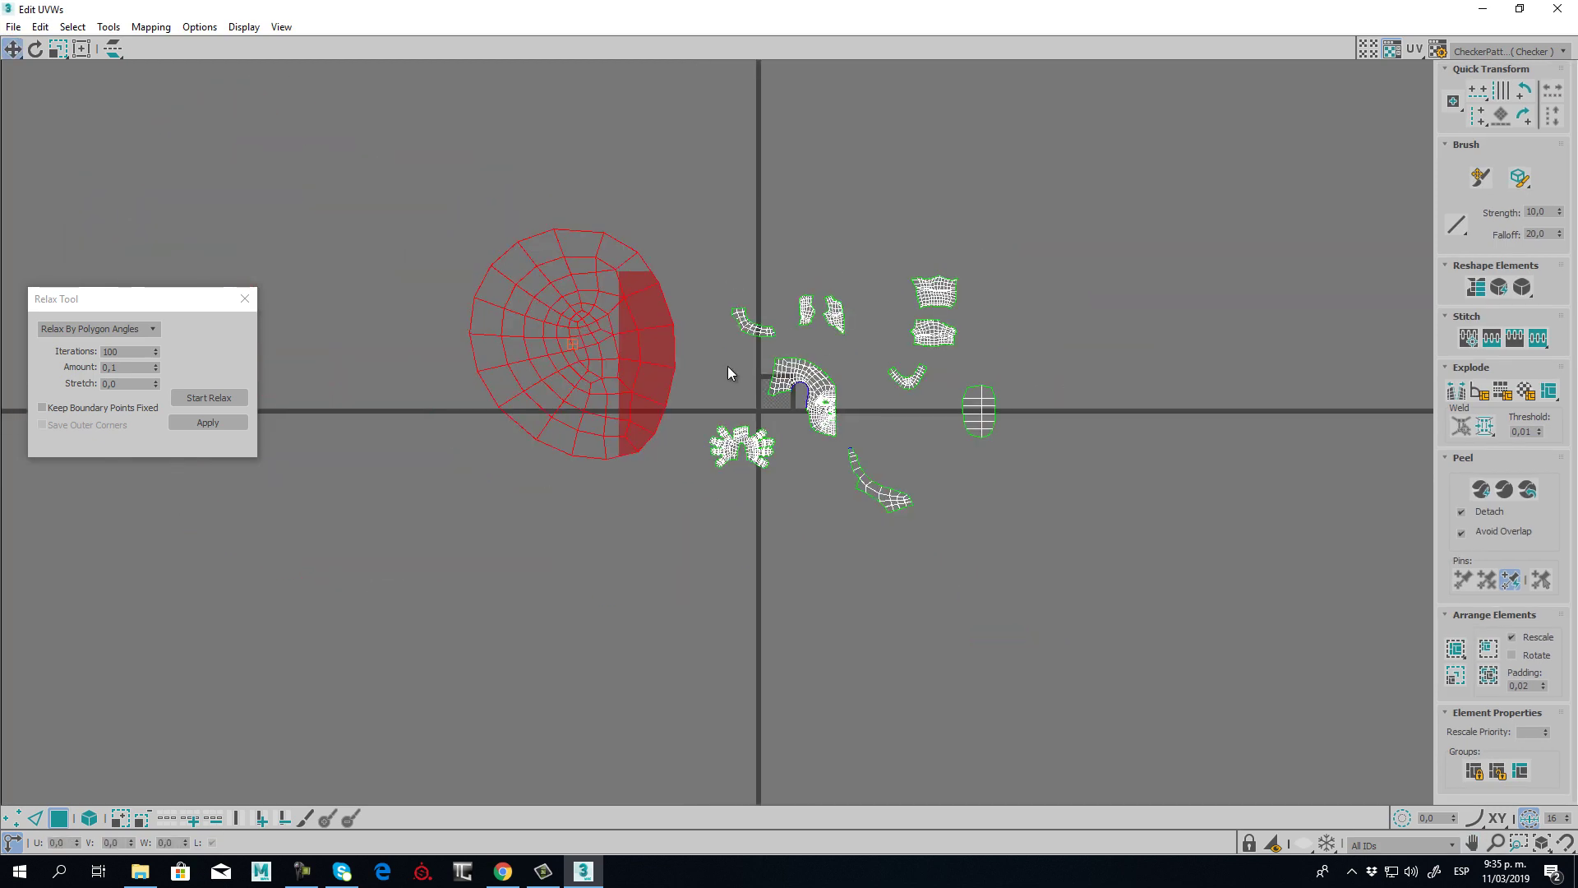
- Scale the ear shell down uniformly until it is smaller than the face and scalp shell
click(52, 48)
drag(712, 448, 694, 494)
drag(548, 231, 1159, 646)
scroll(803, 391, up, 5)
scroll(819, 485, up, 3)
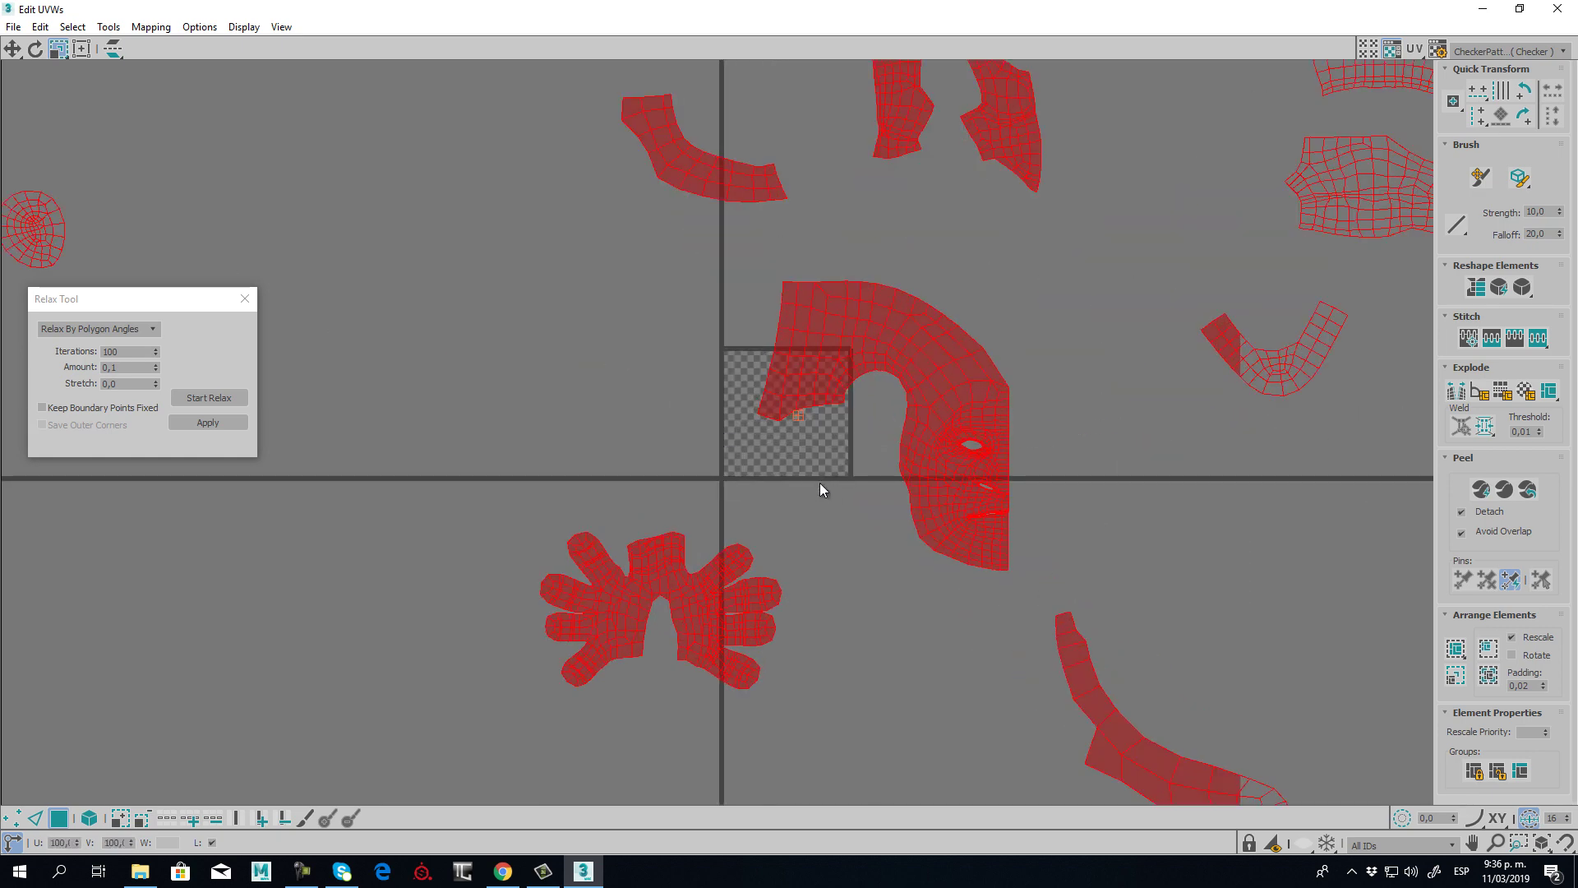
click(821, 485)
- Select all UV shells and pack them into the UV tile
scroll(756, 473, down, 4)
scroll(757, 475, down, 3)
key(ctrl+a)
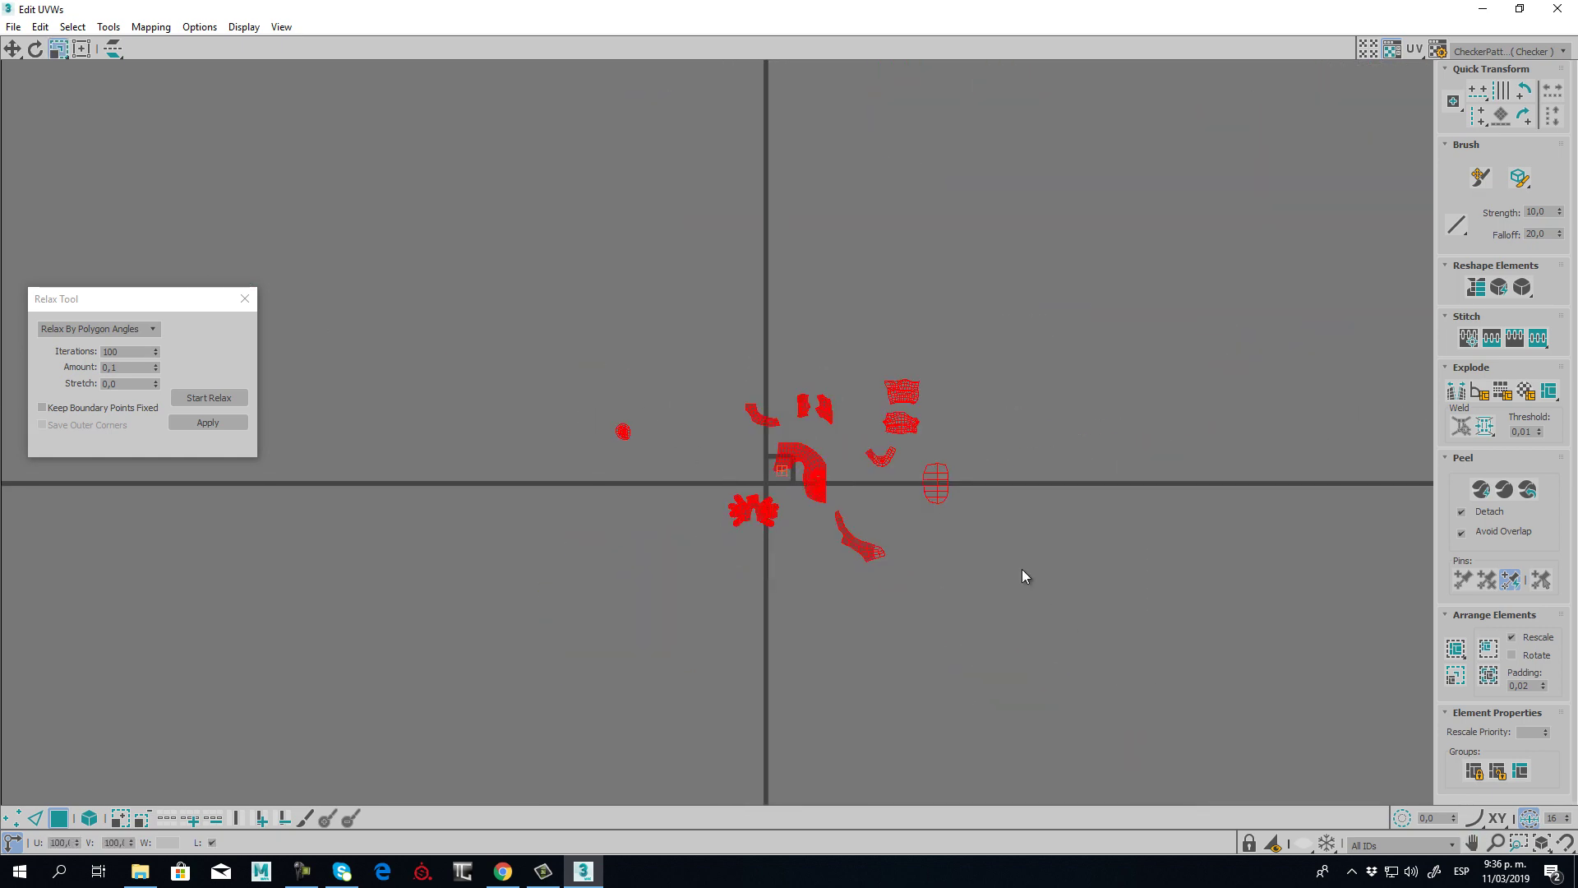
click(1455, 651)
scroll(718, 428, up, 10)
middle_drag(663, 221, 693, 319)
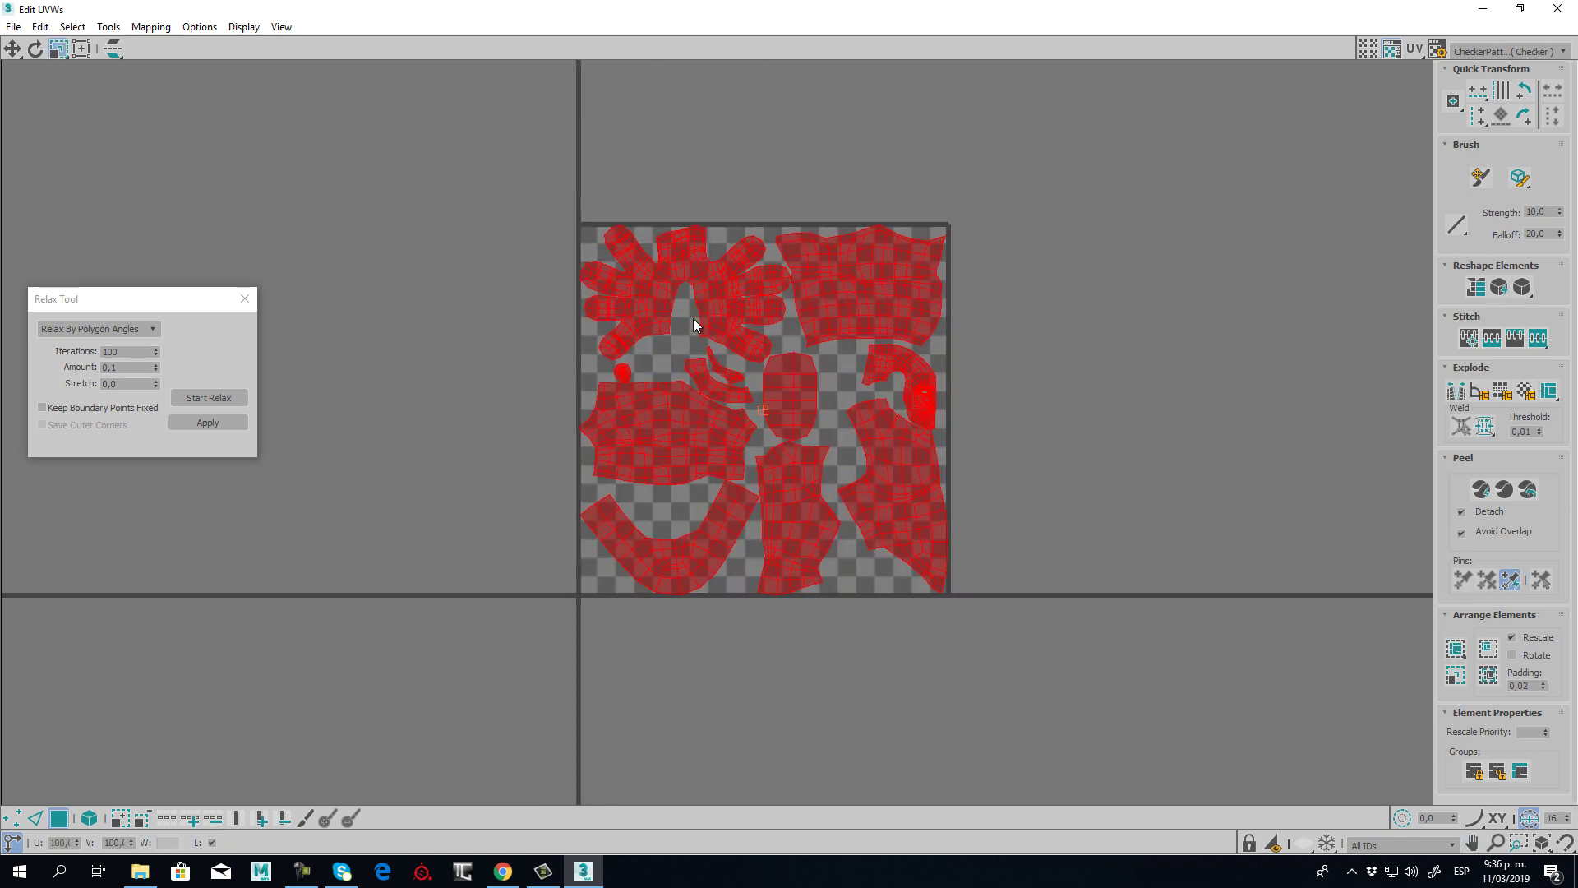
scroll(1034, 486, down, 3)
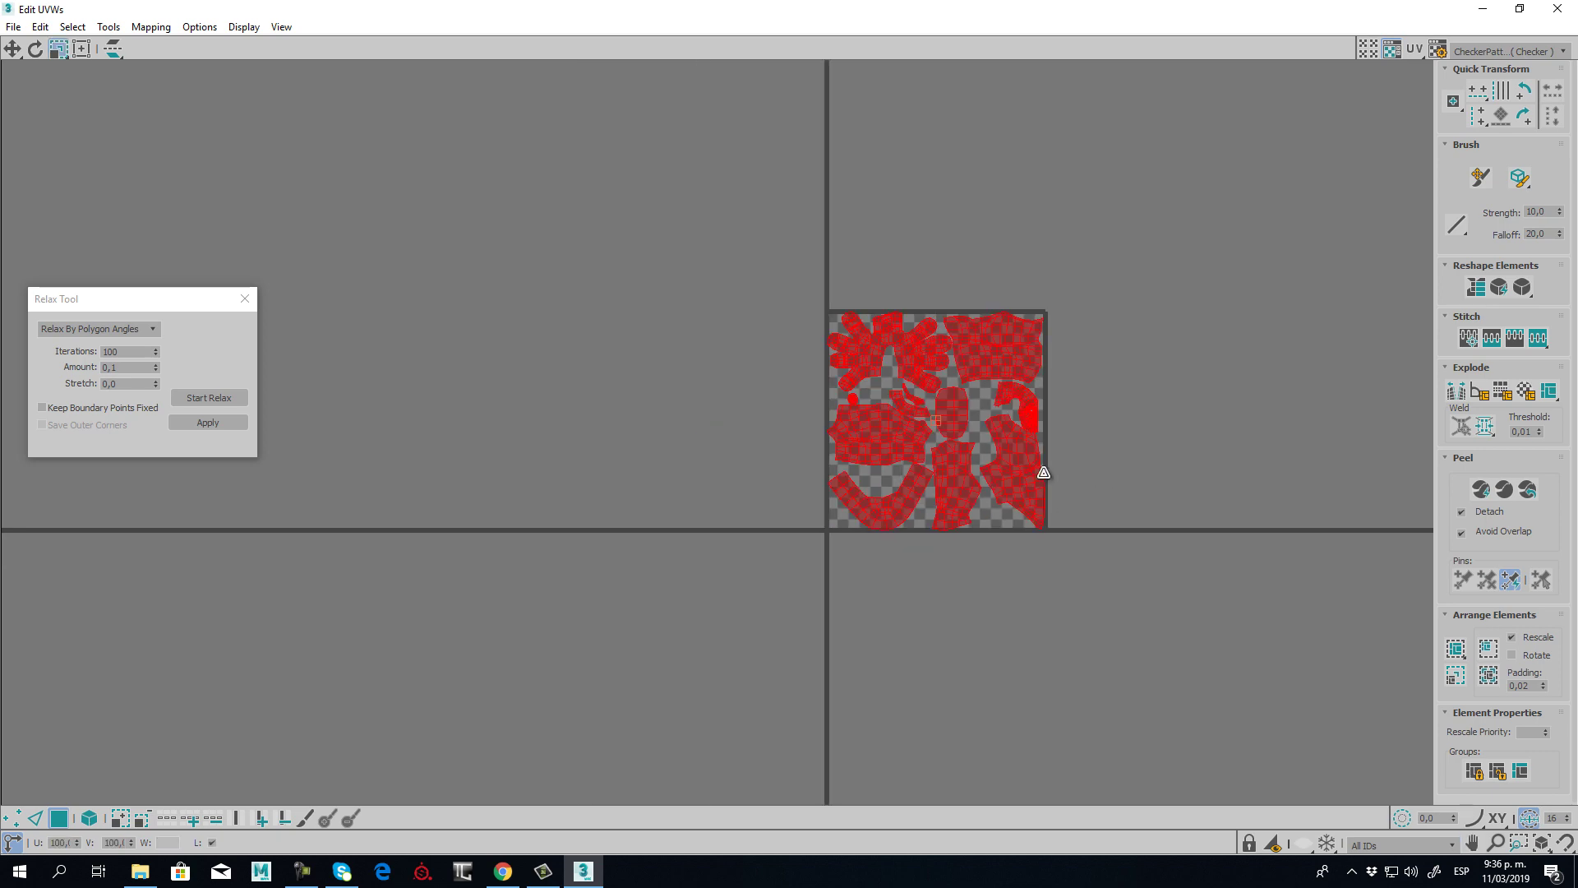
- Turn on selection by UV element and move the large shell at the tile's lower-right out to the right of the tile
click(12, 49)
click(1091, 543)
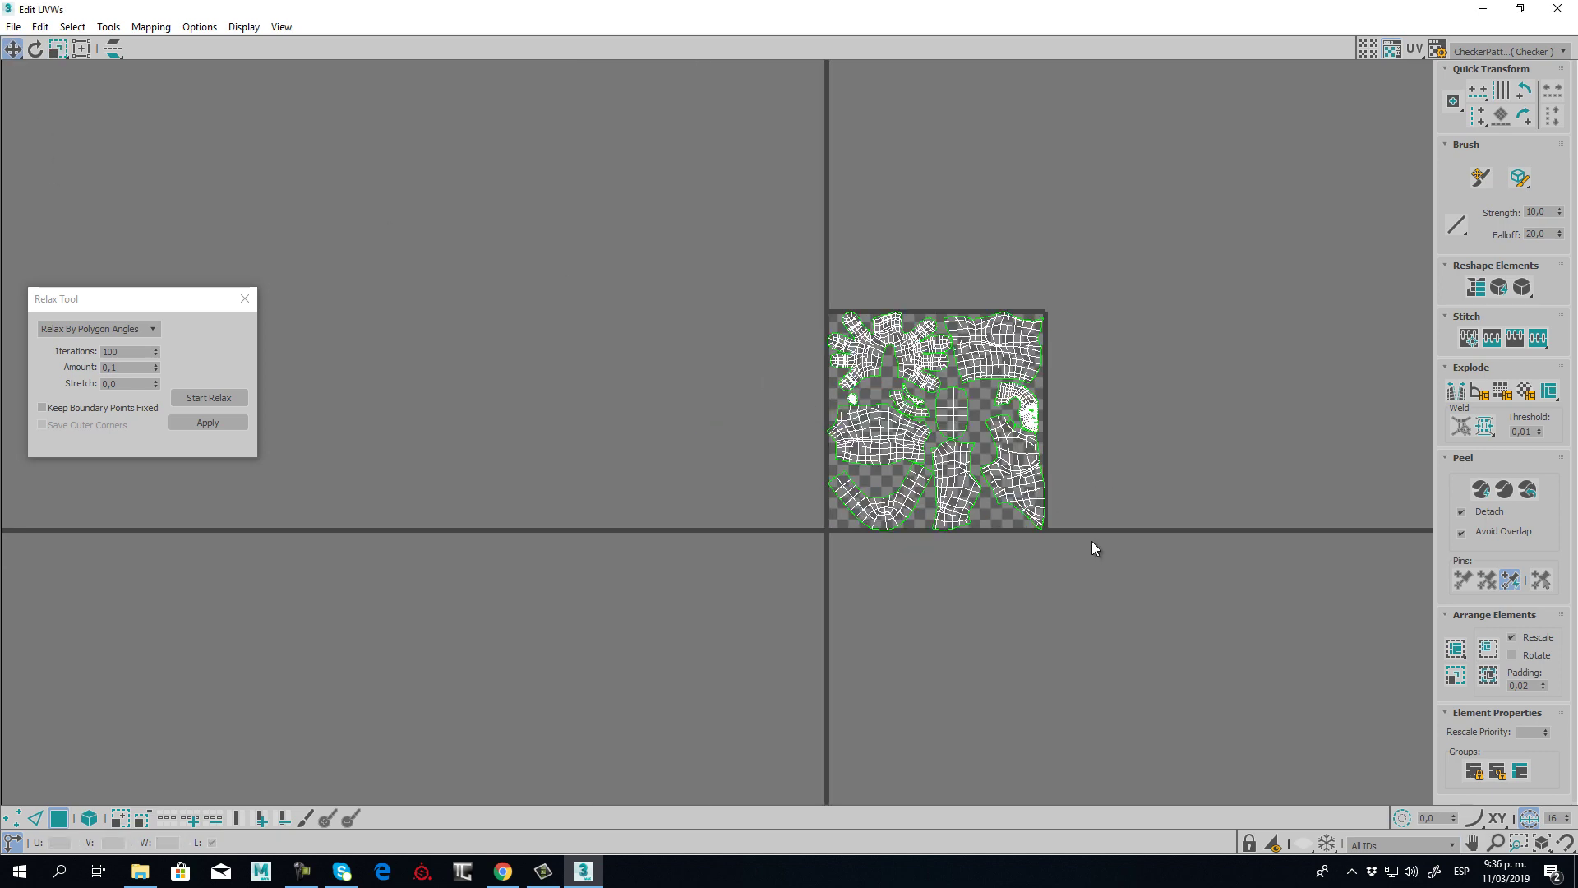
scroll(1023, 488, up, 3)
drag(949, 405, 1147, 562)
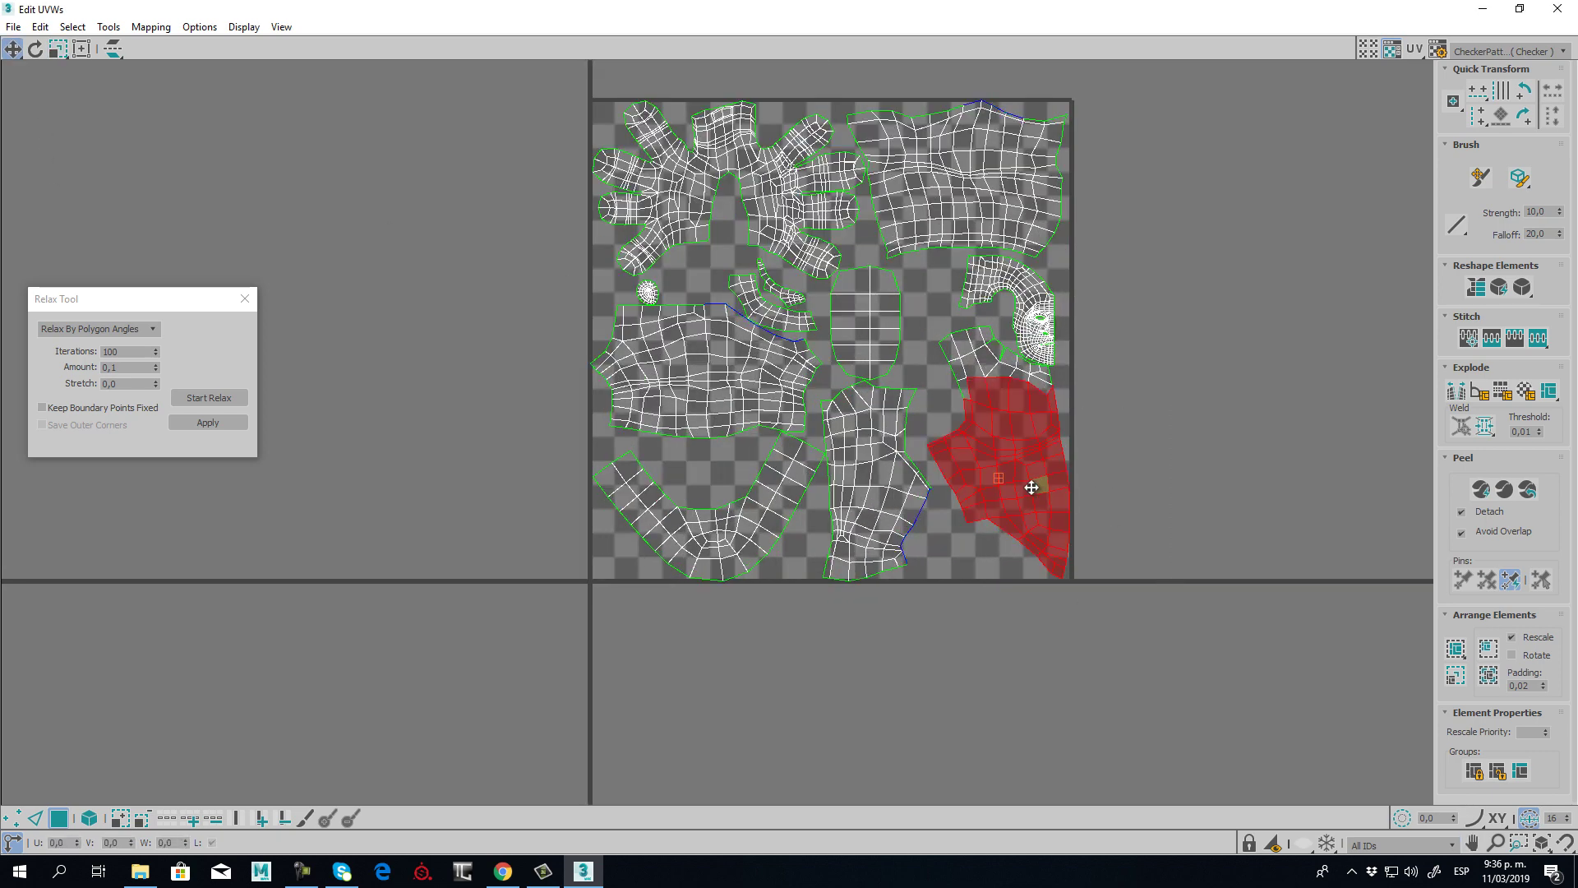
click(92, 817)
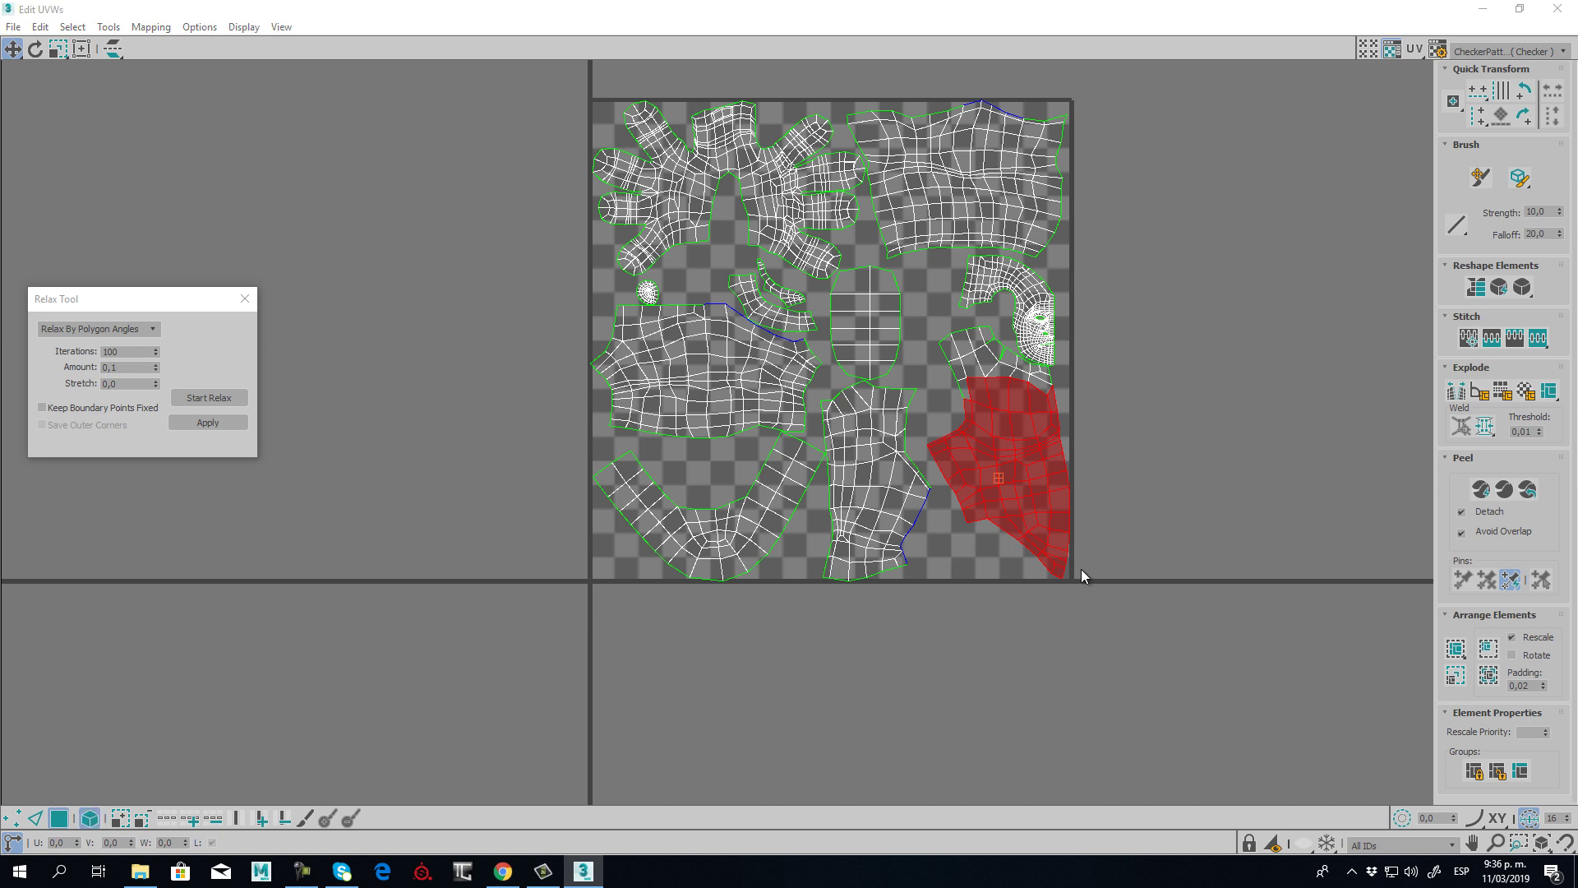
drag(1019, 486, 1273, 473)
- Move the face and scalp shell into the tile's lower-right corner, and take the narrow body shell and the hand shell outside the tile
drag(1044, 331, 1050, 515)
drag(871, 489, 1355, 190)
middle_drag(838, 437, 857, 533)
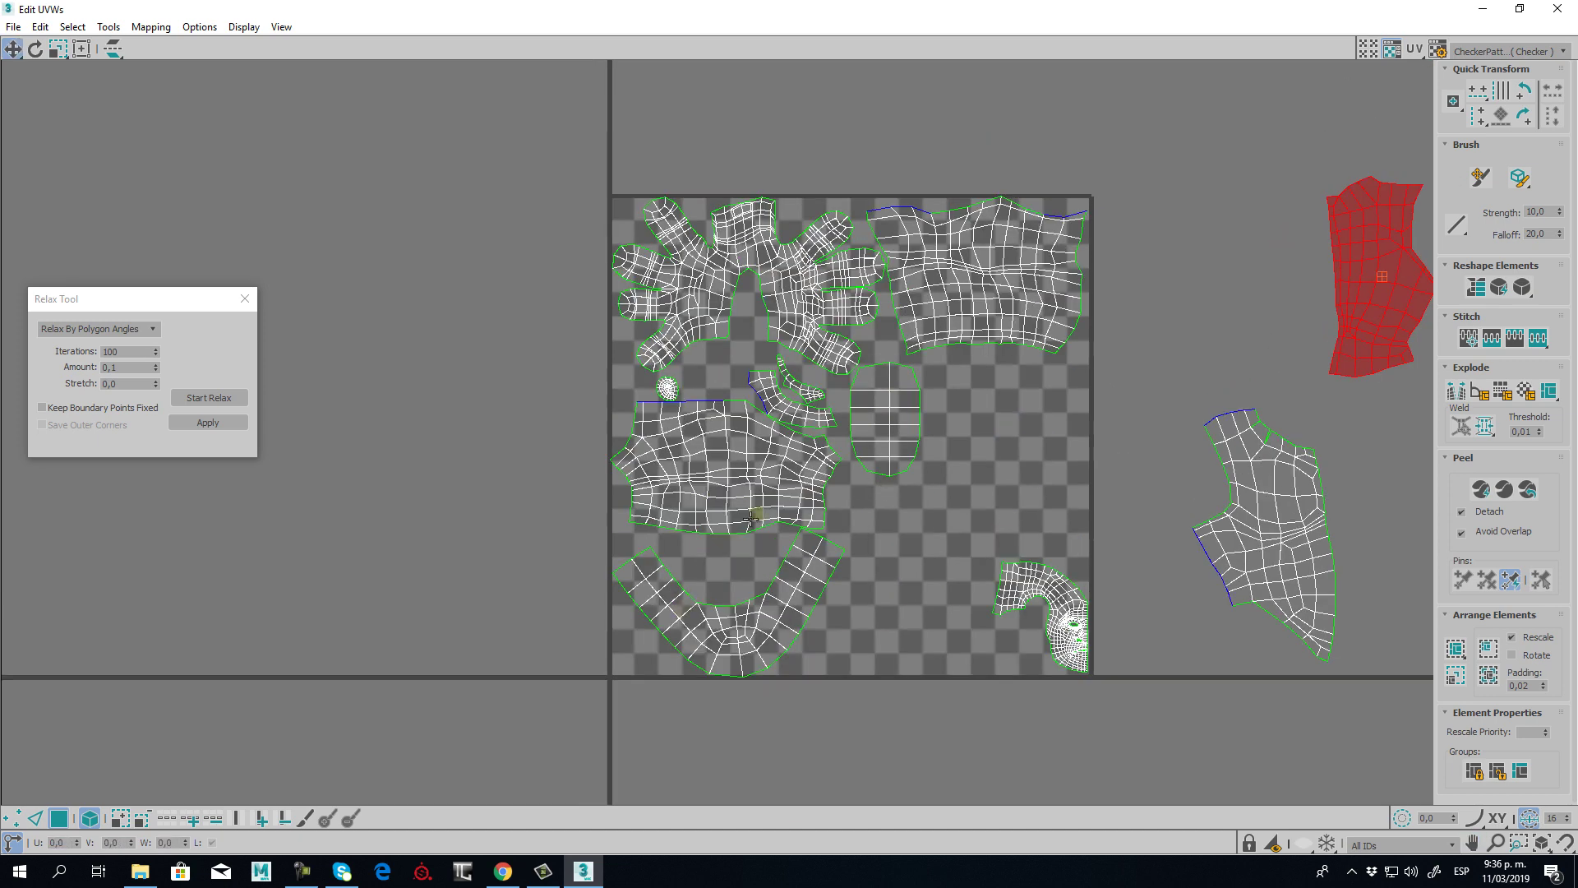
click(757, 289)
drag(758, 288, 463, 235)
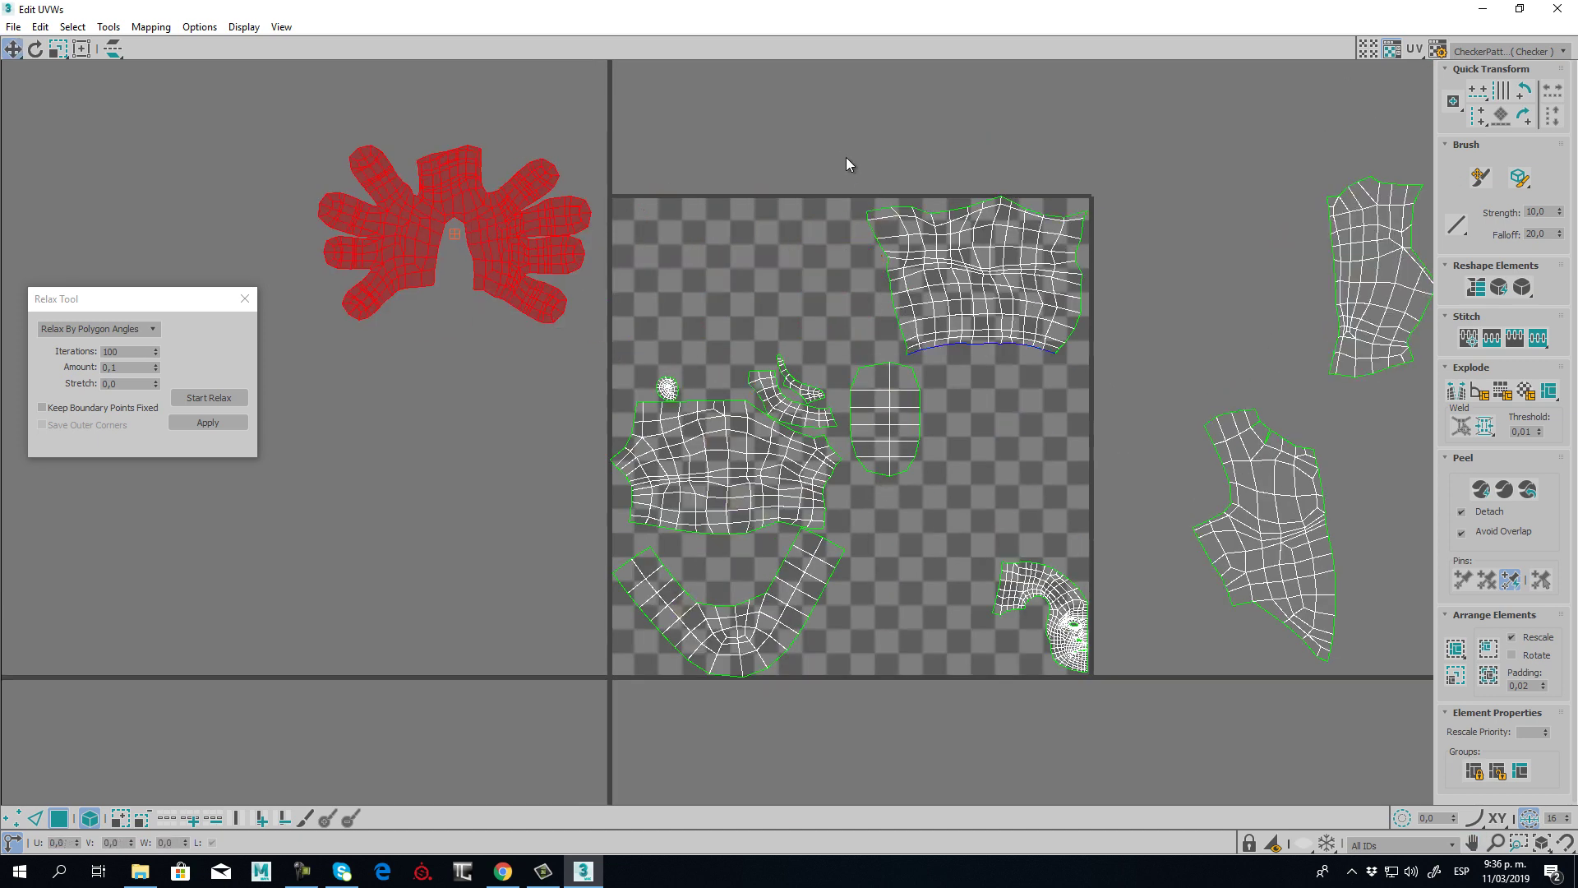
- Place the oval shell in the tile's upper-left corner and shrink it to roughly half its size with the freeform gizmo
drag(902, 440, 659, 265)
click(82, 49)
key(ctrl+z)
click(725, 311)
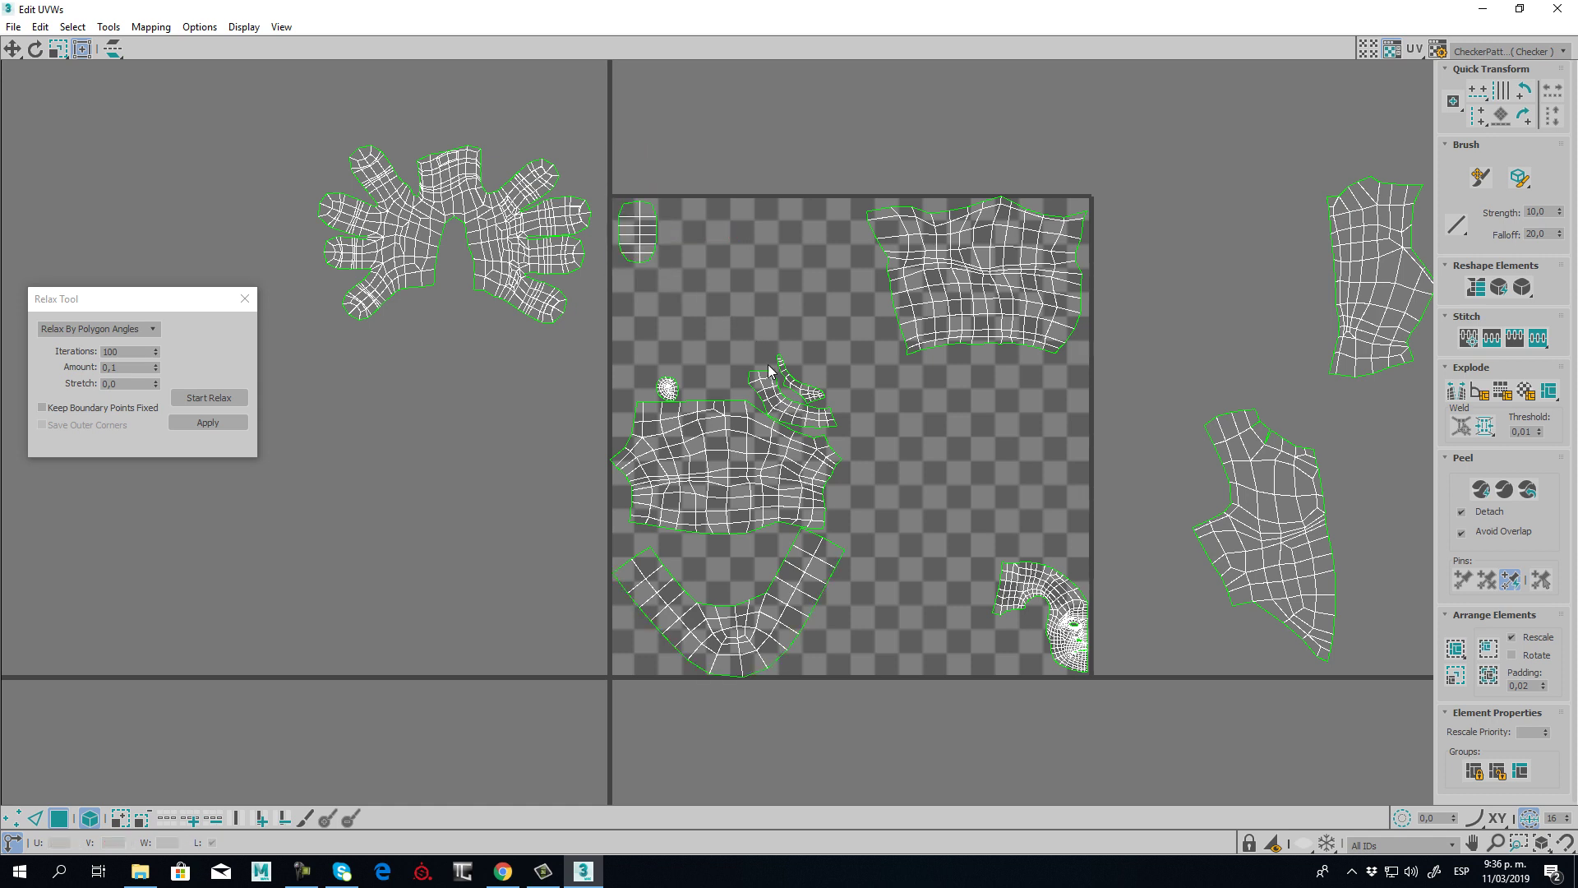
- Enlarge the face and scalp shell proportionally to about one and a half times its size, keeping it in the tile's lower-right corner
drag(986, 542, 1103, 714)
shift+drag(984, 562, 916, 490)
key(ctrl+z)
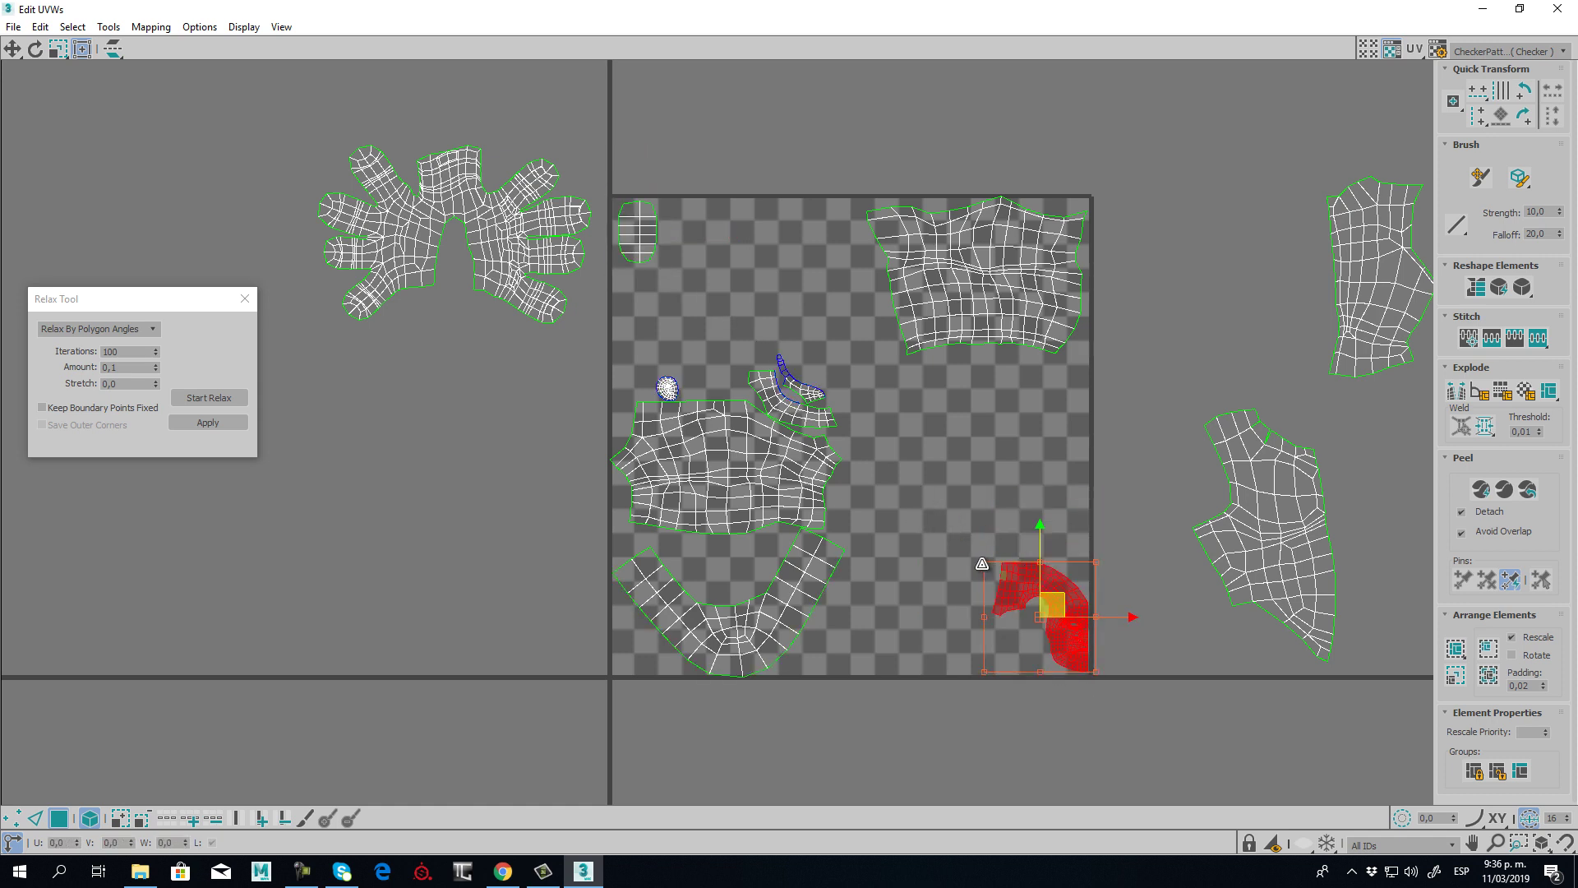
drag(982, 564, 923, 477)
click(689, 572)
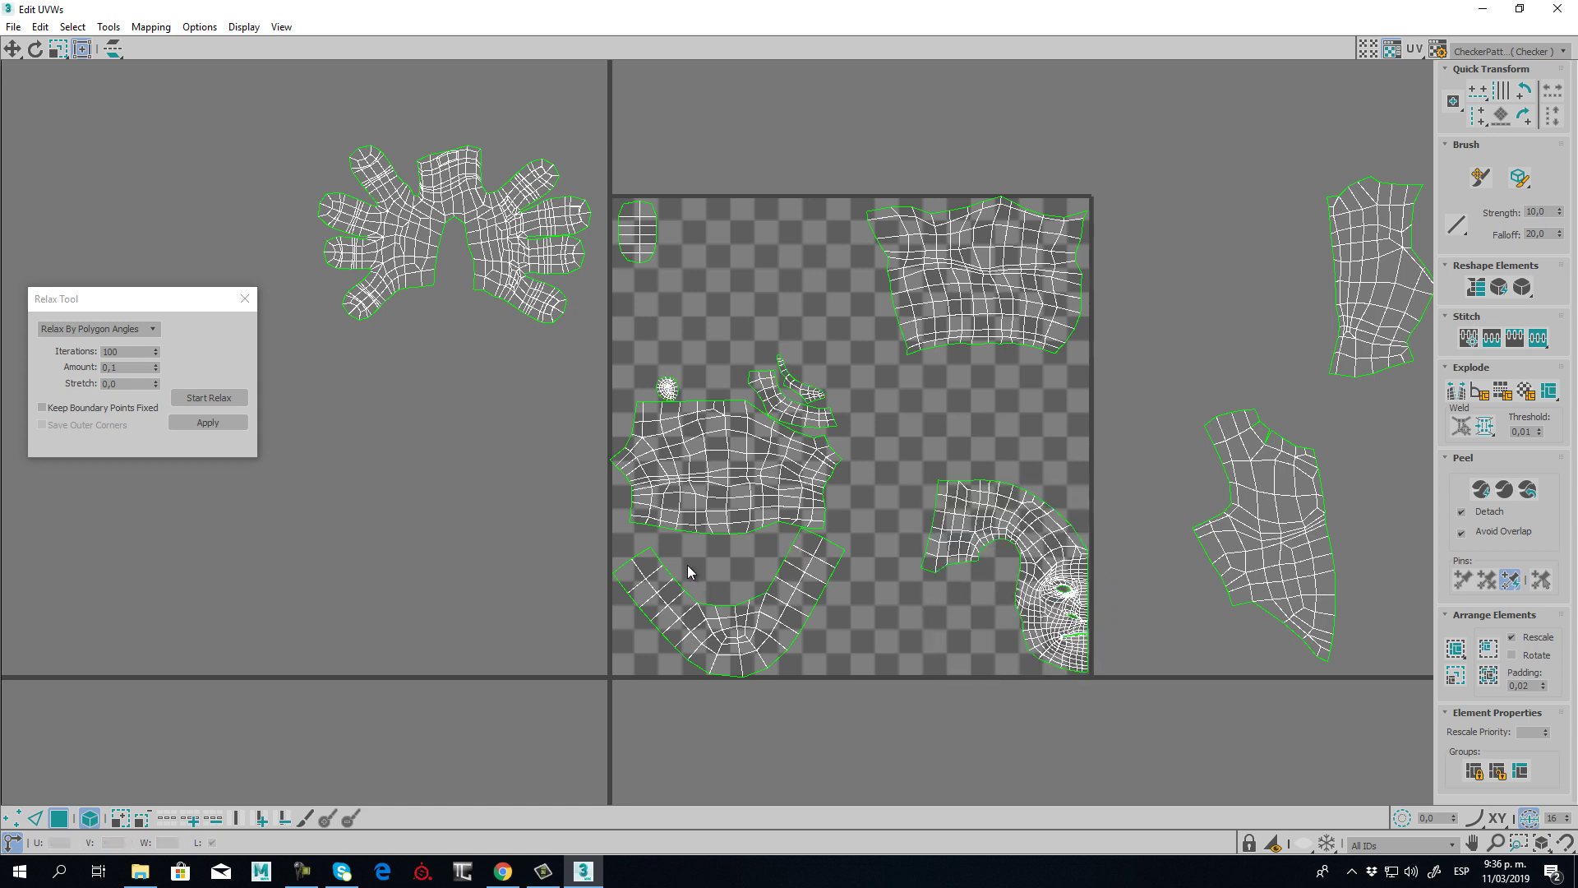
- Scale the U-shaped shell down and place it beside the oval shell at the top of the tile
click(804, 606)
drag(846, 529, 753, 230)
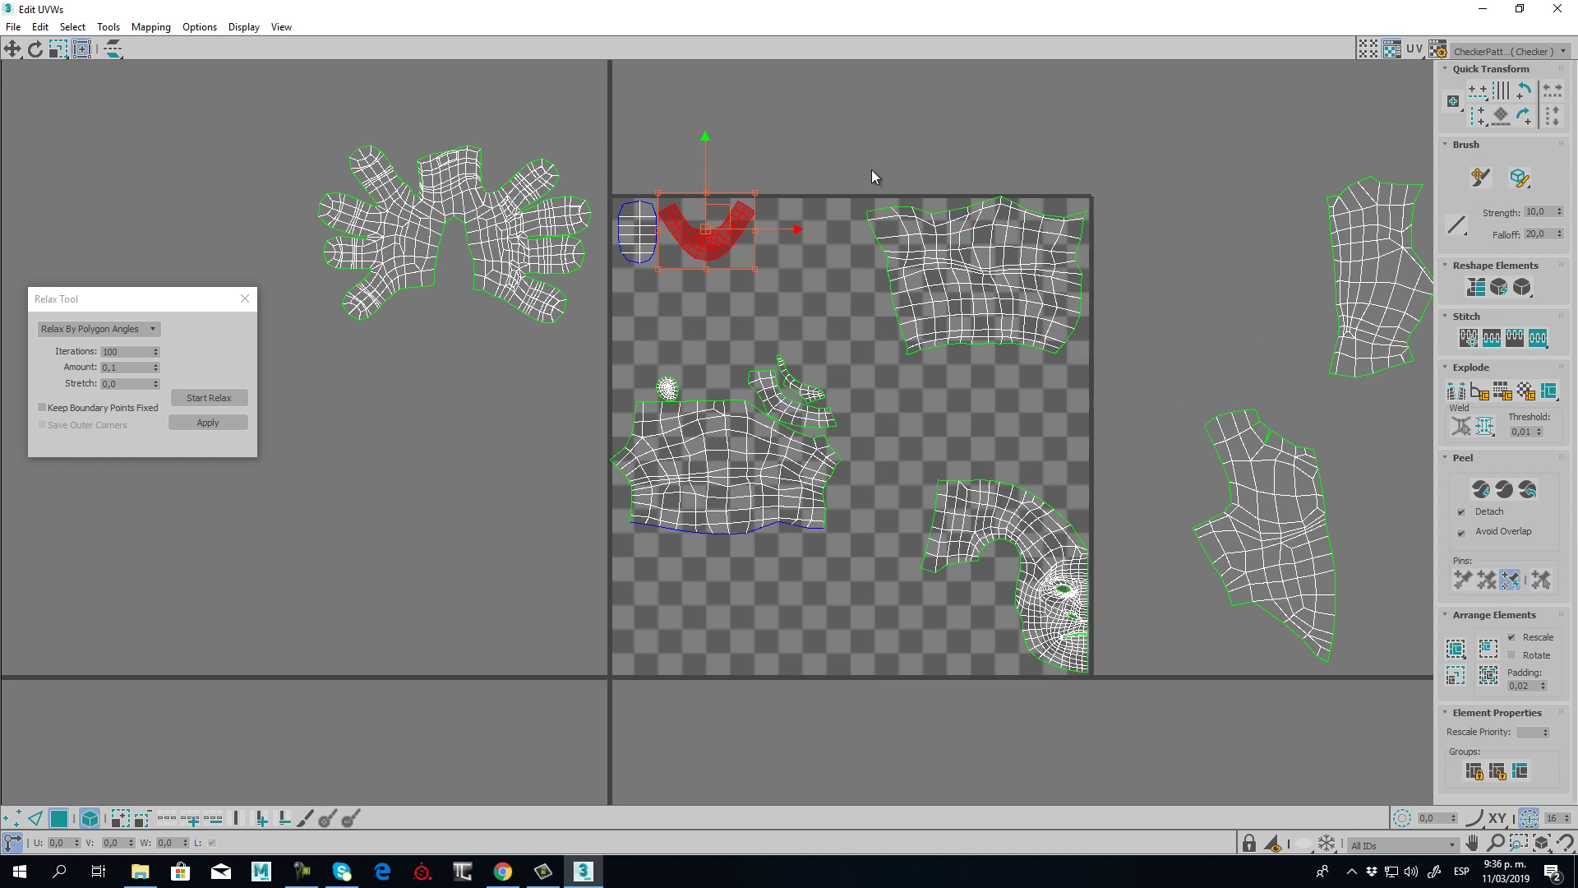
click(824, 483)
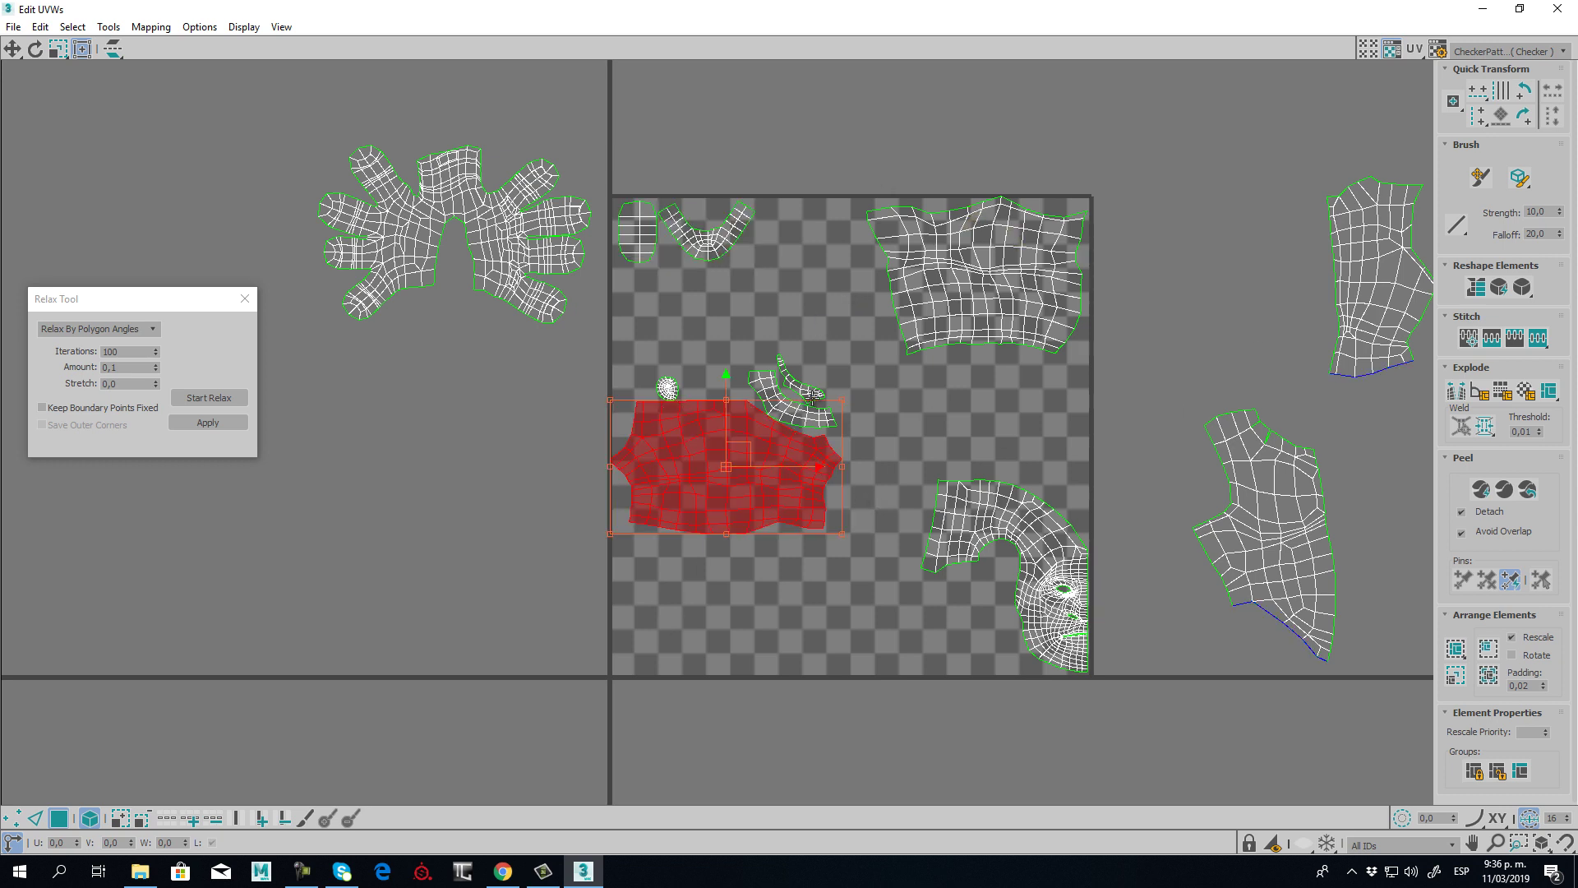
click(799, 323)
- Move the curved strips and the ear shell above the face shell, and shift the wide body shell up below the U-shaped shell
click(807, 403)
drag(807, 403, 1056, 420)
drag(667, 388, 1058, 408)
drag(611, 374, 856, 599)
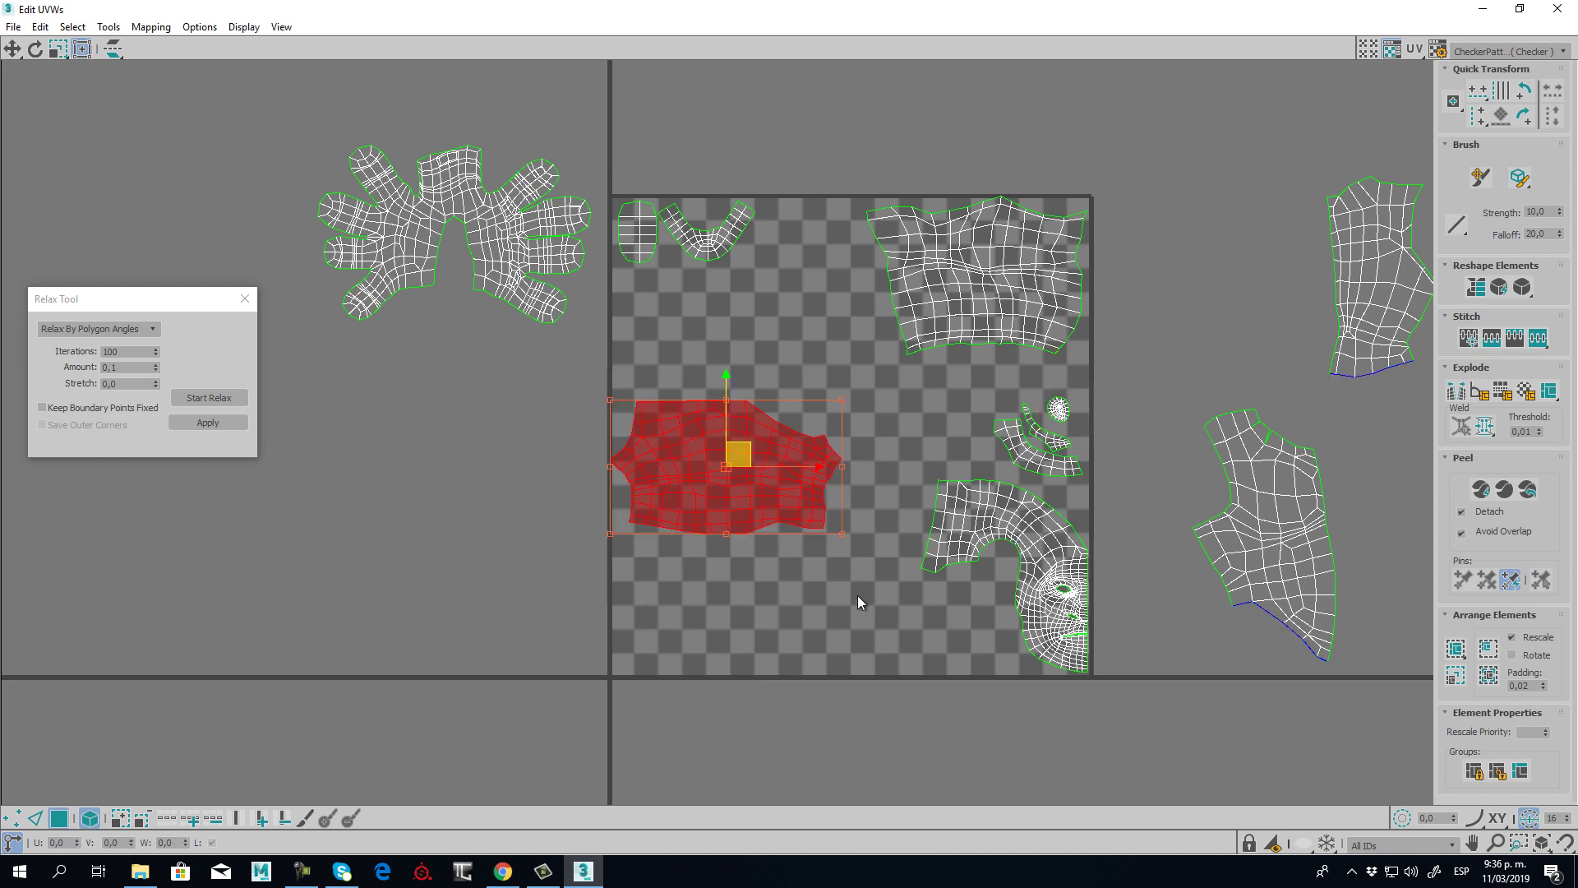
drag(787, 516, 810, 393)
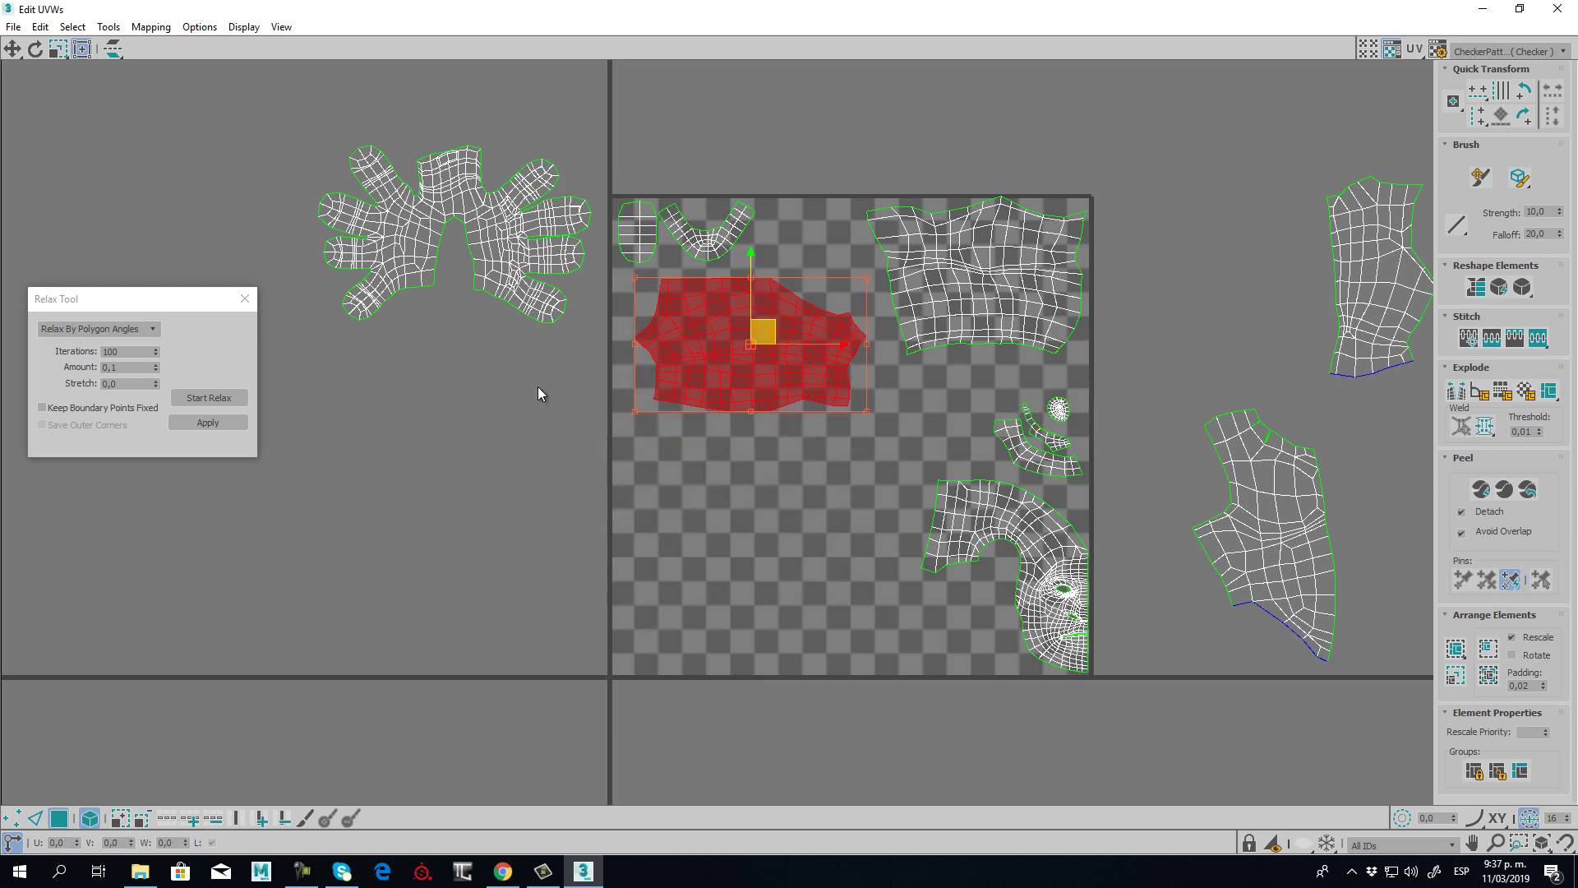
- Shrink the hand shell proportionally and fit it in the gap between the upper-right body shell and the face shell
click(568, 267)
ctrl+drag(592, 144, 478, 220)
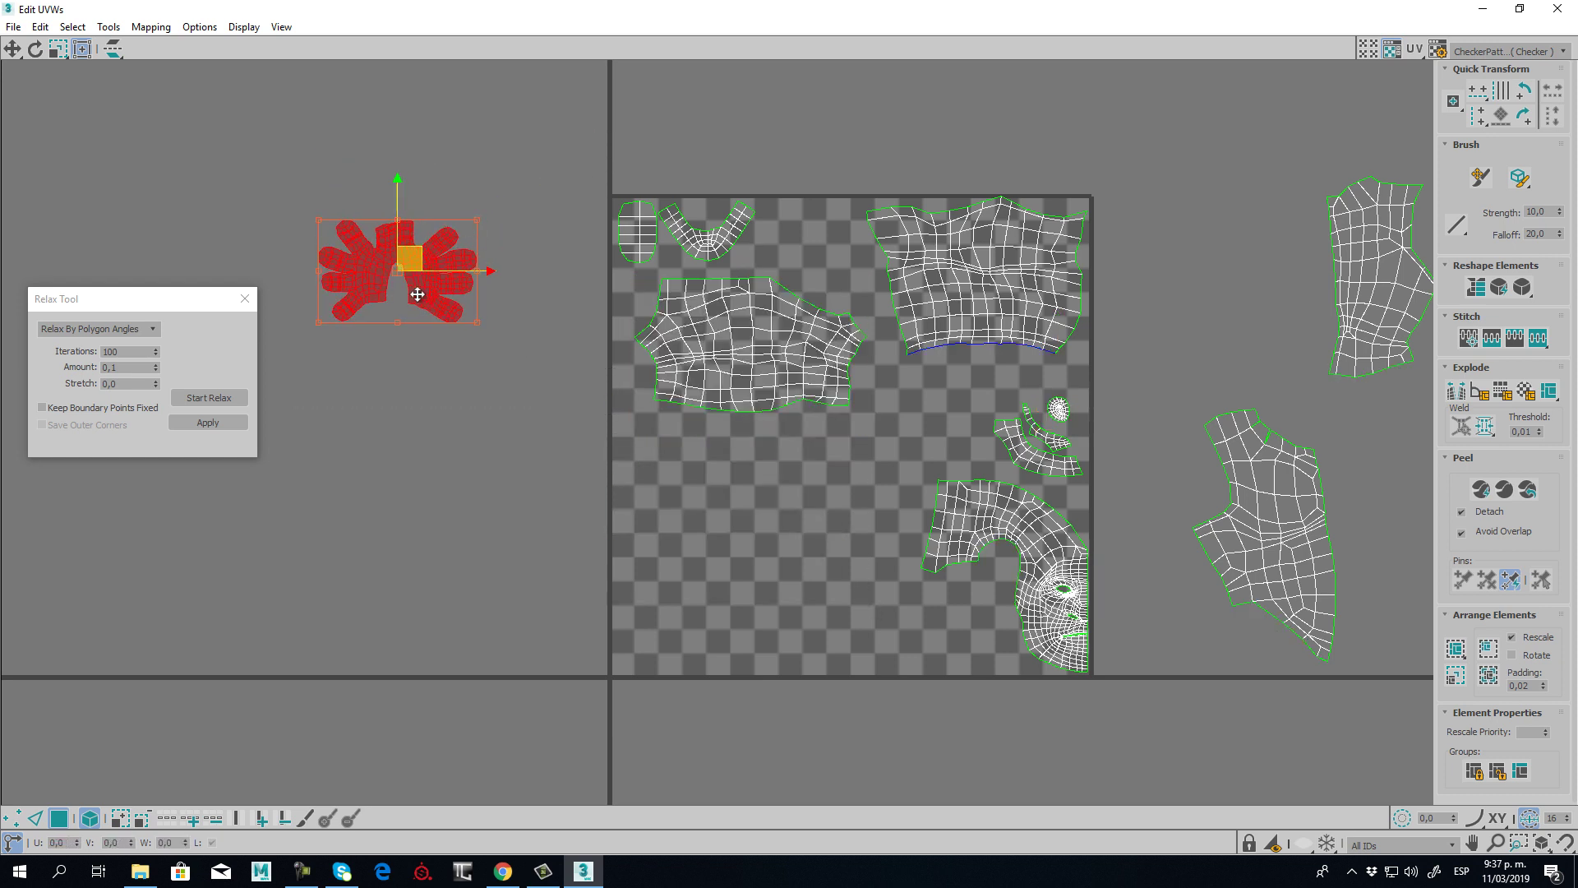
drag(425, 292, 943, 429)
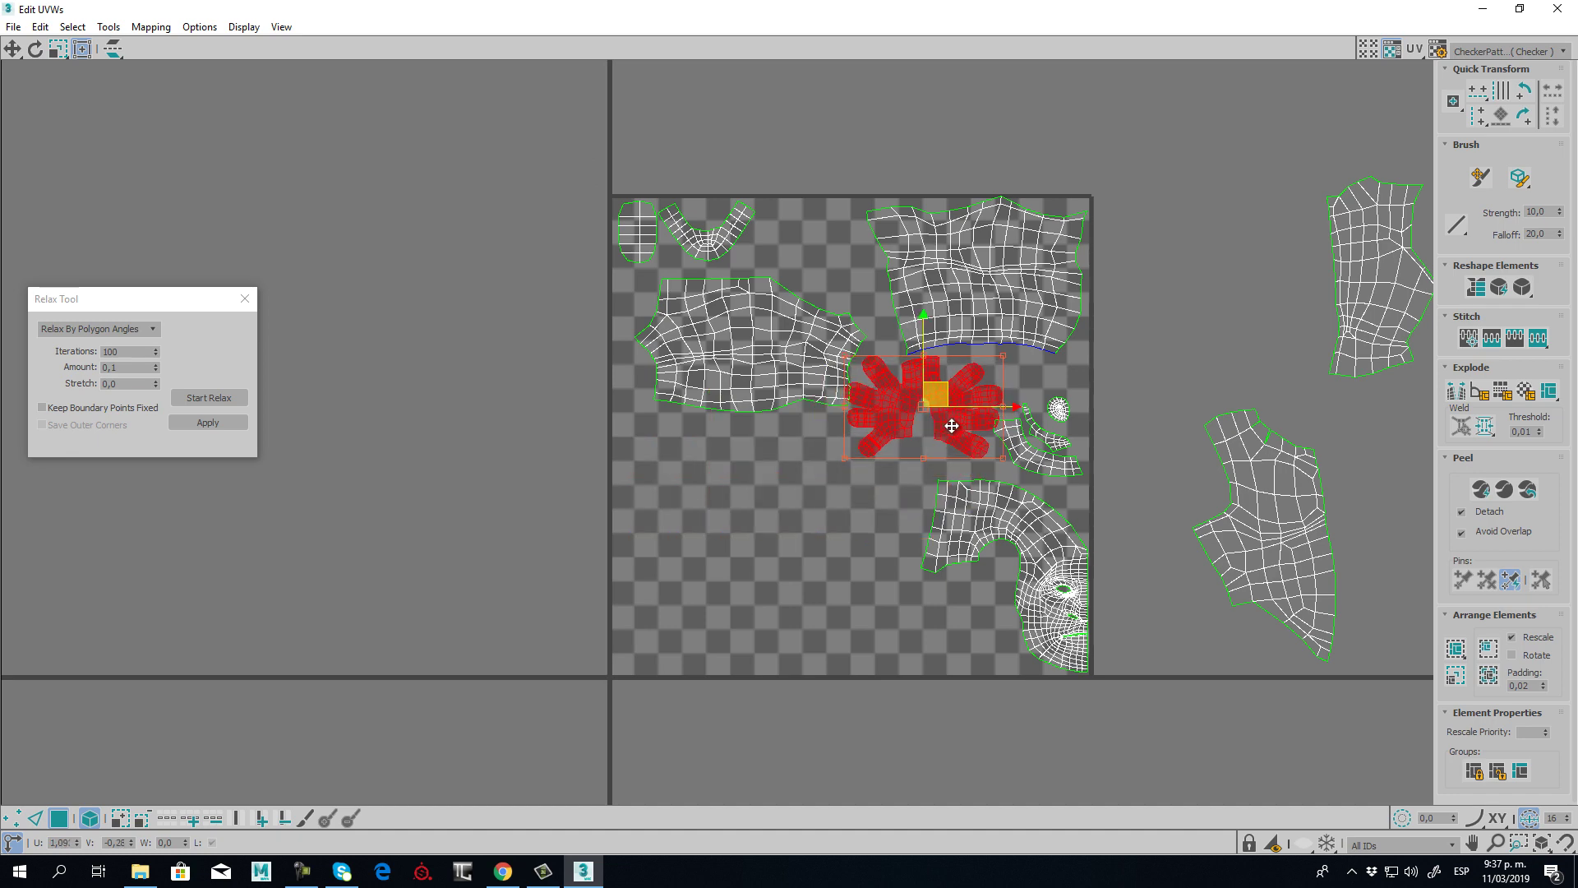
scroll(947, 423, up, 3)
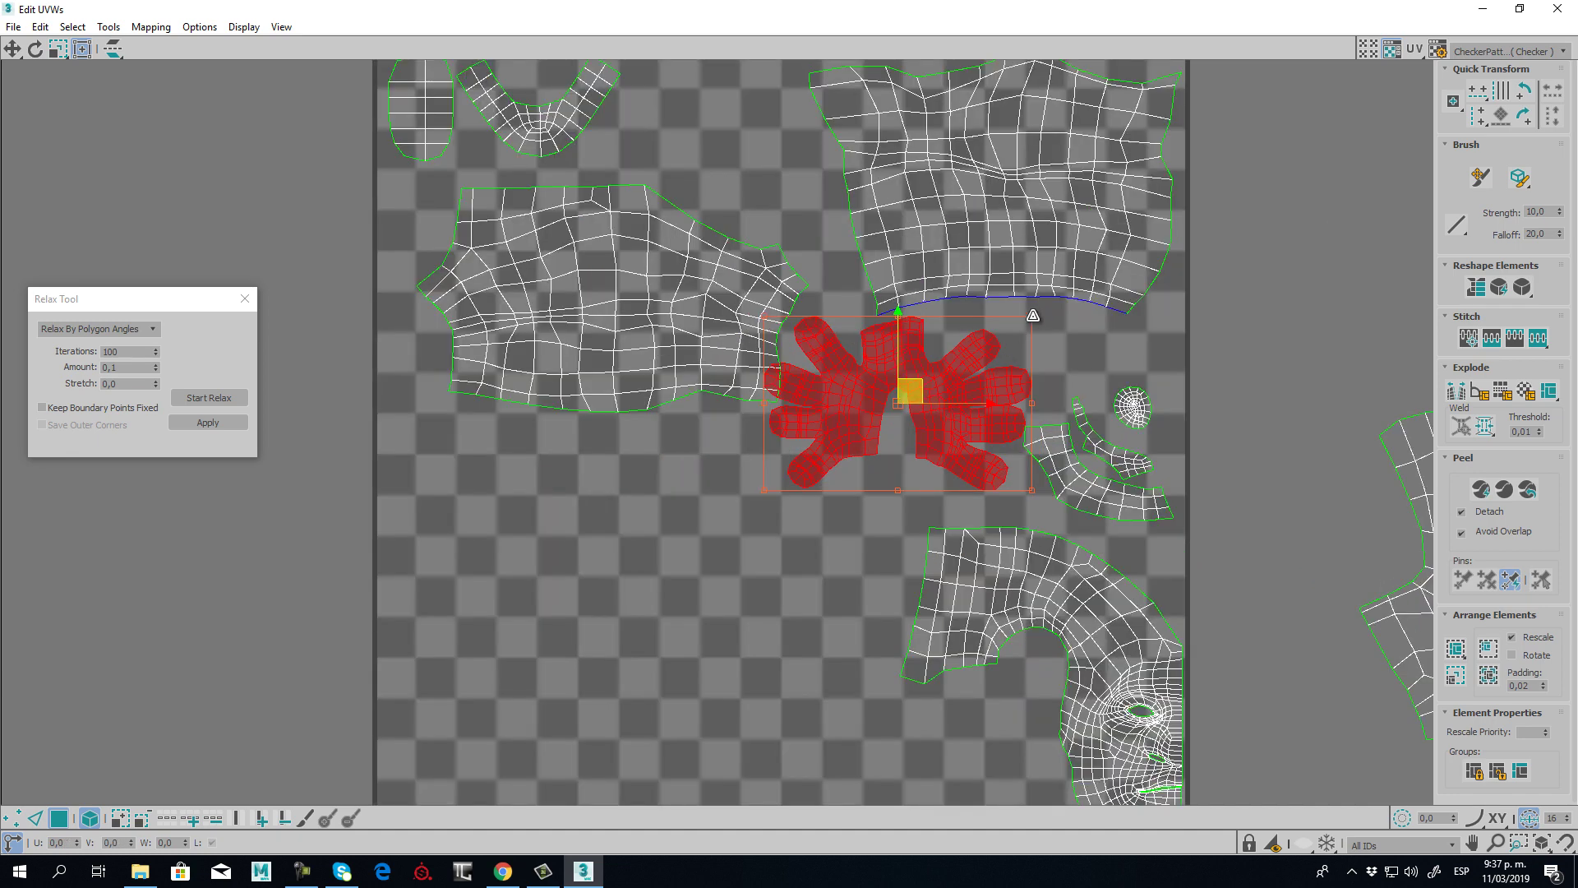
ctrl+drag(1033, 316, 983, 362)
drag(916, 444, 961, 417)
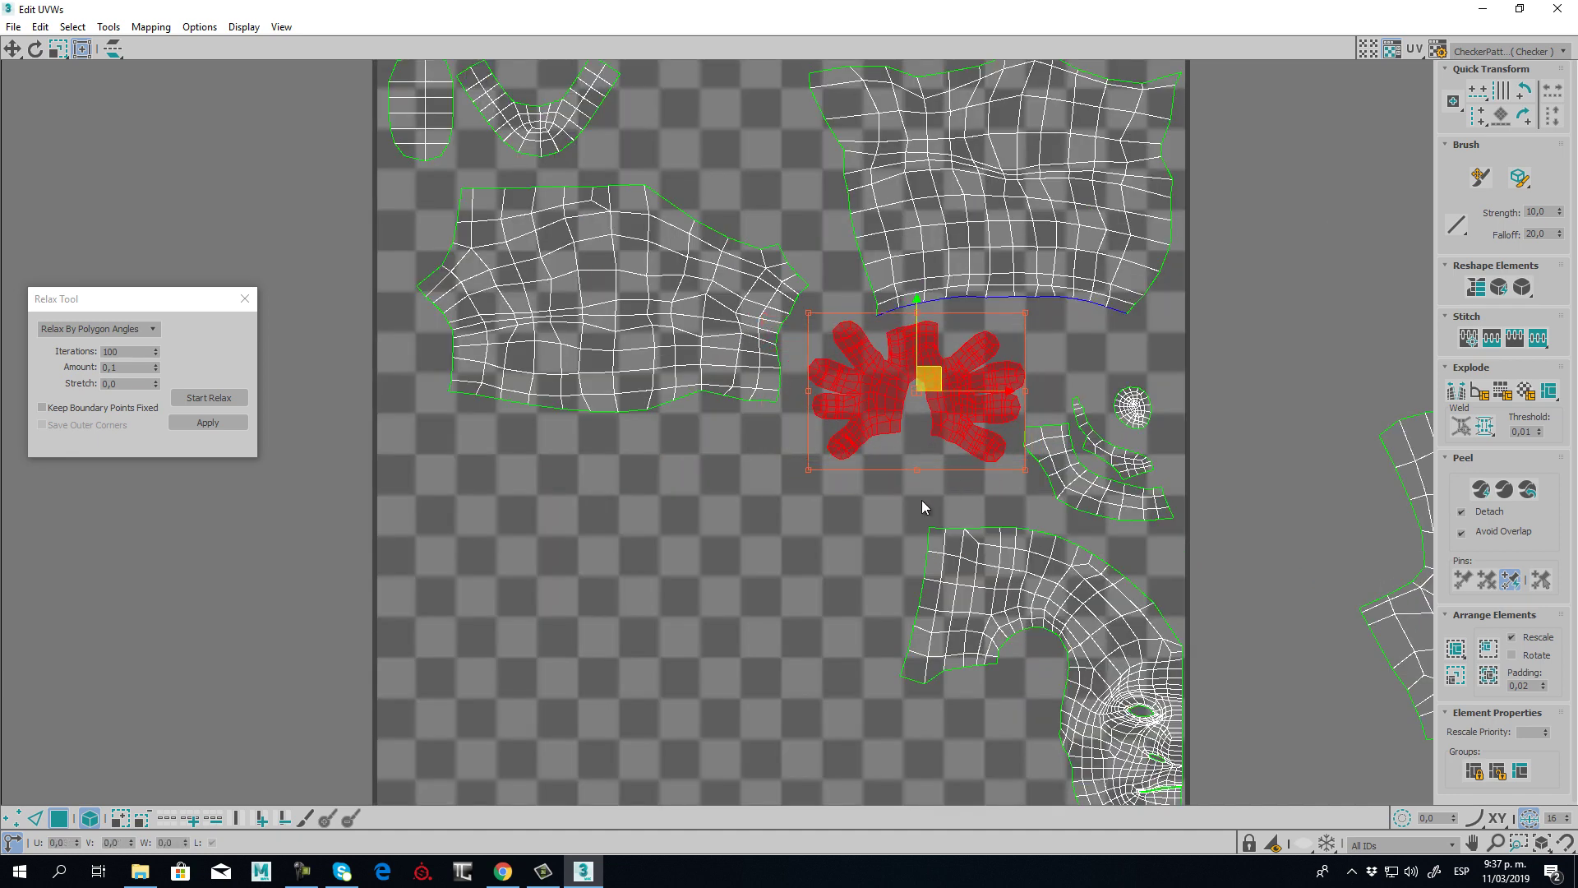
- Move the two remaining body shells from outside into the free space at the lower left and middle of the tile
scroll(922, 505, down, 5)
middle_drag(1129, 564, 1115, 516)
click(1076, 491)
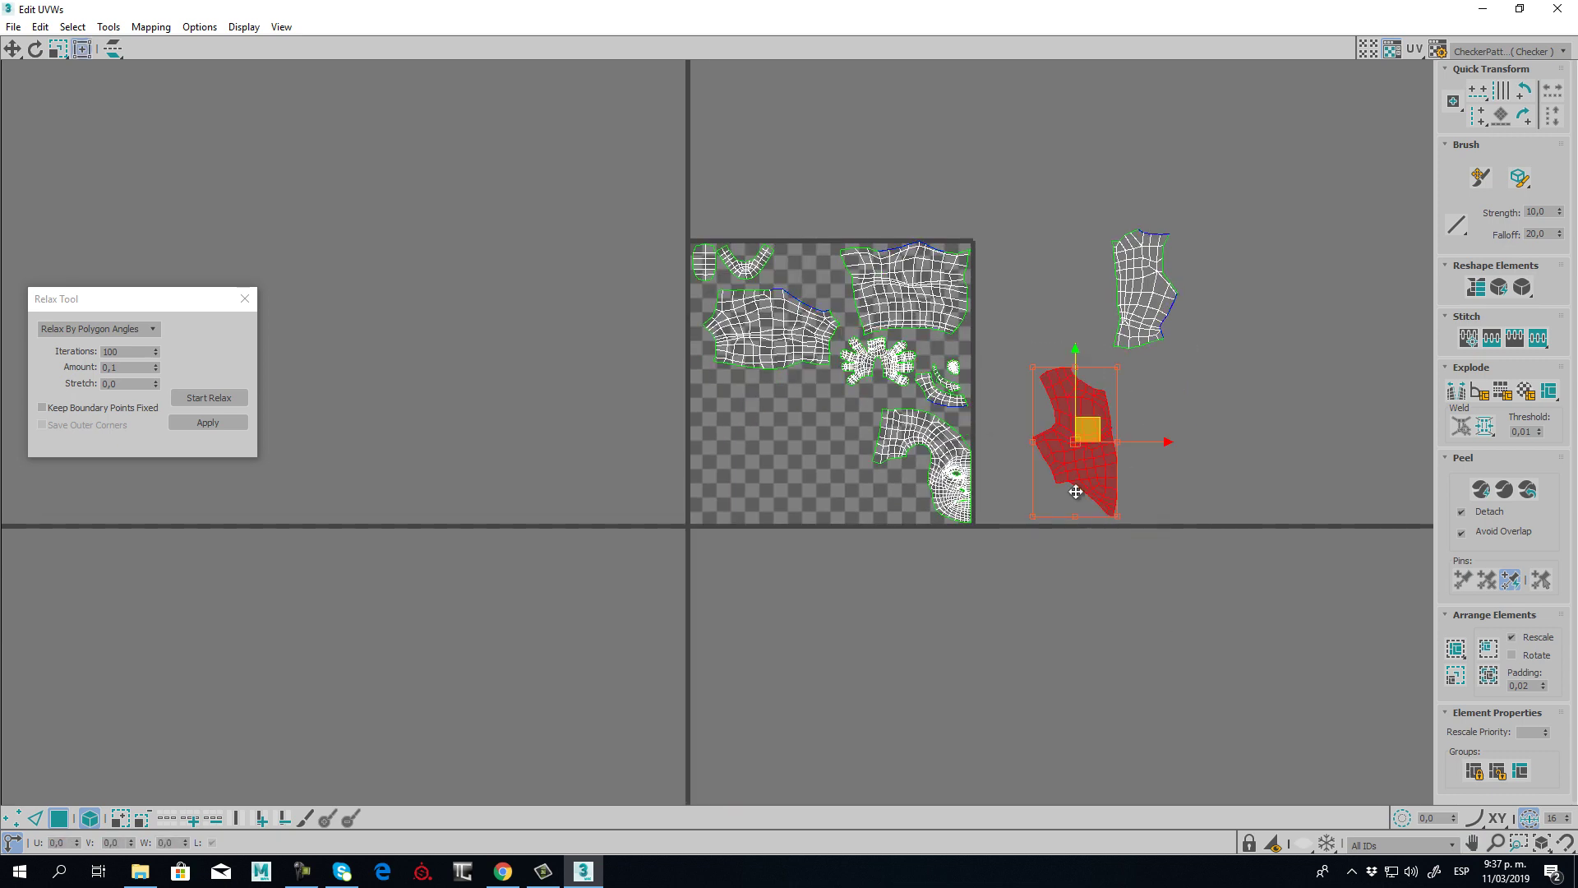
drag(1104, 481, 771, 469)
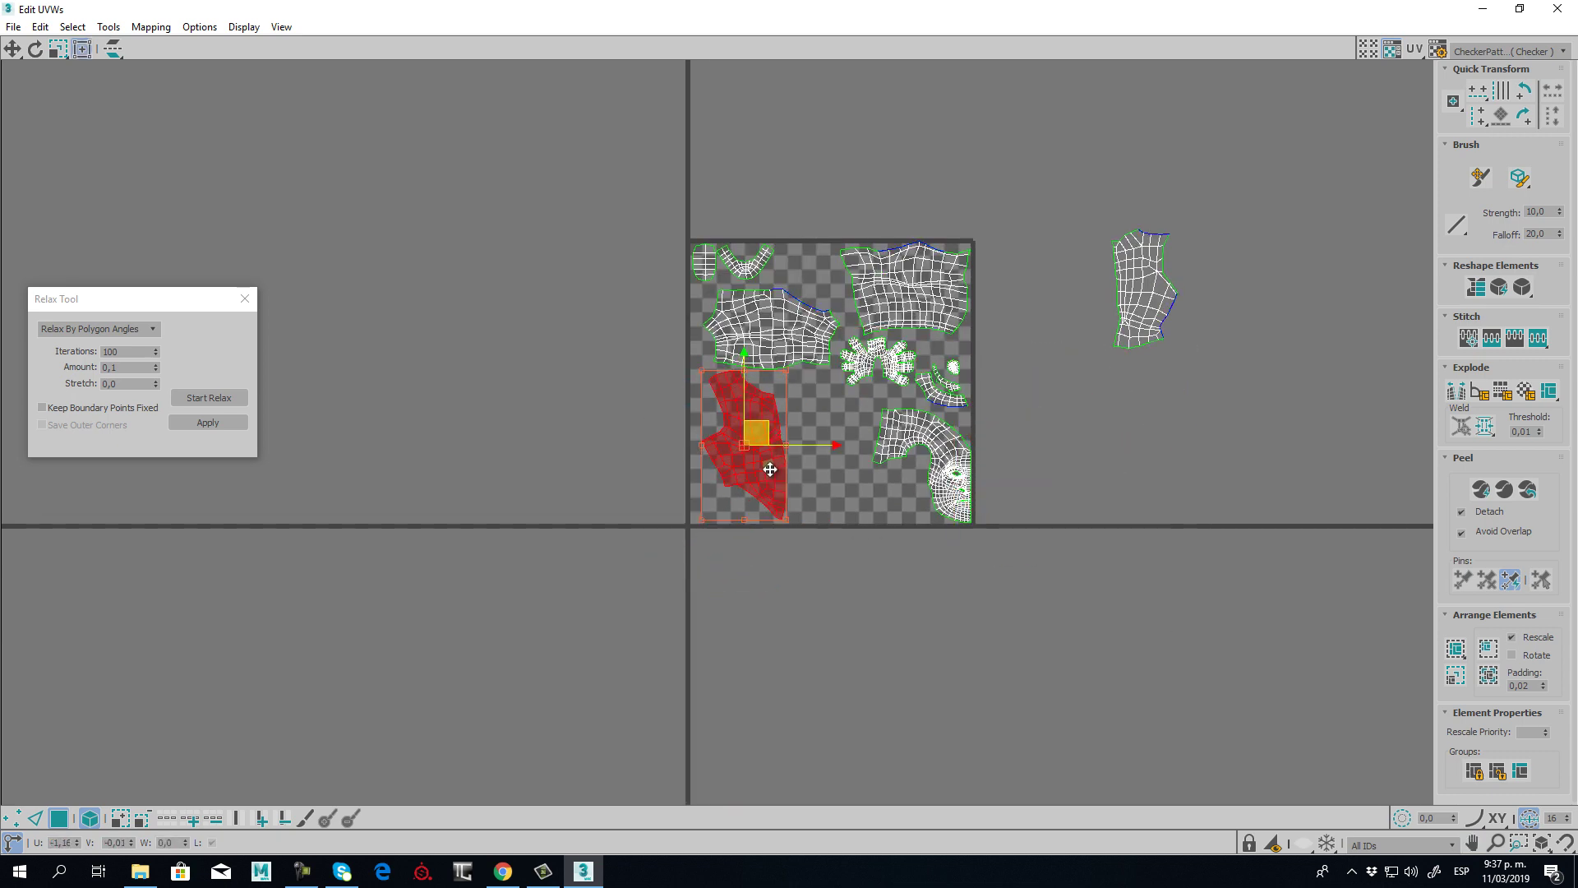
click(1168, 304)
drag(1168, 305, 854, 463)
click(1259, 386)
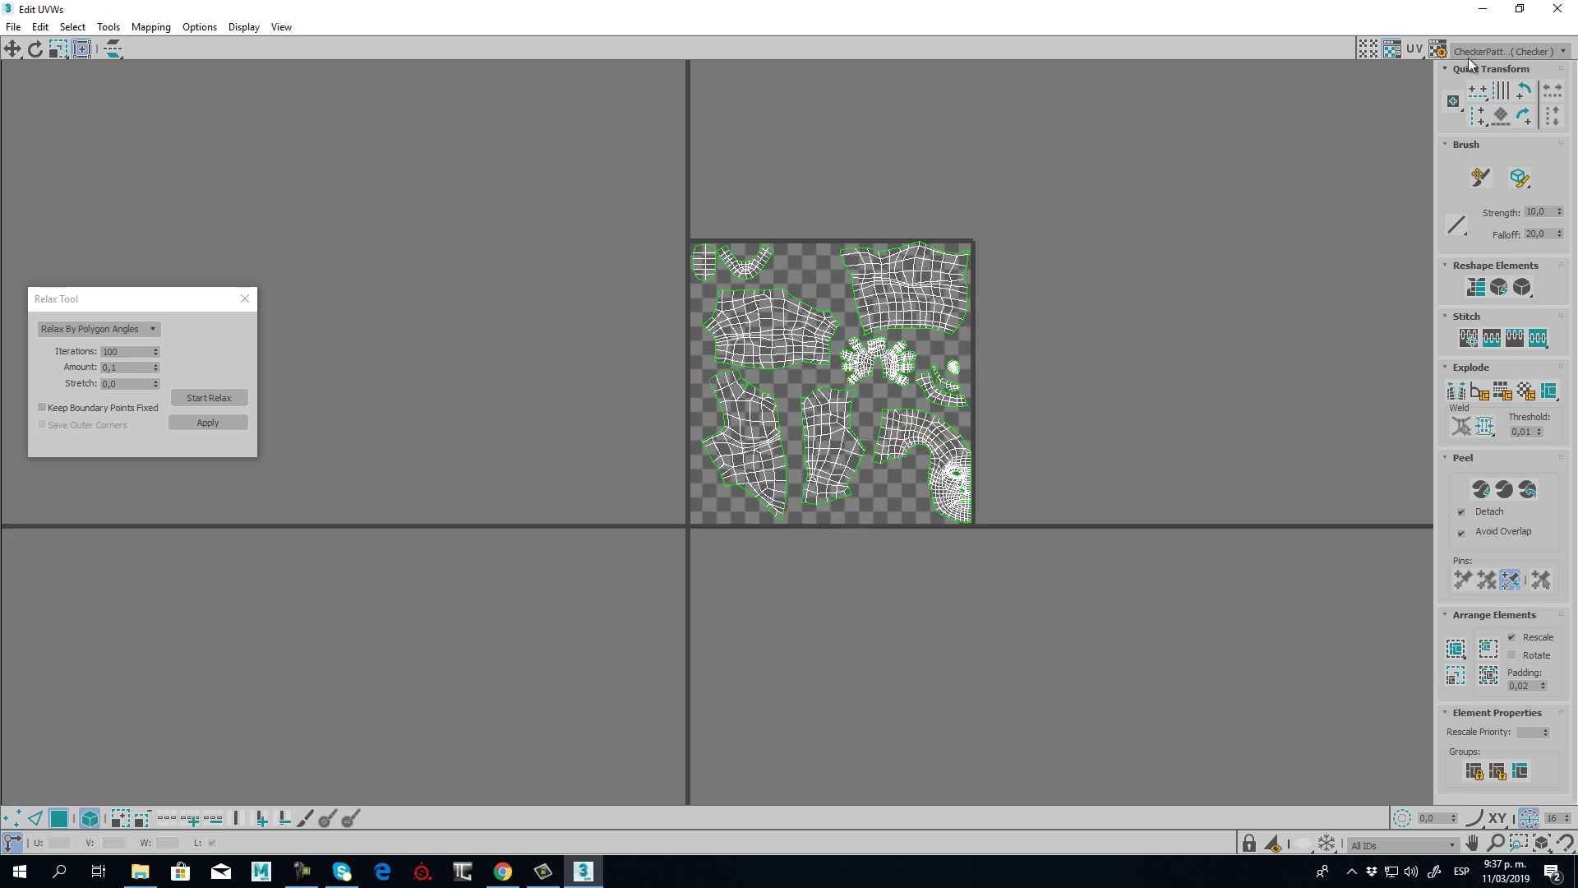
- Close the UV editor and collapse the Unwrap UVW modifier into the Editable Poly, accepting the warning
click(1520, 9)
click(610, 182)
click(1471, 217)
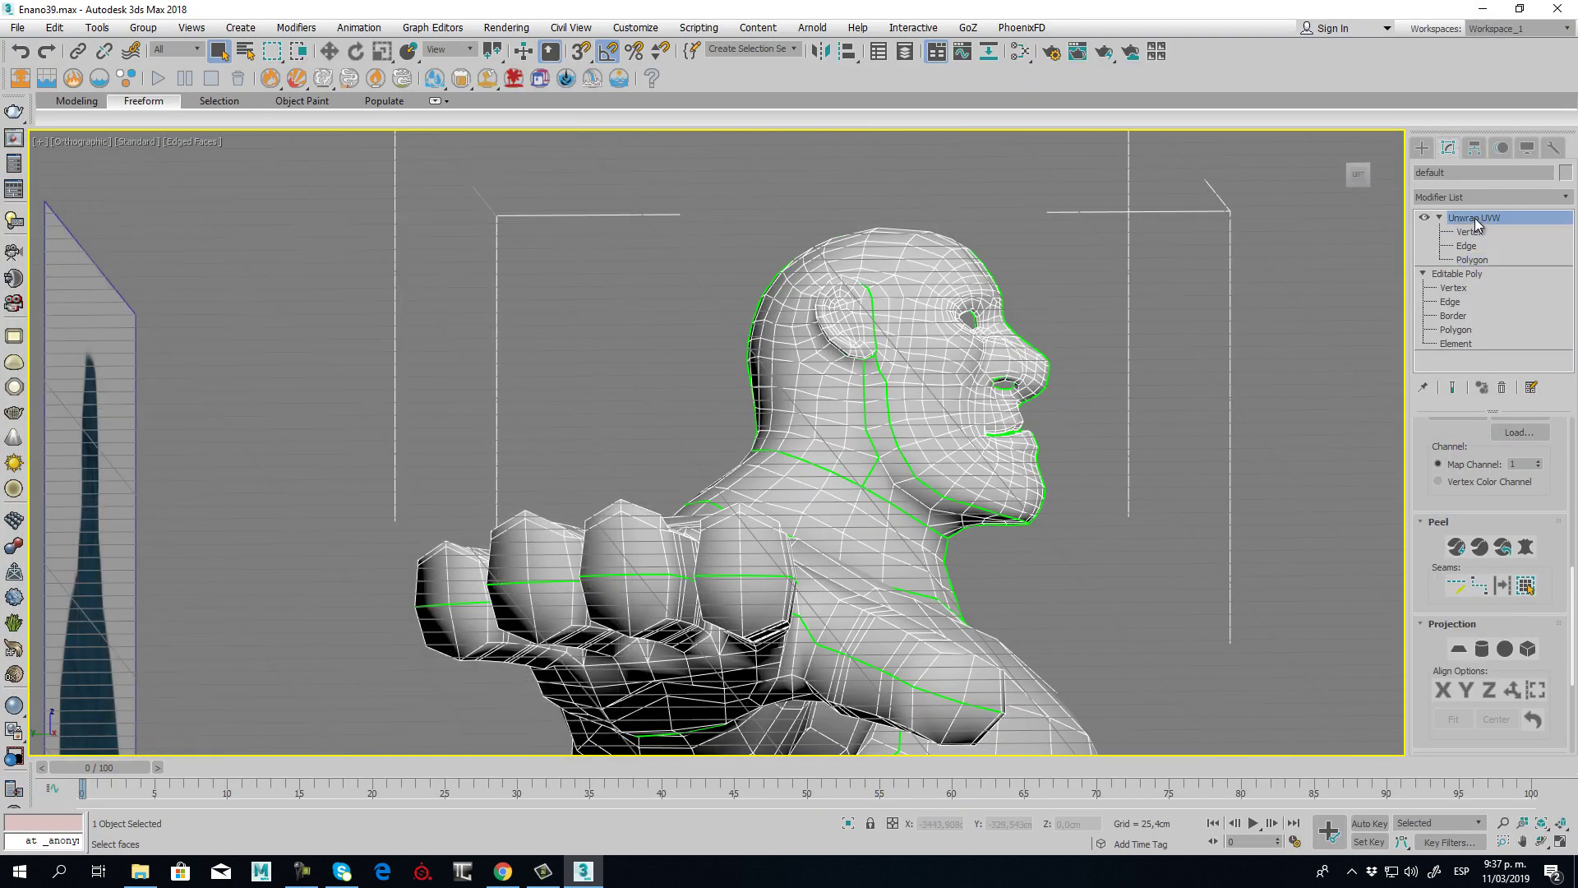
right_click(1472, 217)
click(1406, 365)
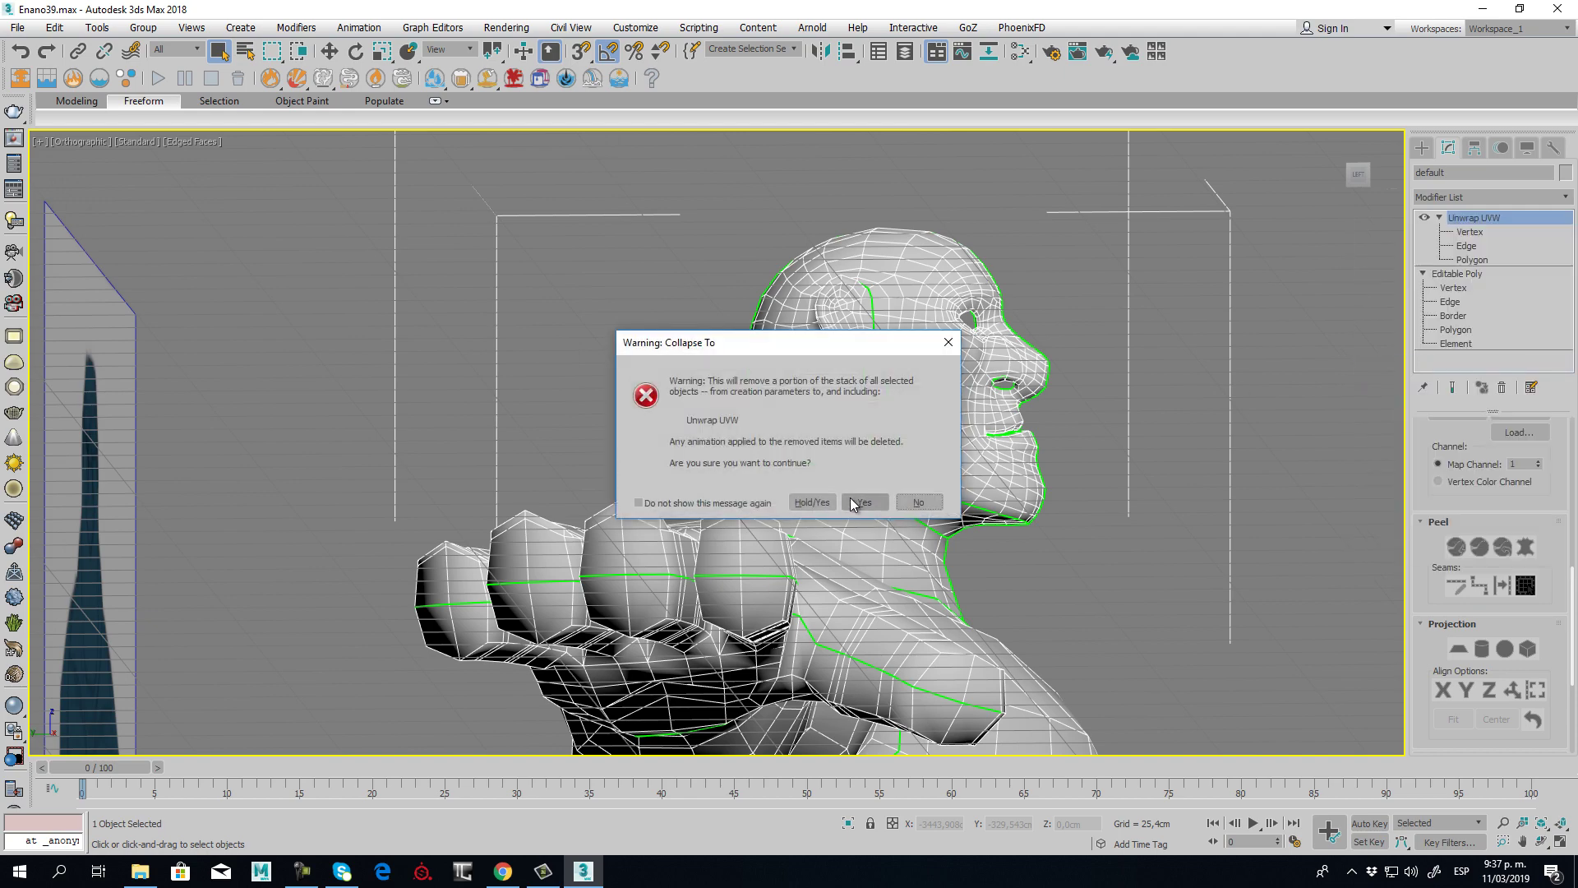
click(865, 503)
- Switch the viewport to perspective and orbit to view the half character from the front against its reference image
scroll(1069, 559, down, 5)
key(p)
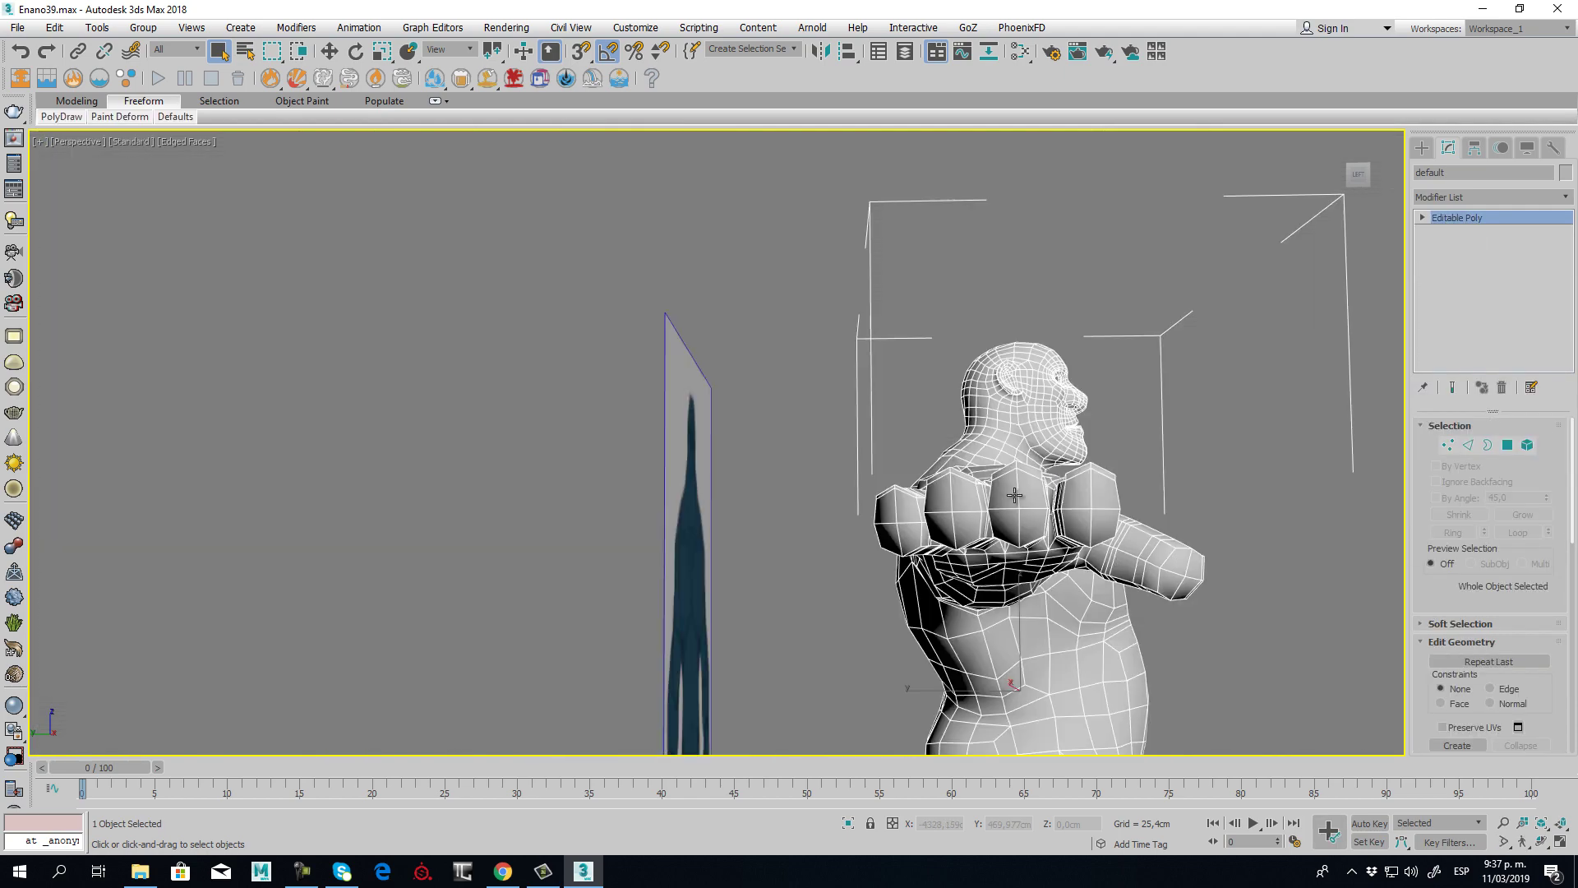
alt+middle_drag(1082, 538, 877, 424)
scroll(877, 425, down, 5)
scroll(846, 387, up, 5)
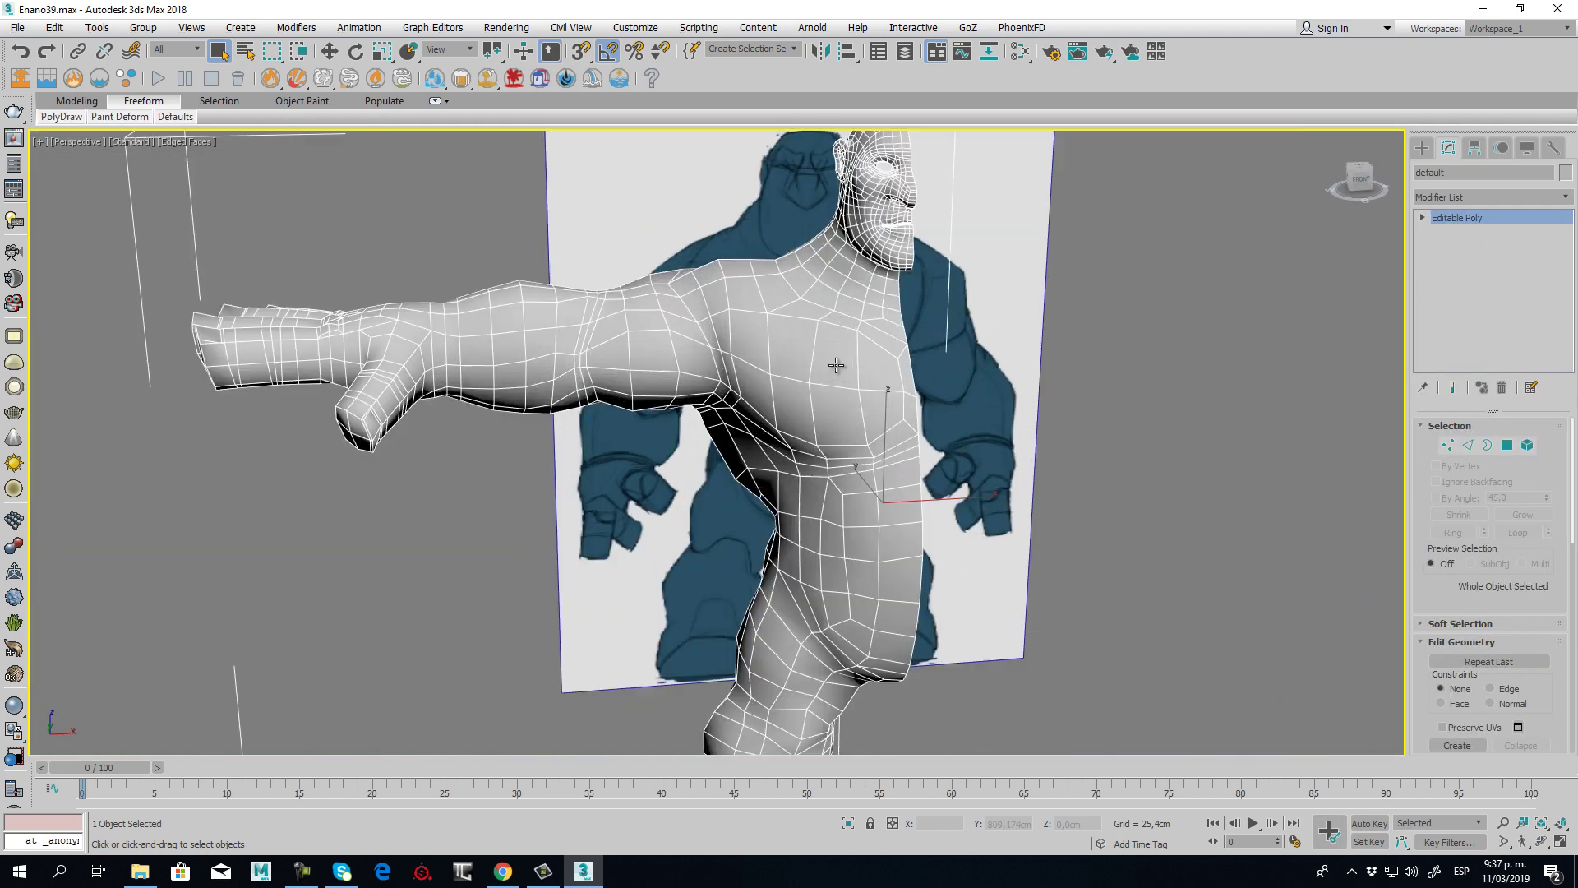